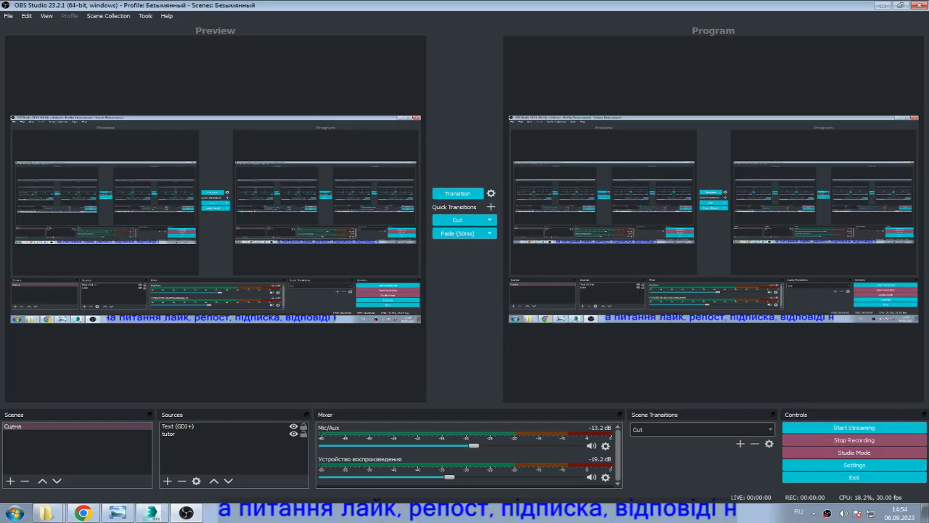
- Switch from OBS Studio to the 3ds Max window showing the bionix.max wheel
click(151, 512)
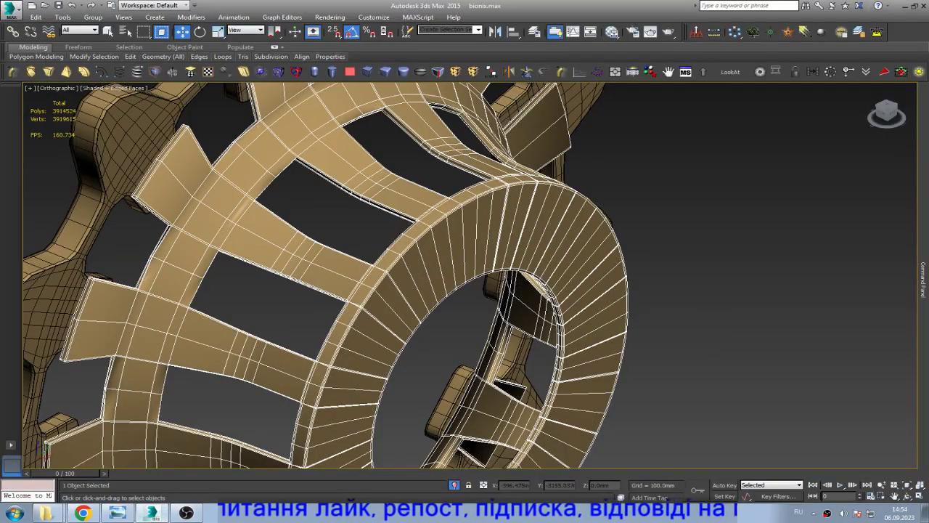
- Zoom to the rim junction and weld the stray vertex into its neighbour in Vertex mode
scroll(488, 290, up, 3)
scroll(489, 290, up, 4)
scroll(488, 290, up, 3)
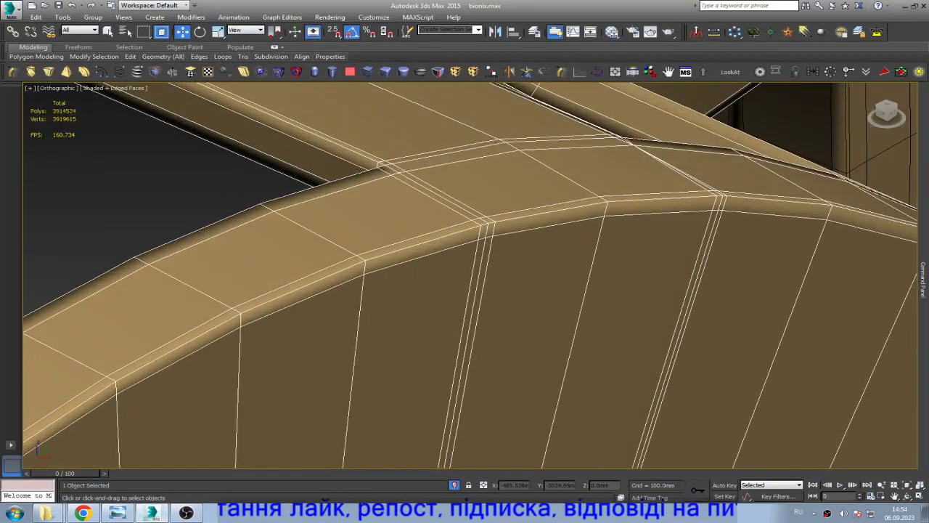
scroll(488, 290, up, 3)
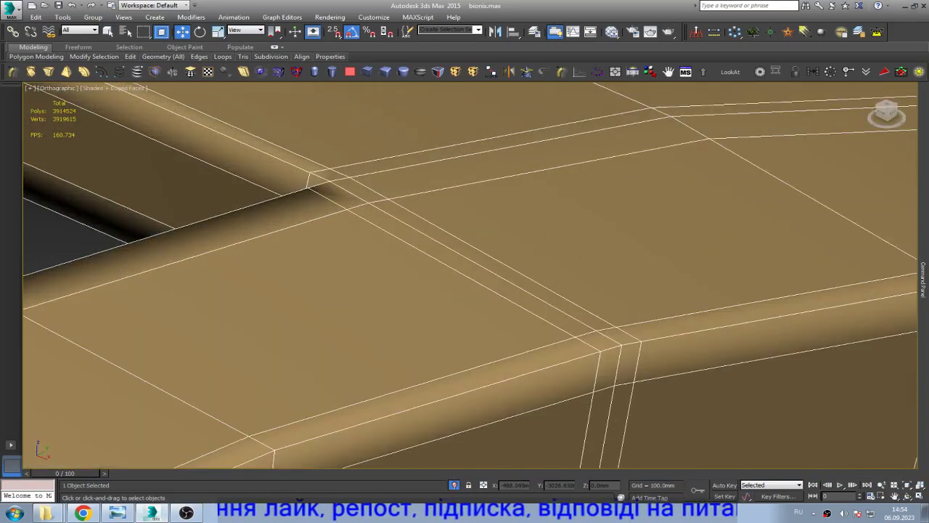
key(1)
key(q)
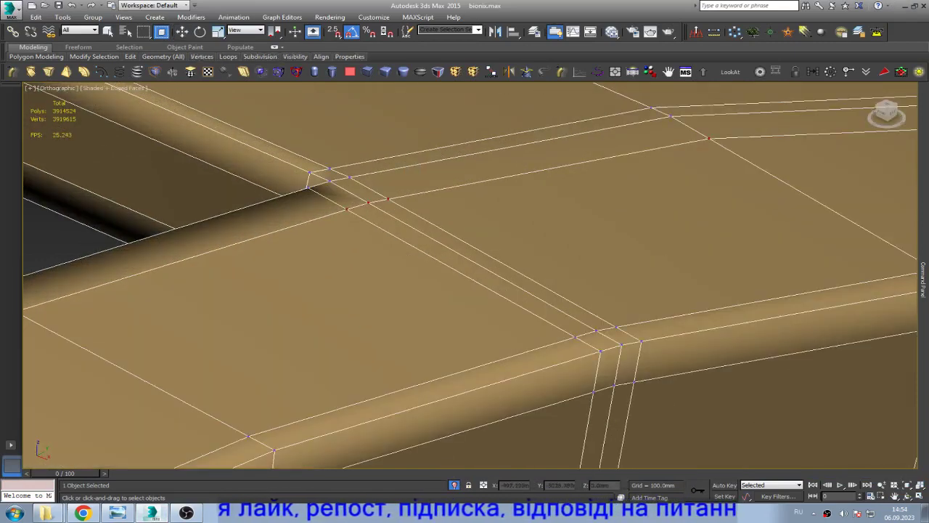
drag(388, 199, 369, 203)
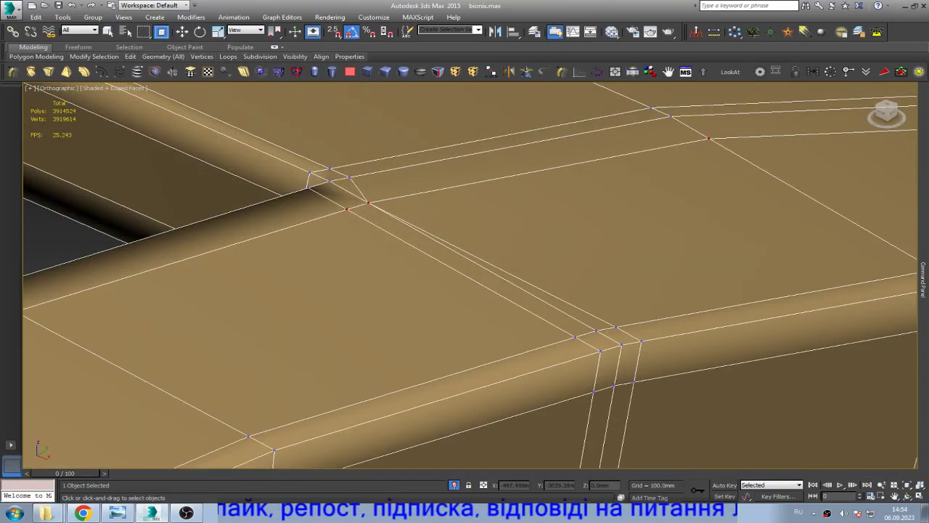
key(w)
scroll(376, 220, down, 3)
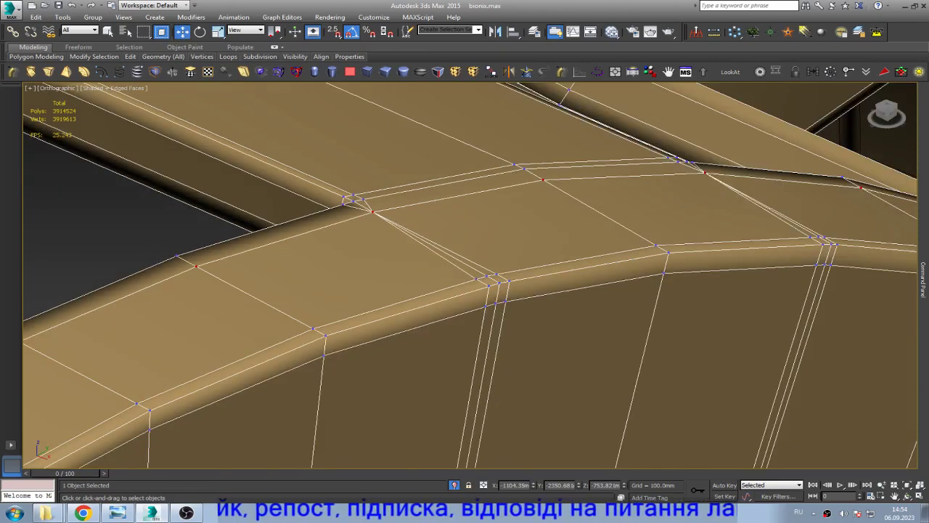
- Select the two parallel edge loops running down the band and orbit to inspect them
key(2)
double_click(429, 245)
ctrl+double_click(424, 241)
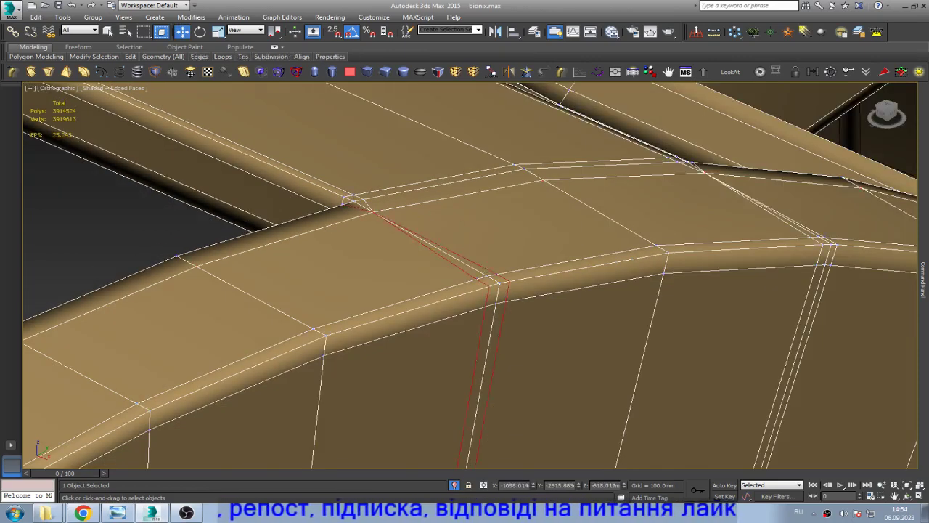
click(907, 495)
drag(435, 290, 497, 417)
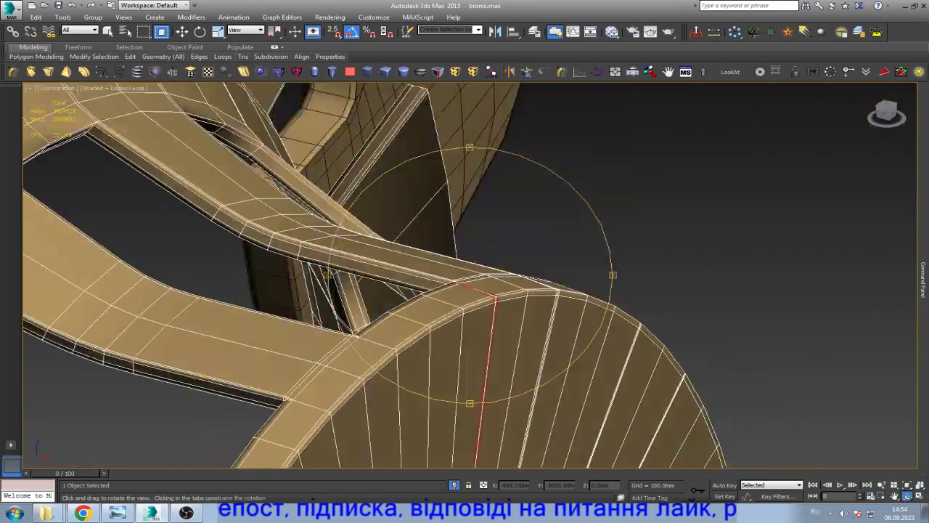
scroll(496, 417, up, 3)
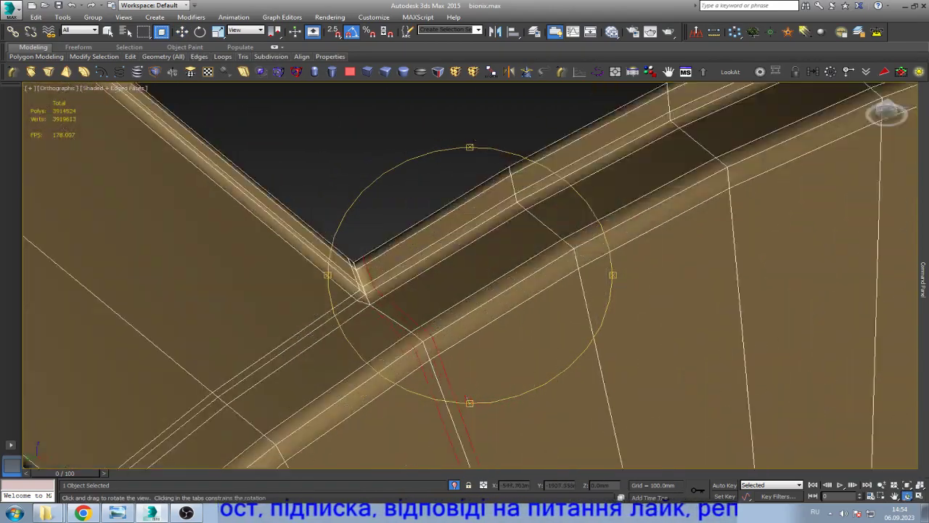
scroll(496, 417, up, 3)
- Return to Edge mode and view the junction in wireframe (F3)
key(w)
key(1)
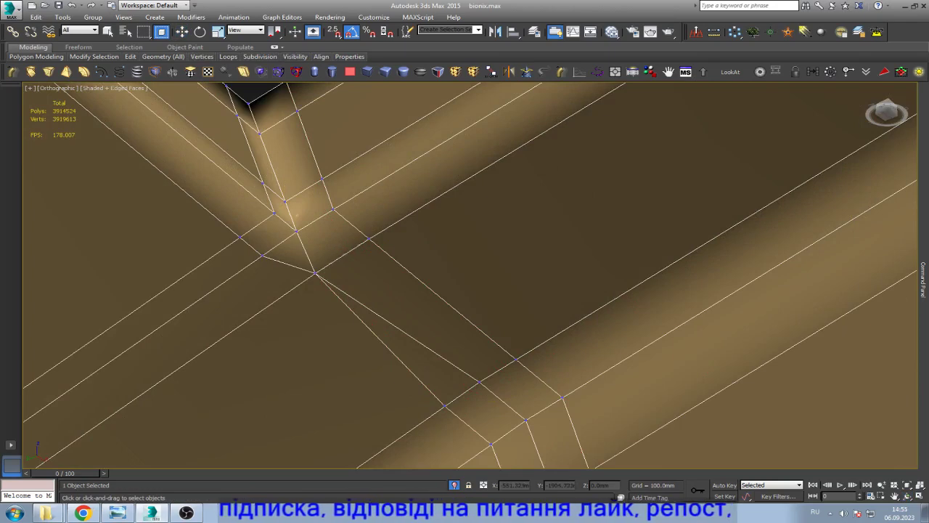
key(w)
scroll(395, 290, down, 3)
key(2)
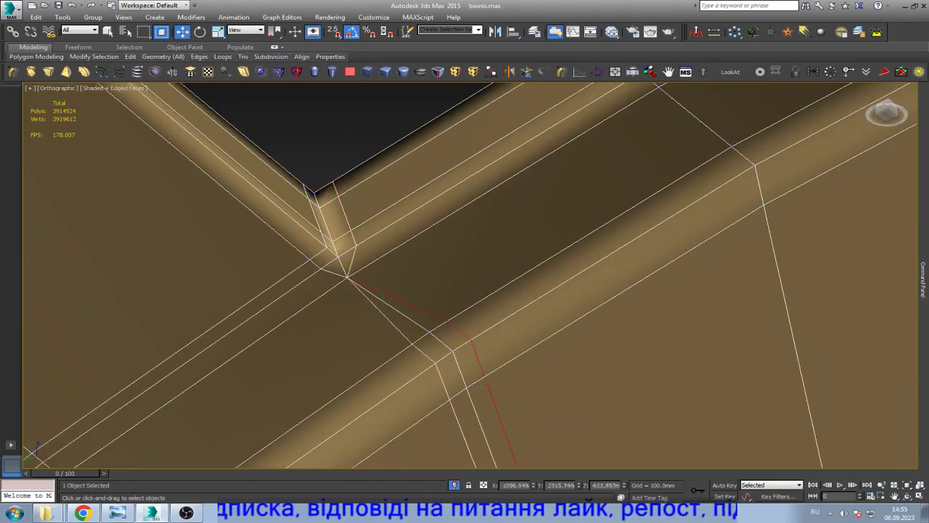
key(F3)
key(F3)
scroll(348, 276, up, 3)
scroll(348, 275, up, 1)
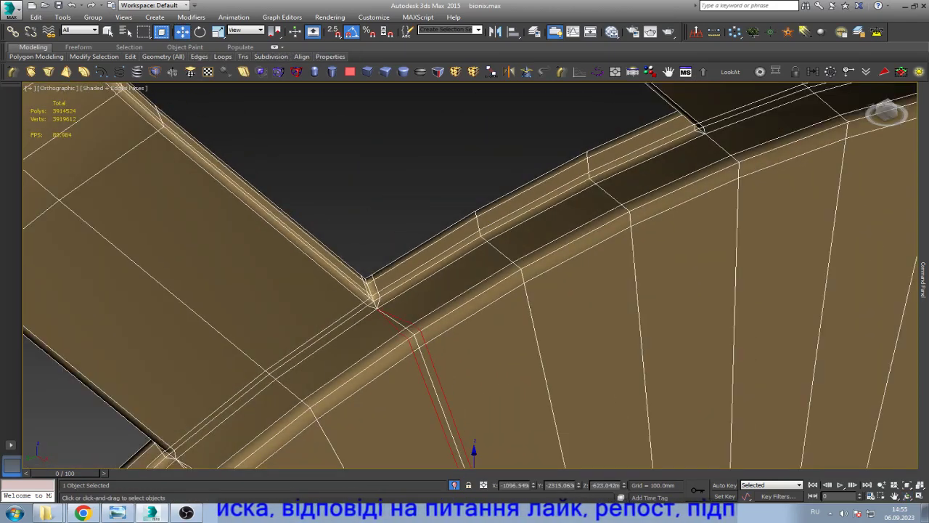
- Select the edge running down-right from the rim corner
scroll(385, 312, down, 3)
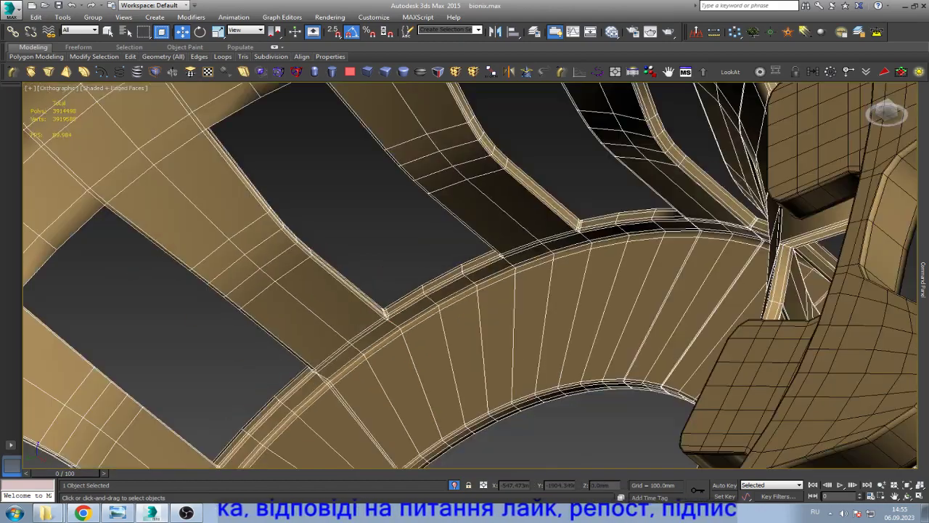
scroll(400, 319, up, 5)
click(312, 290)
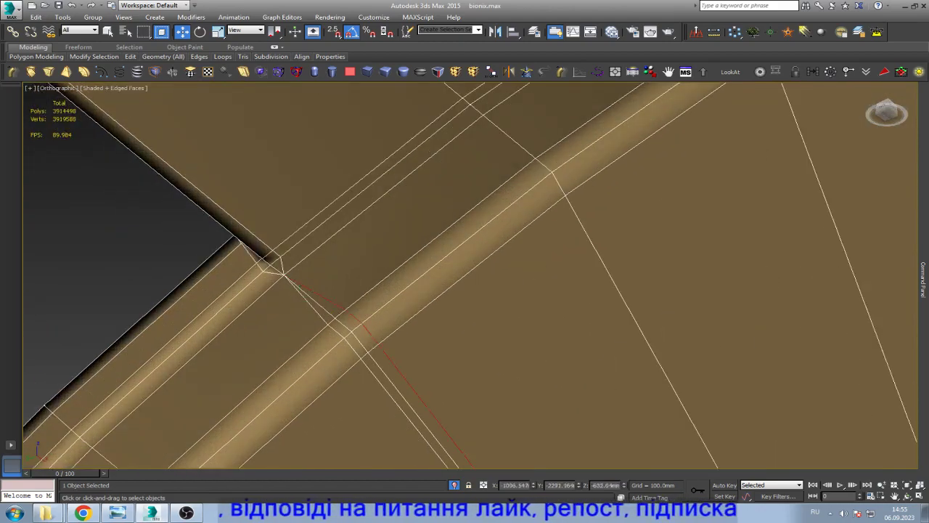
scroll(384, 312, down, 3)
scroll(385, 312, down, 2)
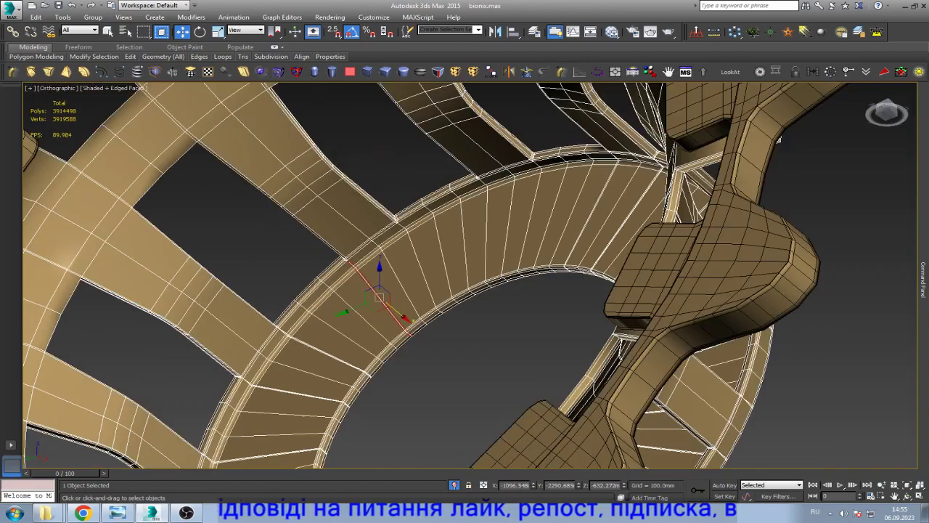
scroll(777, 140, down, 3)
scroll(778, 140, up, 4)
scroll(778, 140, up, 3)
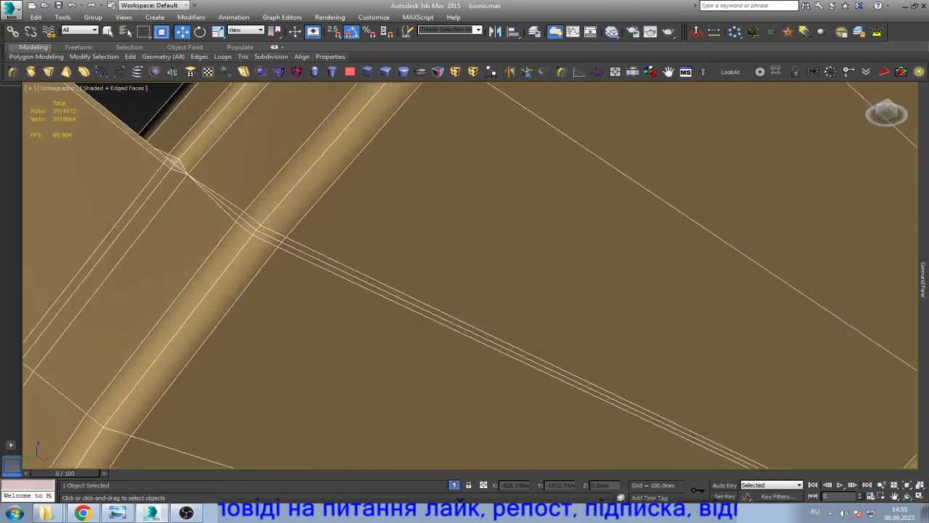
scroll(778, 140, up, 2)
- Slide the diagonal junction edge down-left into line and check the result
click(653, 423)
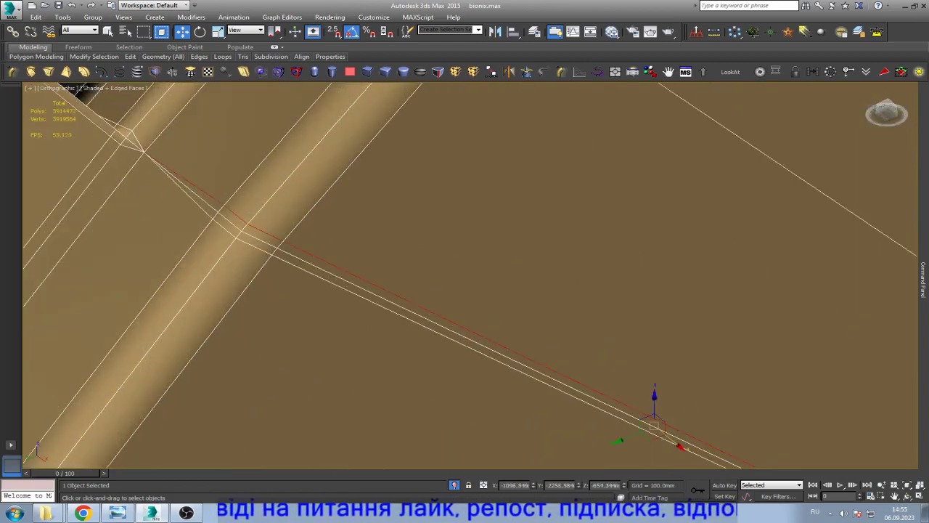
drag(653, 425, 646, 436)
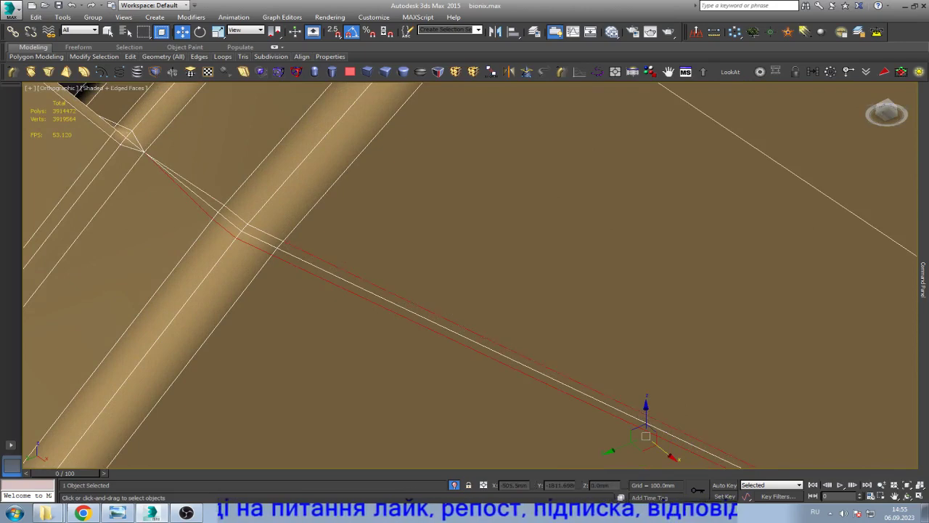
scroll(646, 436, down, 2)
scroll(646, 436, down, 2)
scroll(646, 436, up, 5)
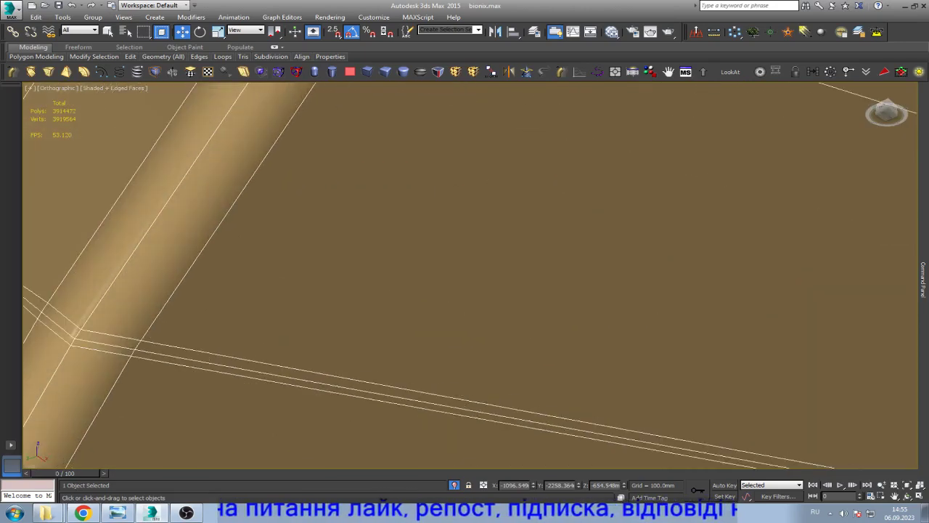
scroll(464, 276, down, 3)
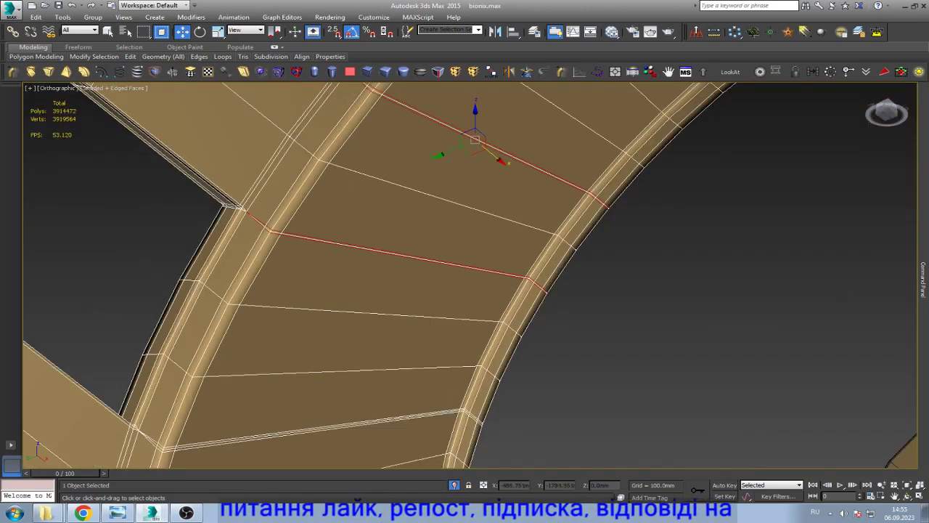
scroll(464, 276, down, 3)
scroll(465, 276, up, 4)
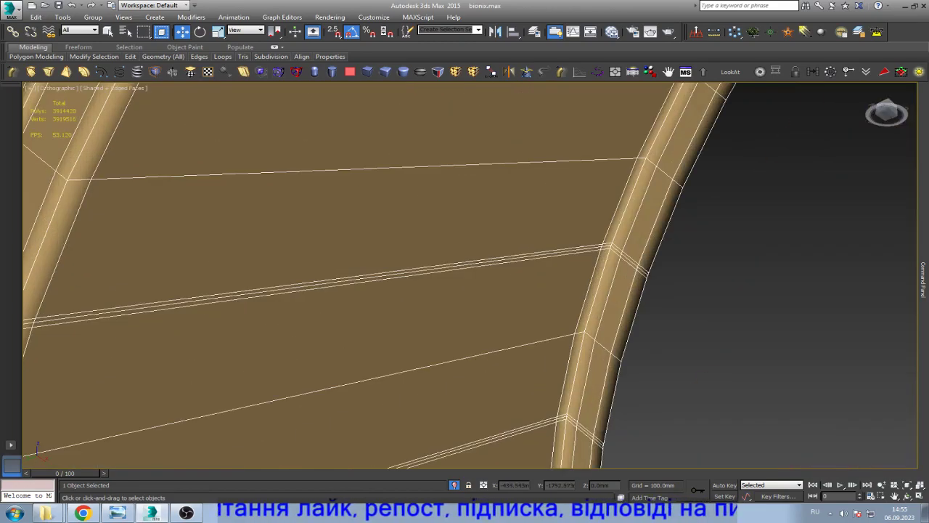
scroll(464, 276, up, 3)
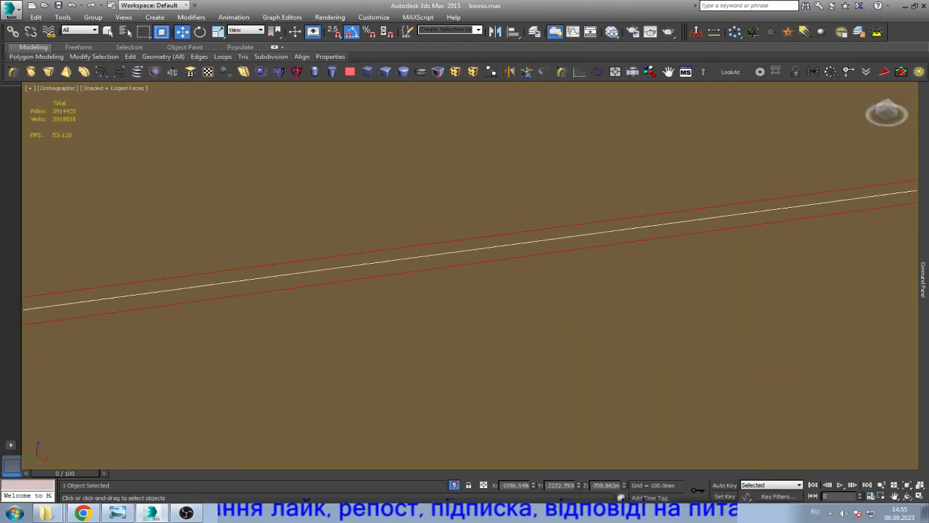
scroll(464, 276, down, 3)
scroll(465, 276, up, 2)
- Remove the top long edge from the band, then select the lowest long edge
scroll(465, 276, down, 1)
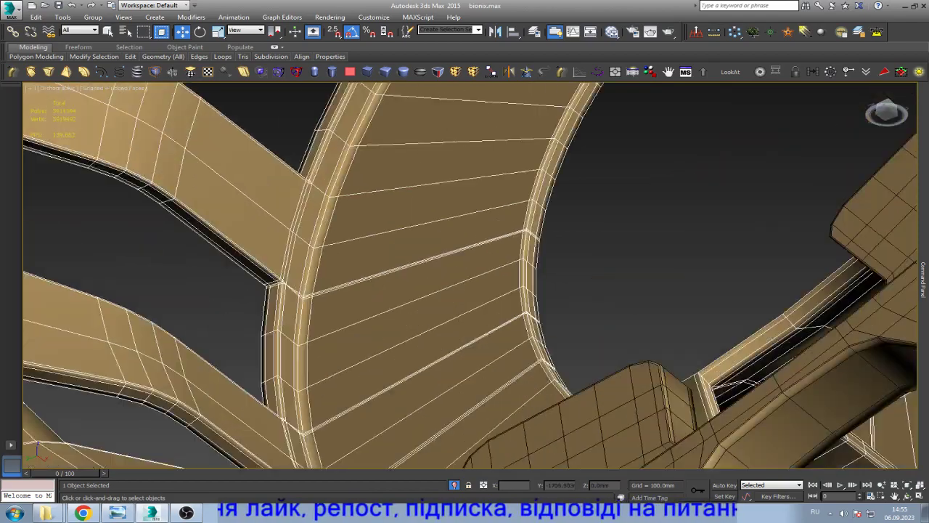
scroll(464, 276, up, 4)
click(508, 246)
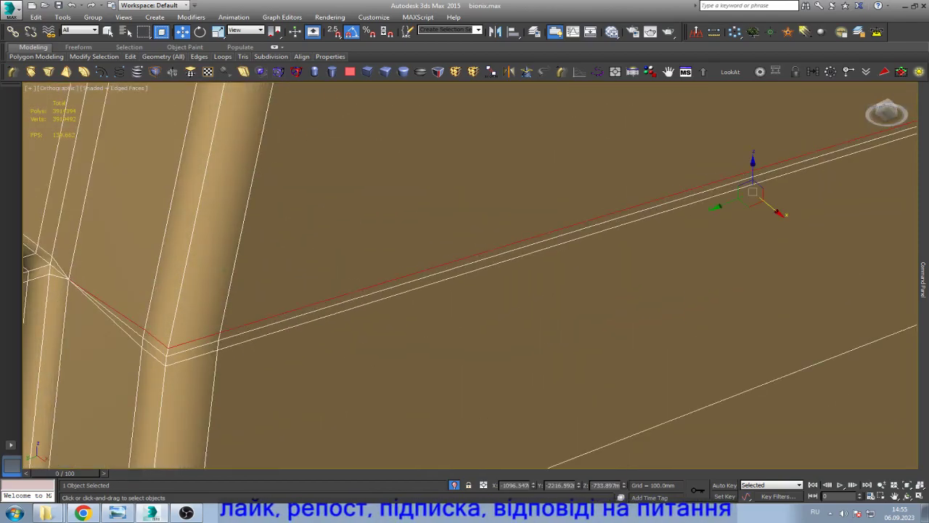
key(ctrl+d)
scroll(464, 275, down, 5)
scroll(464, 276, up, 1)
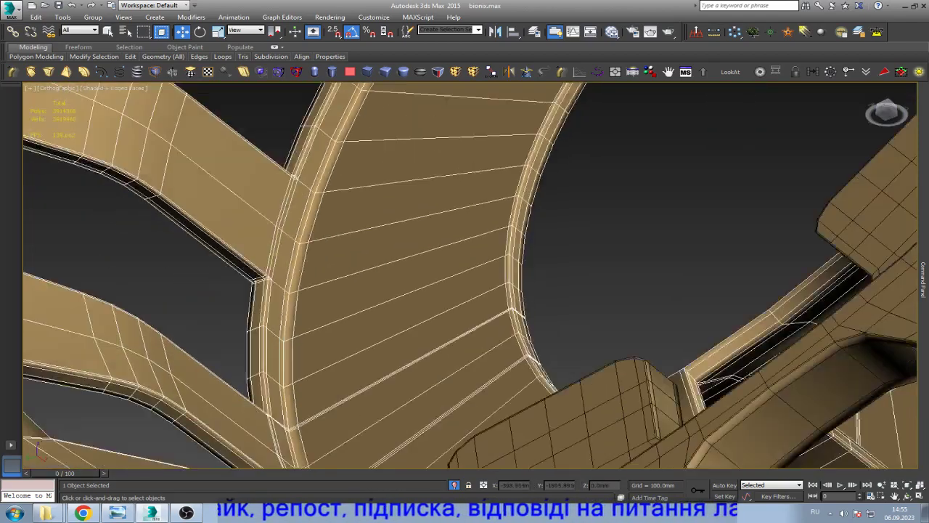
scroll(464, 275, up, 3)
scroll(464, 276, up, 3)
click(312, 359)
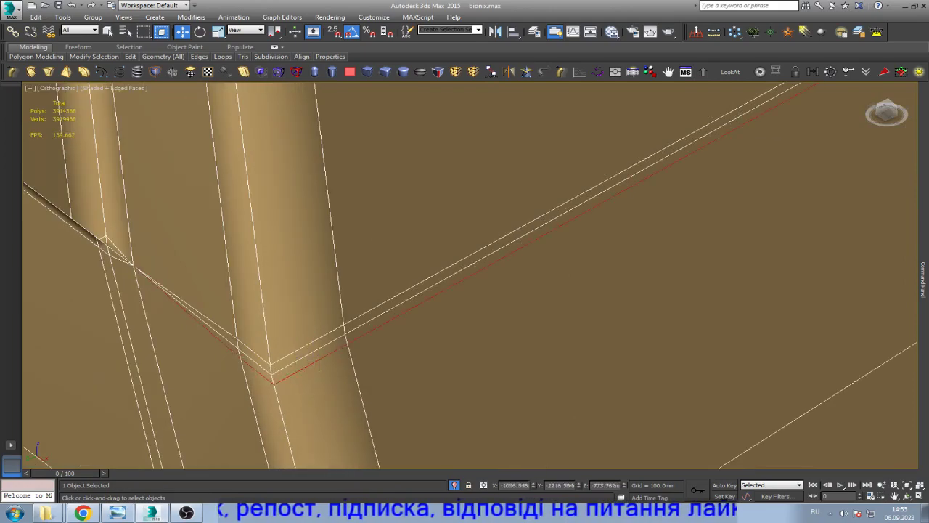
scroll(465, 275, down, 1)
scroll(464, 275, down, 2)
scroll(464, 276, down, 5)
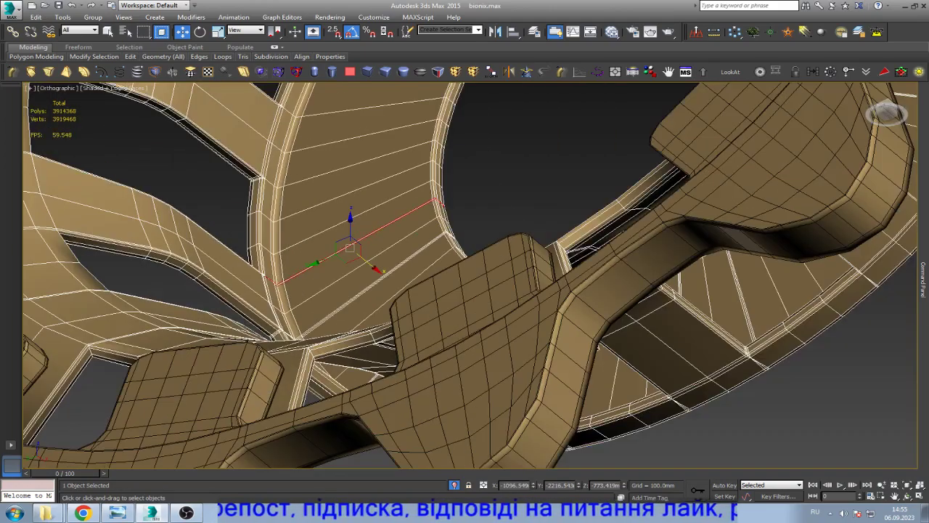
scroll(464, 275, up, 5)
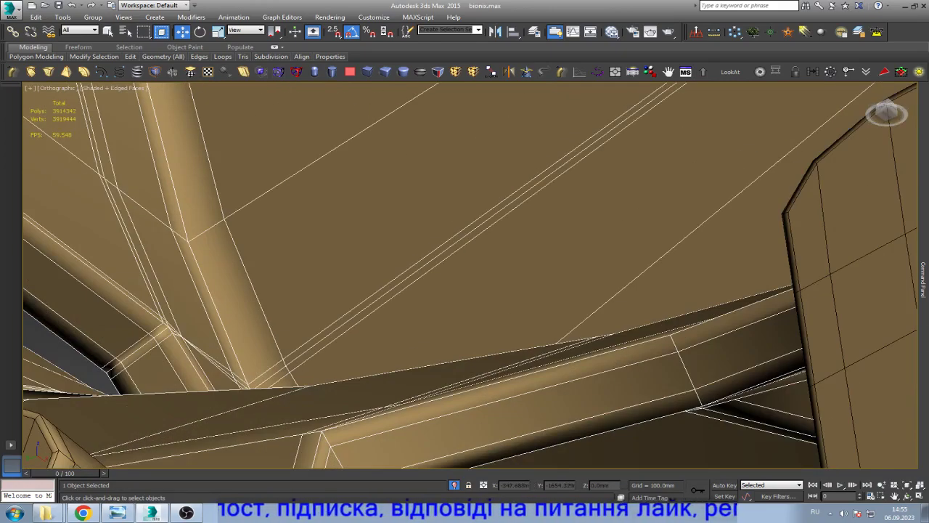
- Select the long diagonal edge and frame the view around it
click(436, 250)
scroll(465, 276, down, 3)
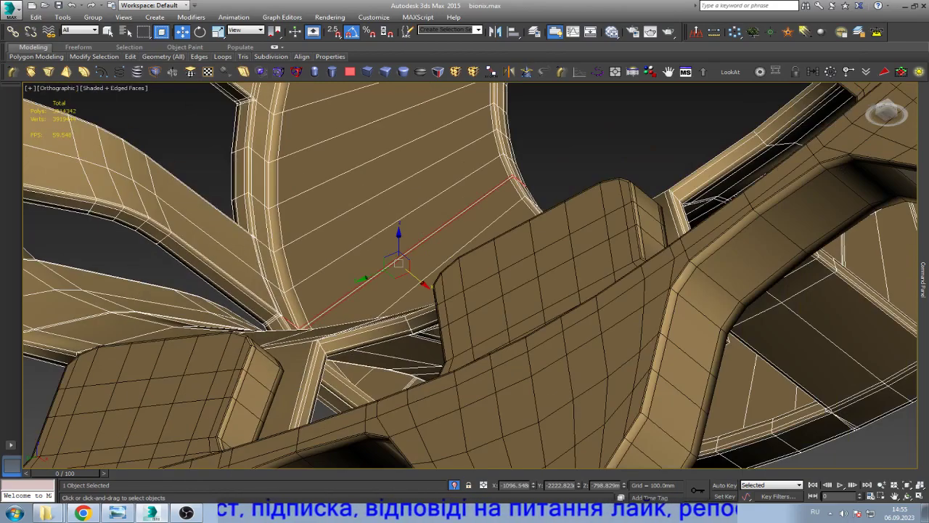
key(ctrl+r)
key(z)
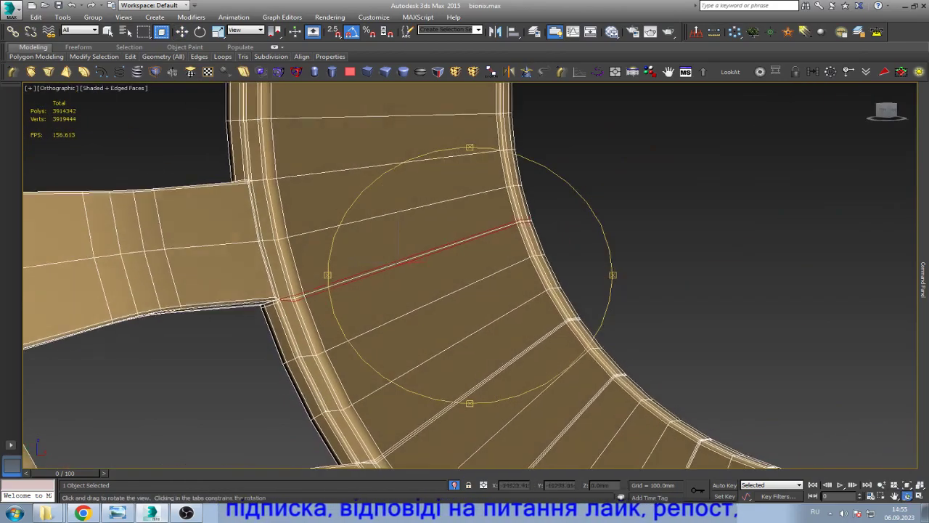
scroll(465, 275, up, 3)
key(w)
scroll(464, 275, up, 3)
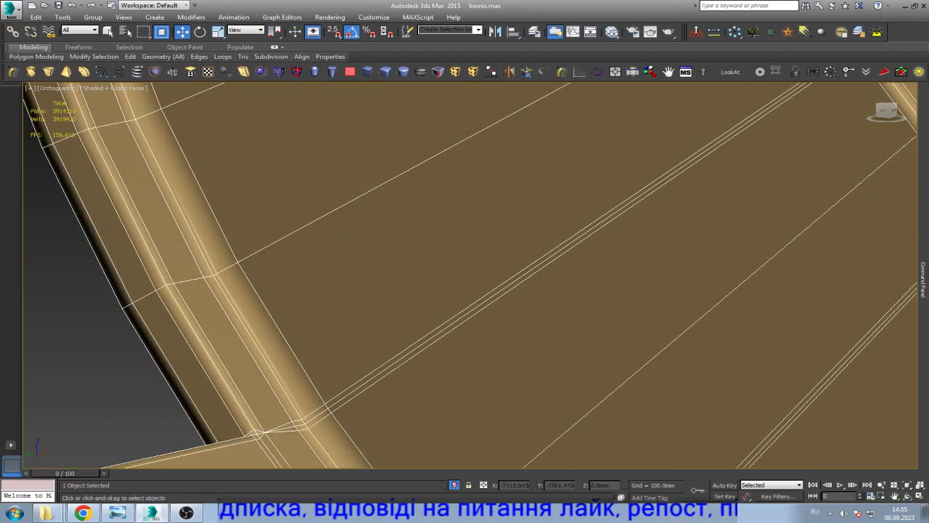
- Pick out long edges along the triple line on the inner band
click(560, 246)
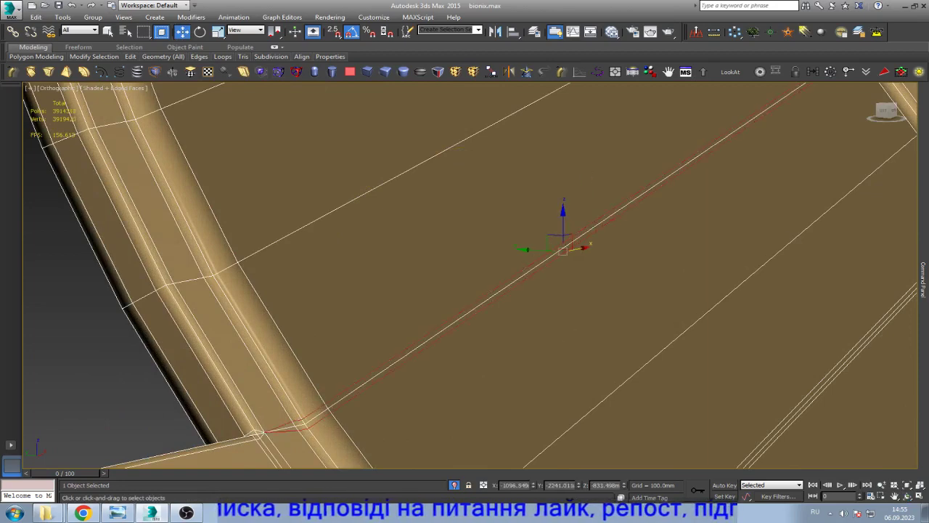
scroll(435, 276, down, 5)
click(450, 292)
scroll(450, 291, up, 5)
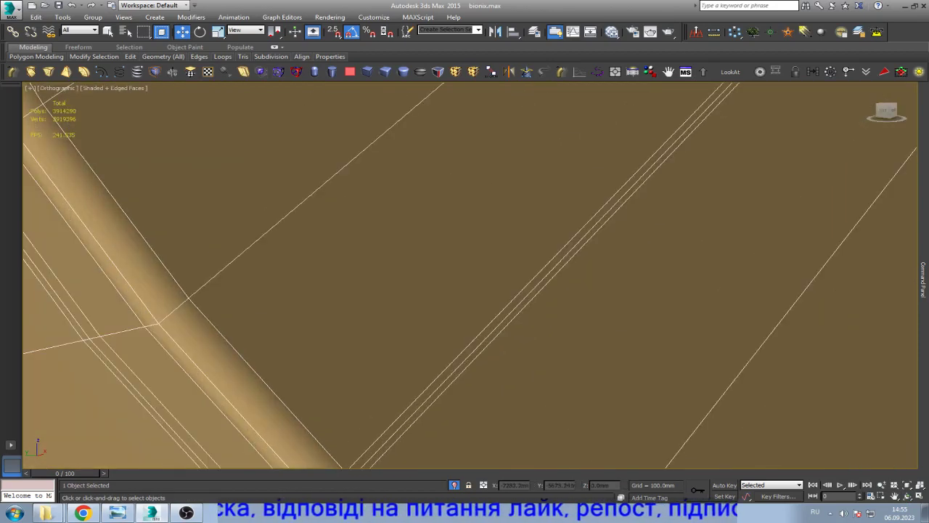
click(630, 196)
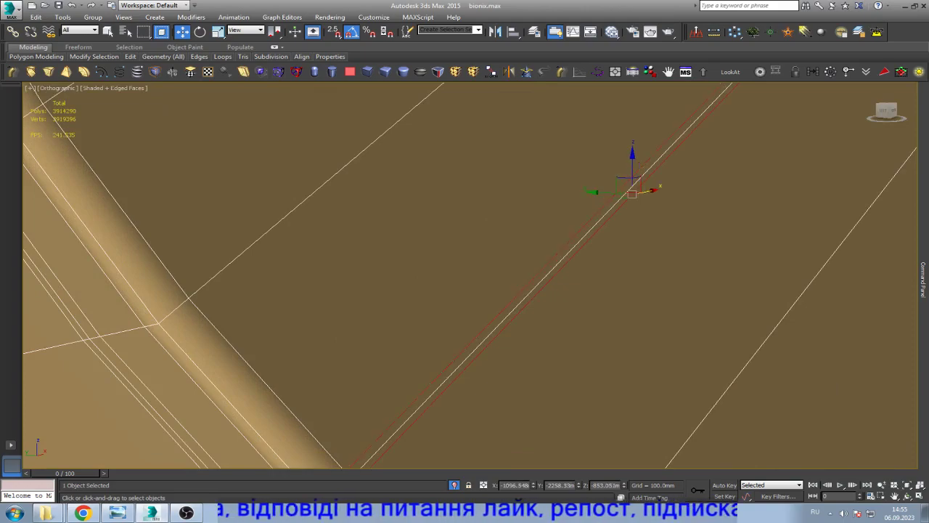
scroll(250, 294, down, 5)
click(250, 294)
scroll(250, 294, up, 5)
scroll(518, 208, up, 1)
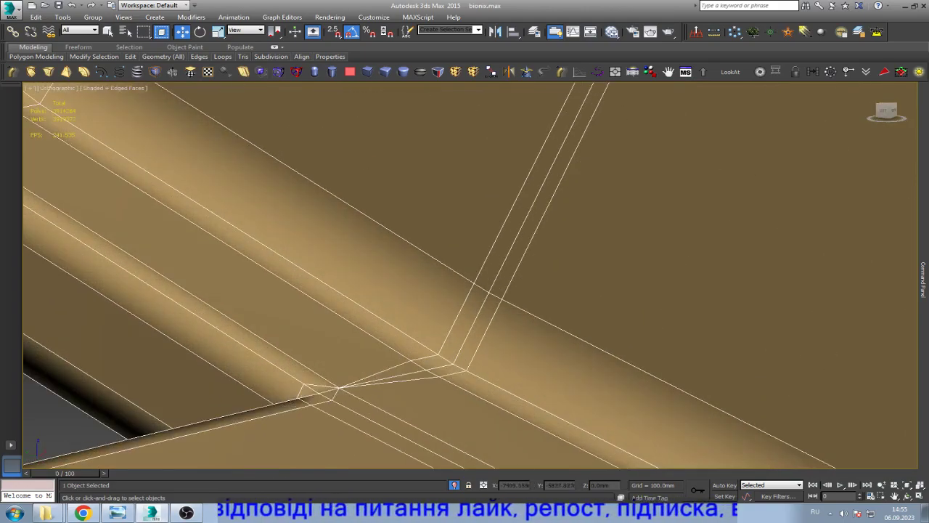
- Select the edge loop and the vertical edge along the triple line
click(518, 207)
scroll(519, 208, down, 1)
scroll(465, 276, down, 3)
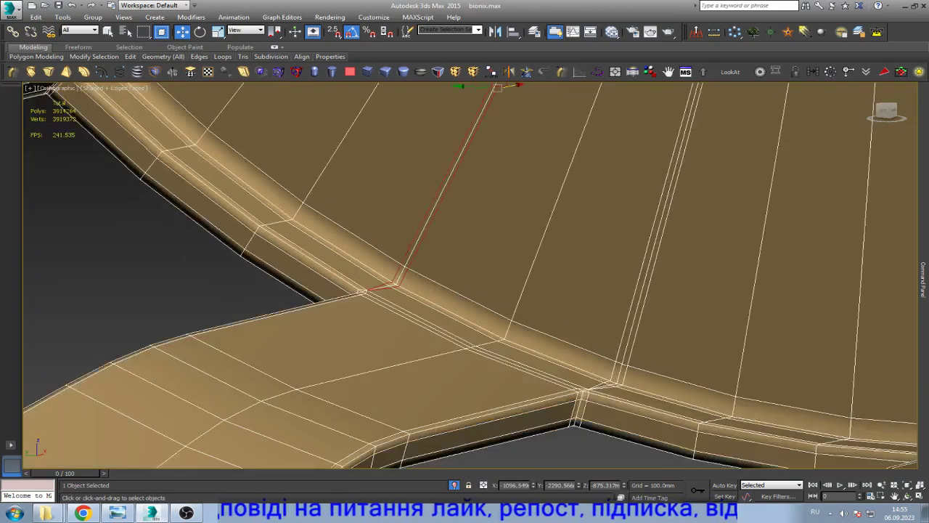
scroll(464, 276, down, 2)
scroll(465, 276, up, 5)
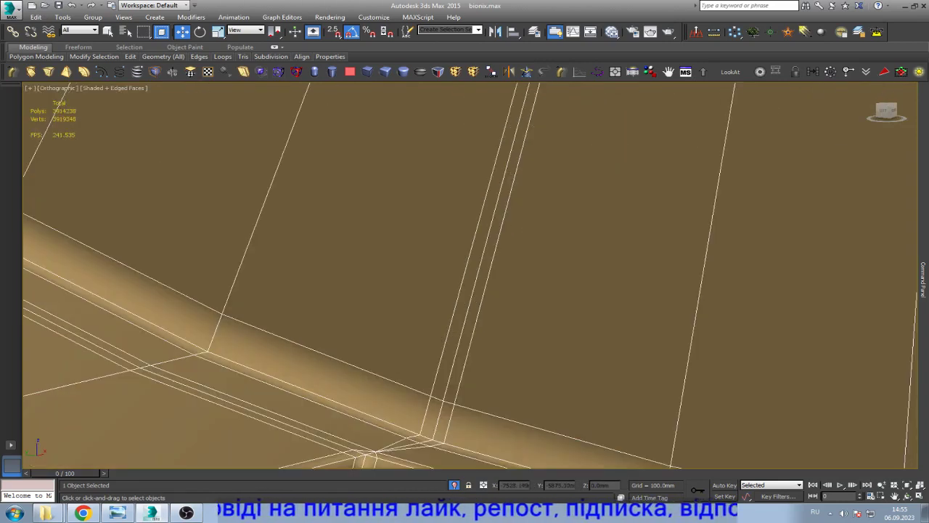
click(491, 261)
scroll(464, 276, down, 3)
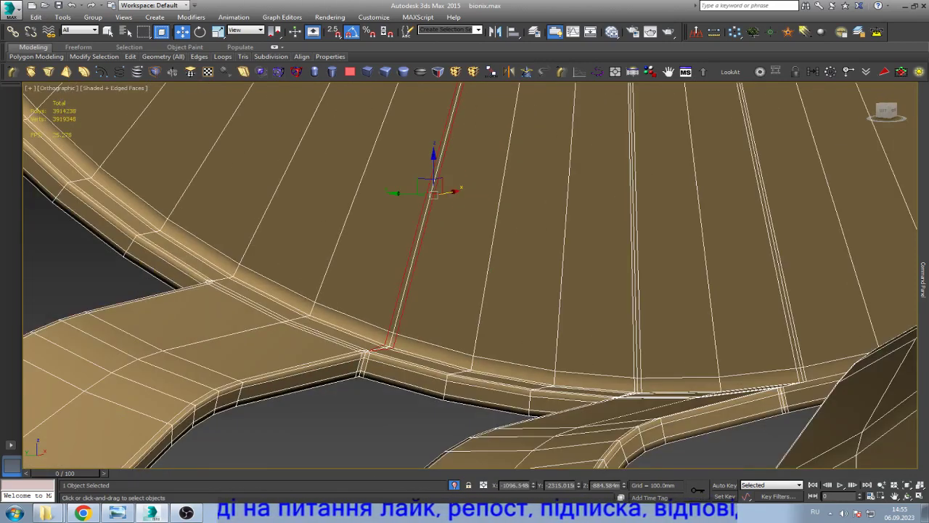
scroll(465, 276, up, 3)
click(645, 254)
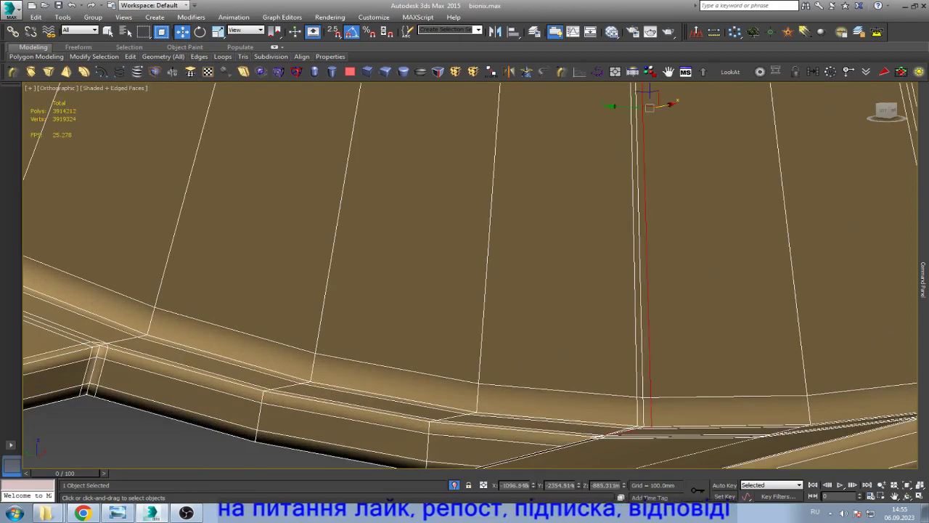
scroll(470, 275, down, 3)
- Remove the next vertical band edge and the rightmost of the three parallel edges
scroll(470, 276, up, 4)
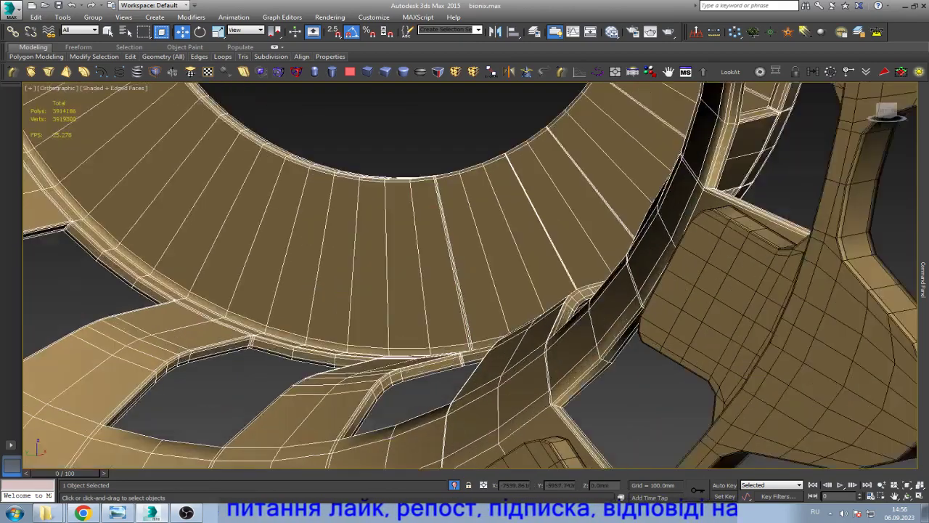
click(438, 275)
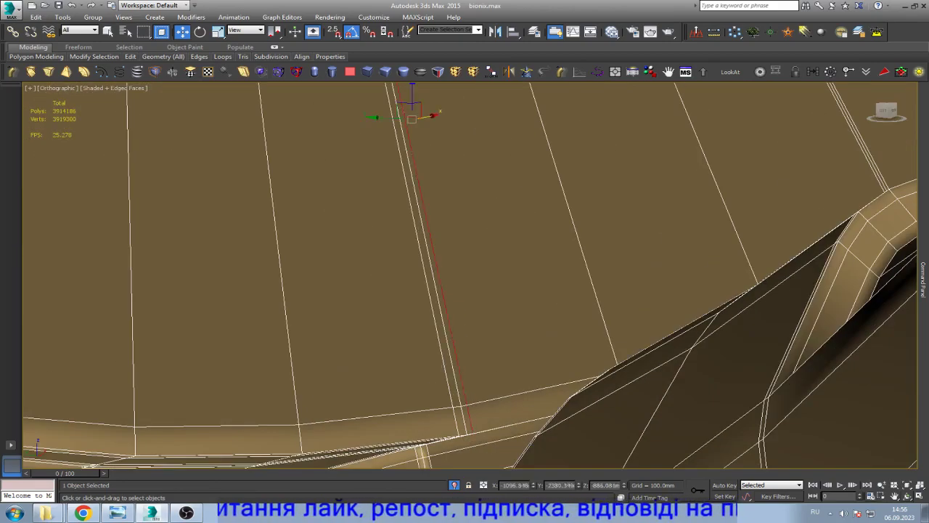
alt+middle_drag(470, 275, 508, 261)
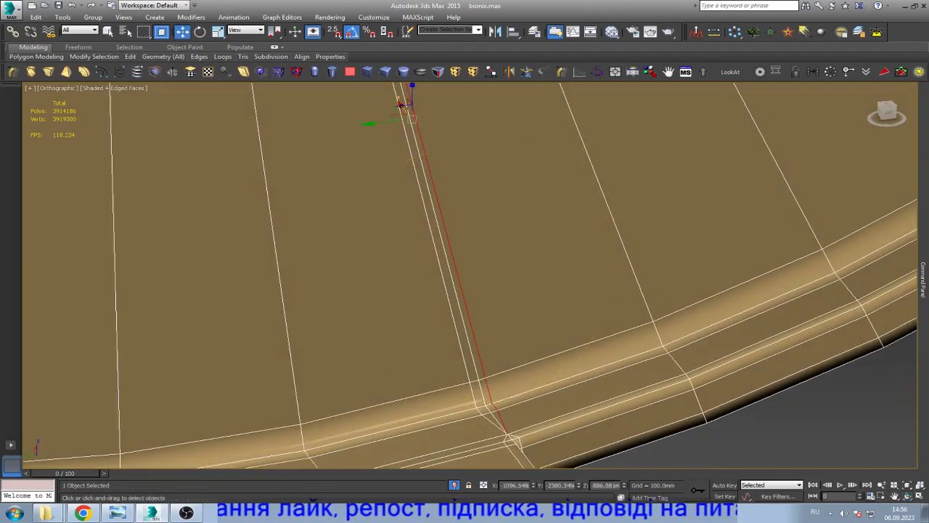
key(ctrl+BackSpace)
scroll(470, 276, down, 3)
scroll(470, 276, up, 3)
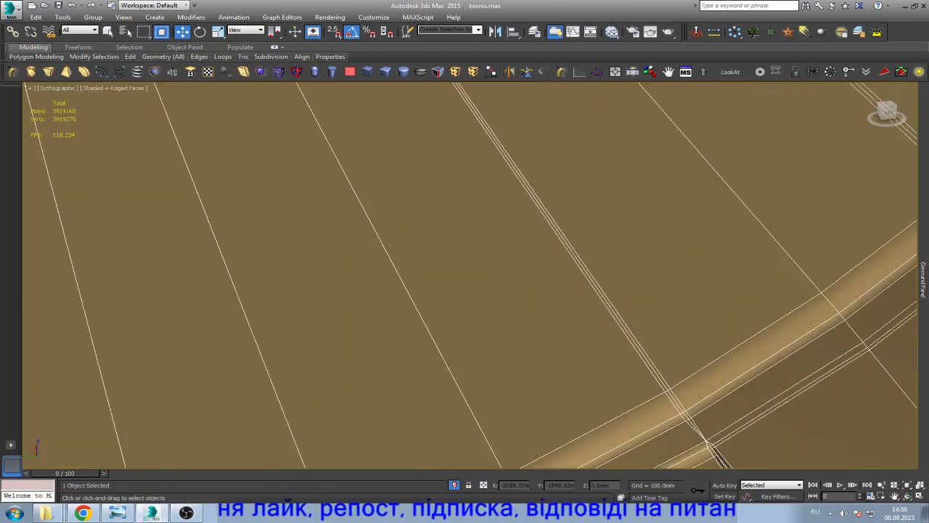
scroll(581, 275, up, 3)
click(609, 290)
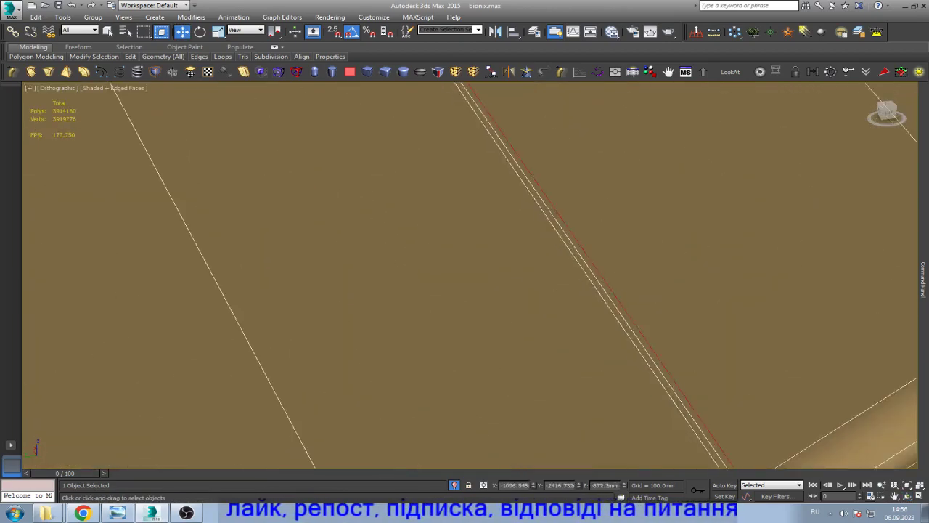
key(ctrl+BackSpace)
- Remove the edge beside the parallel lines and the long edge along them
scroll(470, 276, down, 3)
scroll(470, 275, up, 3)
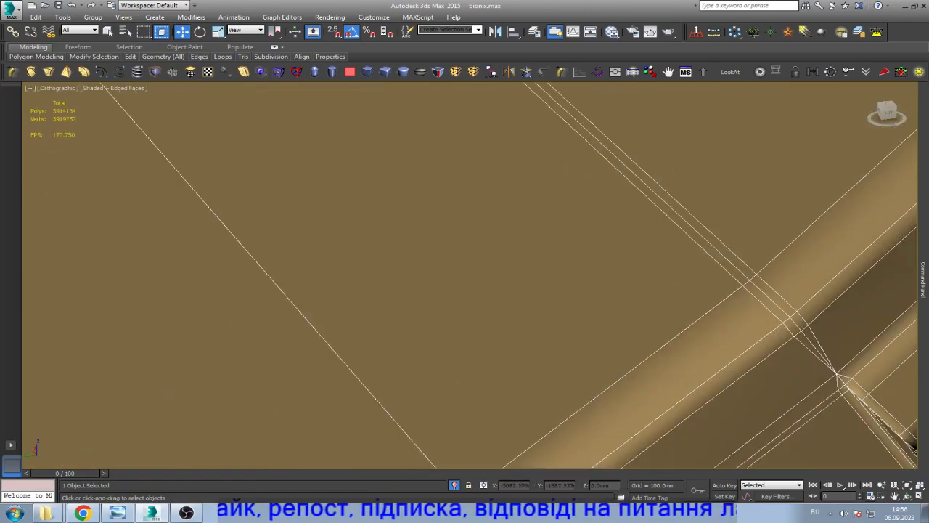
click(689, 223)
key(ctrl+BackSpace)
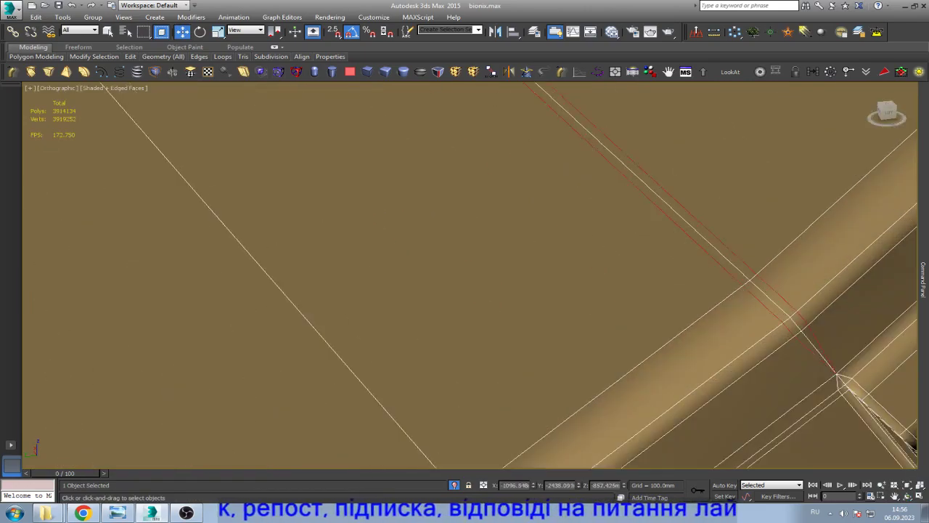
scroll(471, 276, down, 3)
scroll(470, 276, up, 4)
scroll(71, 92, up, 1)
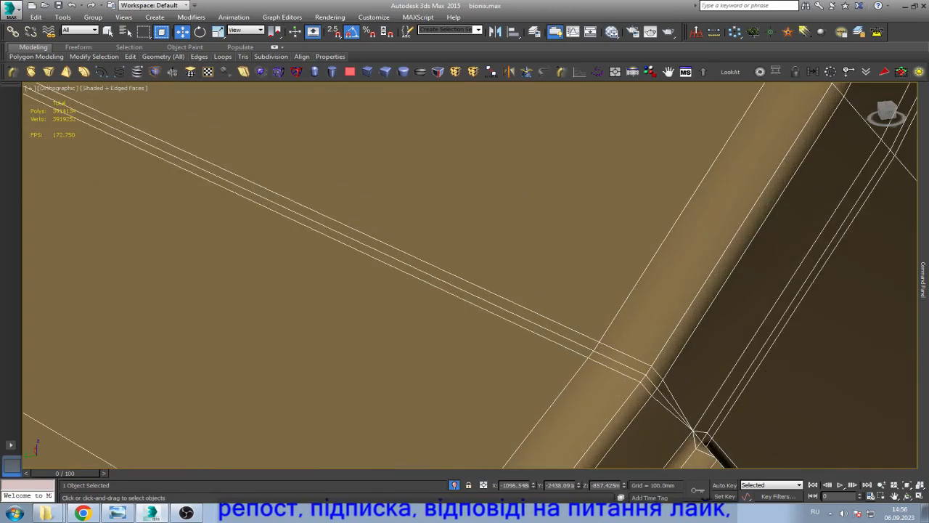
click(71, 92)
key(ctrl+BackSpace)
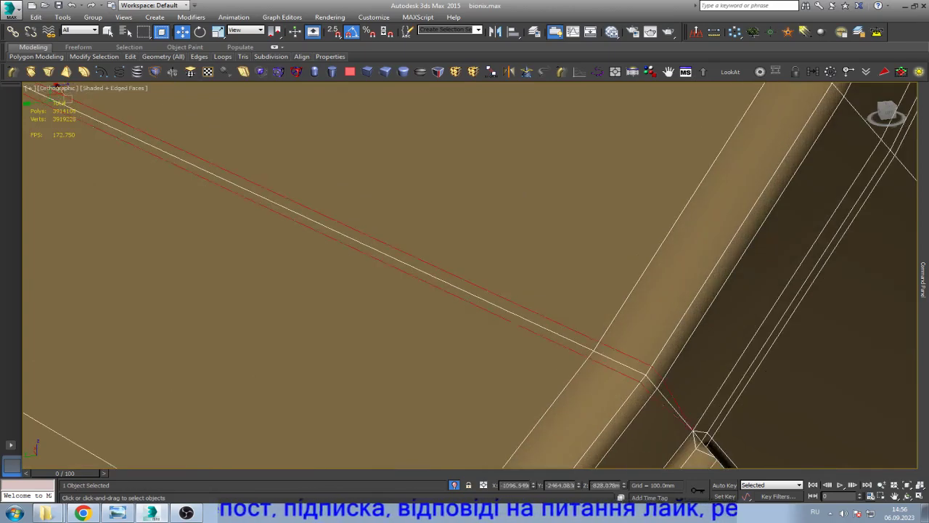
- Remove the long edge together with its diagonal continuation
scroll(470, 276, down, 3)
scroll(470, 276, up, 3)
click(71, 97)
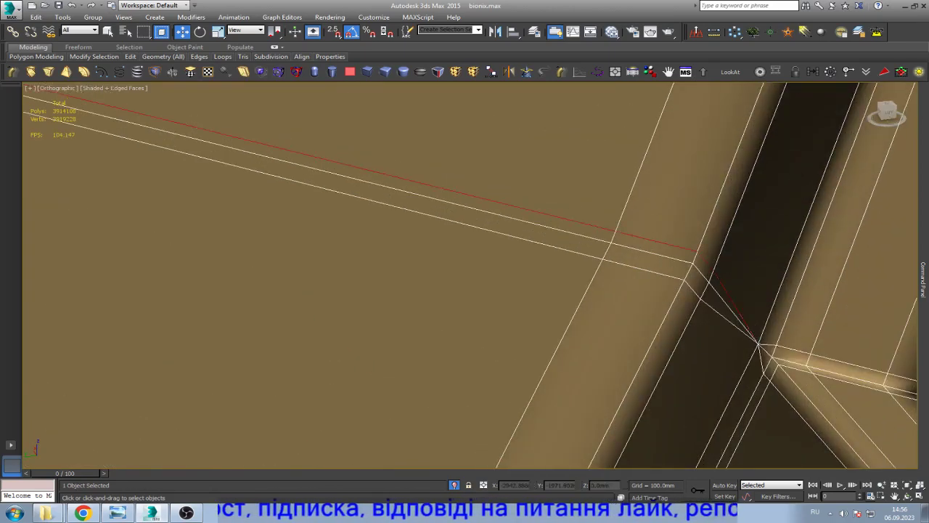
scroll(470, 276, down, 5)
key(ctrl+BackSpace)
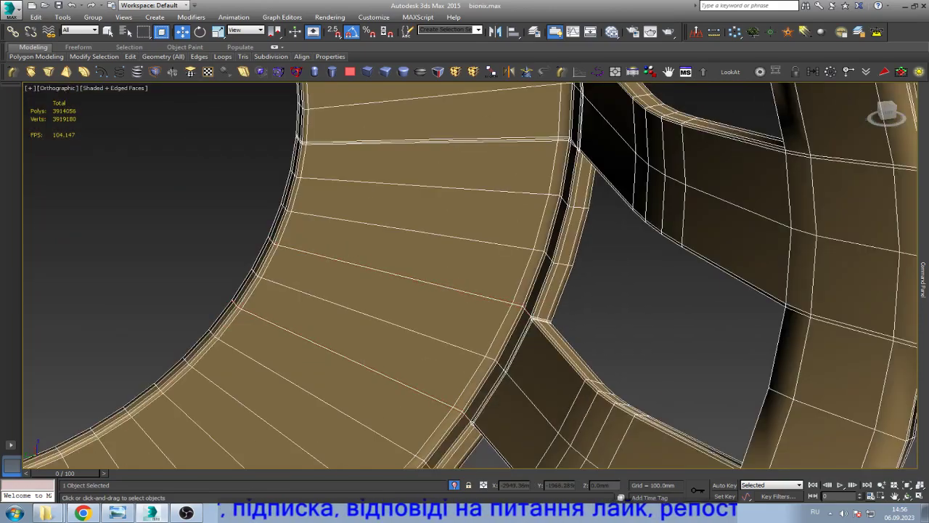
scroll(470, 276, up, 5)
- Select the long edge at the beam corner plus a second nearby edge
click(436, 201)
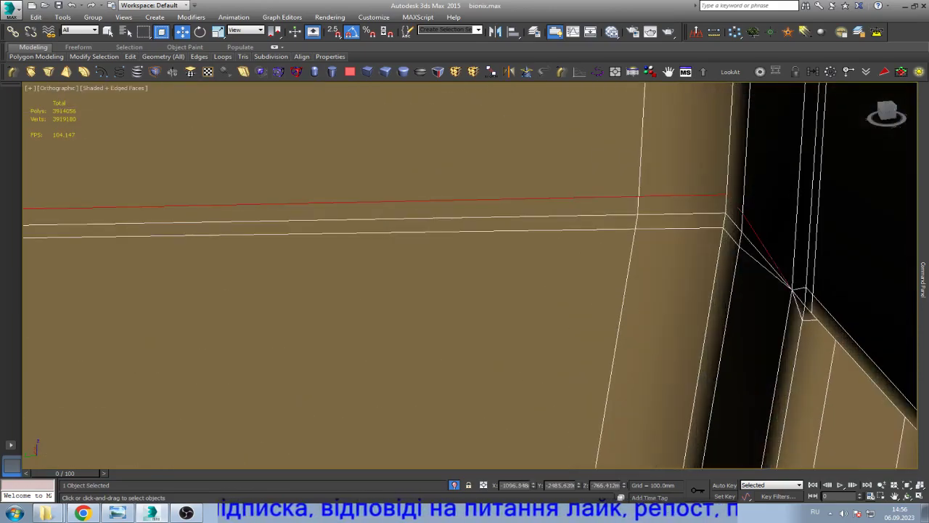
ctrl+click(363, 223)
scroll(471, 276, down, 5)
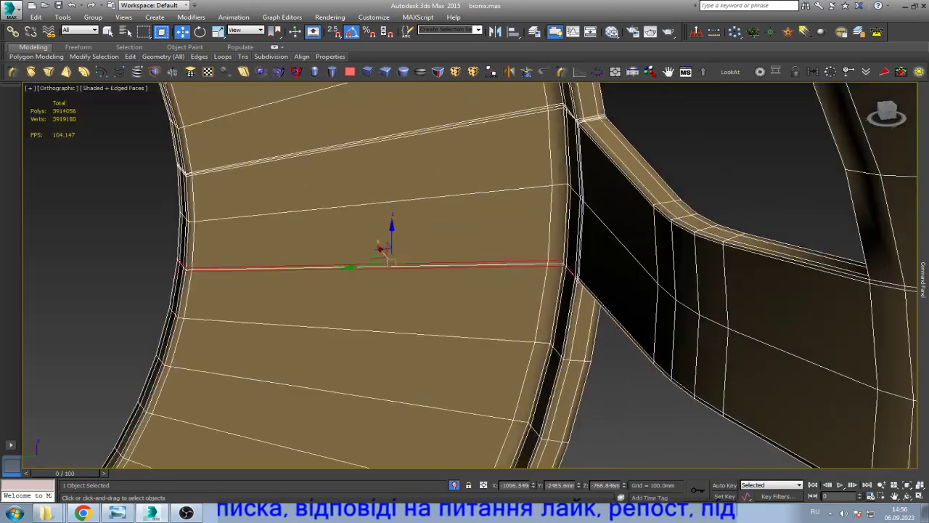
scroll(470, 275, up, 5)
scroll(537, 171, up, 2)
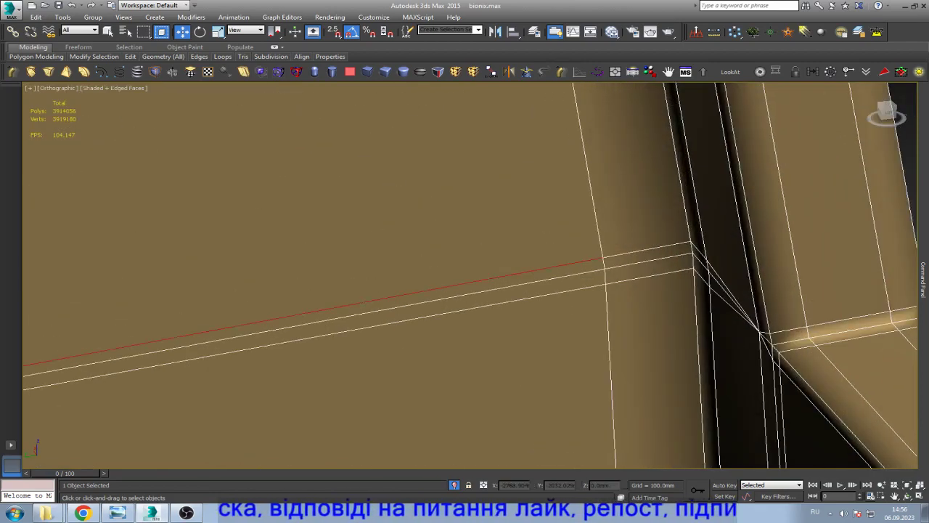
scroll(465, 275, down, 2)
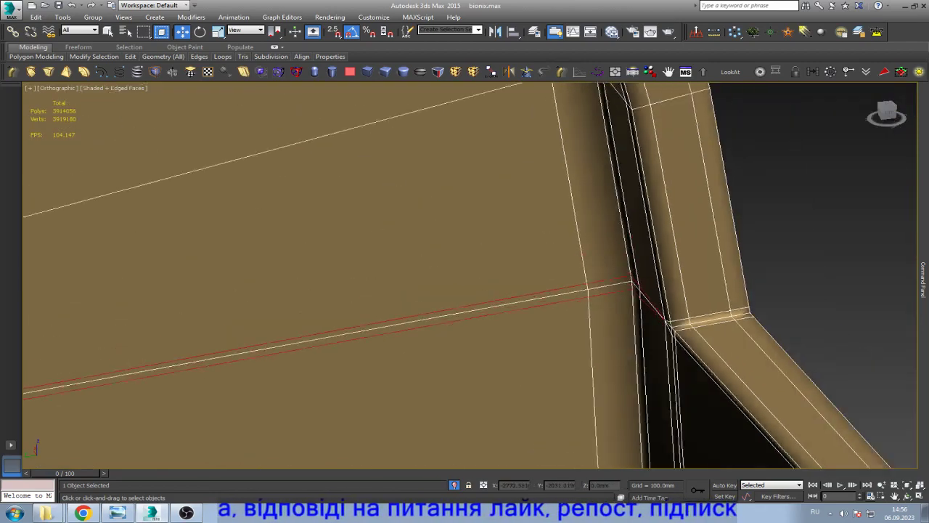
scroll(465, 276, down, 3)
scroll(464, 276, up, 5)
scroll(479, 225, up, 2)
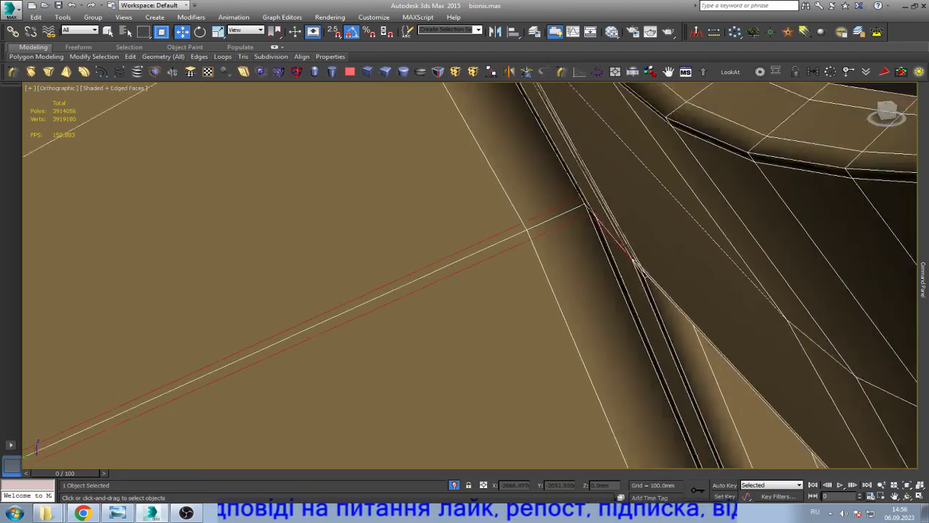
scroll(464, 275, up, 2)
scroll(465, 276, up, 3)
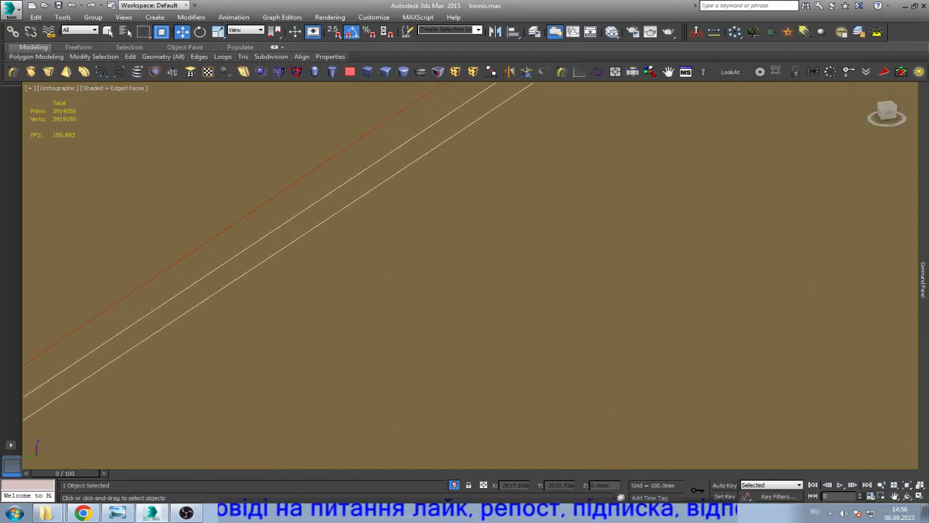
scroll(464, 275, down, 2)
scroll(465, 276, down, 3)
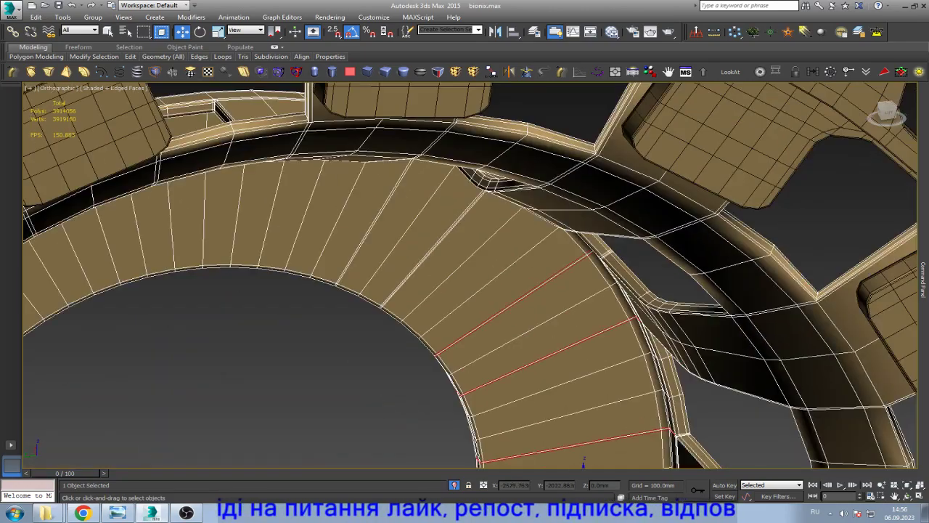
scroll(464, 276, up, 3)
scroll(464, 275, up, 2)
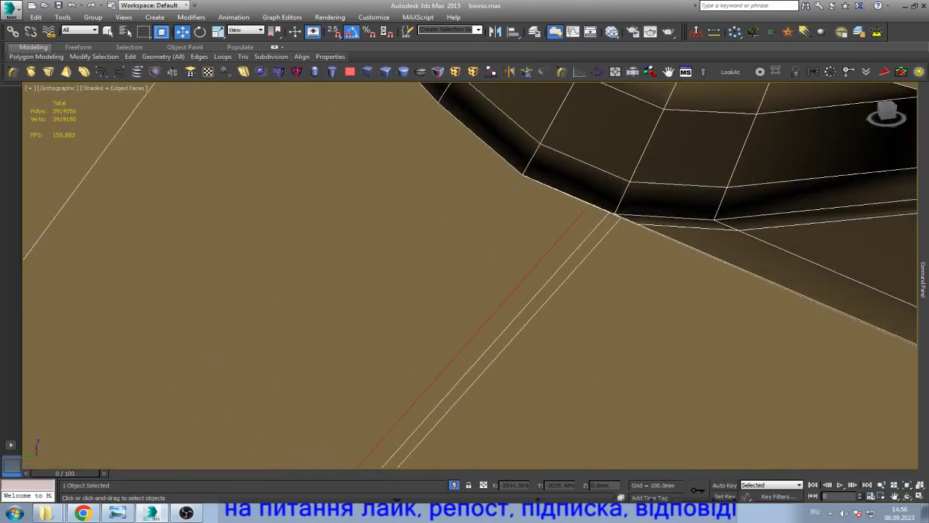
- Add the rightmost diagonal edge to the selection and orbit to inspect the inner band
ctrl+click(498, 342)
scroll(464, 276, down, 5)
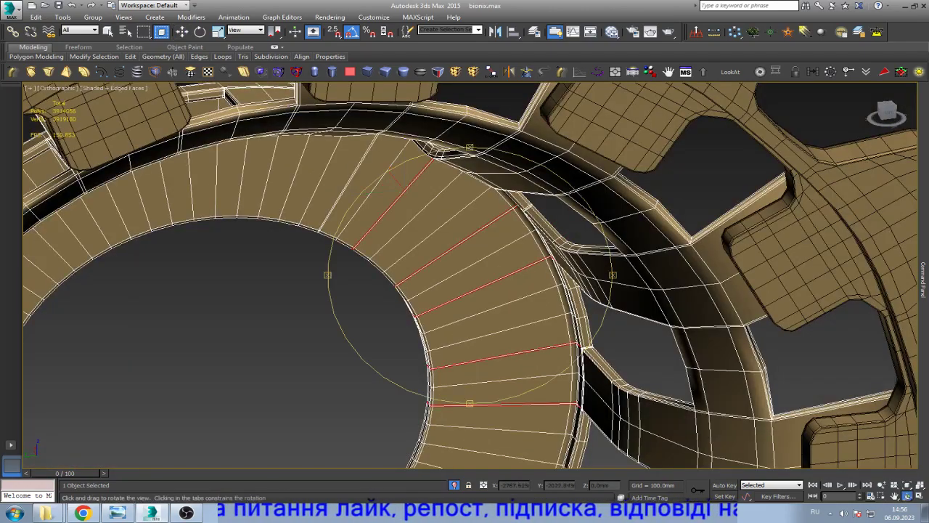
alt+middle_drag(414, 153, 436, 218)
scroll(465, 276, up, 2)
scroll(464, 276, up, 2)
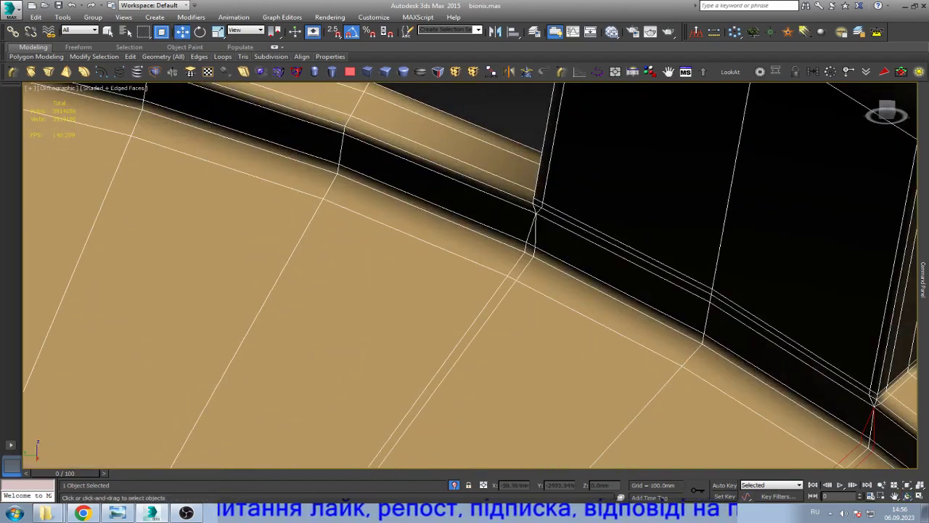
scroll(464, 276, up, 2)
scroll(465, 276, down, 2)
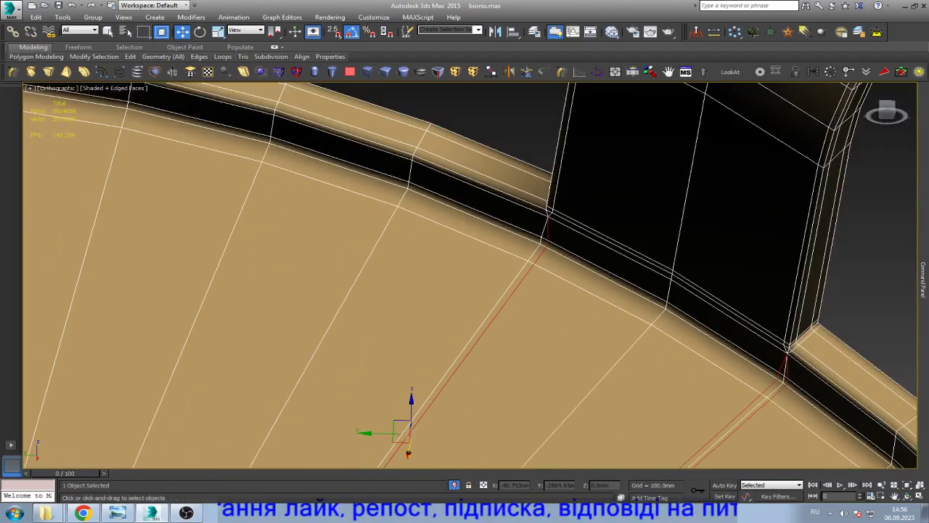
- Clear the edge selection and zoom in on the rim corner at a tooth
click(407, 454)
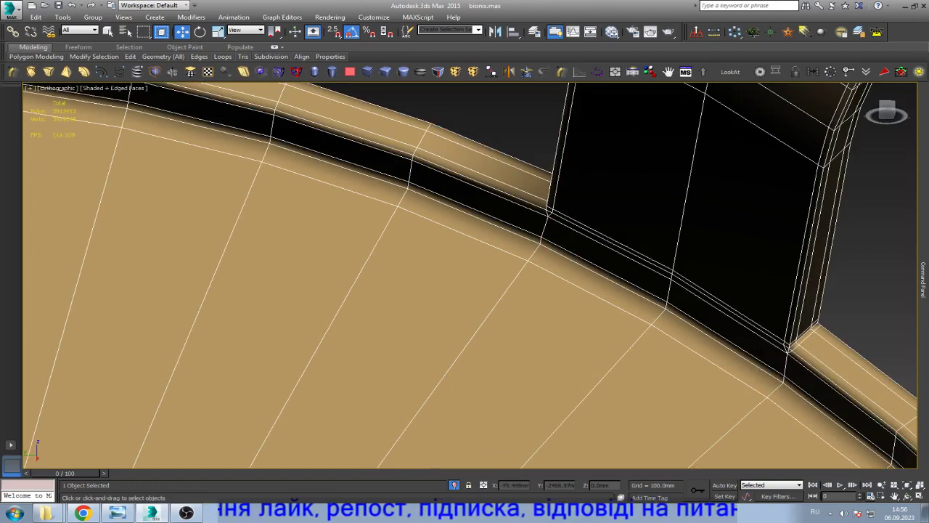
scroll(465, 276, down, 5)
scroll(464, 276, up, 5)
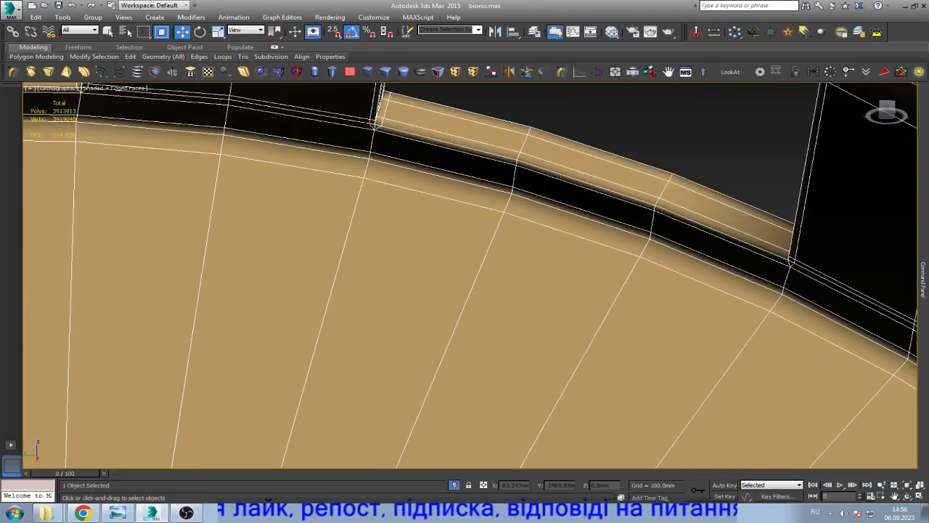
scroll(798, 261, up, 2)
scroll(798, 261, up, 2)
scroll(798, 261, up, 2)
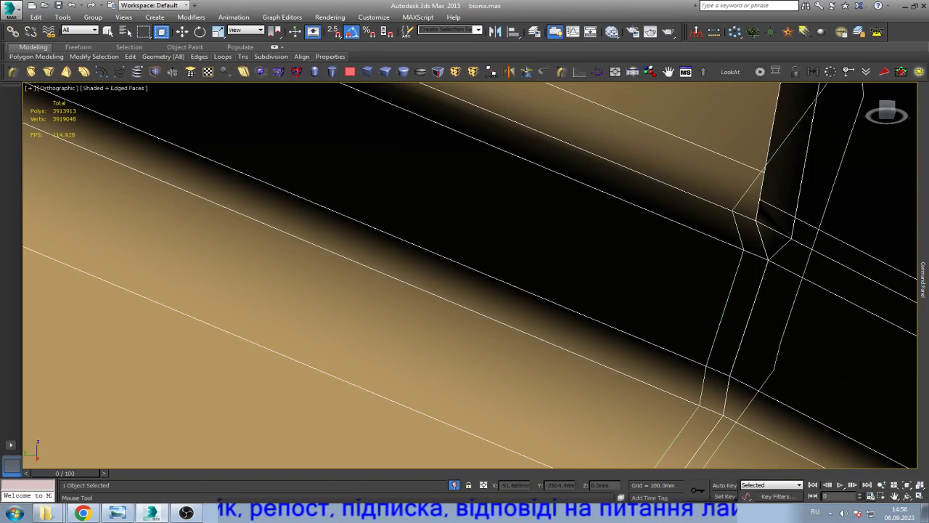
- Cut edges into the rim corner and target-weld the stray vertex onto the corner vertex
click(797, 253)
key(1)
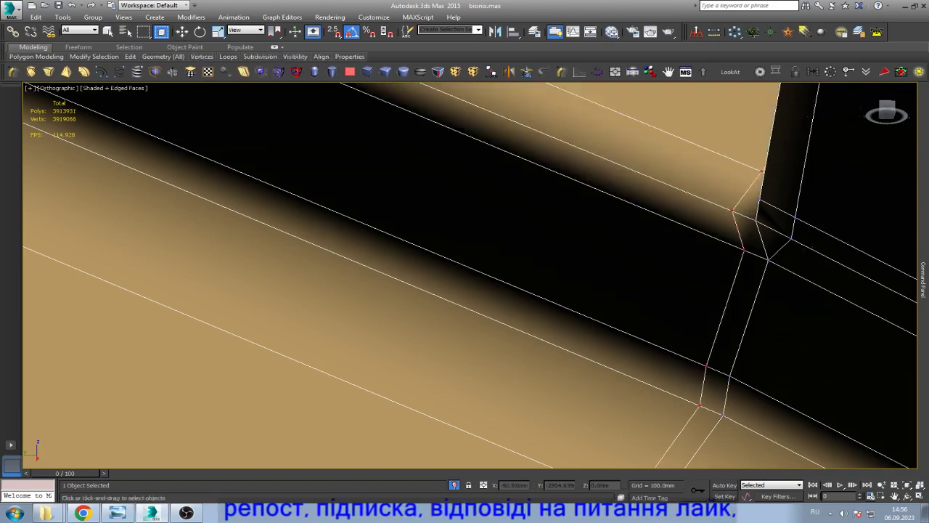
drag(743, 250, 768, 257)
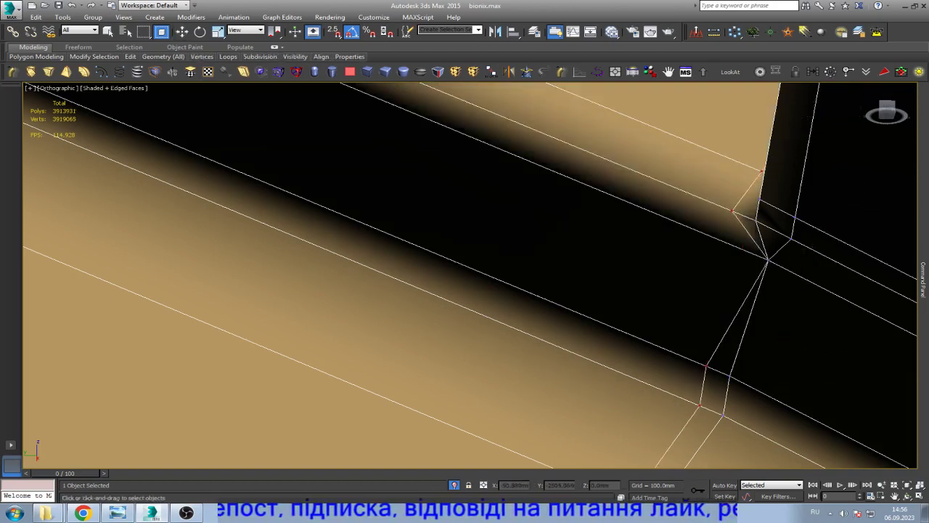
key(w)
click(768, 260)
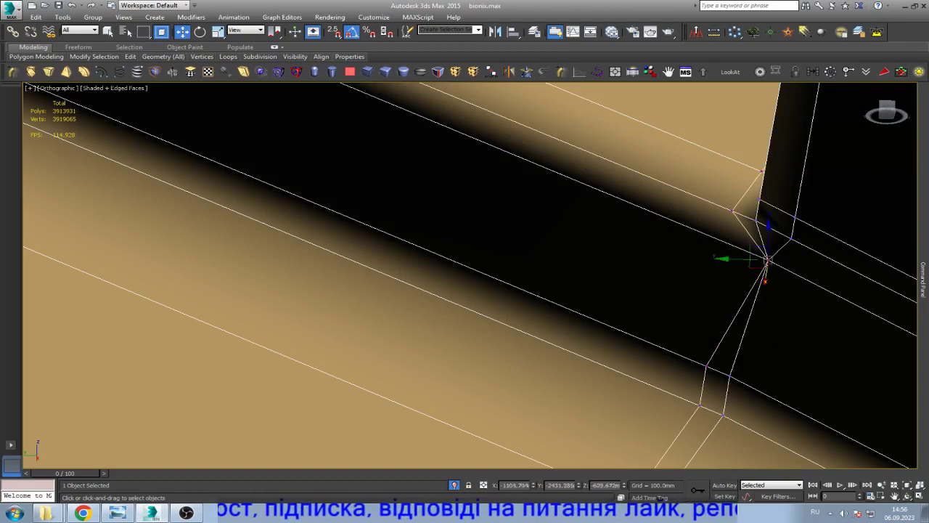
key(ctrl+r)
mouse_move(549, 280)
mouse_down()
mouse_move(602, 275)
mouse_move(614, 217)
mouse_up()
right_click(614, 210)
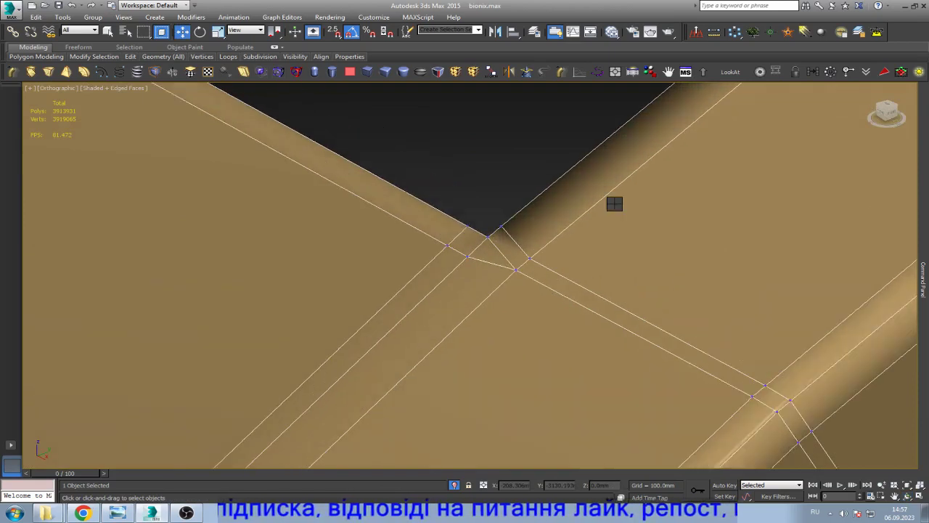
- Select an edge loop at the beam junction and view the beam grid obliquely
key(q)
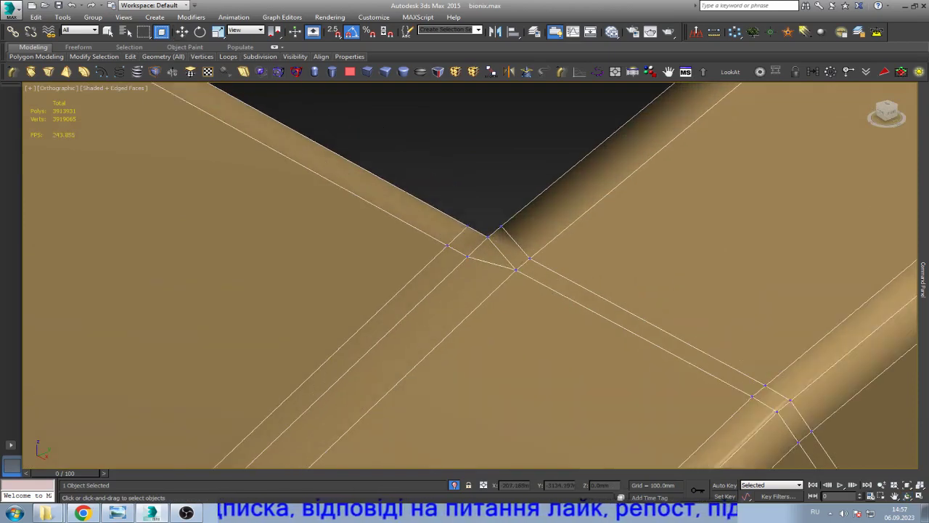
key(w)
key(2)
click(628, 305)
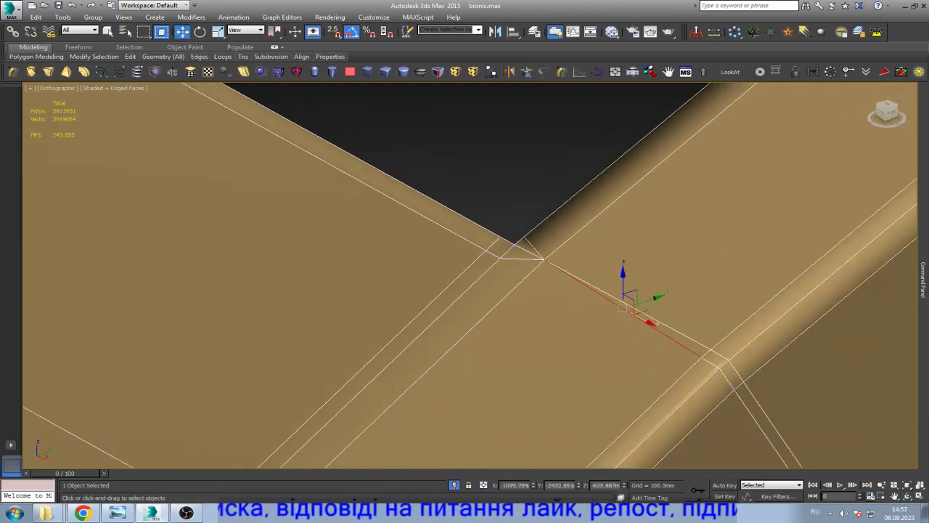
double_click(623, 306)
scroll(470, 275, down, 3)
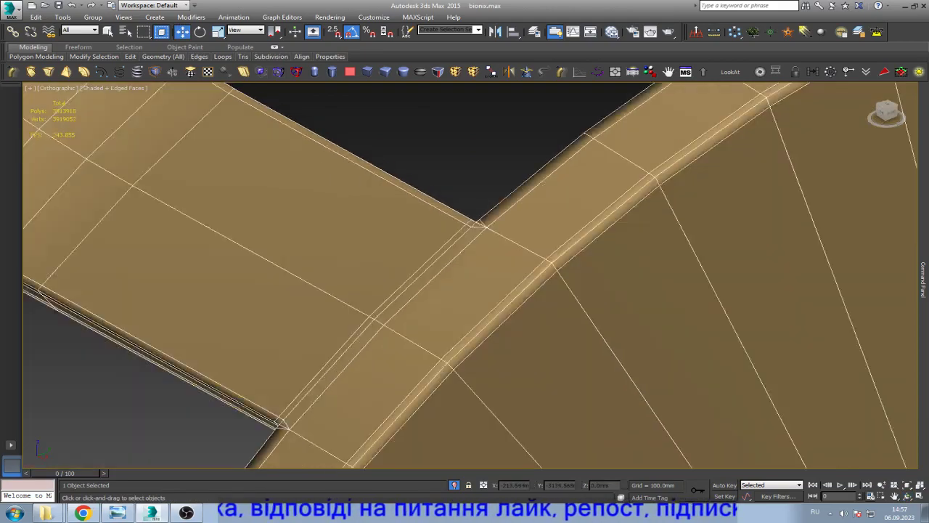
scroll(470, 275, down, 3)
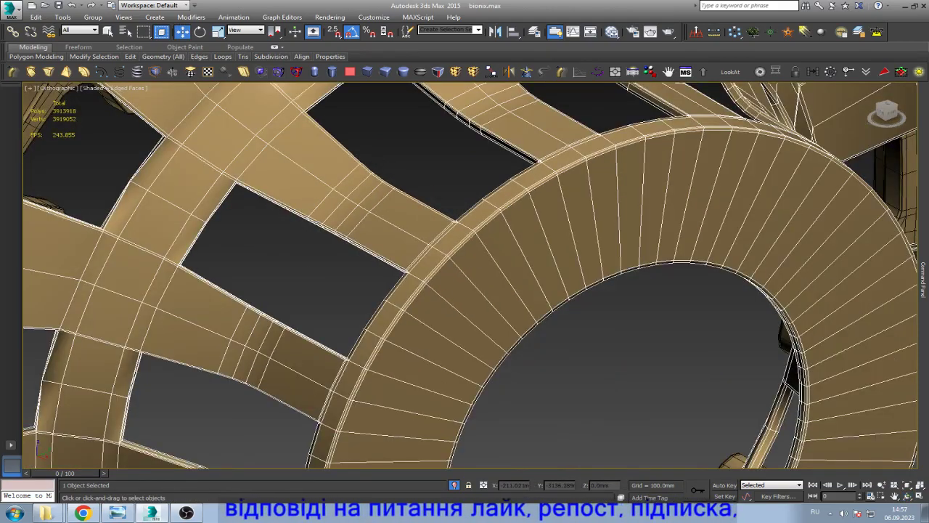
scroll(470, 275, down, 3)
scroll(470, 275, up, 8)
click(292, 218)
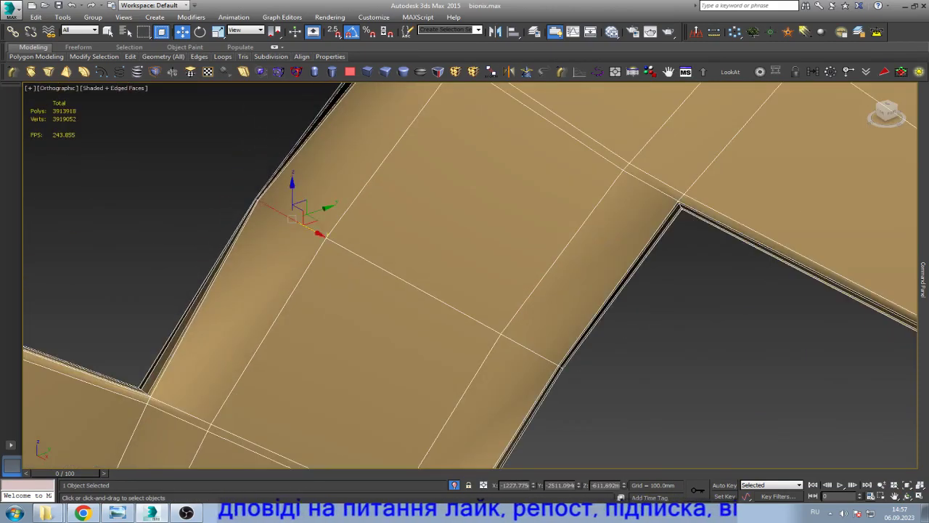
mouse_move(436, 275)
alt+middle_down()
mouse_move(465, 290)
mouse_move(530, 291)
alt+middle_up()
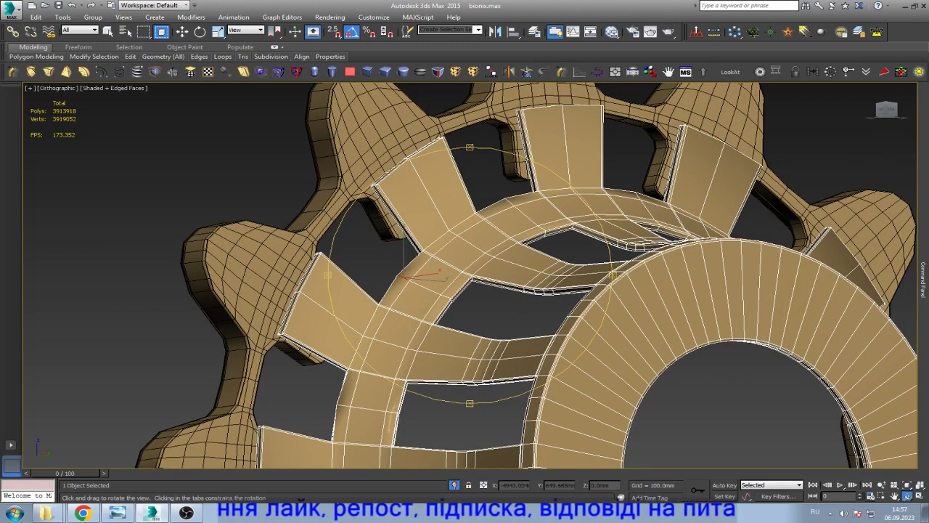
- Isolate the ring object in the Front view with Alt+Q
key(f)
key(z)
key(w)
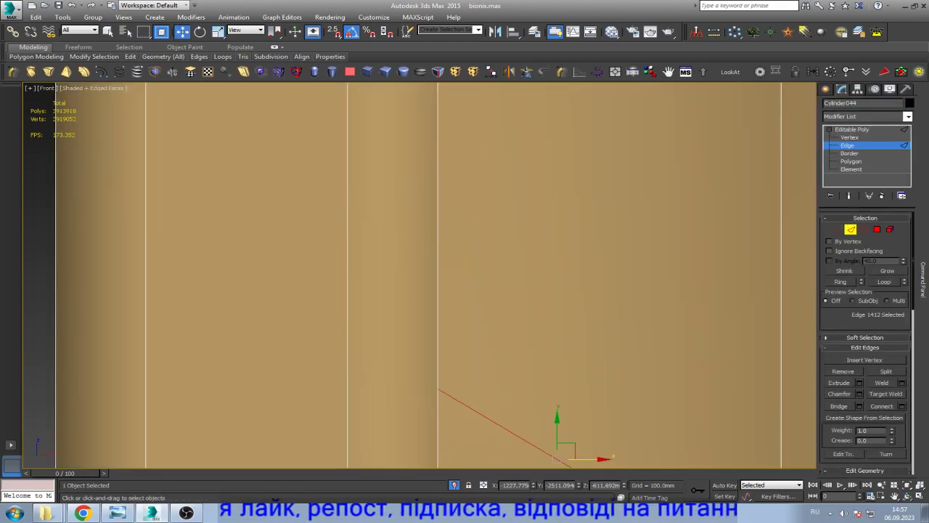
key(ctrl+b)
key(z)
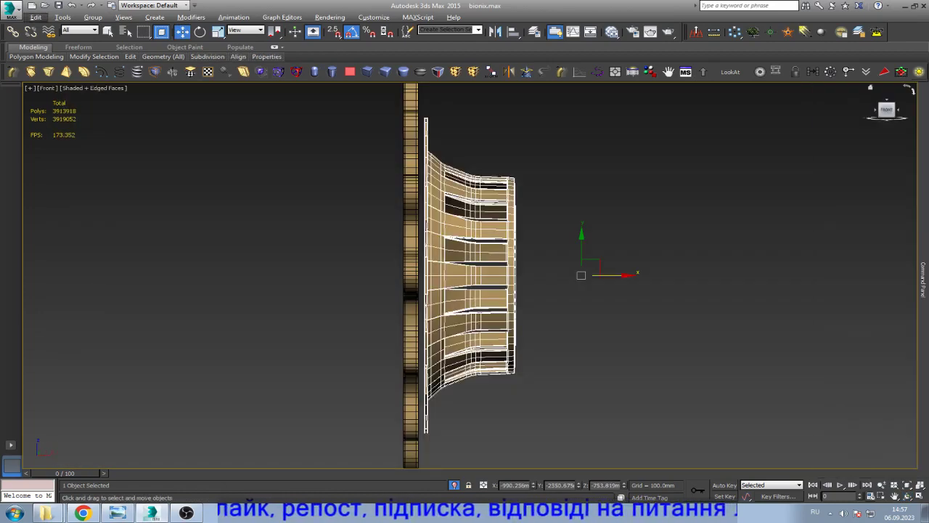
click(919, 71)
key(alt+q)
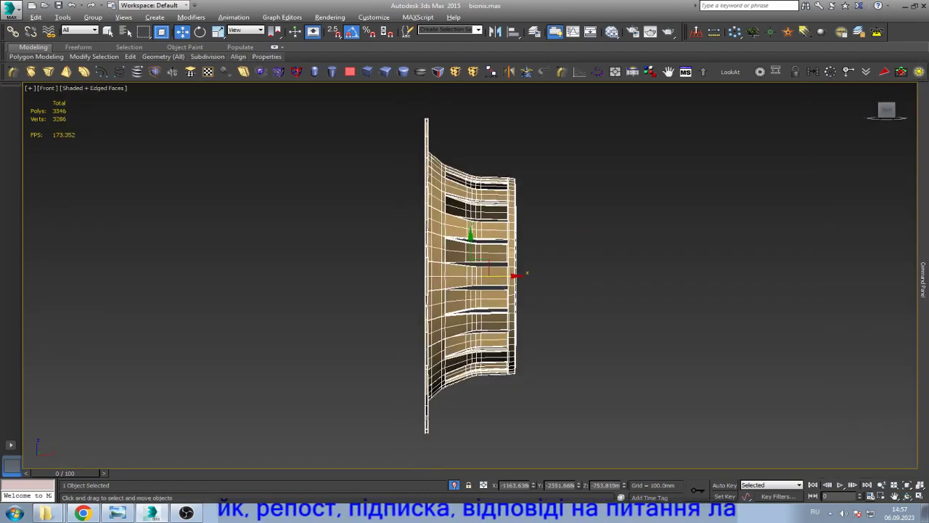
click(555, 154)
scroll(555, 154, up, 4)
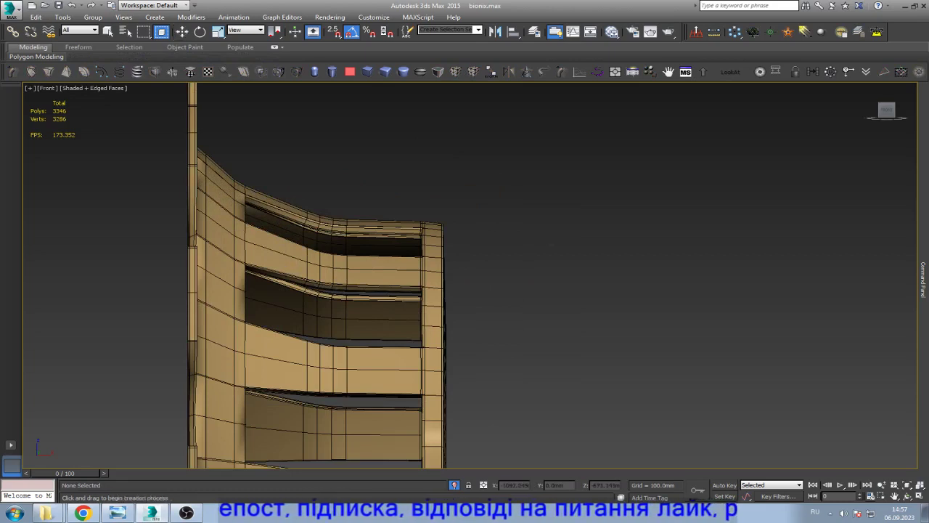
- Draw a line from the ring's right side across its sloping top to the upper left
click(447, 234)
click(447, 223)
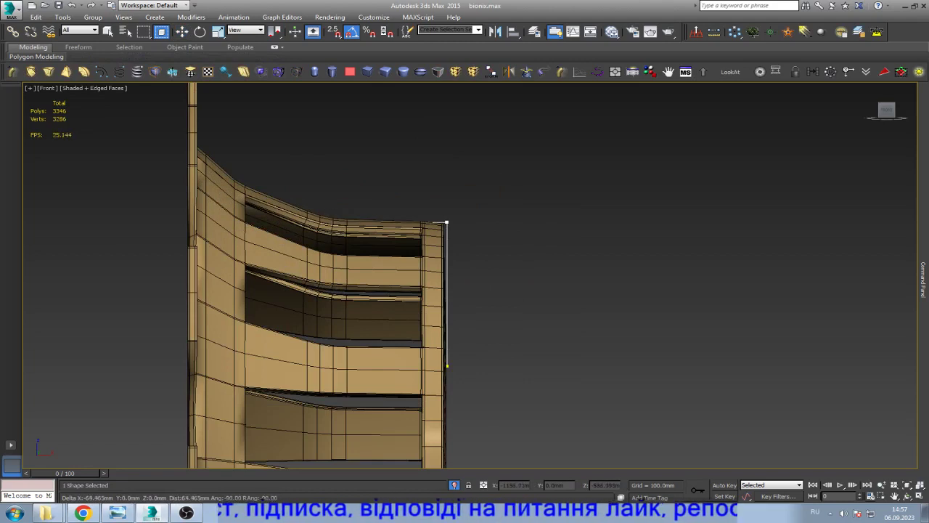
key(F3)
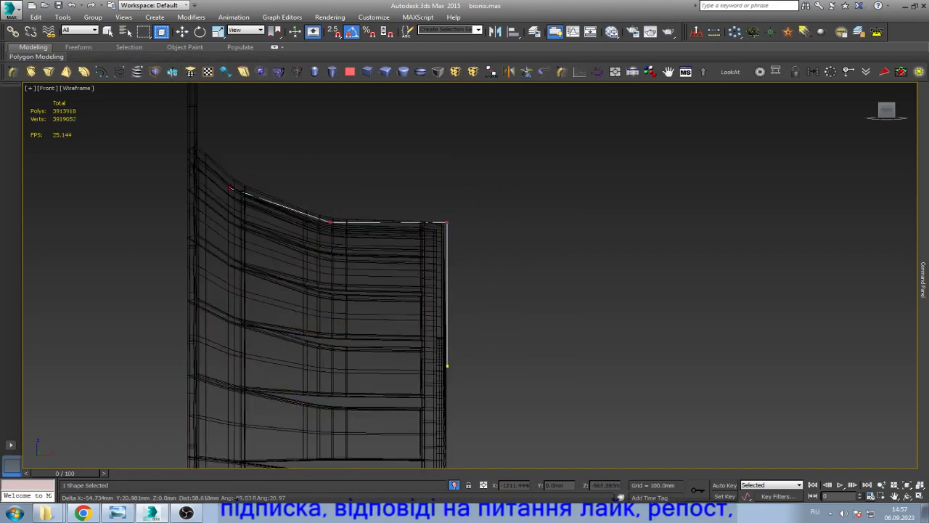
click(329, 221)
click(232, 183)
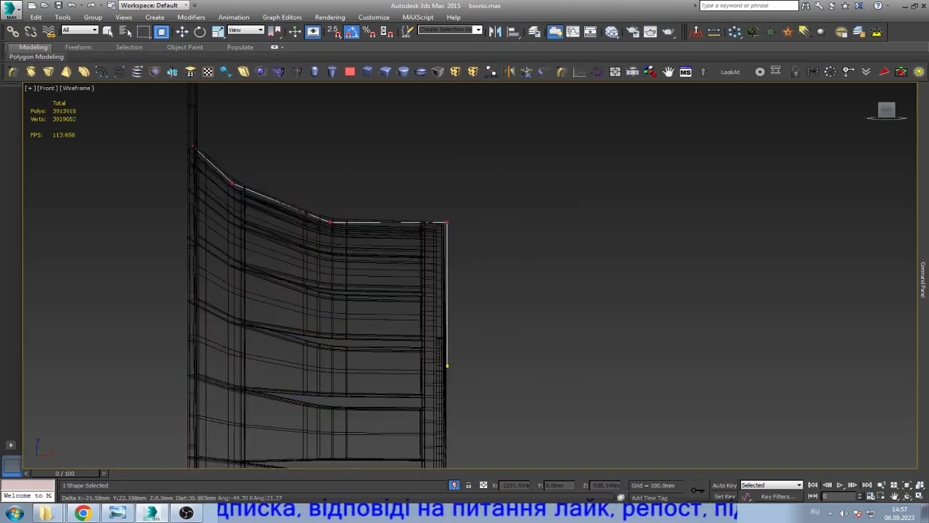
click(195, 149)
right_click(197, 87)
key(w)
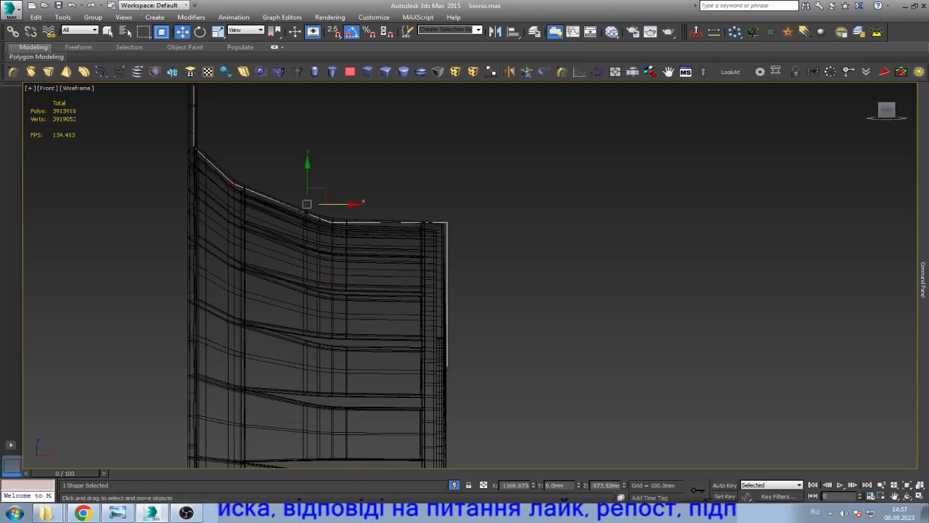
key(l)
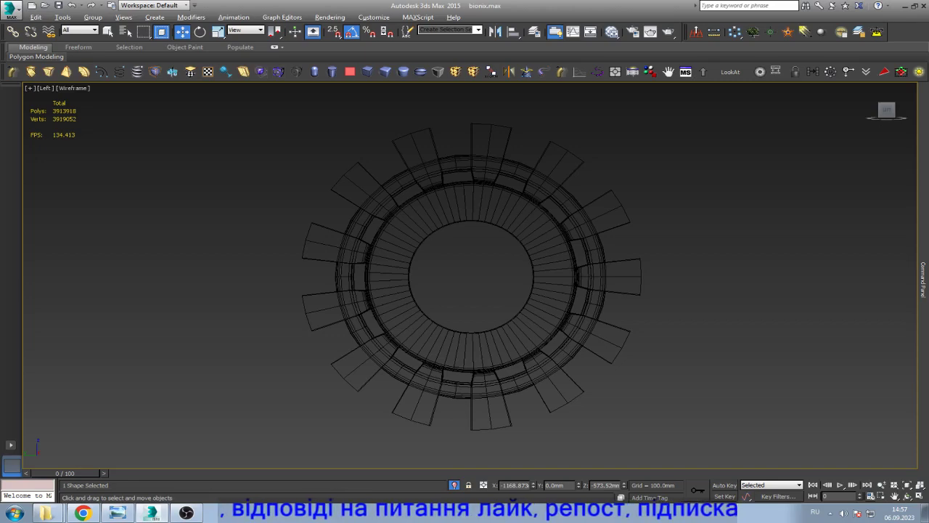
- Align the new line to the ring's centre and raise it to the ring's top
key(alt+a)
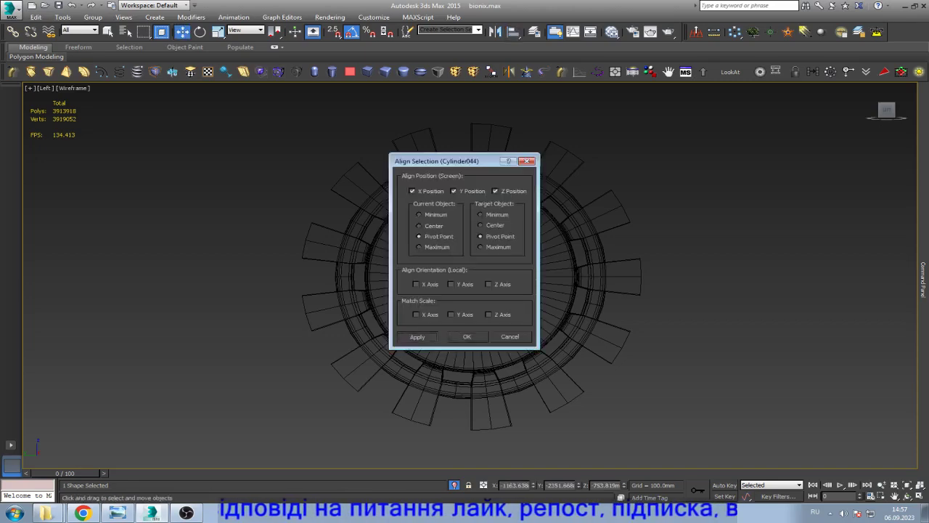
key(Return)
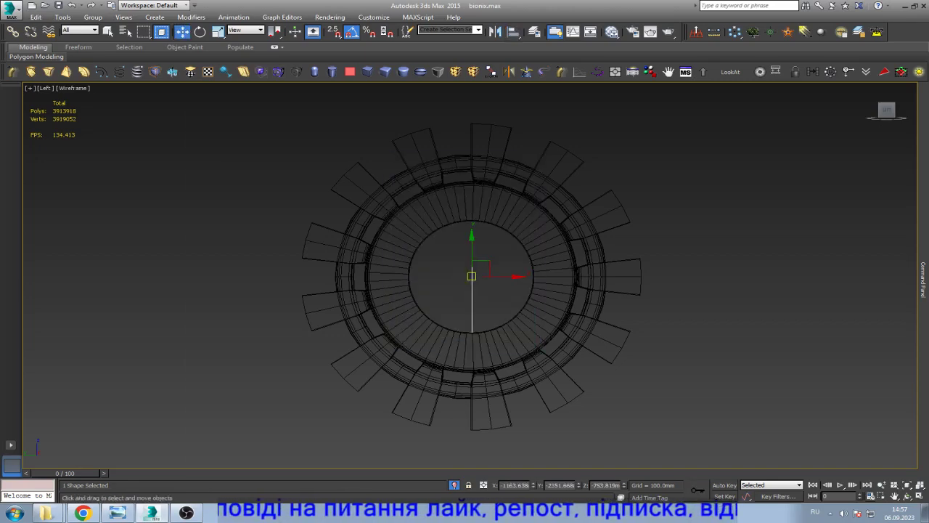
key(f)
key(z)
key(alt+ctrl+z)
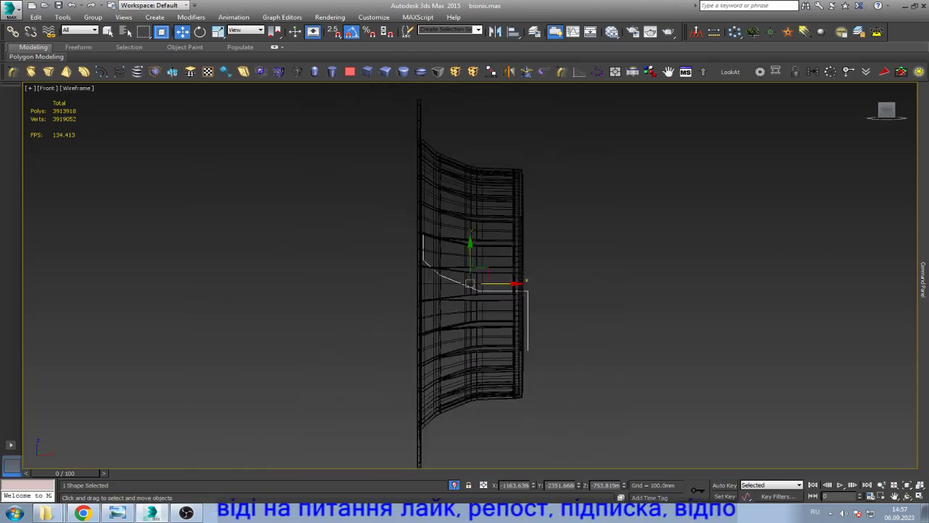
drag(470, 250, 470, 145)
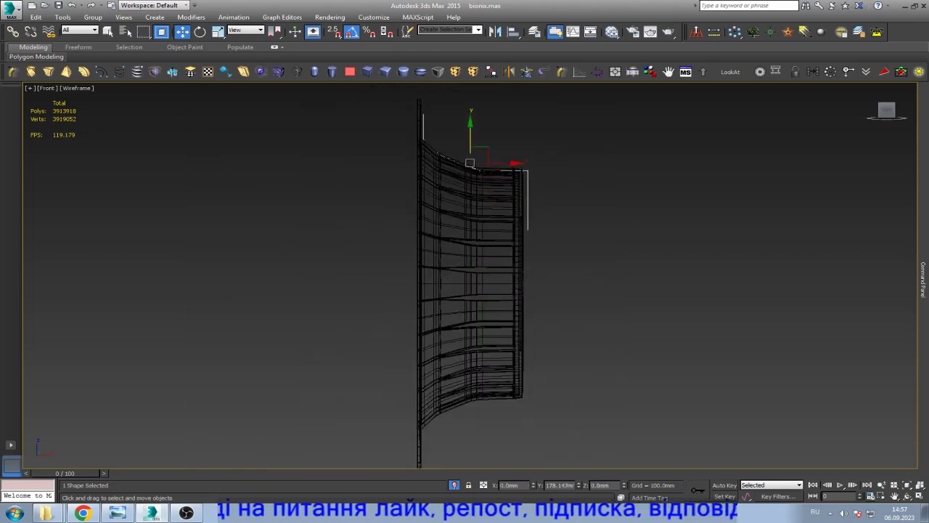
scroll(475, 181, up, 4)
scroll(476, 181, up, 3)
drag(429, 240, 429, 225)
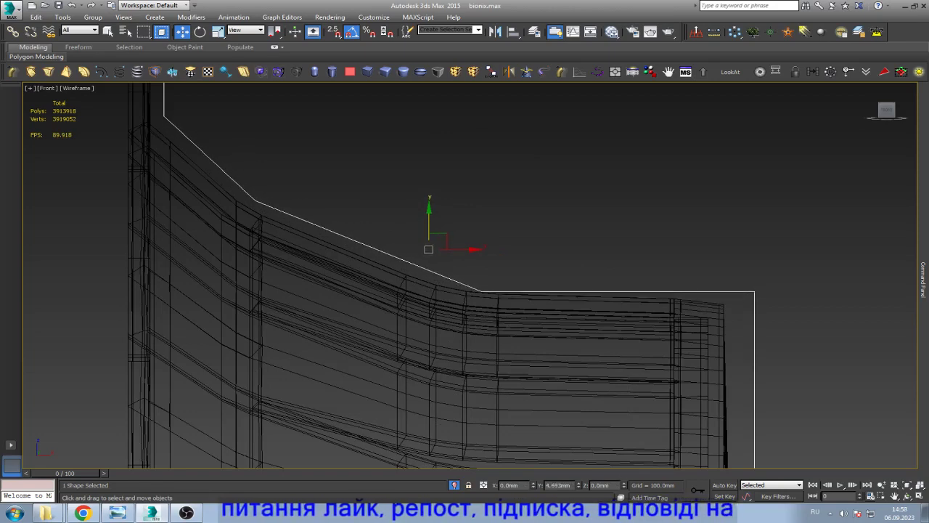
scroll(434, 231, down, 3)
- Move the right-end and top-right profile vertices onto the wheel's curved edge
key(1)
drag(633, 463, 633, 463)
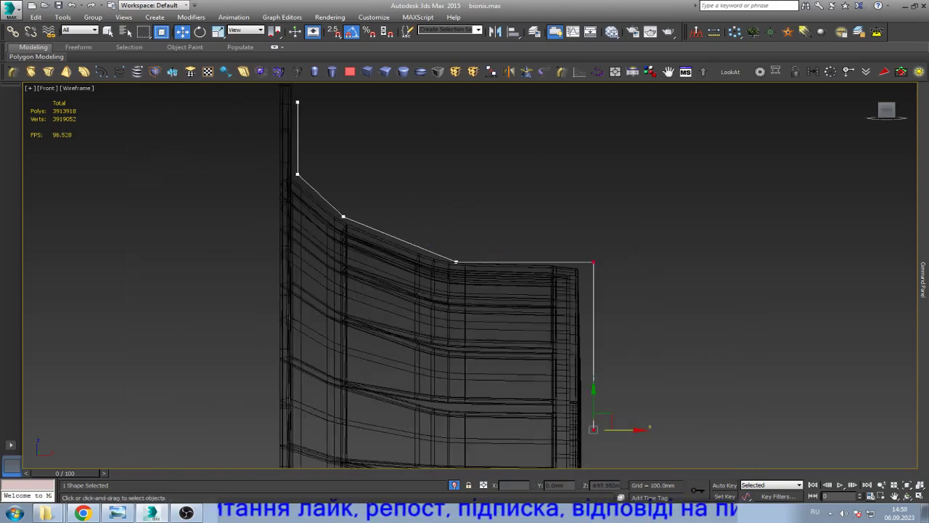
drag(617, 429, 602, 429)
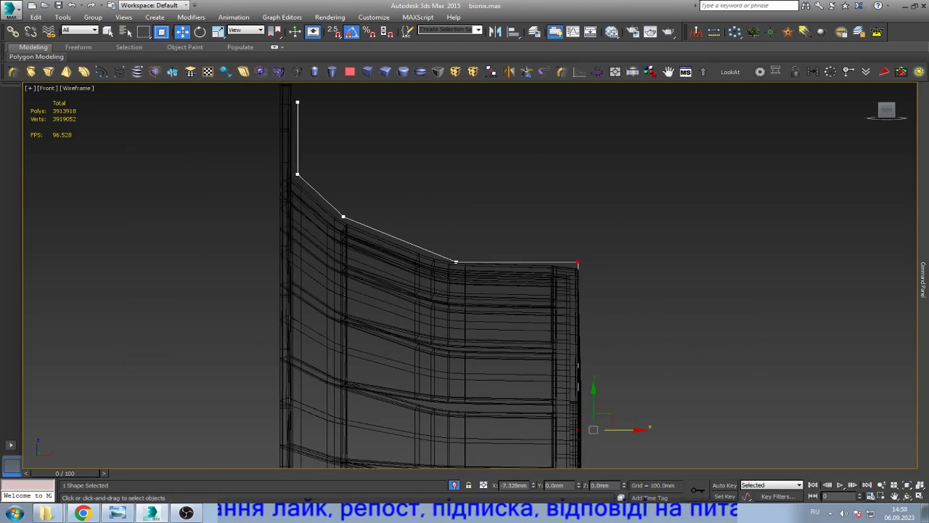
click(456, 262)
scroll(365, 201, up, 5)
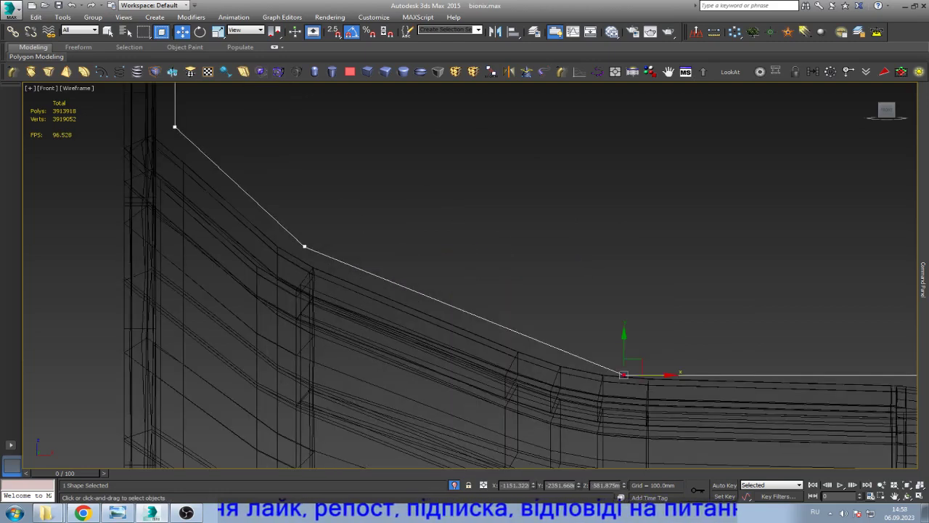
drag(623, 374, 582, 374)
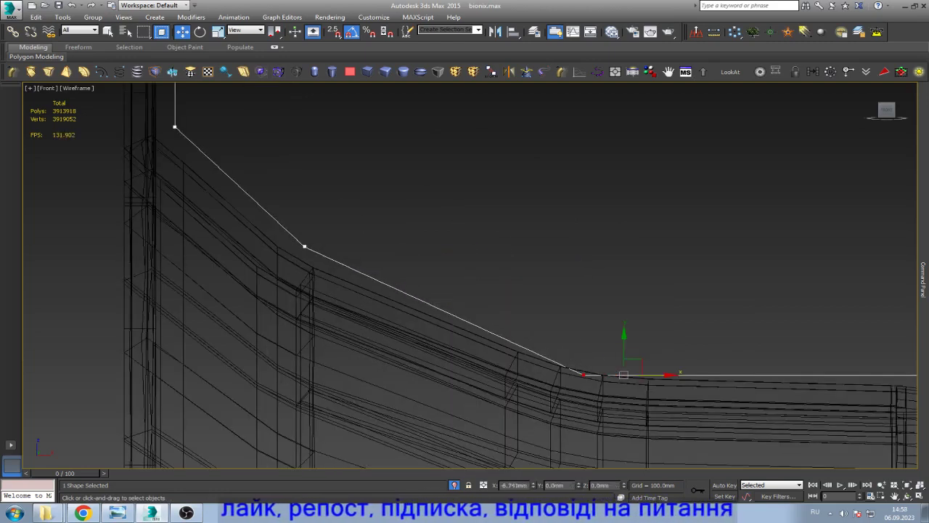
click(304, 246)
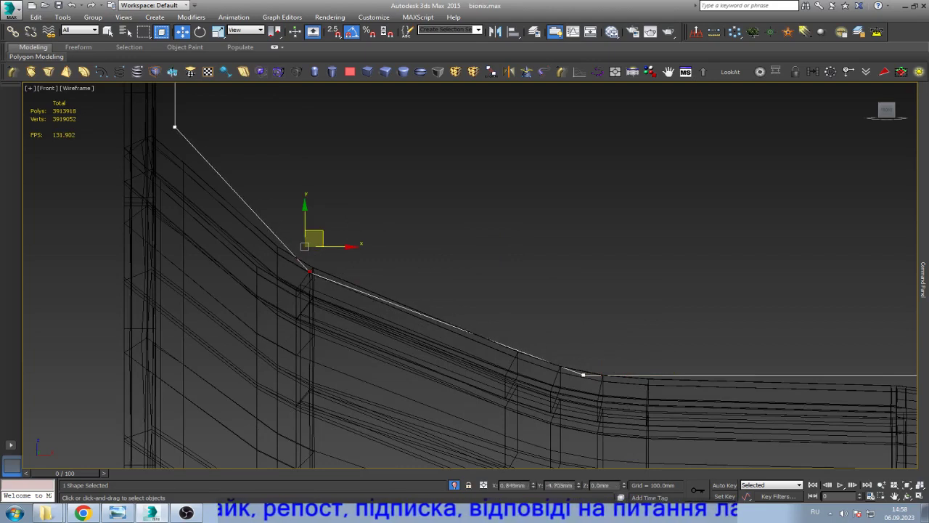
drag(304, 246, 309, 275)
scroll(391, 352, down, 4)
- Shift the profile's vertical part left and adjust its top and right-end vertices
drag(316, 161, 280, 247)
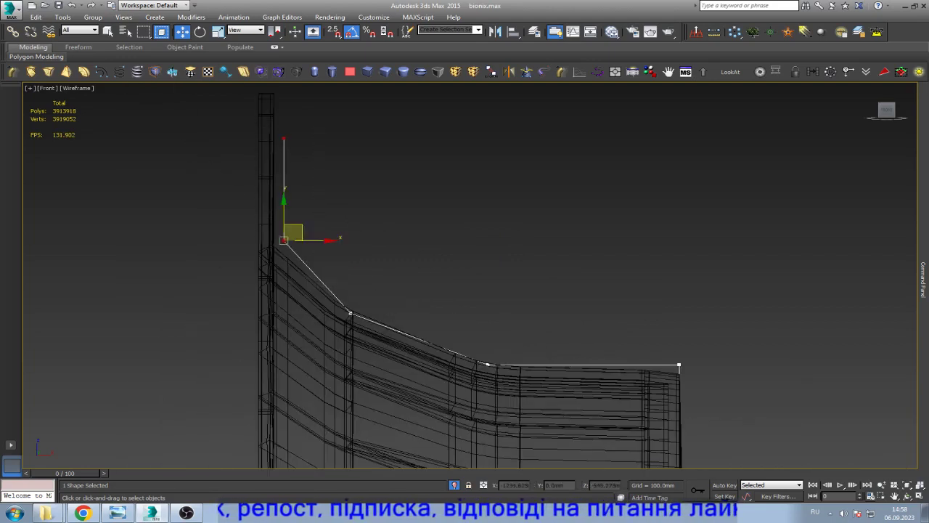
scroll(283, 218, up, 4)
drag(411, 386, 385, 389)
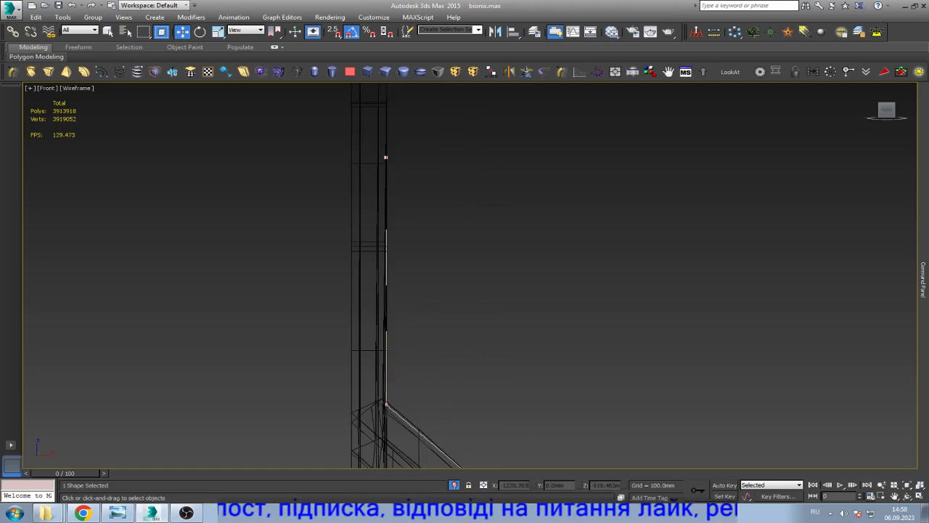
click(386, 157)
scroll(358, 307, down, 5)
key(ctrl+d)
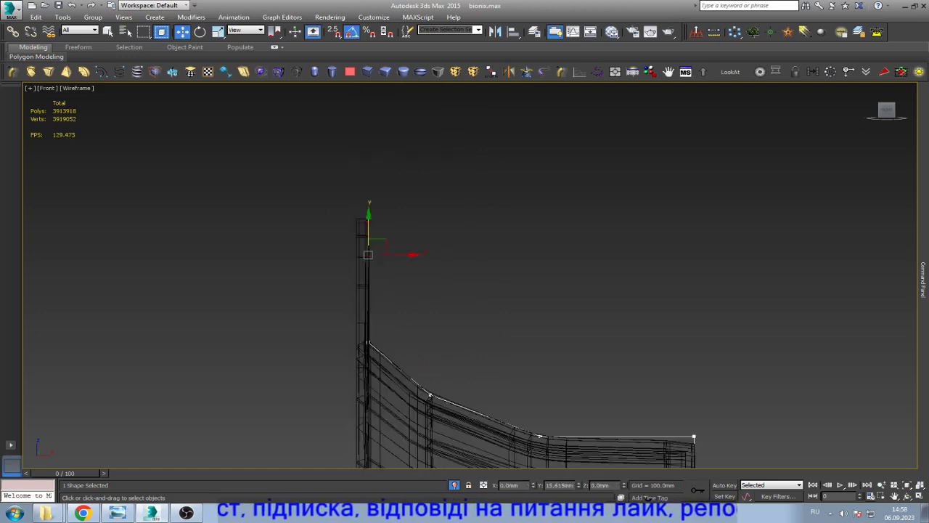
middle_drag(707, 449, 548, 275)
scroll(548, 305, up, 3)
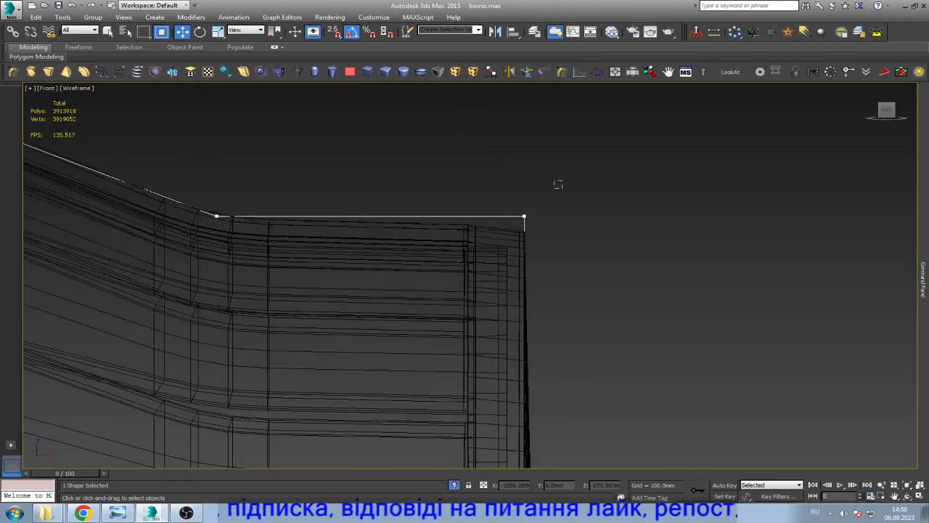
click(524, 215)
scroll(509, 244, down, 5)
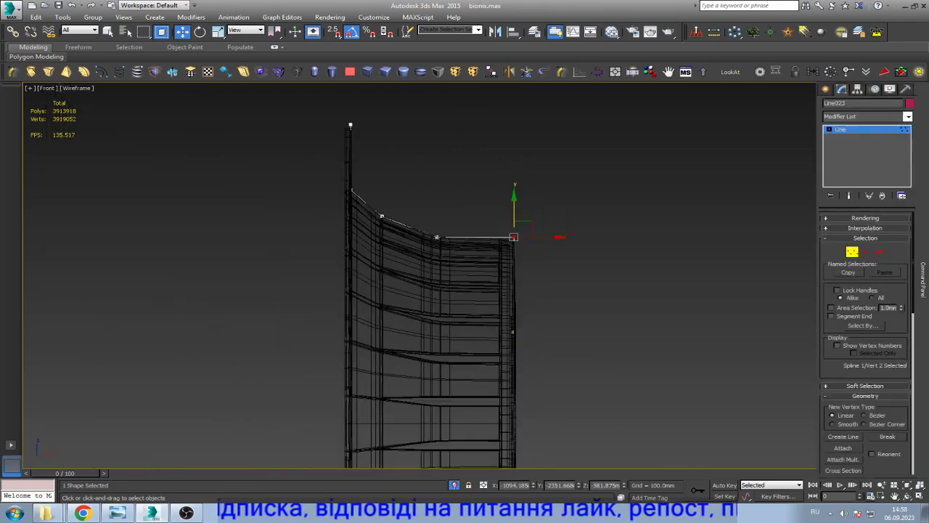
- Lathe the profile around the X axis and align it with Y Position enabled
click(430, 224)
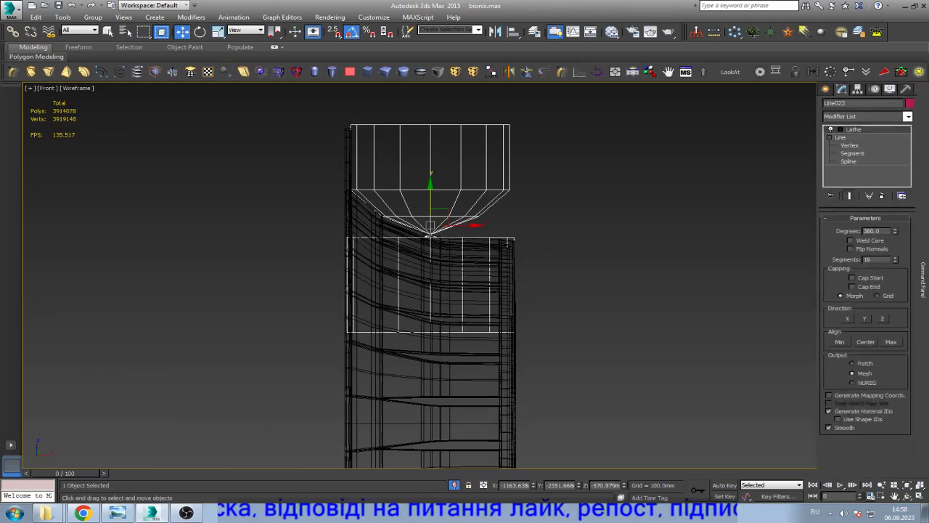
click(864, 318)
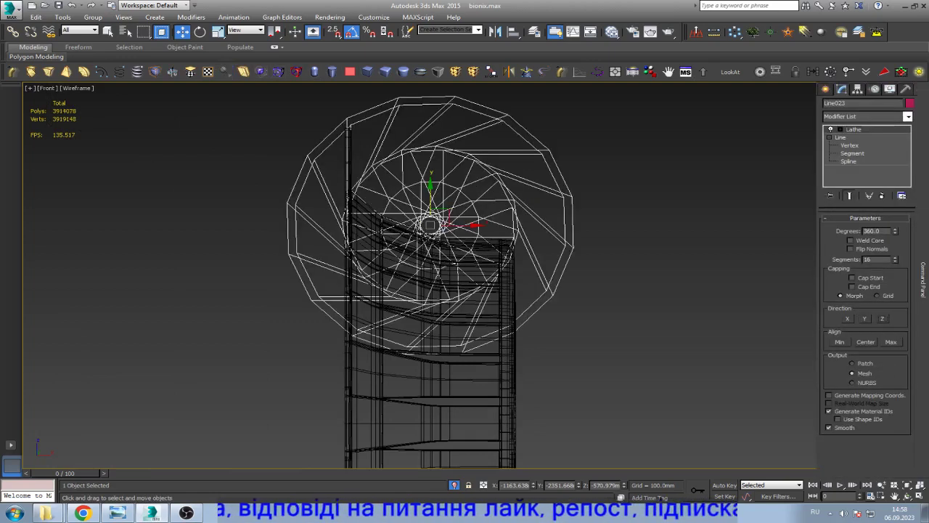
click(847, 318)
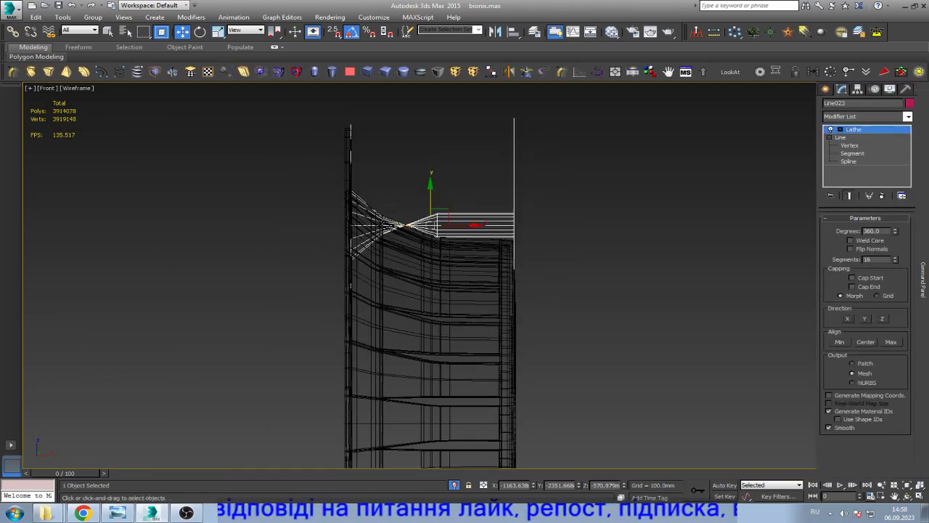
click(513, 31)
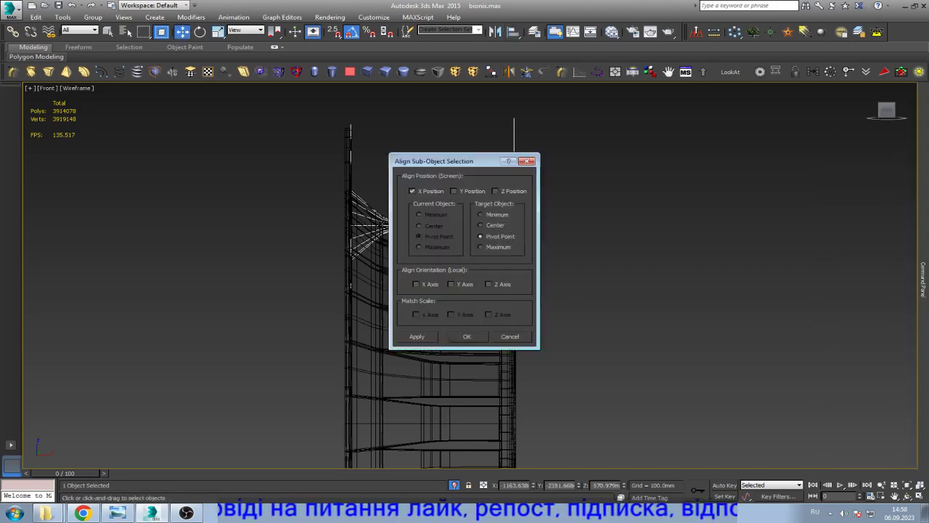
click(454, 191)
- Confirm the alignment and orbit to see the ring face-on
click(467, 336)
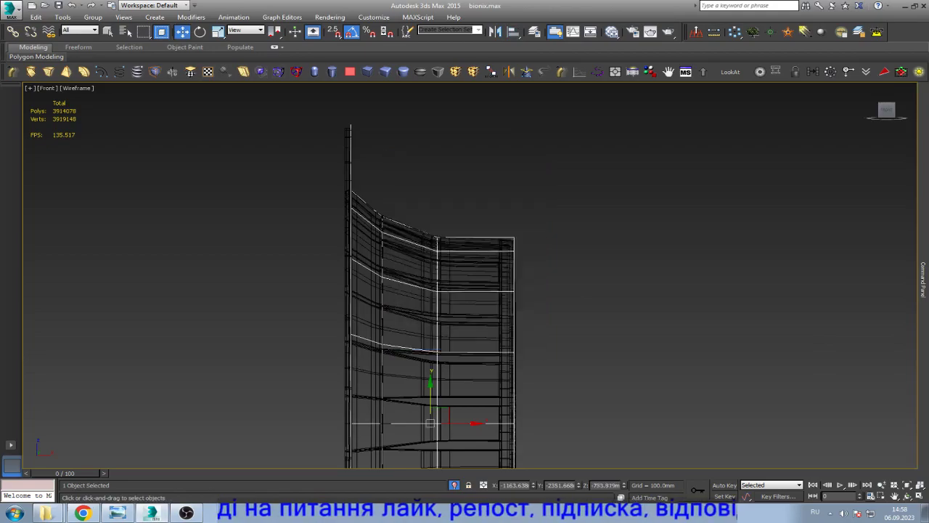
key(z)
key(ctrl+r)
mouse_move(469, 276)
mouse_down()
mouse_move(566, 276)
mouse_move(493, 254)
mouse_up()
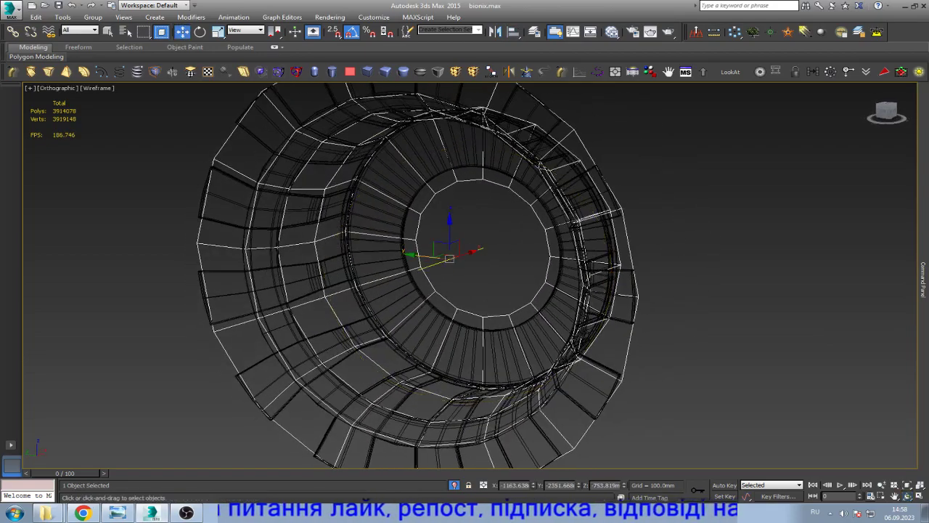
key(w)
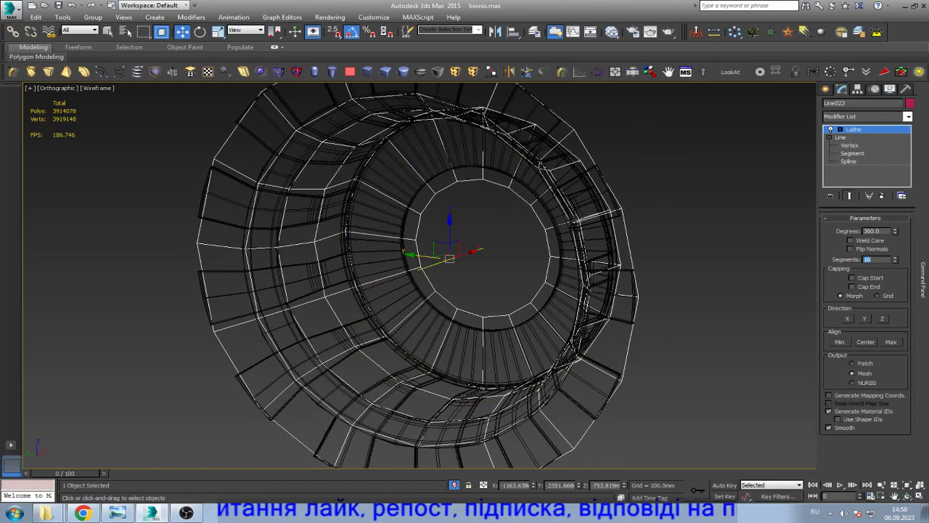
- Set the Lathe segments to 65 and display the model shaded
key(Return)
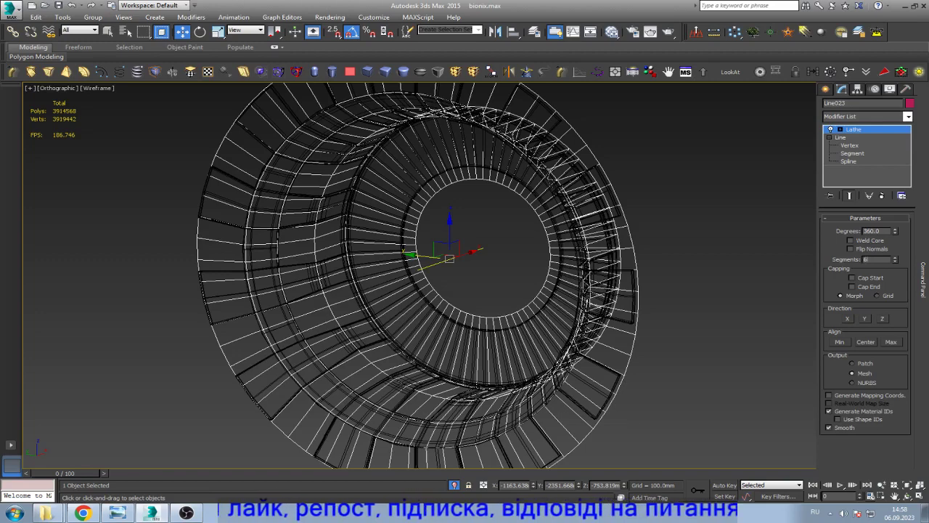
text(5)
key(Return)
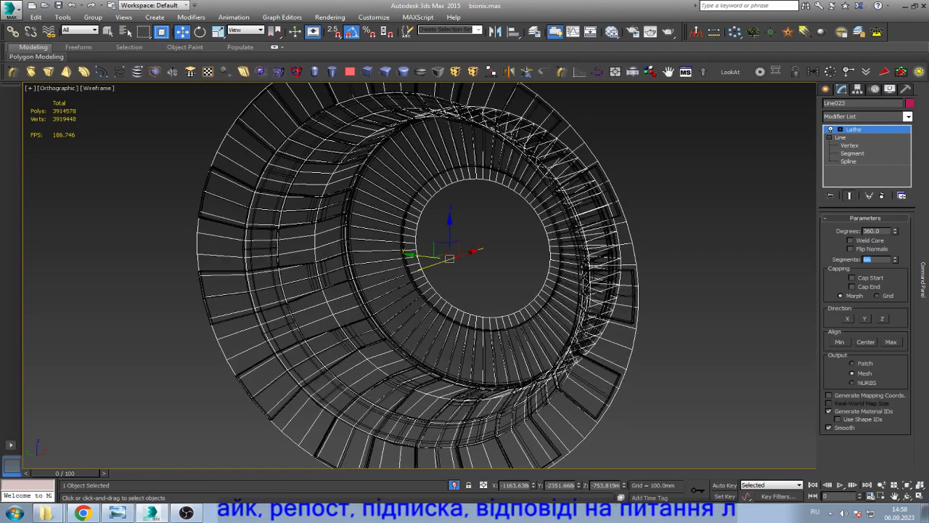
key(F3)
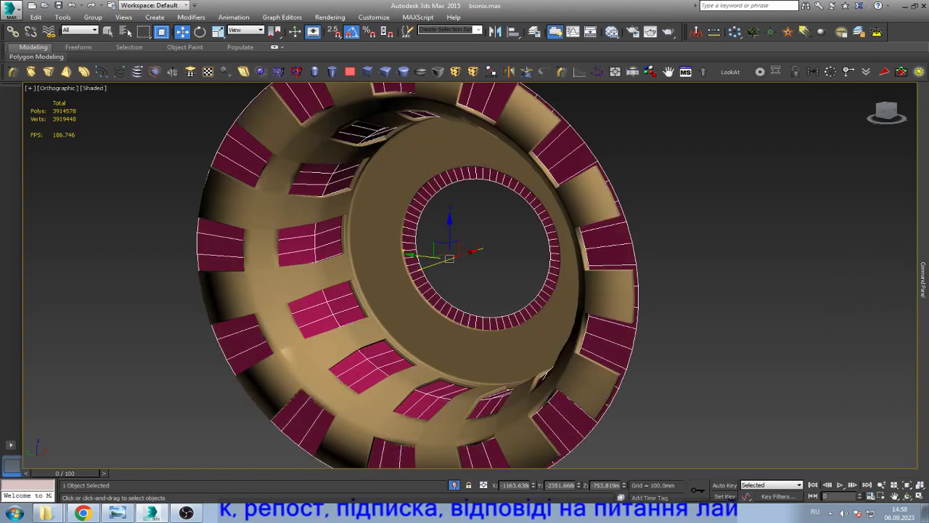
scroll(290, 272, up, 5)
scroll(290, 274, down, 5)
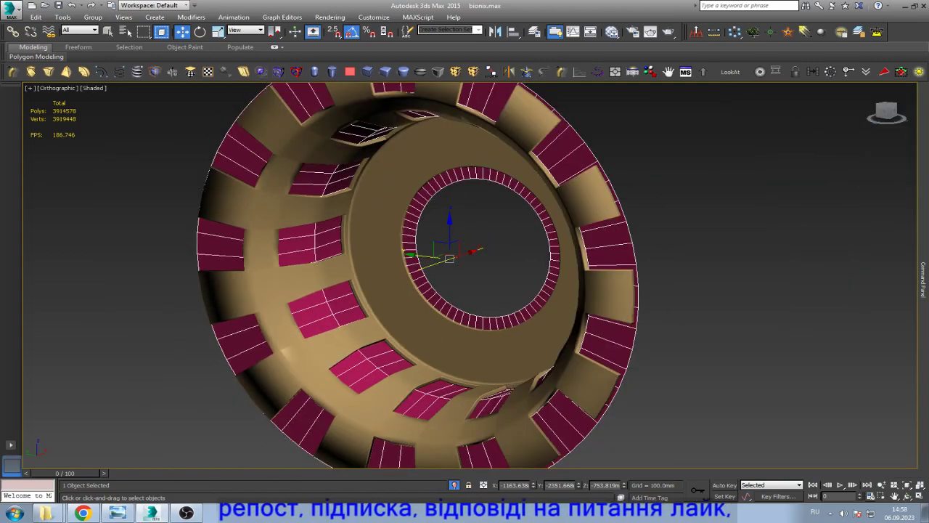
key(ctrl+r)
mouse_move(508, 275)
mouse_down()
mouse_move(407, 269)
mouse_move(465, 268)
mouse_up()
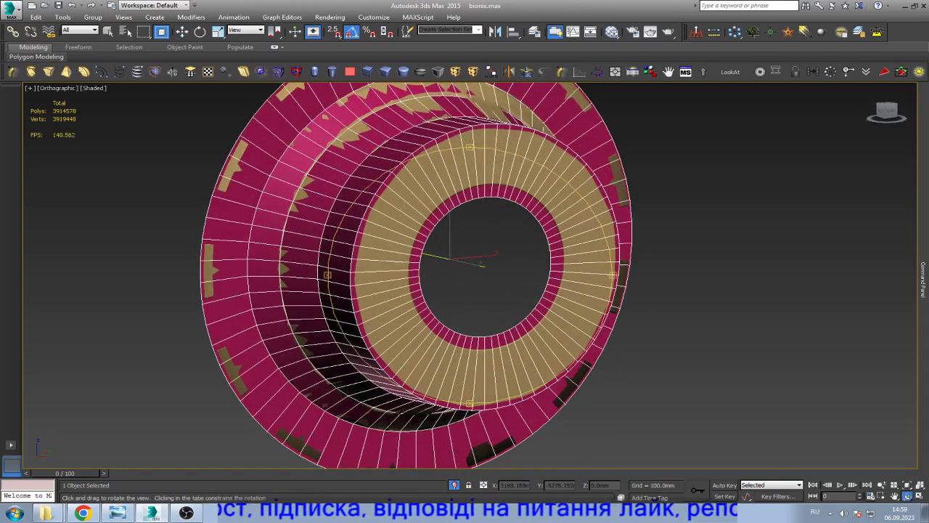
- Nudge Line023's rim vertex slightly right, then return to the top of the Lathe stack
key(w)
click(923, 275)
key(ctrl+z)
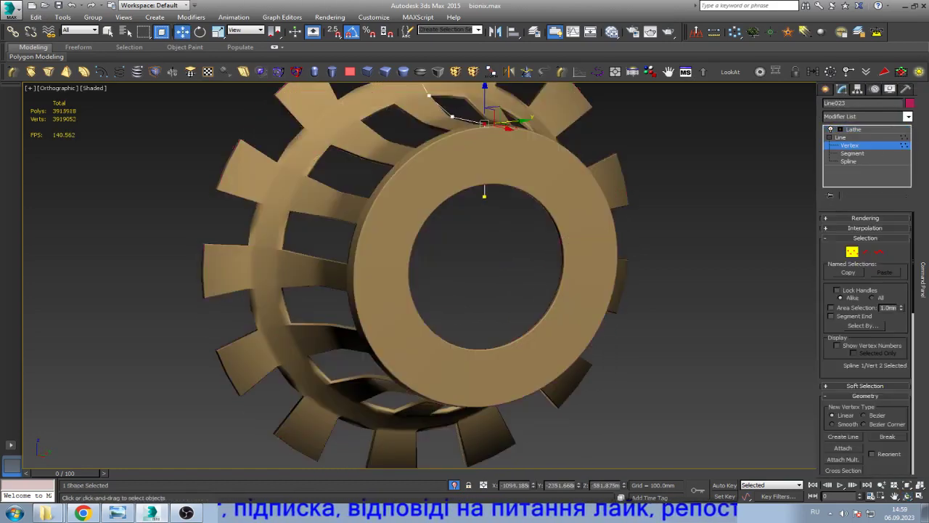
scroll(468, 86, up, 3)
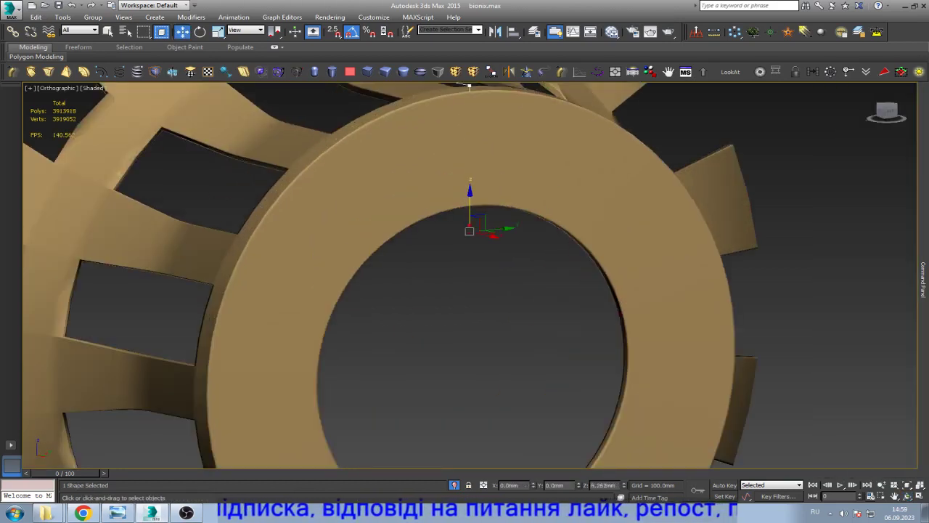
alt+middle_drag(469, 86, 406, 94)
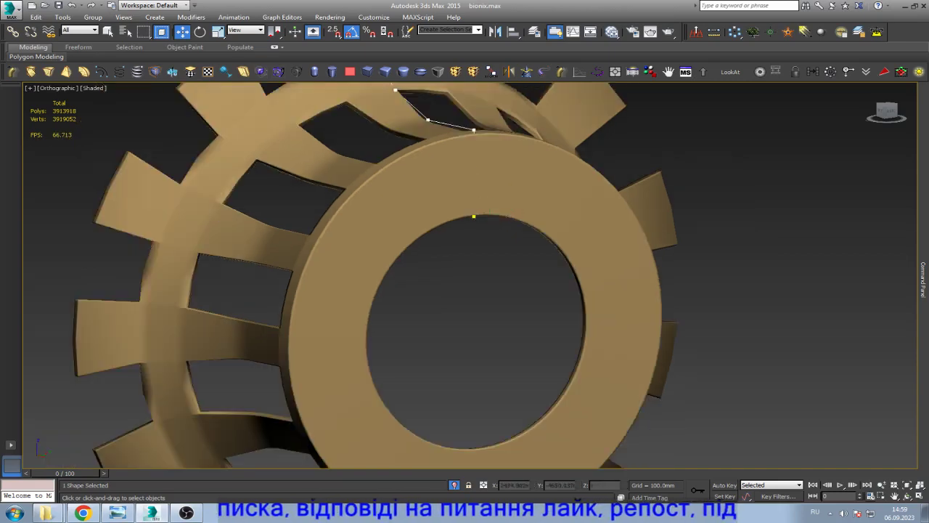
scroll(468, 98, up, 3)
scroll(468, 98, up, 3)
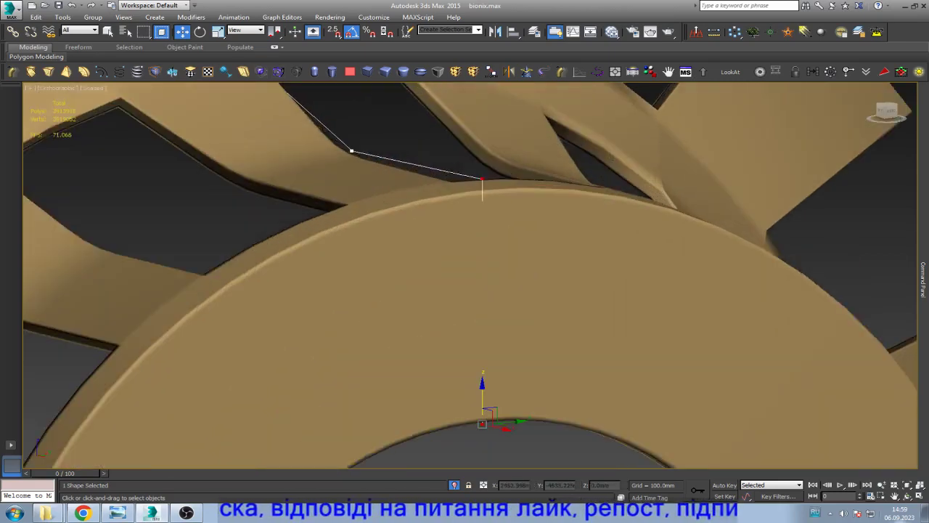
alt+middle_drag(482, 179, 482, 188)
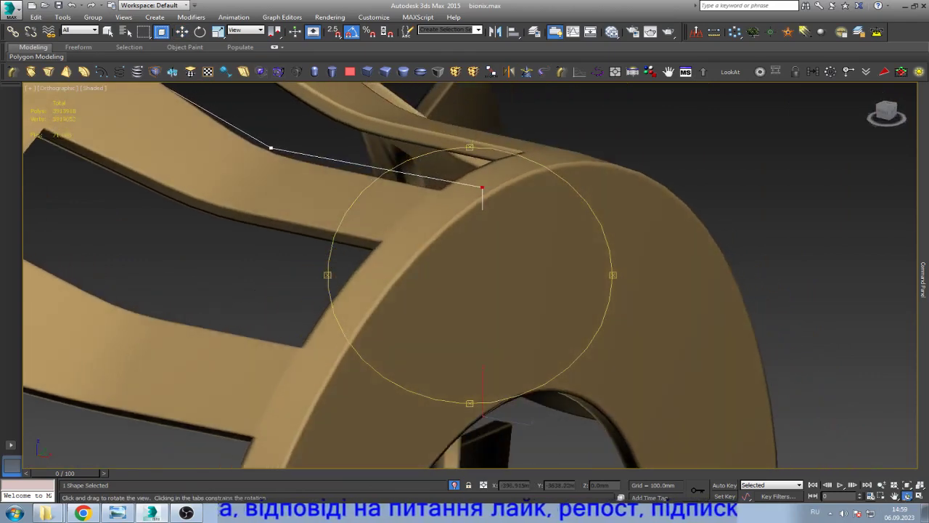
drag(482, 415, 486, 417)
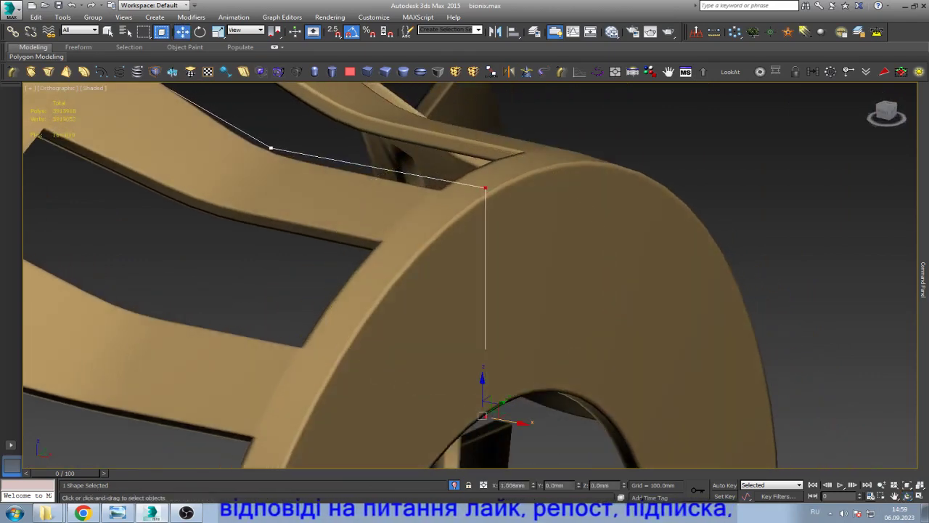
click(923, 279)
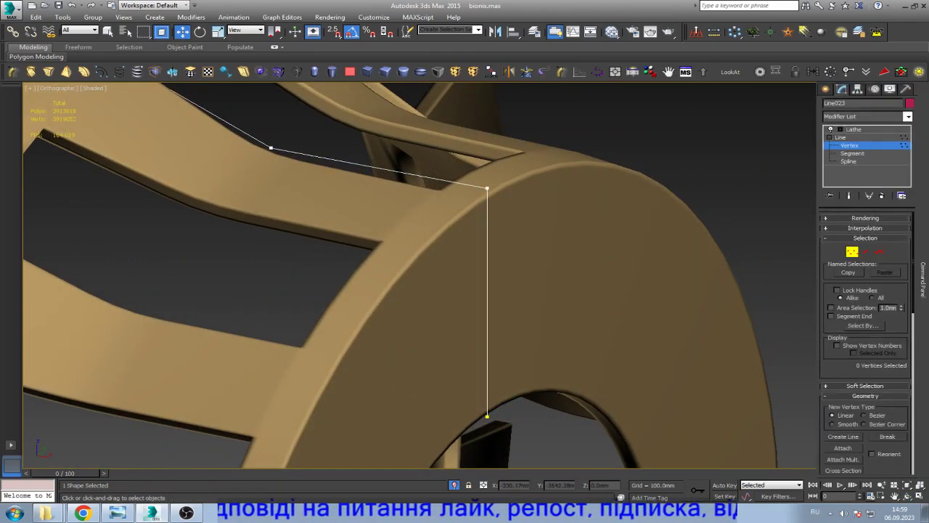
click(849, 145)
click(854, 129)
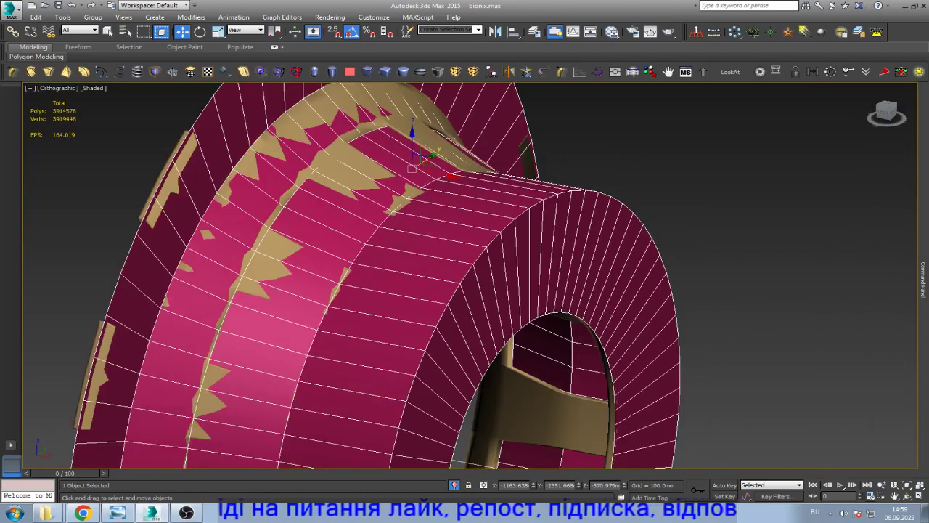
- Make the ring see-through, switch to Top view and set Lathe segments to 135
key(alt+x)
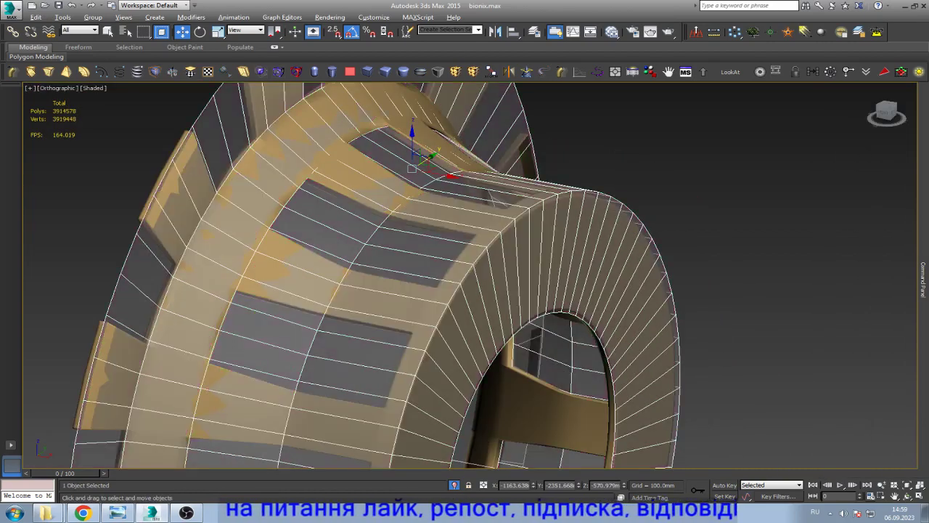
alt+middle_drag(464, 276, 464, 217)
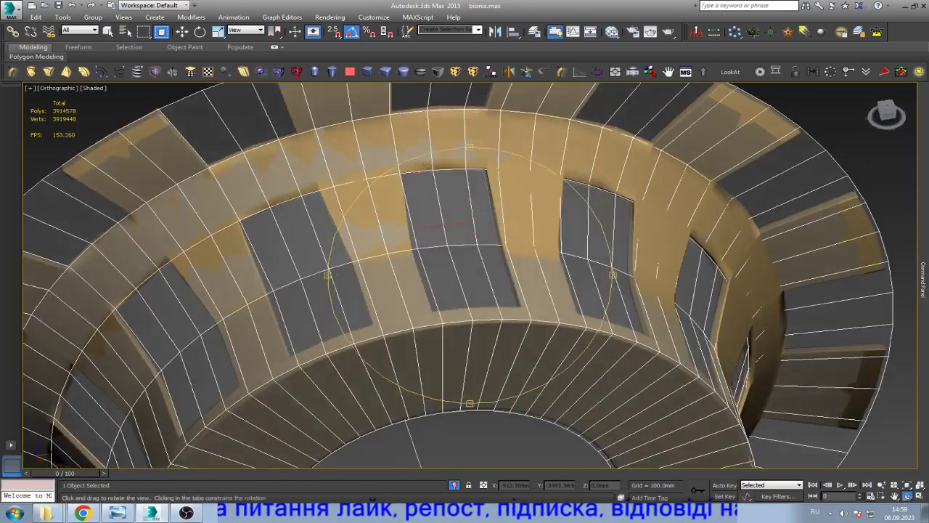
alt+middle_drag(465, 275, 464, 261)
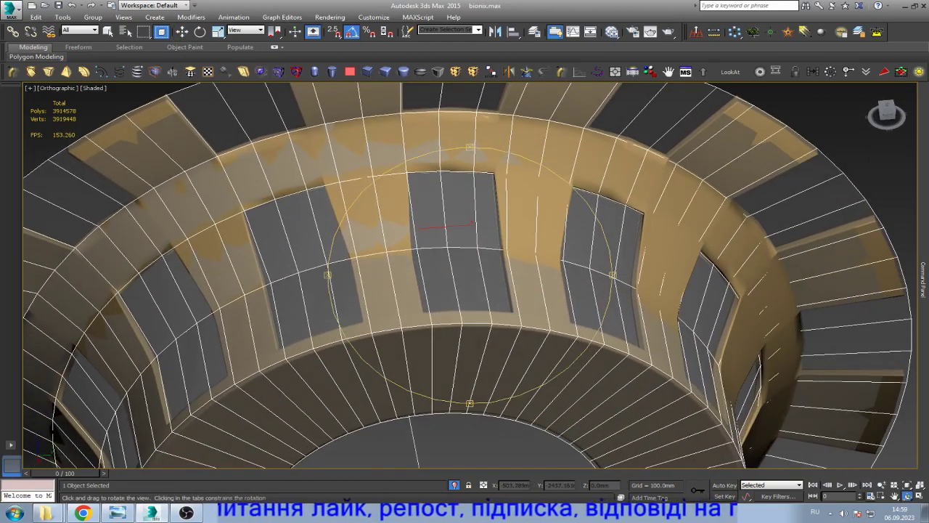
key(t)
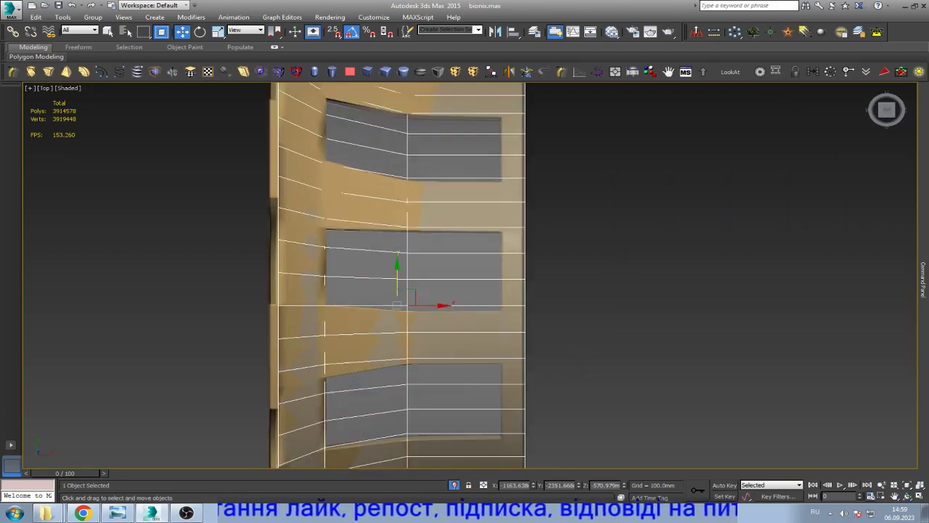
scroll(509, 265, up, 2)
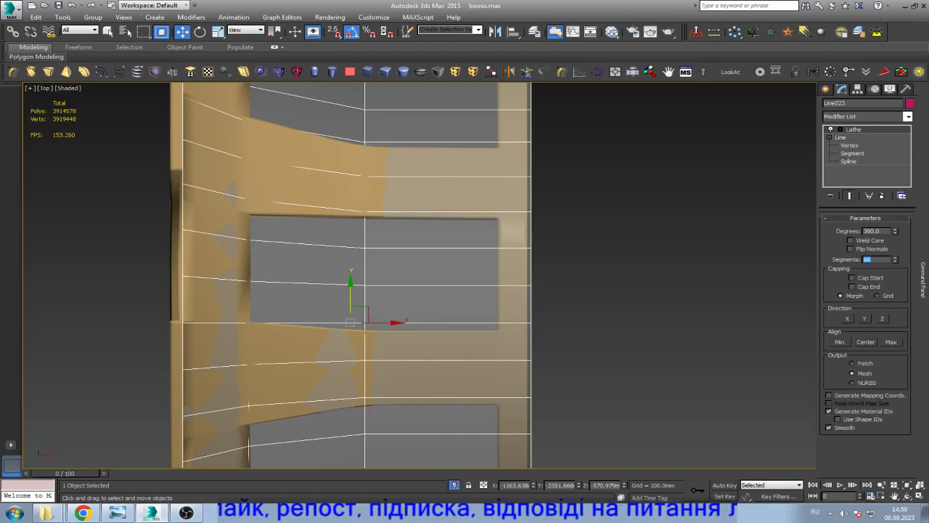
key(Return)
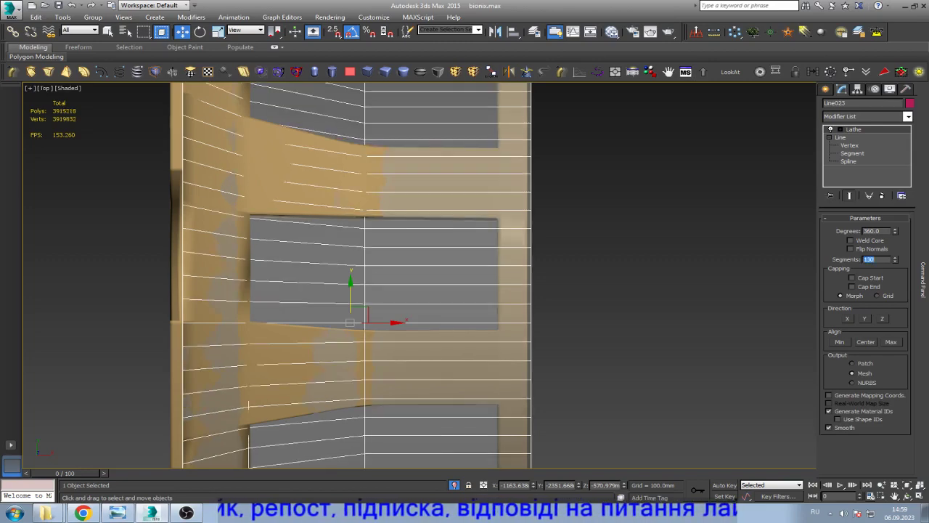
text(35)
key(Return)
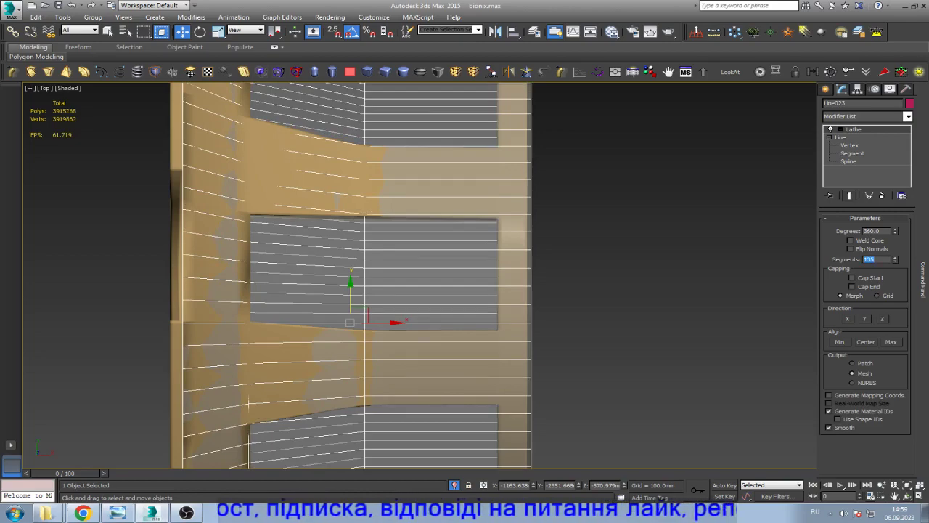
- Orbit to an angled view and open Line023 at Vertex level
mouse_move(249, 401)
alt+middle_down()
mouse_move(435, 305)
mouse_move(464, 305)
mouse_move(407, 305)
alt+middle_up()
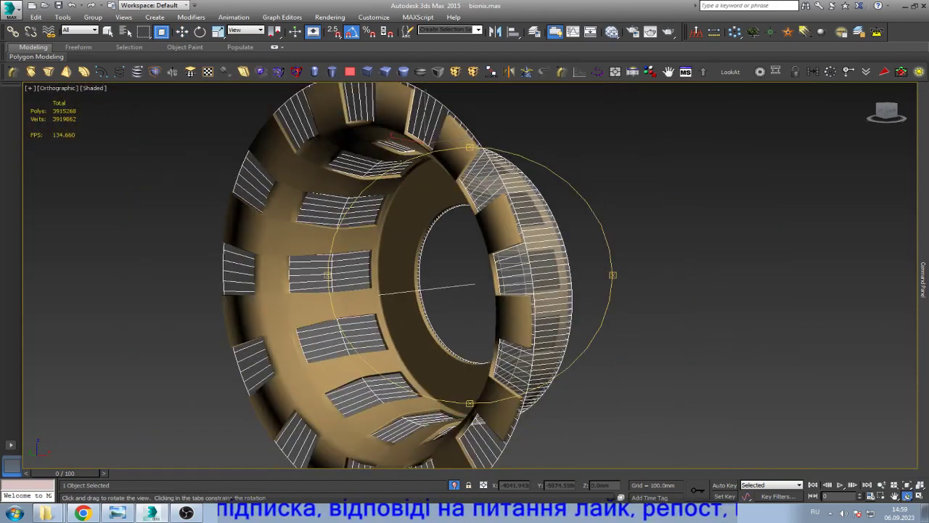
key(w)
click(844, 137)
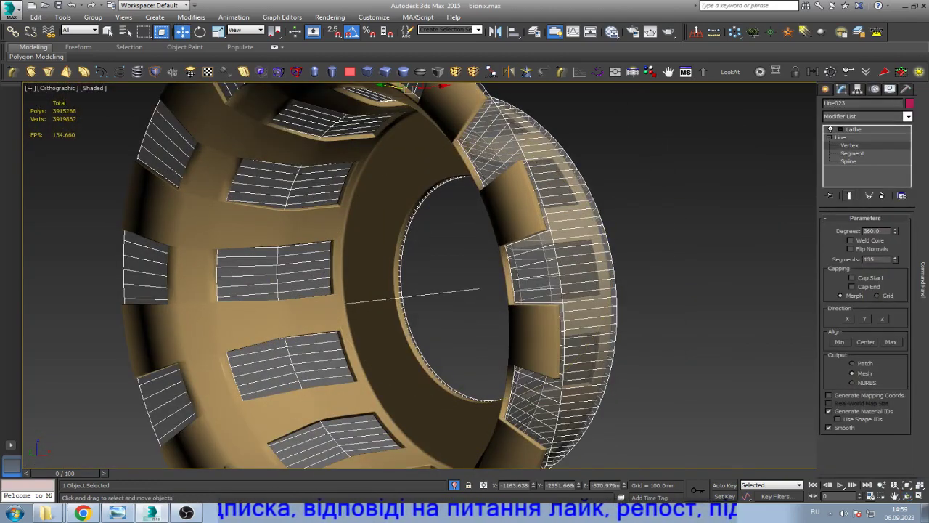
click(853, 145)
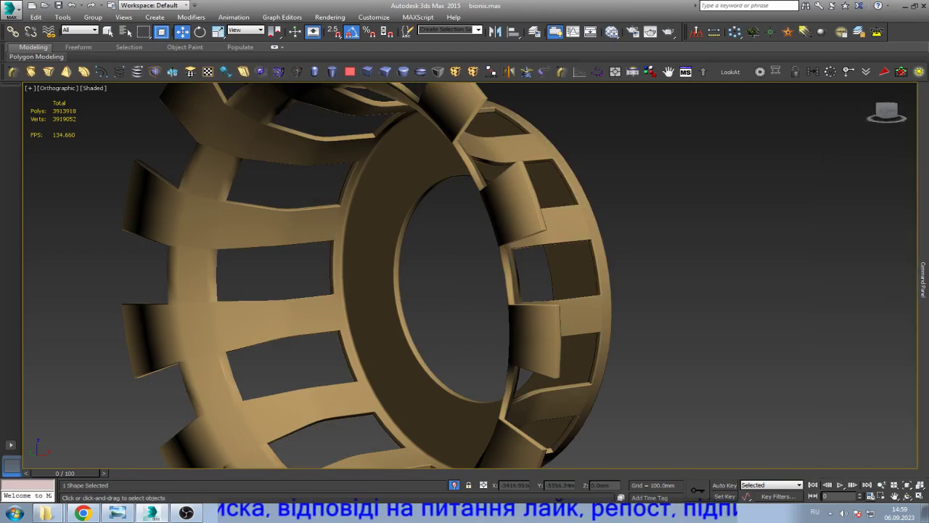
- In Front view, shift the profile's outer vertices left and raise the selected segment slightly
key(f)
drag(535, 166, 445, 339)
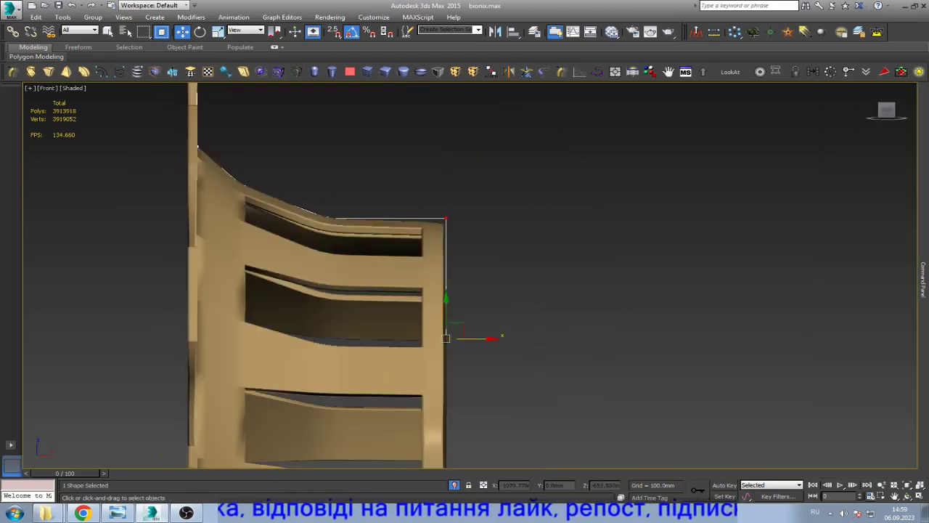
drag(534, 485, 534, 501)
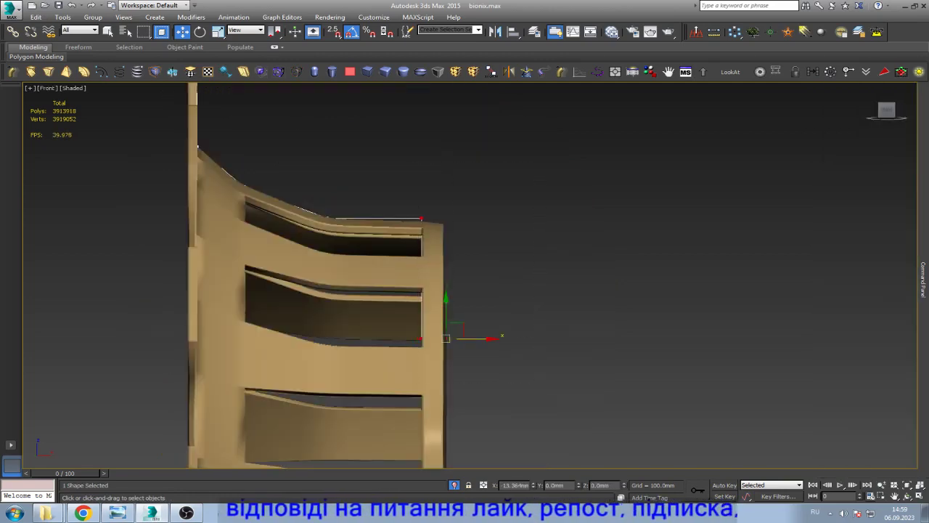
drag(473, 176, 305, 241)
scroll(349, 210, up, 5)
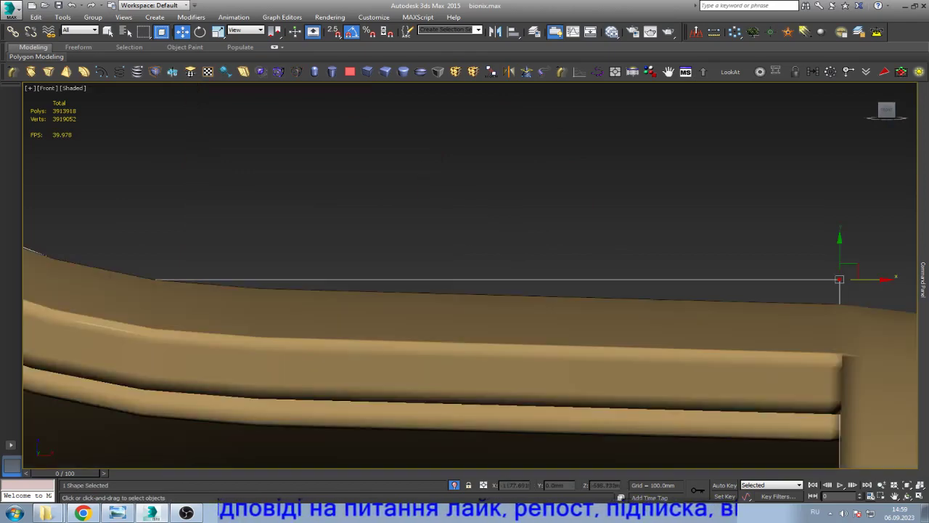
scroll(250, 398, down, 4)
key(F3)
key(F4)
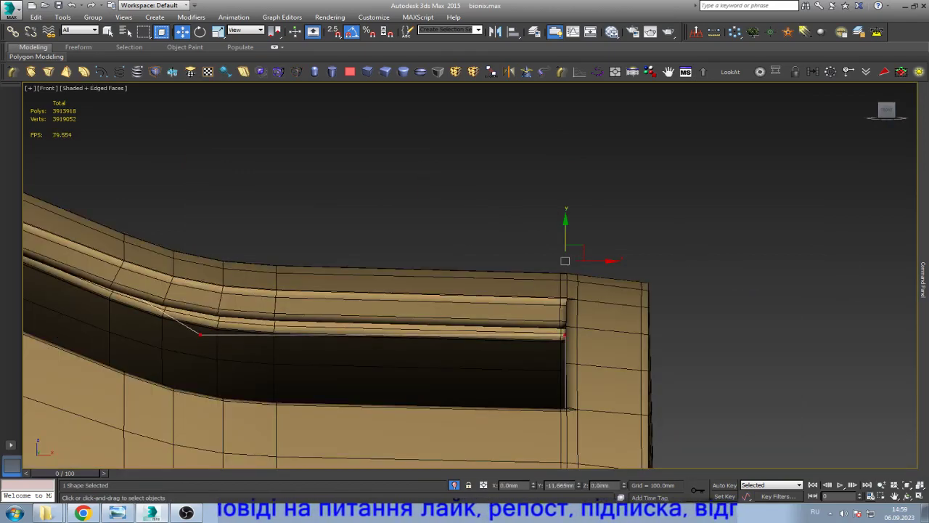
drag(533, 485, 534, 480)
- Lower the top profile vertices and slide a vertex near the curve's end slightly left
scroll(614, 254, down, 3)
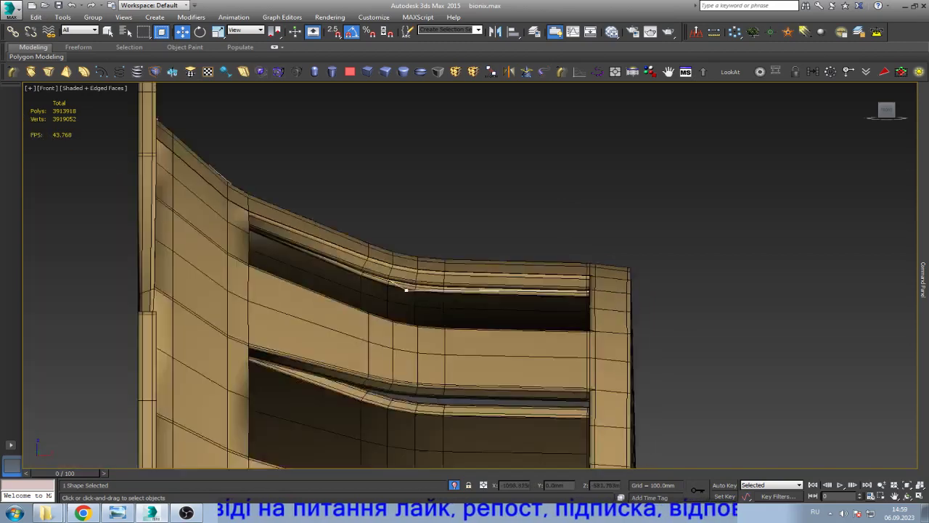
scroll(614, 254, down, 2)
key(F3)
scroll(349, 204, up, 4)
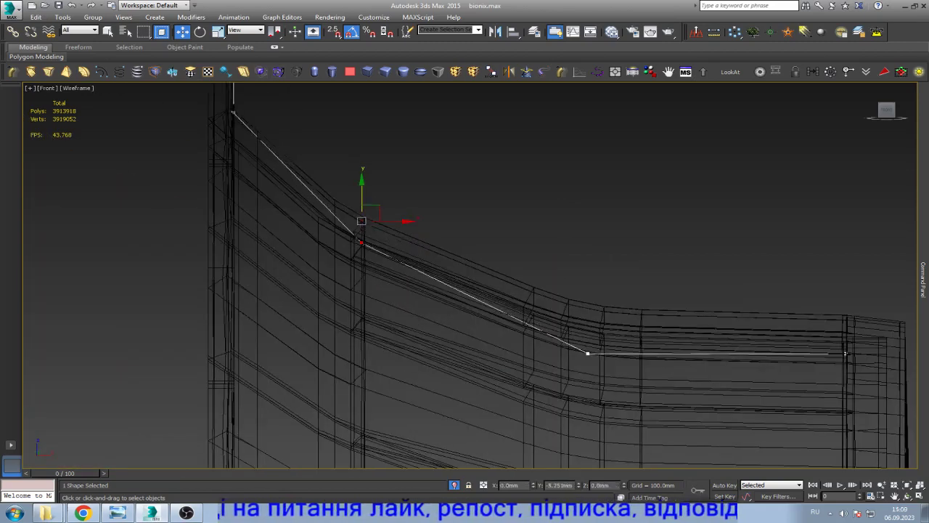
drag(625, 485, 624, 472)
scroll(429, 261, down, 4)
click(330, 186)
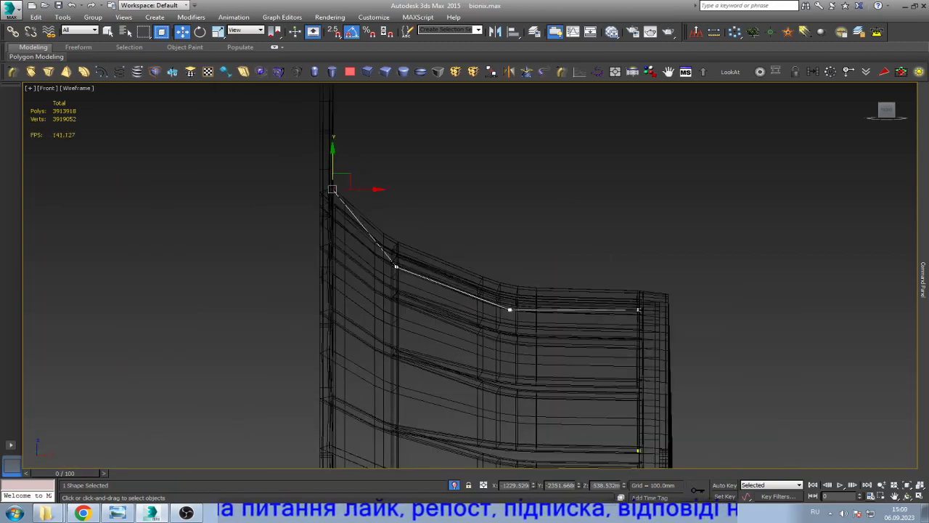
scroll(330, 165, up, 4)
drag(331, 152, 332, 207)
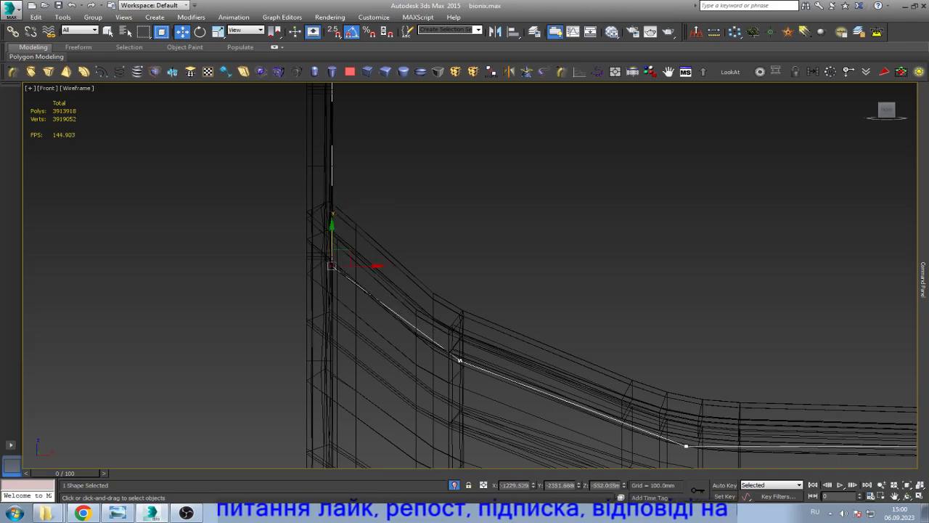
scroll(375, 120, down, 5)
click(376, 236)
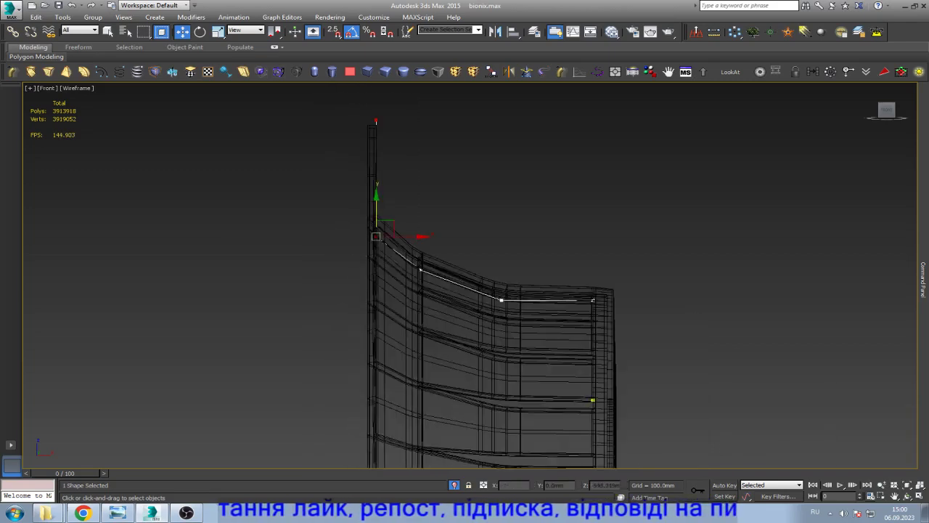
drag(404, 236, 393, 236)
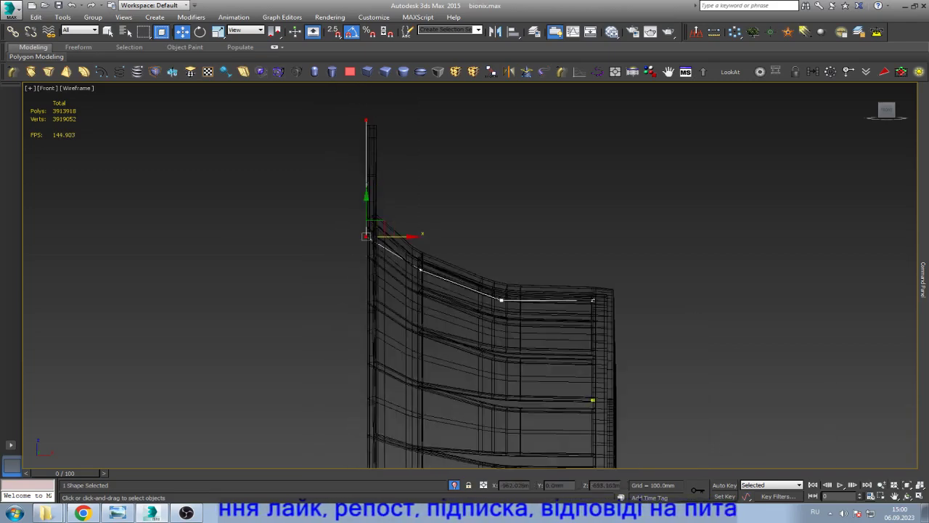
- Orbit to check the ring in 3D and return to the Lathe level
alt+middle_drag(393, 235, 435, 218)
key(F3)
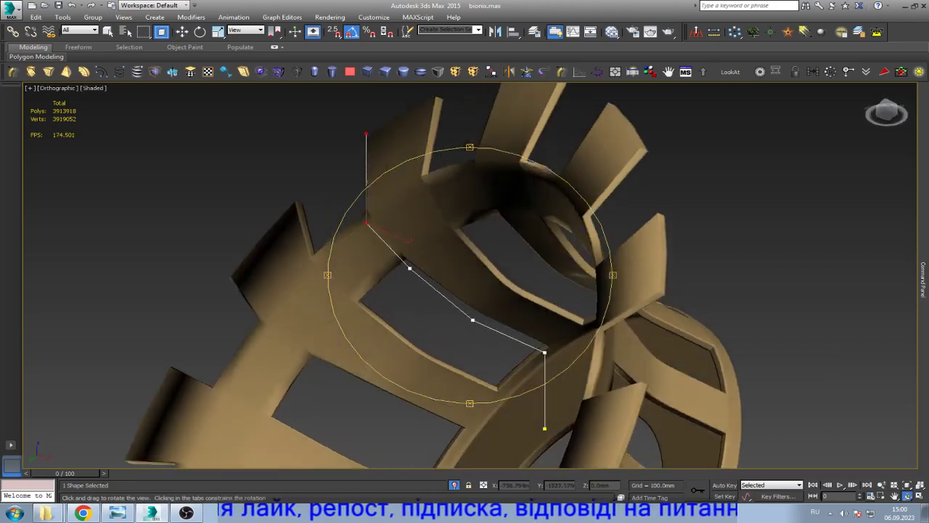
mouse_move(465, 275)
mouse_down()
mouse_move(479, 269)
mouse_move(436, 239)
mouse_up()
key(Escape)
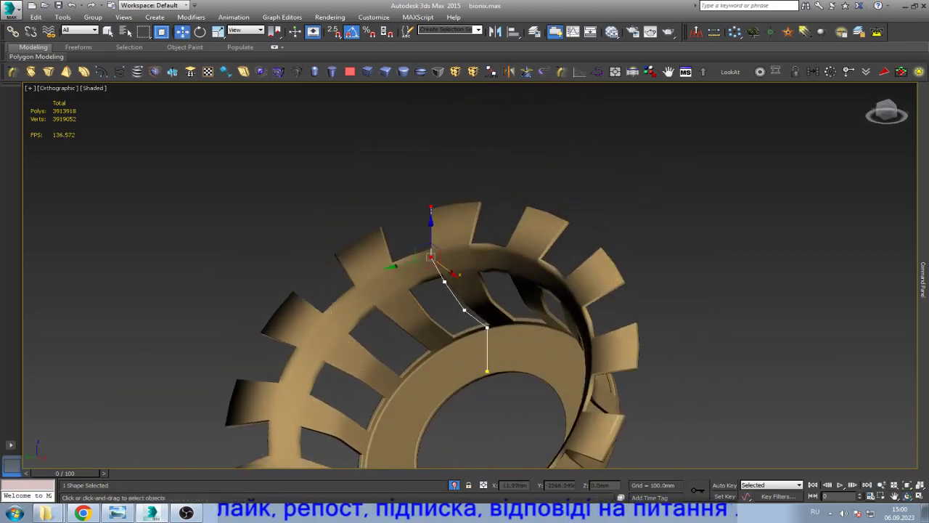
click(854, 129)
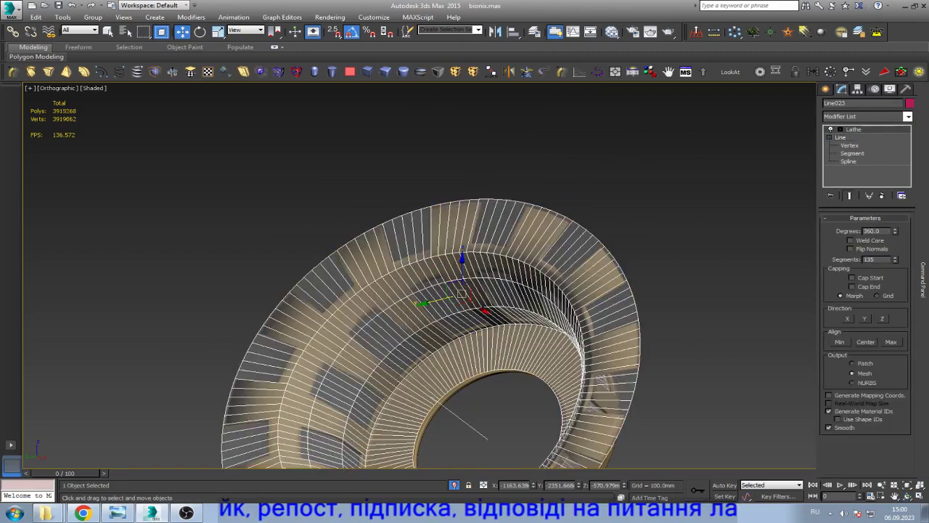
- Back in Line023's profile spline, nudge the selected vertex slightly to reshape the curve
scroll(513, 210, down, 3)
scroll(513, 210, up, 4)
scroll(513, 210, up, 2)
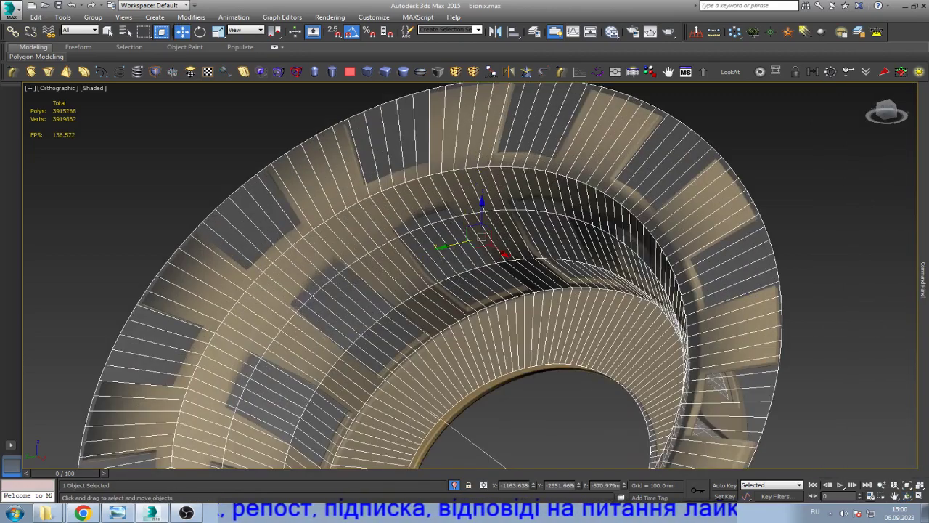
alt+middle_drag(513, 210, 450, 218)
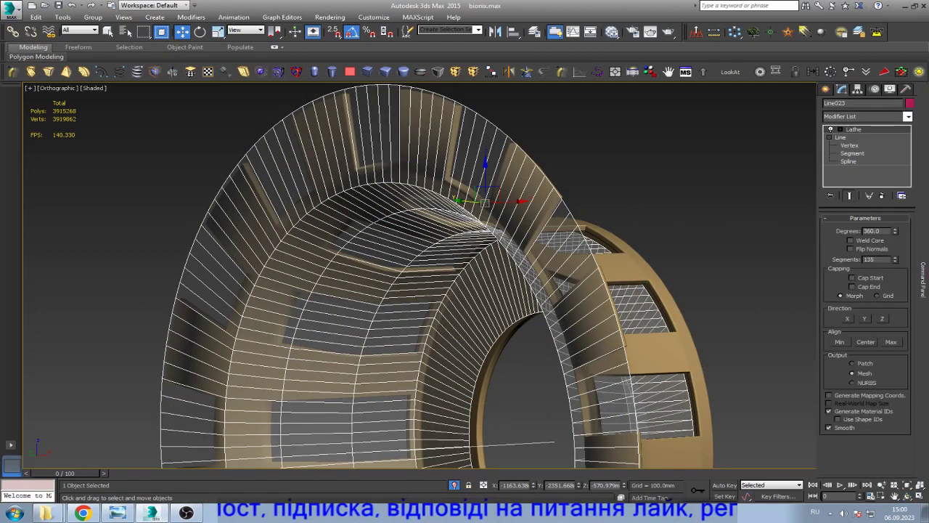
click(882, 195)
scroll(602, 378, up, 2)
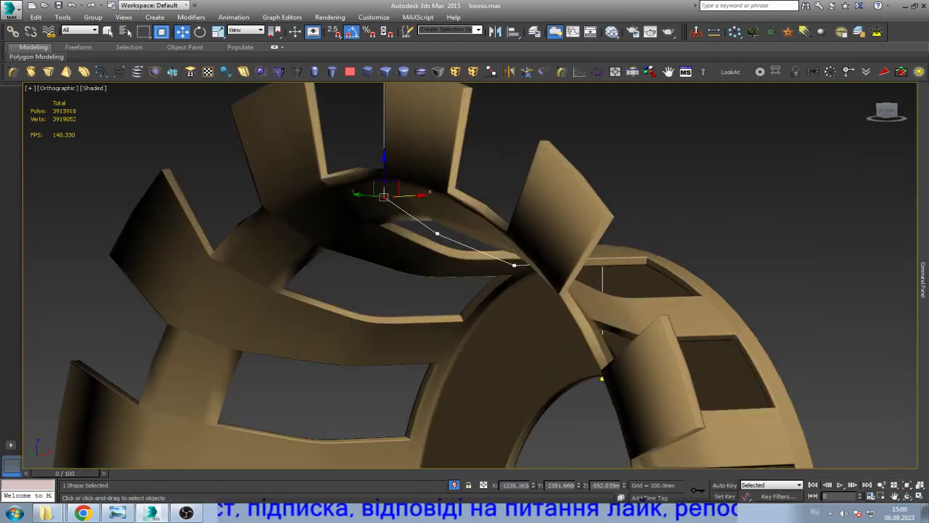
drag(623, 485, 623, 476)
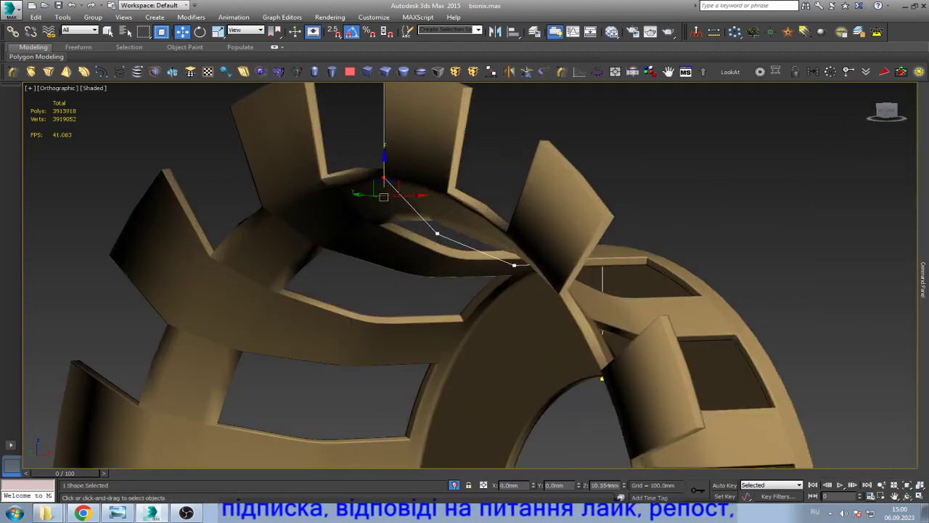
key(ctrl+z)
scroll(435, 233, up, 2)
scroll(436, 232, up, 2)
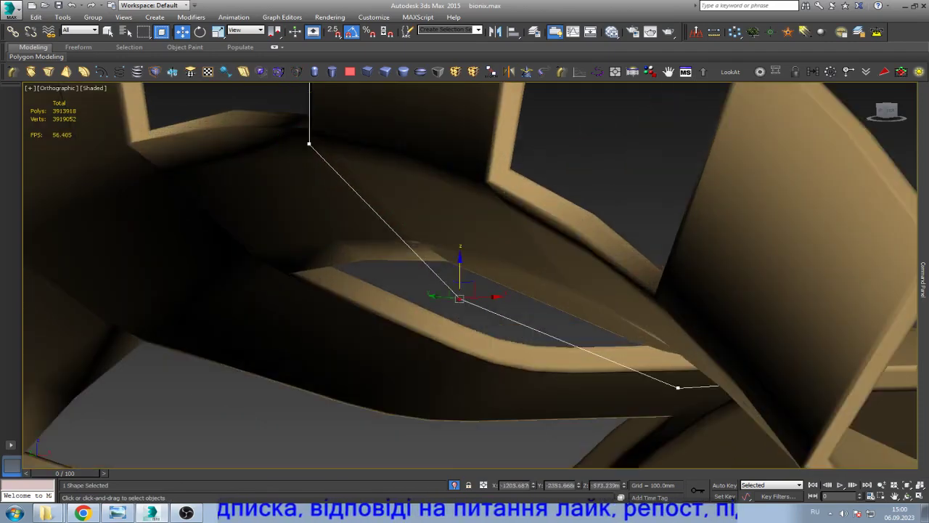
drag(624, 484, 624, 494)
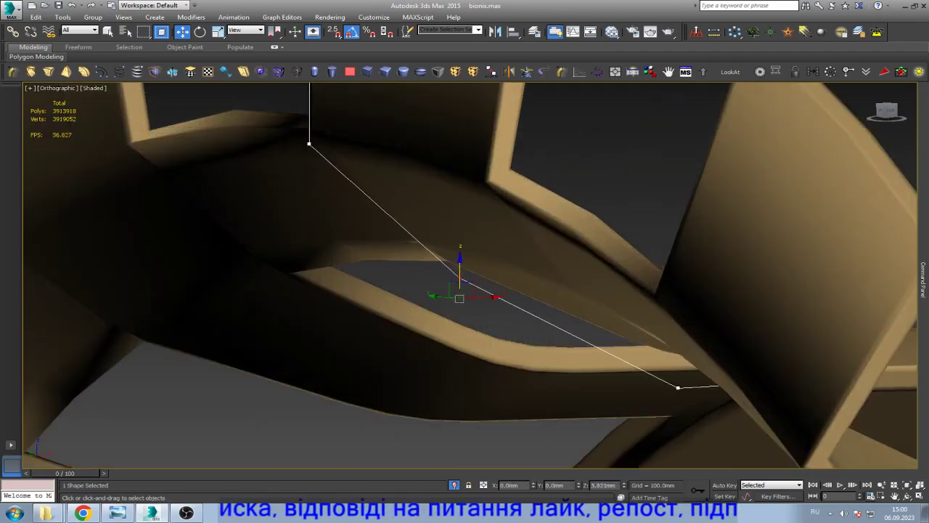
scroll(465, 275, down, 3)
- Move another profile vertex upward on the ring's profile curve
click(906, 496)
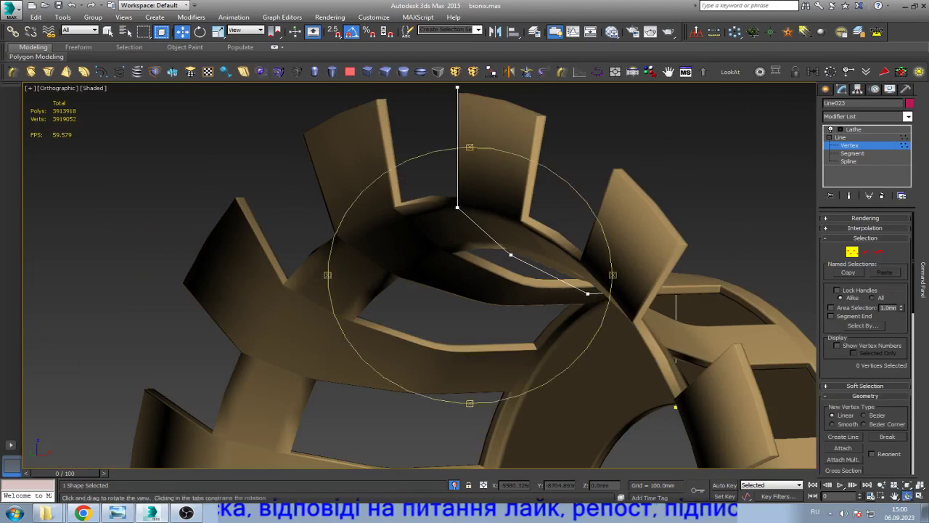
drag(508, 290, 552, 276)
key(w)
scroll(637, 309, up, 3)
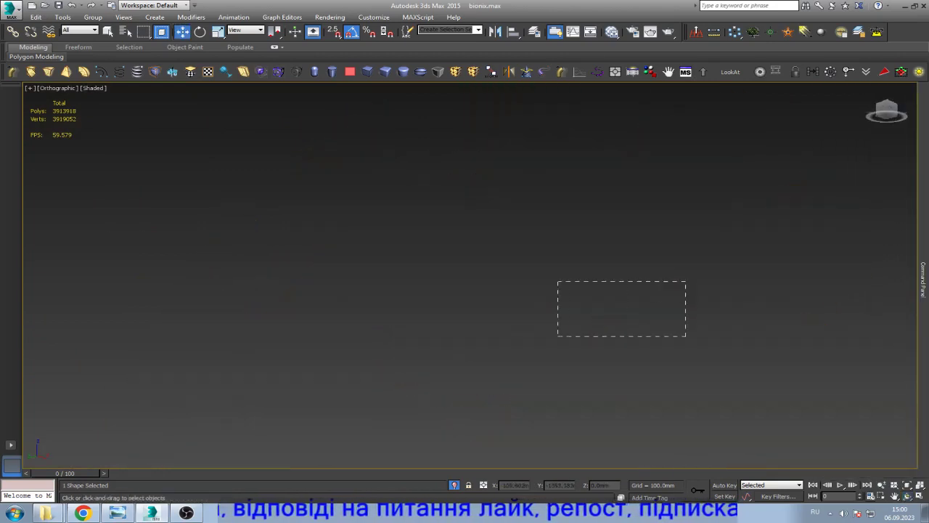
scroll(637, 309, up, 2)
drag(579, 485, 579, 472)
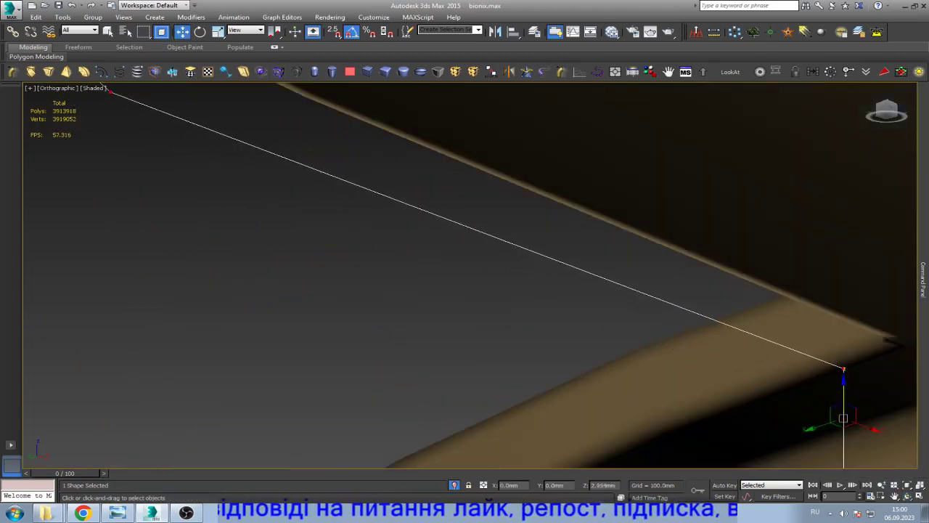
scroll(674, 229, down, 5)
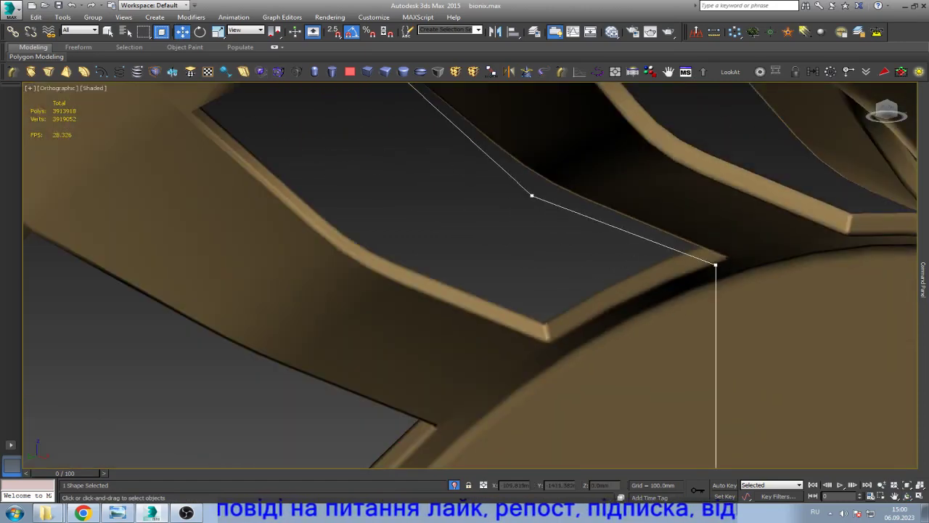
scroll(576, 232, down, 5)
- Select the upper and lower corner vertices of the profile curve
click(564, 222)
scroll(533, 185, up, 4)
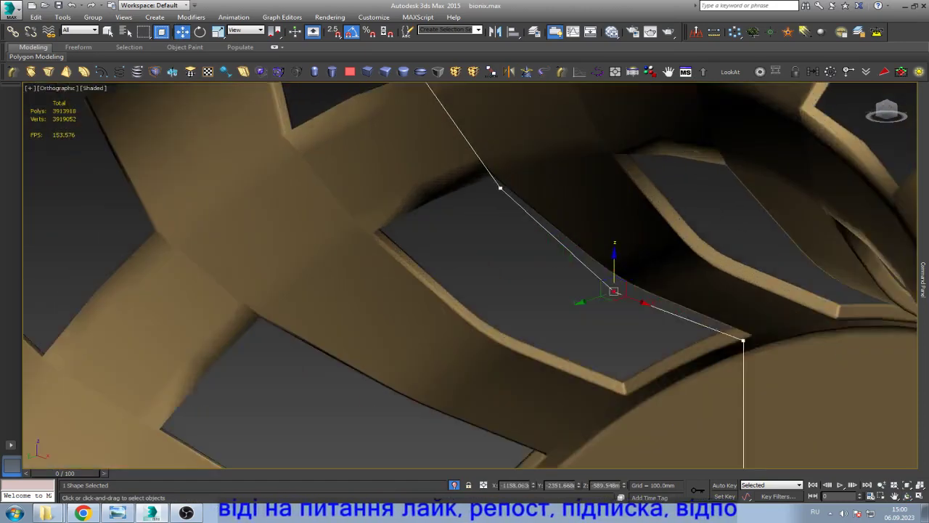
scroll(522, 177, up, 2)
click(495, 198)
click(656, 345)
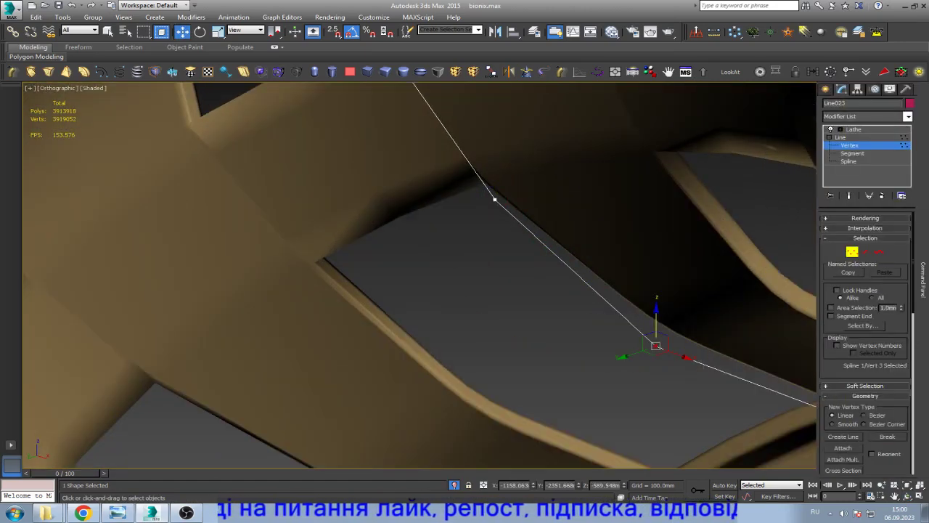
scroll(865, 341, down, 4)
scroll(865, 342, down, 4)
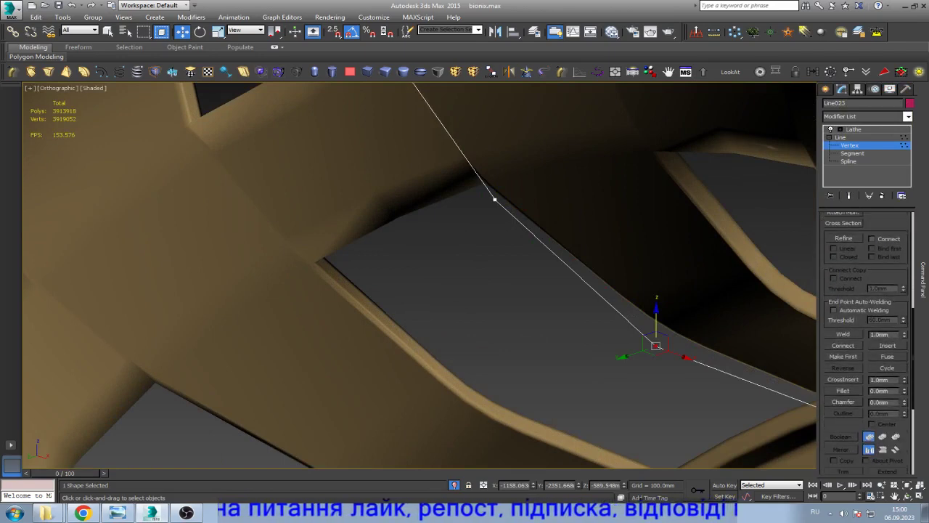
- Fillet the lower, upper and one more profile corner, then return to the Lathe result
click(843, 390)
drag(656, 345, 656, 319)
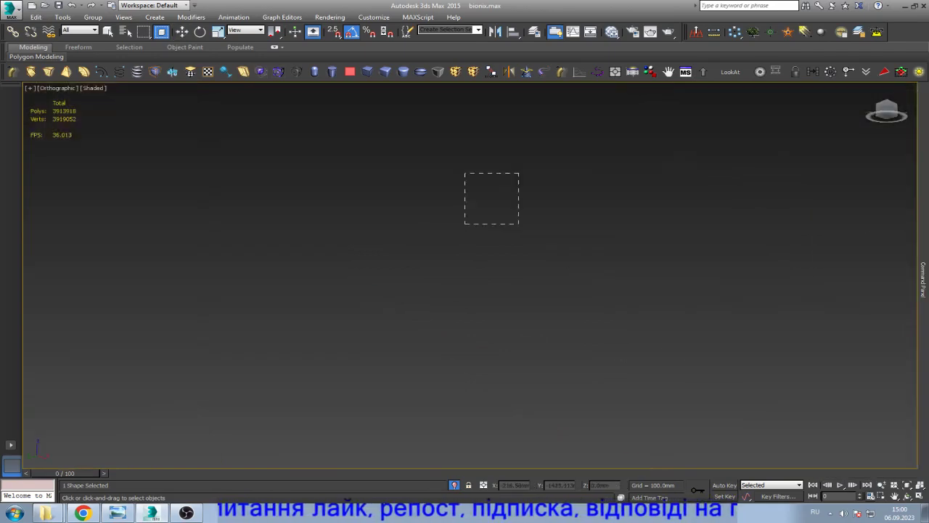
drag(494, 198, 495, 175)
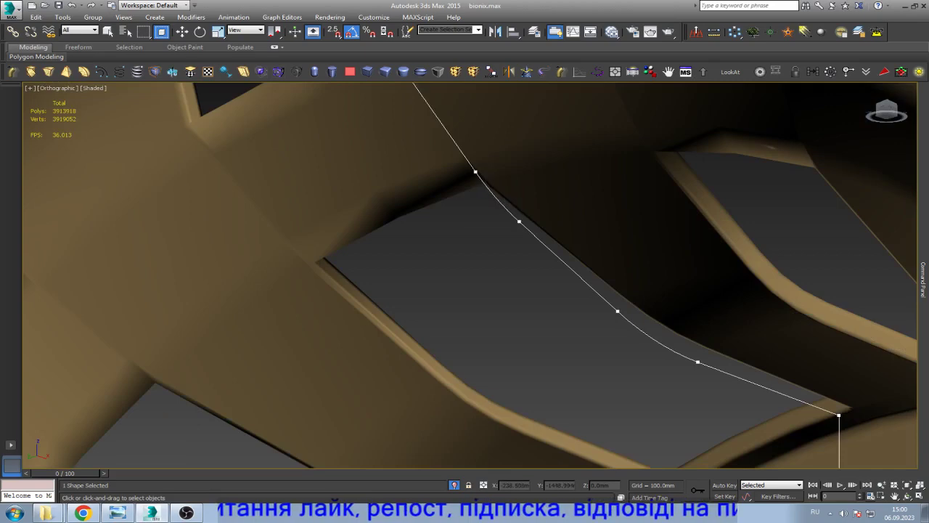
scroll(479, 217, down, 5)
scroll(479, 218, up, 5)
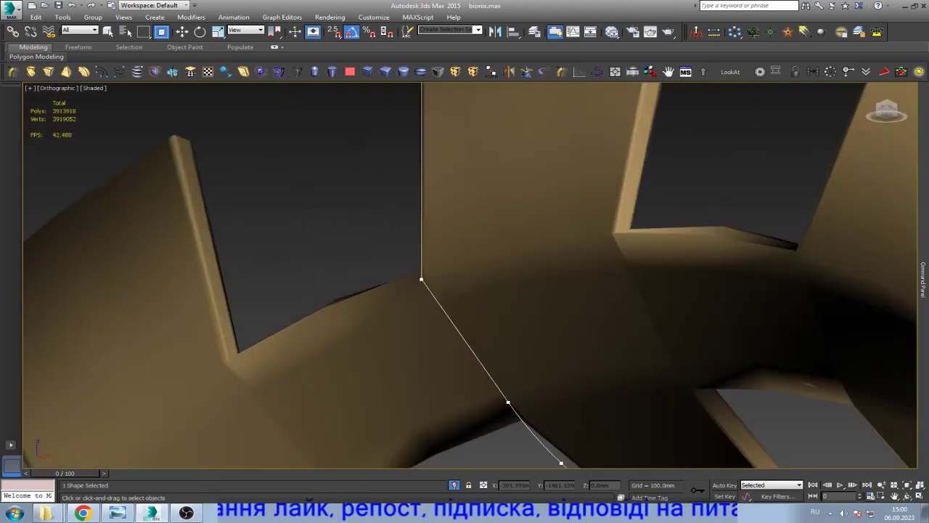
drag(422, 279, 421, 251)
scroll(465, 276, down, 3)
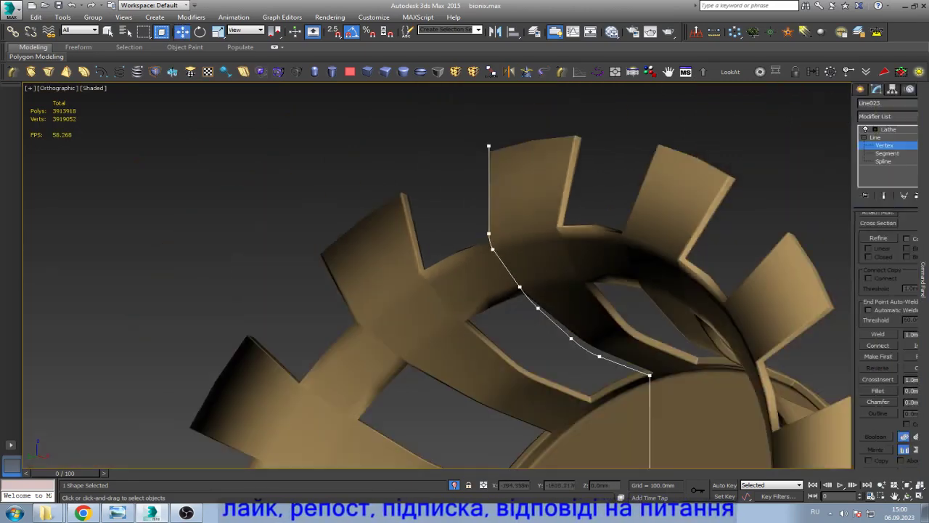
click(887, 129)
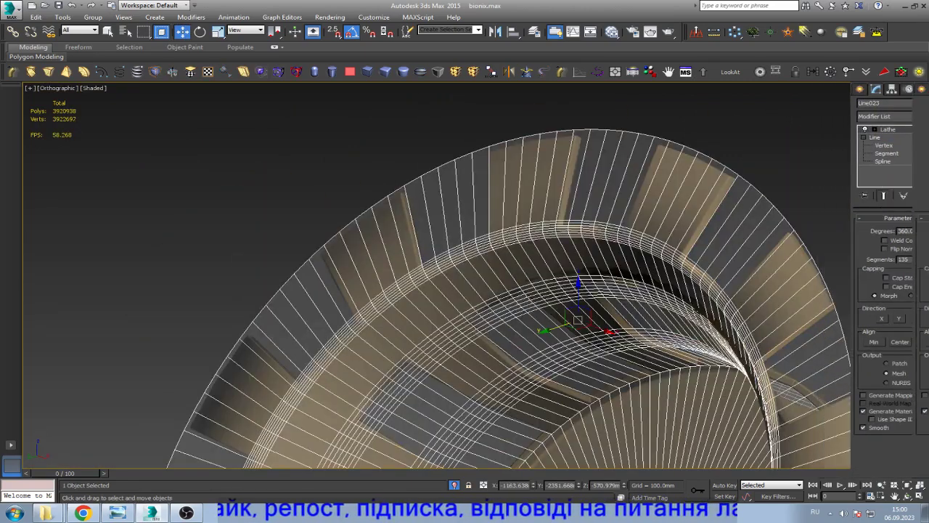
- Frame the lathed ring and add an Edit Poly modifier from the Modifier List
key(z)
alt+middle_drag(436, 276, 494, 268)
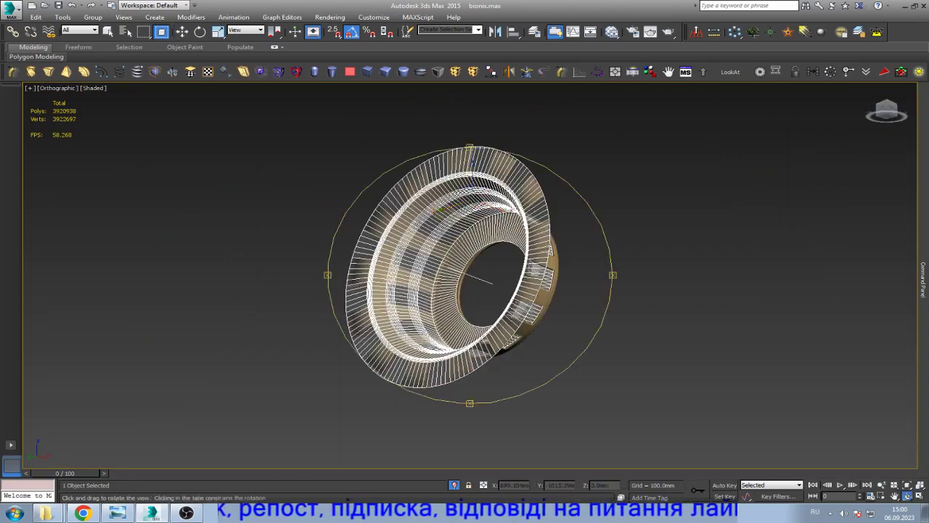
scroll(524, 256, up, 4)
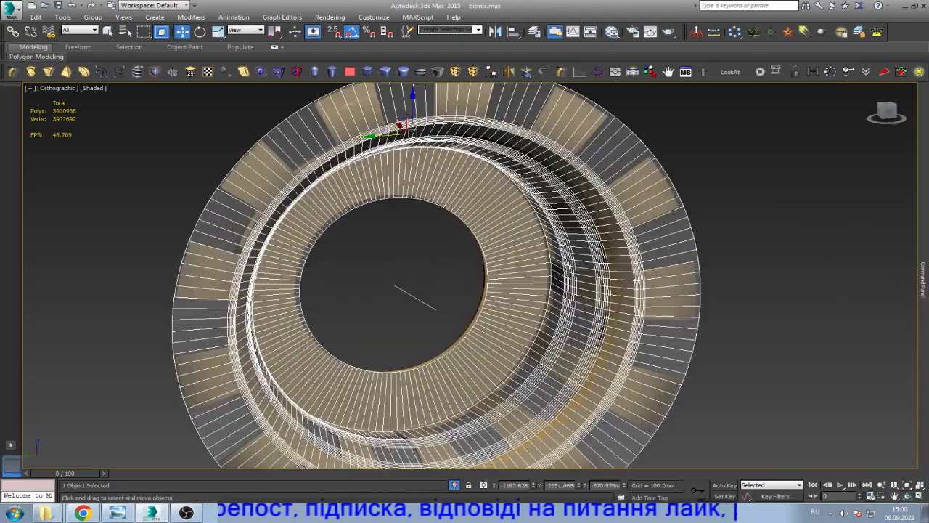
click(924, 279)
click(863, 116)
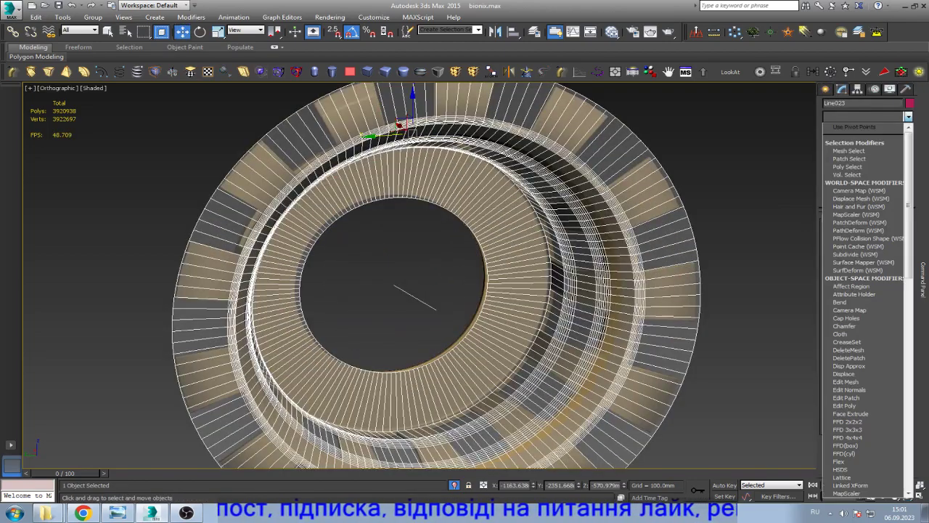
scroll(864, 305, down, 10)
scroll(863, 305, down, 5)
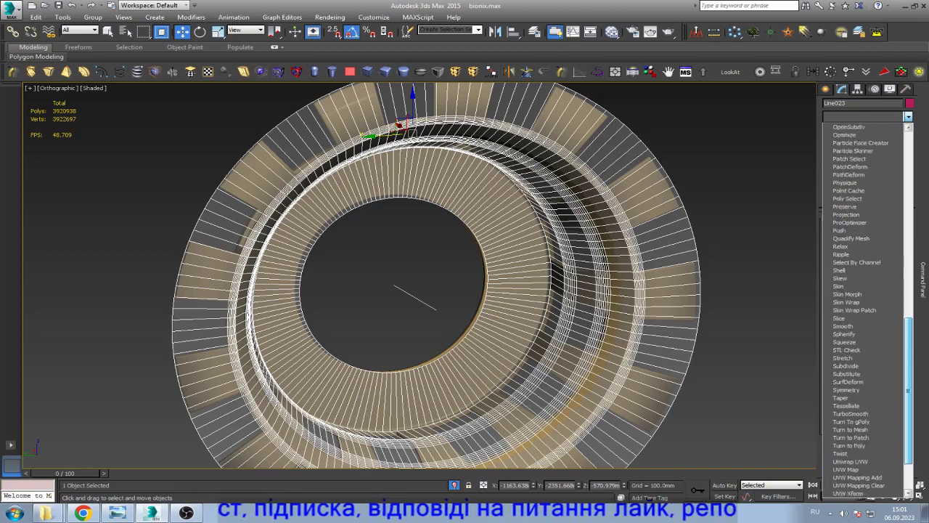
scroll(864, 305, up, 6)
scroll(864, 305, up, 4)
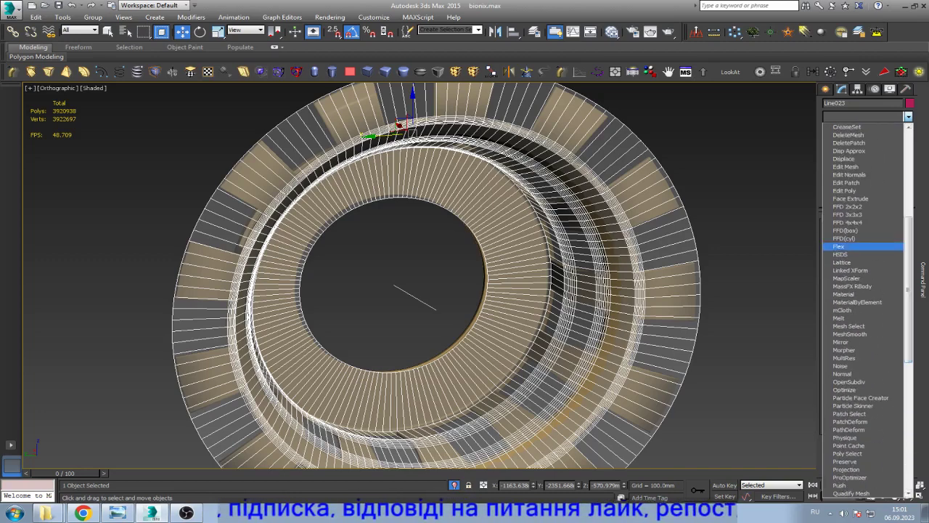
click(845, 190)
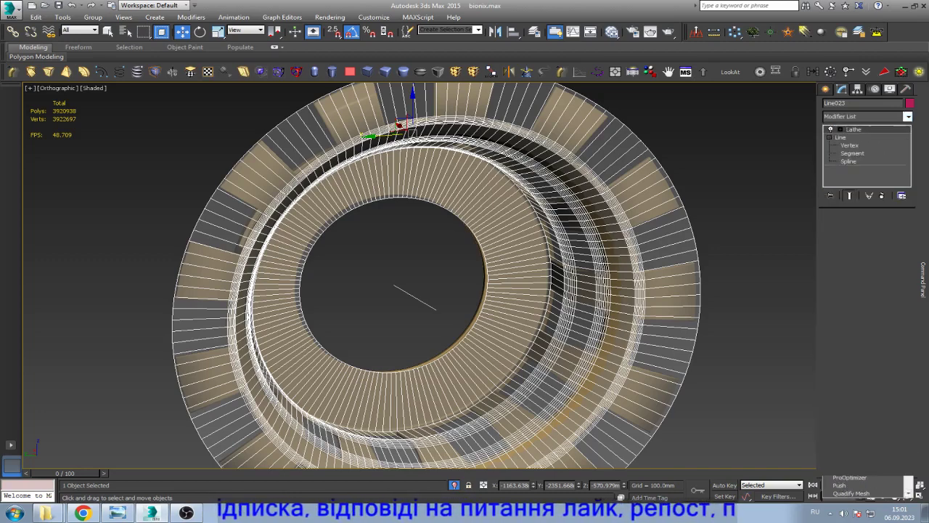
- Switch to the Left view and bring the modifier settings back into view
key(l)
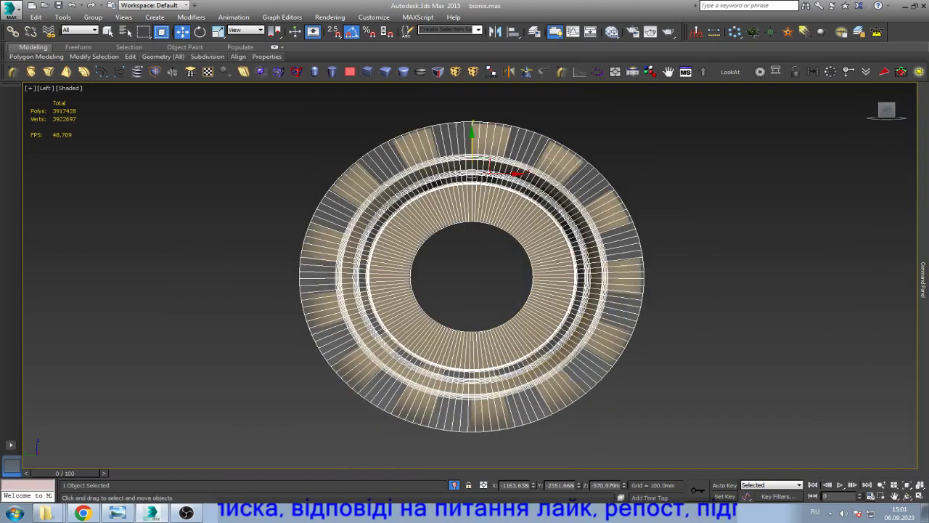
click(923, 279)
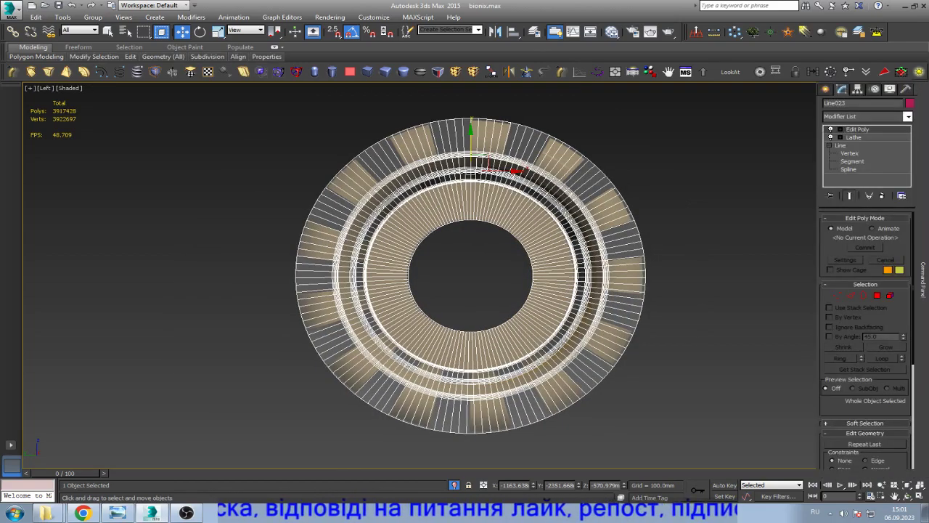
scroll(484, 127, up, 5)
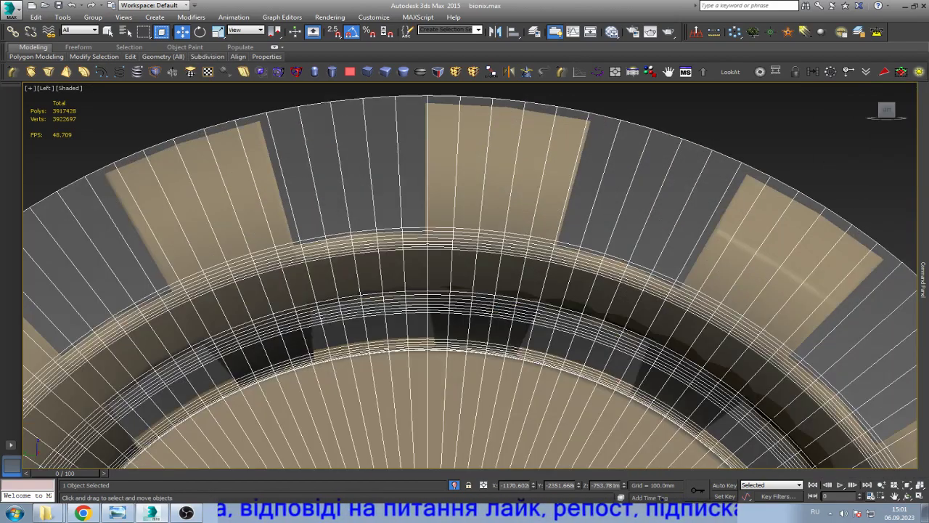
click(923, 279)
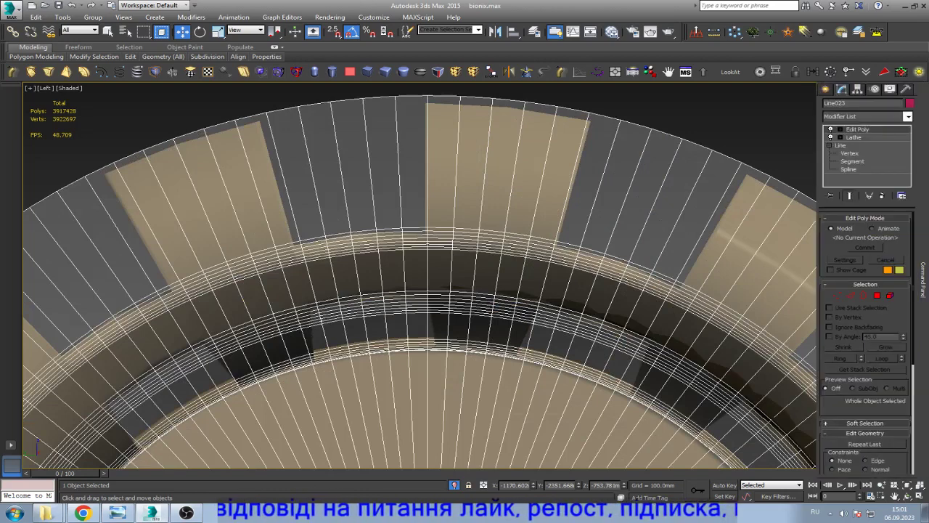
- At Vertex level, delete the outer-band vertices between the two pairs of top teeth
click(830, 128)
click(849, 137)
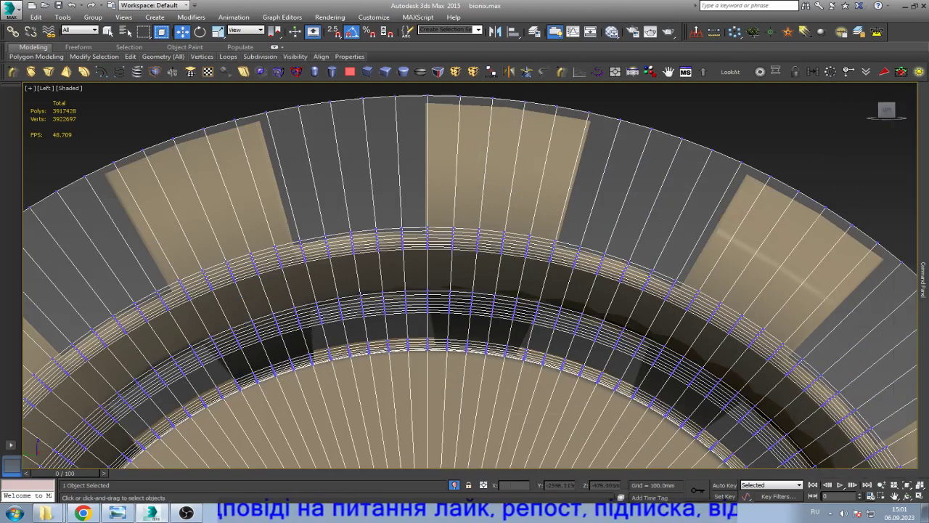
drag(284, 92, 404, 122)
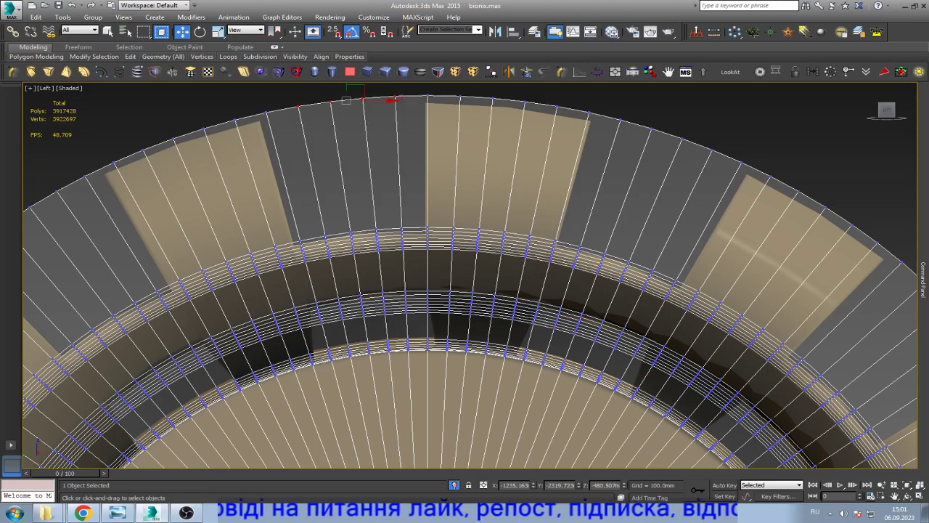
key(Delete)
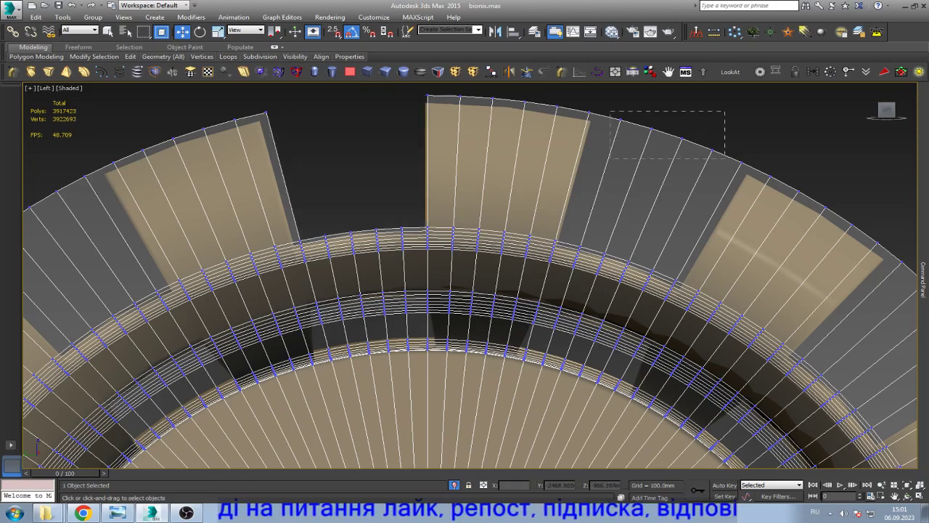
drag(613, 109, 718, 156)
key(Delete)
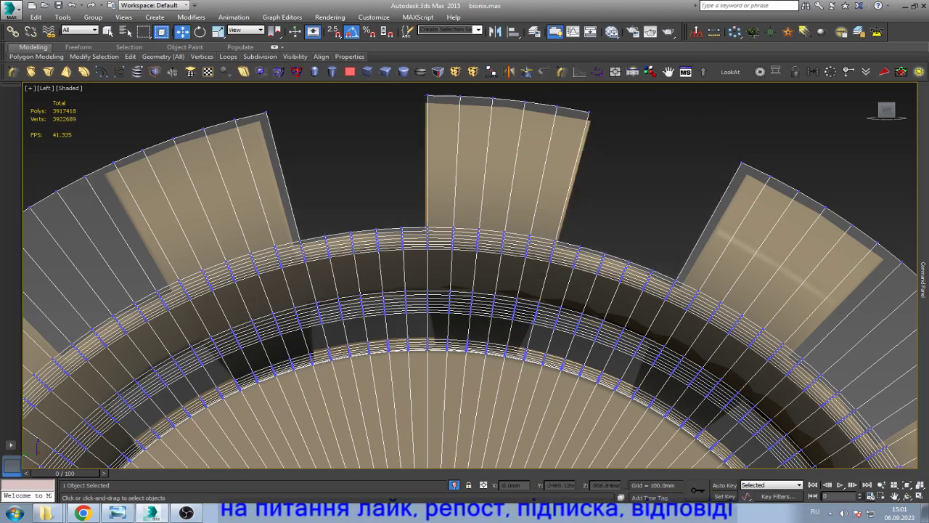
- Delete the outer-edge vertices between teeth on the ring's upper-left and left side
scroll(555, 134, down, 4)
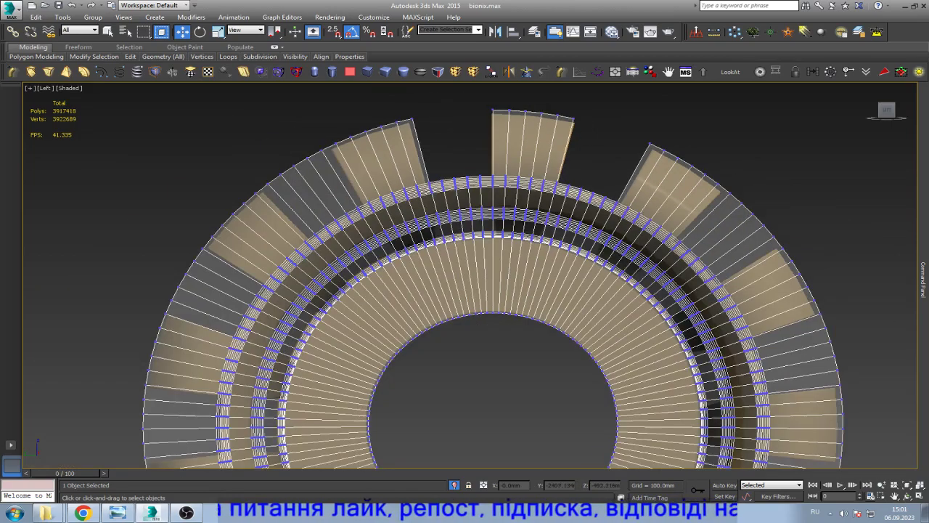
scroll(378, 193, up, 6)
scroll(322, 141, down, 3)
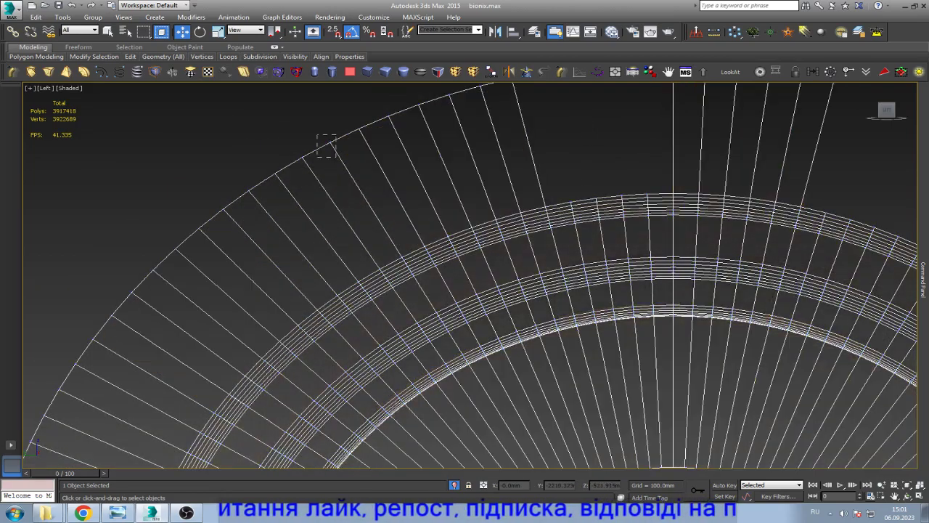
drag(224, 135, 334, 215)
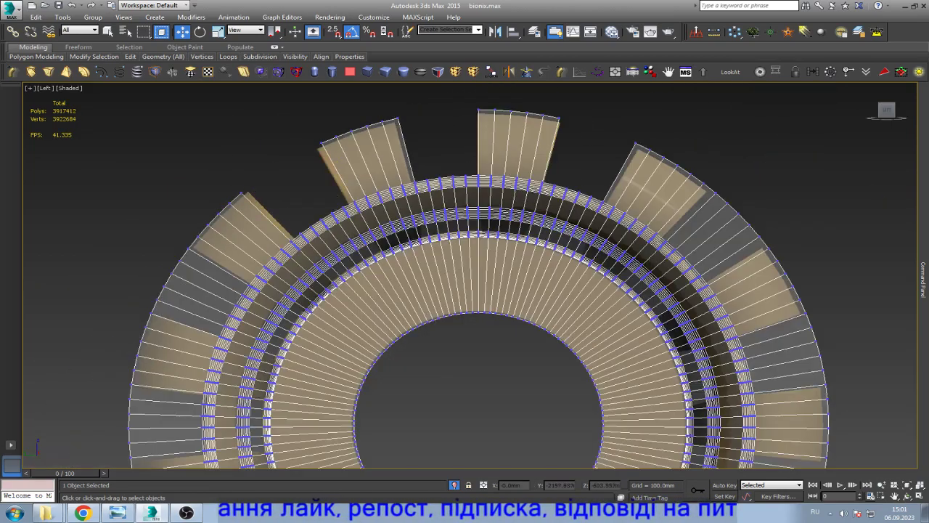
scroll(193, 298, up, 3)
scroll(193, 298, up, 2)
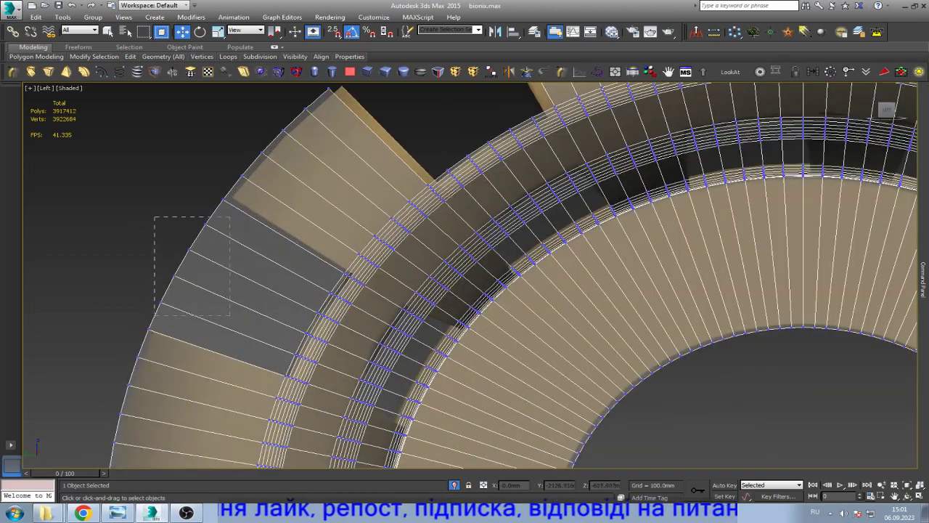
scroll(291, 218, down, 3)
scroll(291, 218, down, 2)
scroll(207, 381, up, 4)
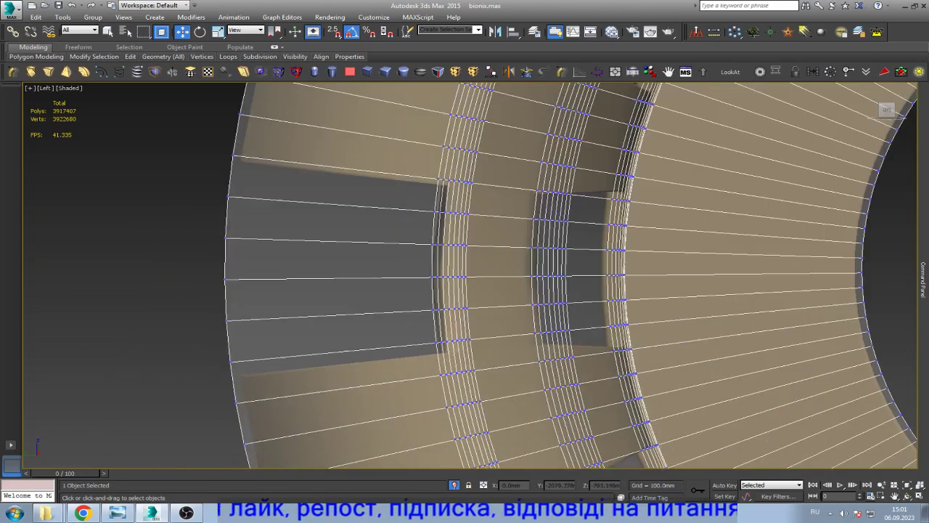
drag(207, 182, 259, 332)
key(Delete)
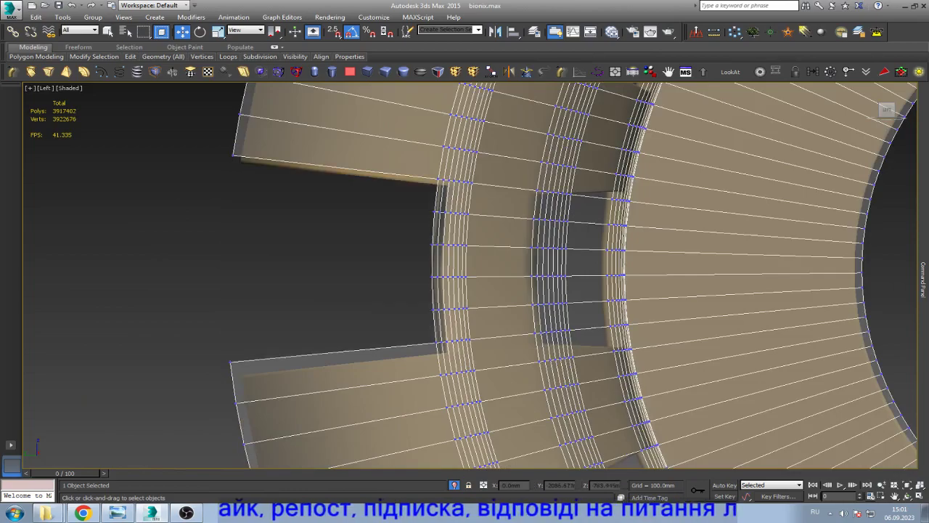
scroll(266, 217, down, 5)
scroll(287, 359, up, 5)
drag(253, 219, 342, 373)
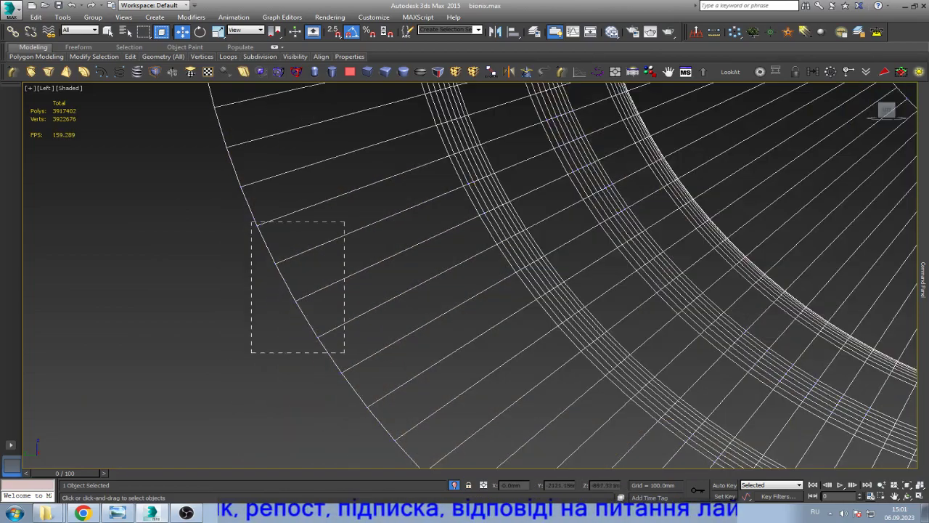
key(Delete)
- Delete the lower-left and lower outer-edge vertices, opening notches between teeth
scroll(341, 373, down, 5)
scroll(348, 225, up, 2)
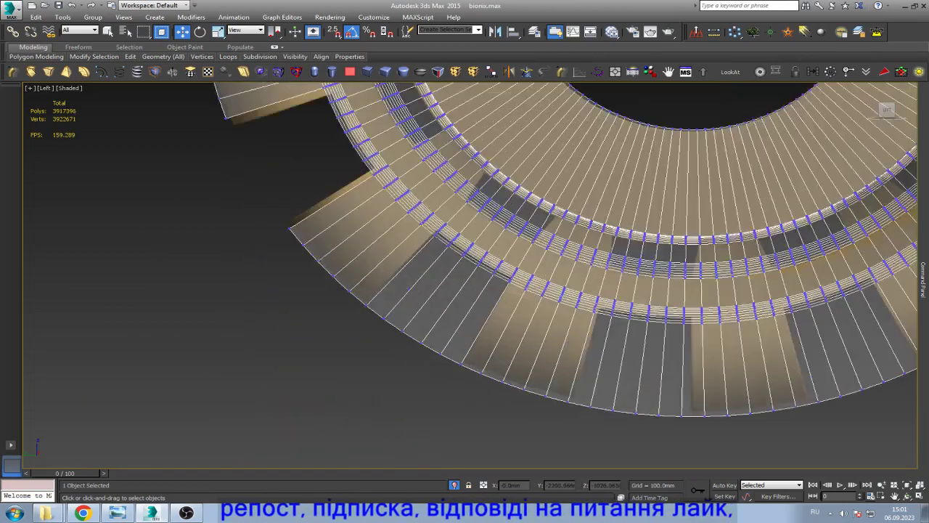
scroll(349, 225, up, 2)
scroll(348, 225, up, 2)
drag(338, 216, 478, 302)
scroll(436, 265, down, 2)
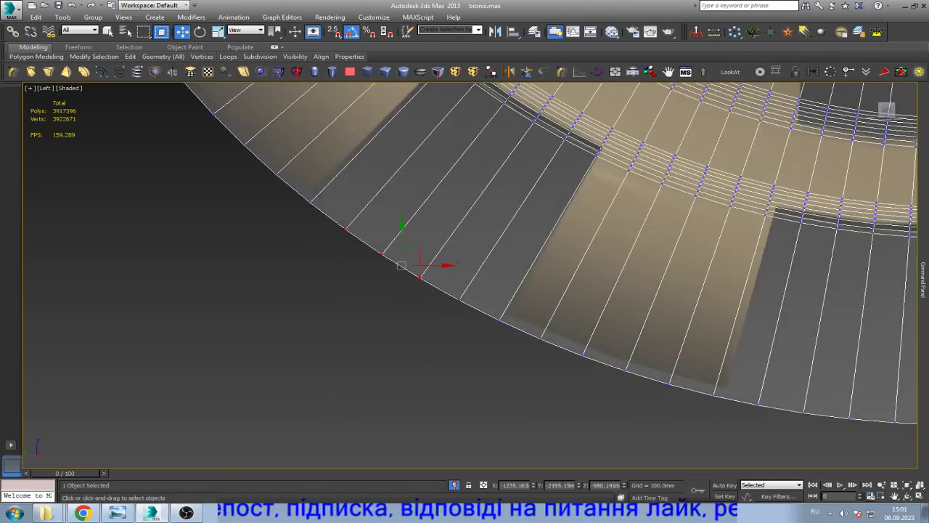
key(Delete)
scroll(436, 266, down, 2)
scroll(435, 265, down, 2)
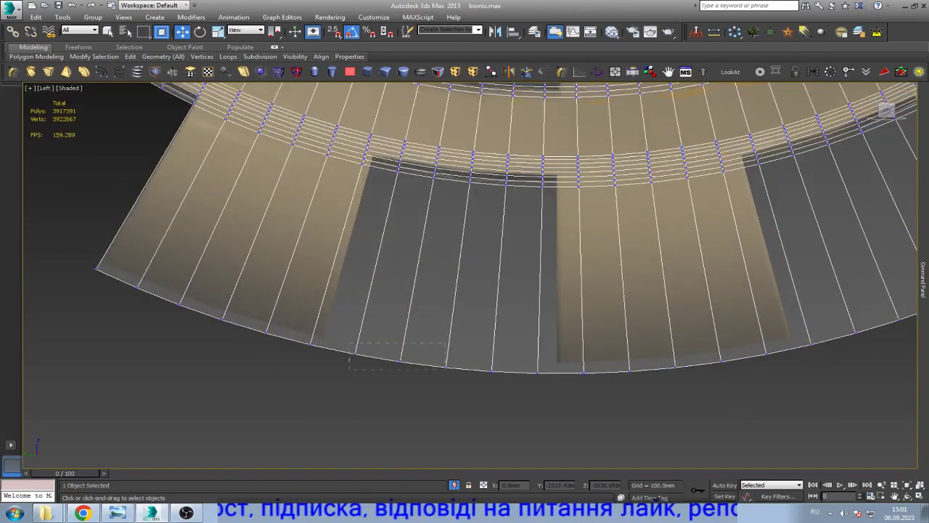
drag(446, 368, 501, 376)
key(Delete)
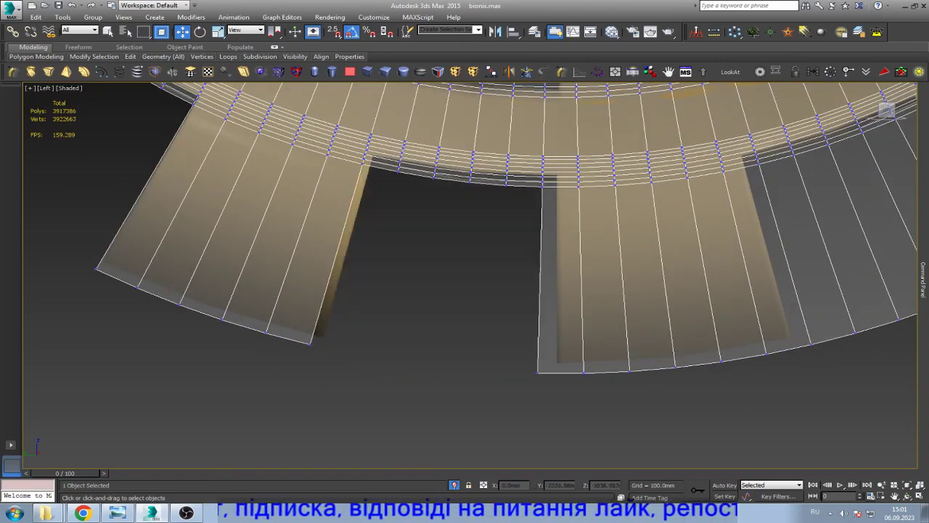
- Delete the lower-edge vertices beside the notch, switching back to shaded display
scroll(432, 398, down, 3)
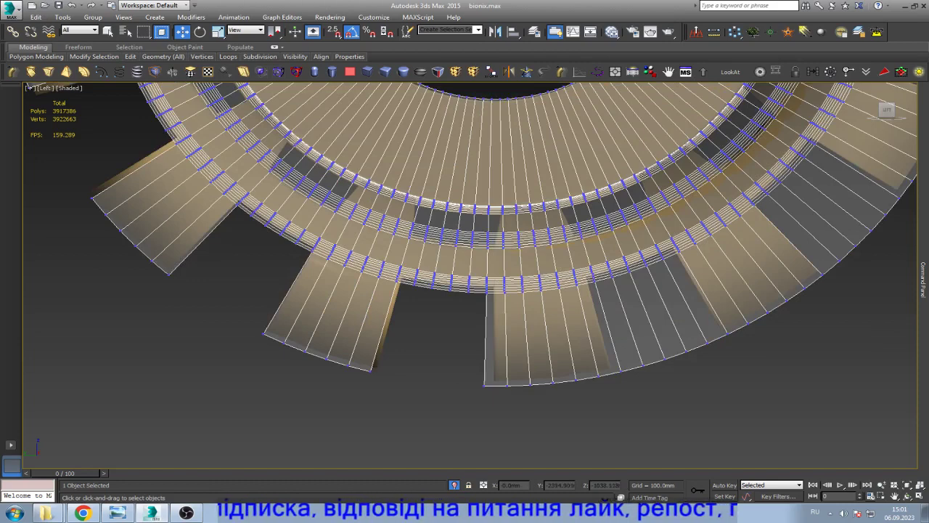
scroll(609, 373, up, 3)
scroll(610, 372, up, 3)
drag(705, 380, 515, 311)
key(F3)
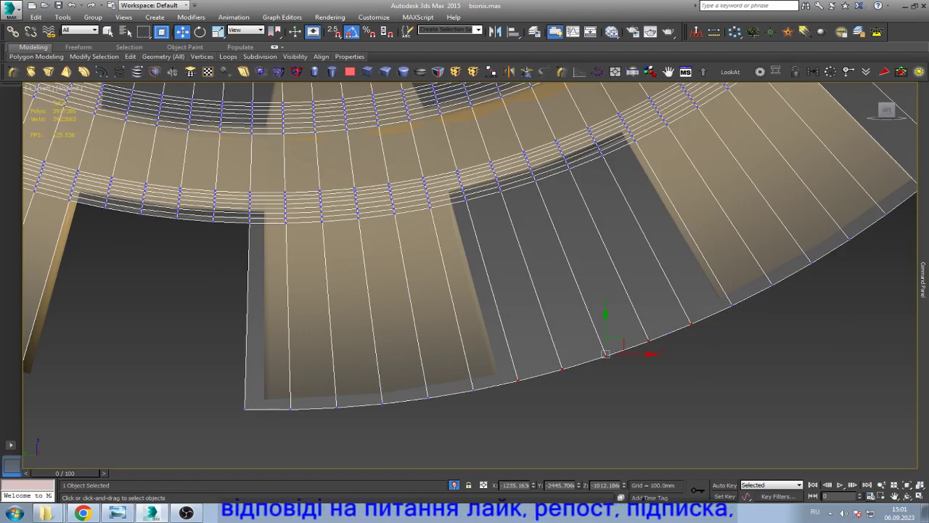
key(Delete)
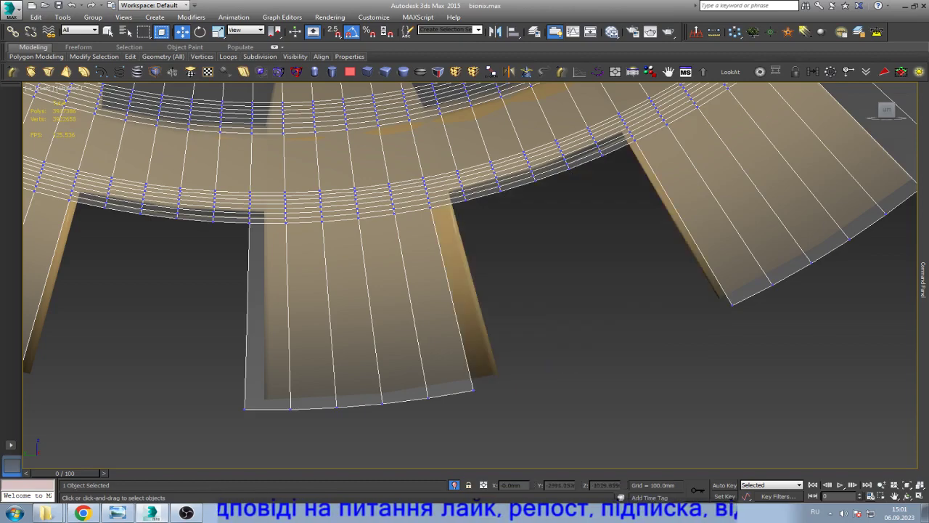
scroll(405, 425, down, 3)
scroll(762, 243, up, 2)
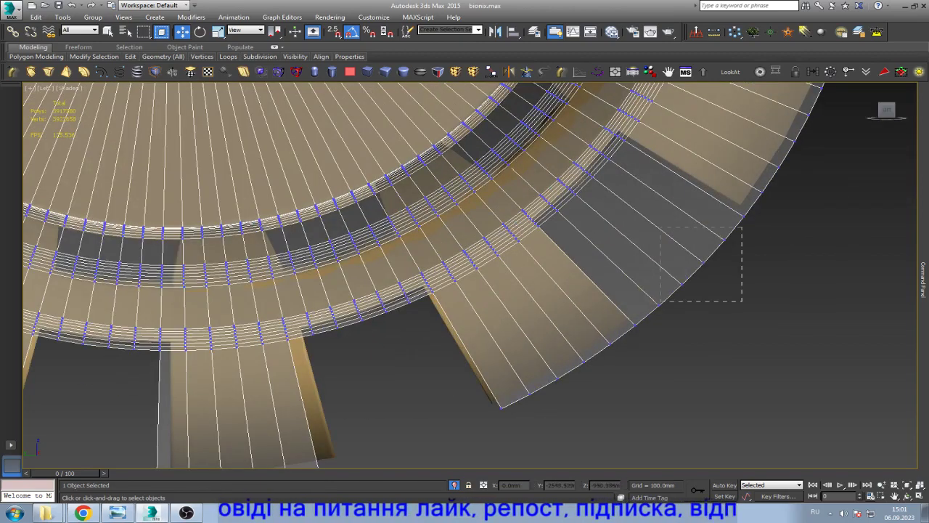
- Recentre the ring and delete the outer band between the teeth on the right side
drag(741, 254, 544, 325)
scroll(653, 407, down, 3)
scroll(653, 406, up, 3)
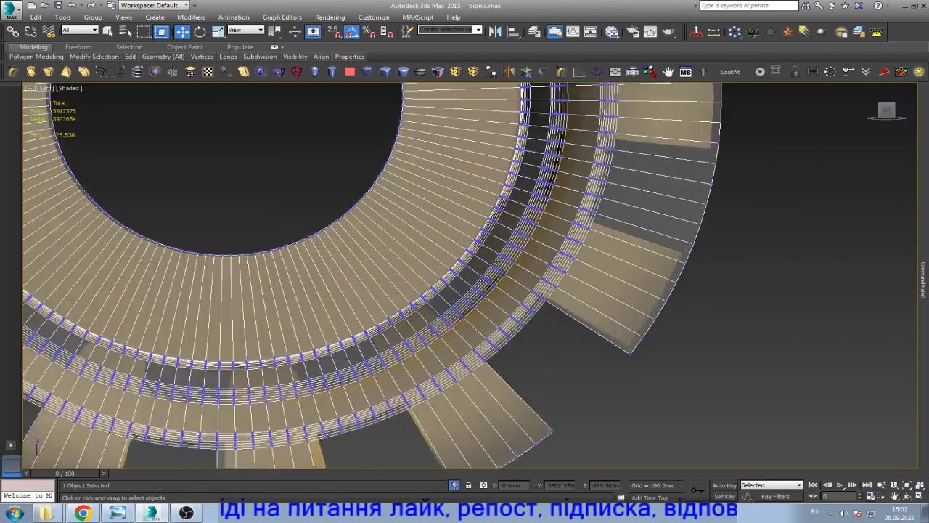
scroll(653, 406, up, 2)
scroll(639, 265, down, 3)
drag(735, 172, 686, 254)
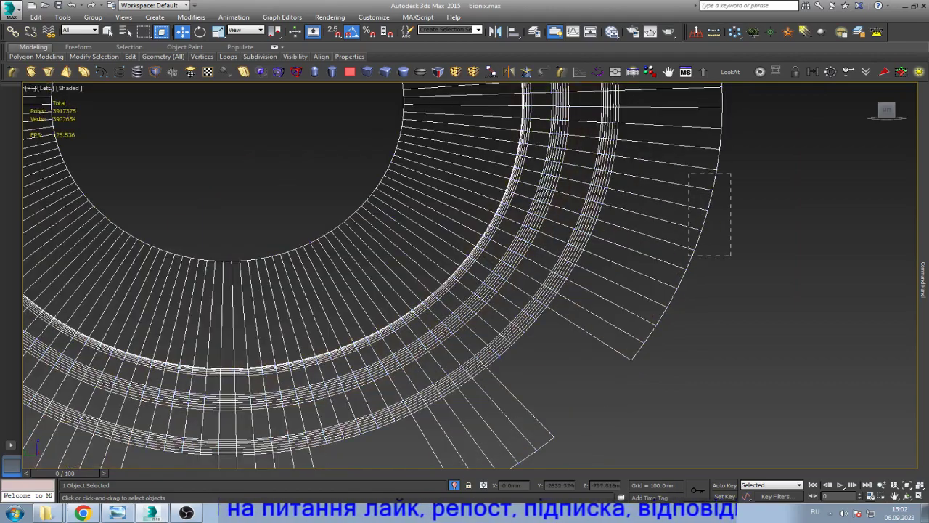
scroll(638, 276, down, 3)
middle_drag(391, 116, 392, 290)
scroll(610, 290, up, 4)
drag(580, 191, 615, 285)
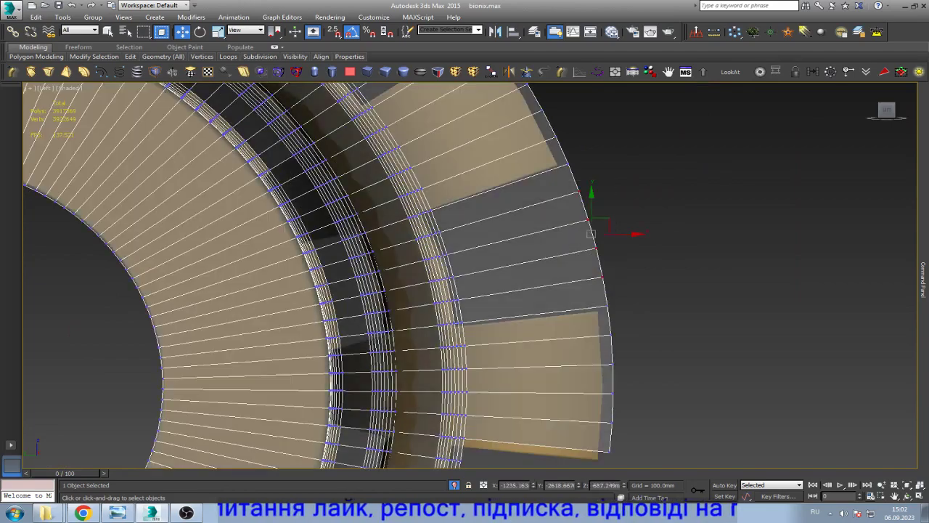
key(Delete)
- Delete the upper-right gap band and a leftover stray vertex found in wireframe
scroll(610, 283, down, 4)
scroll(581, 207, up, 5)
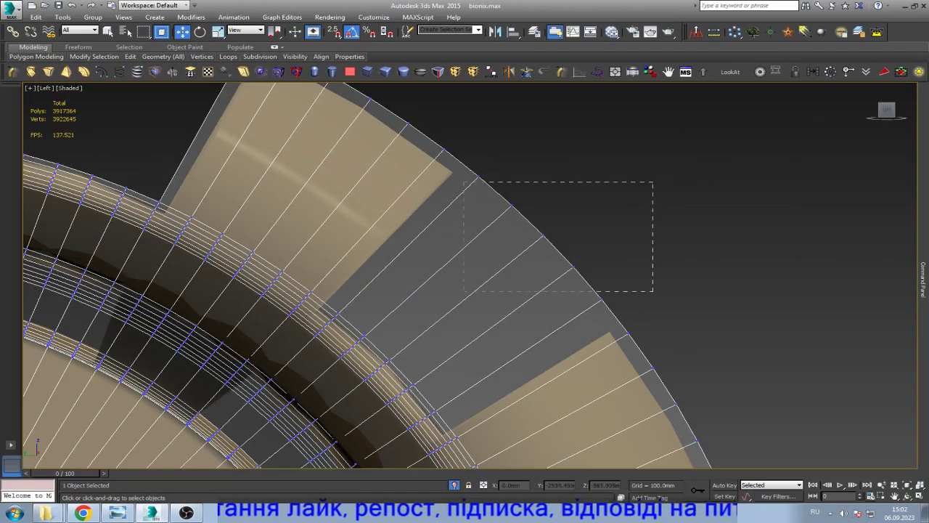
mouse_move(464, 181)
mouse_down()
mouse_move(473, 179)
mouse_move(469, 164)
mouse_up()
key(Delete)
key(F3)
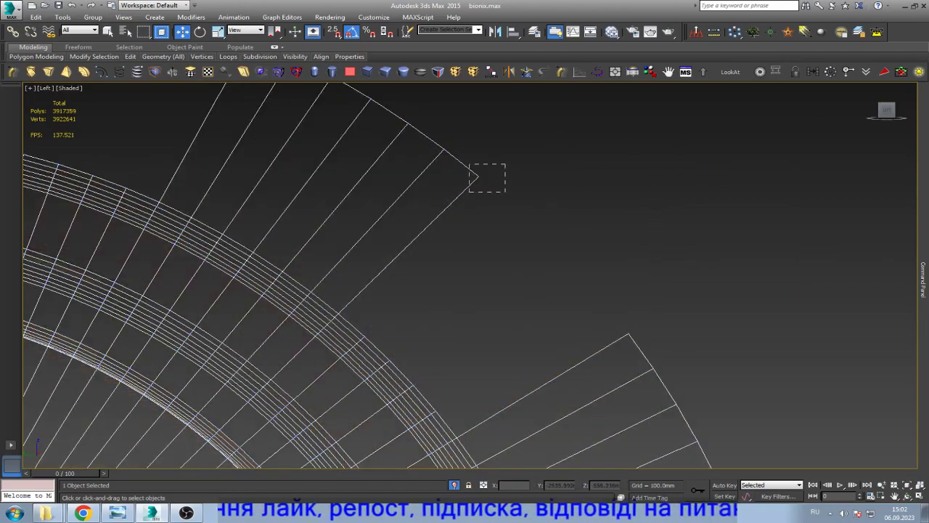
key(Delete)
key(F3)
scroll(471, 169, down, 4)
scroll(660, 273, down, 3)
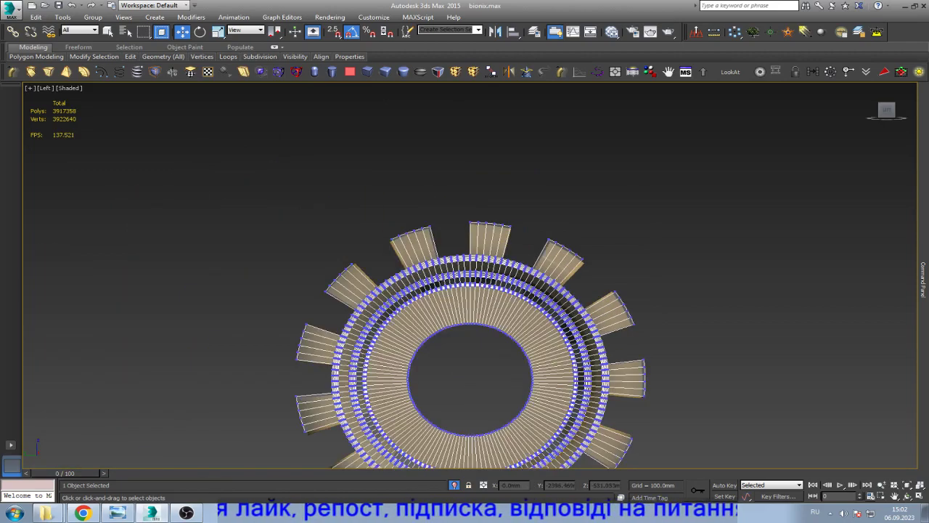
scroll(492, 253, up, 5)
scroll(497, 222, down, 5)
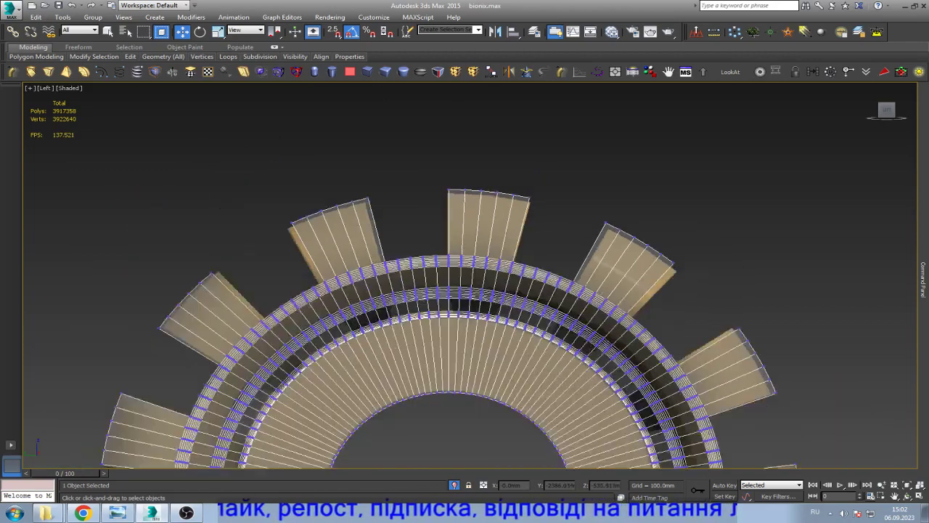
- Leave Vertex level and orbit to view the ring at an angle
middle_drag(615, 367, 614, 282)
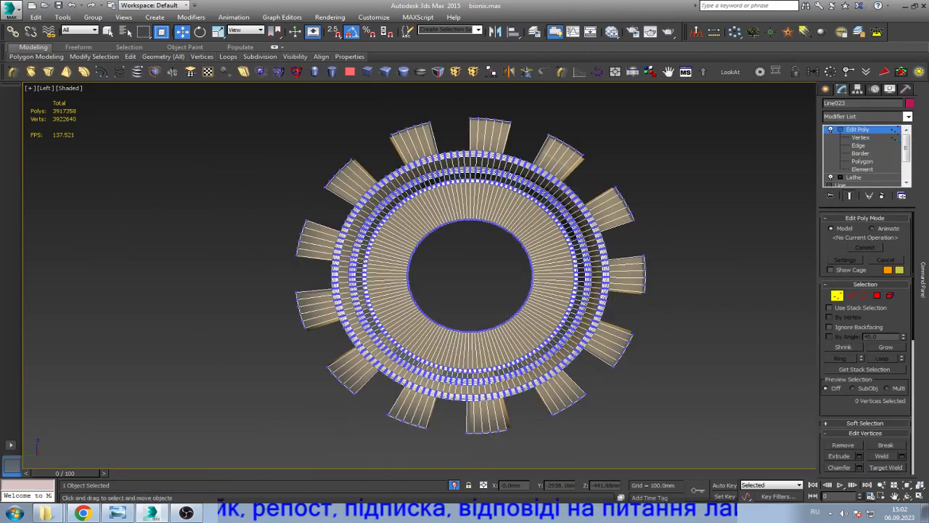
key(1)
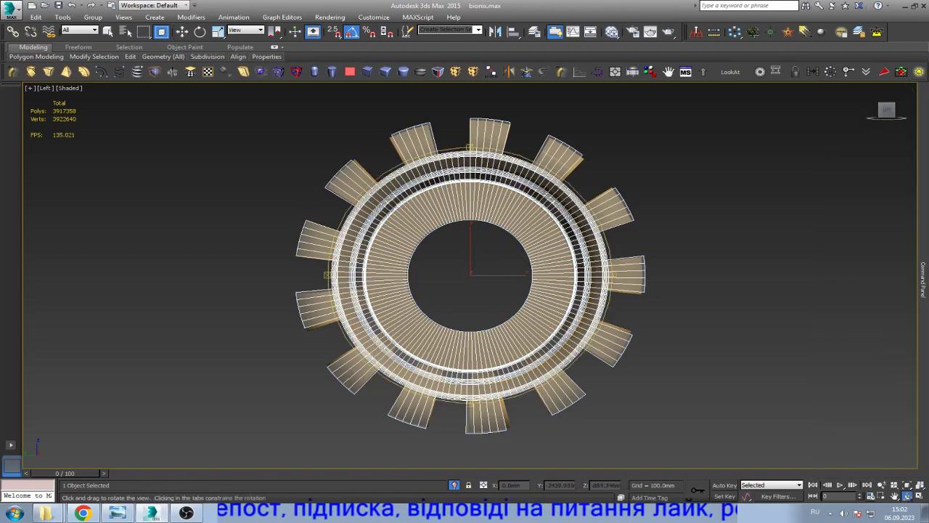
alt+middle_drag(508, 276, 435, 290)
scroll(556, 350, up, 5)
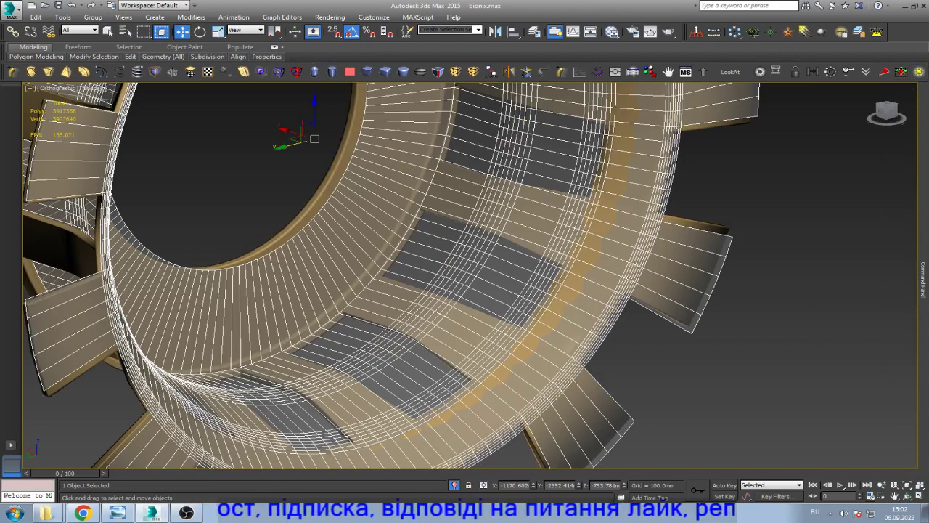
scroll(436, 276, up, 3)
scroll(436, 276, up, 3)
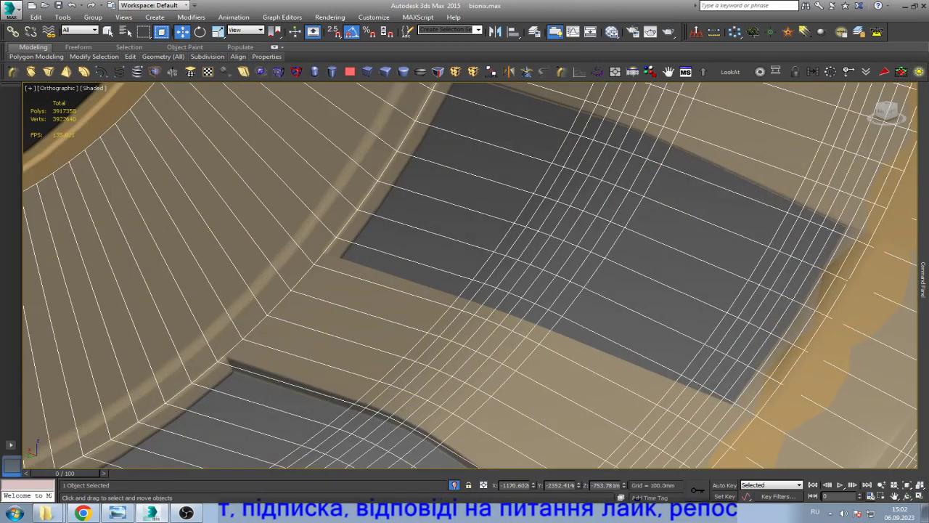
- Select the inner band's edge loop in Edge mode and chamfer it into a face strip
key(2)
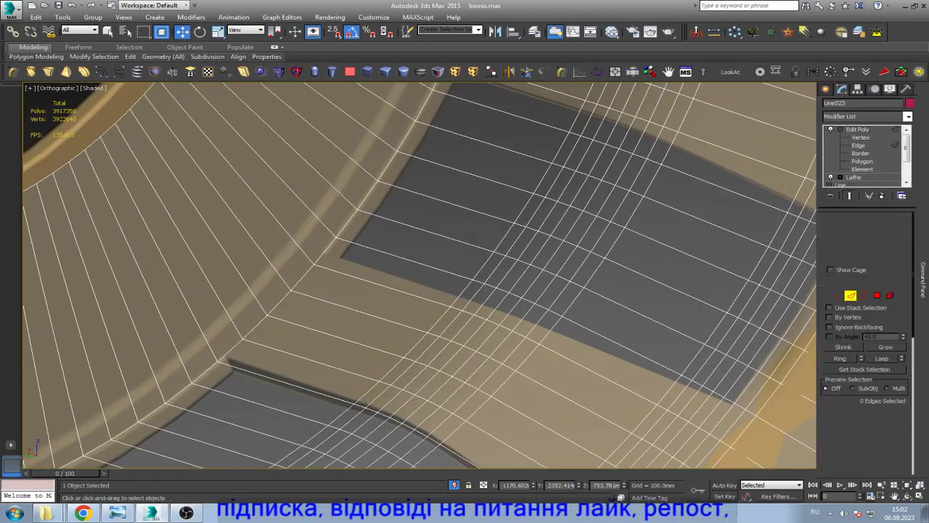
double_click(312, 269)
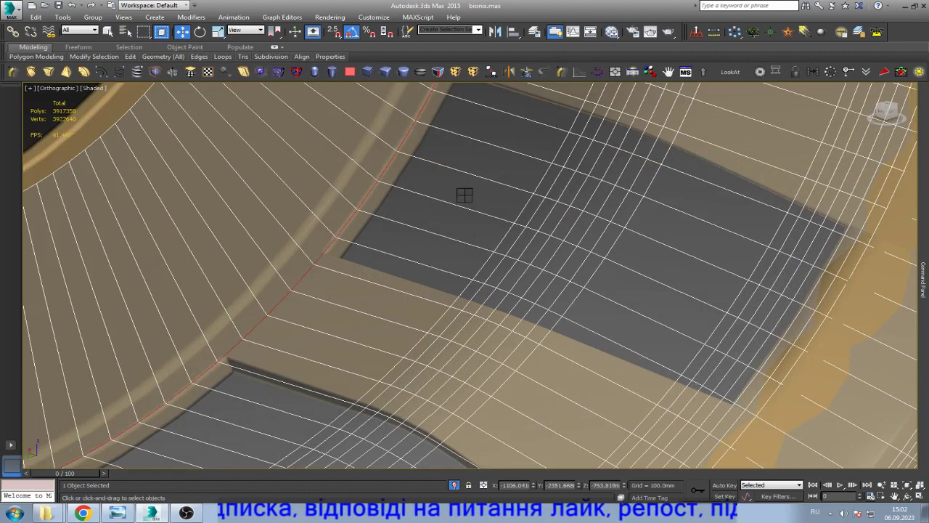
key(ctrl+shift+c)
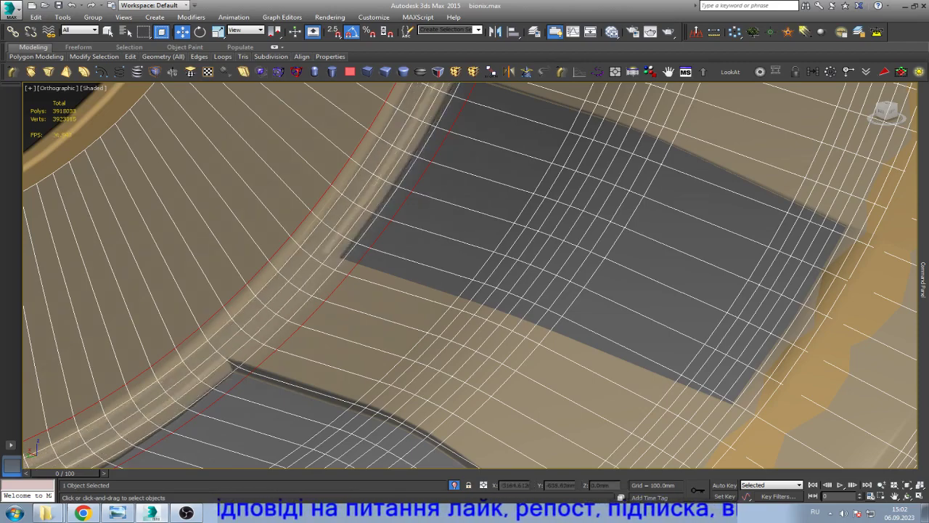
scroll(433, 293, down, 5)
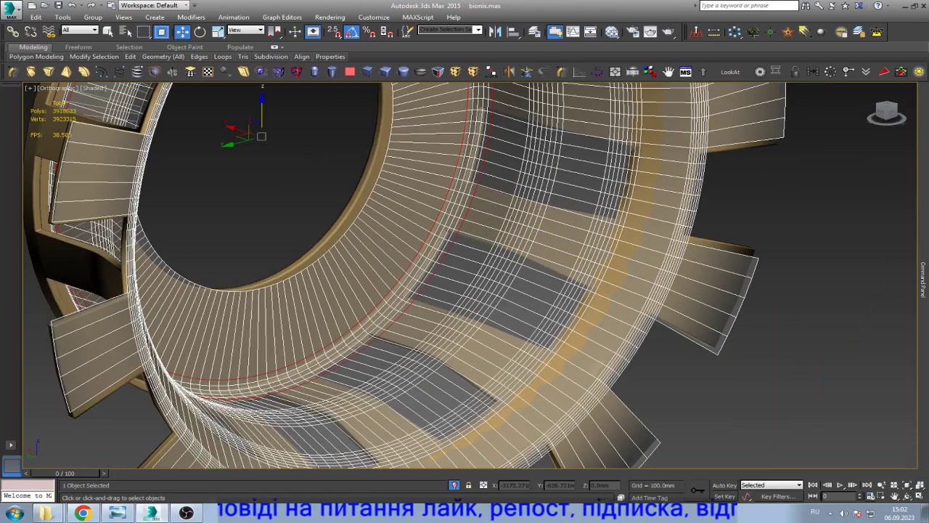
scroll(436, 305, down, 4)
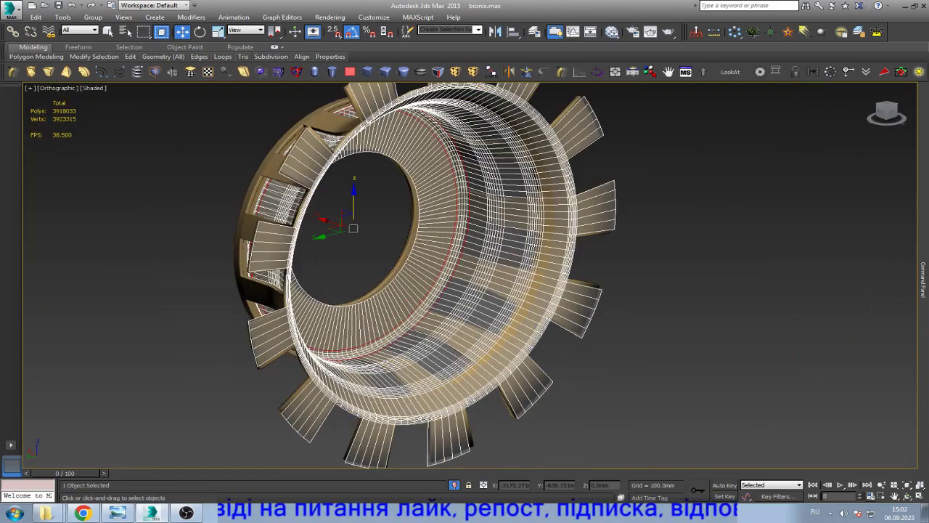
alt+middle_drag(580, 290, 614, 303)
scroll(613, 303, up, 5)
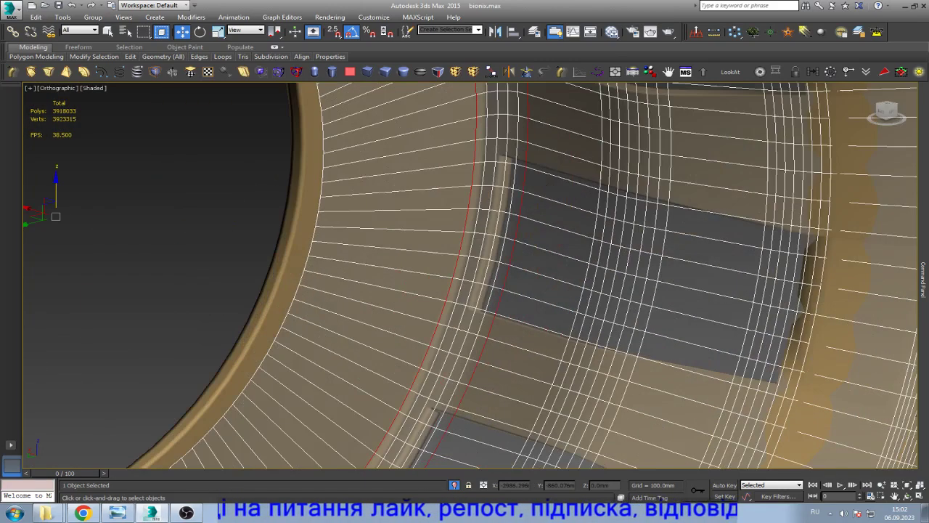
- Frame the whole gear in the Left view, zoom toward the top of the ring, and tilt it briefly
key(l)
key(z)
scroll(599, 254, up, 3)
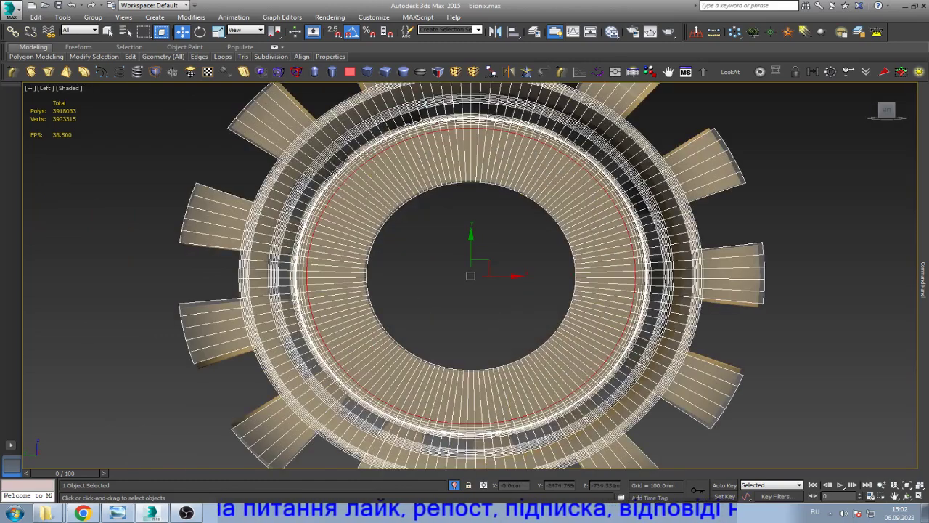
middle_drag(600, 254, 611, 333)
scroll(482, 146, up, 4)
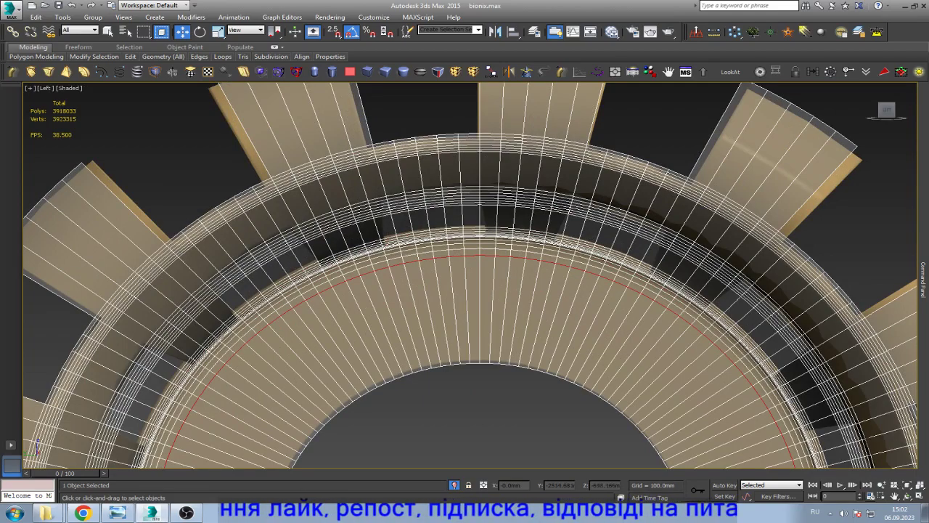
key(ctrl+r)
drag(468, 400, 470, 341)
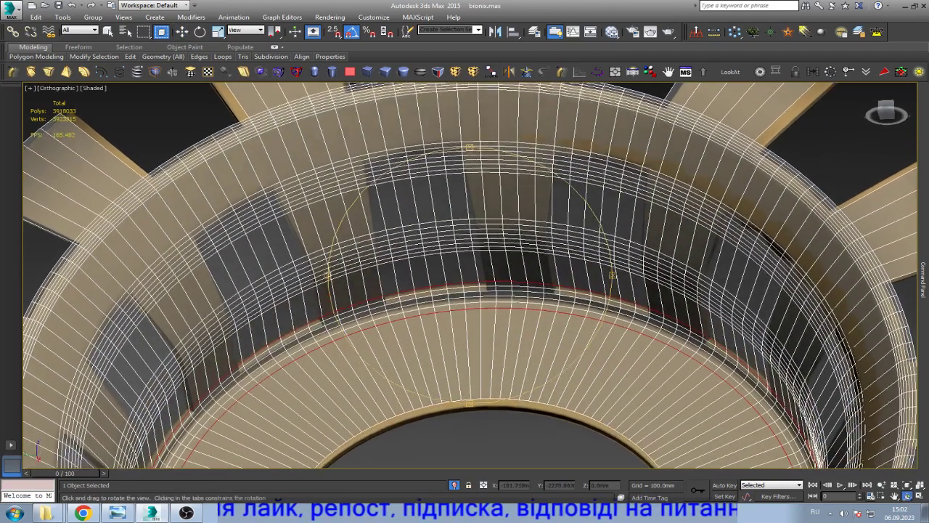
key(w)
scroll(407, 163, up, 4)
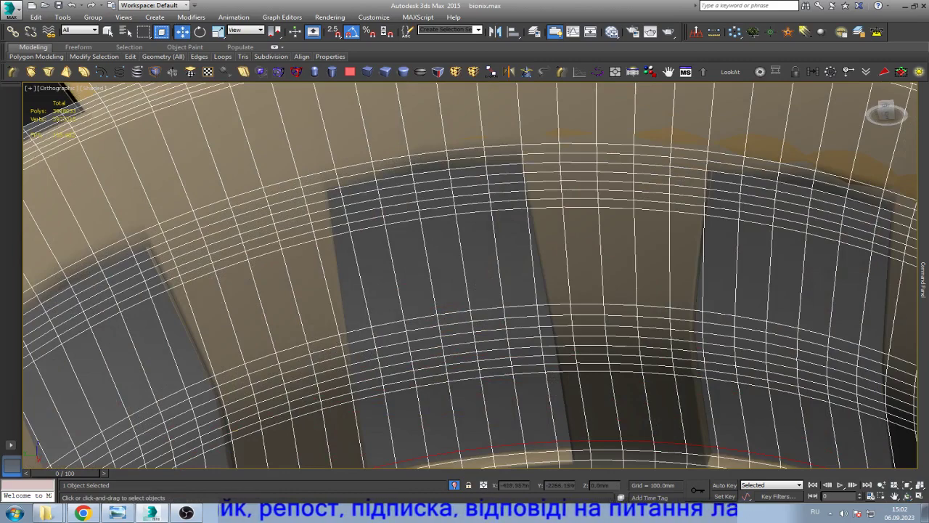
scroll(457, 276, down, 4)
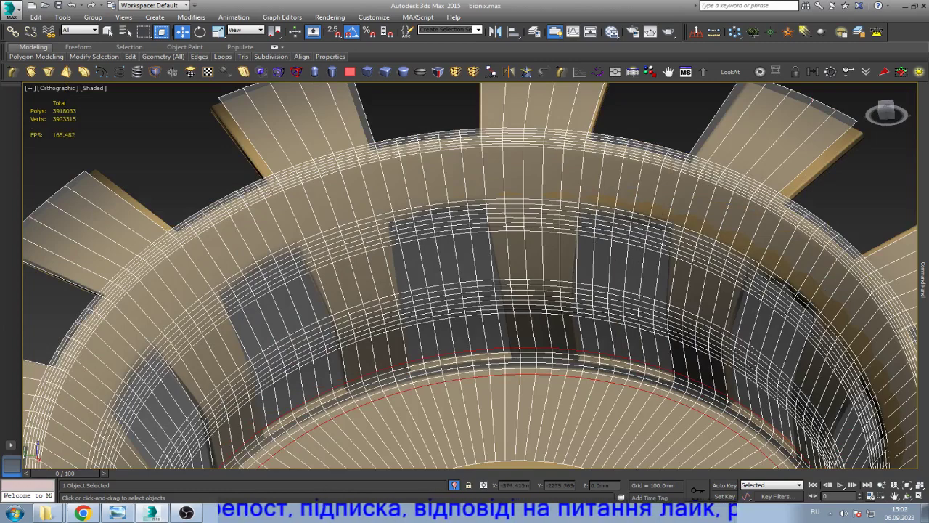
- Return to a straight Left view and zoom in close on the ring below the top teeth
key(l)
scroll(470, 276, up, 3)
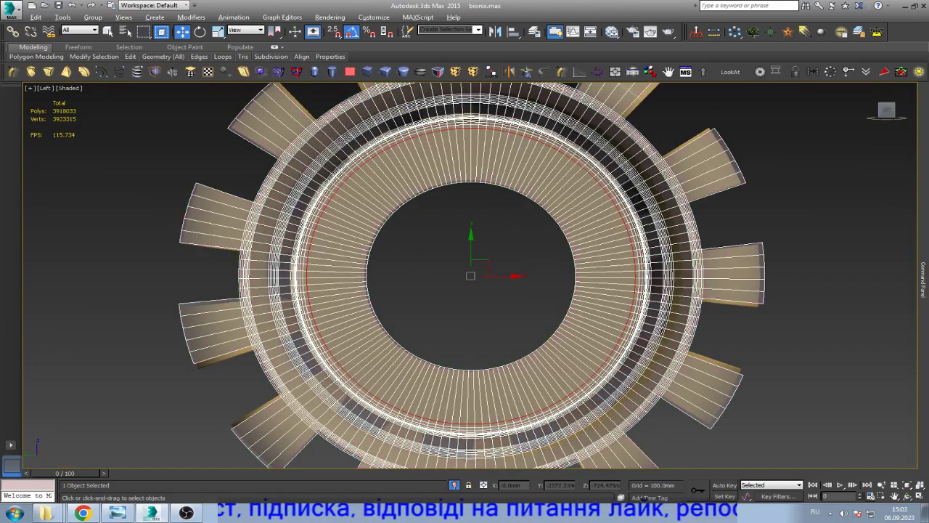
scroll(496, 392, down, 4)
scroll(492, 204, up, 4)
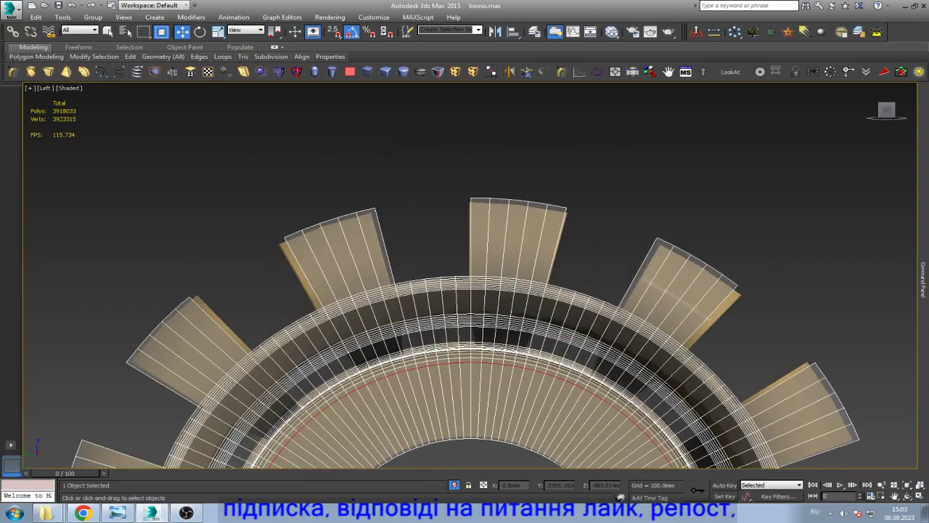
scroll(492, 310, up, 2)
scroll(492, 311, up, 2)
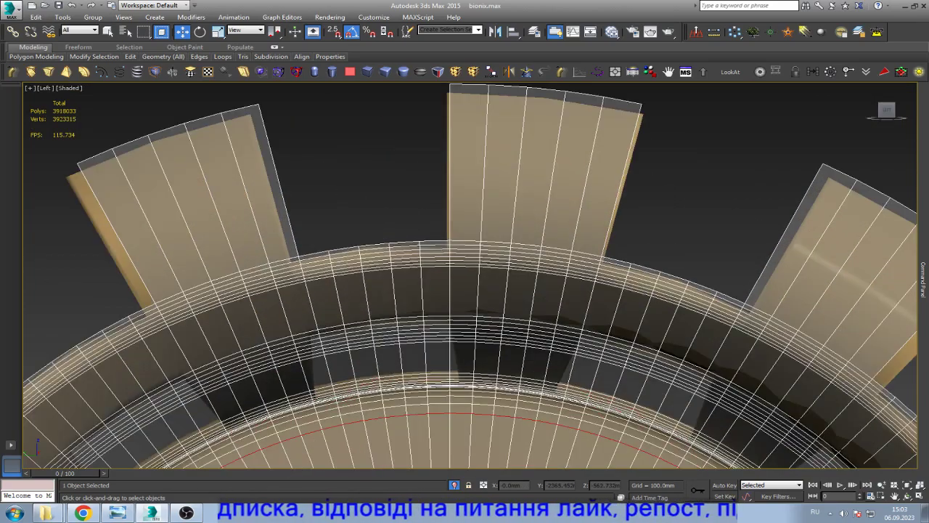
scroll(418, 380, up, 2)
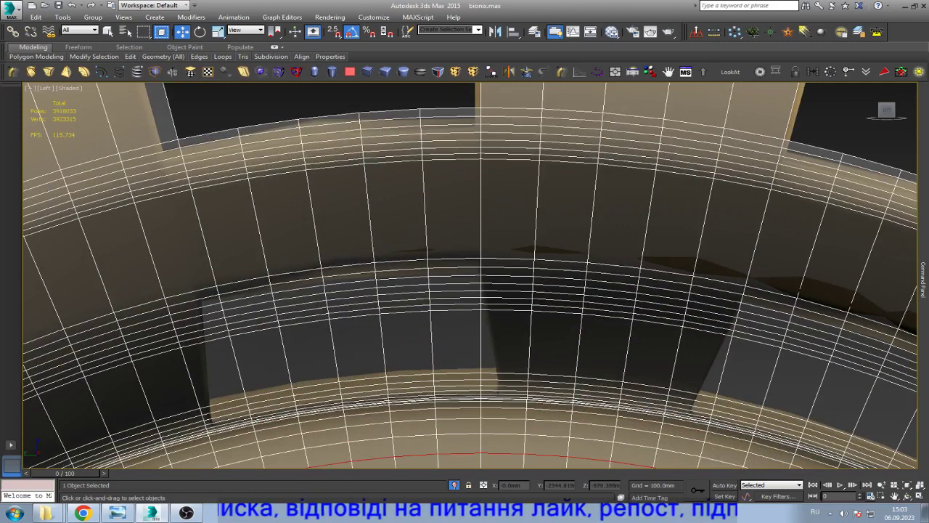
- In Vertex mode, select the inner-band vertices over the dark gap and delete them to open a hole
key(1)
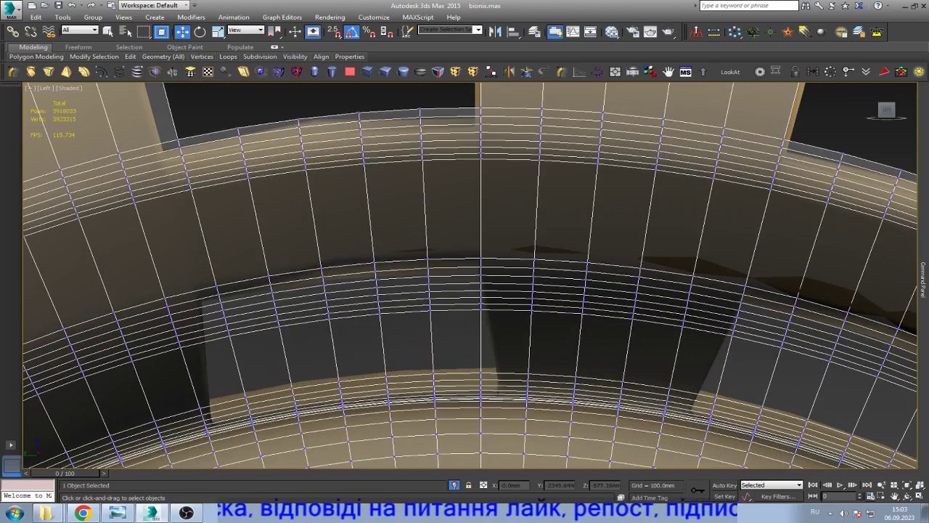
drag(414, 265, 446, 331)
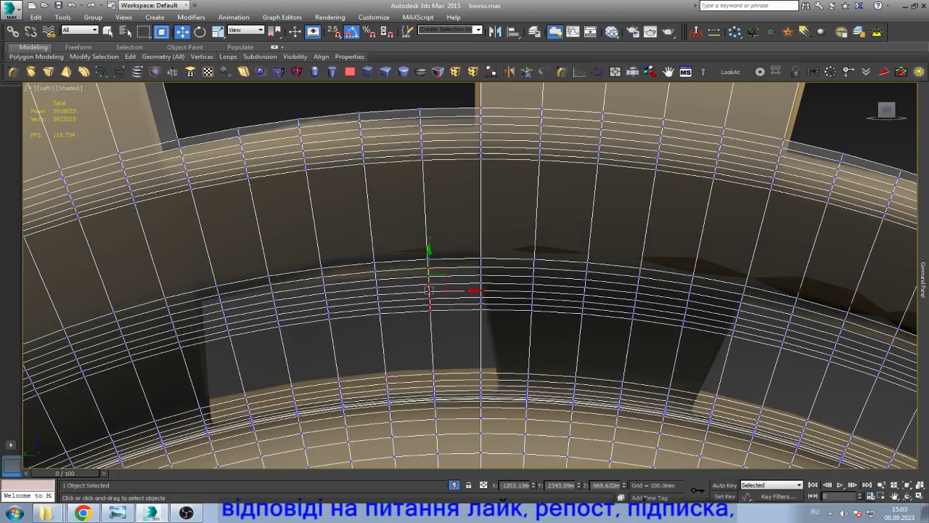
alt+middle_drag(429, 289, 436, 239)
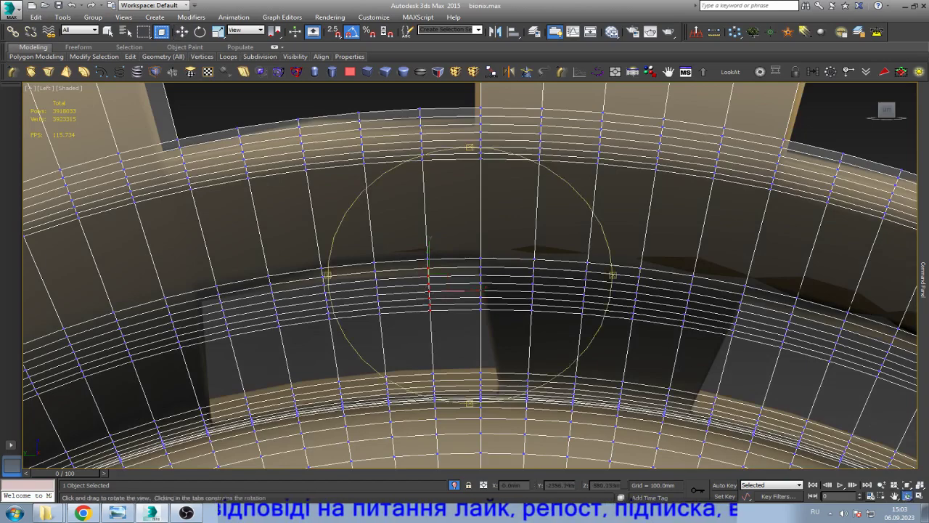
key(Escape)
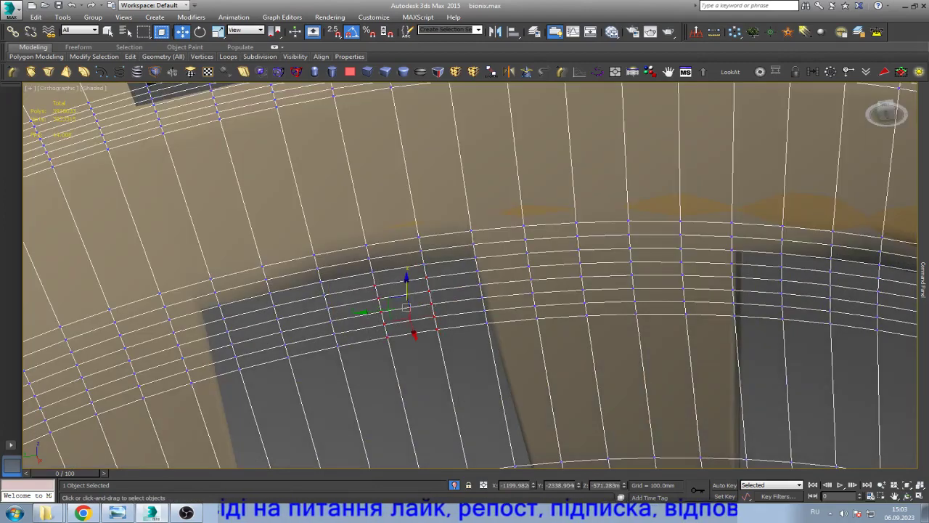
drag(323, 359, 352, 286)
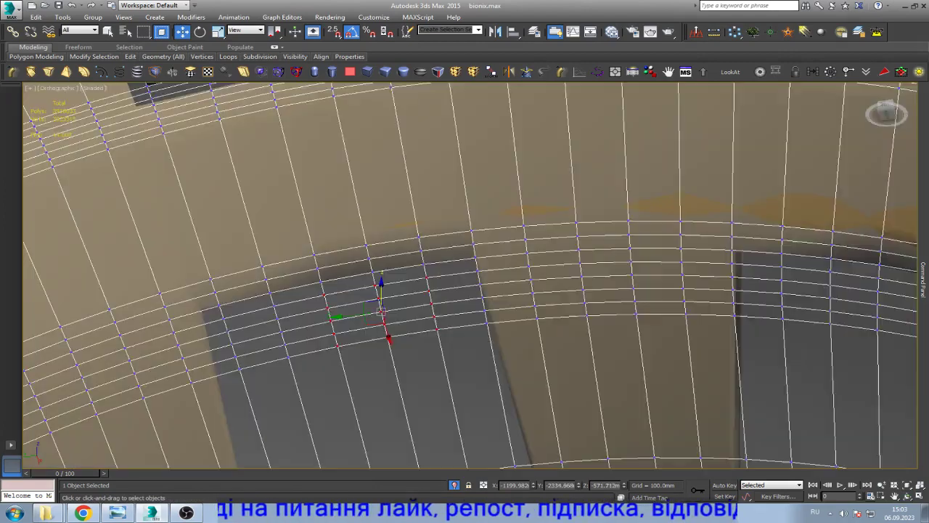
scroll(414, 385, down, 1)
scroll(414, 385, down, 1)
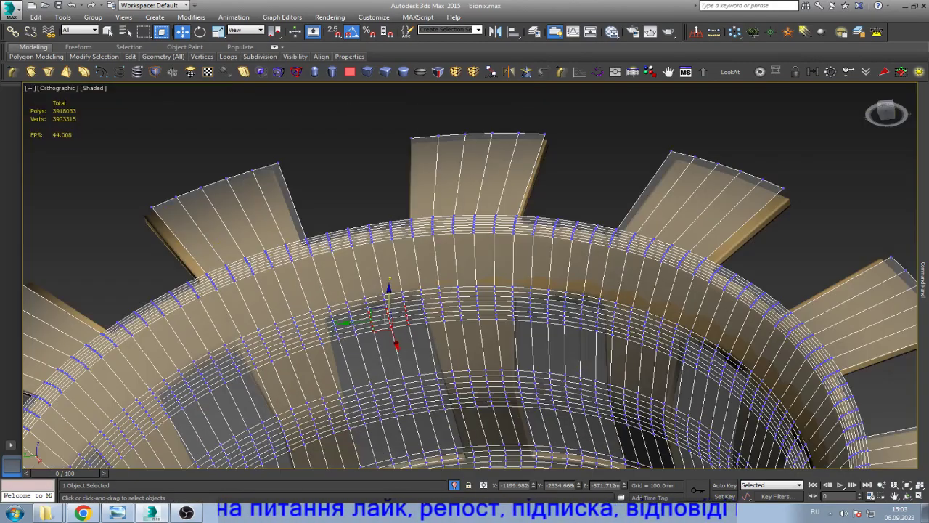
scroll(361, 361, up, 2)
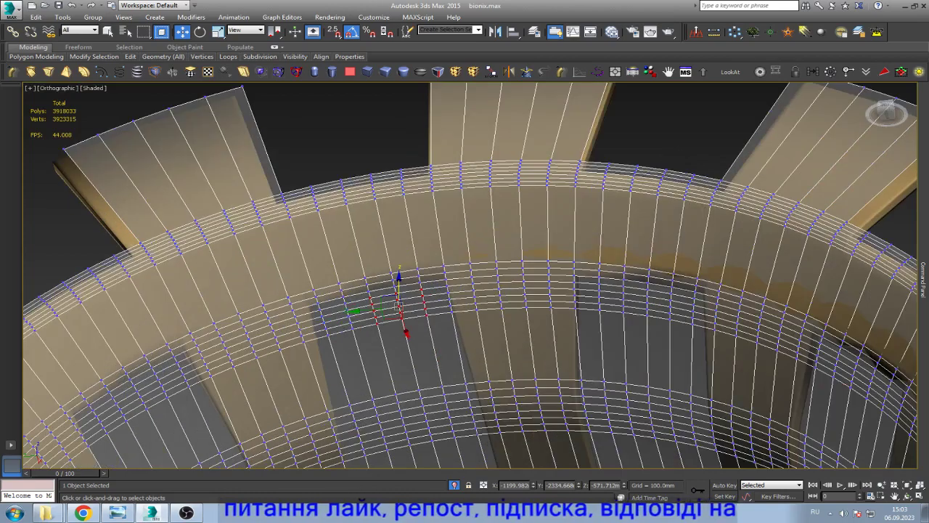
scroll(367, 341, up, 3)
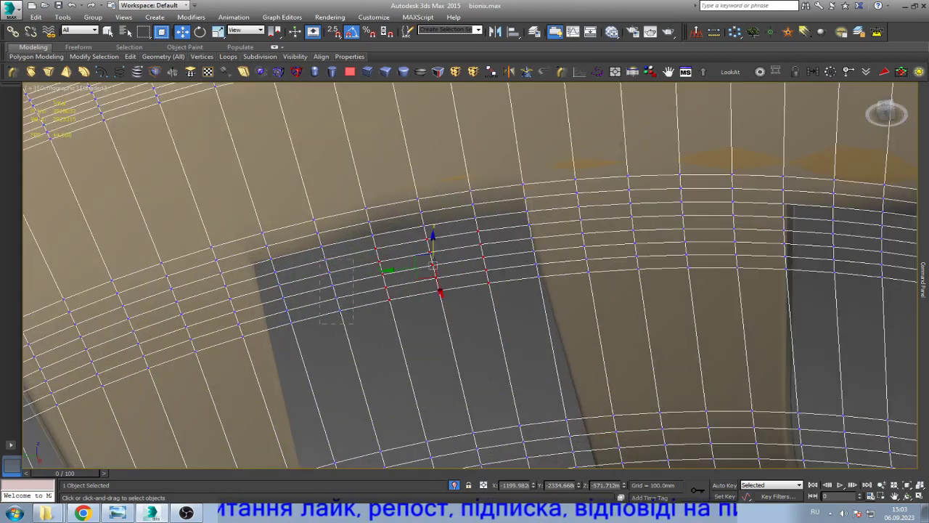
ctrl+drag(353, 254, 319, 323)
key(BackSpace)
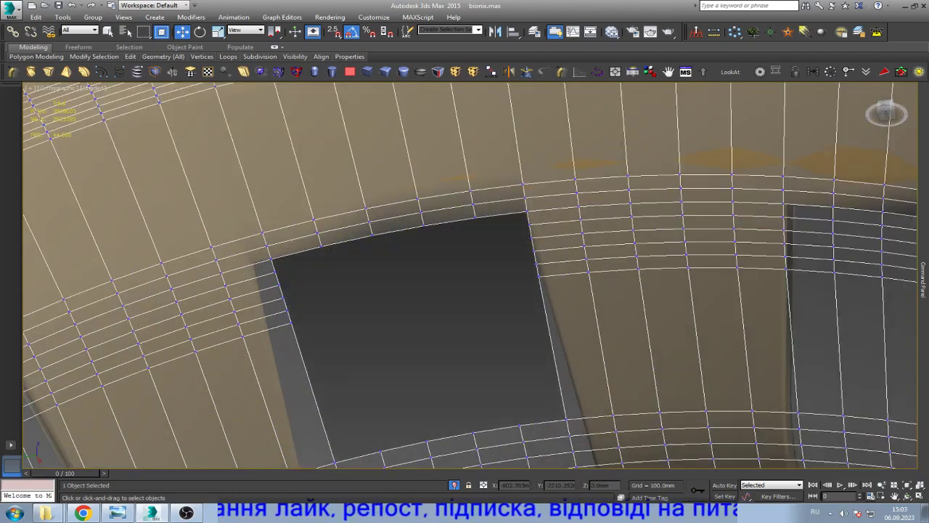
- Delete the vertices along the hole's lower edge to enlarge the opening
scroll(343, 219, down, 5)
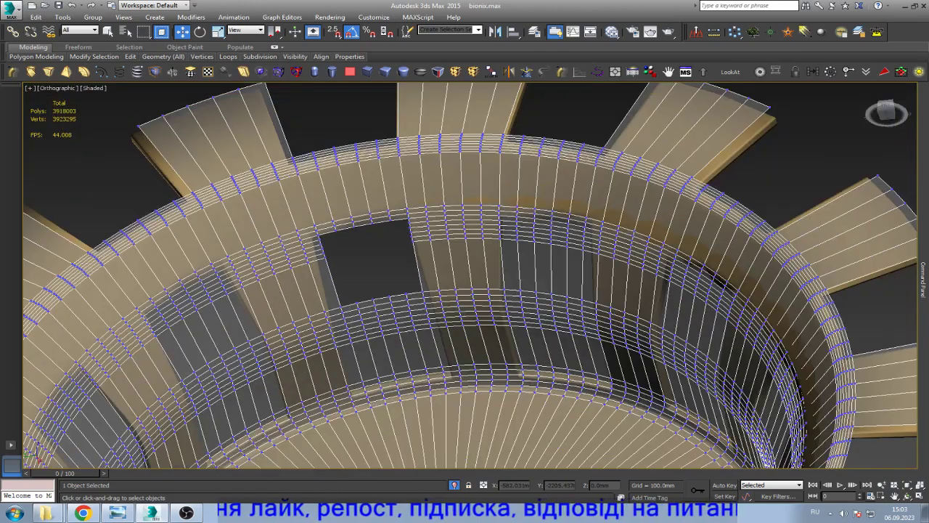
scroll(338, 247, up, 2)
scroll(363, 247, down, 4)
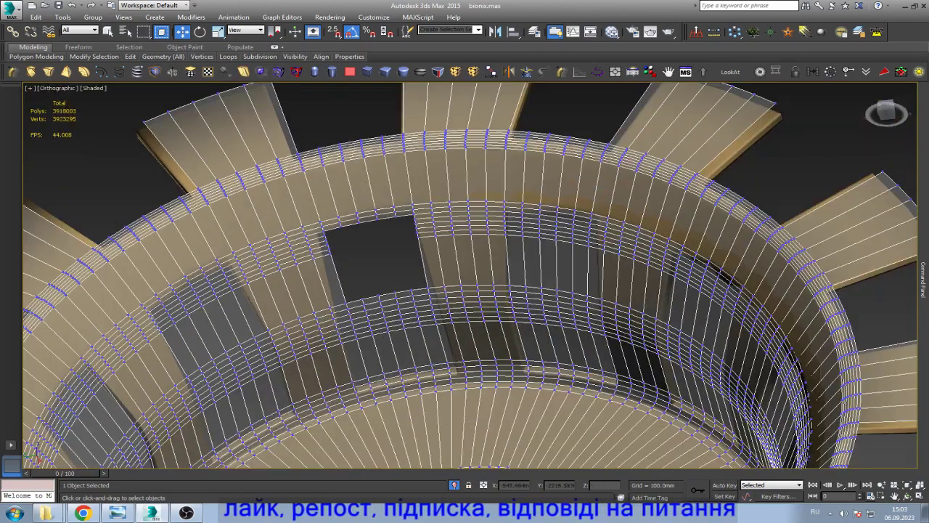
scroll(363, 247, up, 4)
scroll(419, 290, up, 4)
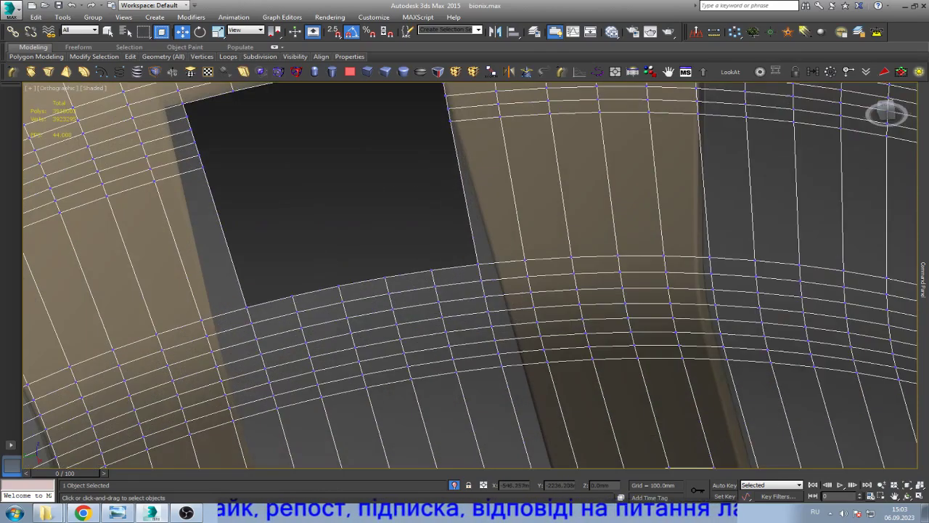
drag(420, 260, 461, 376)
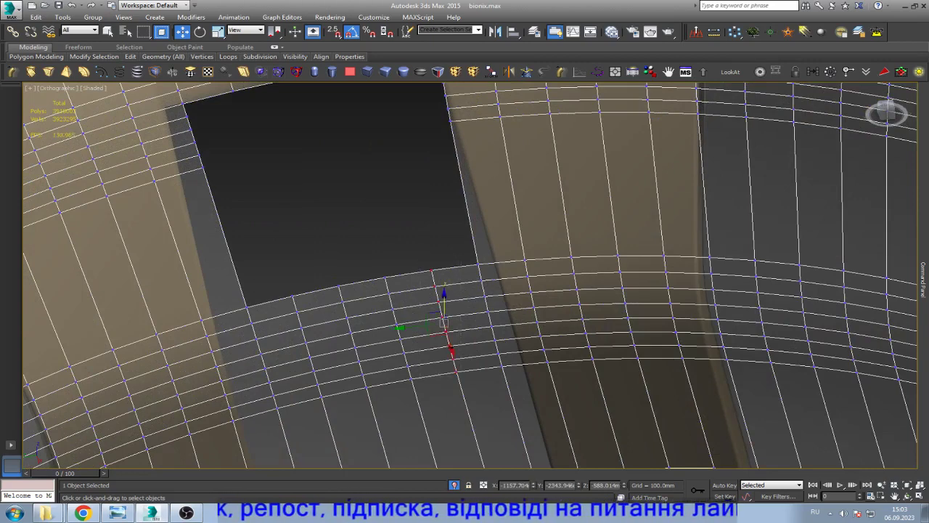
key(Delete)
- Delete the remaining vertex groups bordering the opening so it becomes a tall rectangle
drag(369, 260, 425, 352)
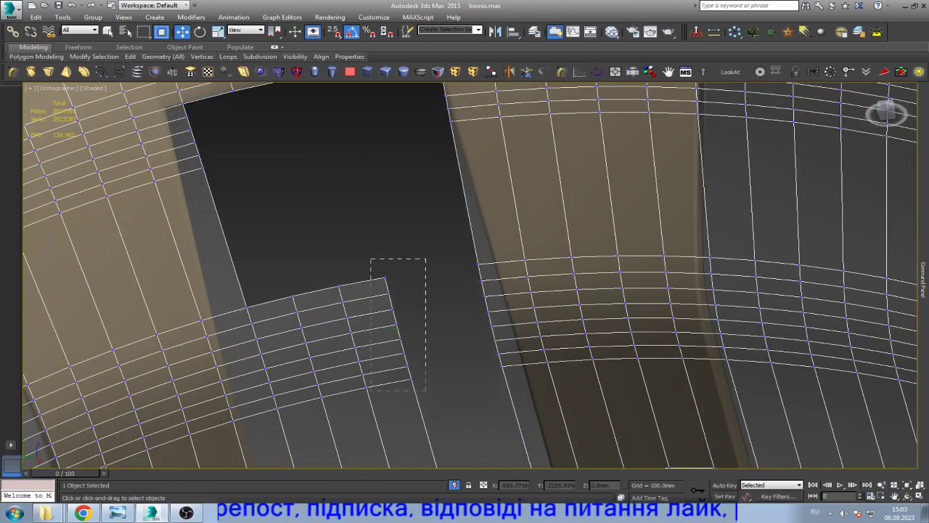
key(Delete)
drag(331, 276, 378, 367)
drag(286, 288, 349, 394)
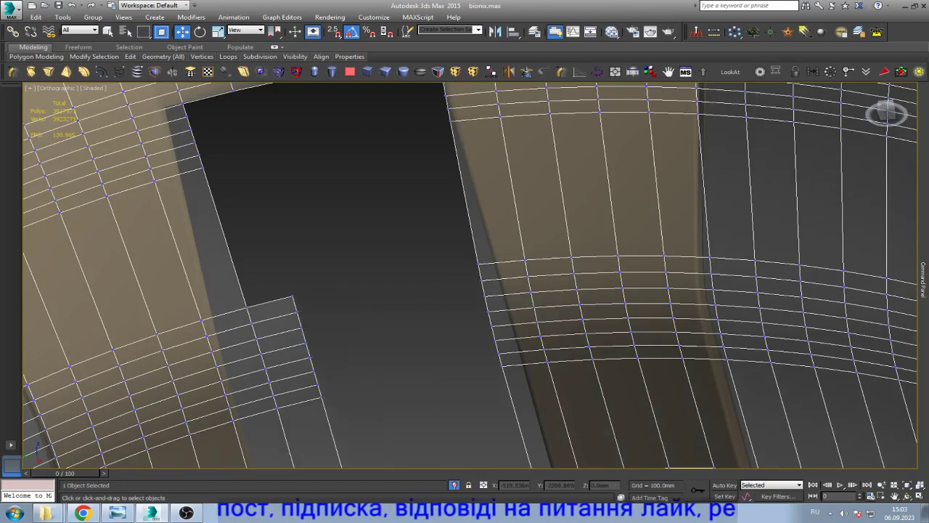
key(Delete)
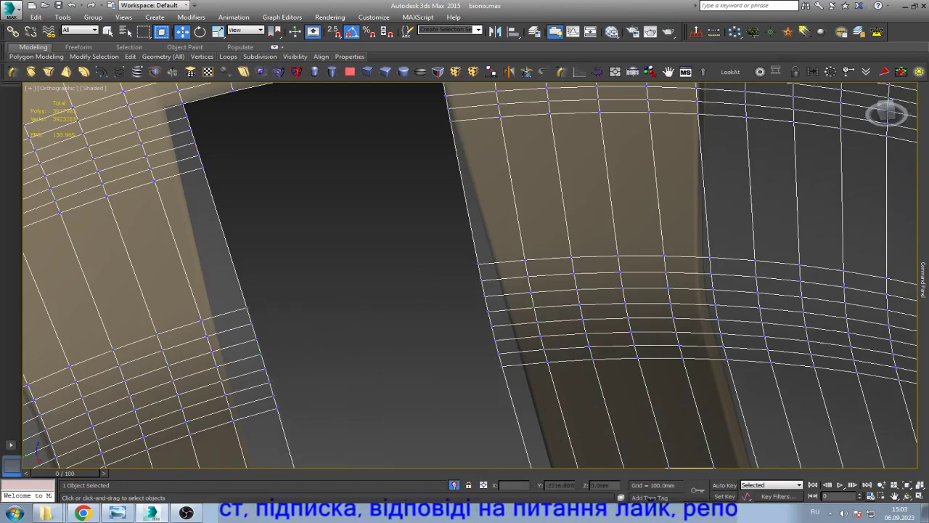
scroll(470, 275, down, 10)
scroll(346, 233, up, 5)
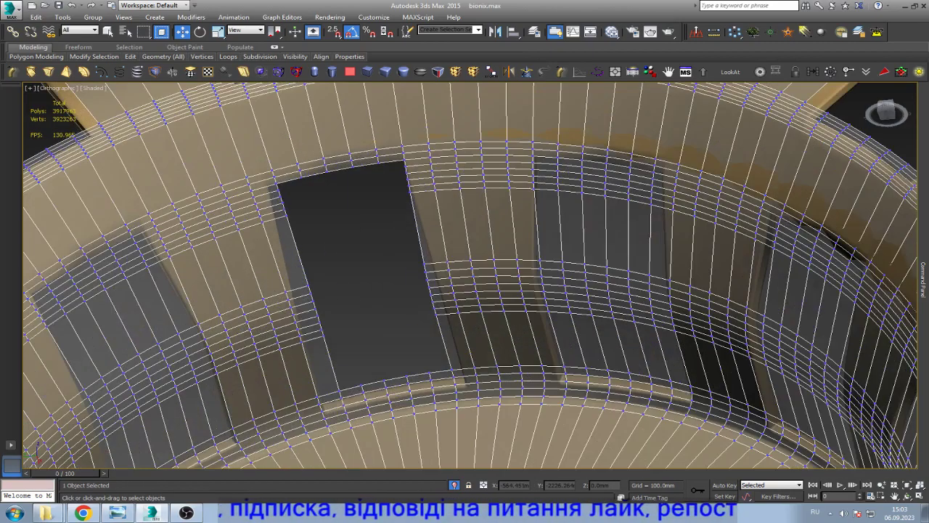
scroll(384, 244, down, 3)
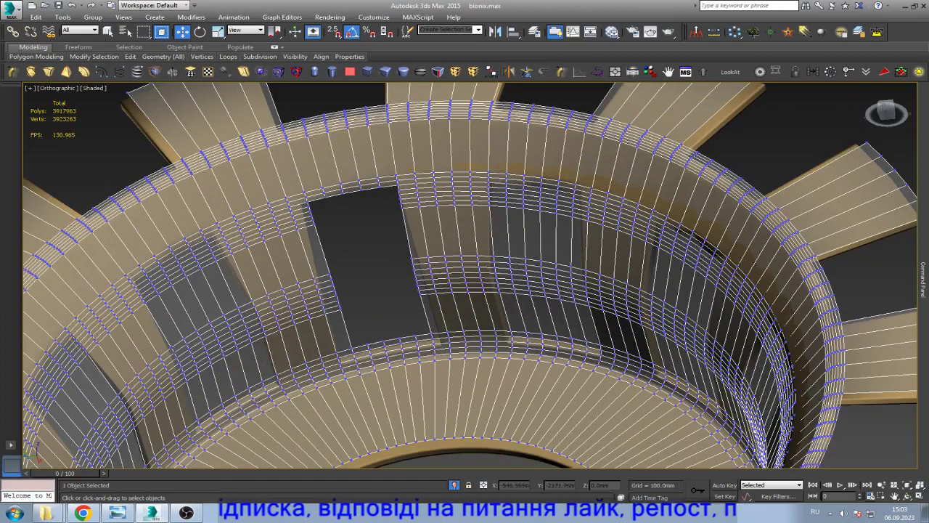
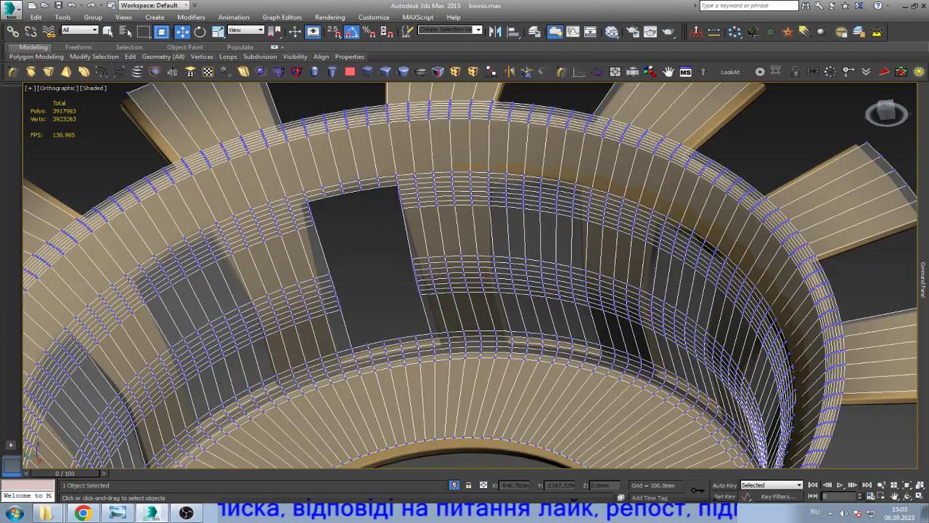
- In the Left view, zoom in on the opening and delete a stray vertex beside it
key(l)
scroll(444, 236, up, 3)
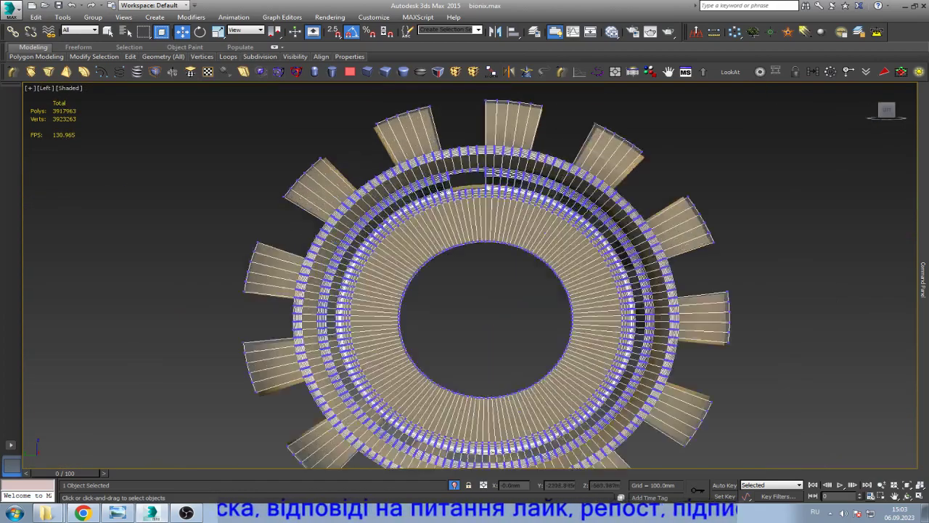
scroll(429, 180, up, 3)
scroll(430, 180, up, 3)
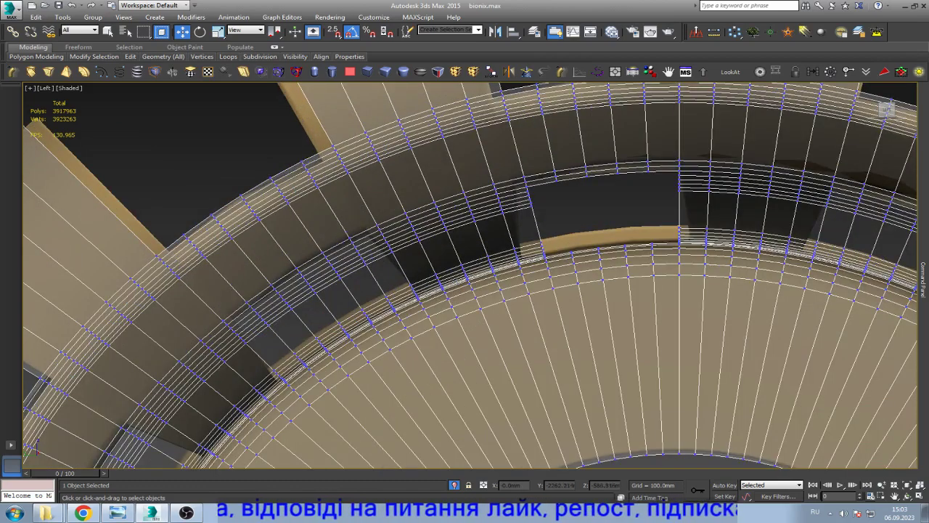
scroll(306, 253, up, 2)
scroll(307, 254, up, 2)
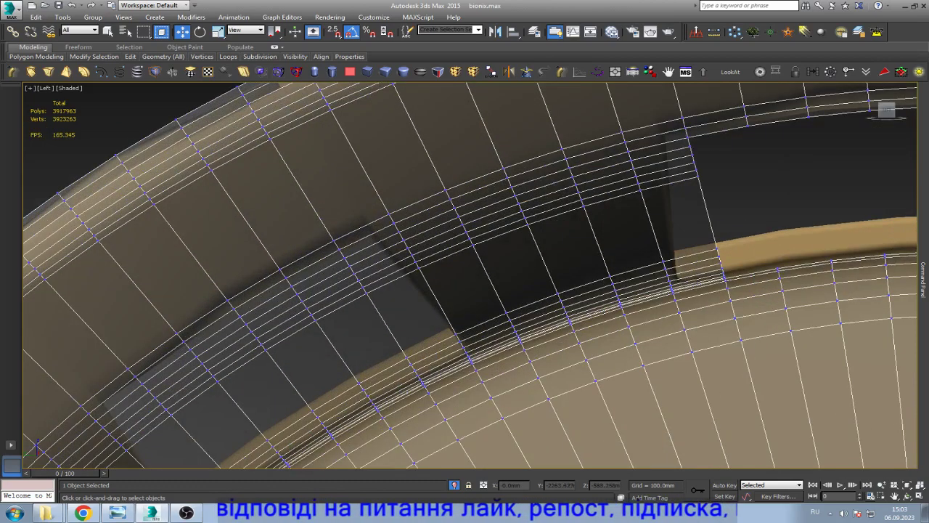
drag(342, 266, 372, 310)
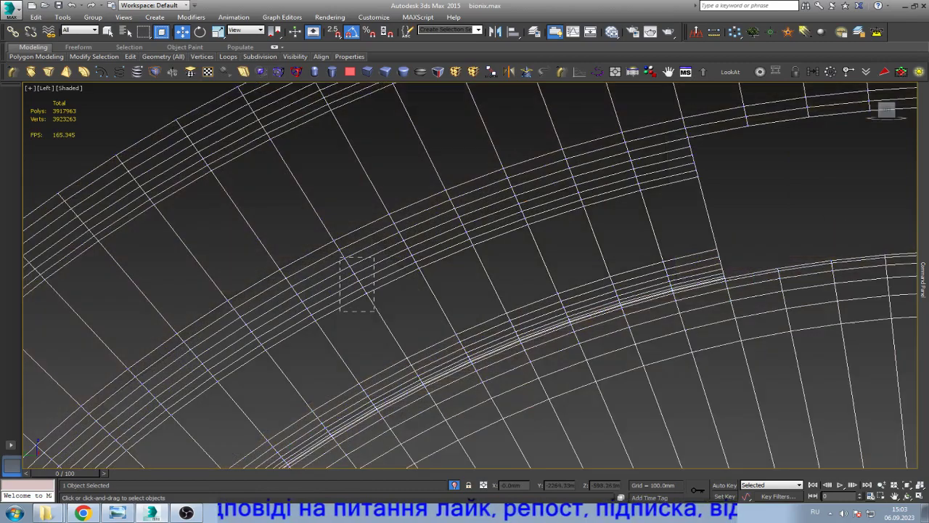
key(Delete)
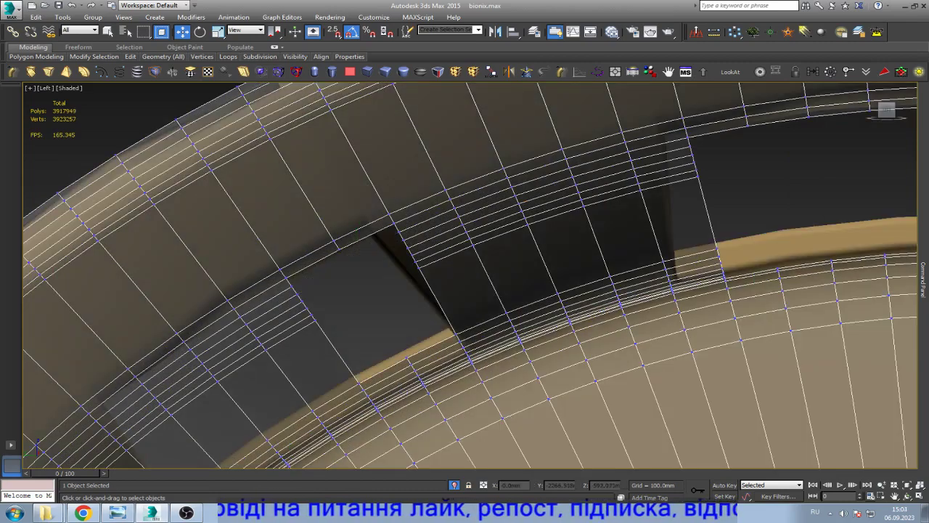
- Select the leftover vertices over the hole and along the opening's edge, and adjust them
scroll(279, 320, up, 2)
scroll(280, 319, up, 2)
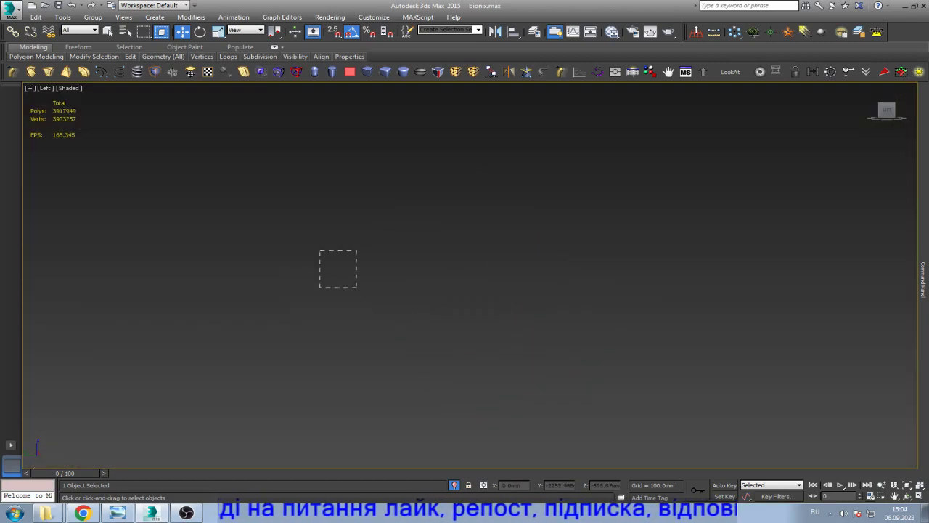
drag(320, 250, 394, 338)
scroll(394, 338, down, 1)
scroll(394, 339, down, 1)
scroll(404, 265, up, 3)
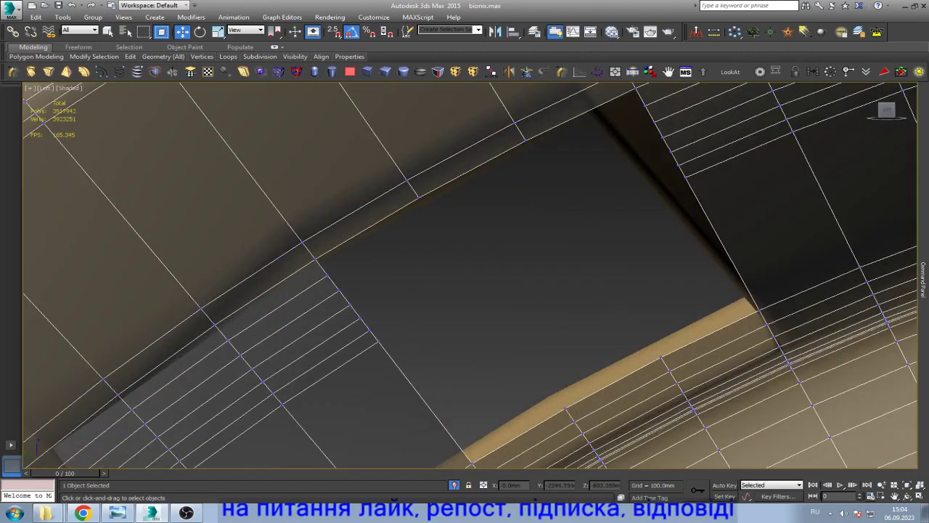
scroll(410, 302, down, 1)
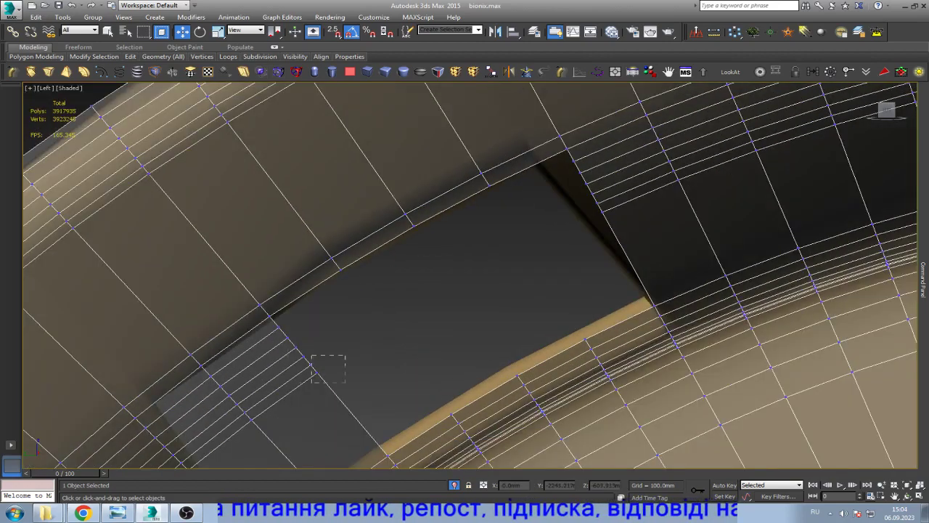
drag(312, 382, 345, 322)
scroll(332, 318, up, 2)
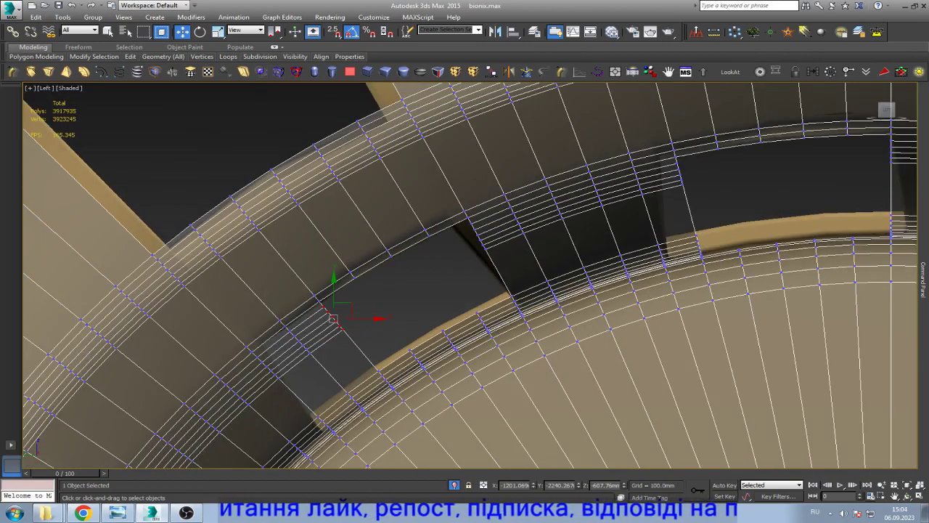
shift+drag(333, 318, 450, 247)
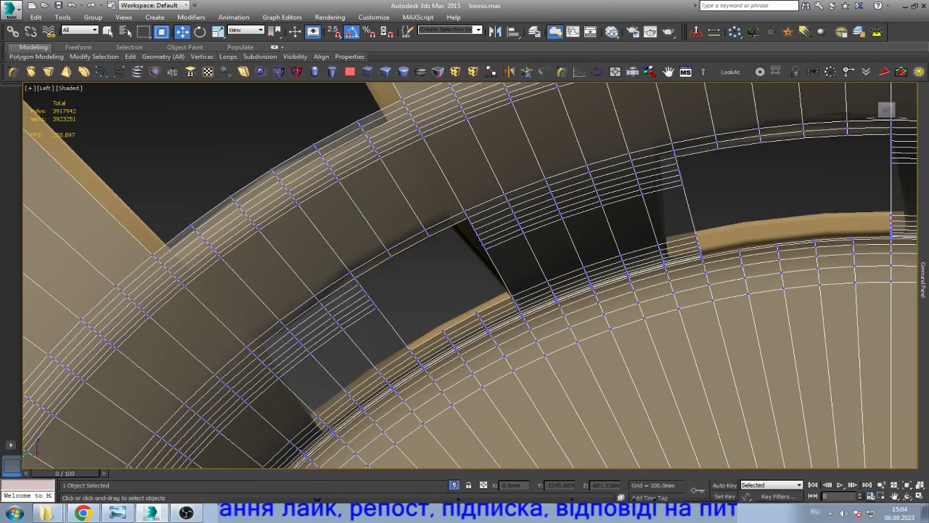
- Delete the leftover vertex at the opening's corner along with its faces
scroll(450, 250, up, 1)
scroll(449, 250, up, 1)
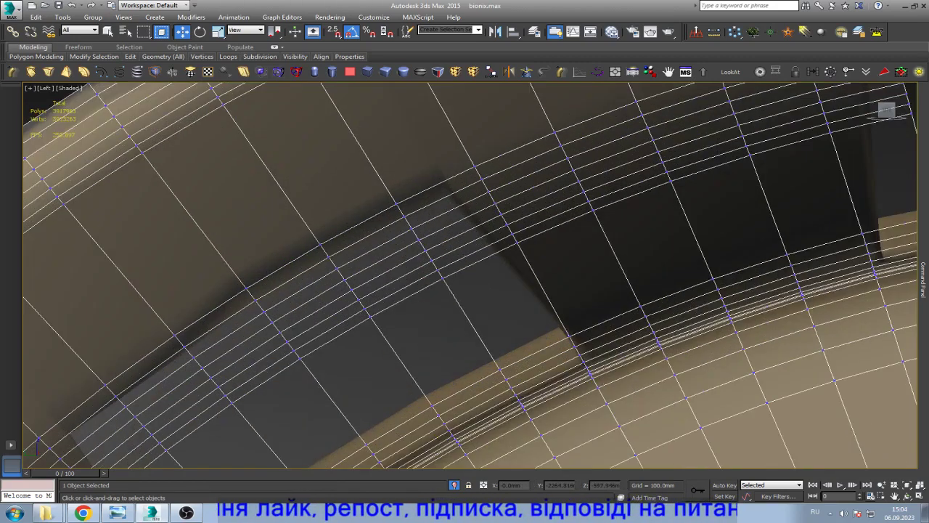
click(431, 259)
key(Delete)
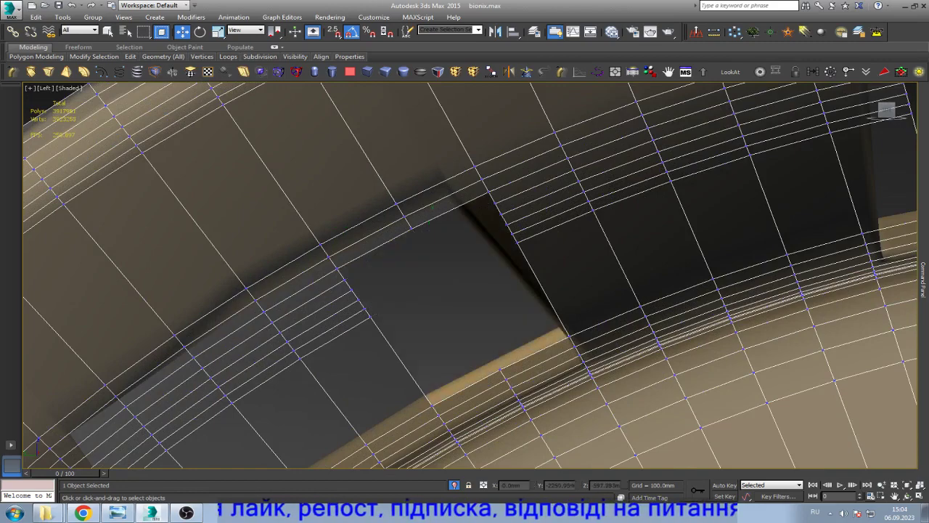
- Select the remaining stray vertices around the hole
mouse_move(396, 325)
mouse_down()
mouse_move(342, 265)
mouse_move(303, 295)
mouse_up()
scroll(436, 240, down, 1)
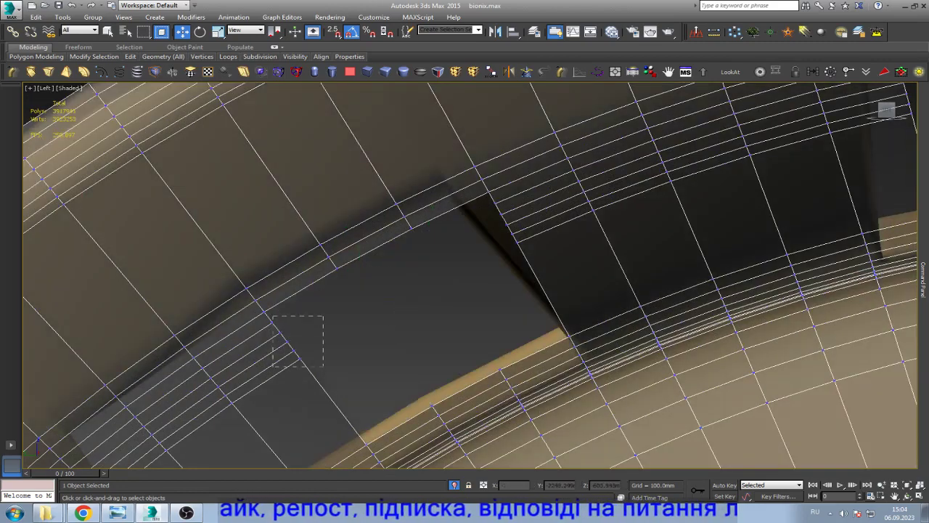
drag(325, 368, 257, 306)
scroll(304, 341, up, 1)
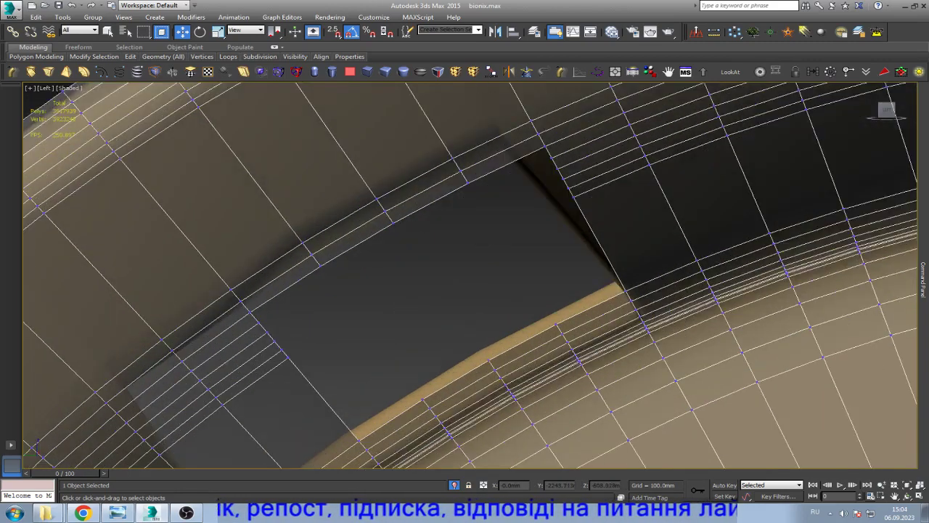
scroll(305, 341, up, 1)
drag(305, 363, 234, 302)
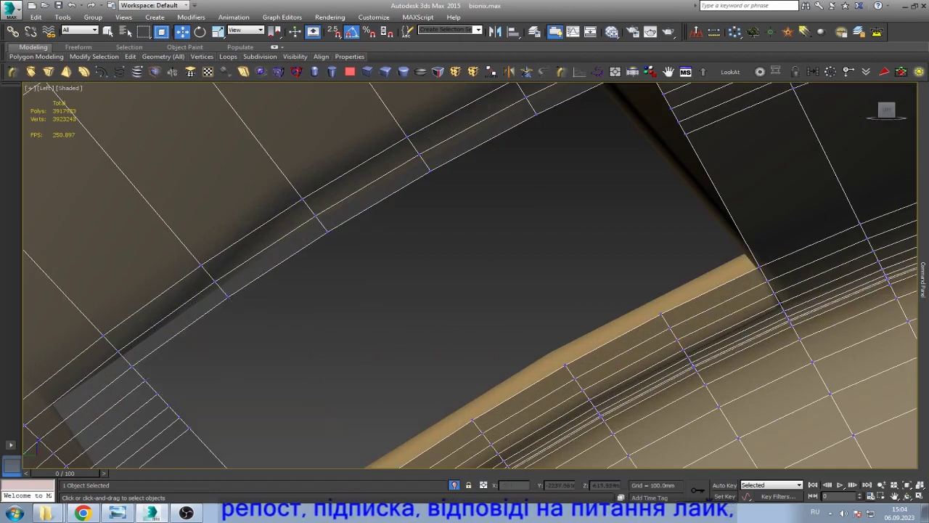
scroll(265, 332, down, 2)
scroll(350, 317, down, 1)
- Delete the selected stray vertices and the leftover vertices at the ledge corner
key(BackSpace)
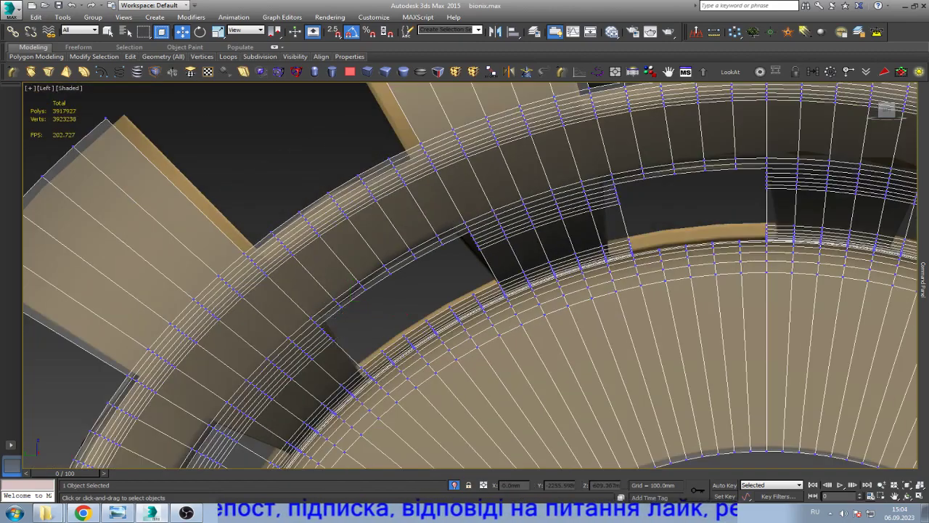
scroll(610, 232, up, 2)
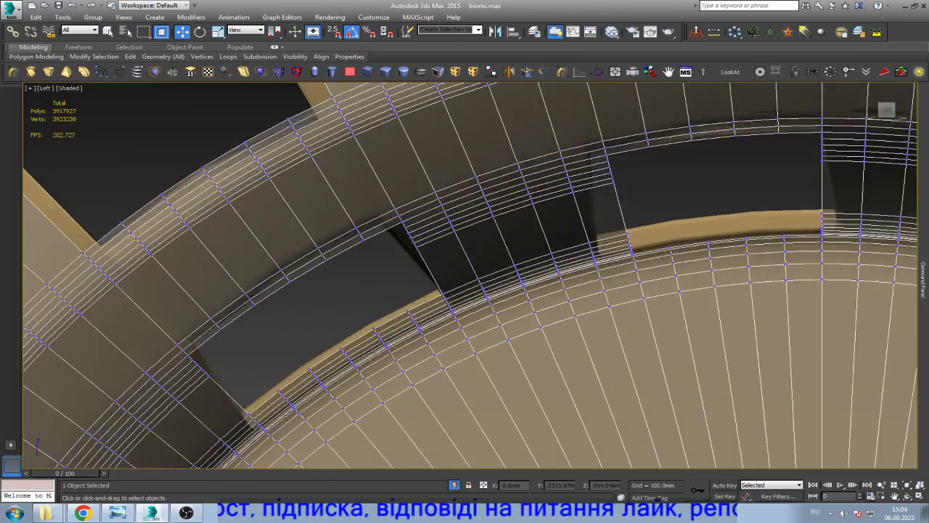
scroll(609, 233, up, 2)
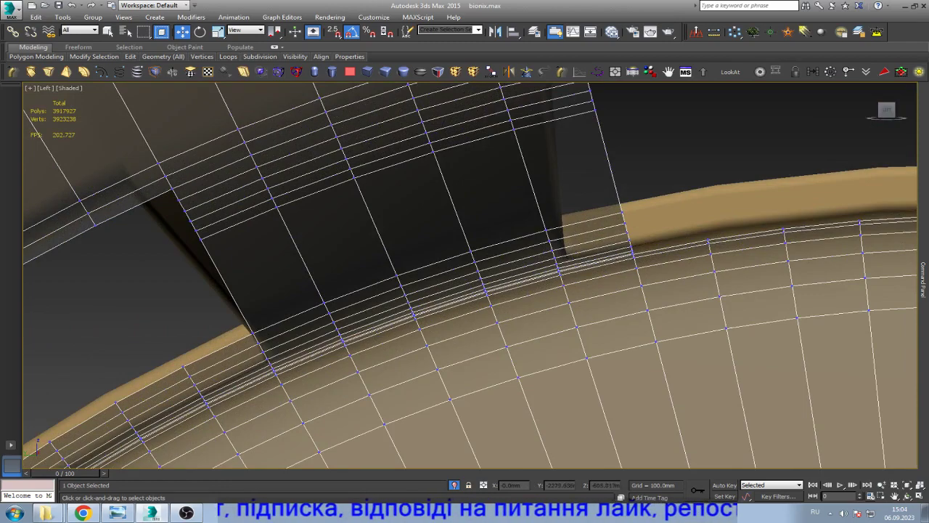
scroll(232, 402, up, 2)
scroll(138, 341, down, 2)
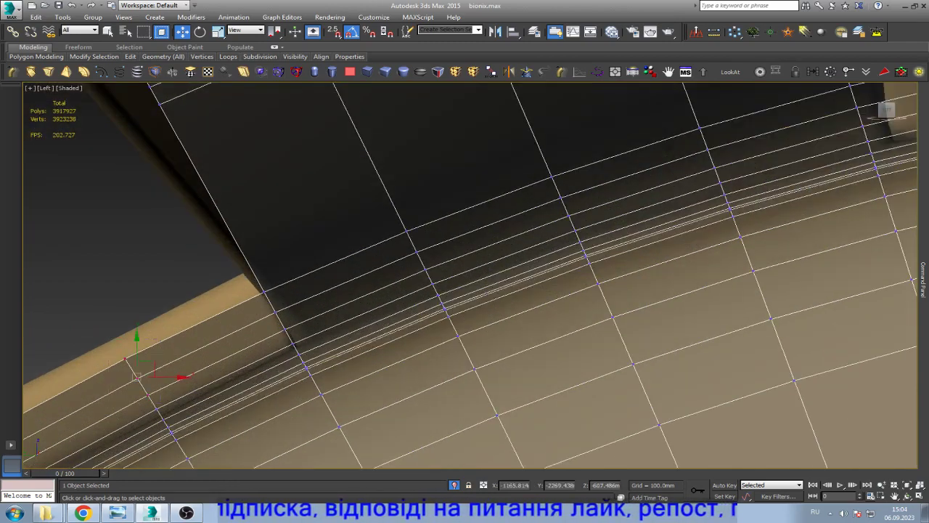
scroll(213, 328, up, 2)
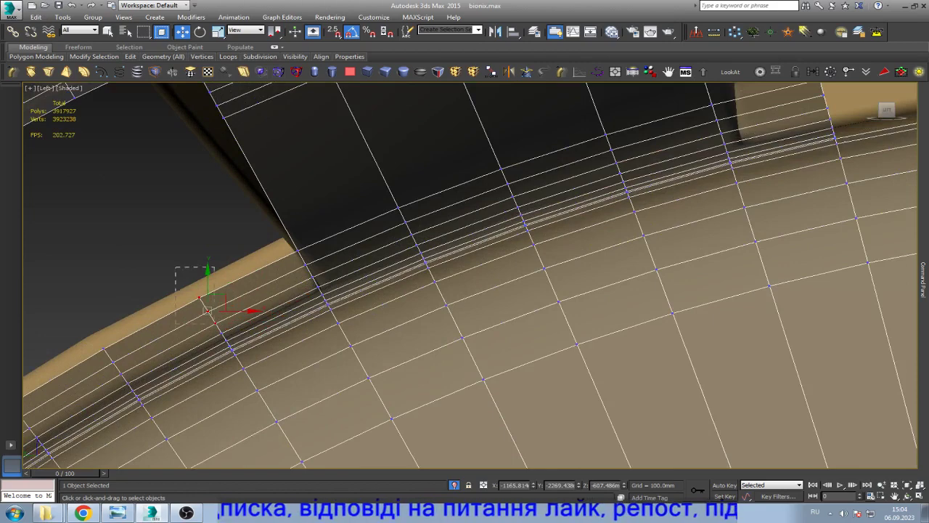
key(BackSpace)
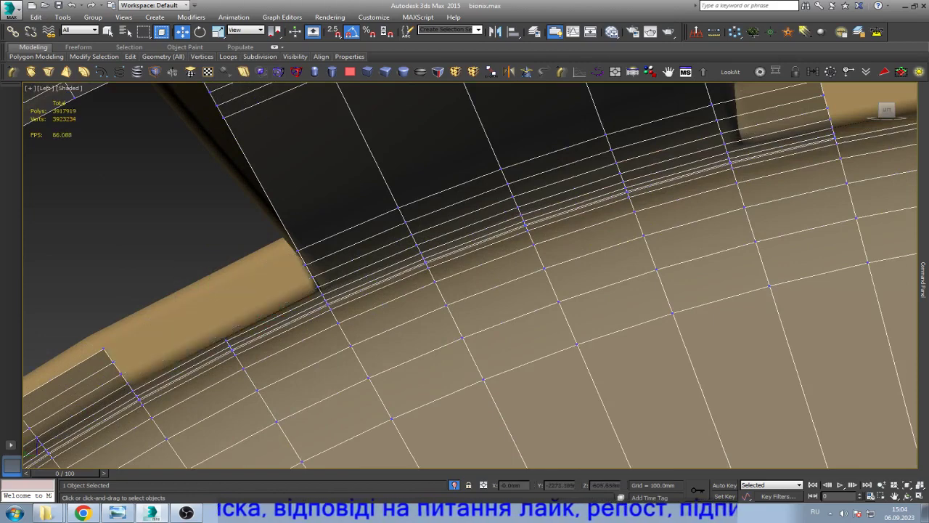
scroll(217, 320, up, 3)
key(BackSpace)
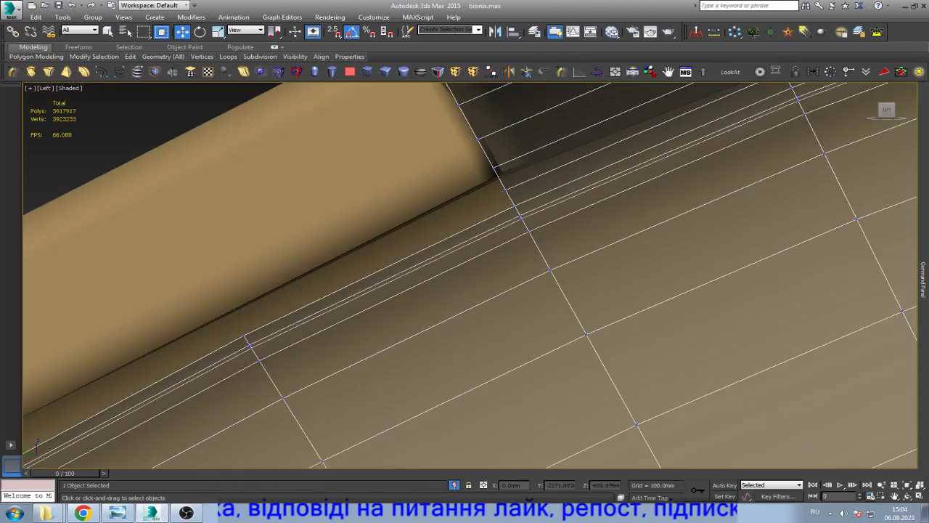
- Remove the corner vertex with its attached faces and a small patch of stray faces
scroll(470, 276, down, 3)
scroll(471, 276, down, 1)
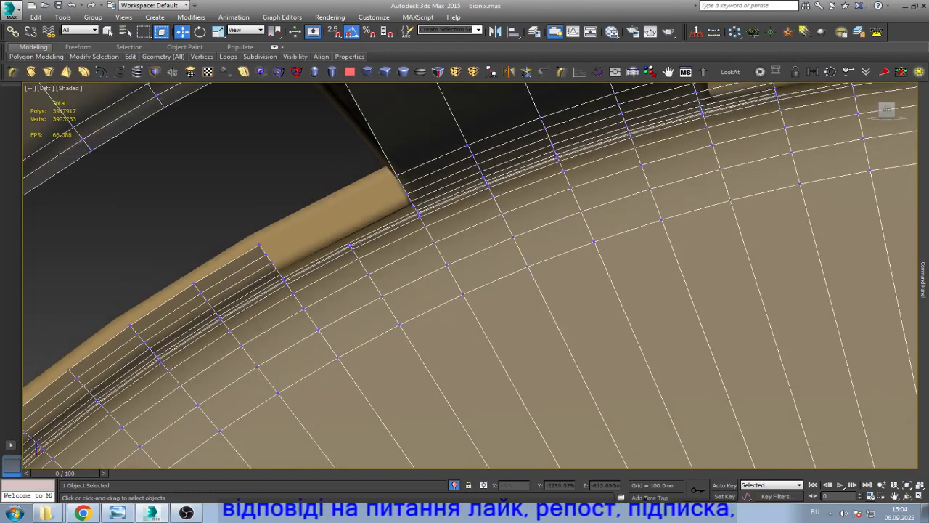
scroll(470, 276, up, 4)
scroll(378, 217, down, 2)
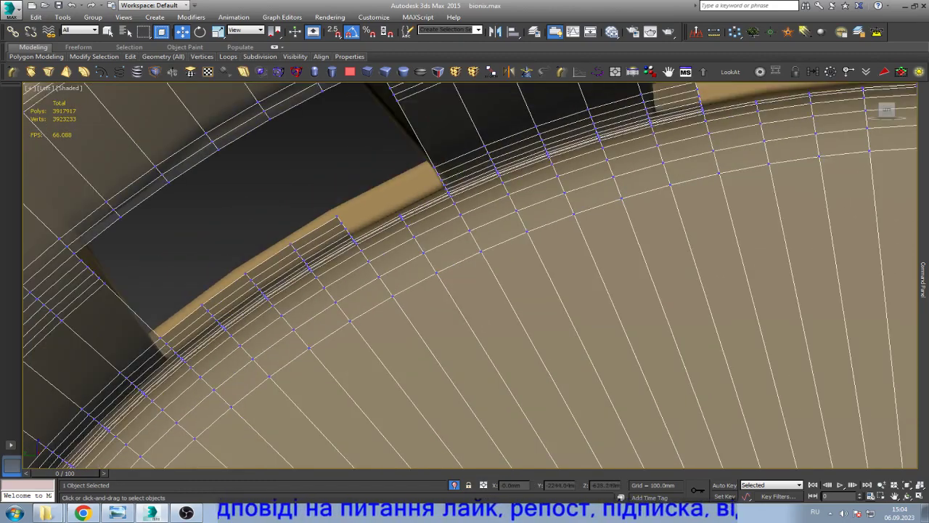
scroll(464, 276, up, 5)
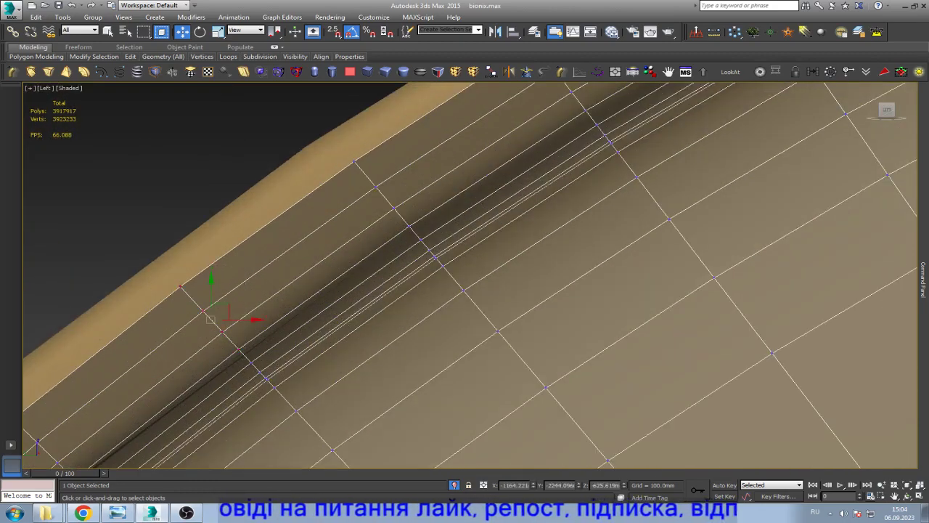
scroll(465, 275, down, 2)
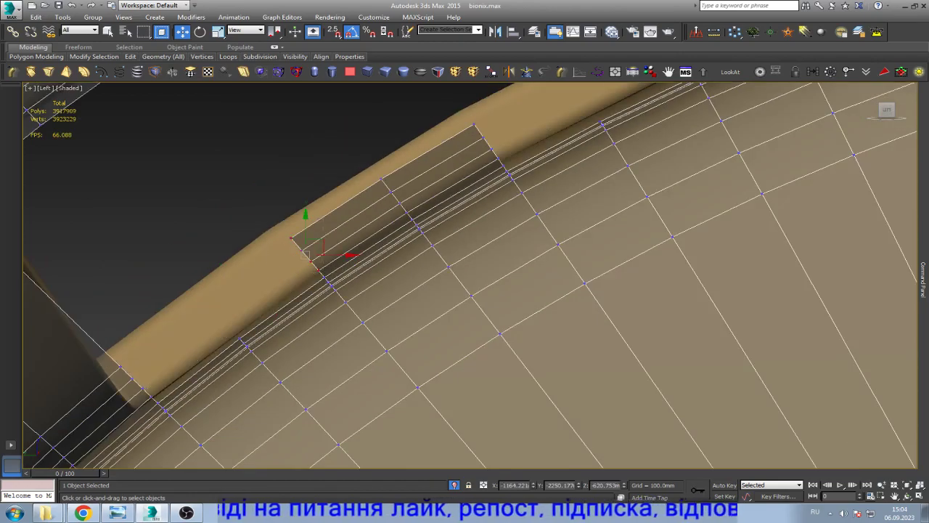
key(Delete)
drag(413, 212, 360, 171)
scroll(361, 171, down, 3)
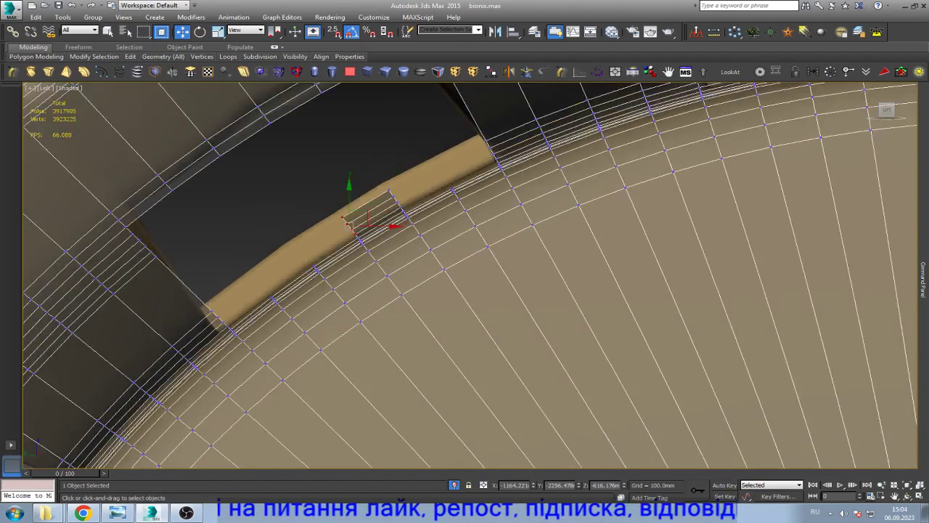
scroll(361, 171, up, 3)
key(Delete)
- Delete three more stray vertices along the ring's ledge edge
scroll(464, 276, down, 2)
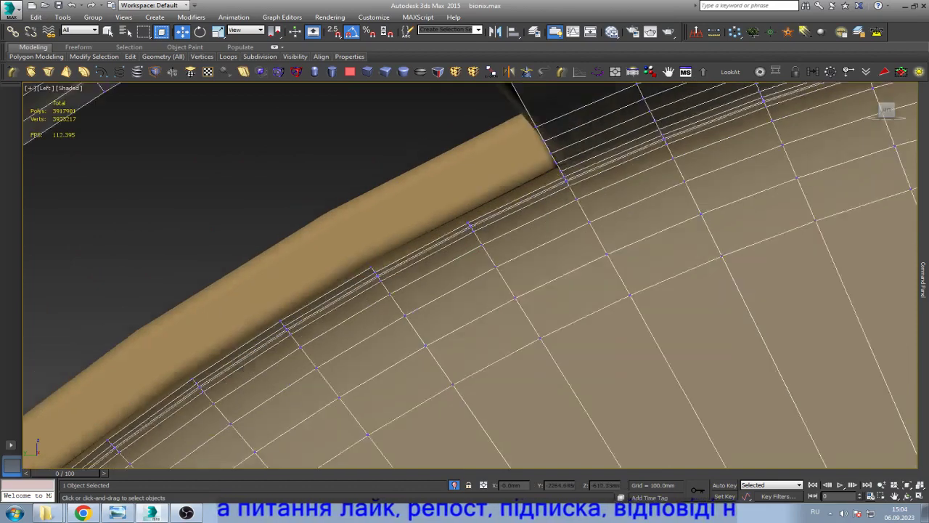
scroll(465, 275, down, 1)
scroll(465, 276, up, 4)
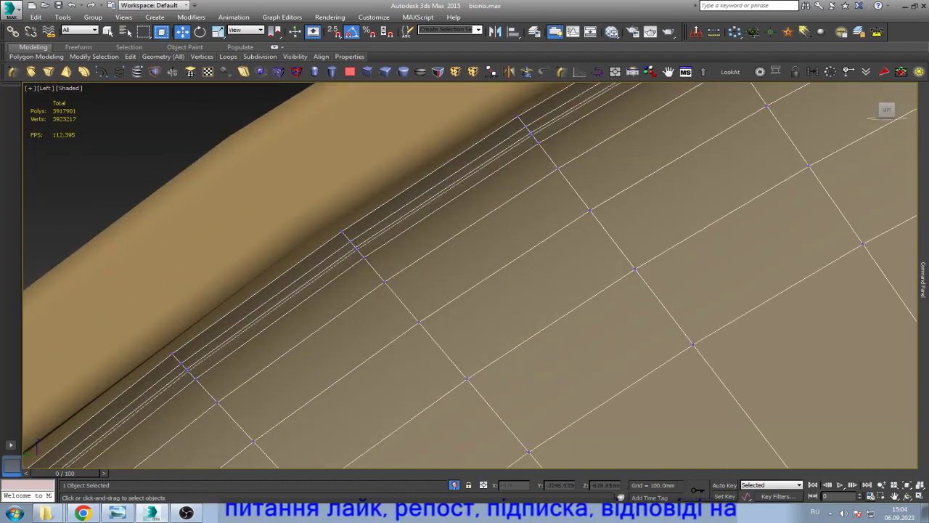
click(172, 354)
key(Delete)
click(342, 229)
scroll(342, 229, down, 2)
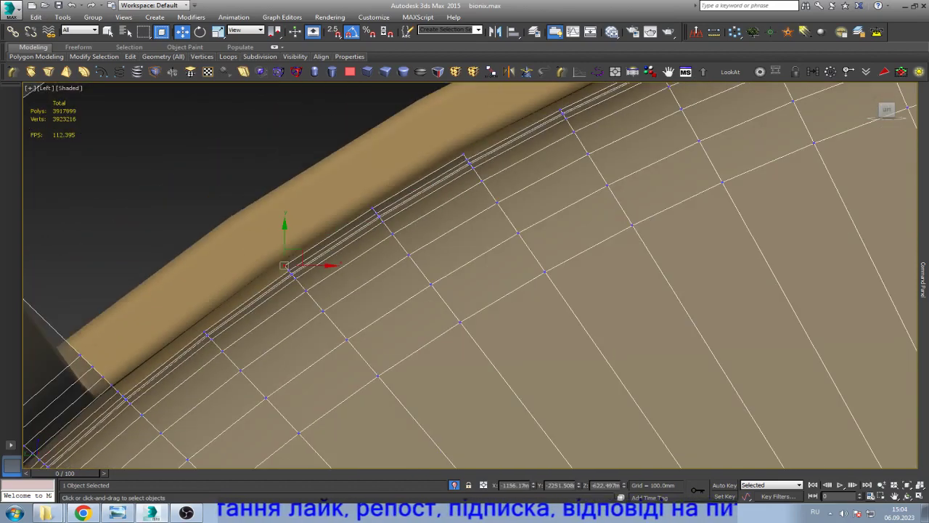
scroll(429, 183, up, 2)
key(Delete)
click(473, 140)
key(Delete)
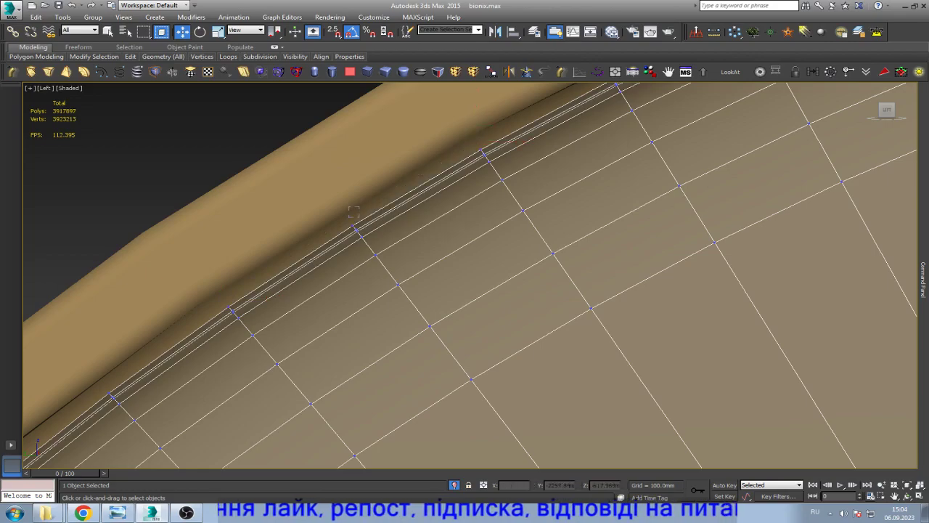
- Zoom out to view the whole ring
scroll(471, 276, down, 3)
scroll(470, 276, down, 3)
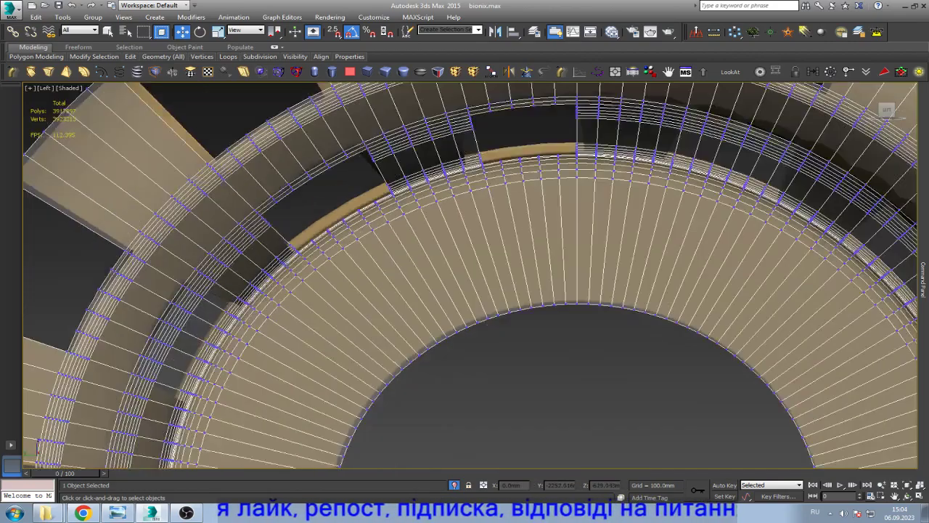
scroll(470, 275, down, 2)
- Delete the three grey polygon strips crossing the first ring opening, then save the scene
click(907, 496)
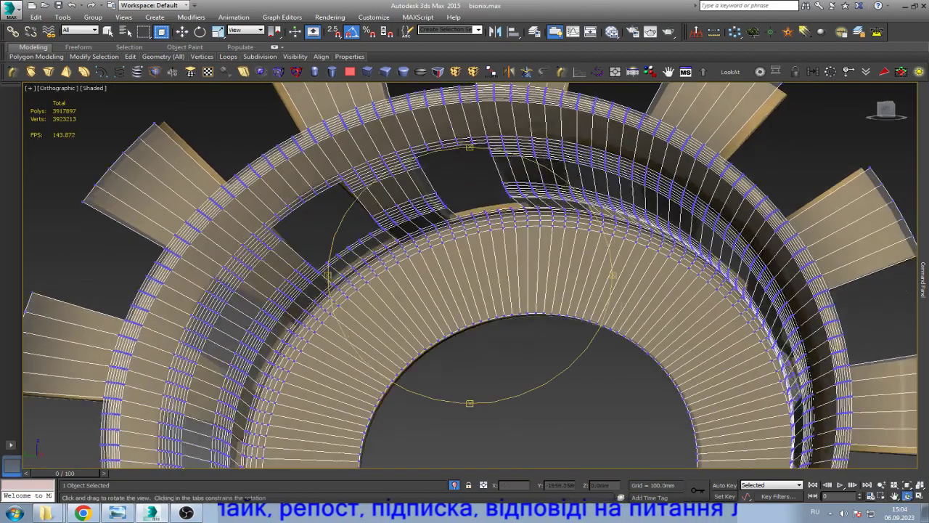
drag(508, 327, 406, 305)
scroll(406, 276, up, 5)
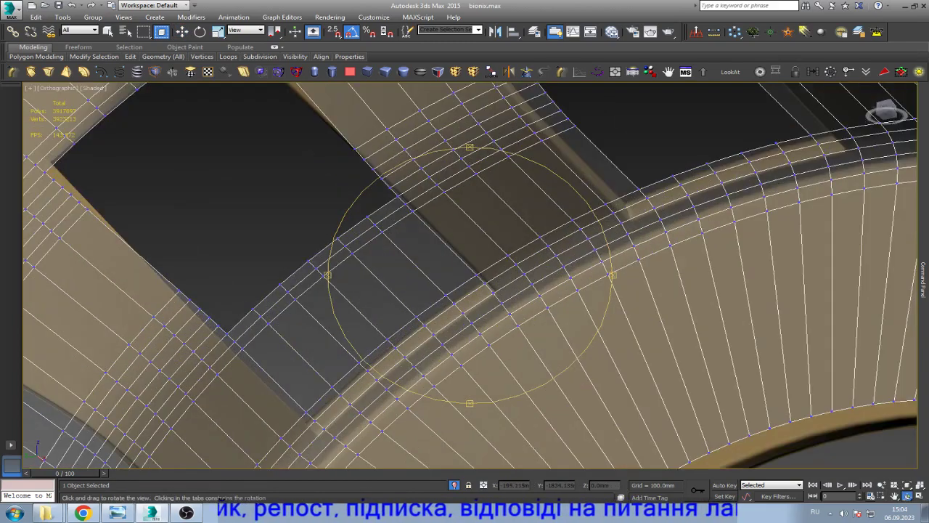
key(w)
key(Delete)
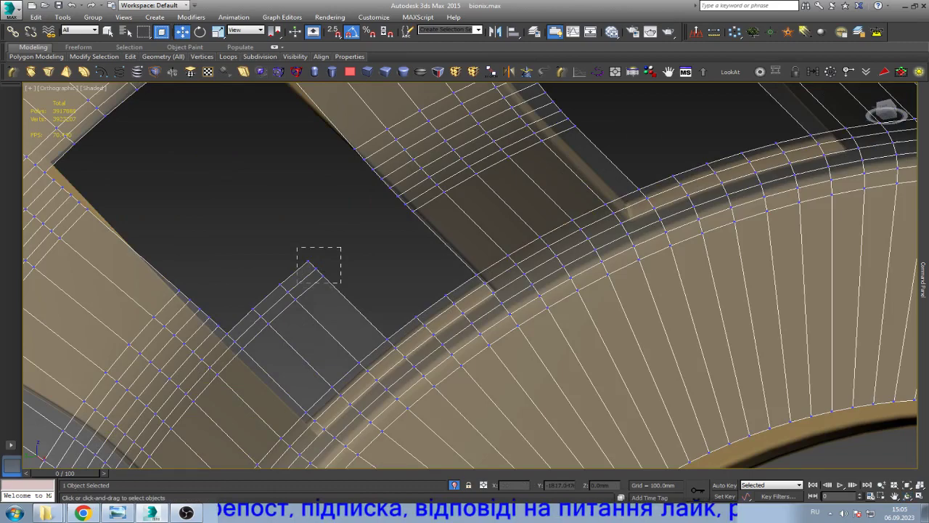
click(315, 270)
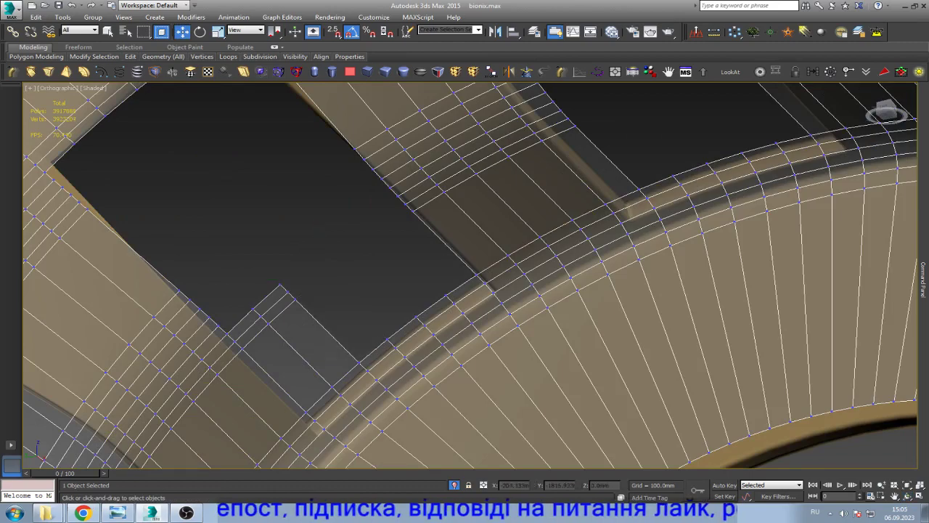
key(Delete)
click(258, 314)
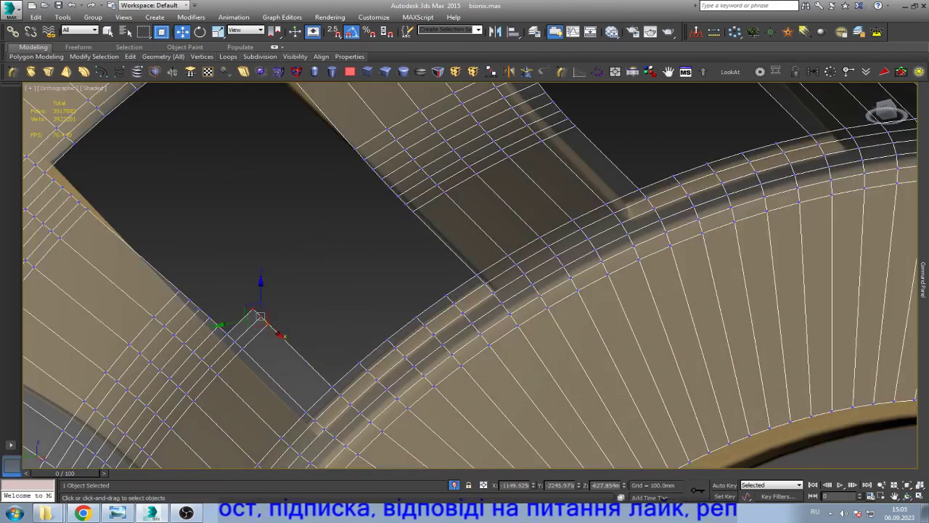
key(Delete)
scroll(258, 314, down, 3)
scroll(258, 313, down, 2)
scroll(355, 309, down, 2)
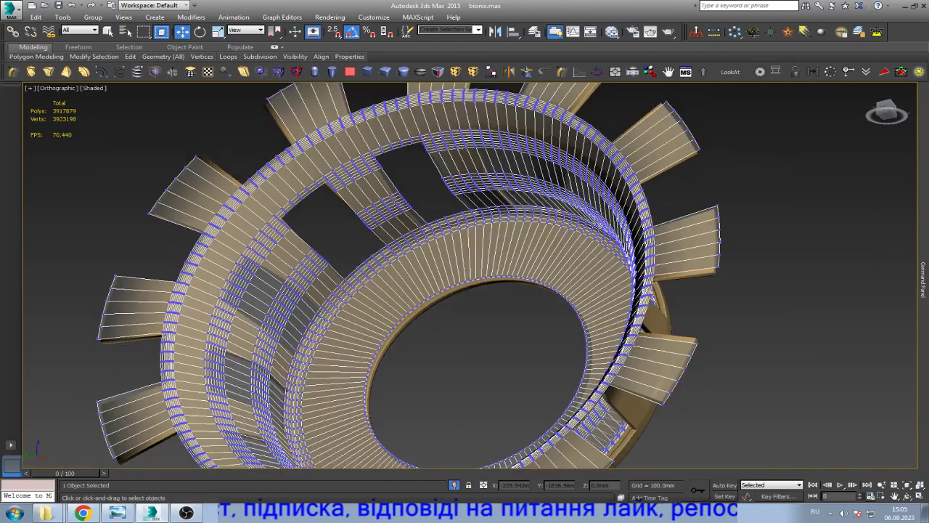
key(ctrl+s)
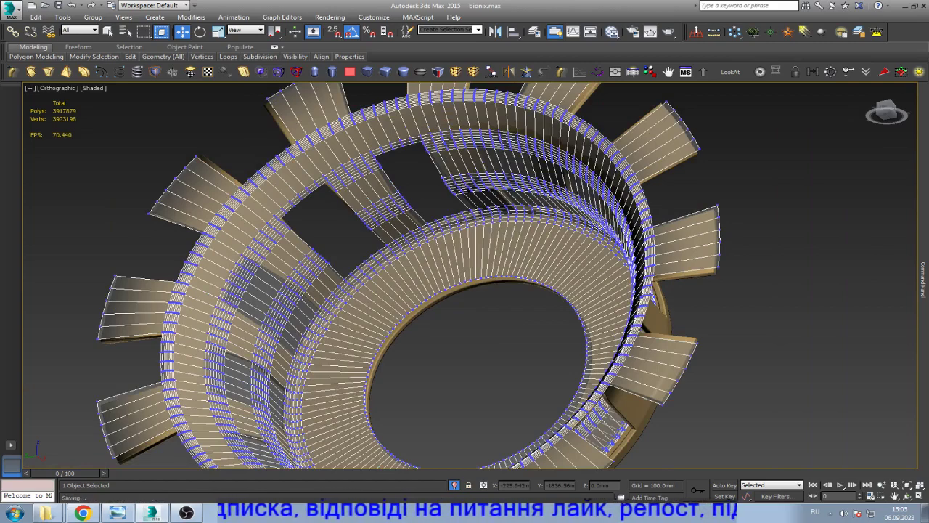
- Delete two blocks of faces in the next grey panel and the faces between them, forming one hole
scroll(360, 301, up, 3)
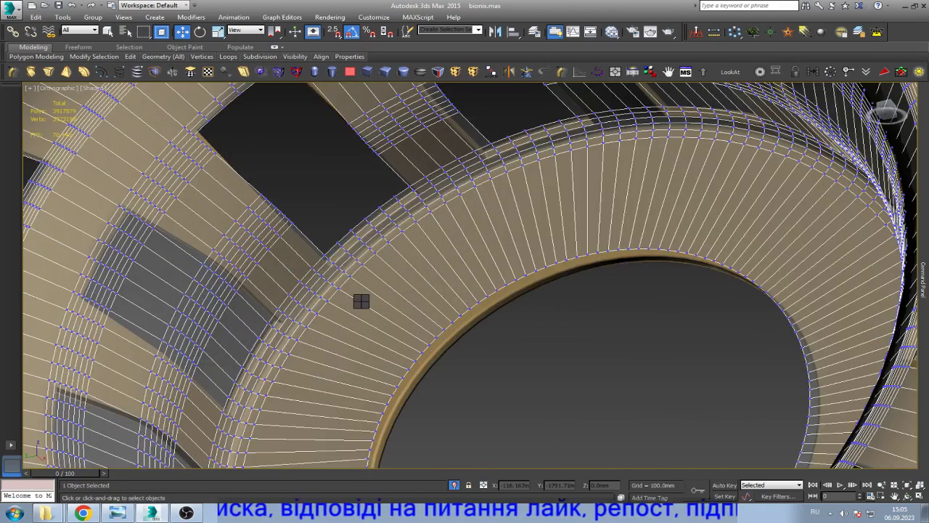
alt+middle_drag(361, 300, 406, 291)
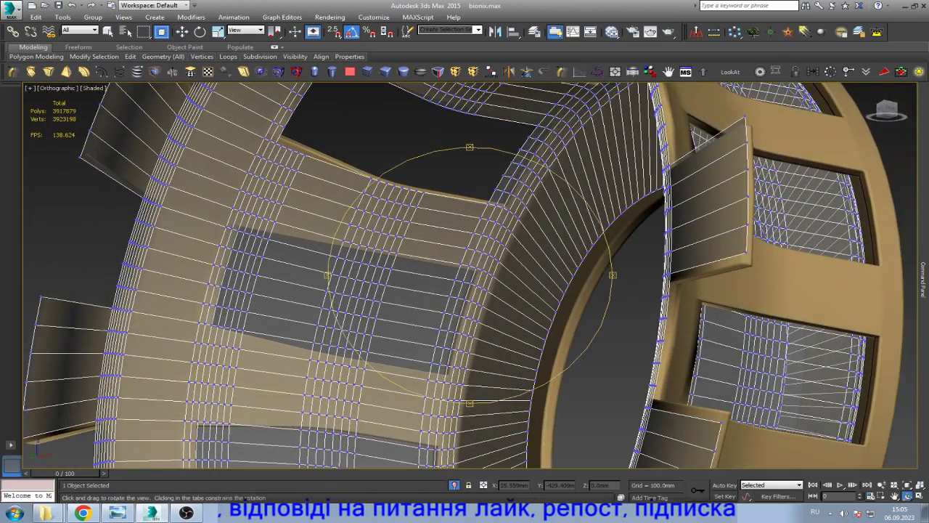
key(w)
scroll(349, 283, up, 3)
scroll(349, 283, up, 2)
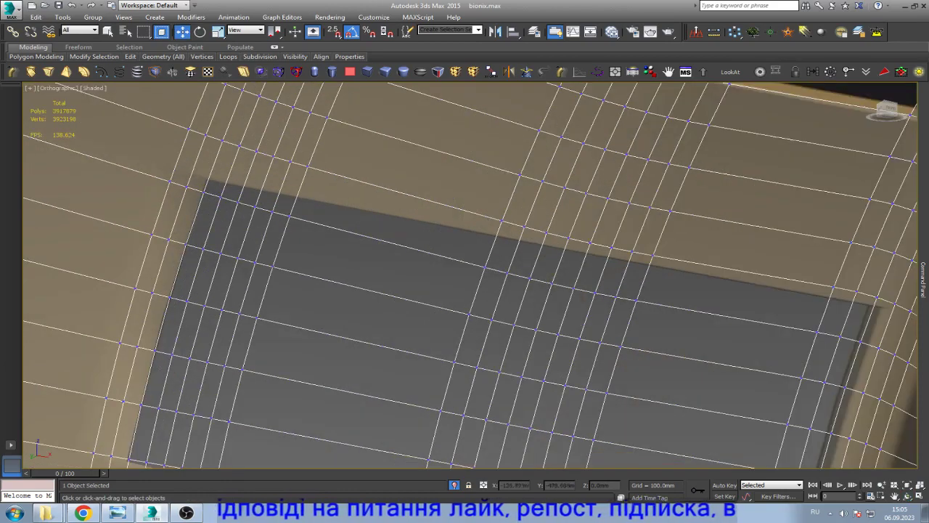
drag(202, 247, 283, 280)
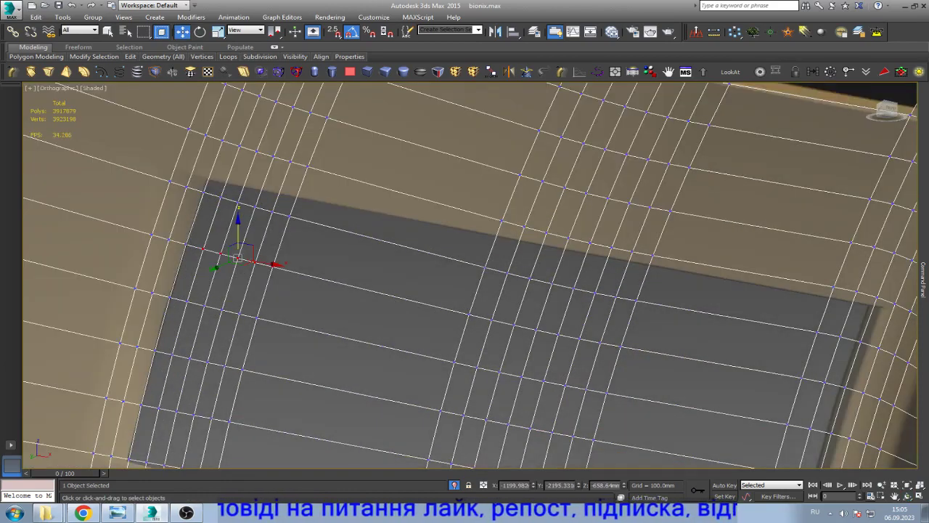
key(Delete)
scroll(380, 346, down, 2)
scroll(483, 380, up, 2)
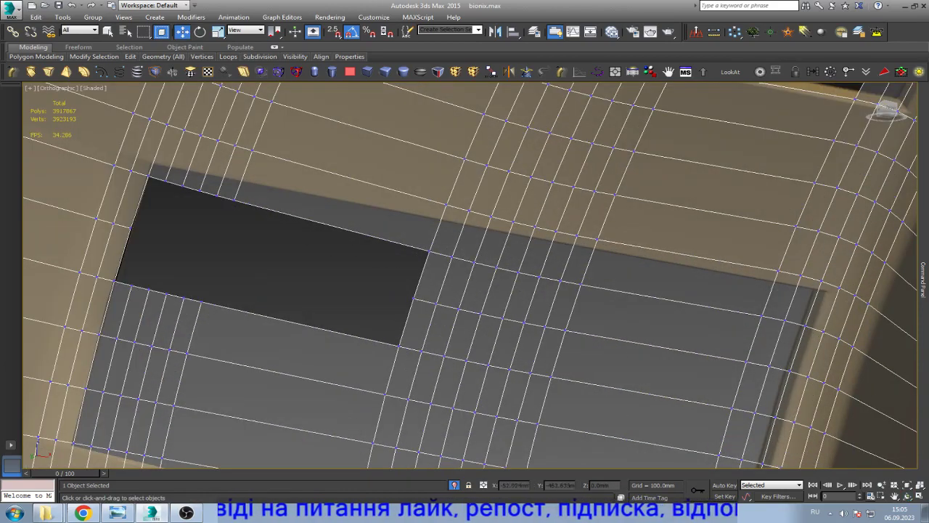
drag(516, 314, 579, 338)
key(Delete)
drag(426, 300, 511, 324)
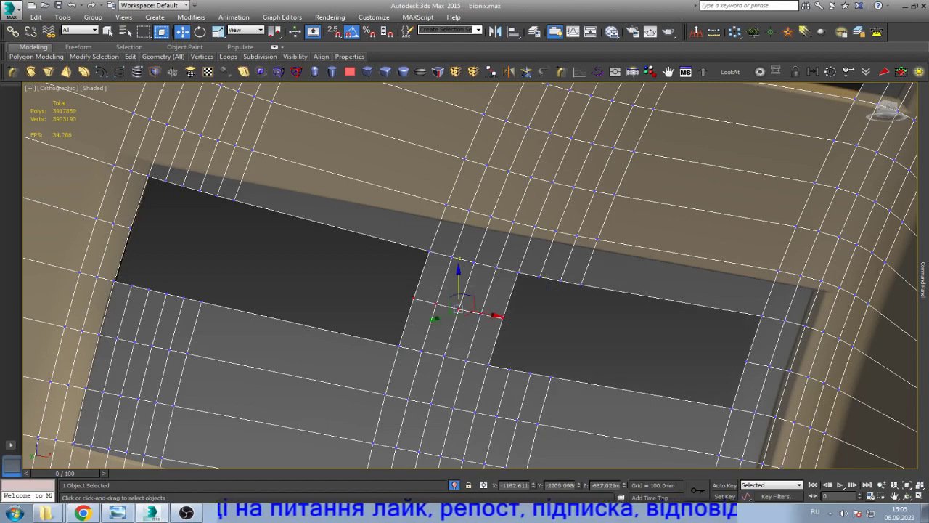
key(Delete)
- Enlarge that hole by deleting the faces at its edge and beside it
alt+middle_drag(511, 324, 435, 305)
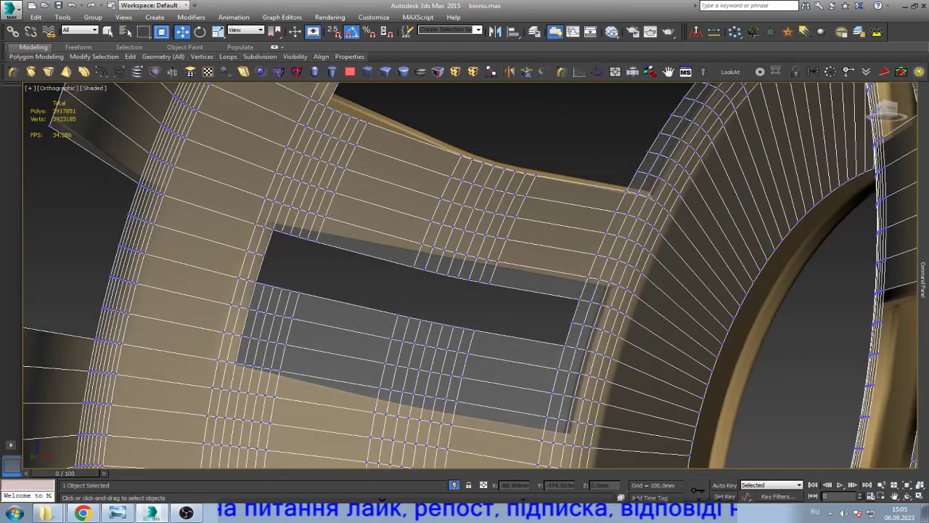
scroll(461, 360, down, 2)
scroll(461, 359, up, 3)
scroll(461, 359, up, 2)
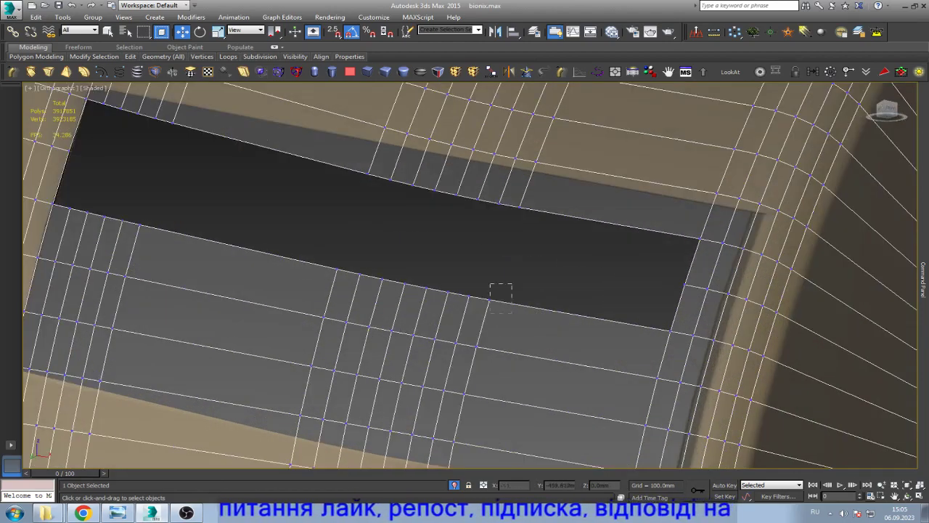
drag(490, 285, 511, 312)
key(Delete)
drag(314, 262, 461, 342)
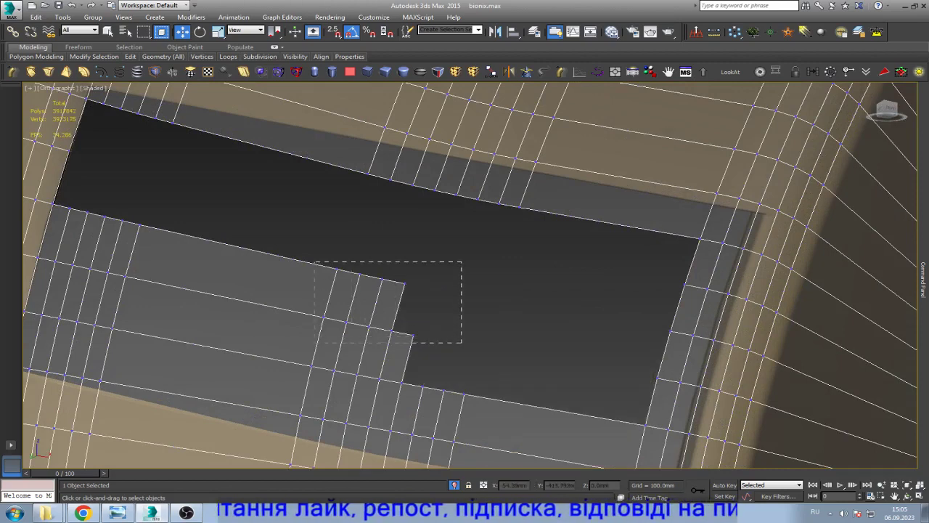
key(Delete)
scroll(461, 342, down, 2)
scroll(461, 342, up, 2)
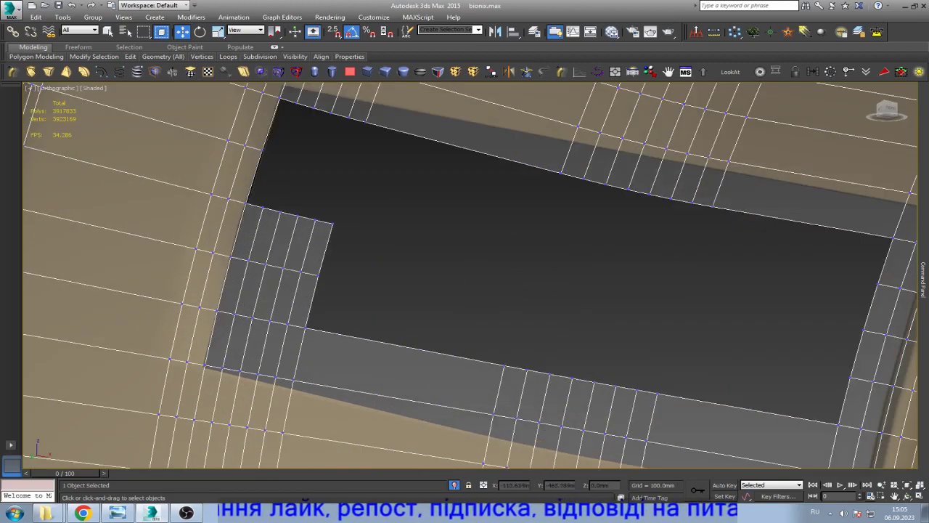
- Widen the hole further by removing faces along its edge, left strip and lower-left corner
drag(265, 192, 351, 238)
key(Delete)
drag(239, 254, 322, 274)
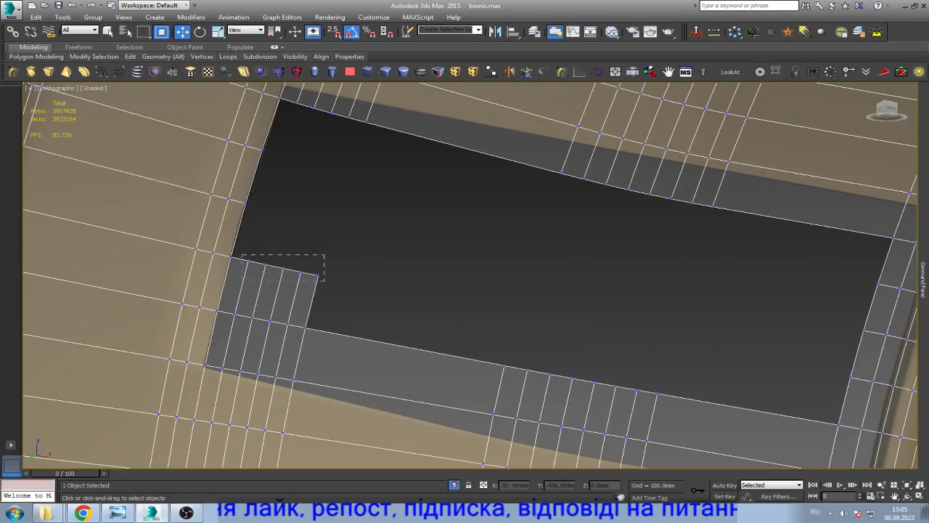
key(Delete)
drag(226, 310, 317, 339)
key(Delete)
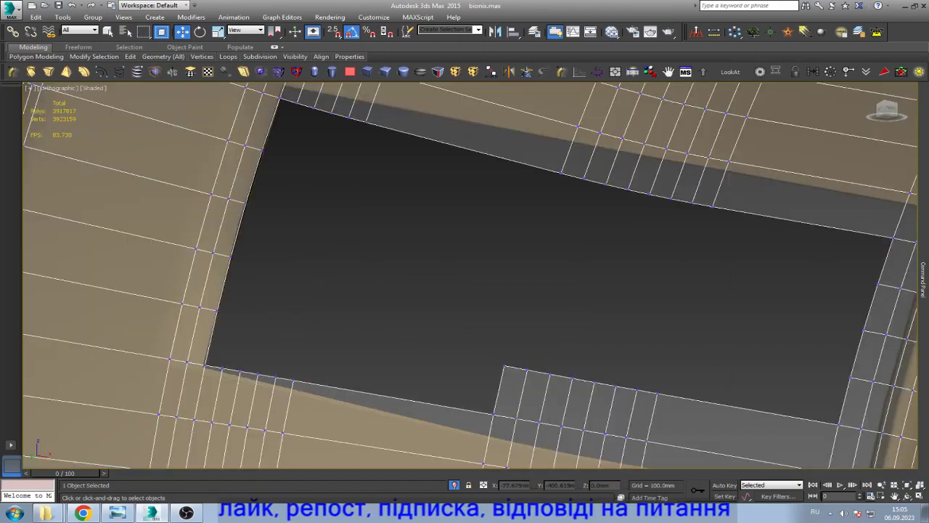
scroll(317, 338, down, 2)
scroll(563, 376, up, 2)
- Clear the remaining notch faces, toggling wireframe display to see them
drag(394, 337, 398, 342)
key(Delete)
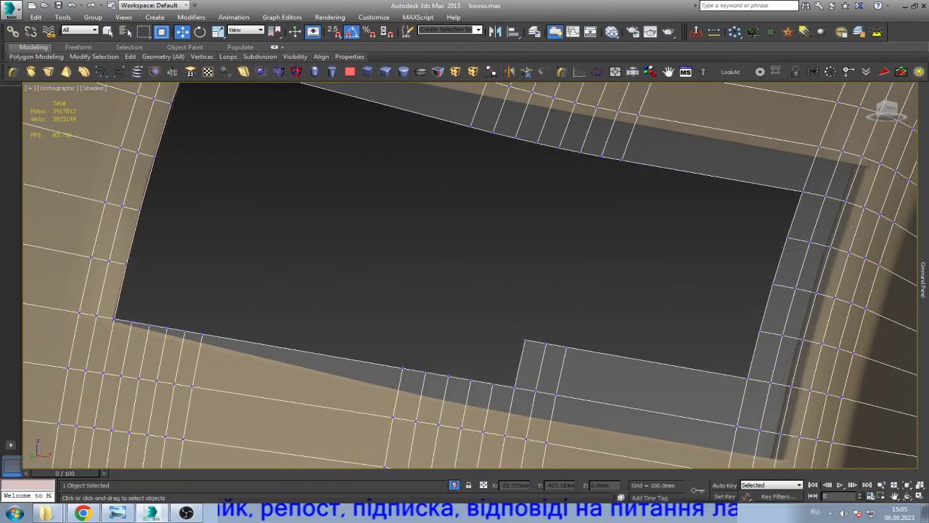
key(F3)
drag(525, 307, 601, 352)
key(F3)
key(Delete)
key(F3)
key(F3)
scroll(465, 276, down, 3)
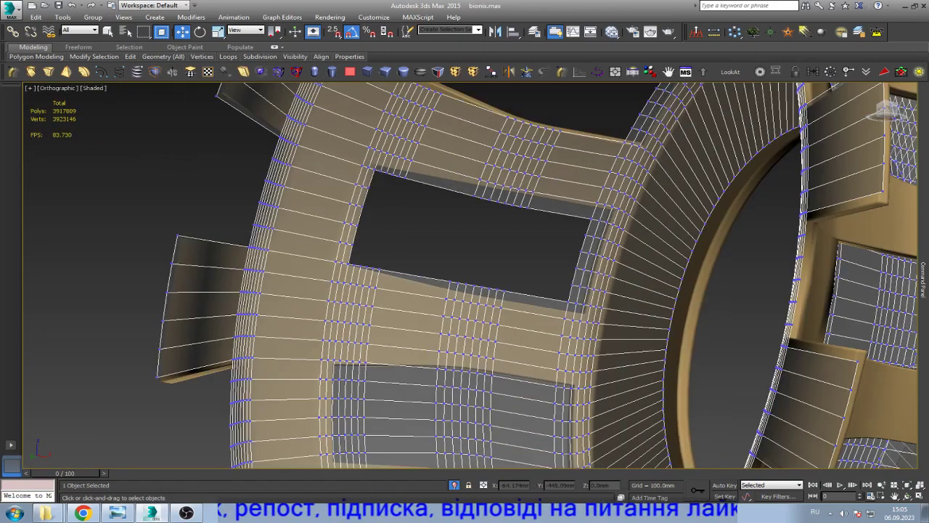
- Orbit to the next grey panel and select its faces in wireframe view
alt+middle_drag(464, 276, 552, 276)
scroll(465, 276, up, 2)
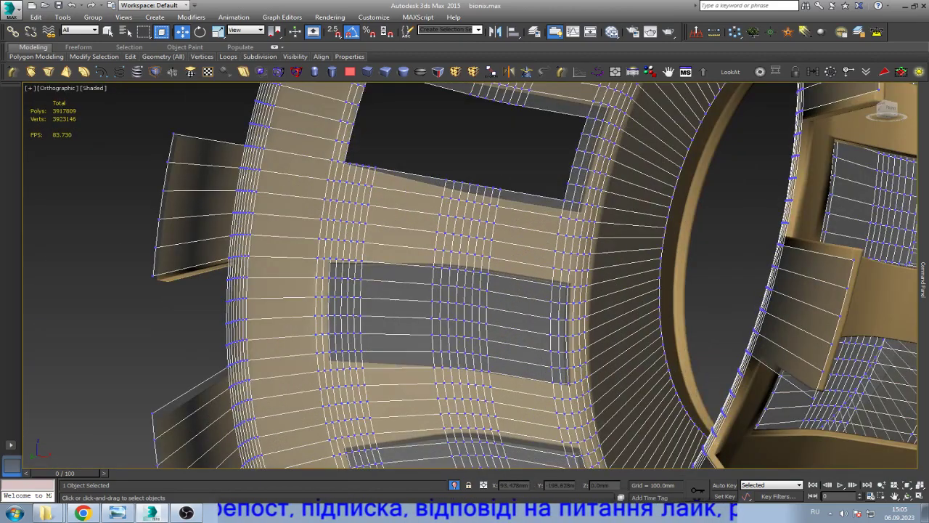
scroll(475, 330, up, 2)
scroll(464, 290, up, 2)
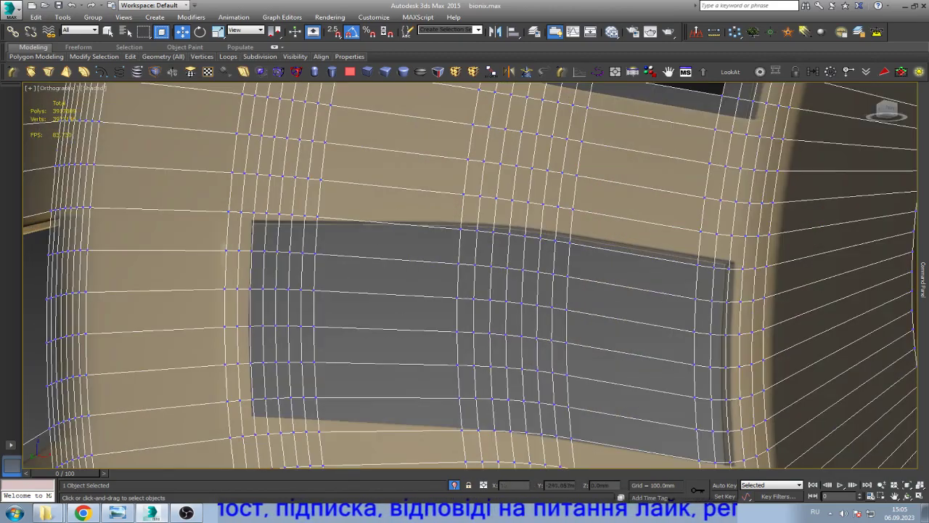
scroll(464, 290, up, 3)
key(F3)
drag(266, 241, 339, 265)
key(F3)
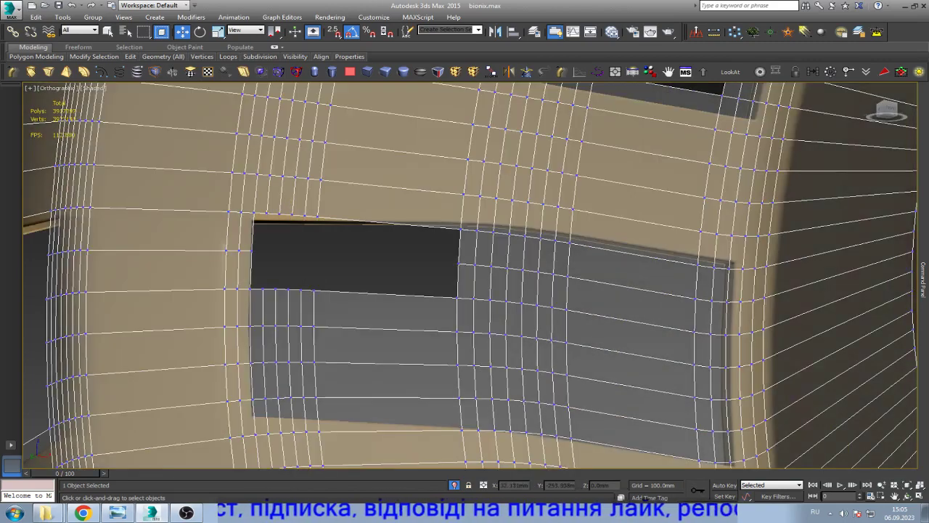
- Drag the hole's right edge wider and delete the faces surrounding the hole
drag(444, 261, 688, 277)
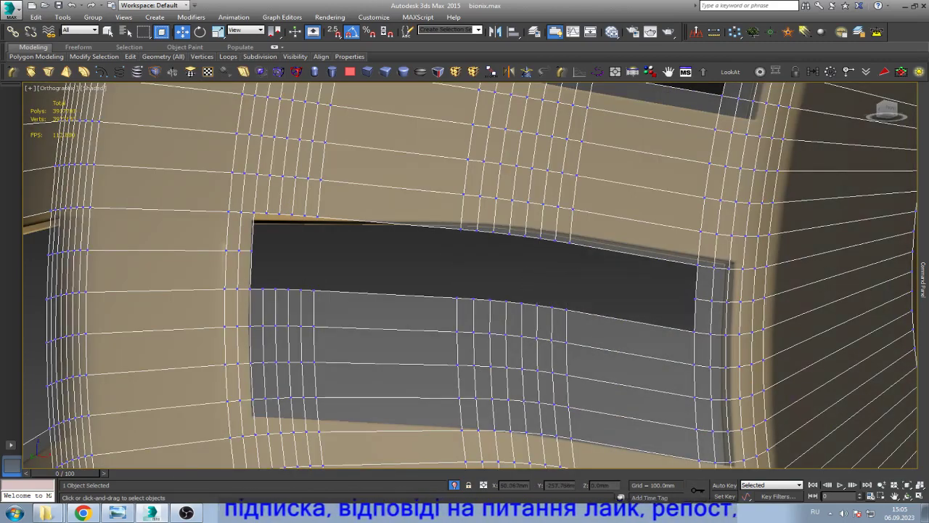
scroll(508, 290, down, 3)
scroll(508, 291, up, 3)
key(F3)
drag(450, 259, 576, 356)
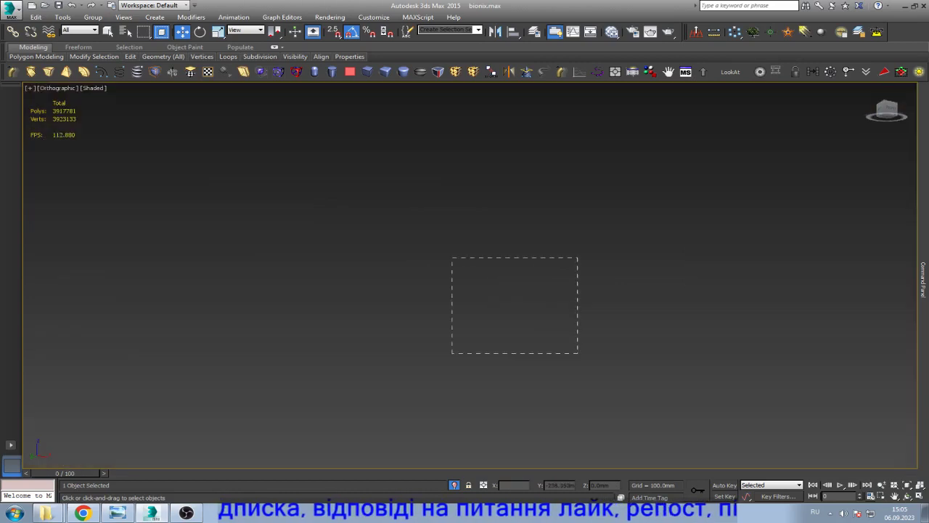
key(F3)
key(Delete)
- Delete the grey faces inside the next opening and those at its lower left
scroll(301, 283, up, 2)
scroll(301, 283, up, 3)
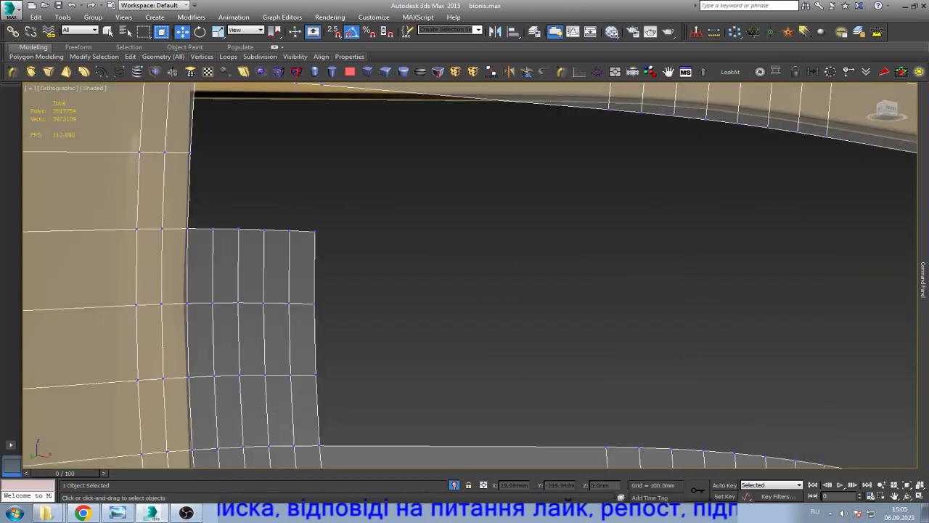
drag(206, 221, 335, 315)
key(Delete)
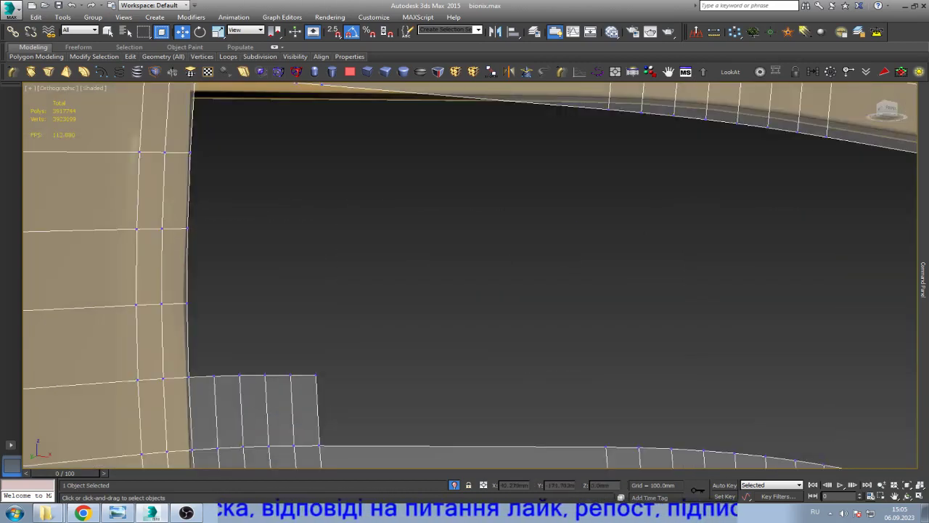
drag(235, 380, 323, 439)
key(Delete)
- Cut a hole in the lower opening's grey faces and remove the faces to its right
scroll(276, 407, down, 5)
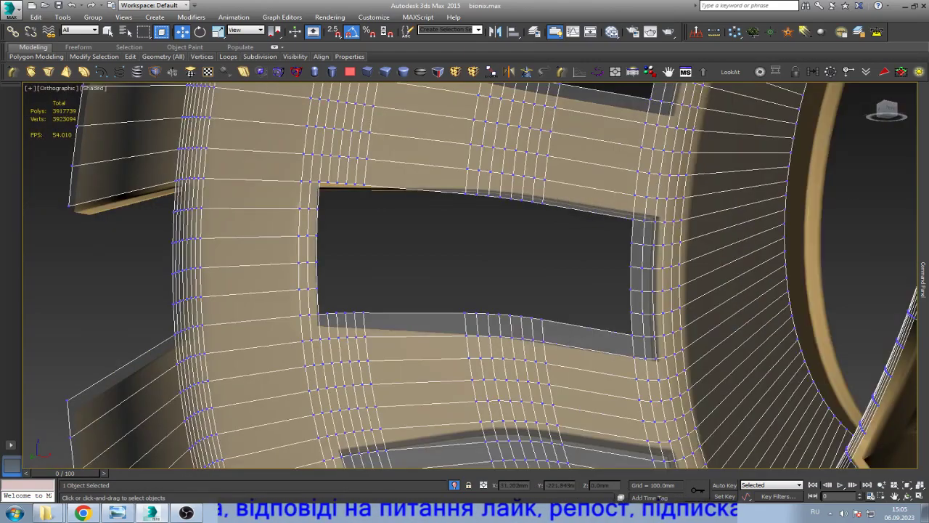
scroll(384, 228, down, 3)
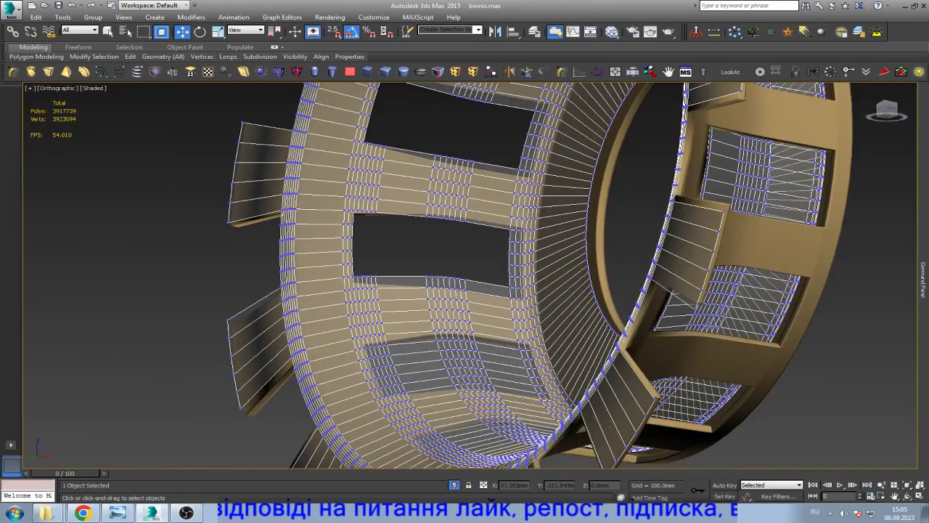
scroll(384, 359, up, 4)
scroll(385, 360, up, 3)
scroll(385, 359, up, 2)
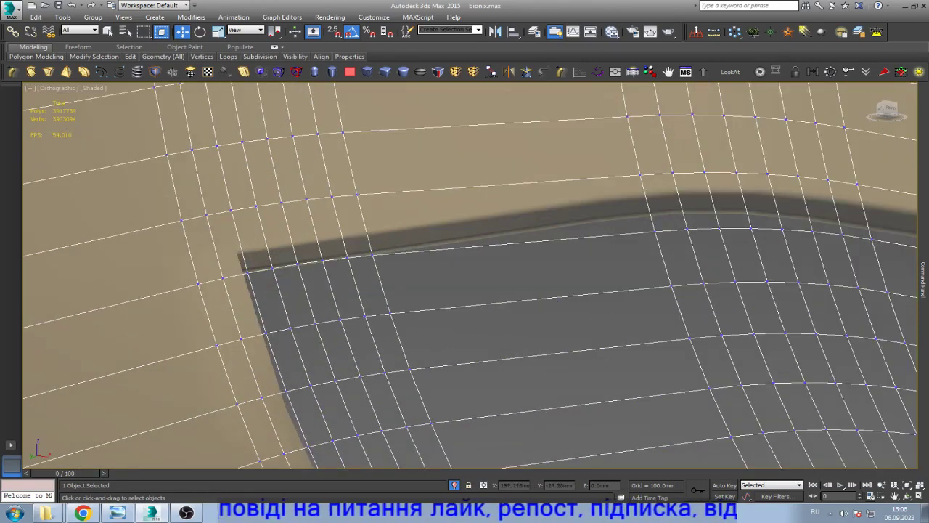
drag(291, 300, 407, 335)
key(Delete)
scroll(406, 336, down, 3)
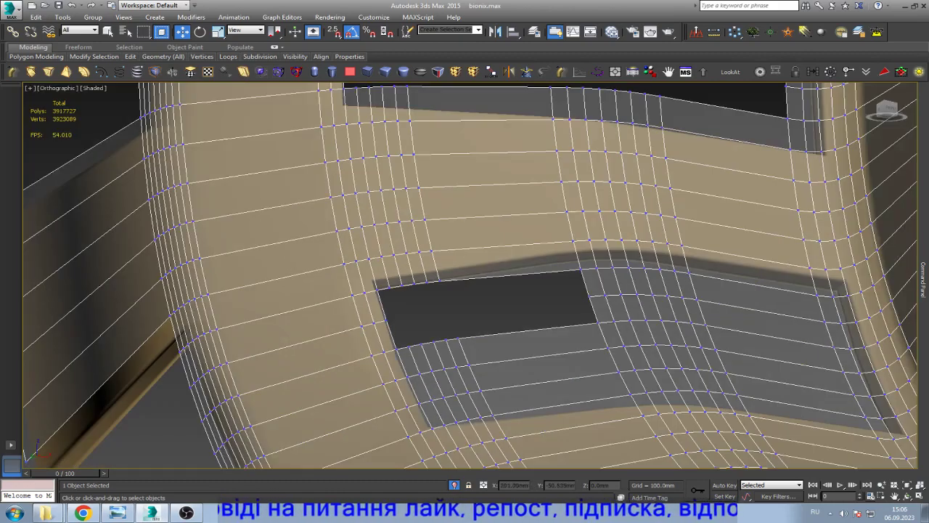
key(Delete)
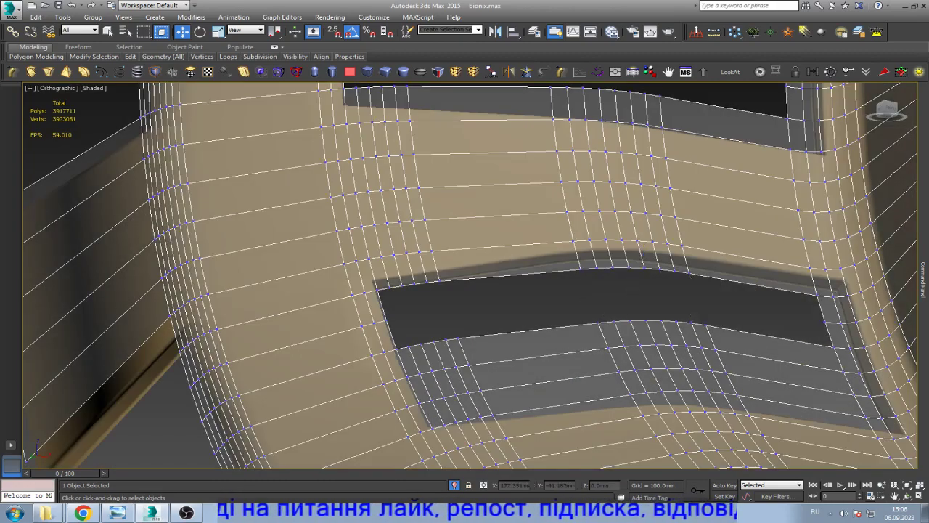
- Widen that hole by deleting the grey faces below it and the protruding faces at lower right
scroll(464, 275, down, 2)
scroll(645, 409, down, 3)
scroll(646, 409, up, 4)
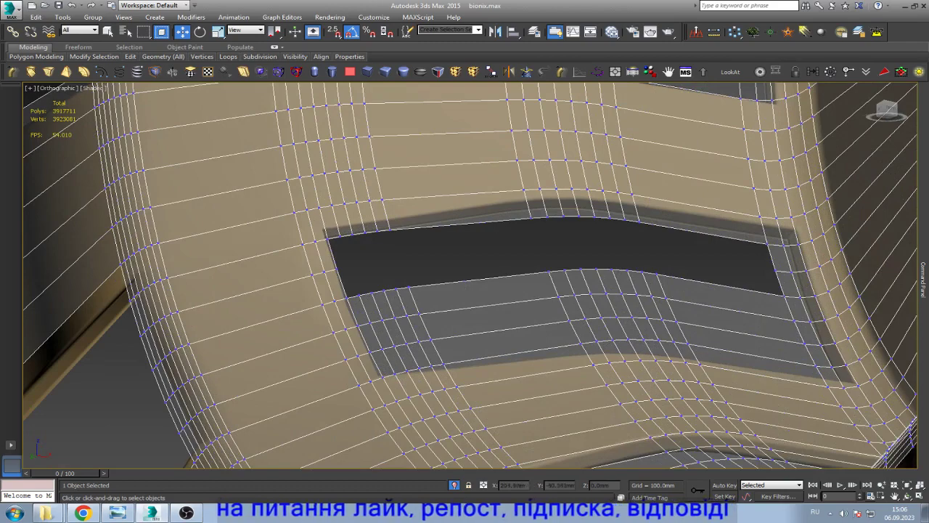
drag(539, 259, 674, 273)
key(Delete)
scroll(407, 269, up, 3)
mouse_move(405, 266)
mouse_down()
mouse_move(445, 287)
mouse_move(323, 304)
mouse_up()
key(Delete)
drag(384, 315, 485, 354)
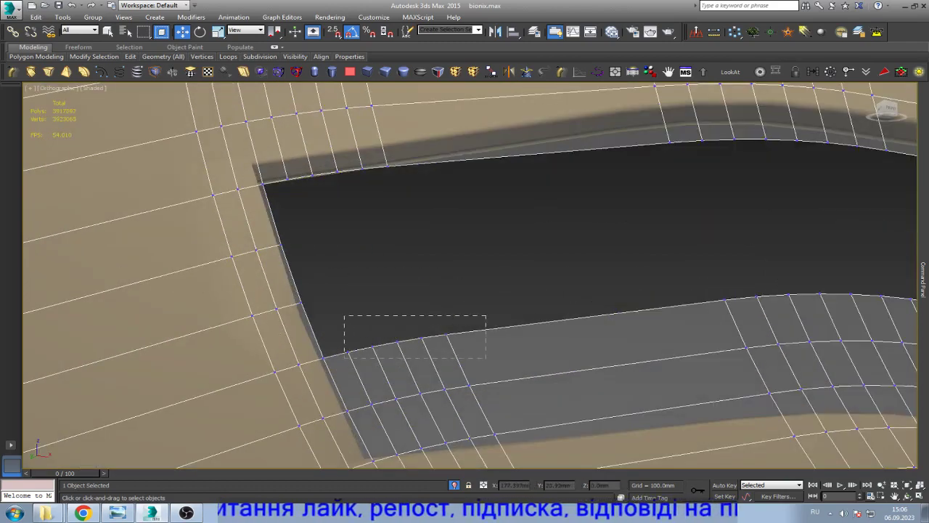
key(Delete)
- Delete more grey faces along the hole's edge to enlarge it further
scroll(464, 305, down, 4)
scroll(465, 305, up, 5)
drag(447, 265, 675, 319)
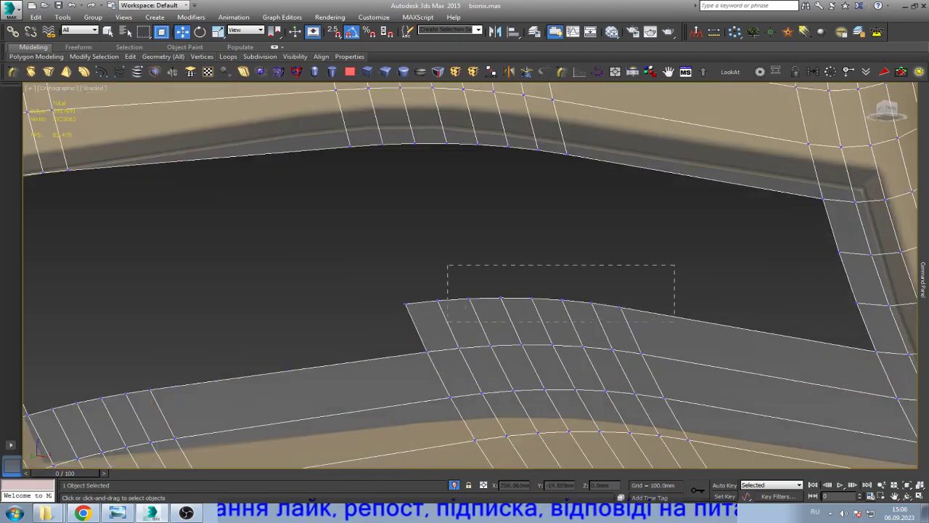
drag(448, 320, 394, 322)
scroll(394, 321, down, 4)
key(Delete)
scroll(476, 290, up, 4)
drag(475, 290, 555, 305)
key(Delete)
- Remove the last corner faces on the ledge inside the opening
scroll(465, 305, down, 4)
scroll(436, 305, up, 5)
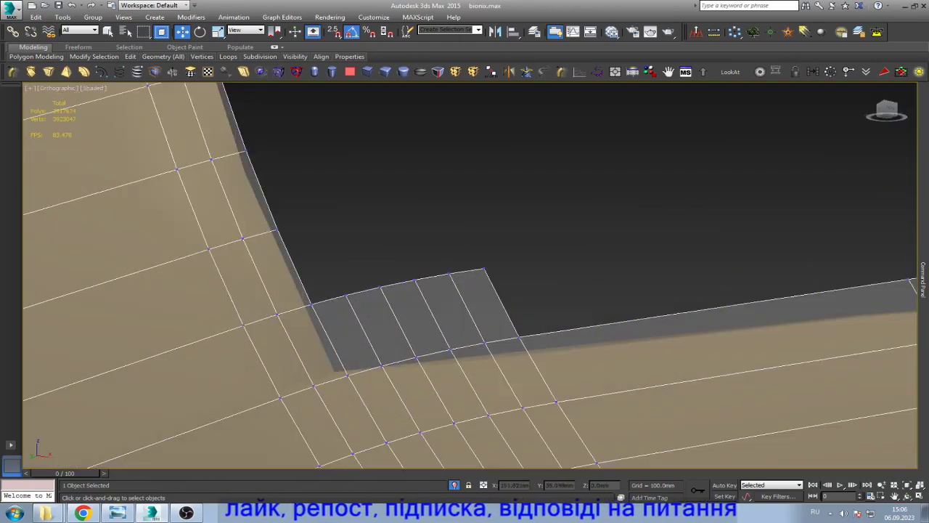
drag(341, 265, 457, 304)
scroll(421, 290, down, 4)
key(Delete)
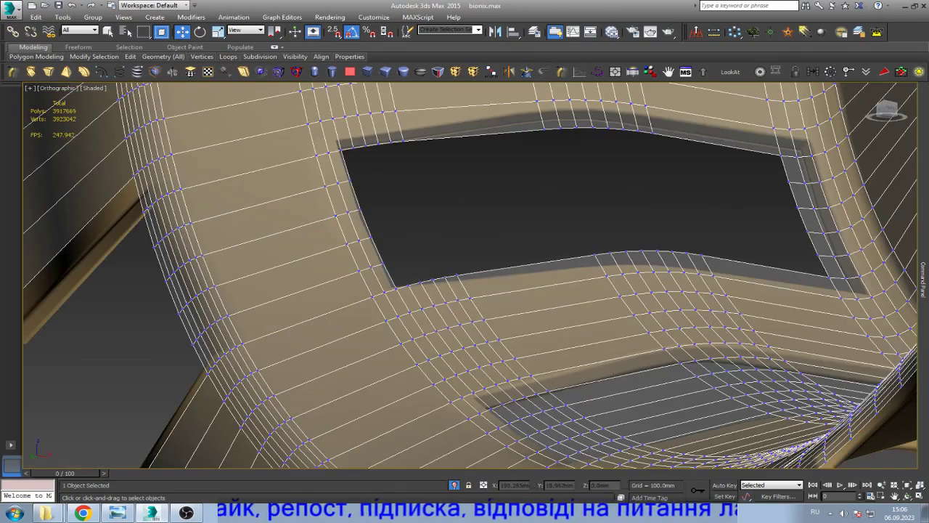
scroll(406, 290, down, 4)
- Delete the vertices at the first hole's corner to open it
alt+middle_drag(464, 276, 436, 261)
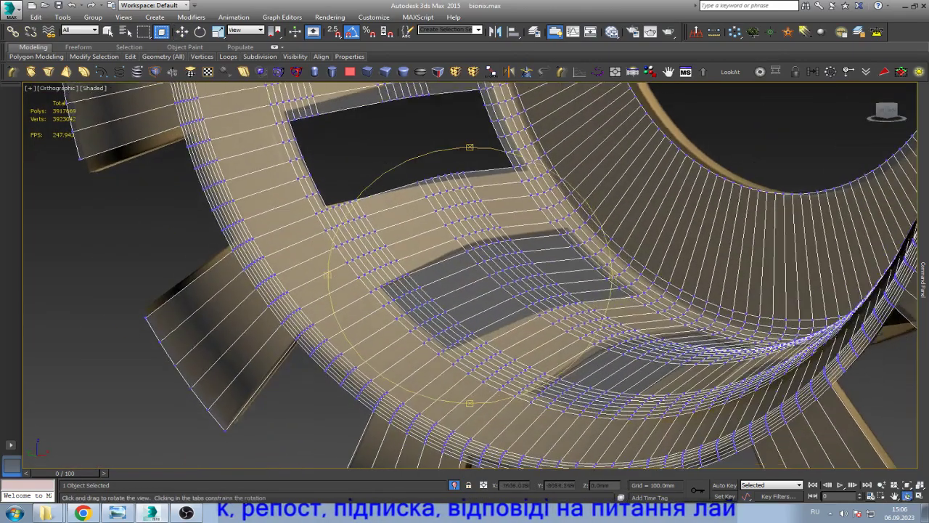
scroll(406, 247, up, 5)
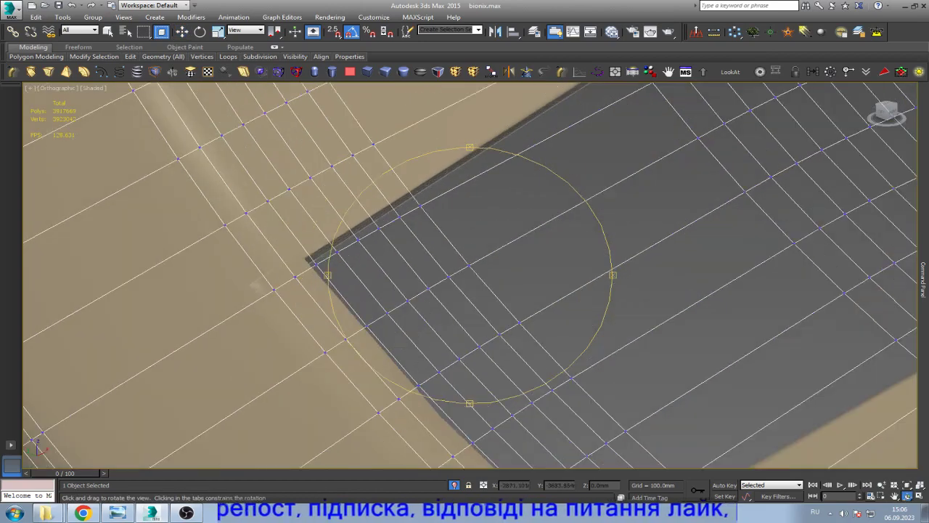
key(w)
drag(383, 254, 479, 317)
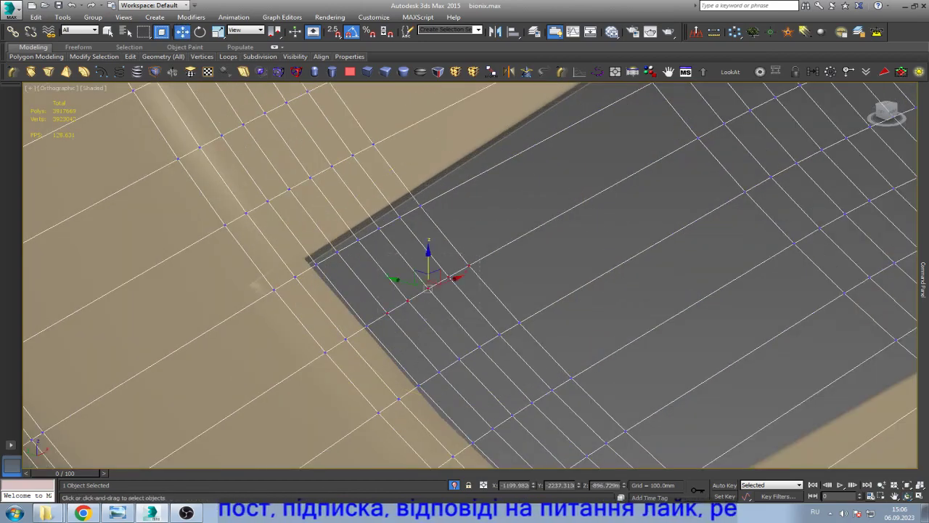
key(Delete)
- Open a second hole and delete the vertices between, merging both holes
scroll(483, 355, down, 3)
scroll(641, 193, up, 3)
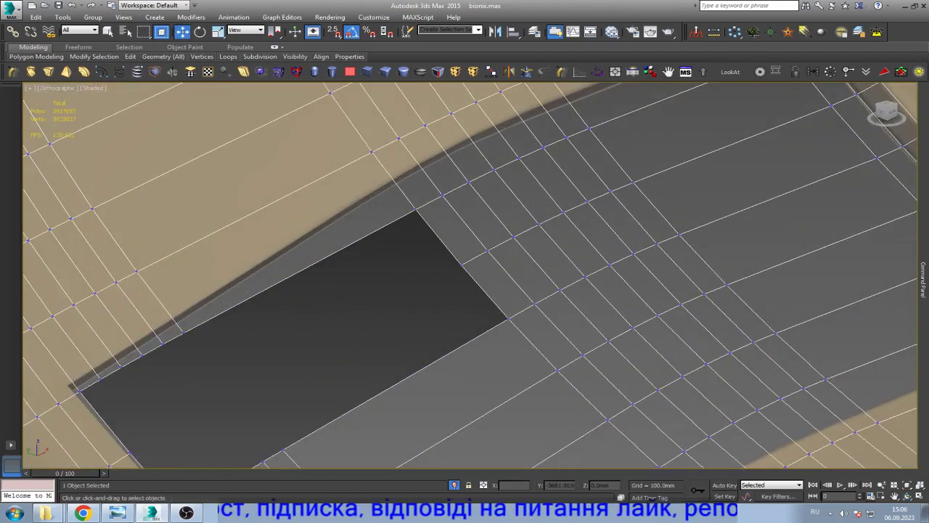
drag(647, 215, 647, 215)
key(Delete)
drag(580, 203, 499, 229)
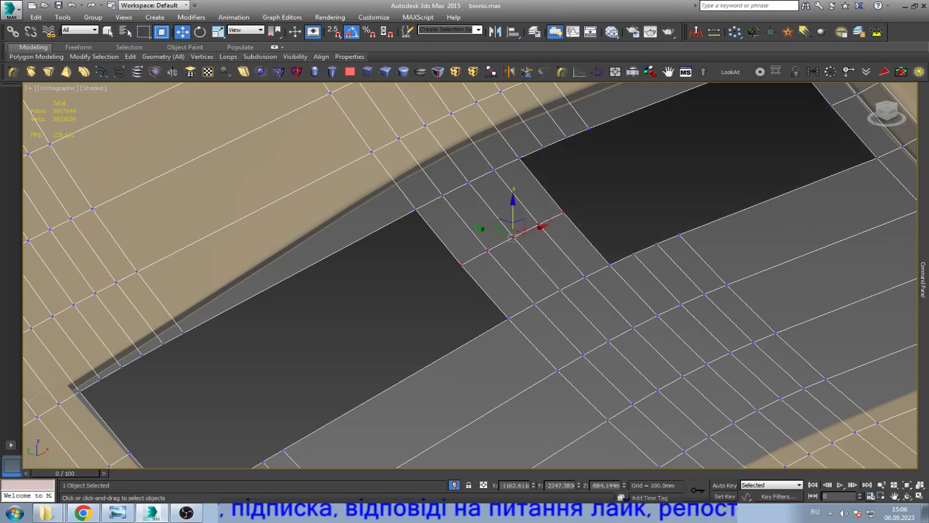
key(Delete)
- Delete polygons on the lower and upper bands to widen and merge the holes
scroll(476, 236, down, 3)
scroll(624, 317, up, 2)
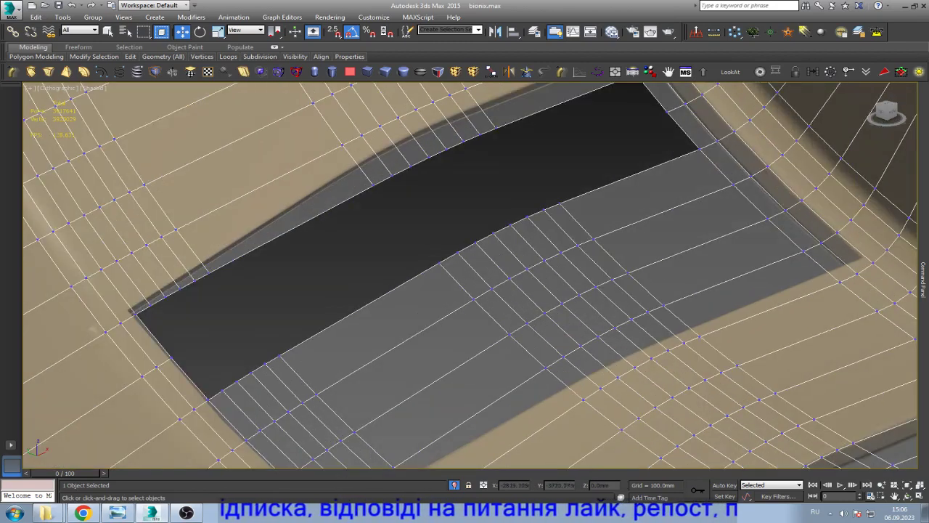
drag(598, 264, 639, 288)
key(Delete)
drag(562, 305, 564, 264)
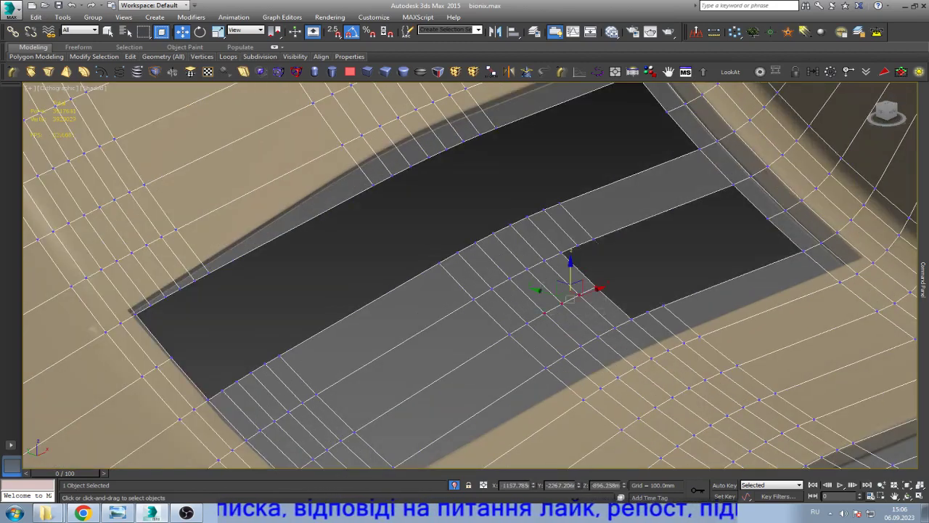
key(Delete)
drag(548, 311, 518, 311)
key(Delete)
drag(505, 193, 607, 249)
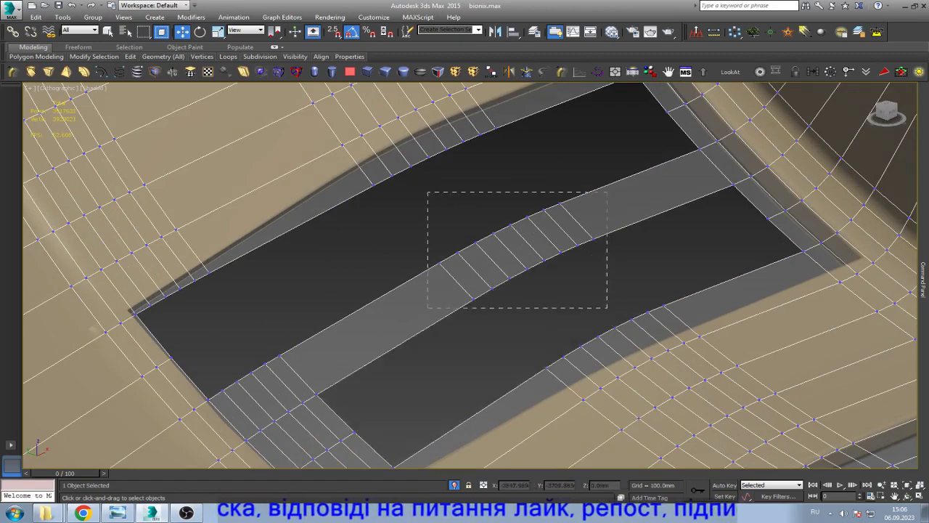
key(Delete)
- Select the top-edge and corner vertices of the notch
scroll(479, 276, down, 3)
scroll(397, 324, up, 4)
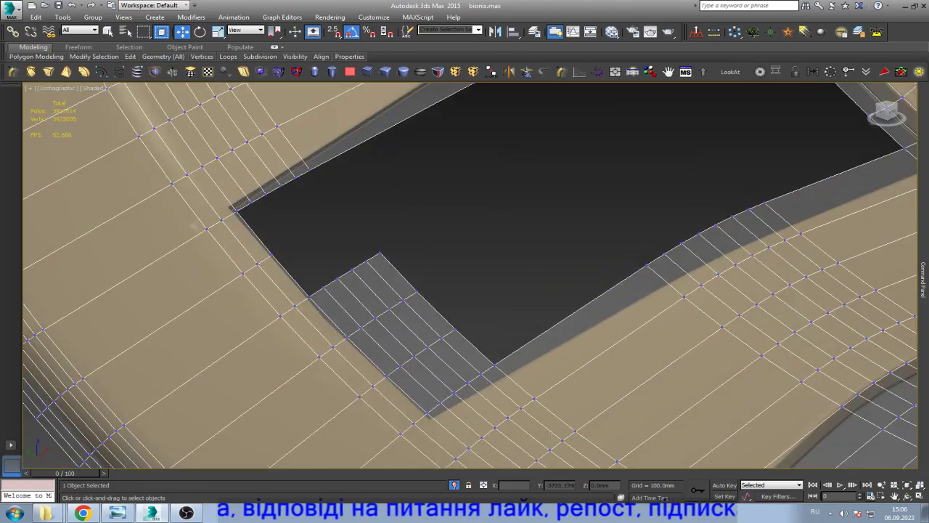
drag(316, 222, 418, 294)
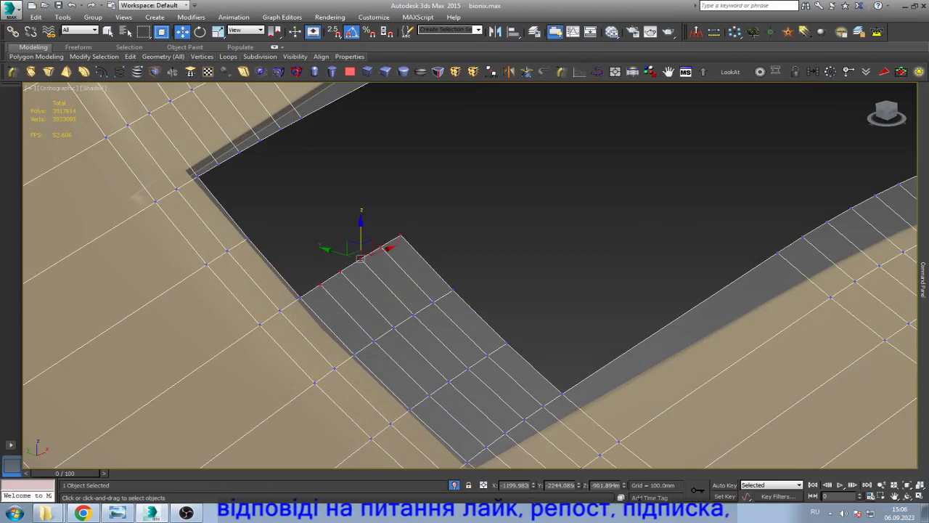
scroll(361, 258, down, 3)
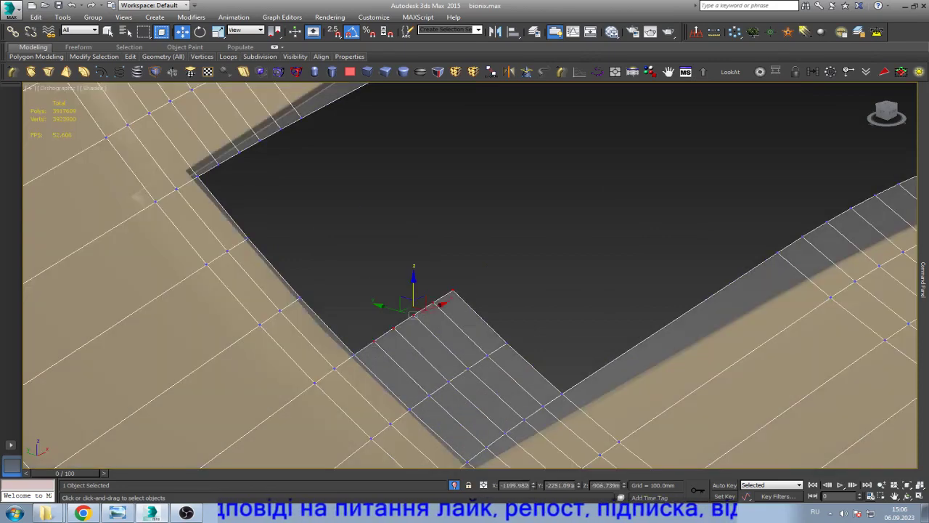
scroll(414, 363, up, 3)
scroll(464, 291, down, 2)
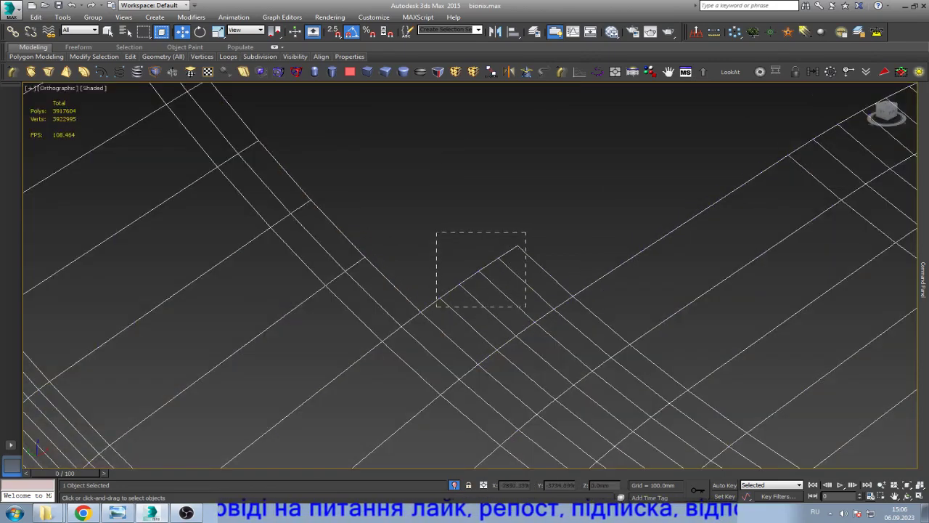
drag(435, 309, 524, 232)
scroll(464, 276, down, 3)
scroll(465, 275, down, 2)
scroll(464, 276, down, 2)
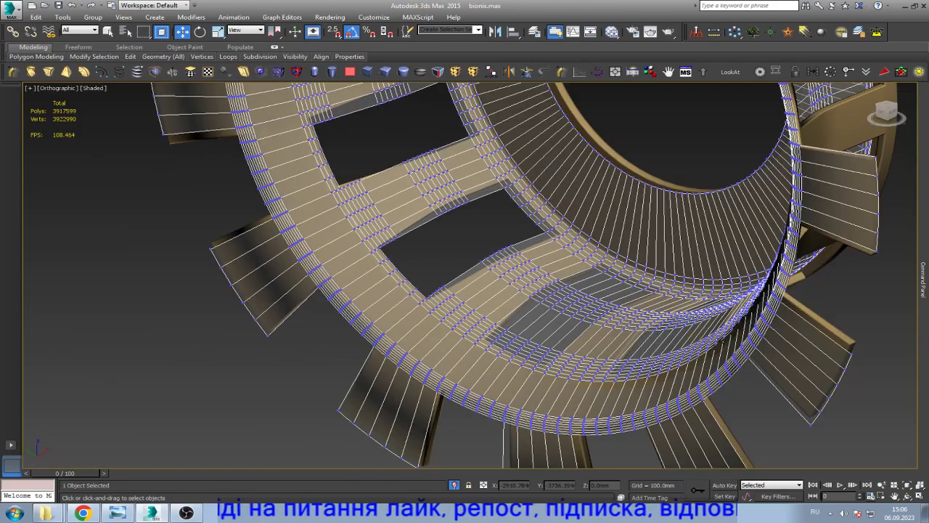
scroll(464, 276, down, 2)
- From a top-down view, delete a strip of grey faces in the opening
click(907, 496)
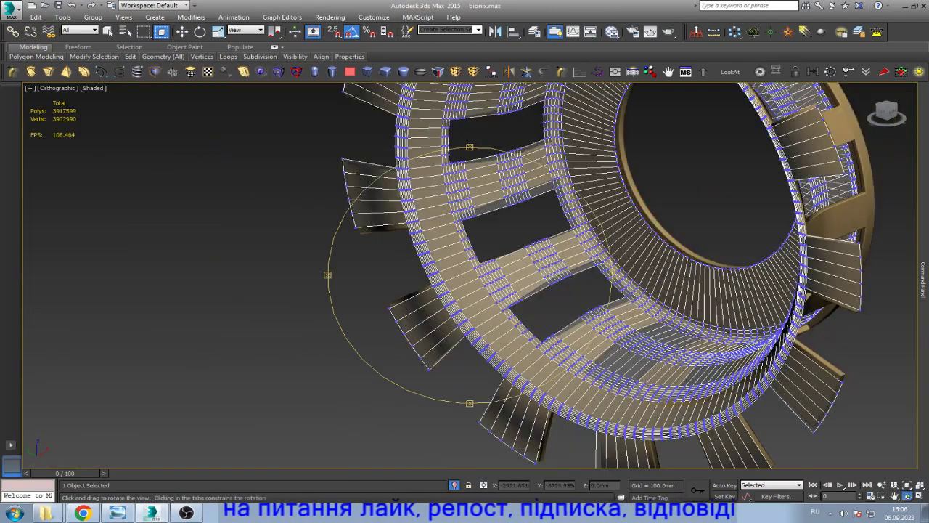
mouse_move(464, 291)
mouse_down()
mouse_move(464, 218)
mouse_move(446, 189)
mouse_up()
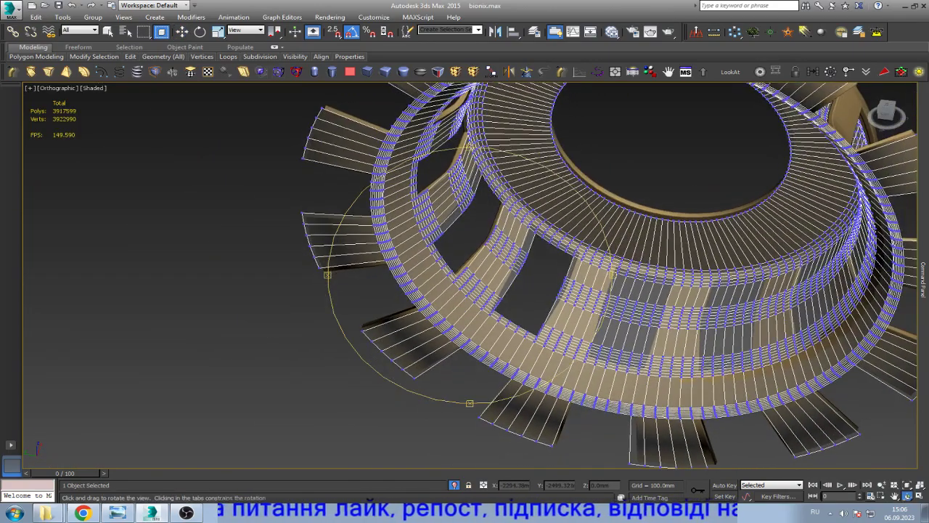
scroll(464, 276, up, 5)
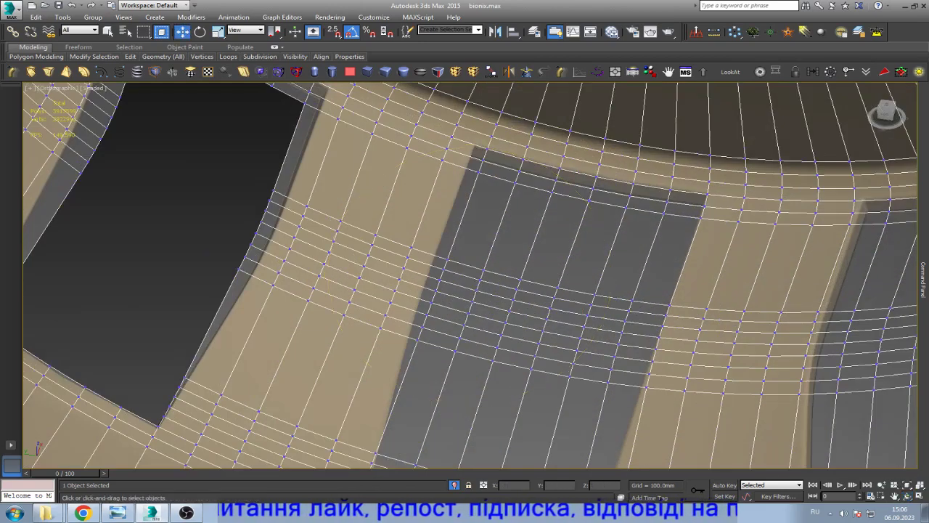
key(w)
scroll(464, 276, up, 2)
scroll(464, 276, up, 2)
click(429, 301)
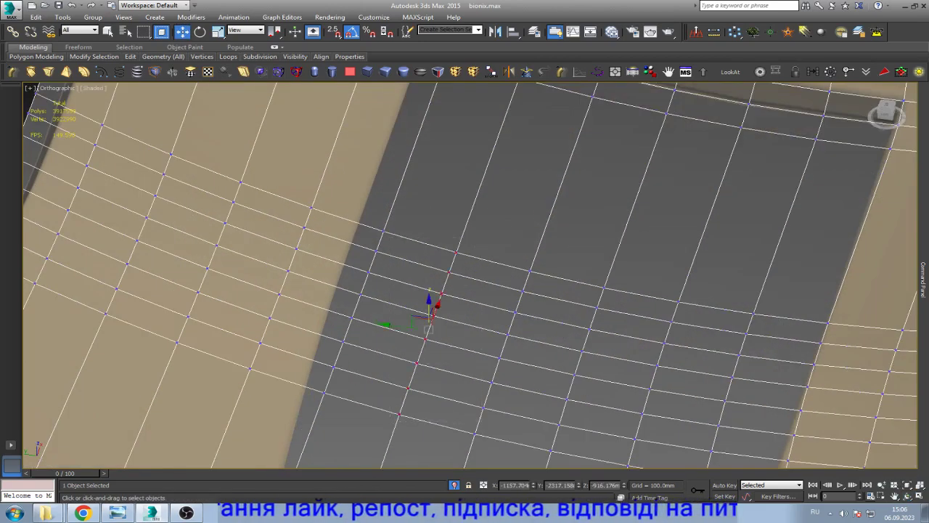
key(Delete)
- Delete the grey faces beside the gap to widen the hole
drag(534, 439, 460, 300)
key(Delete)
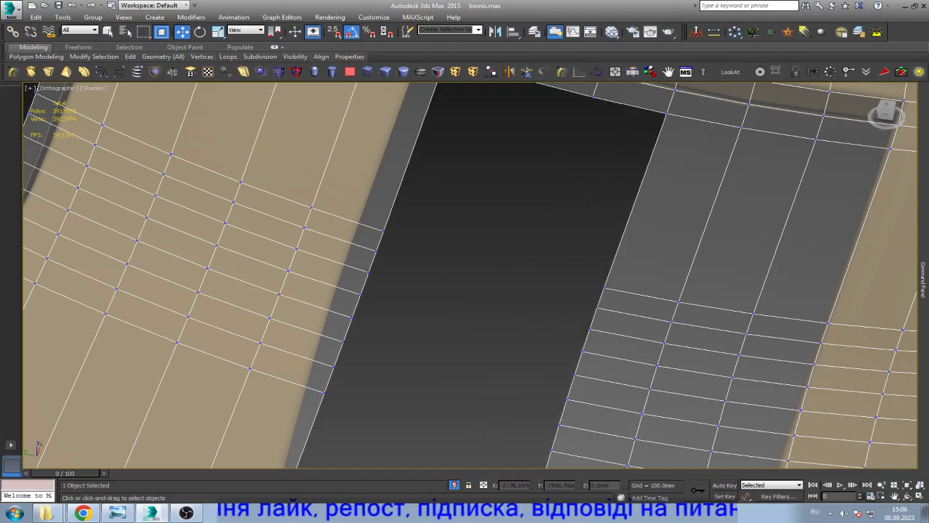
scroll(464, 291, down, 5)
drag(590, 353, 540, 253)
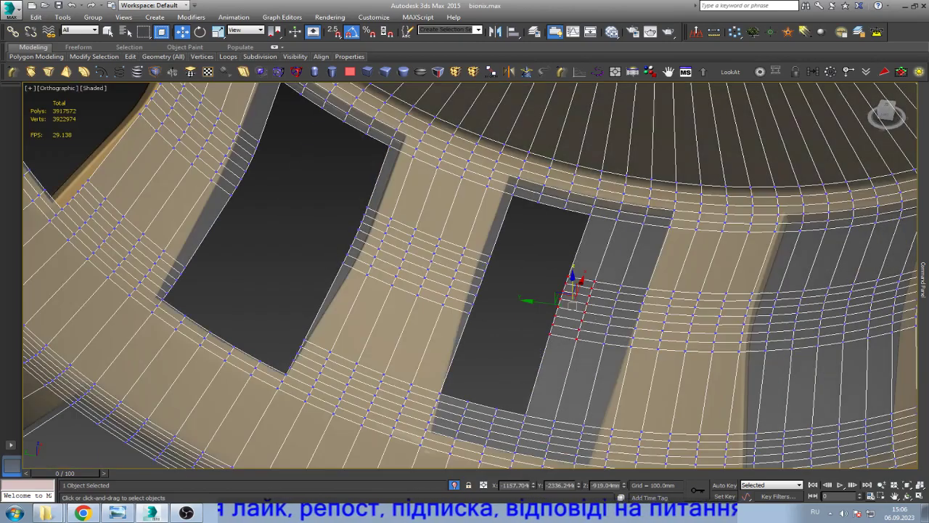
key(Delete)
scroll(465, 275, down, 3)
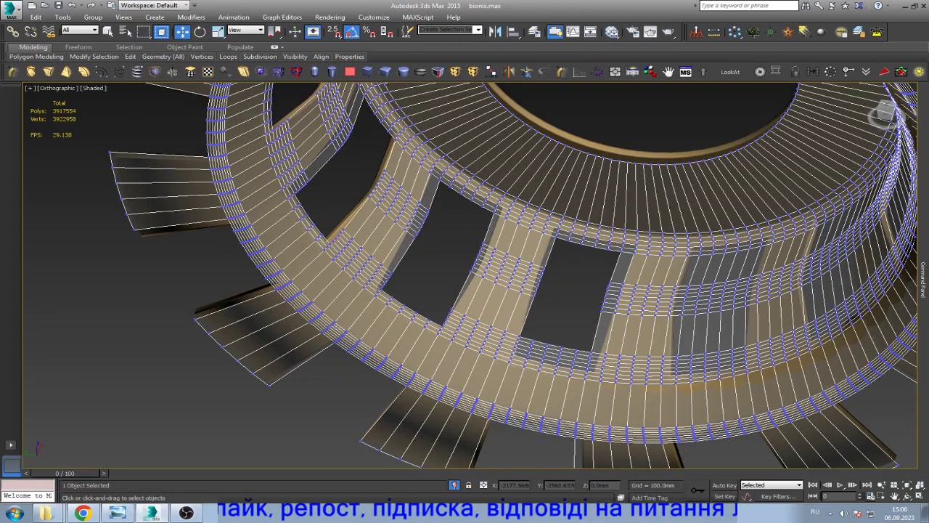
scroll(508, 304, up, 5)
- Clear the remaining leftover faces, including the right column, from this opening
drag(633, 383, 496, 287)
key(Delete)
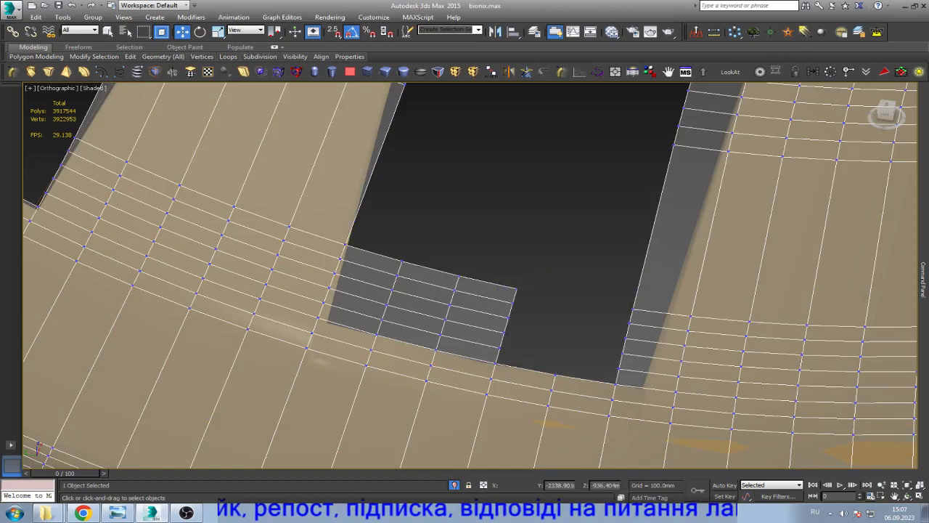
drag(522, 348, 465, 254)
key(Delete)
mouse_move(480, 325)
mouse_down()
mouse_move(441, 260)
mouse_move(381, 330)
mouse_up()
key(Delete)
key(Delete)
scroll(464, 275, down, 5)
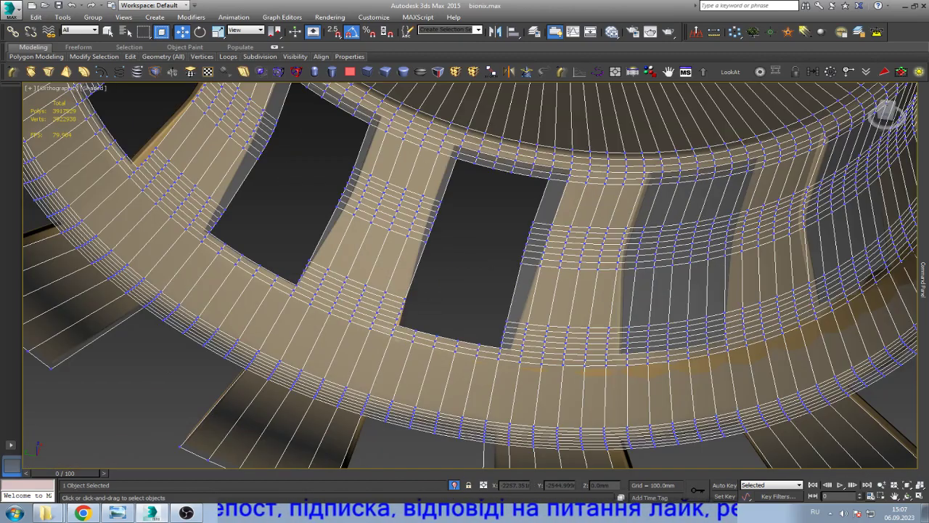
scroll(464, 276, down, 3)
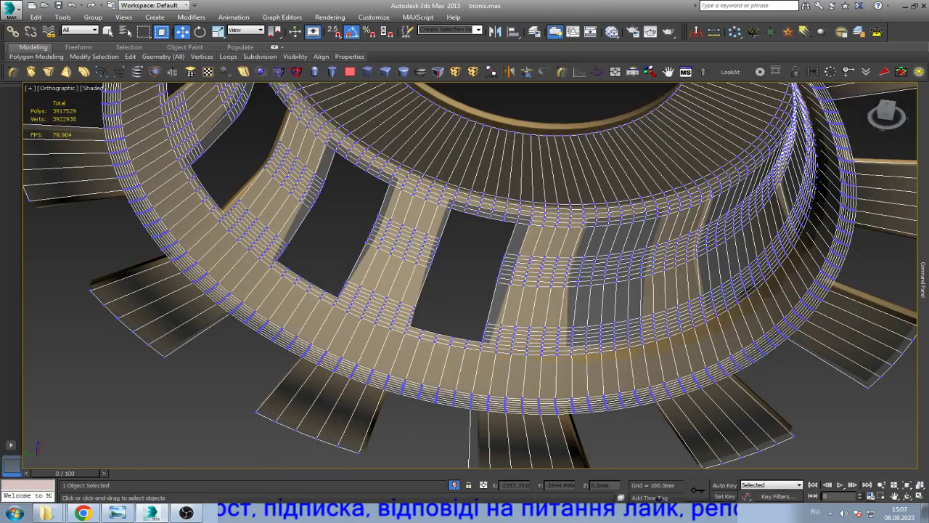
- Delete the faces covering the next opening and the strips along its edges
alt+middle_drag(464, 290, 508, 218)
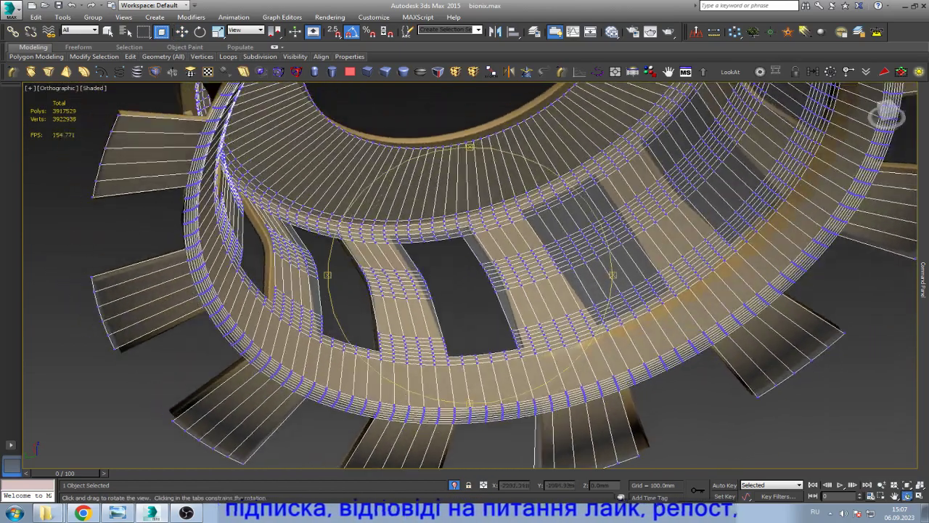
alt+middle_drag(464, 291, 494, 247)
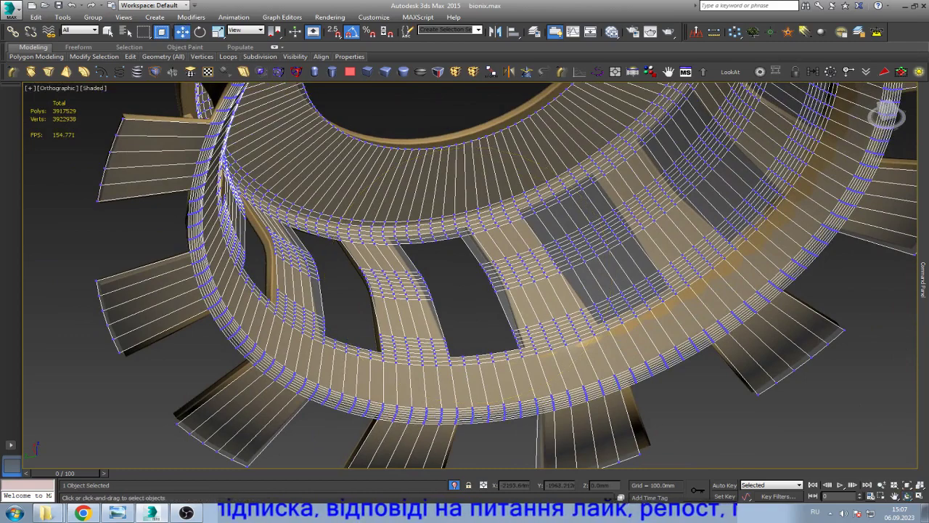
scroll(327, 290, up, 5)
scroll(327, 290, up, 2)
click(601, 190)
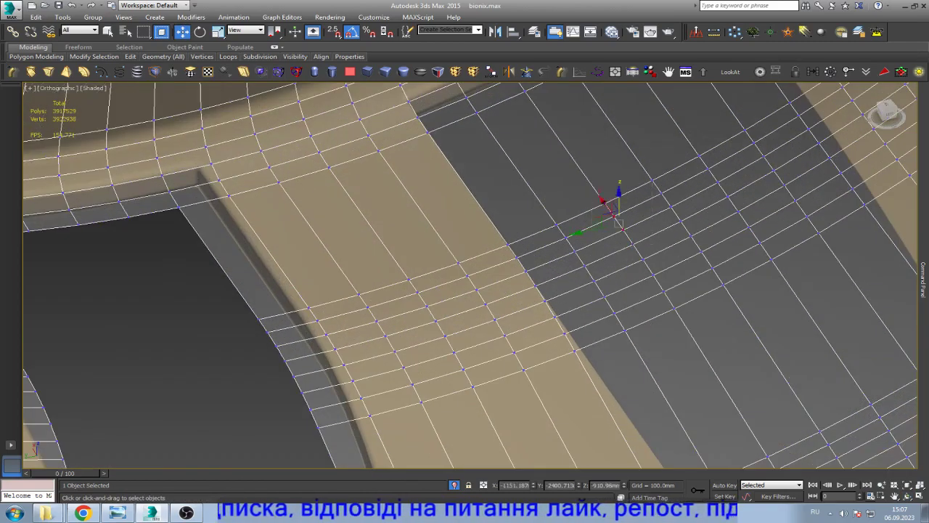
key(Delete)
drag(553, 215, 586, 246)
key(Delete)
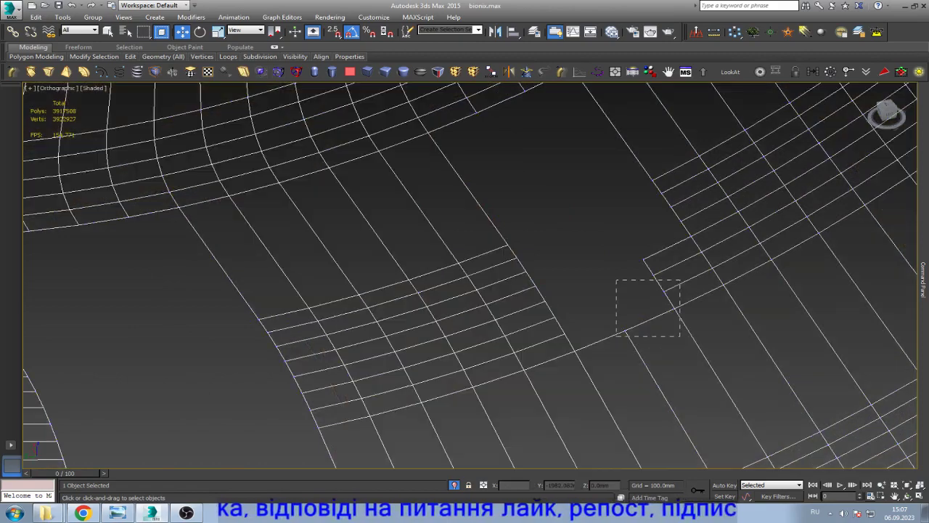
drag(616, 276, 677, 336)
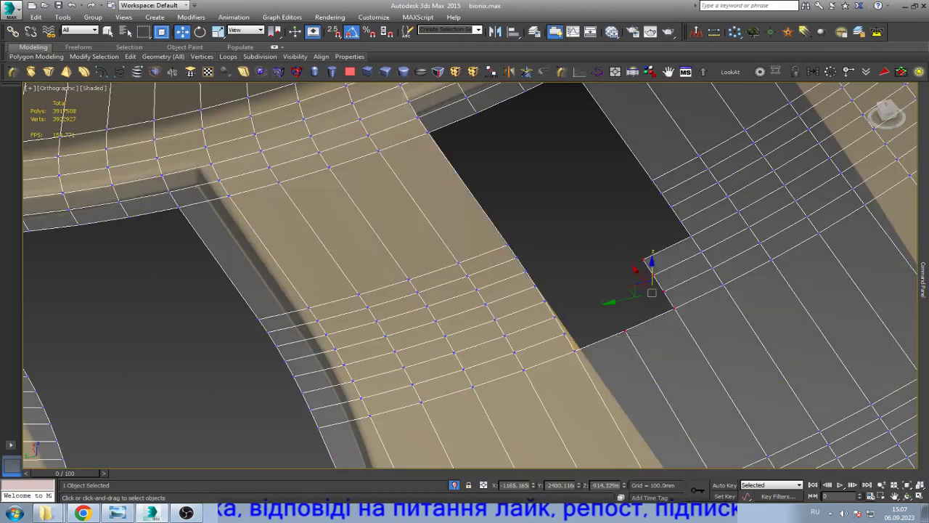
key(Delete)
- Select the faces at the hole's corner and along its edge
scroll(471, 276, down, 3)
scroll(638, 348, down, 3)
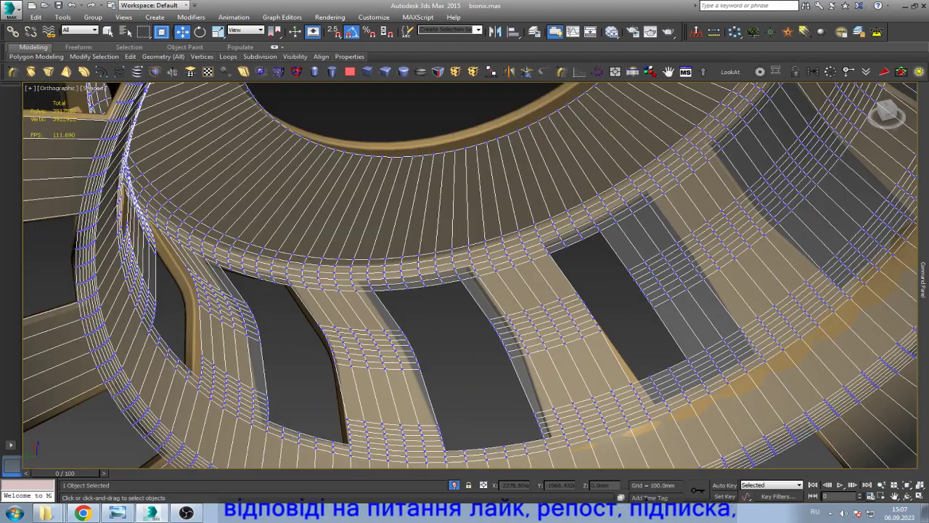
scroll(639, 348, up, 5)
scroll(639, 348, up, 3)
scroll(638, 349, up, 3)
drag(620, 317, 656, 382)
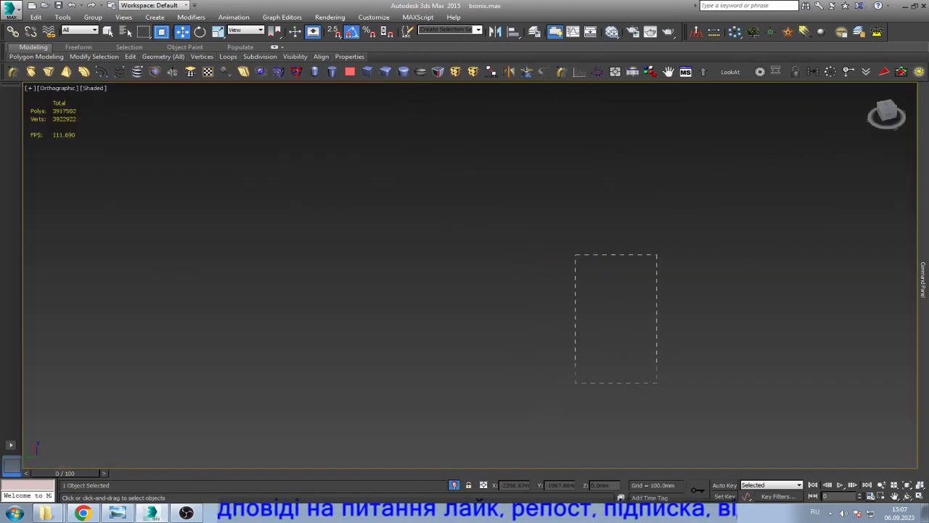
scroll(656, 383, down, 5)
scroll(671, 298, down, 1)
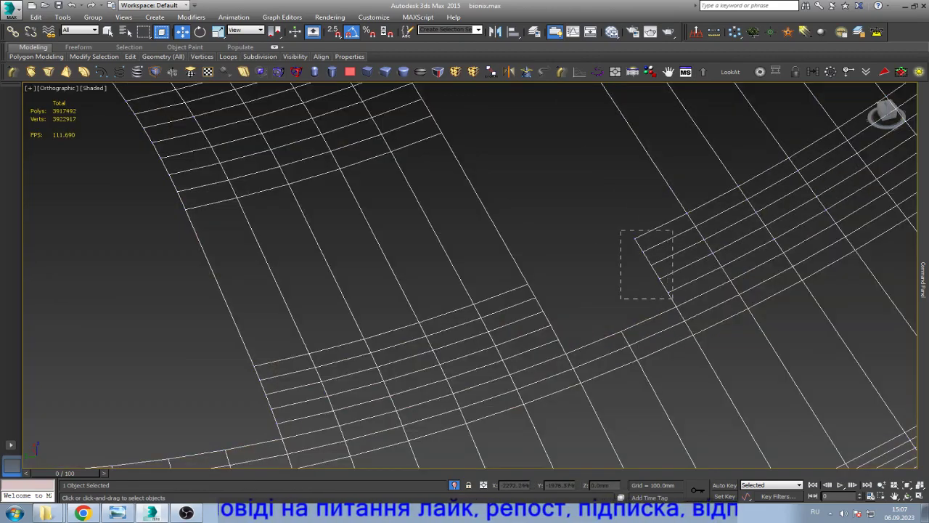
scroll(672, 298, down, 3)
scroll(672, 298, up, 5)
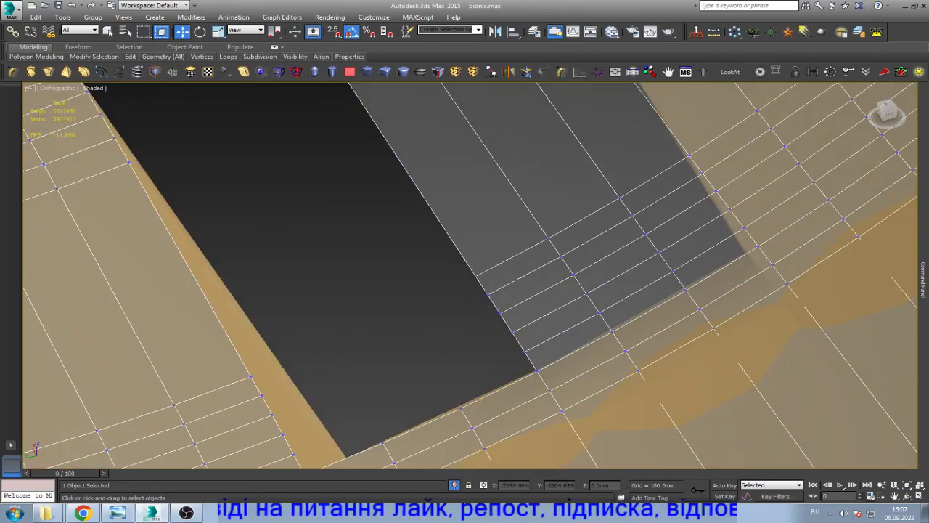
drag(528, 229, 597, 275)
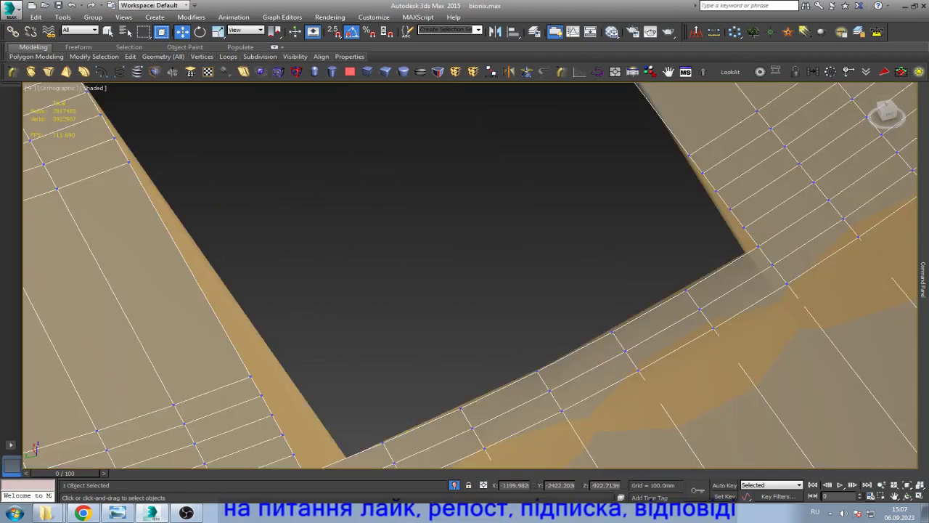
drag(450, 262, 547, 339)
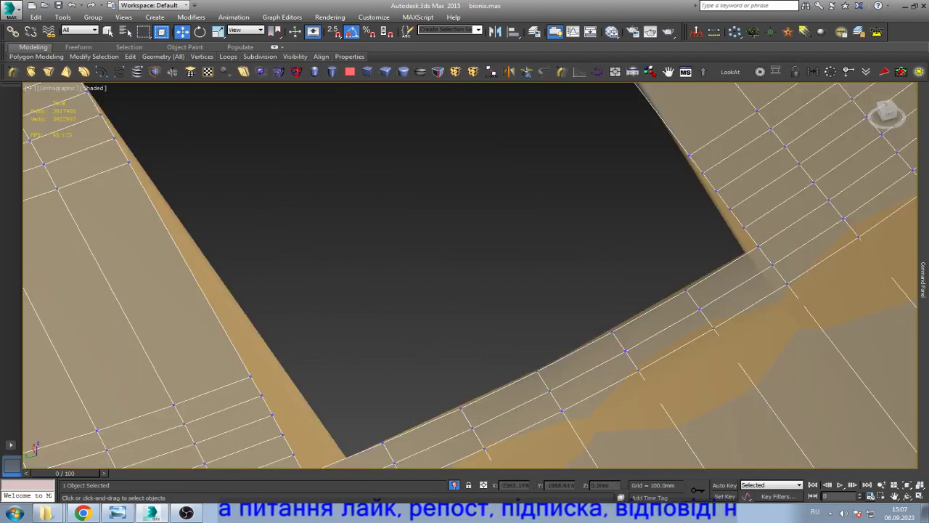
- Delete the face strips beside and above the opening
scroll(470, 276, down, 5)
scroll(471, 276, up, 3)
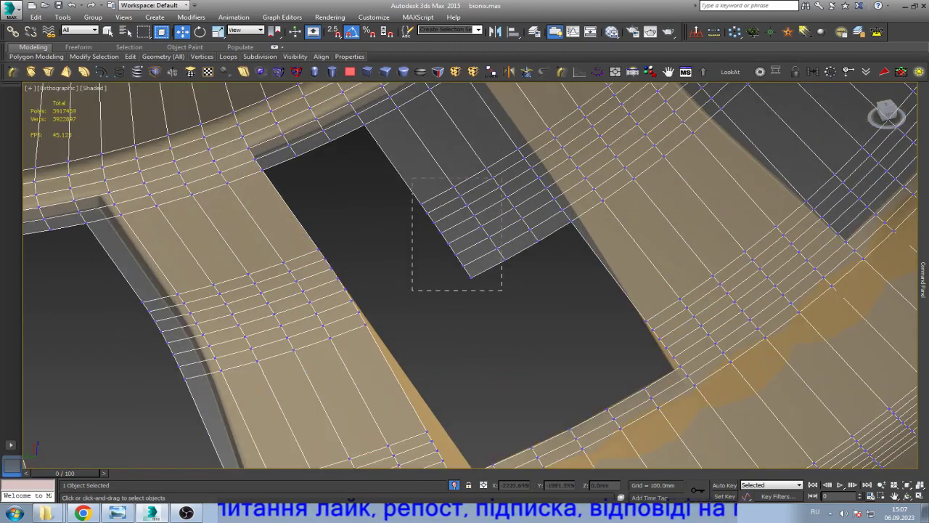
drag(411, 201, 494, 280)
scroll(494, 280, up, 3)
mouse_move(481, 161)
mouse_down()
mouse_move(573, 267)
mouse_move(622, 341)
mouse_up()
key(Delete)
key(Delete)
key(Delete)
scroll(604, 316, down, 4)
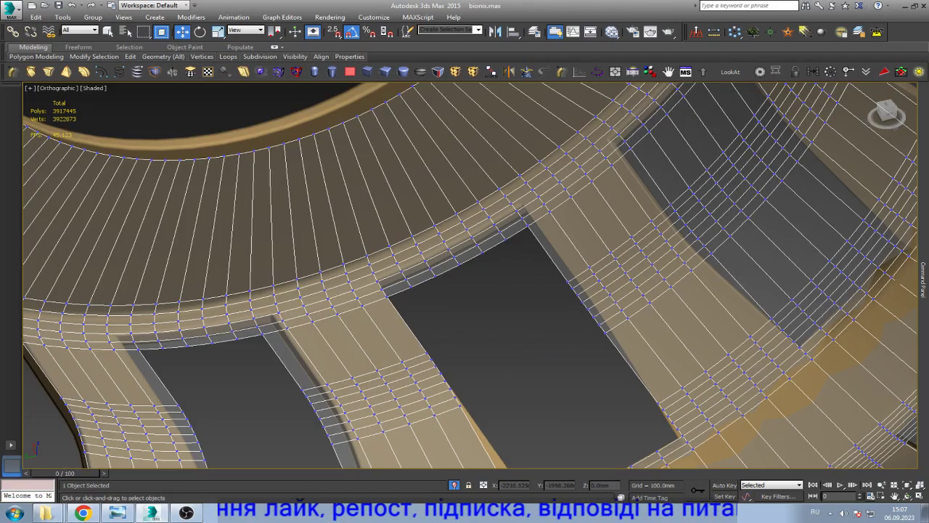
scroll(508, 290, down, 4)
scroll(508, 290, down, 3)
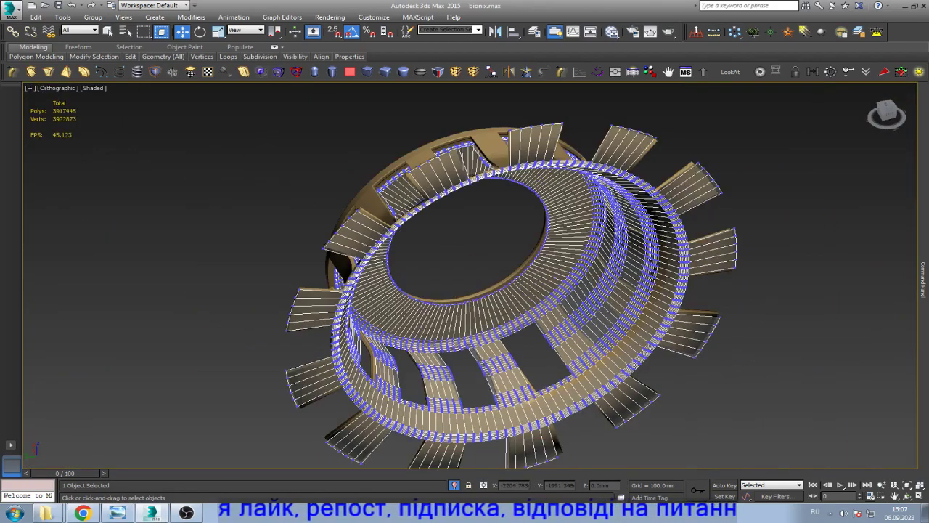
- Exit face editing and orbit around the ring to inspect it from below
click(923, 280)
click(857, 128)
scroll(470, 275, down, 2)
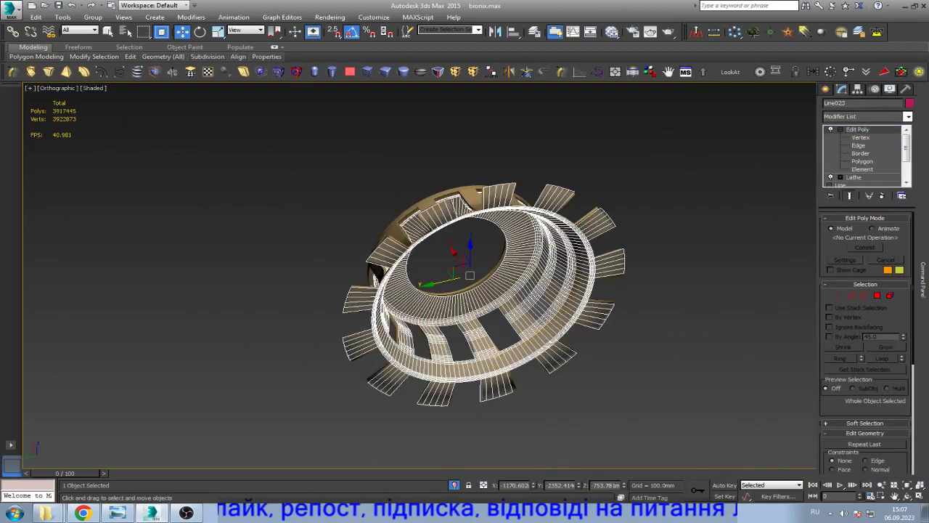
key(ctrl+r)
mouse_move(469, 218)
mouse_down()
mouse_move(470, 261)
mouse_move(522, 268)
mouse_move(545, 257)
mouse_up()
scroll(469, 275, up, 5)
scroll(470, 275, up, 3)
scroll(470, 275, up, 3)
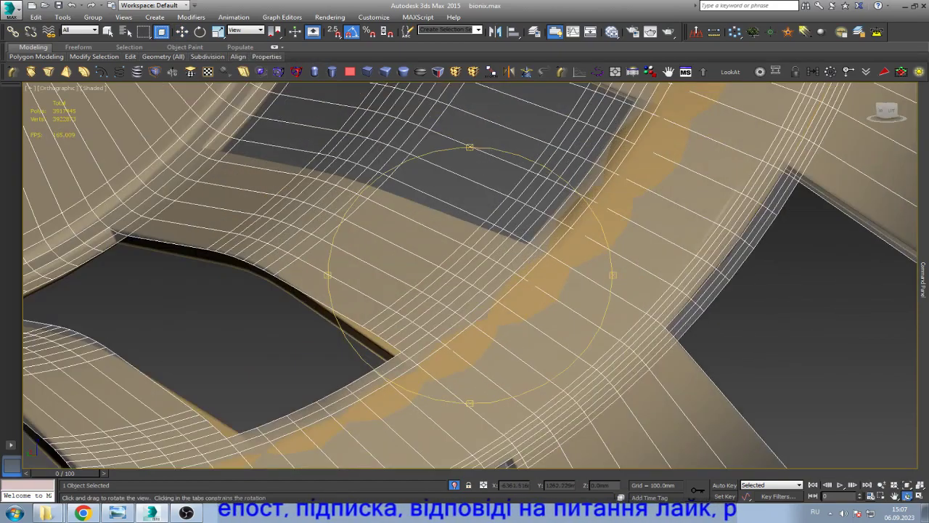
scroll(470, 275, down, 5)
mouse_move(469, 275)
mouse_down()
mouse_move(482, 312)
mouse_move(519, 349)
mouse_move(501, 291)
mouse_move(472, 262)
mouse_up()
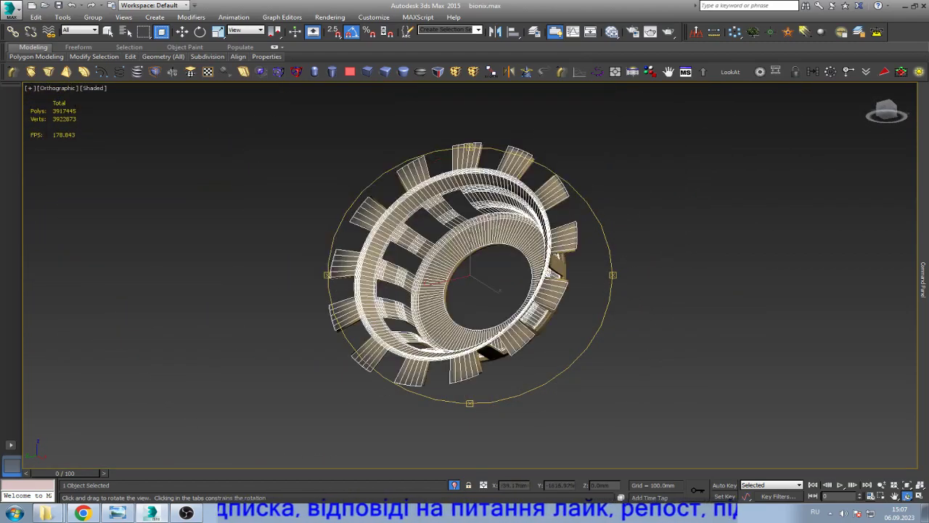
- In Left view, give Line023 a Z-axis Symmetry modifier and collapse its stack
key(l)
key(w)
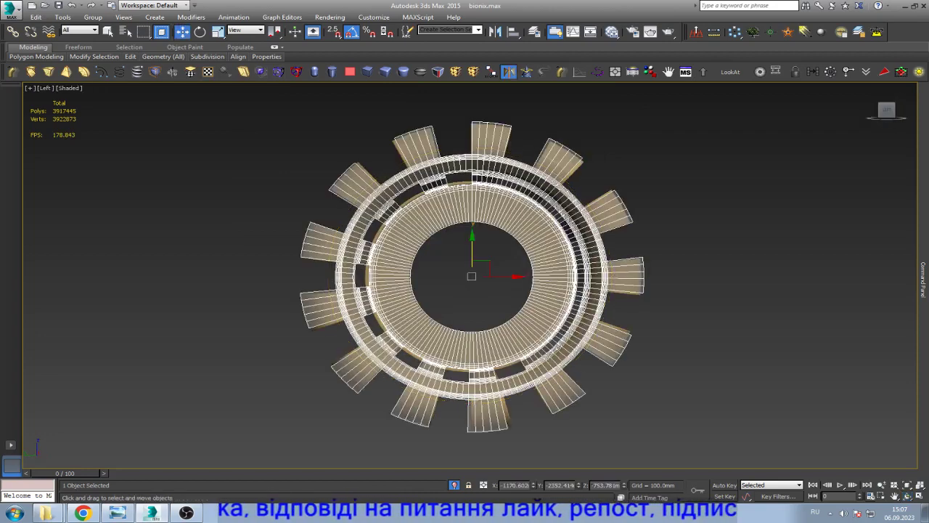
click(472, 198)
click(880, 235)
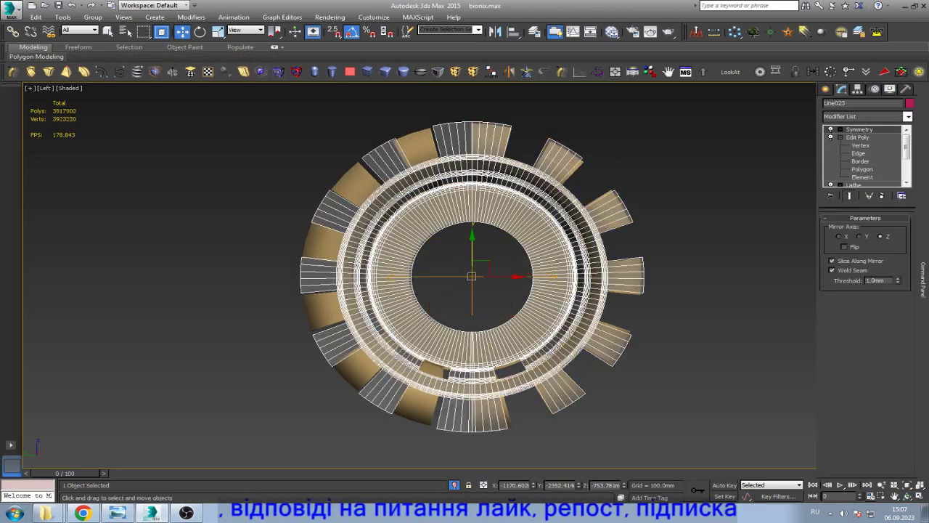
click(844, 247)
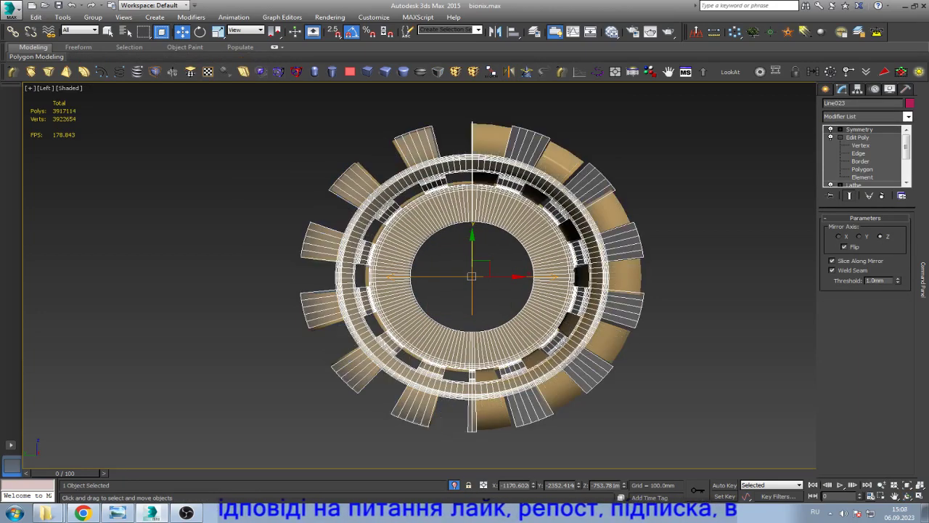
click(844, 246)
right_click(856, 129)
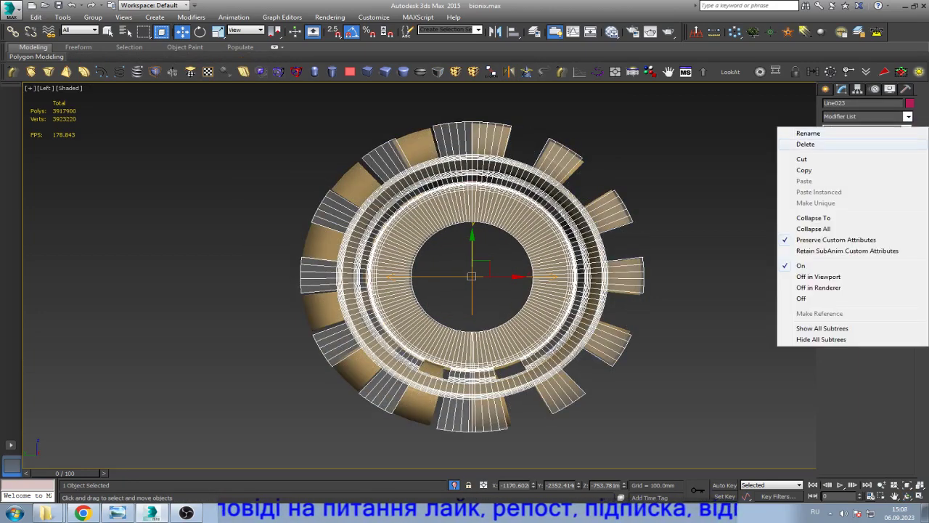
click(813, 229)
- In Vertex mode, delete a stray vertex and one at the hole's edge
scroll(501, 174, up, 7)
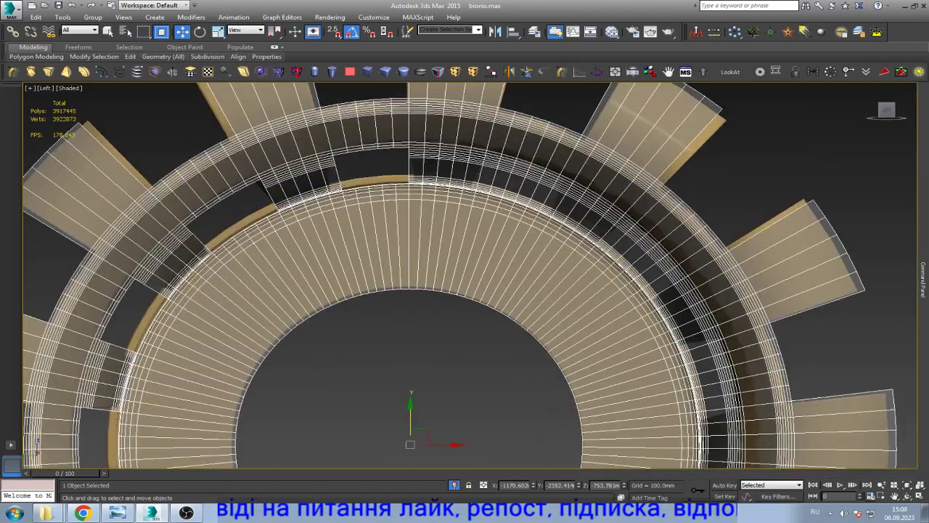
scroll(501, 174, up, 3)
scroll(470, 275, down, 5)
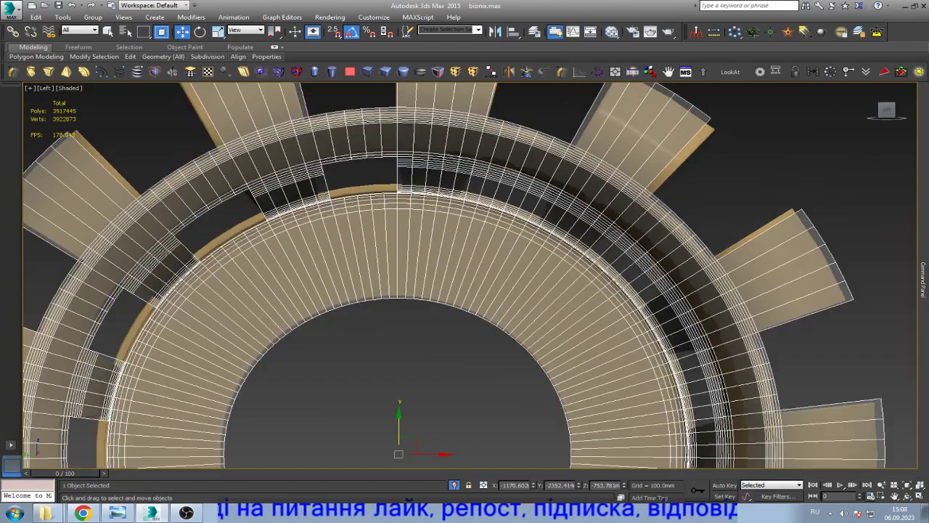
scroll(471, 275, up, 3)
scroll(471, 276, up, 2)
scroll(470, 276, up, 2)
key(1)
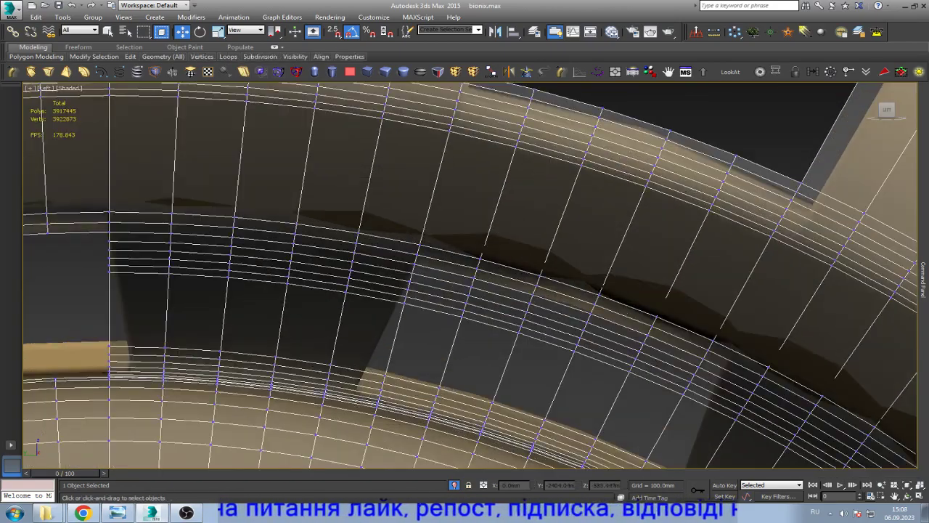
scroll(464, 305, up, 2)
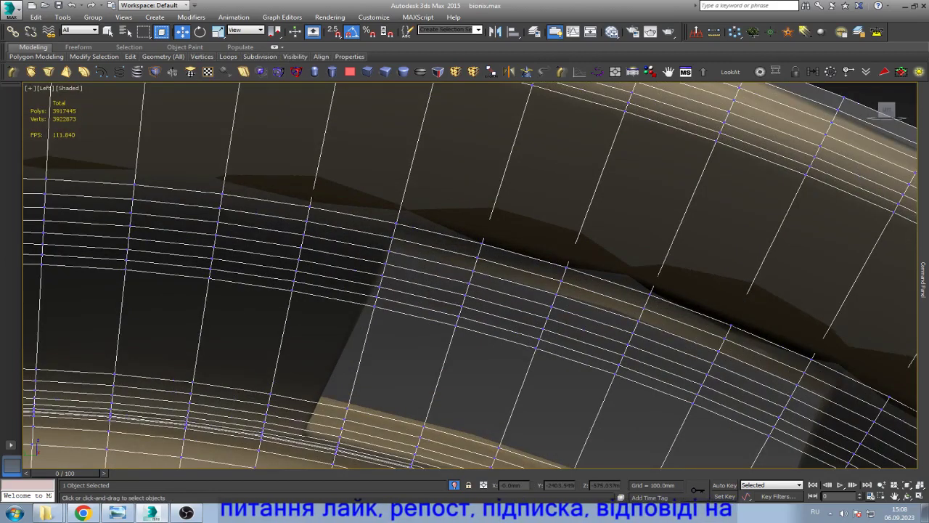
drag(474, 281, 457, 335)
key(Delete)
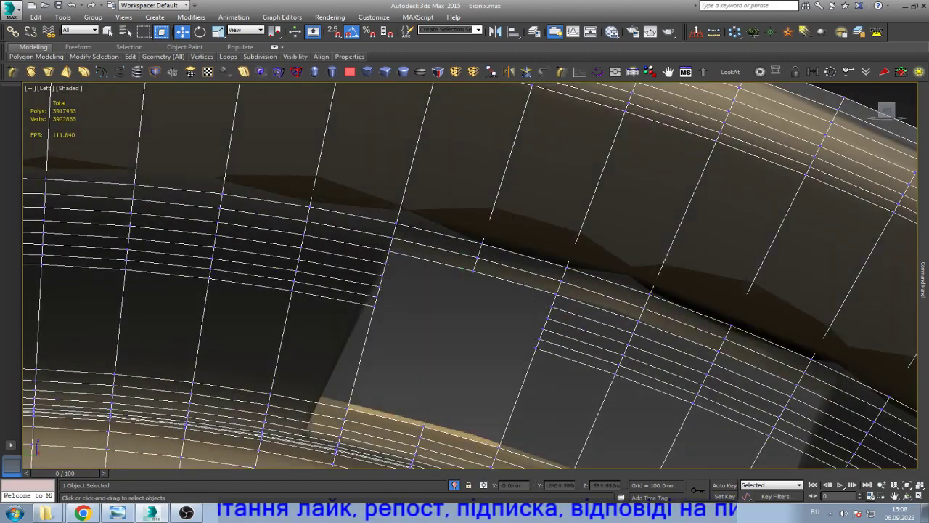
drag(557, 301, 499, 371)
key(Delete)
- Delete two more vertices along the opening to widen the hole
scroll(464, 290, down, 2)
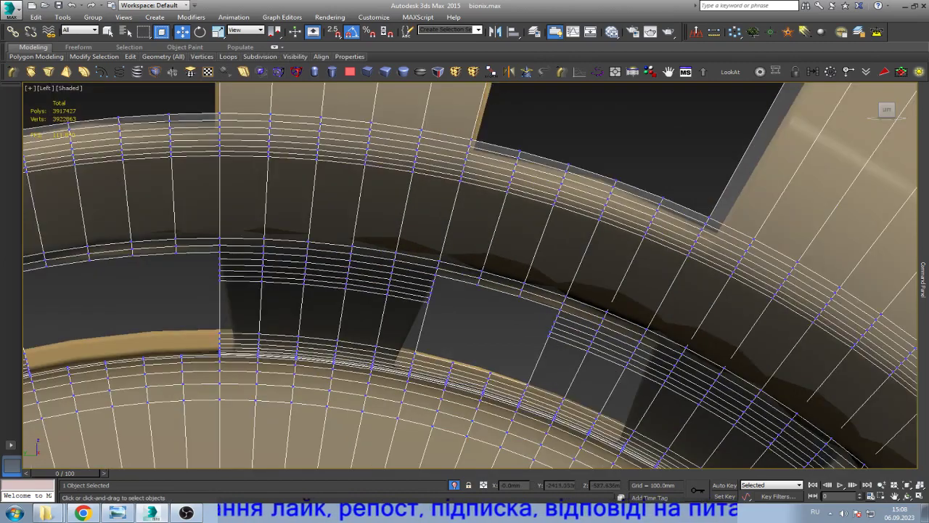
scroll(464, 291, up, 2)
drag(572, 273, 537, 342)
key(Delete)
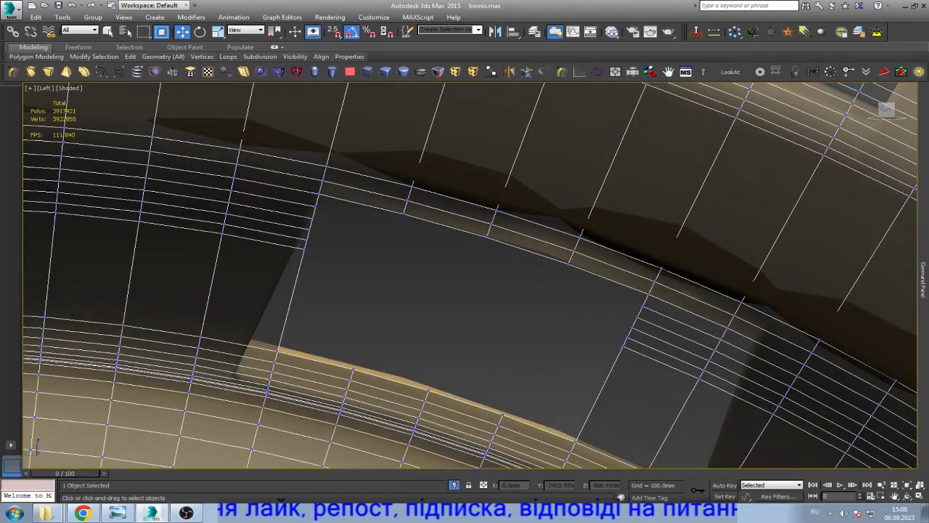
drag(644, 301, 613, 354)
key(Delete)
scroll(464, 290, down, 2)
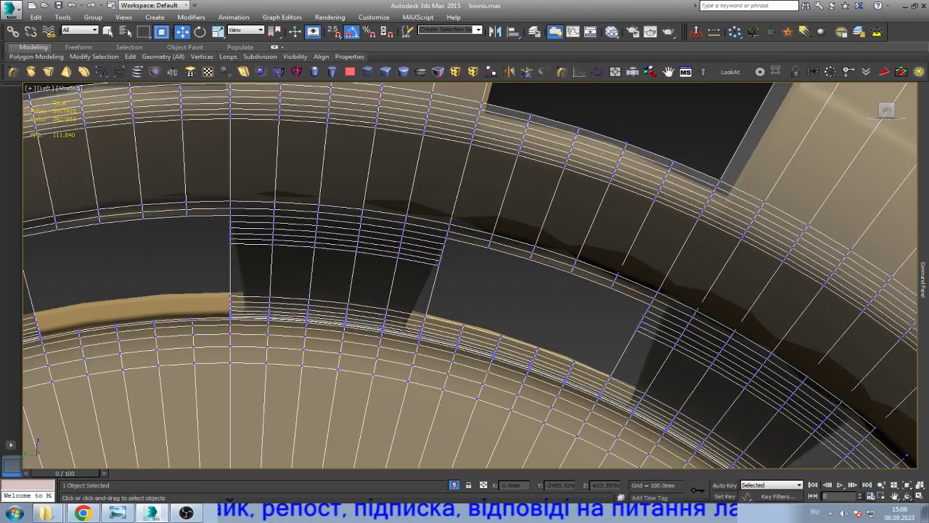
- Delete three blocks of ring polygons to cut a window through the band
alt+middle_drag(468, 273, 468, 217)
scroll(450, 305, up, 5)
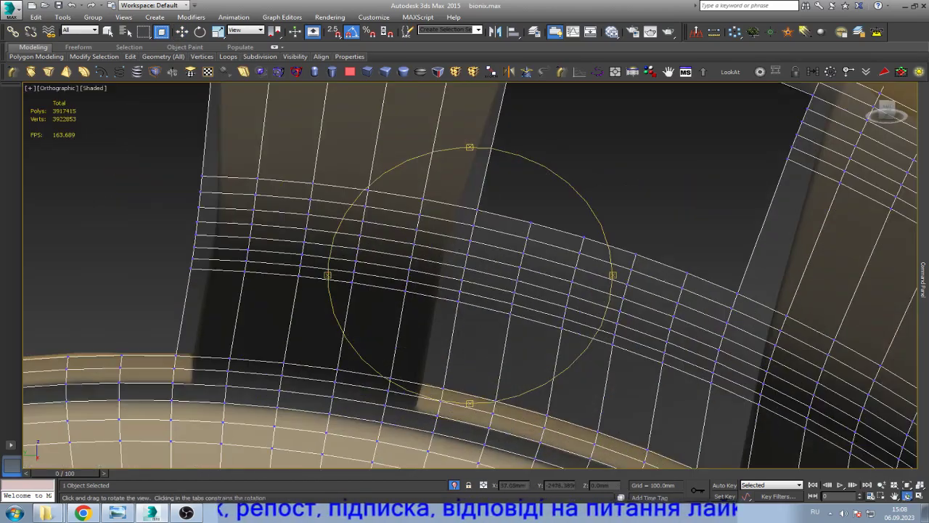
drag(483, 211, 518, 319)
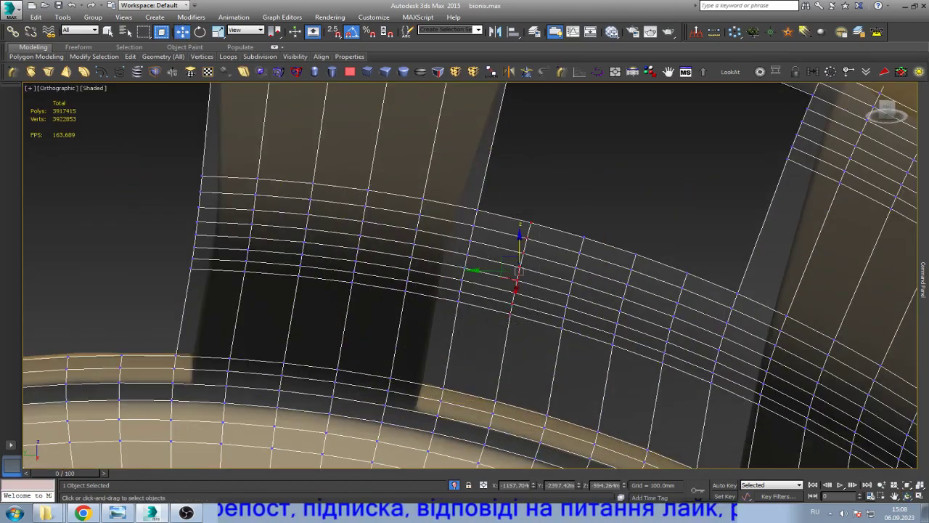
key(Delete)
drag(550, 214, 612, 310)
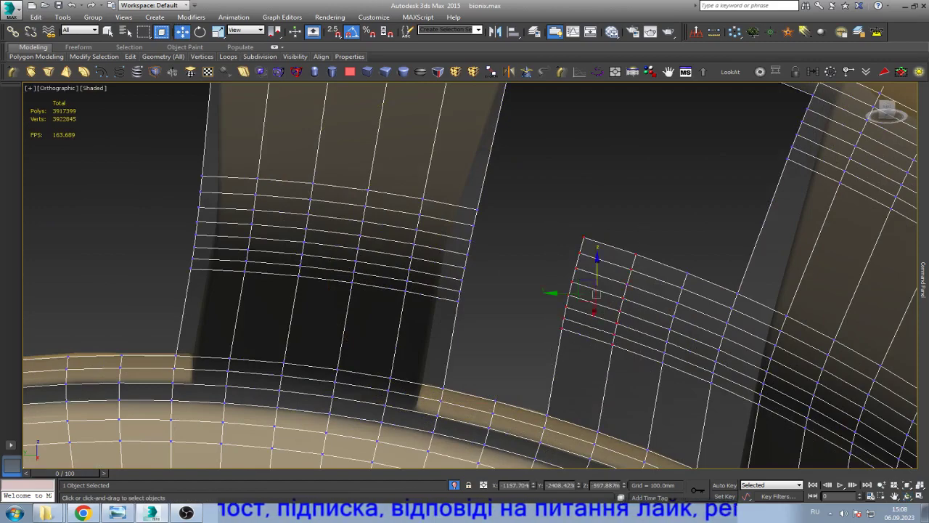
key(Delete)
drag(637, 237, 698, 375)
key(Delete)
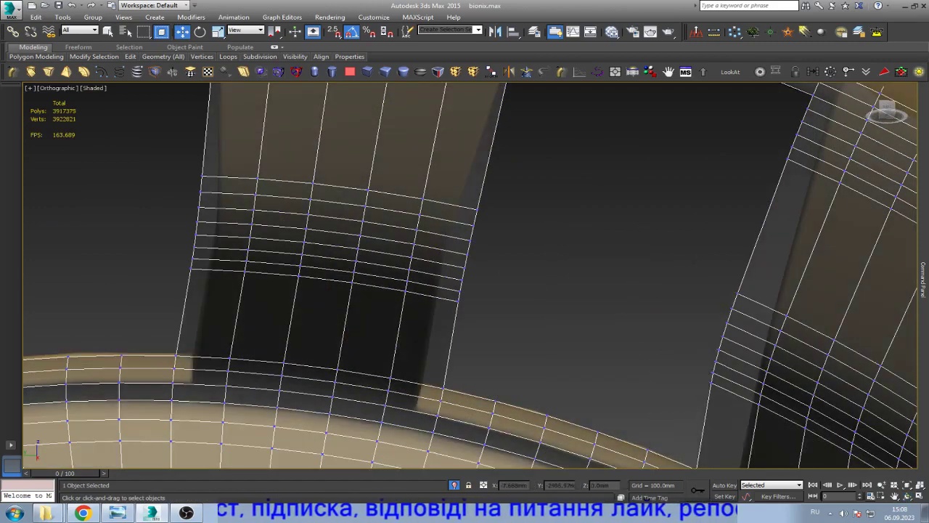
scroll(675, 348, down, 5)
- Tilt the view and delete the leftover block of polygons inside the window gap
scroll(762, 309, down, 4)
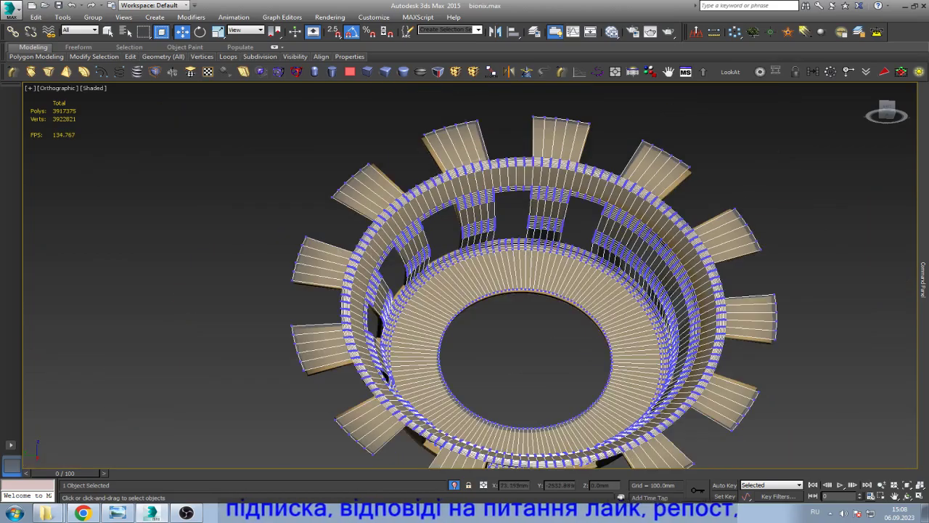
scroll(762, 308, up, 6)
scroll(762, 308, up, 2)
mouse_move(762, 308)
alt+middle_down()
mouse_move(725, 240)
mouse_move(675, 210)
alt+middle_up()
scroll(675, 210, up, 6)
scroll(675, 211, up, 5)
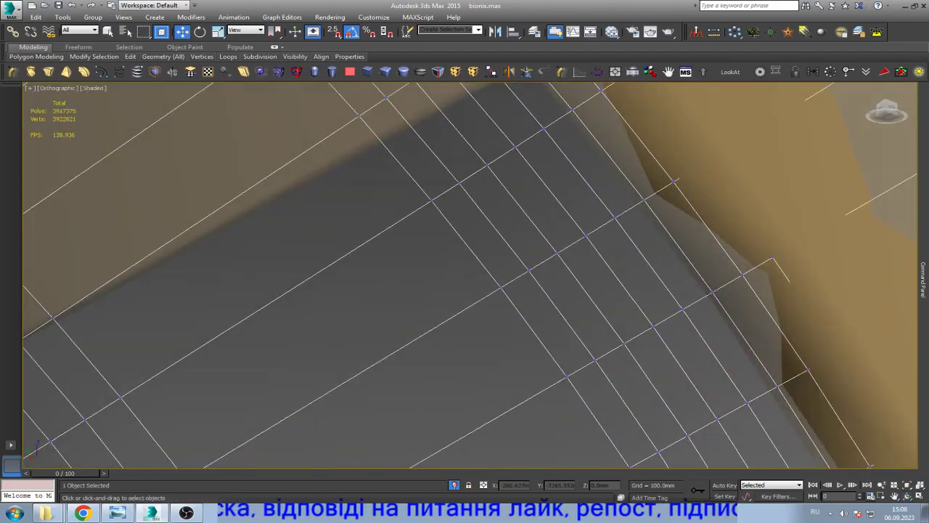
scroll(675, 210, down, 3)
drag(559, 164, 490, 208)
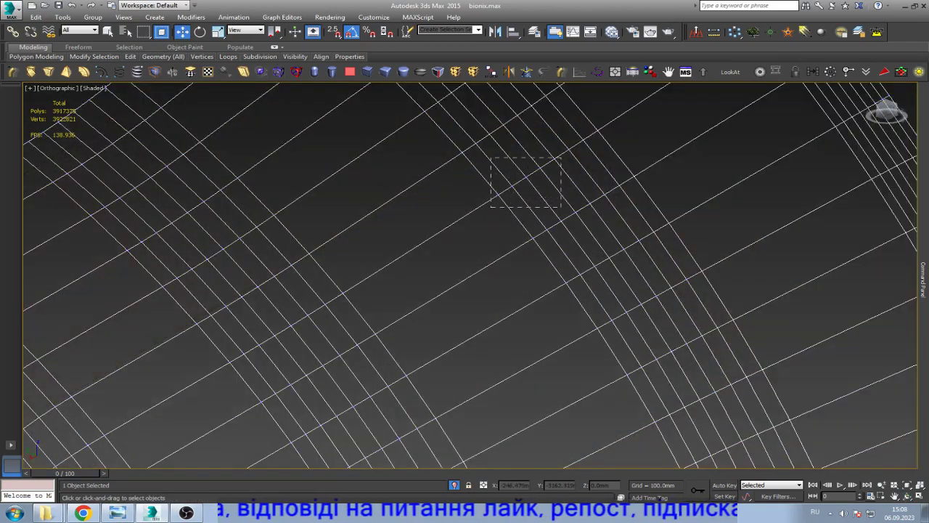
scroll(464, 276, down, 5)
scroll(465, 276, up, 6)
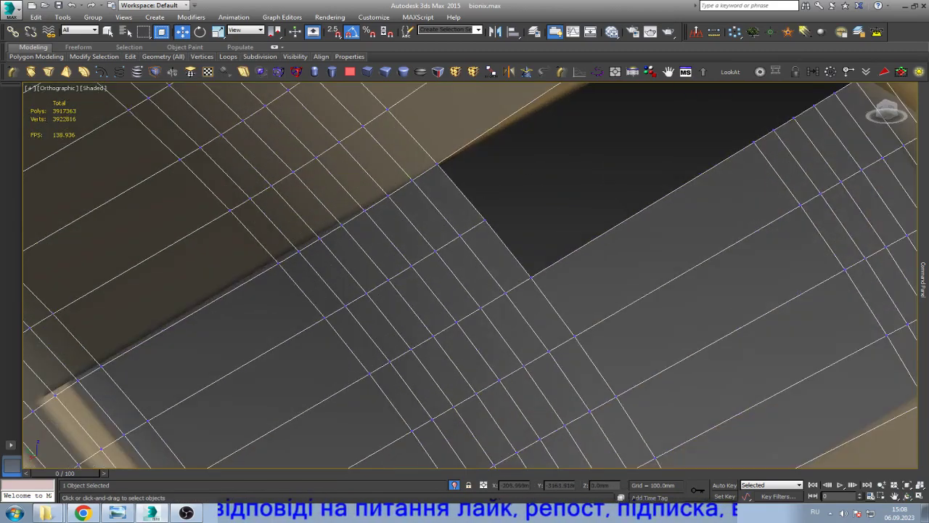
drag(424, 262, 424, 261)
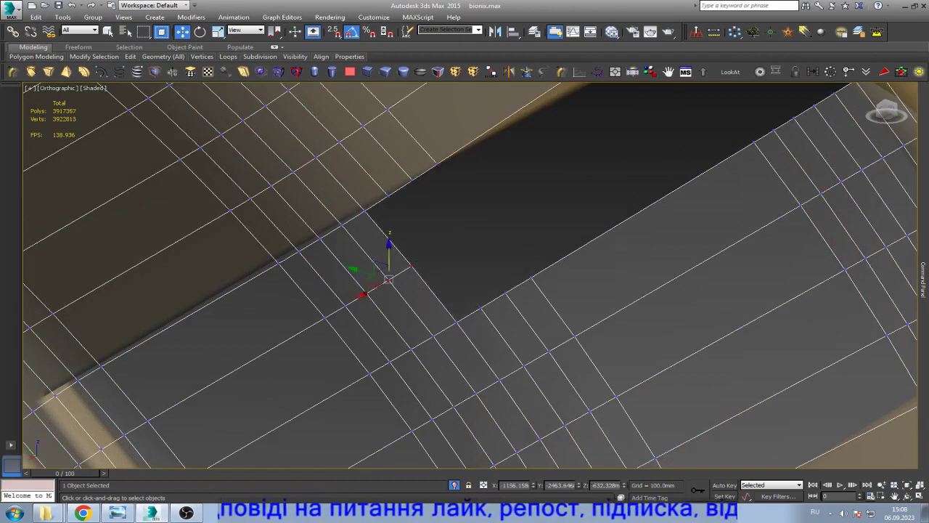
key(Delete)
- Delete the remaining polygons running along the window opening
scroll(343, 309, down, 2)
scroll(343, 308, down, 2)
scroll(342, 308, down, 2)
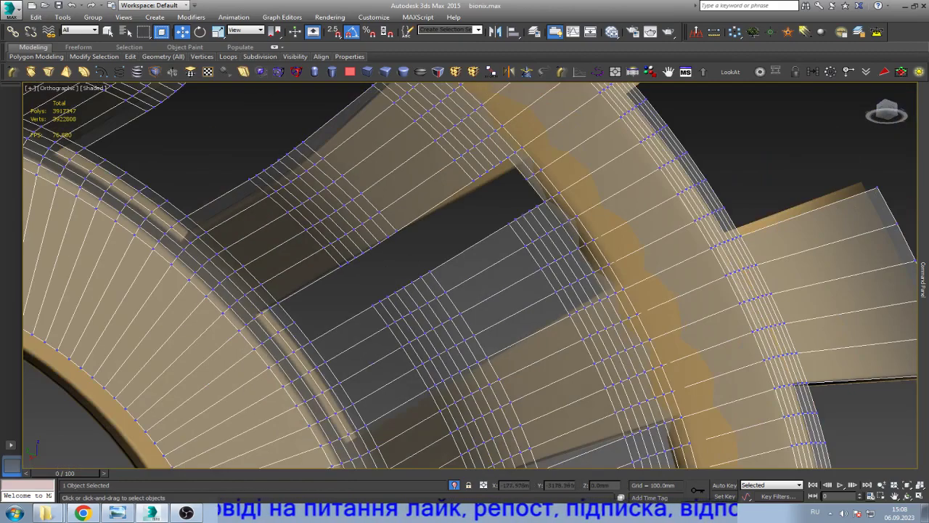
scroll(342, 308, up, 5)
mouse_move(346, 233)
mouse_down()
mouse_move(471, 370)
mouse_move(491, 377)
mouse_up()
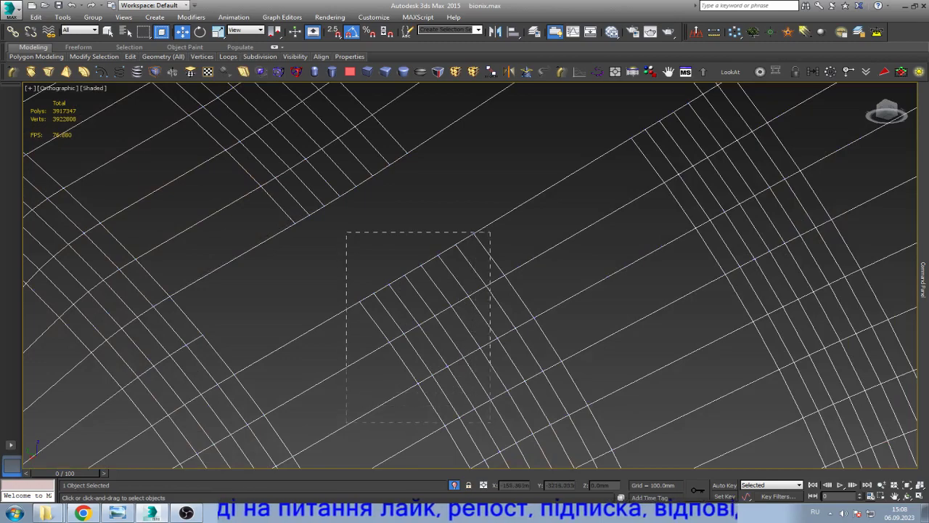
key(Delete)
drag(442, 225, 544, 366)
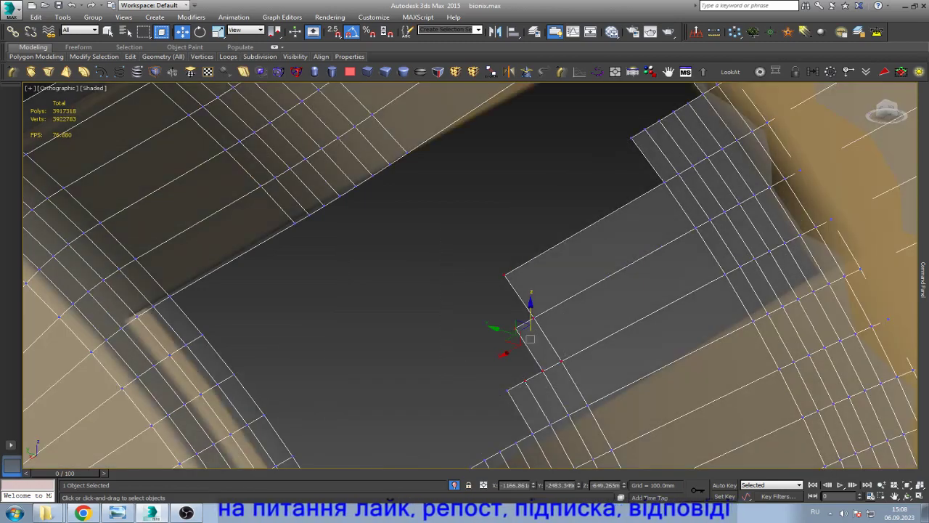
key(Delete)
- Remove the stray polygon patches at the hole's corners
scroll(508, 305, down, 3)
scroll(525, 229, up, 3)
scroll(525, 229, up, 2)
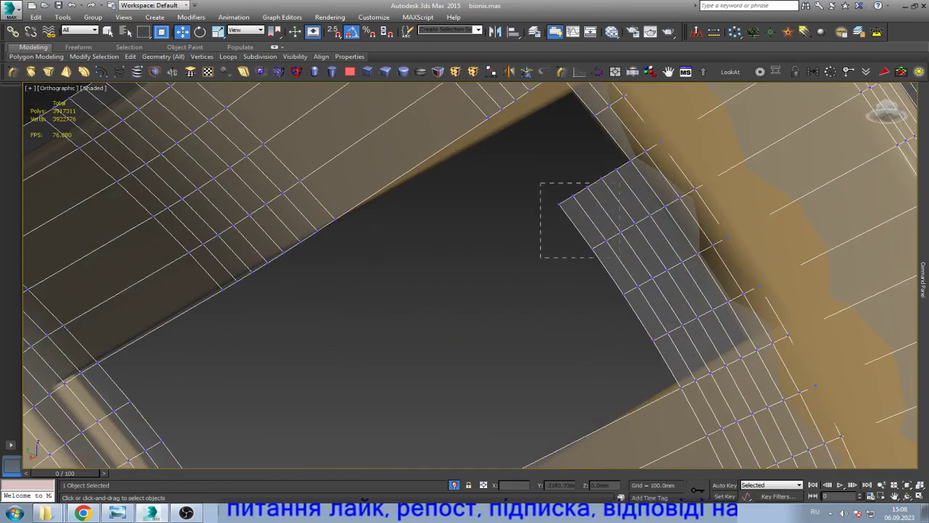
mouse_move(539, 182)
mouse_down()
mouse_move(591, 260)
mouse_move(627, 289)
mouse_up()
key(Delete)
scroll(603, 264, down, 1)
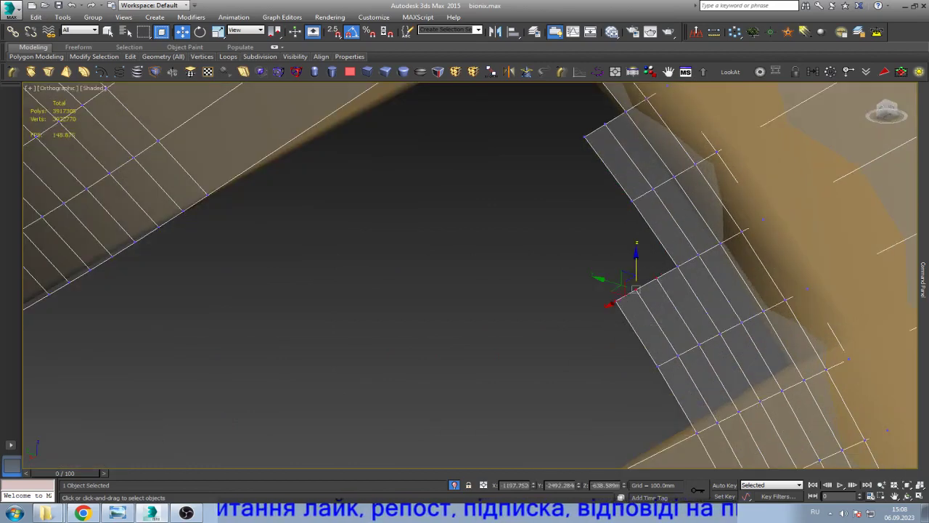
key(Delete)
drag(650, 321, 695, 369)
key(Delete)
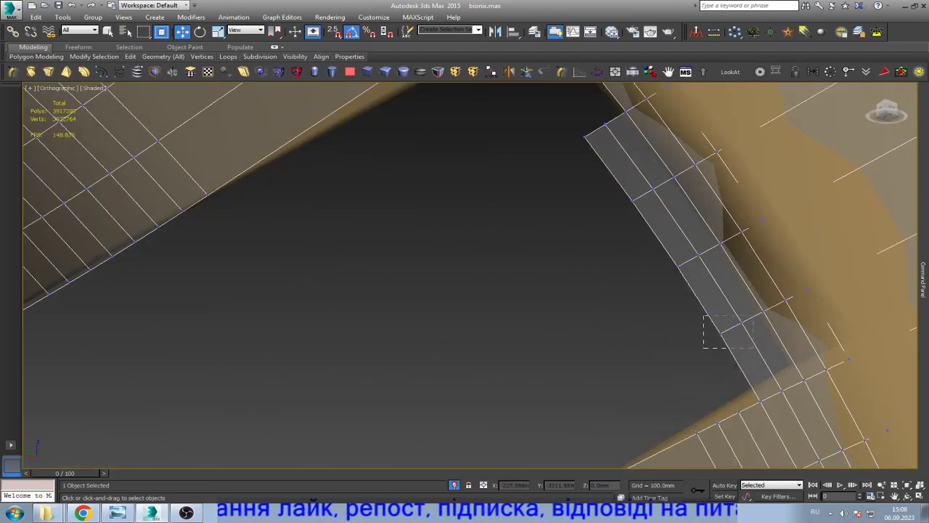
- Delete the leftover strip polygons beside the corner and select any remaining stray faces
drag(703, 314, 755, 348)
key(Delete)
drag(709, 284, 709, 286)
scroll(654, 290, down, 3)
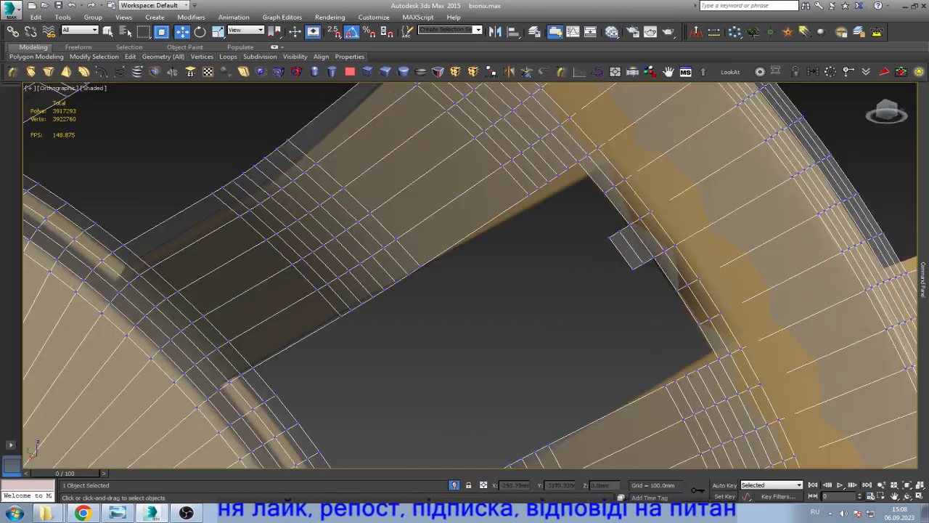
scroll(635, 312, up, 3)
key(Delete)
drag(594, 258, 541, 198)
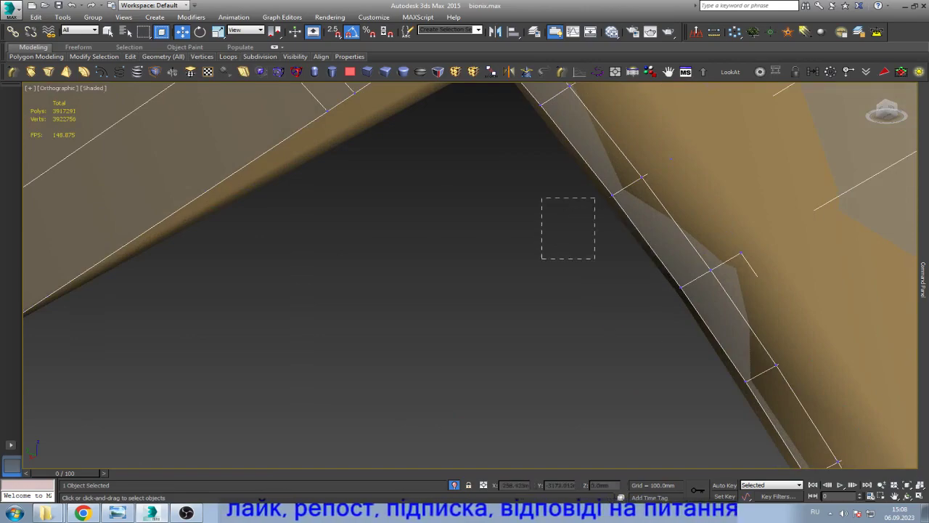
scroll(465, 276, down, 5)
scroll(464, 275, down, 5)
- Orbit to the ring opening and select the leftover vertex rows along its edge and bottom
scroll(464, 276, down, 1)
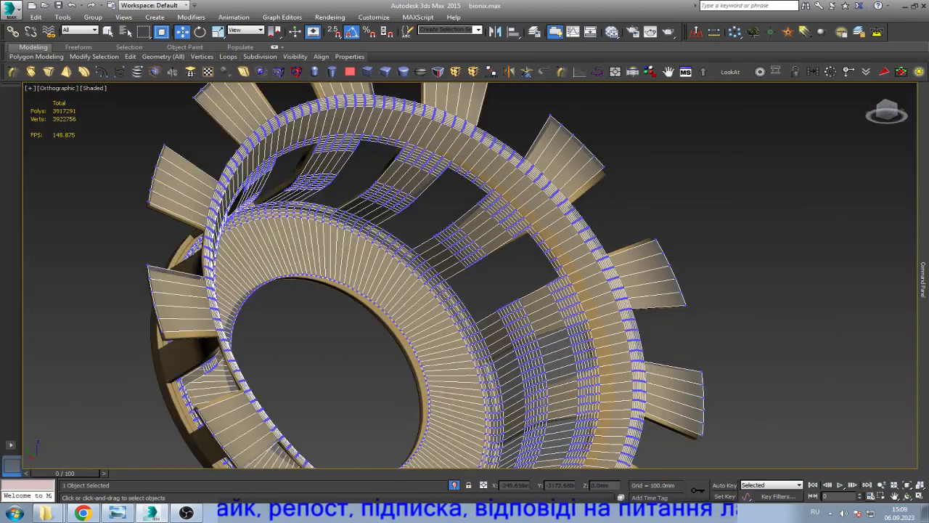
click(907, 495)
mouse_move(435, 304)
mouse_down()
mouse_move(392, 320)
mouse_move(435, 291)
mouse_up()
scroll(464, 275, up, 3)
scroll(464, 276, up, 5)
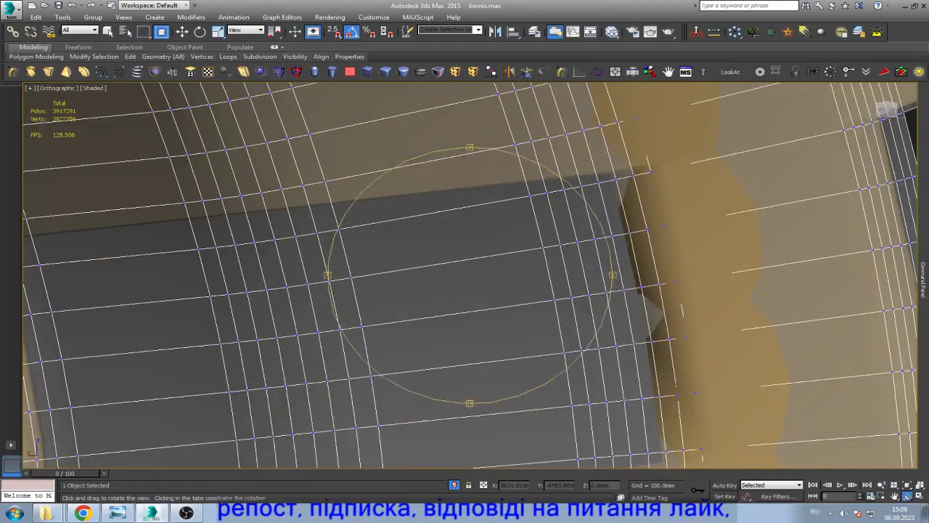
key(Escape)
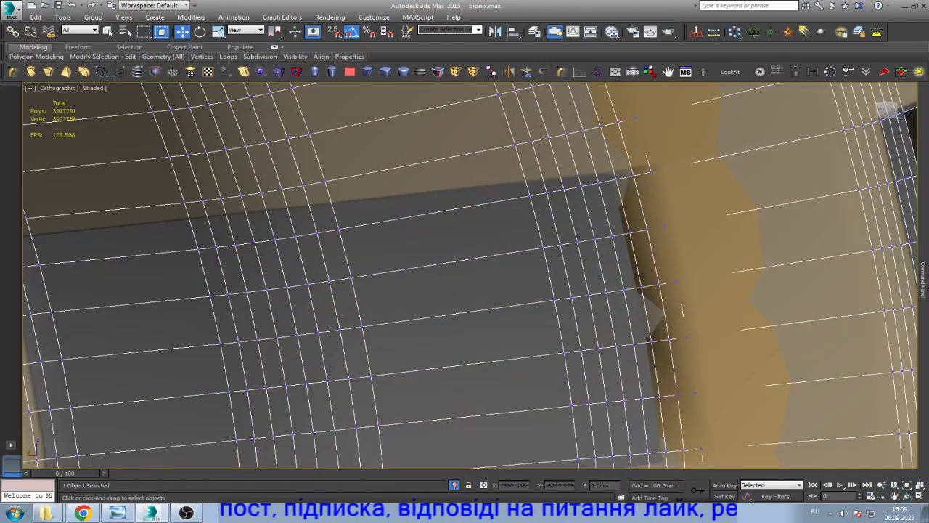
scroll(470, 275, down, 4)
scroll(470, 275, down, 2)
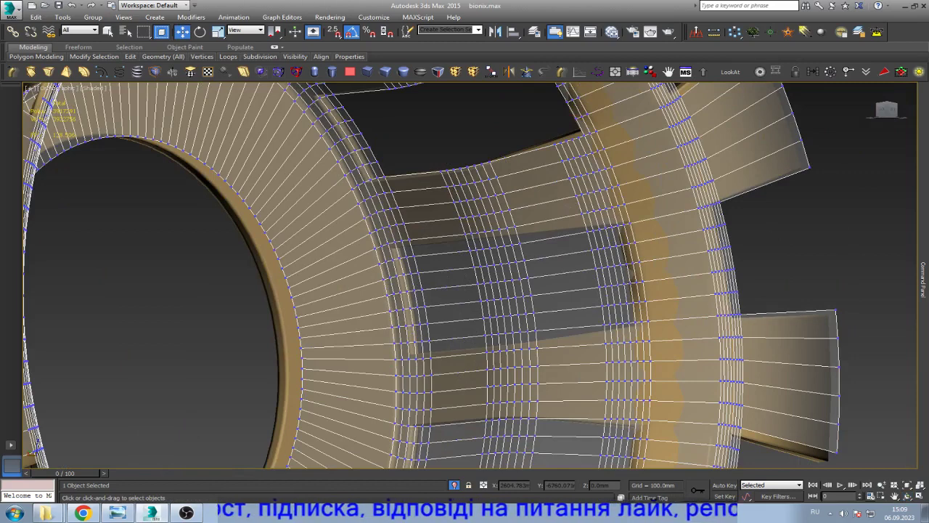
scroll(624, 312, up, 4)
scroll(624, 312, up, 2)
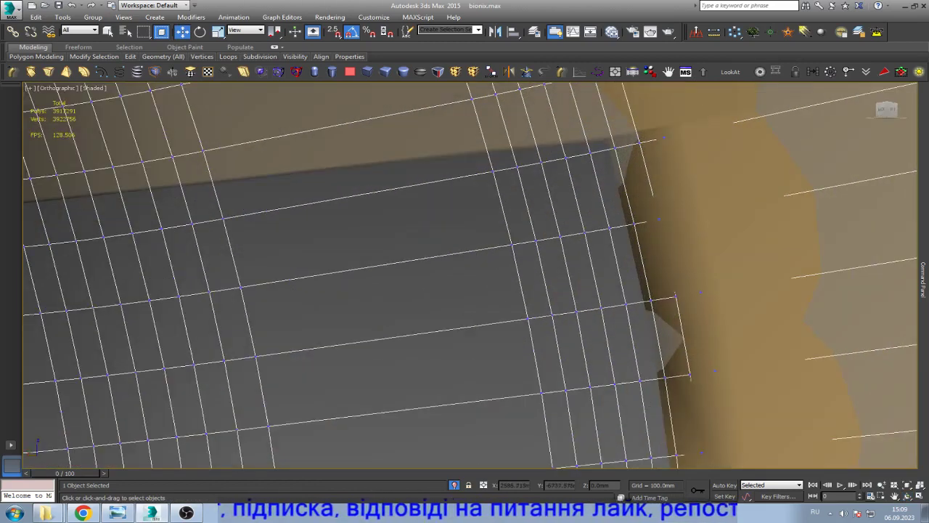
drag(495, 223, 617, 258)
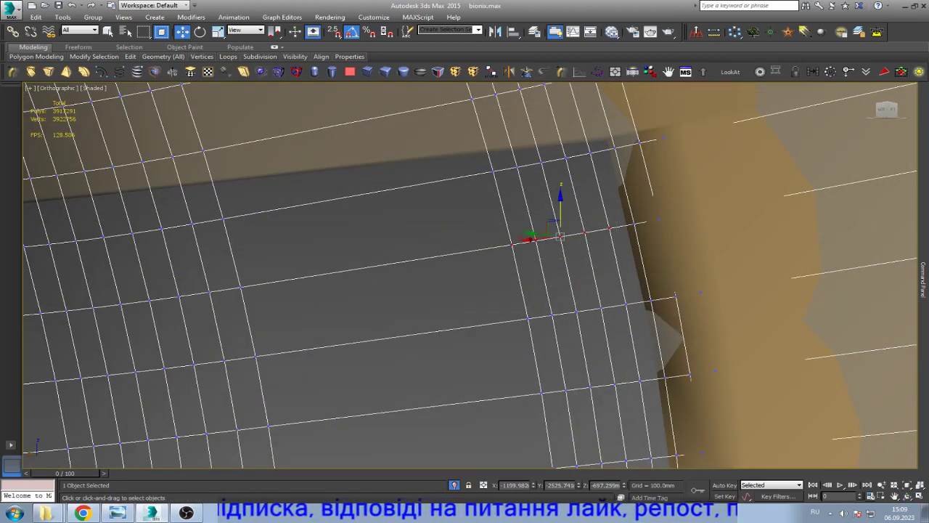
scroll(508, 246, down, 5)
scroll(508, 247, up, 5)
mouse_move(354, 258)
mouse_down()
mouse_move(460, 277)
mouse_move(435, 330)
mouse_move(433, 403)
mouse_up()
- Delete the stray vertex row and the small leftover face patch at the window corner
scroll(632, 457, up, 3)
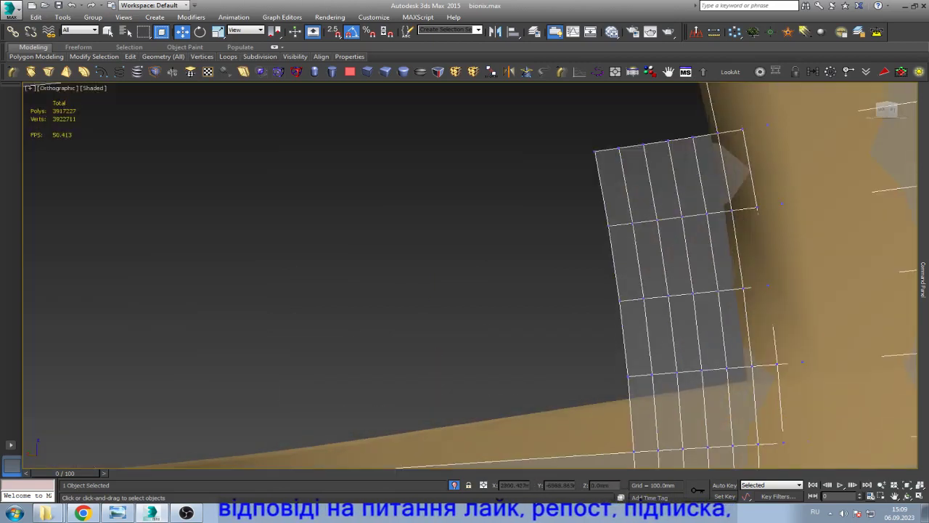
scroll(631, 450, down, 5)
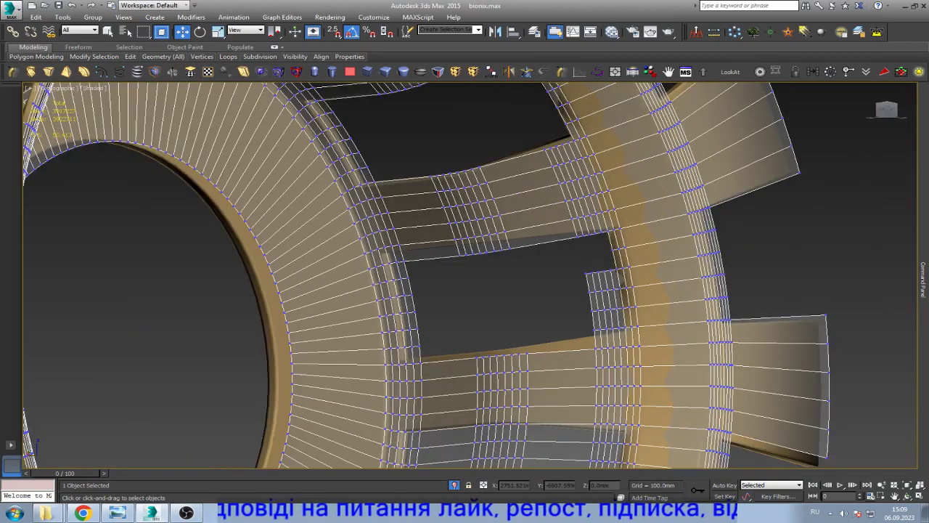
scroll(584, 305, up, 2)
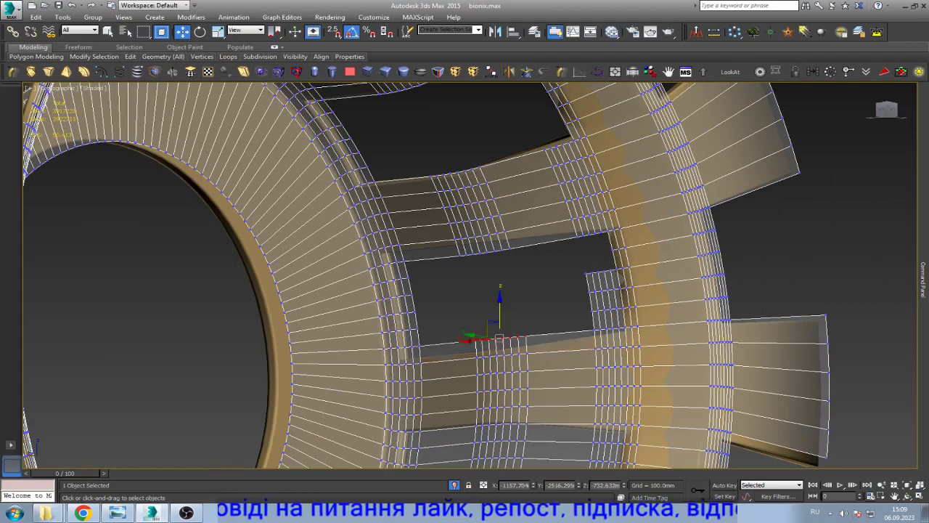
scroll(584, 304, up, 3)
scroll(584, 305, up, 3)
drag(608, 281, 737, 319)
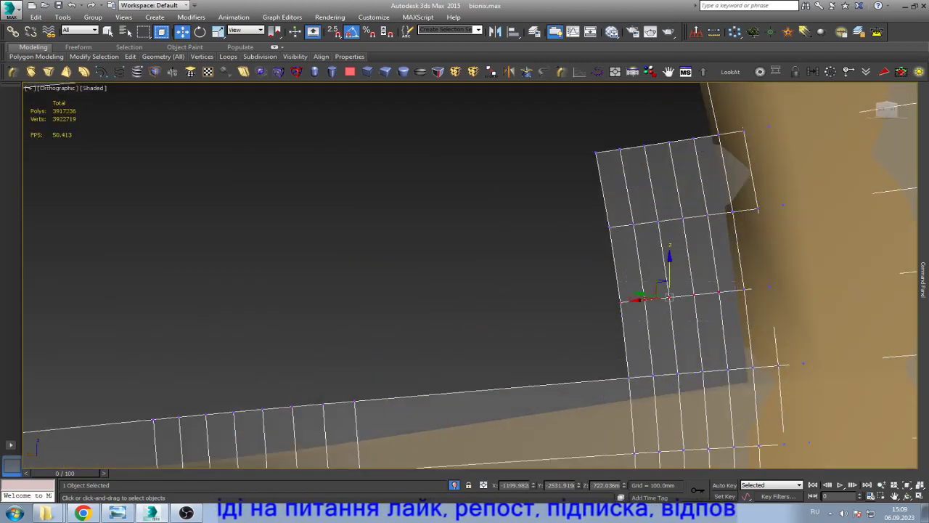
key(Delete)
drag(602, 240, 697, 199)
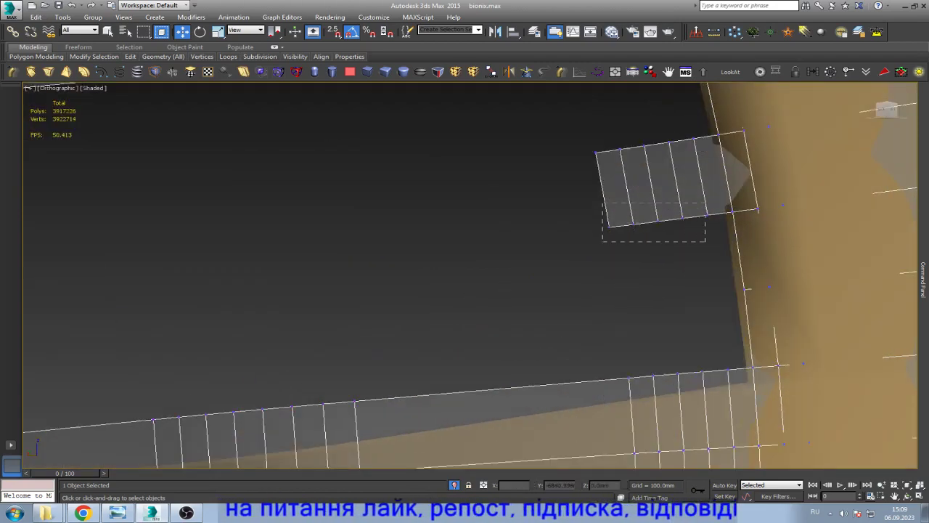
key(Delete)
scroll(653, 204, down, 5)
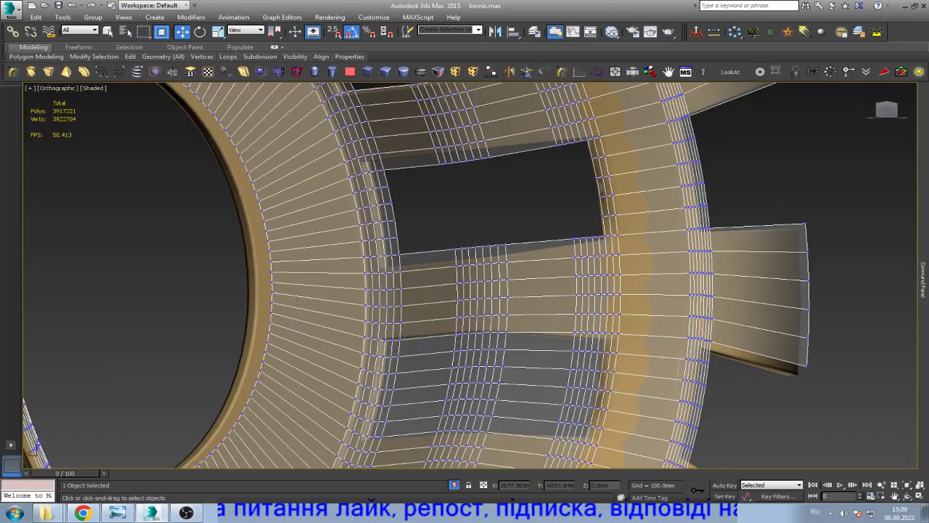
- Delete the three face strips across the opening to widen the hole
alt+middle_drag(508, 276, 450, 276)
scroll(508, 275, up, 5)
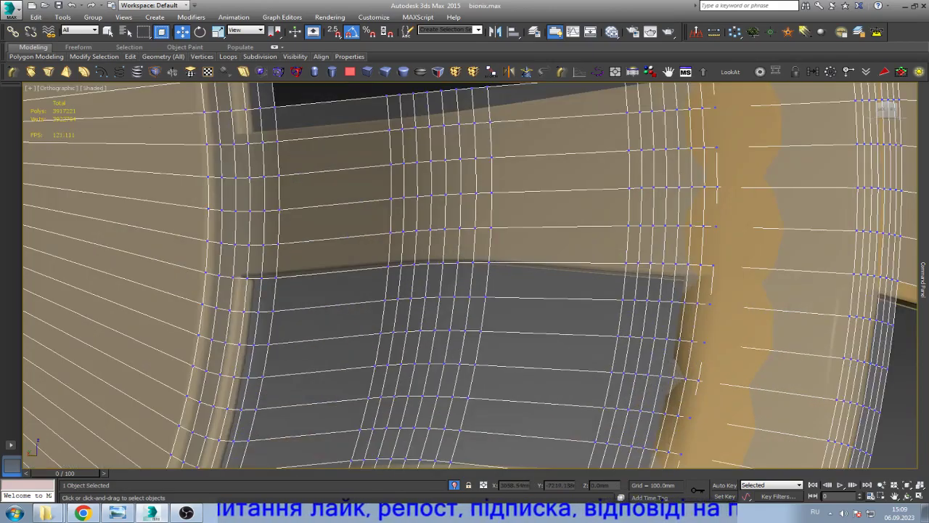
drag(503, 283, 372, 309)
key(Delete)
drag(514, 318, 369, 332)
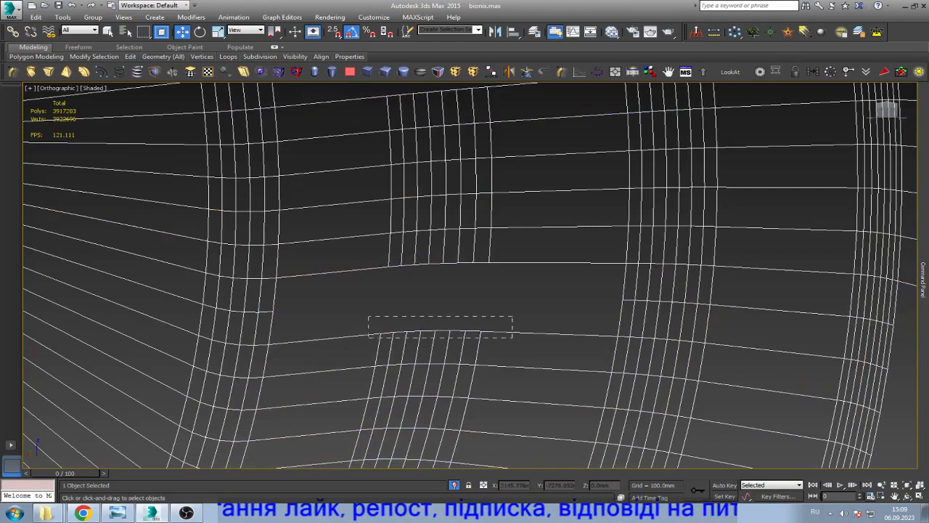
key(Delete)
drag(472, 331, 385, 356)
key(Delete)
- Remove the lower rows of faces beside the hole to enlarge it
drag(511, 371, 450, 397)
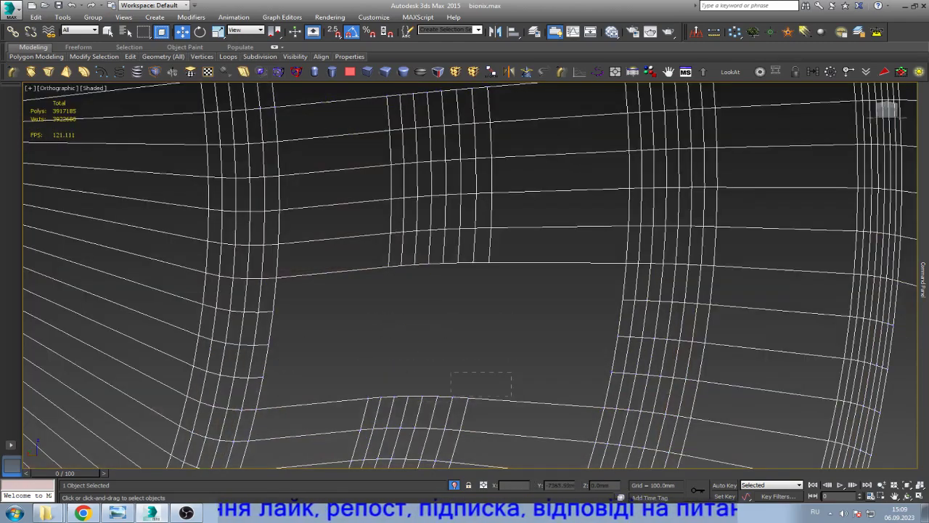
scroll(413, 366, down, 2)
scroll(414, 366, down, 2)
scroll(414, 366, down, 2)
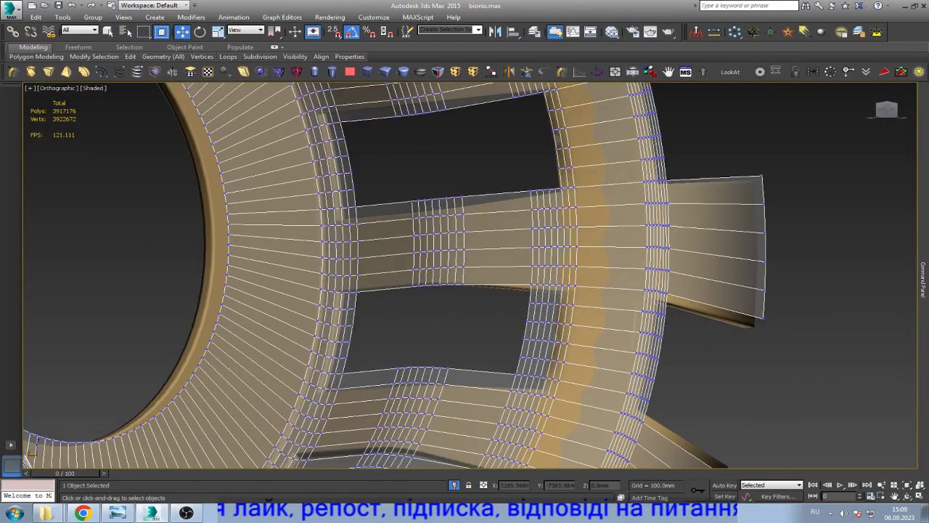
scroll(444, 350, up, 4)
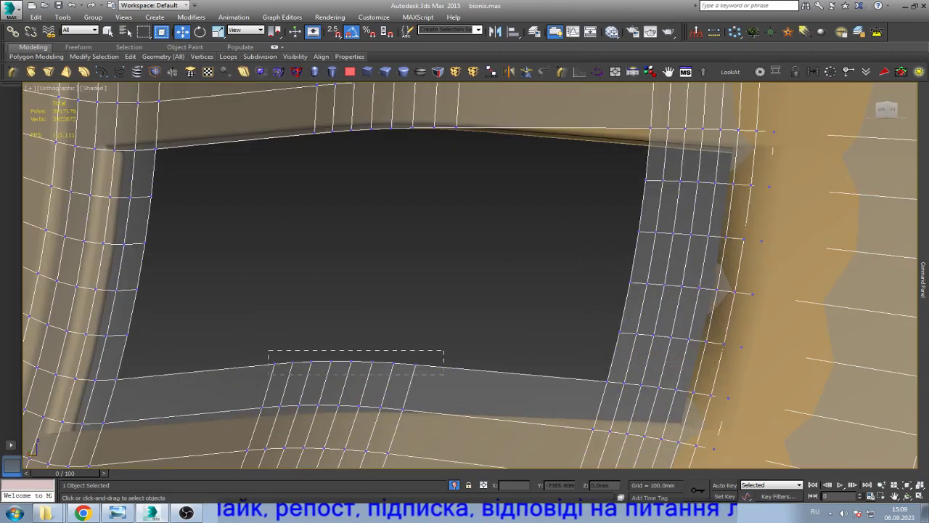
drag(443, 350, 269, 375)
key(Delete)
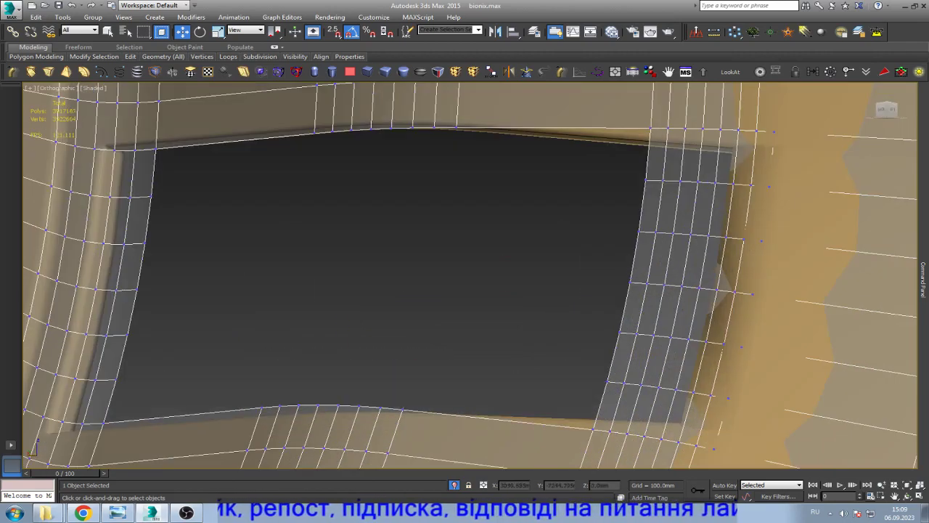
- Zoom in and delete the strip's top row of polygons
scroll(470, 276, down, 4)
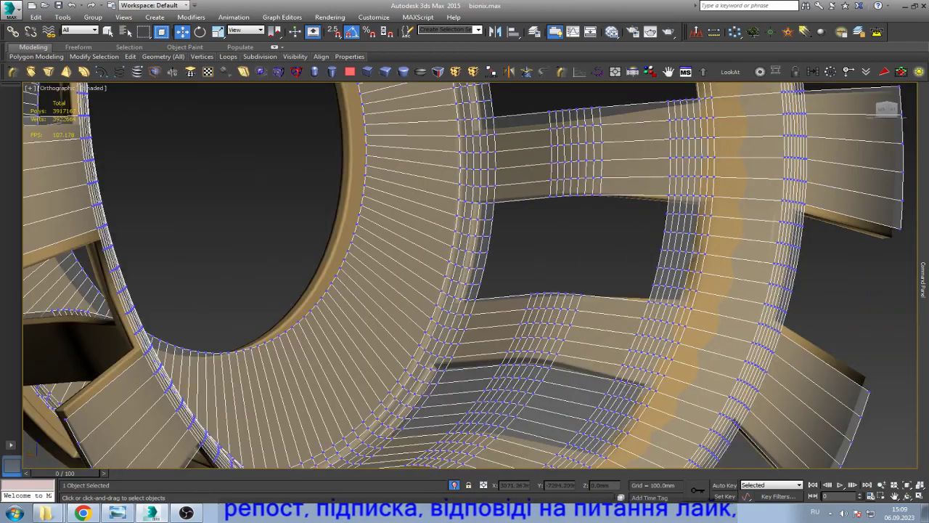
scroll(660, 130, up, 2)
scroll(660, 131, up, 1)
scroll(660, 130, up, 1)
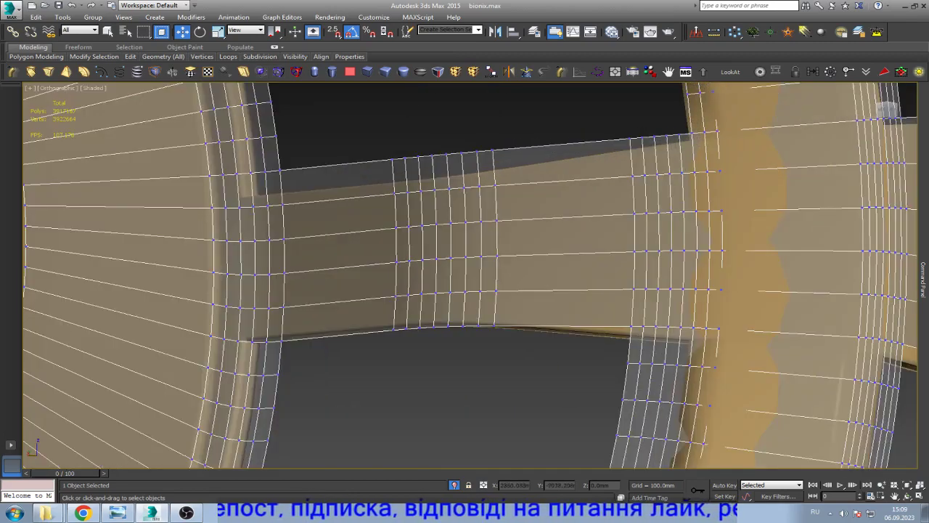
scroll(664, 360, up, 1)
scroll(663, 359, up, 1)
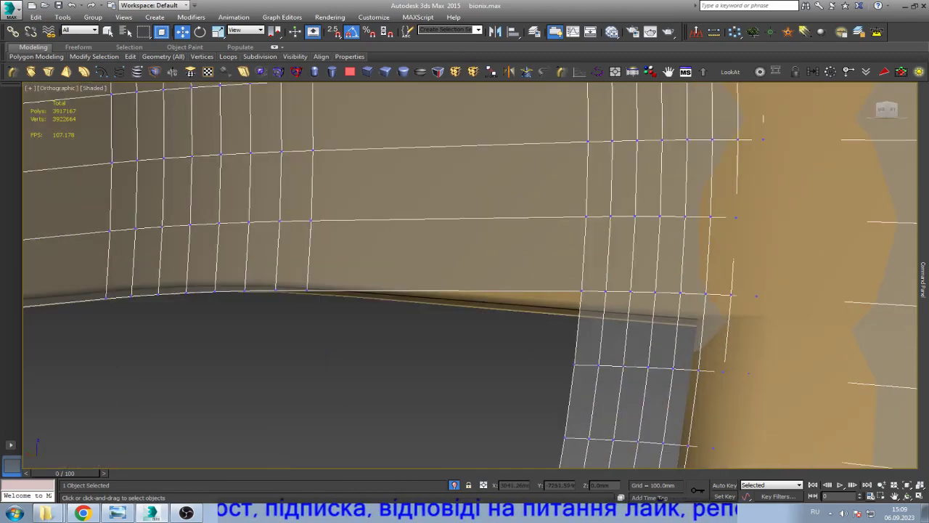
scroll(663, 359, up, 1)
scroll(470, 276, down, 3)
scroll(470, 275, up, 3)
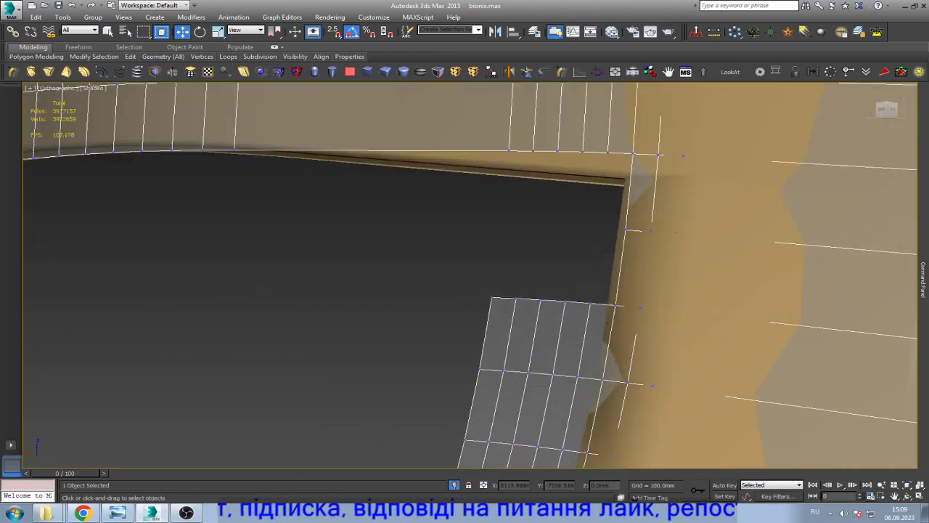
drag(466, 306, 465, 307)
key(Delete)
- Delete the grey strip's upper-corner faces and top row, leaving its new top-edge vertices selected
scroll(508, 290, down, 3)
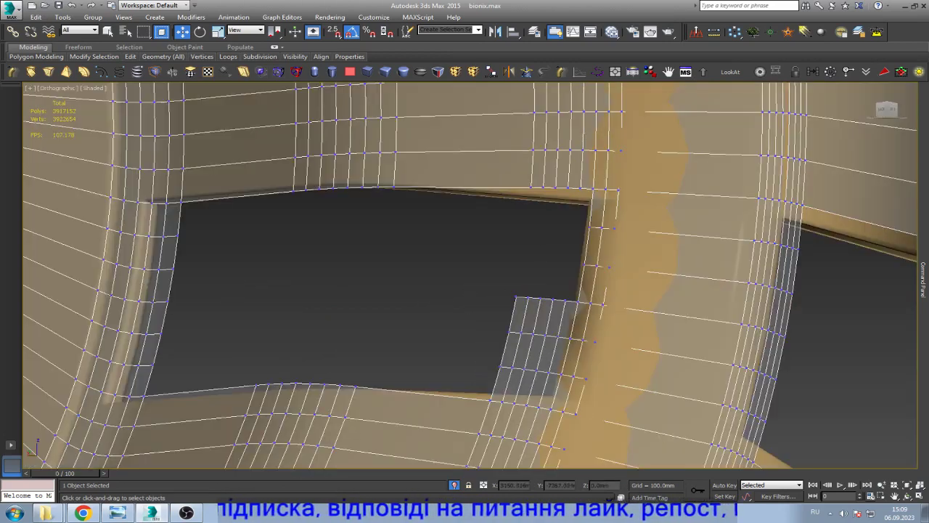
scroll(508, 290, up, 3)
drag(603, 310, 445, 256)
drag(625, 316, 625, 315)
middle_drag(508, 291, 508, 392)
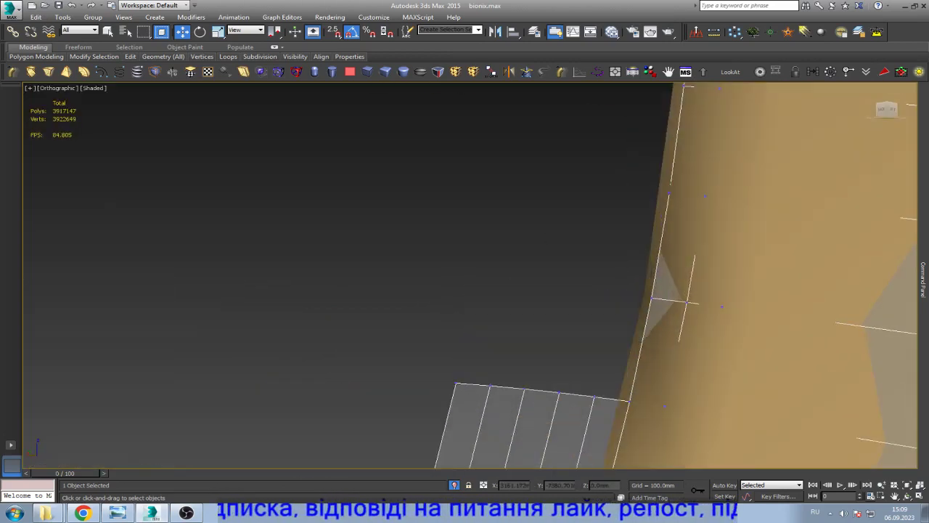
scroll(508, 326, down, 2)
scroll(516, 316, up, 3)
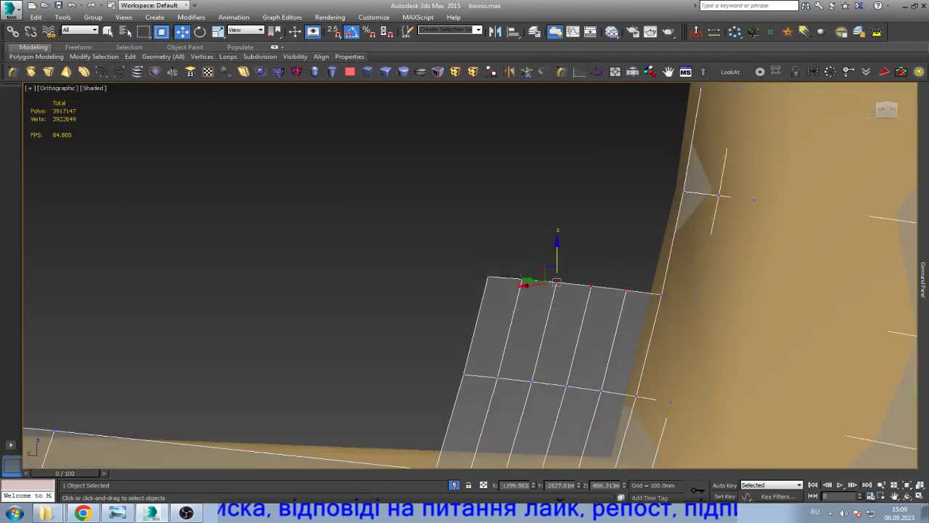
key(Delete)
middle_drag(555, 282, 555, 199)
drag(457, 286, 646, 309)
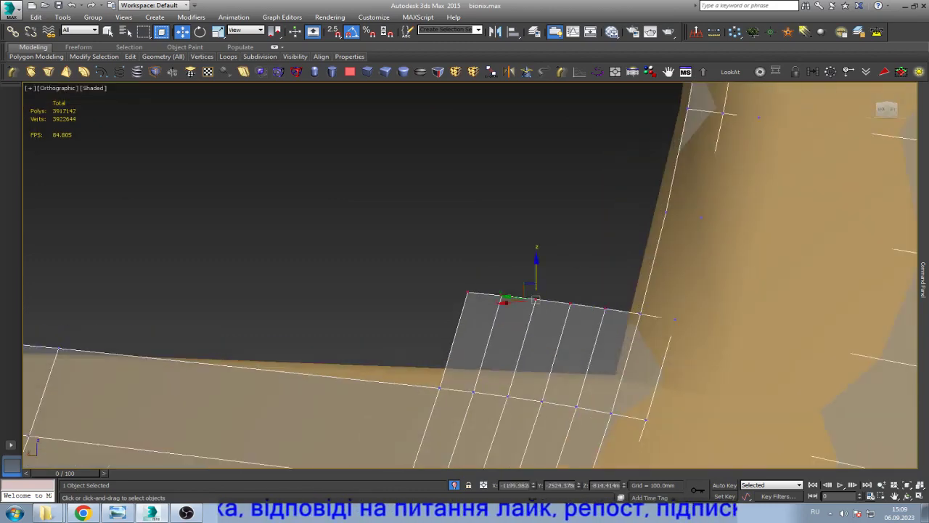
scroll(464, 276, down, 5)
scroll(465, 276, down, 3)
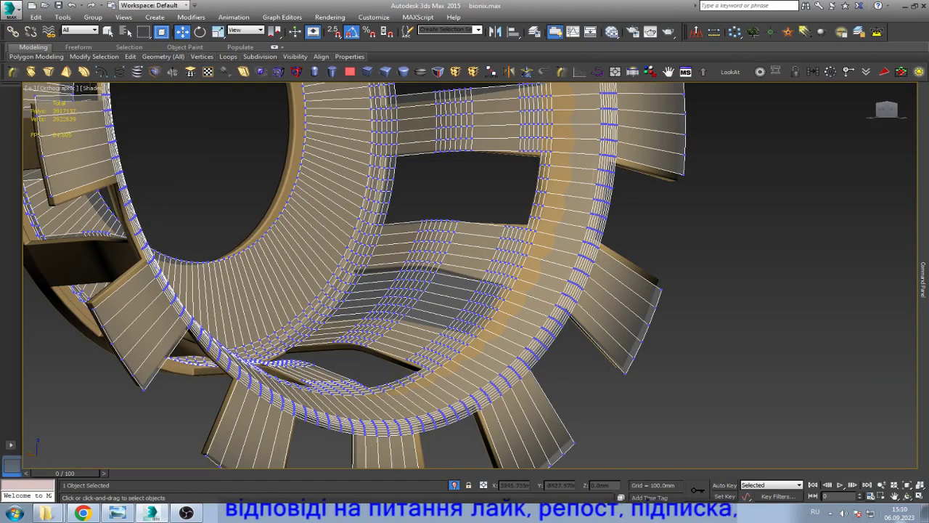
- Delete the first two groups of faces inside the next ring opening
mouse_move(465, 276)
alt+middle_down()
mouse_move(470, 145)
mouse_move(465, 218)
alt+middle_up()
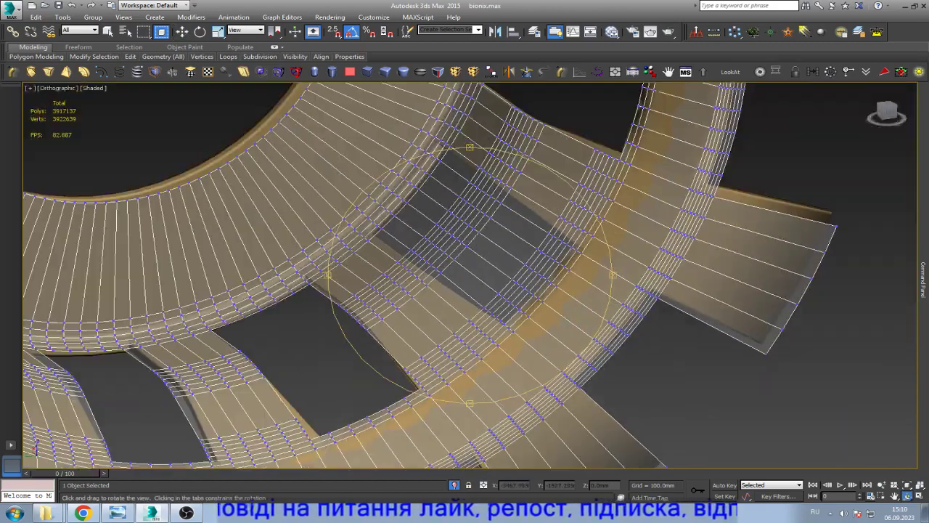
scroll(436, 181, up, 3)
key(w)
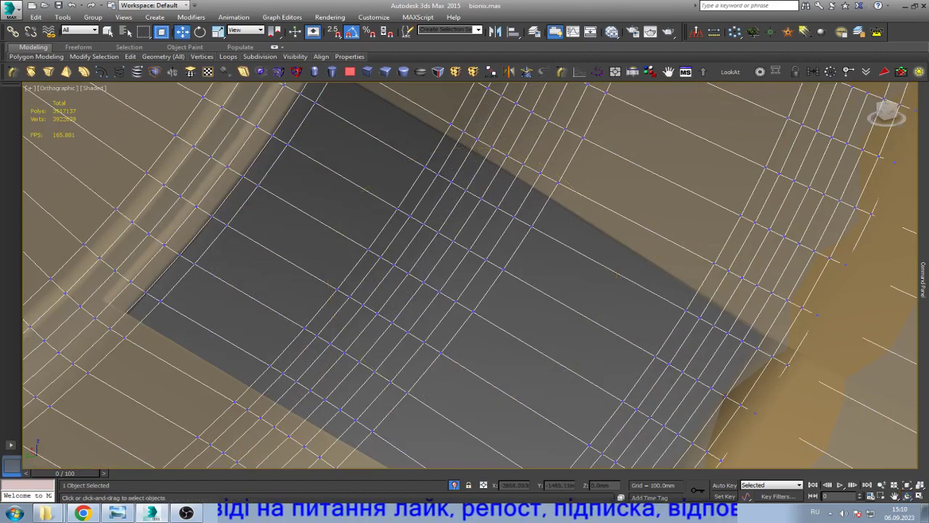
scroll(435, 181, up, 3)
scroll(435, 182, up, 3)
drag(407, 152, 470, 202)
key(Delete)
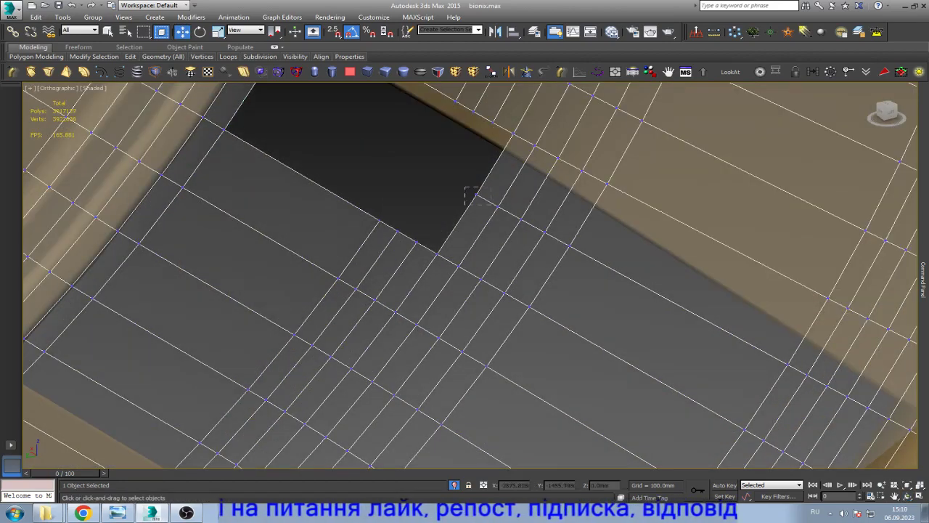
drag(464, 167, 500, 200)
key(Delete)
- Delete the faces along the opening's edge and both rows along its upper edge
drag(532, 233, 576, 264)
scroll(537, 240, down, 2)
scroll(537, 240, down, 2)
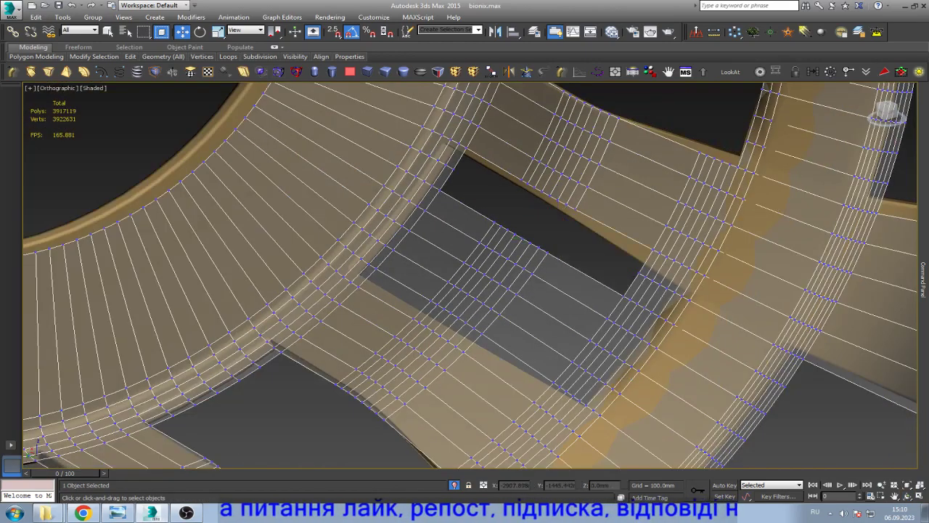
scroll(537, 240, up, 2)
scroll(667, 304, up, 2)
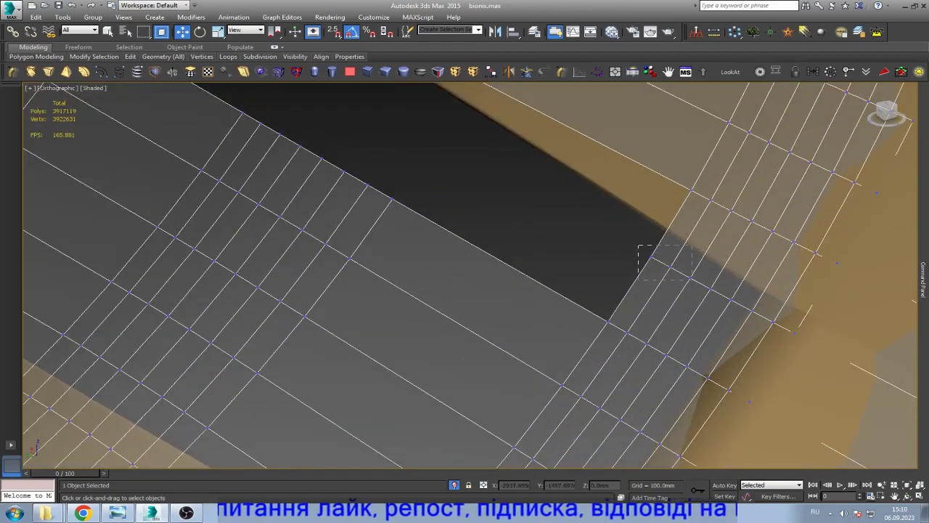
drag(639, 245, 742, 309)
key(Delete)
scroll(689, 275, down, 3)
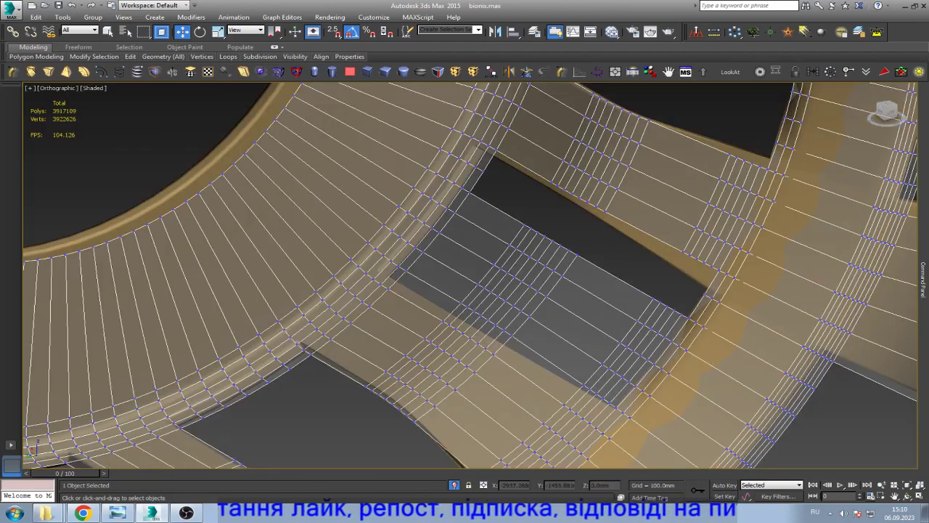
scroll(632, 280, up, 2)
drag(427, 181, 543, 245)
key(Delete)
key(Delete)
drag(667, 311, 743, 367)
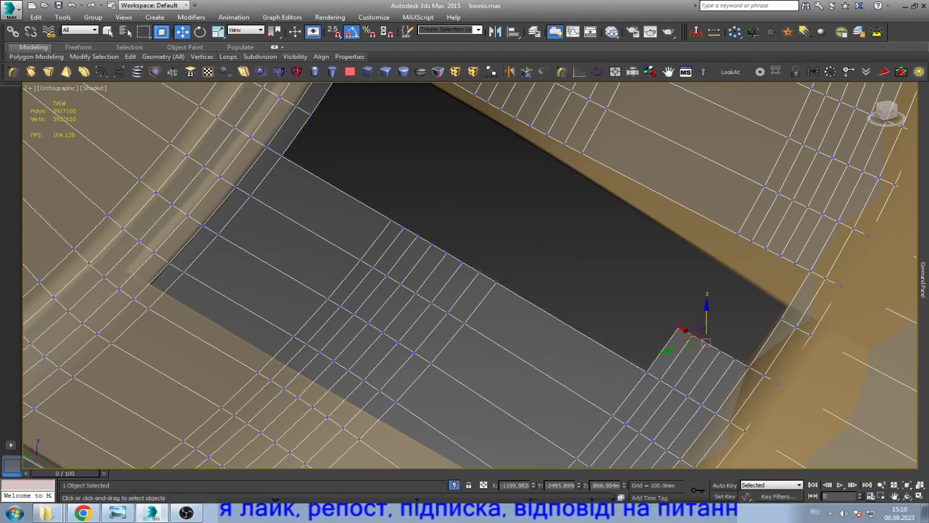
key(Delete)
- Remove the next face group, the opening's corner faces and the adjacent rows
key(Delete)
mouse_move(384, 203)
mouse_down()
mouse_move(445, 250)
mouse_move(530, 289)
mouse_up()
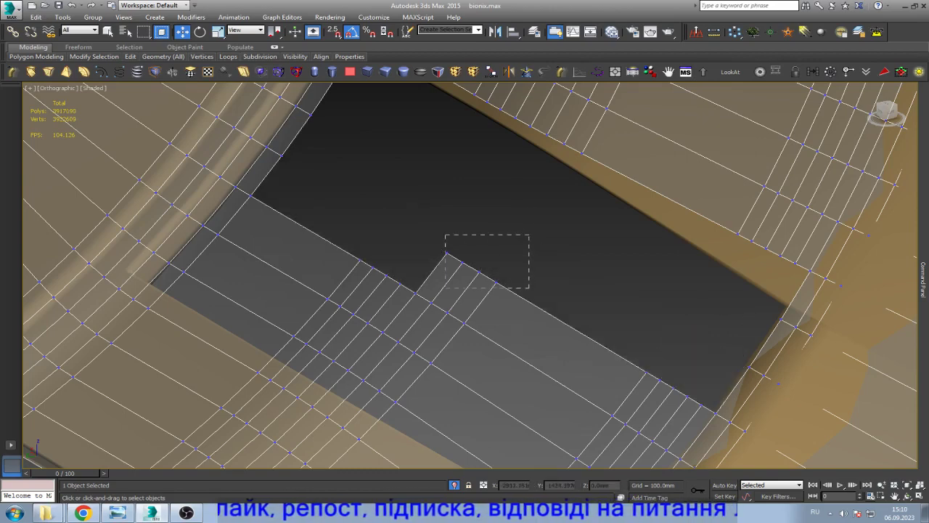
key(Delete)
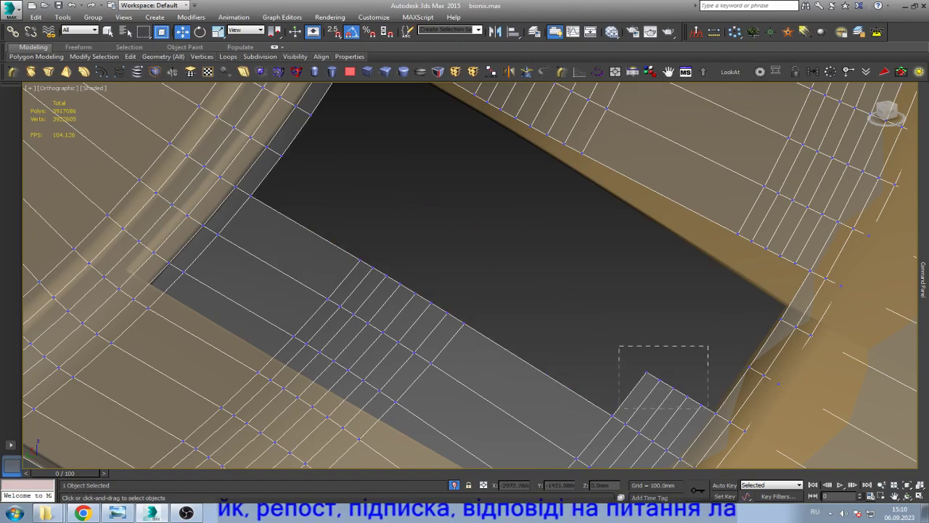
drag(619, 345, 708, 407)
key(Delete)
scroll(653, 377, down, 3)
scroll(508, 290, up, 4)
drag(491, 265, 562, 316)
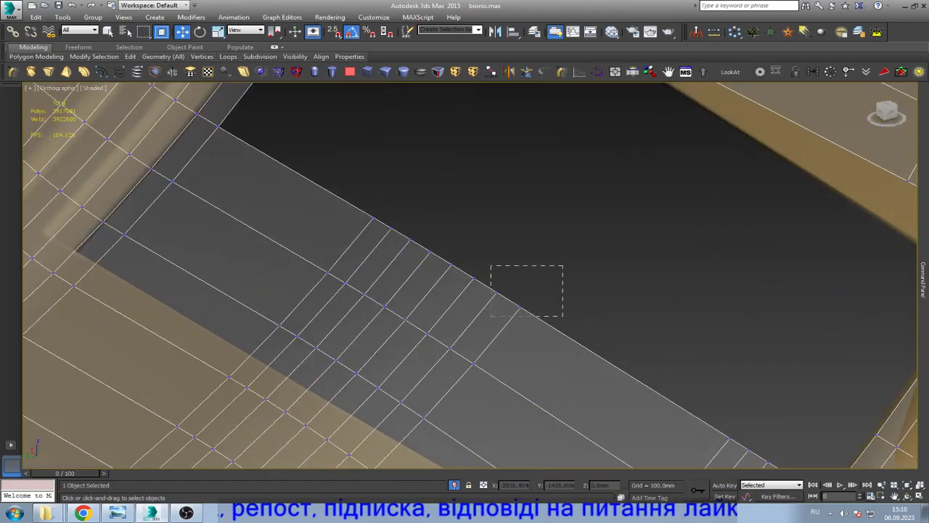
key(Delete)
drag(506, 215, 435, 251)
key(Delete)
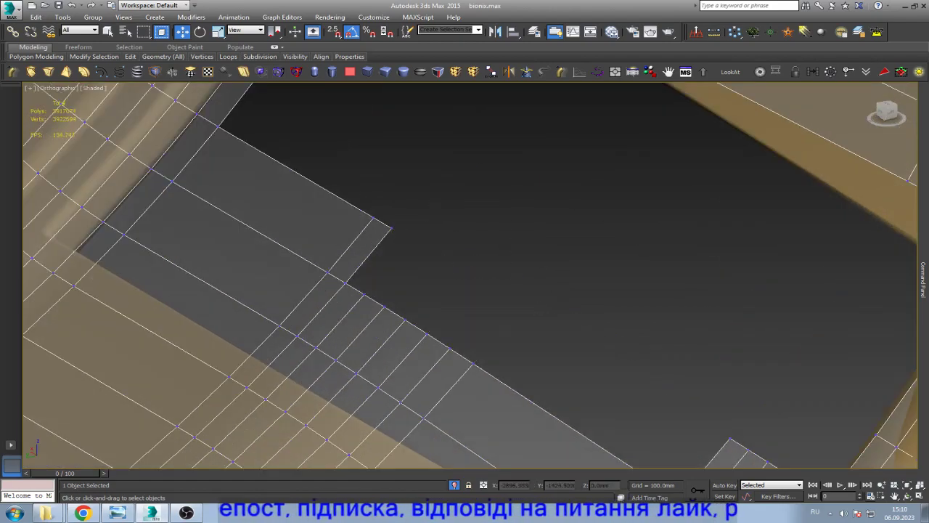
scroll(359, 209, down, 3)
key(Delete)
scroll(610, 326, up, 4)
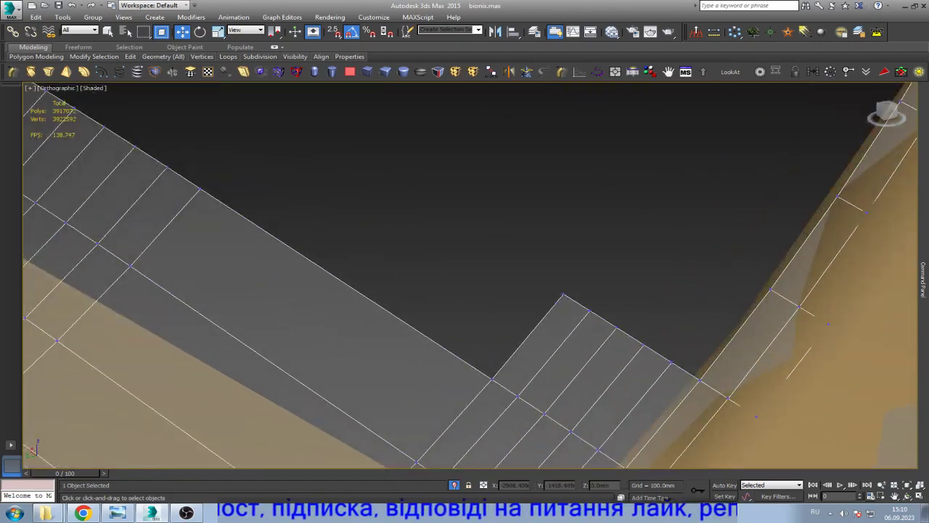
drag(556, 284, 668, 365)
key(Delete)
- Delete the strip's end faces and the small corner region, then leave sub-object level
scroll(610, 327, down, 3)
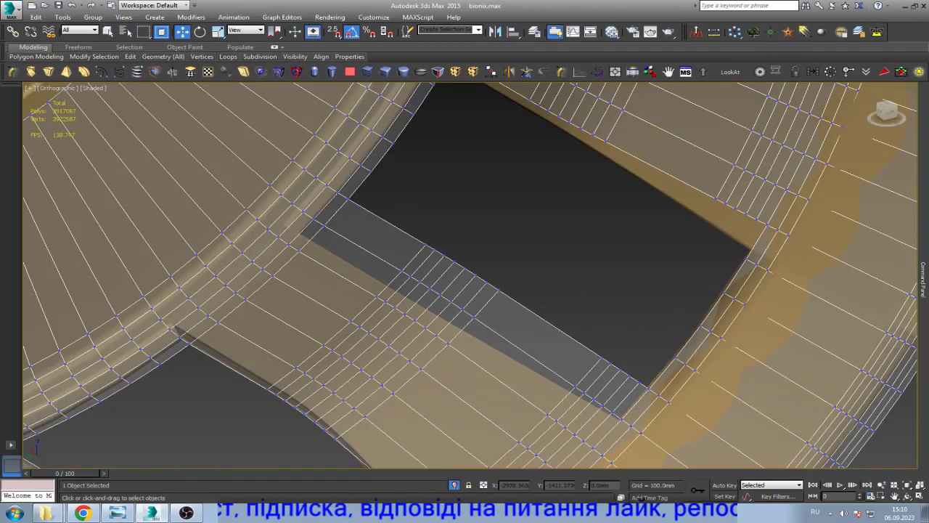
scroll(609, 326, up, 1)
scroll(610, 326, up, 4)
drag(491, 293, 643, 379)
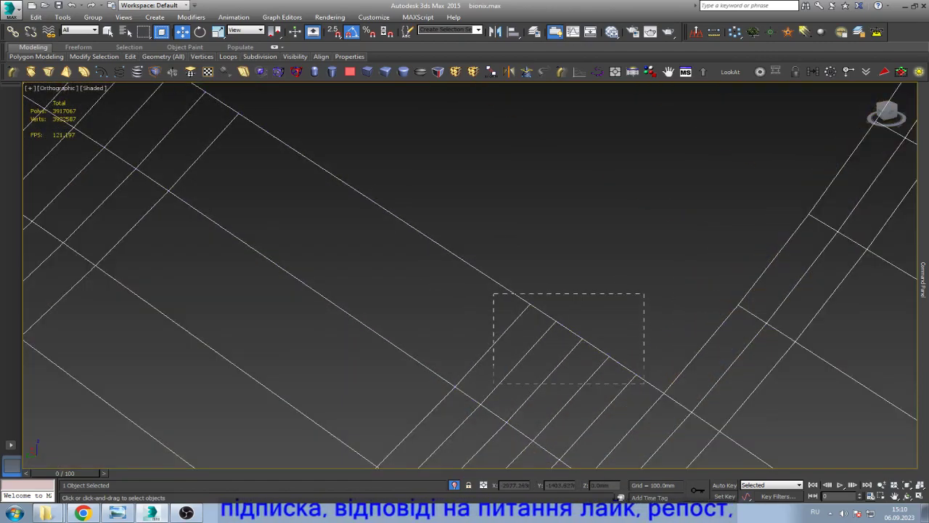
key(Delete)
scroll(609, 326, down, 3)
scroll(610, 327, up, 4)
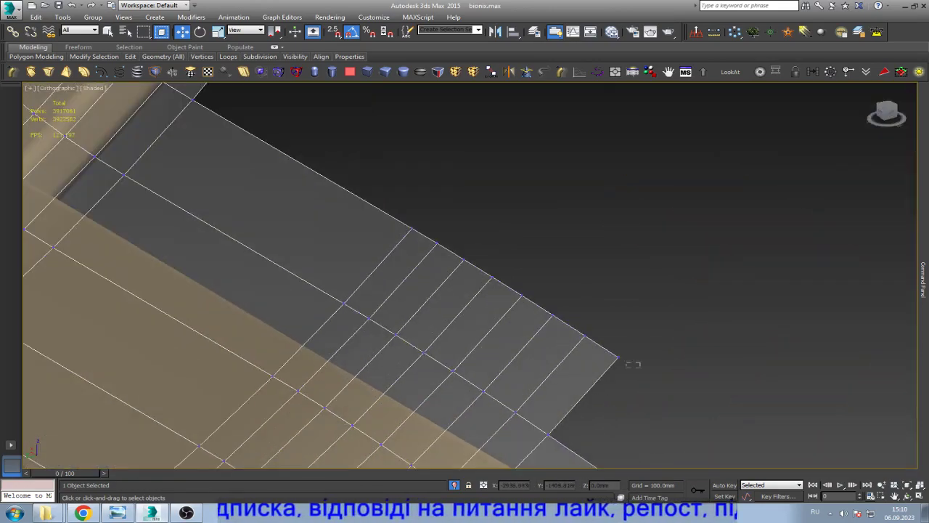
drag(479, 274, 640, 366)
key(Delete)
drag(451, 243, 488, 274)
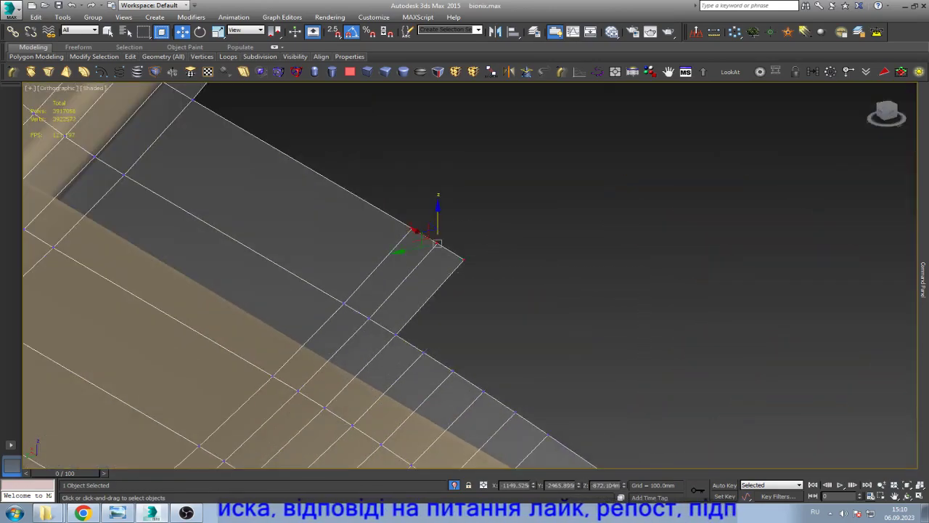
key(Delete)
scroll(610, 326, down, 4)
scroll(465, 276, down, 3)
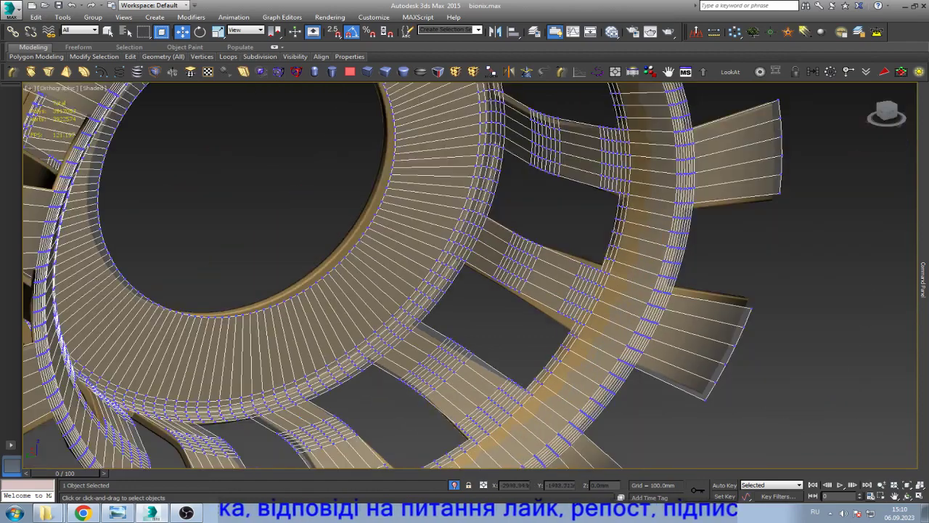
key(1)
key(z)
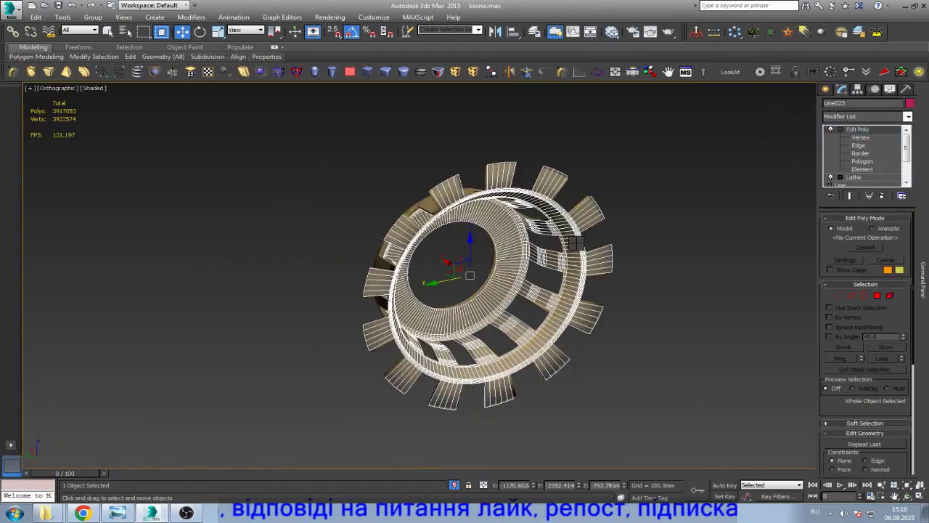
alt+middle_drag(464, 276, 407, 276)
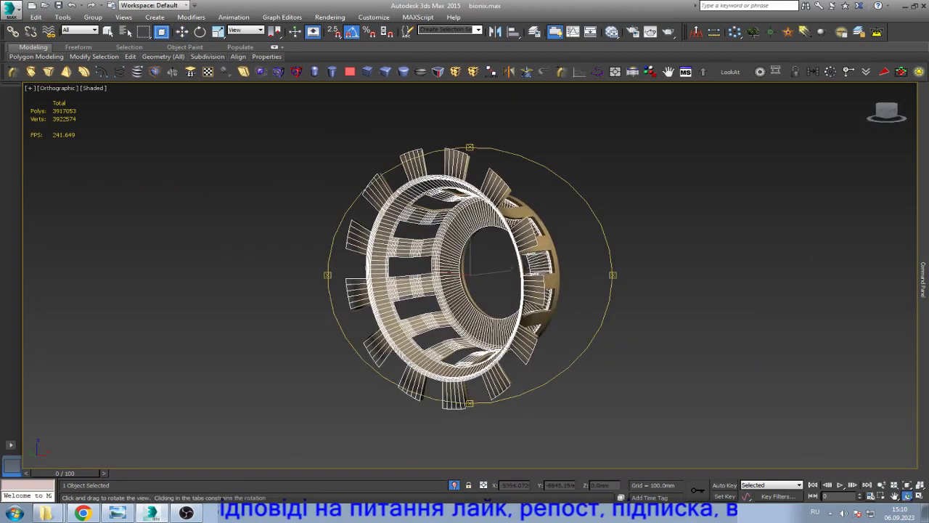
scroll(464, 276, up, 4)
mouse_move(469, 275)
alt+middle_down()
mouse_move(551, 275)
mouse_move(508, 290)
alt+middle_up()
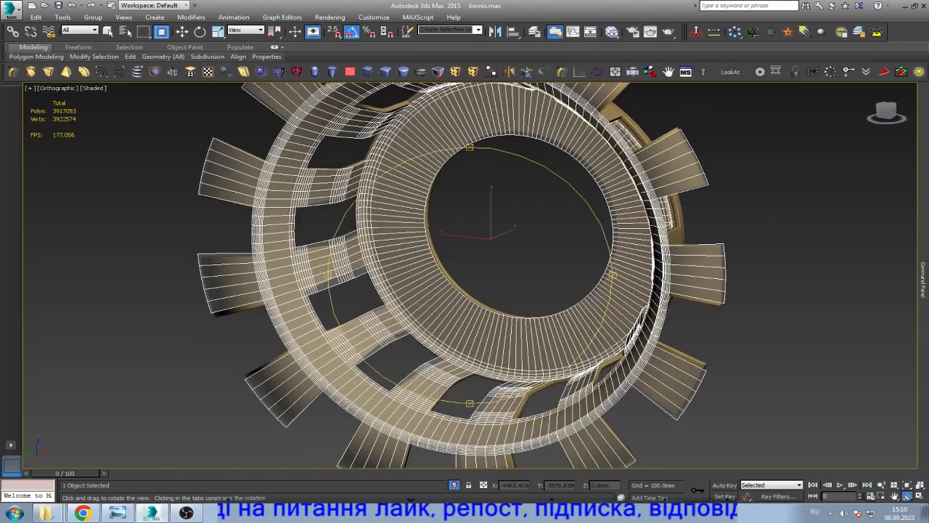
key(w)
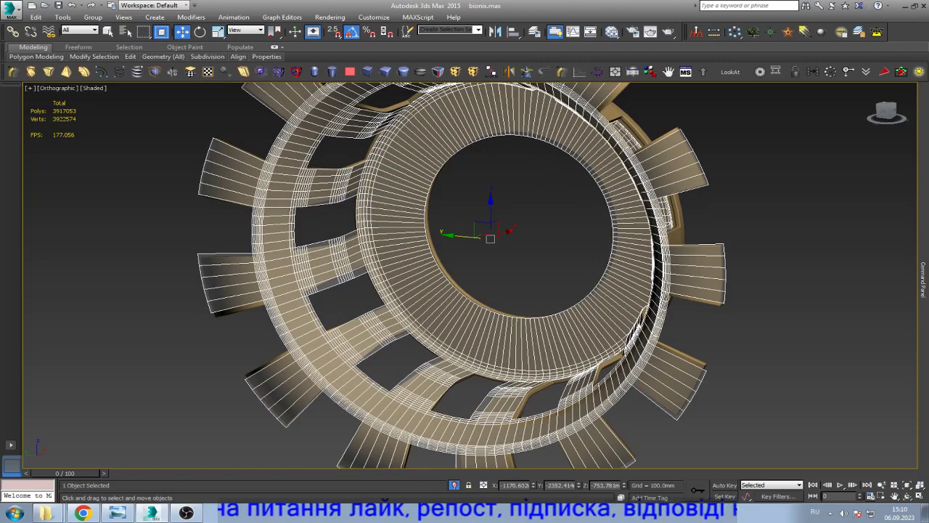
scroll(481, 312, up, 3)
scroll(481, 312, up, 3)
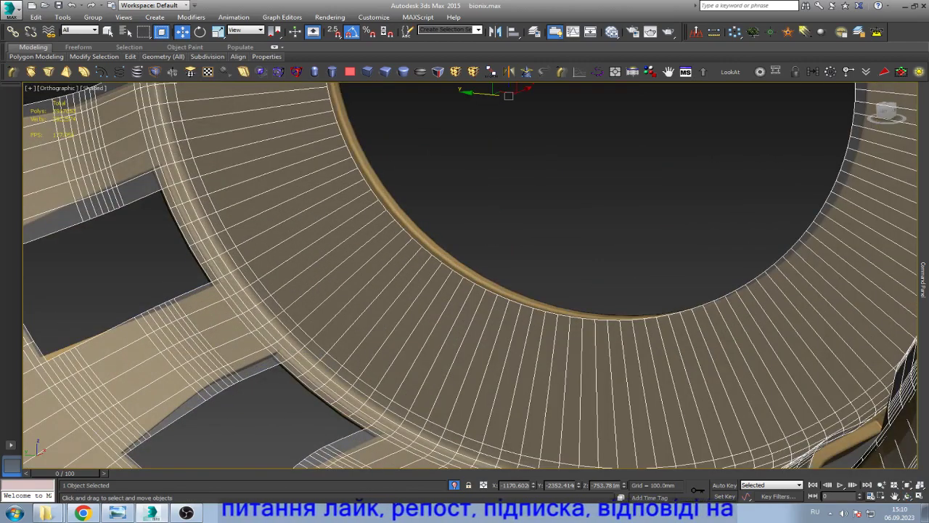
key(3)
click(573, 277)
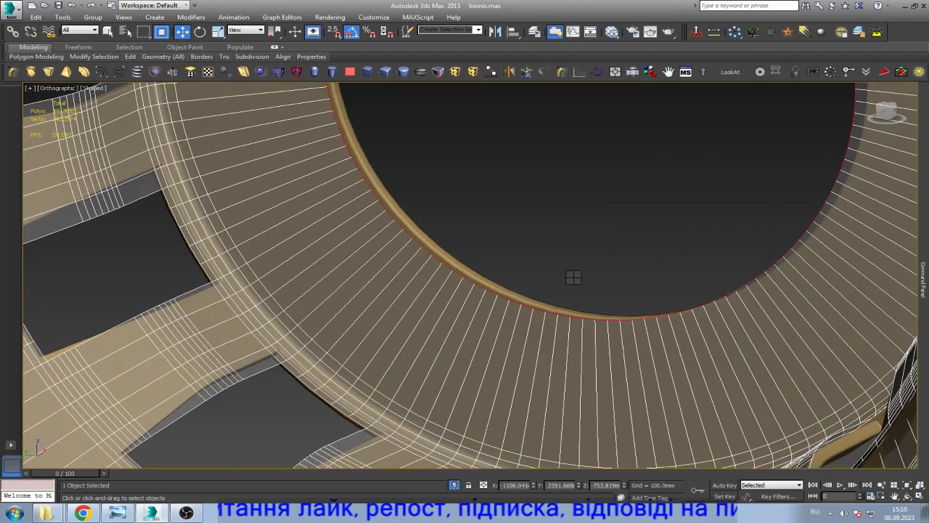
key(shift+e)
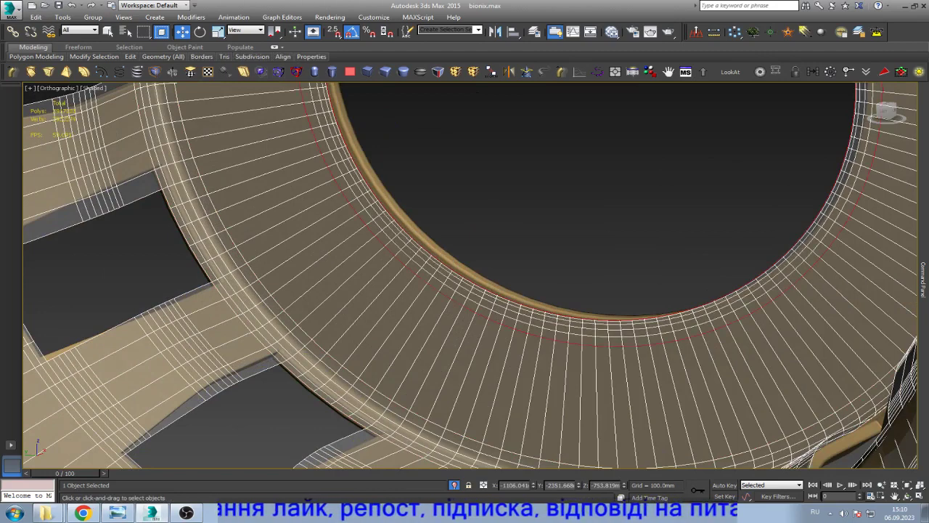
key(ctrl+z)
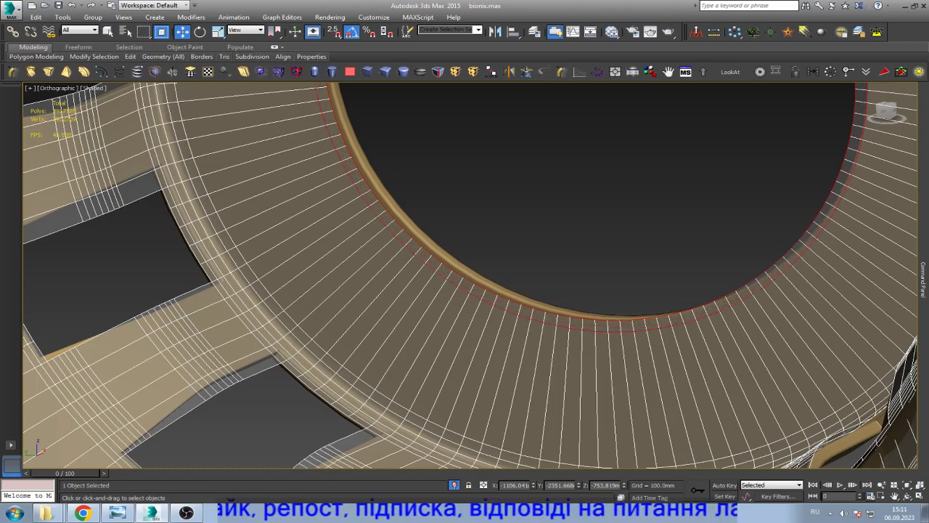
key(z)
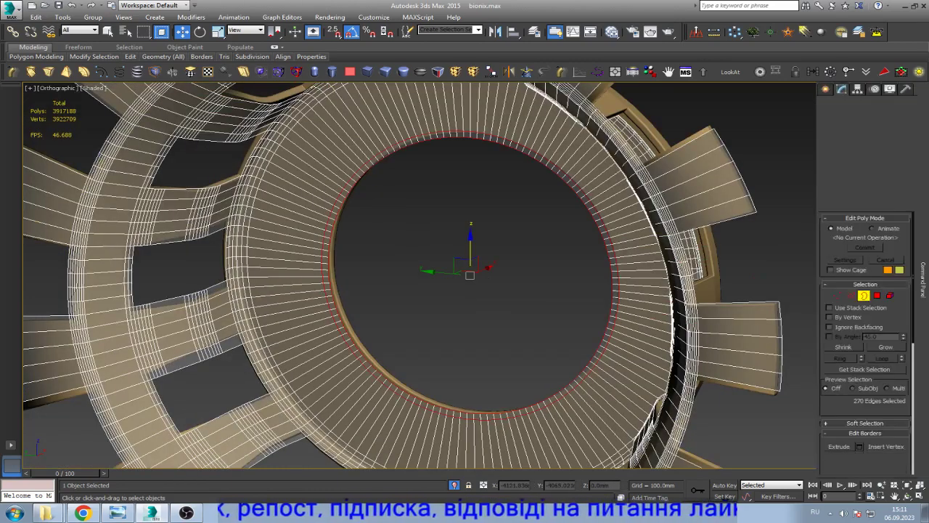
key(3)
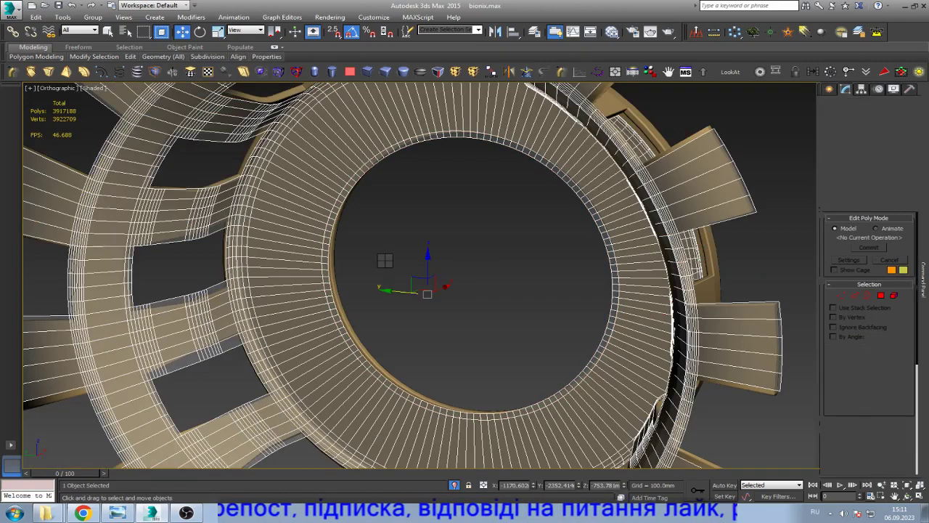
- Orbit and zoom back out around the ring to view the whole tank scene
alt+middle_drag(465, 276, 450, 290)
scroll(247, 258, up, 5)
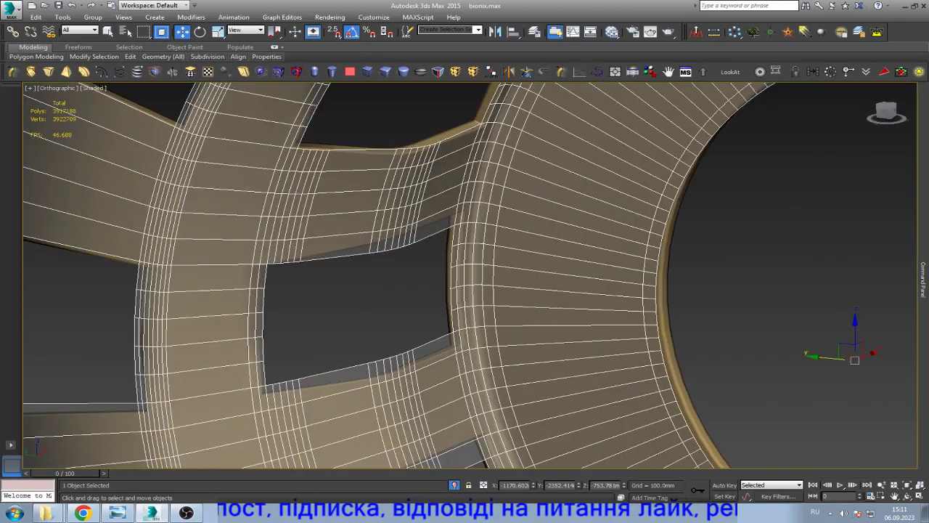
scroll(341, 272, down, 4)
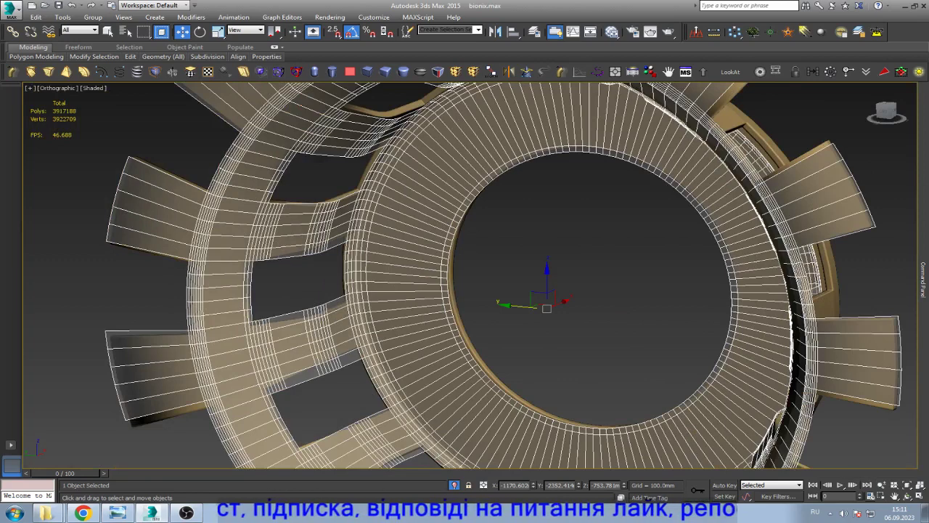
alt+middle_drag(464, 276, 468, 274)
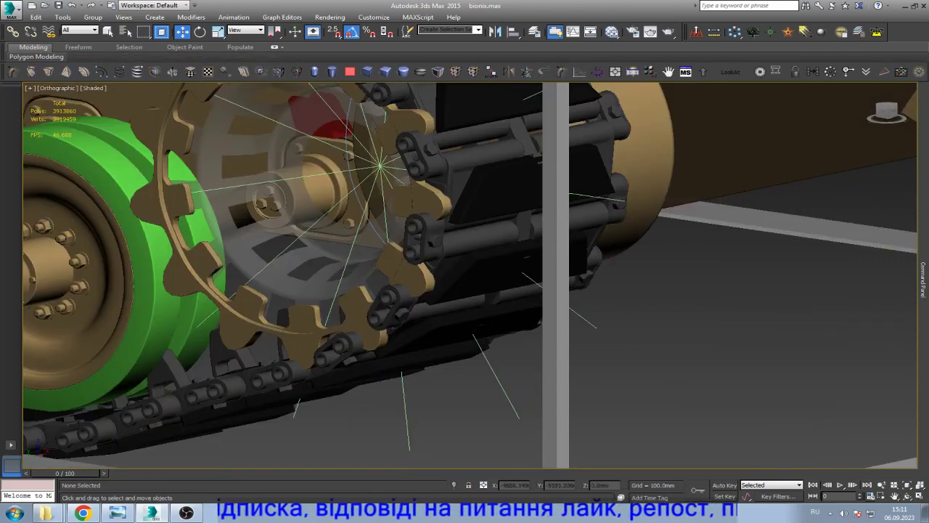
- Color the hub ring pink and isolate it together with the tan sprocket gear
click(290, 204)
key(z)
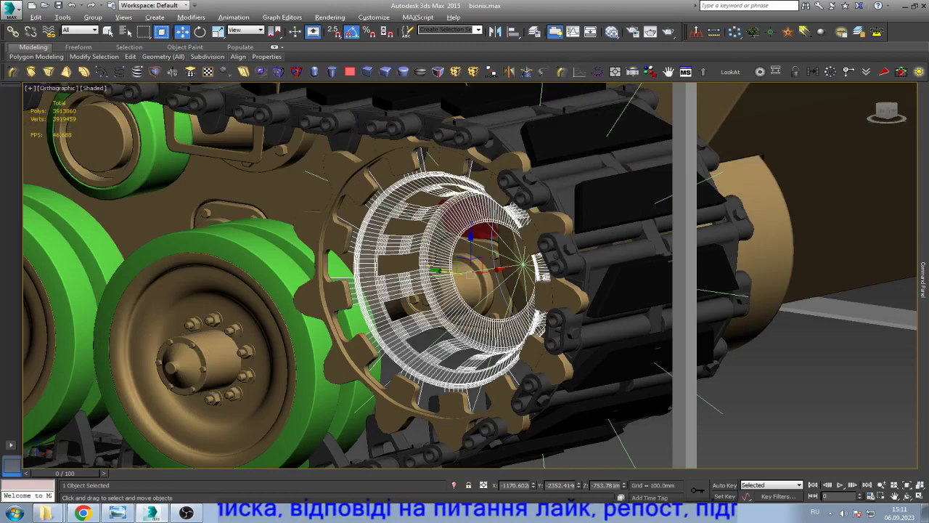
key(4)
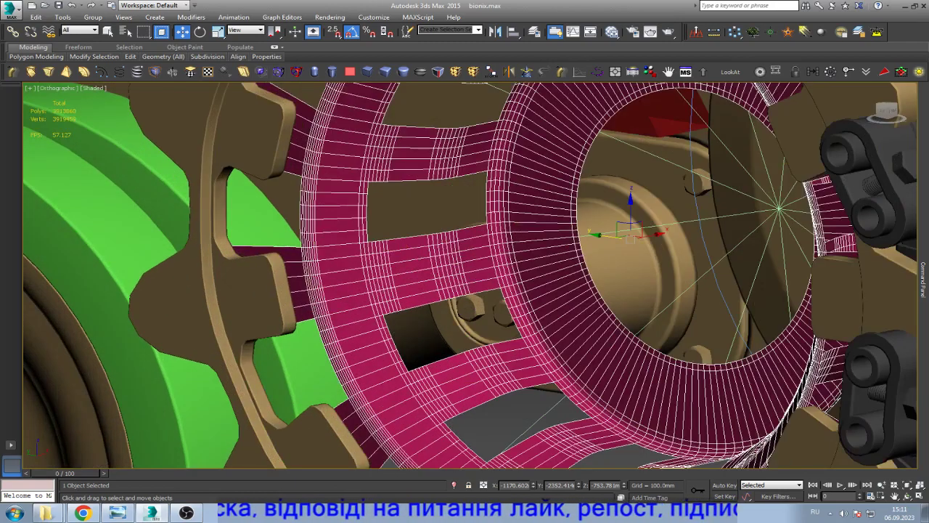
ctrl+click(252, 293)
key(alt+q)
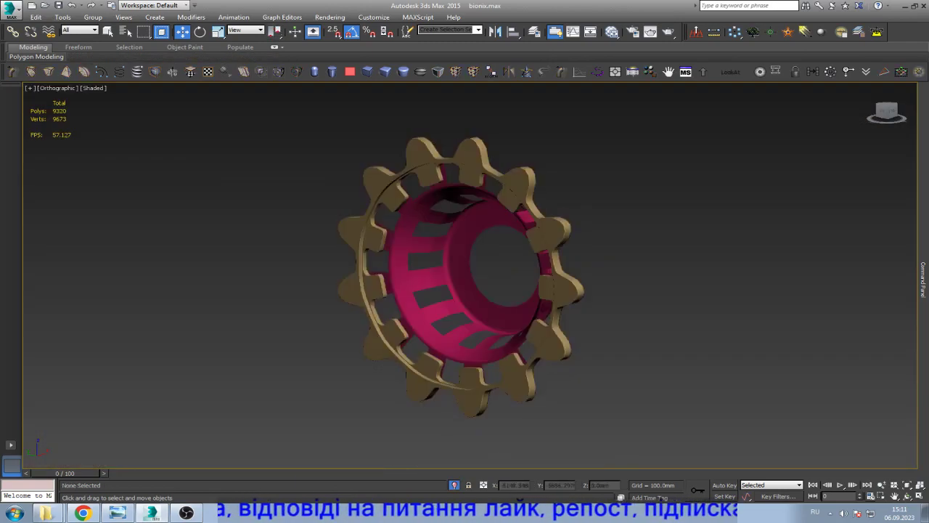
- Orbit the ring inside the gear and compare it with the tank reference photo
scroll(591, 225, up, 5)
click(591, 225)
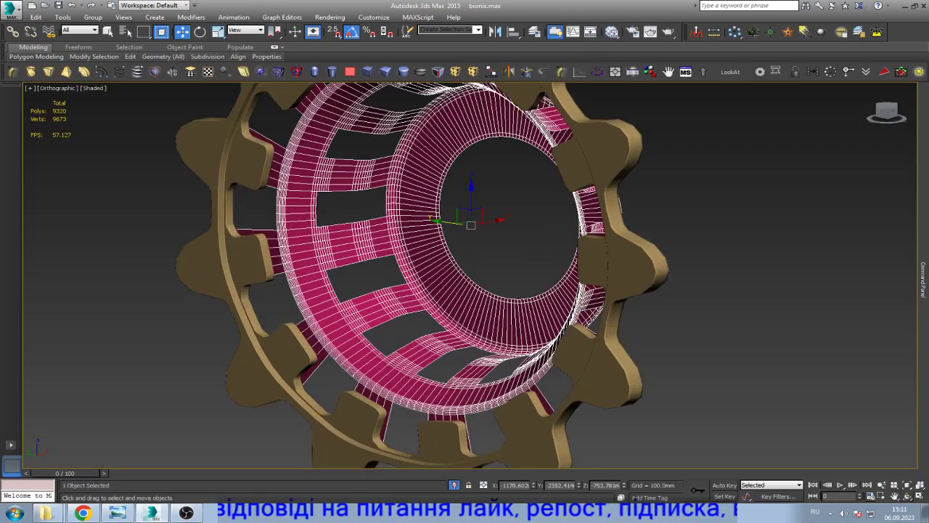
mouse_move(435, 276)
alt+middle_down()
mouse_move(552, 276)
mouse_move(465, 276)
mouse_move(428, 239)
alt+middle_up()
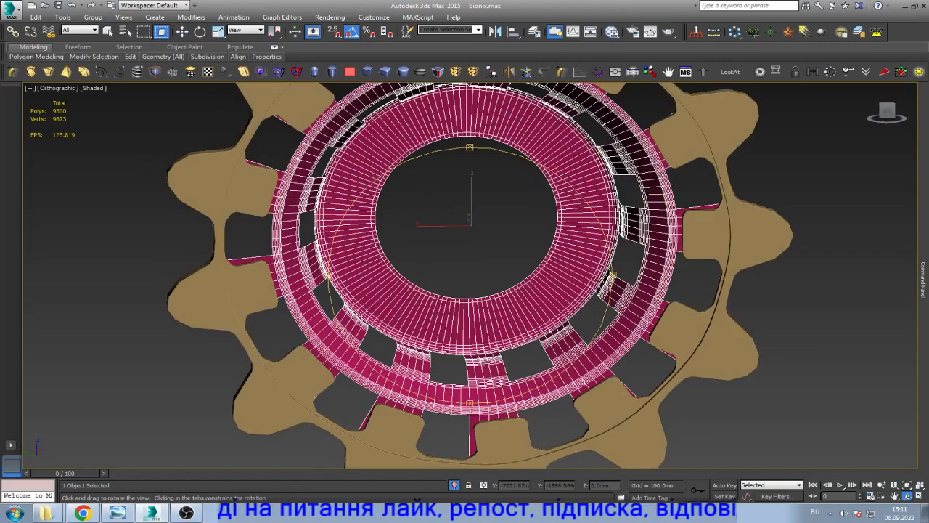
click(117, 513)
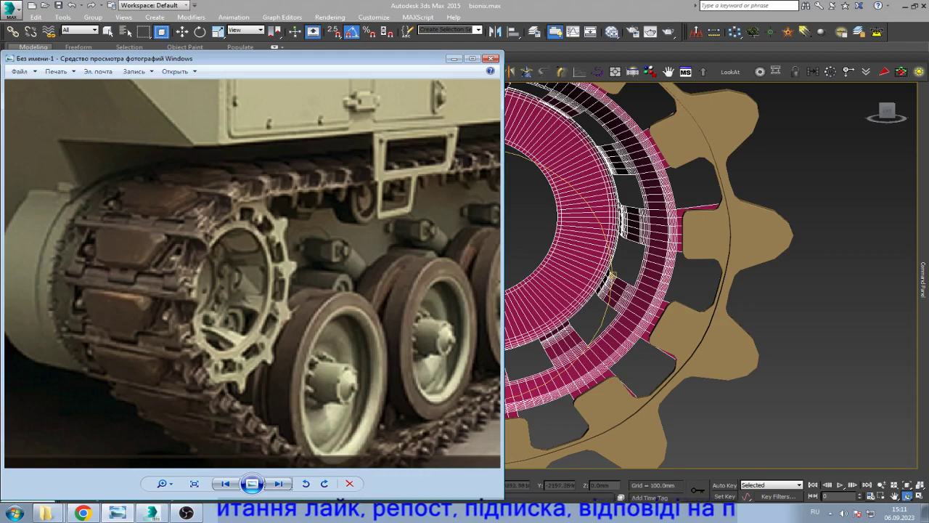
key(alt+Tab)
alt+middle_drag(465, 276, 436, 261)
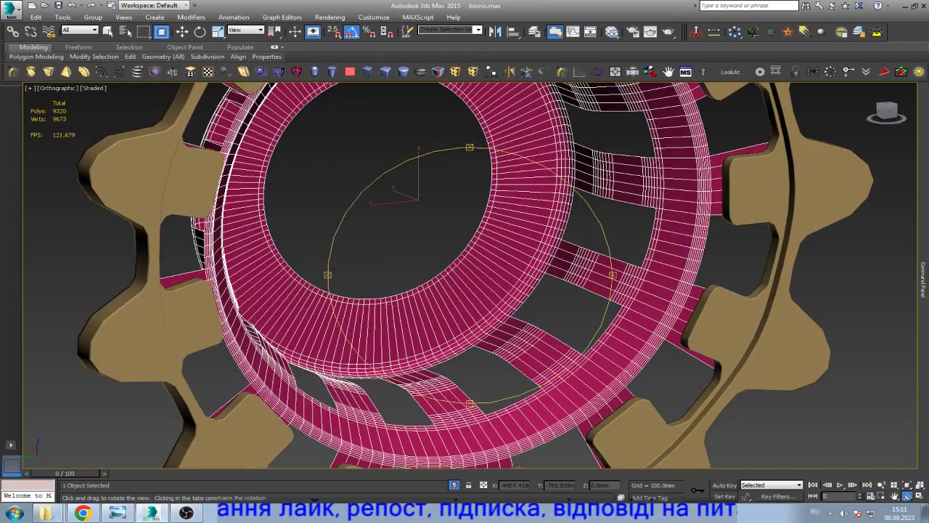
scroll(608, 344, up, 3)
alt+middle_drag(508, 327, 494, 323)
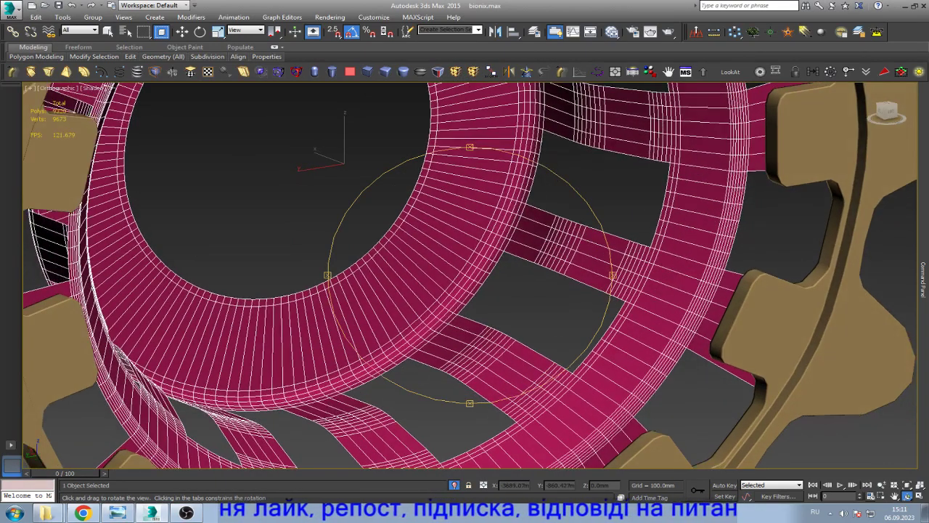
key(w)
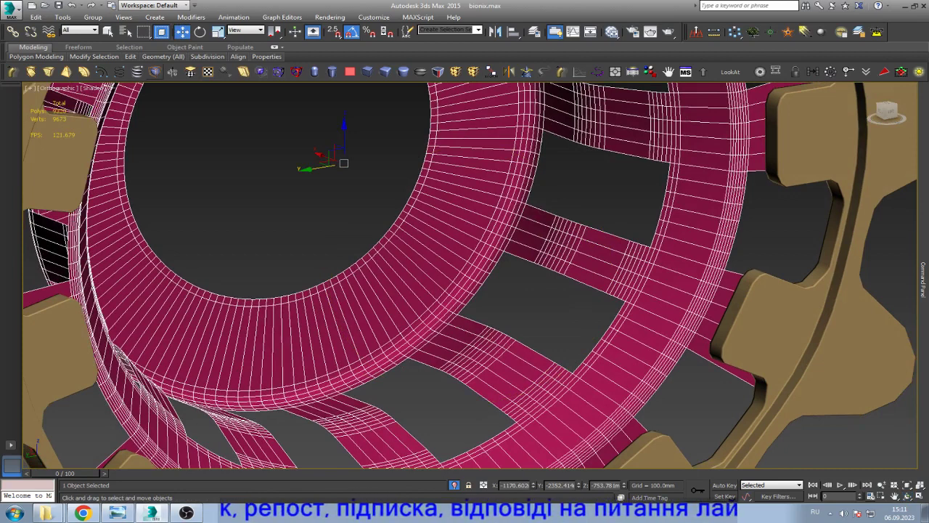
click(155, 71)
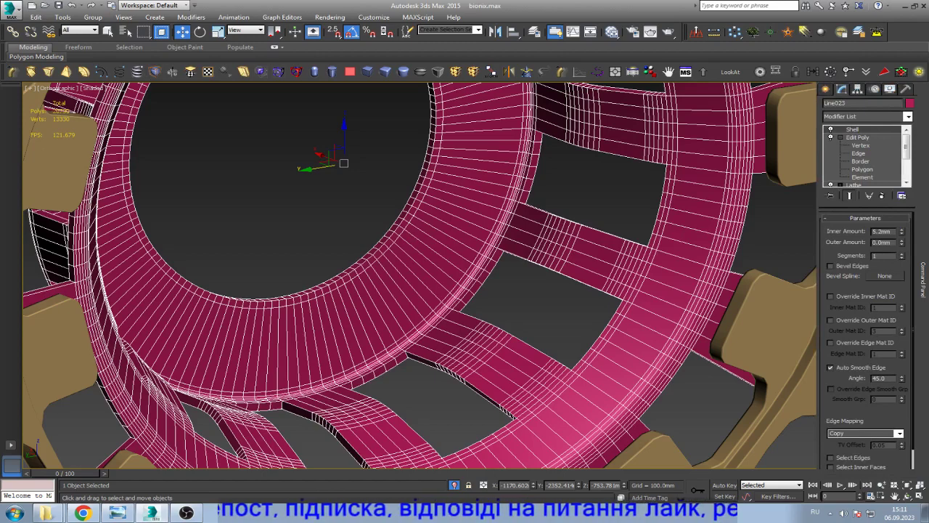
text(6)
key(Return)
mouse_move(901, 241)
mouse_down()
mouse_move(901, 218)
mouse_move(901, 269)
mouse_up()
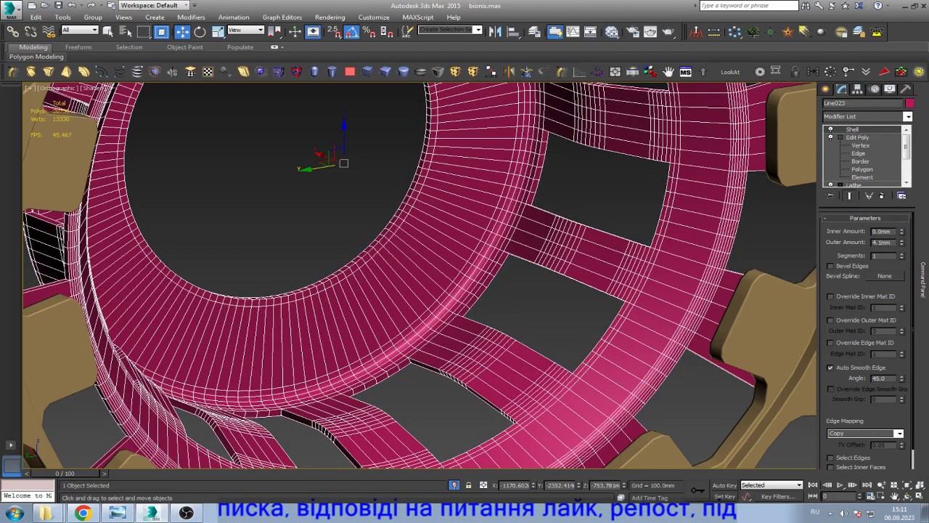
double_click(881, 241)
text(5)
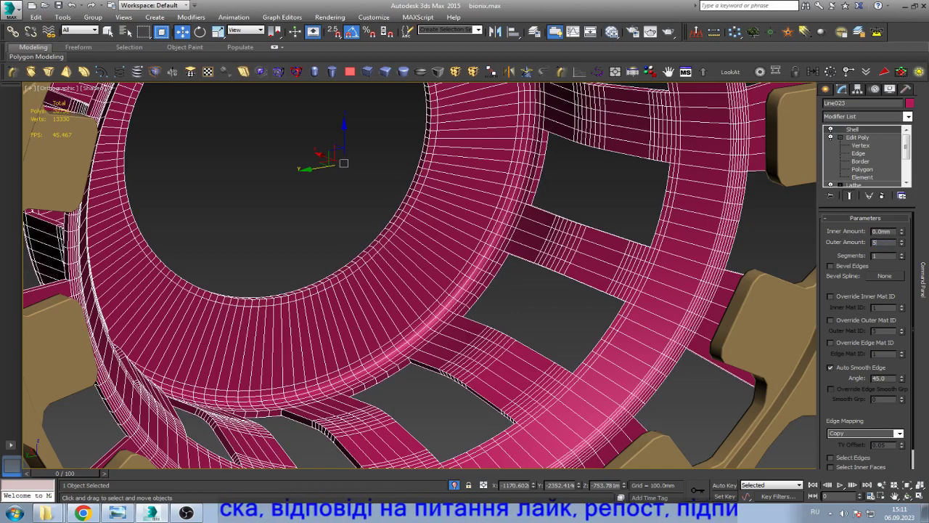
key(Return)
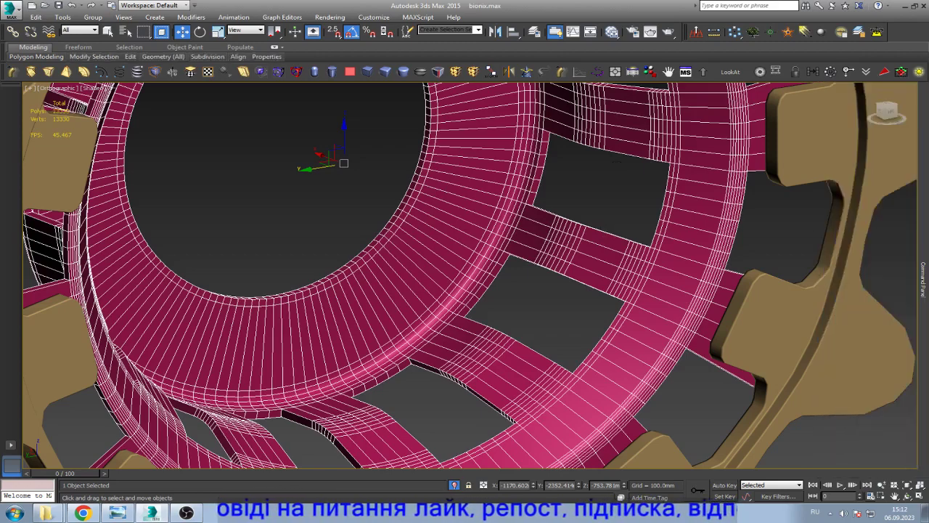
scroll(613, 242, up, 2)
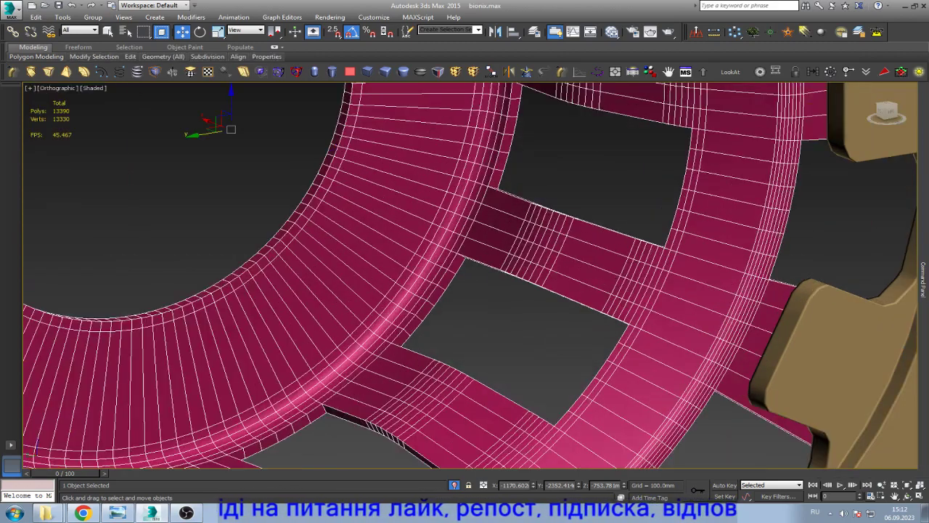
key(z)
scroll(578, 399, down, 3)
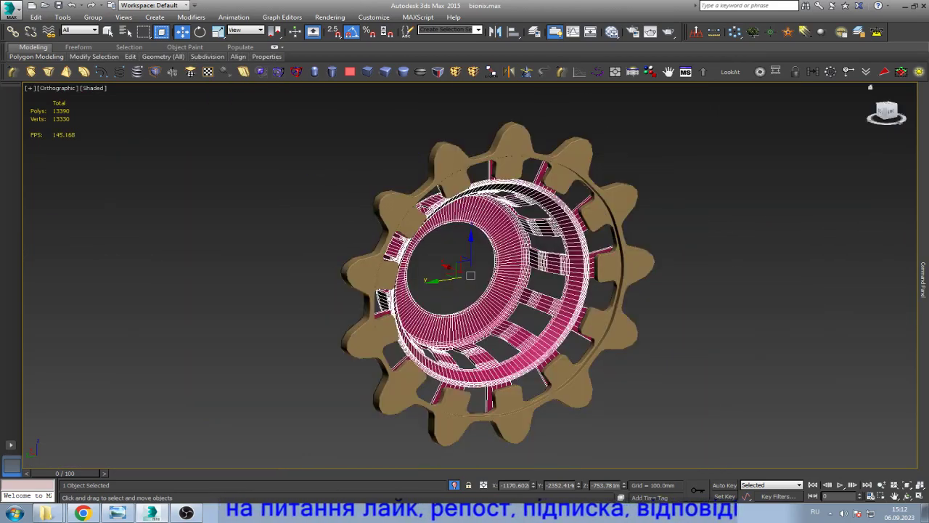
click(906, 496)
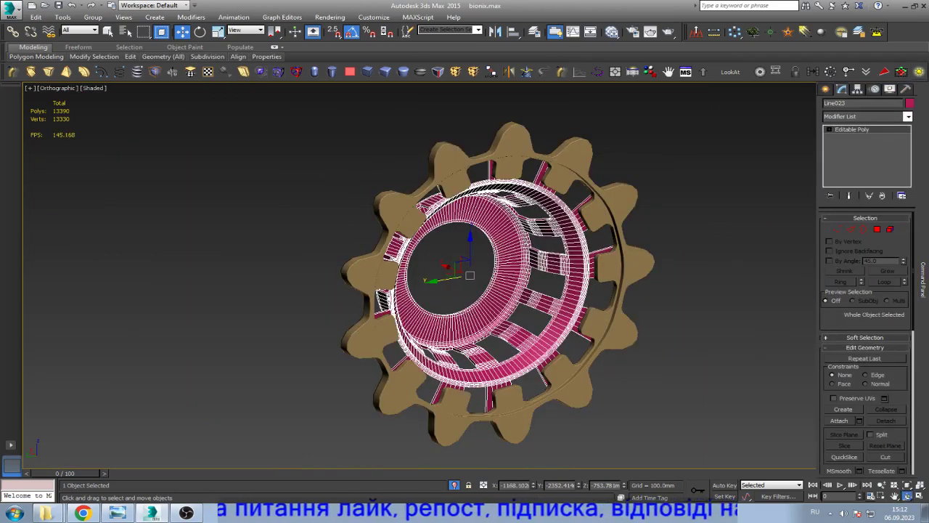
drag(472, 276, 501, 240)
scroll(471, 276, up, 2)
- Add a Symmetry modifier to the ring, test Flip, then delete the modifier
drag(472, 276, 508, 239)
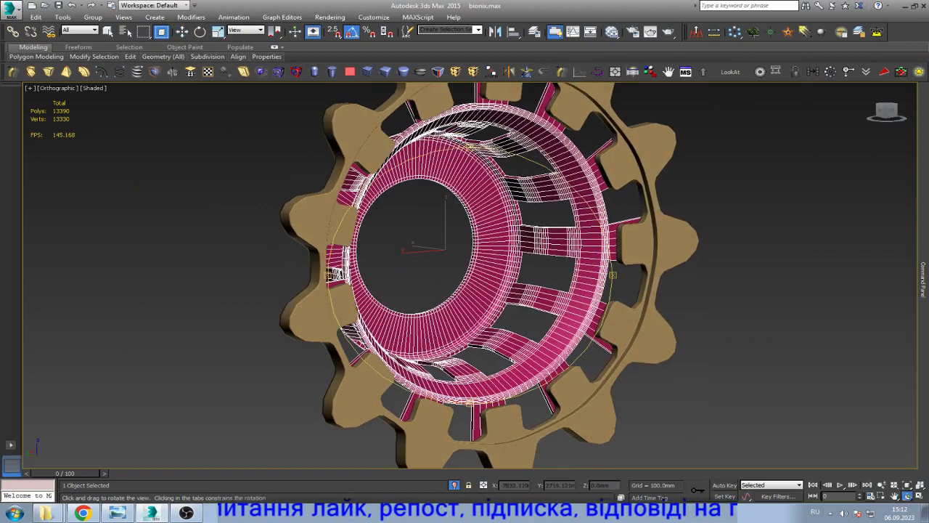
key(w)
click(510, 71)
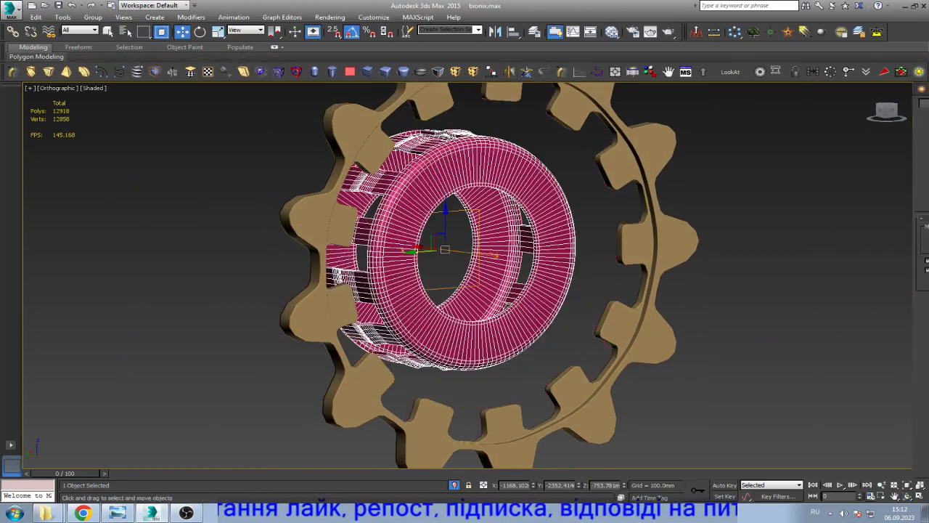
click(880, 236)
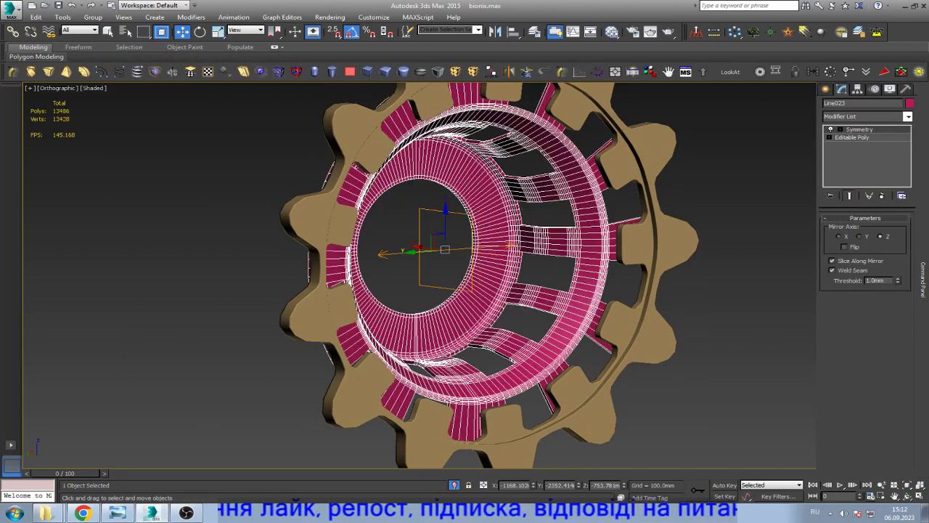
click(844, 247)
click(844, 247)
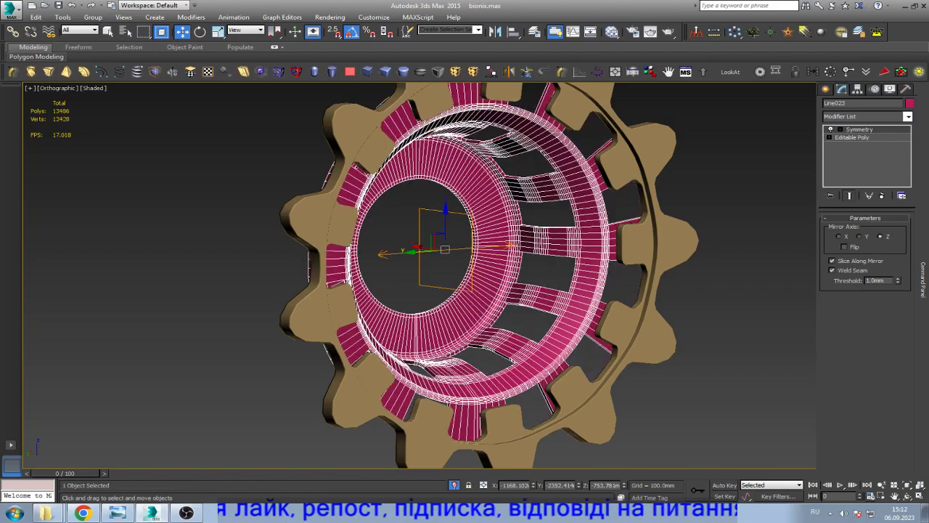
right_click(860, 129)
click(788, 145)
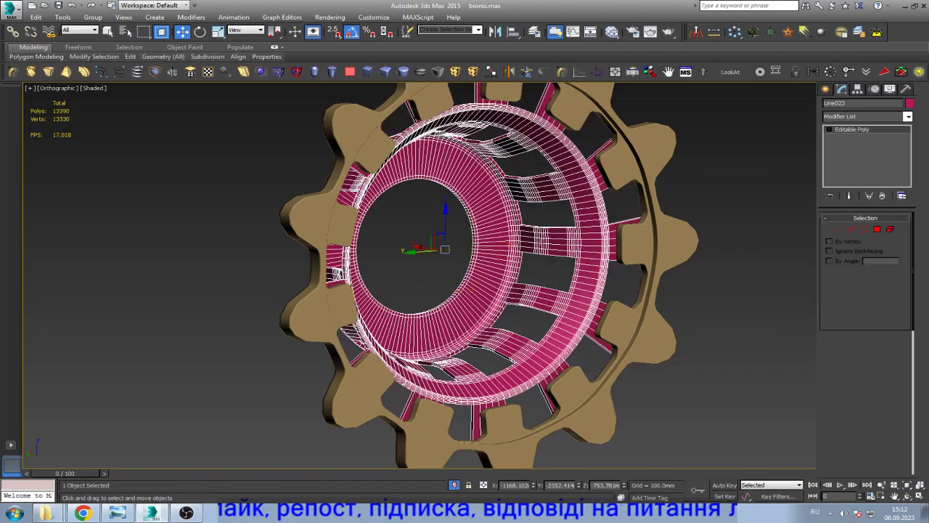
- Restore the Symmetry modifier with Mirror Axis set to Y, and orbit to check it
alt+middle_drag(435, 247, 435, 218)
scroll(470, 274, up, 5)
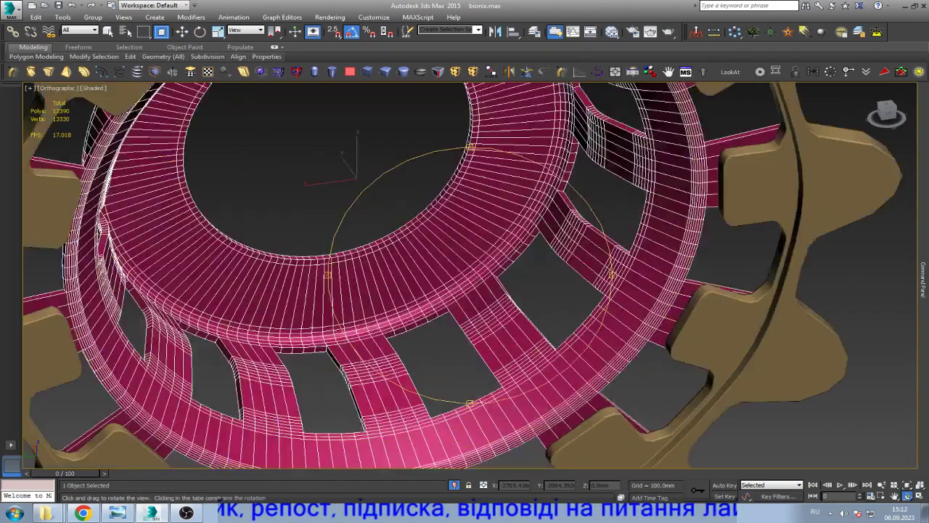
mouse_move(470, 275)
alt+middle_down()
mouse_move(479, 261)
mouse_move(464, 247)
alt+middle_up()
scroll(470, 275, down, 8)
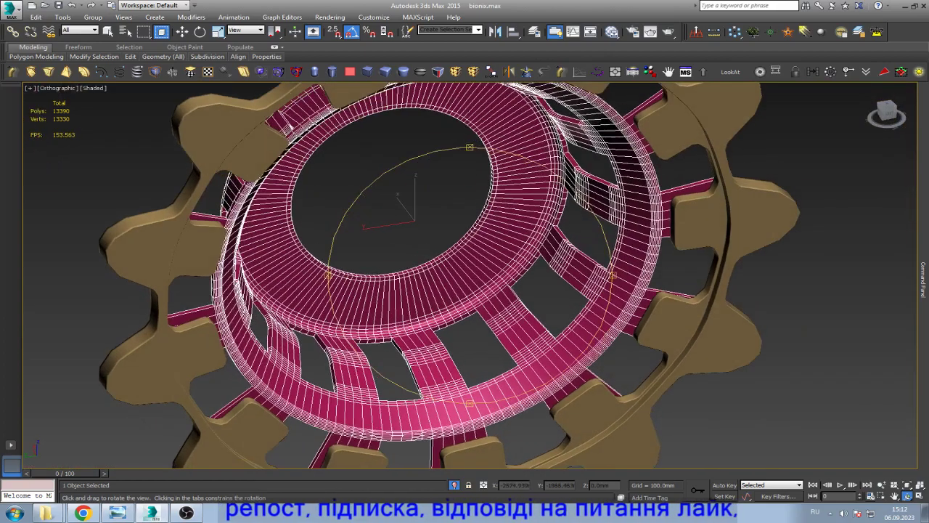
key(w)
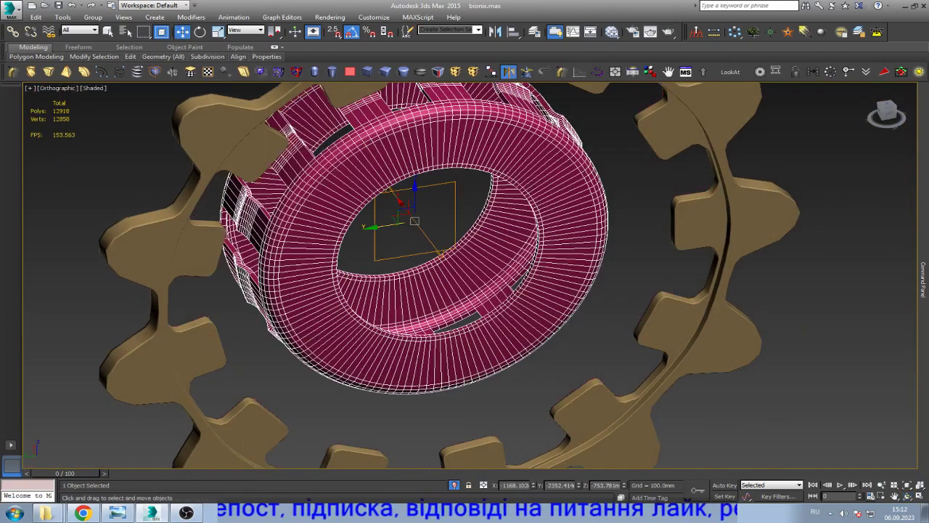
key(ctrl+z)
click(859, 236)
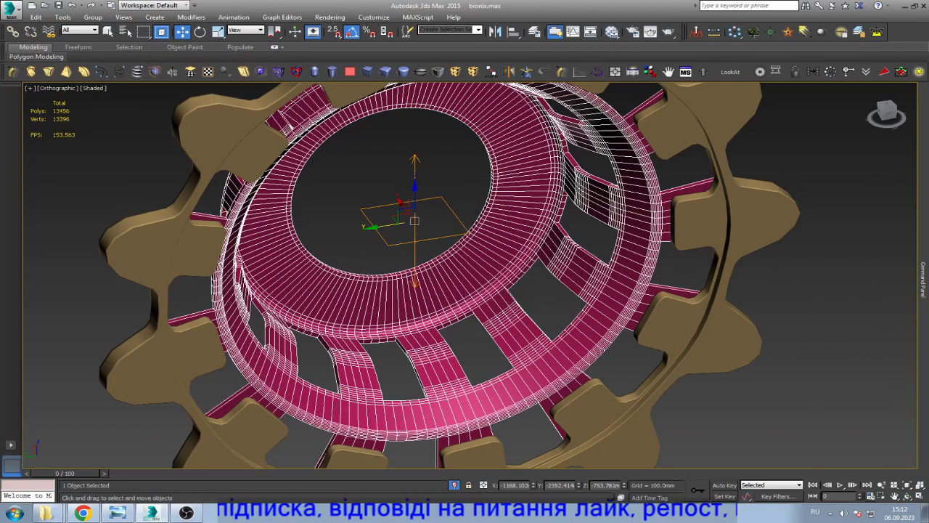
click(907, 495)
mouse_move(552, 240)
mouse_down()
mouse_move(465, 246)
mouse_move(759, 94)
mouse_move(755, 239)
mouse_move(725, 218)
mouse_move(700, 171)
mouse_move(682, 204)
mouse_move(459, 223)
mouse_up()
key(w)
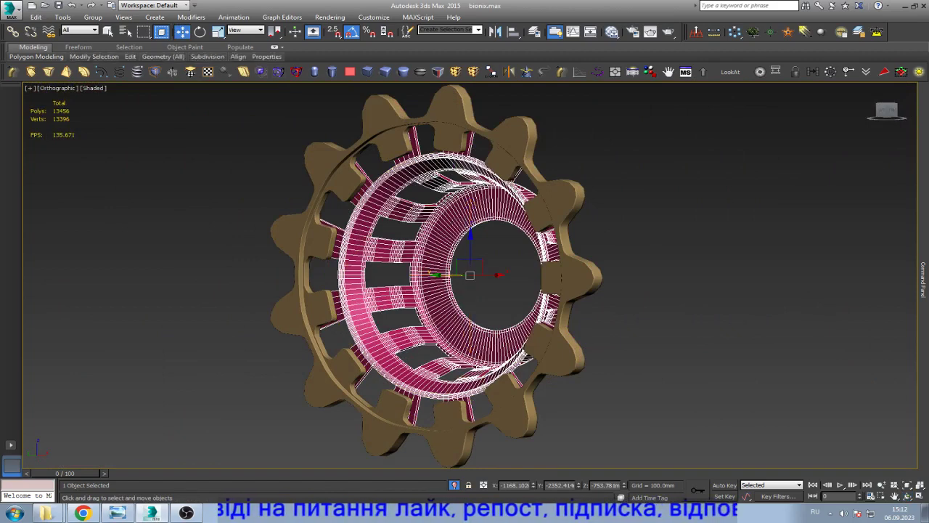
- At Edge level, clear the selection, insert an edge loop along the rim, then undo it
scroll(479, 312, up, 3)
scroll(479, 312, up, 2)
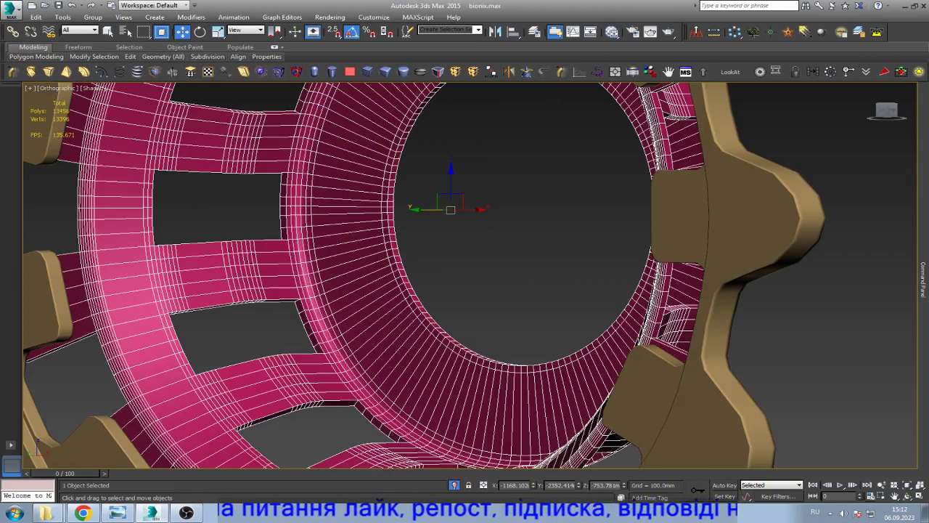
alt+middle_drag(44, 349, 34, 351)
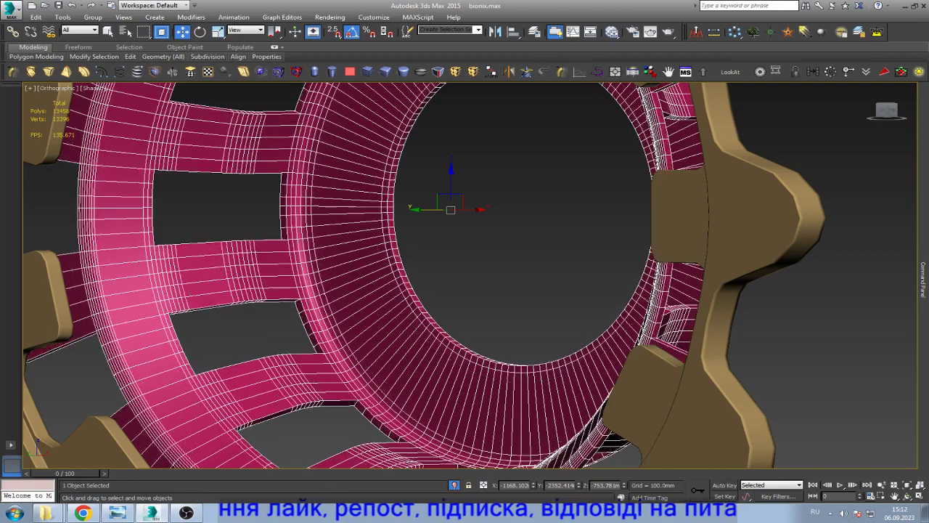
scroll(476, 307, up, 5)
key(2)
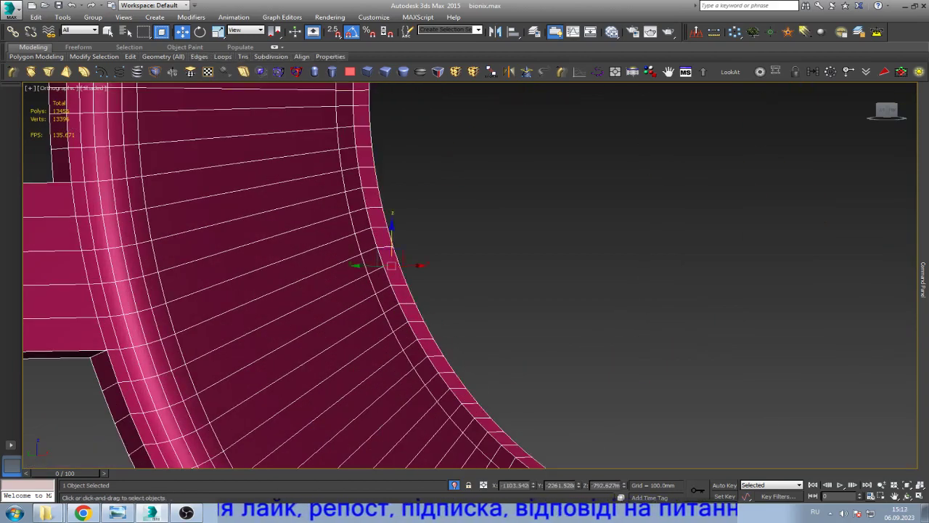
click(478, 238)
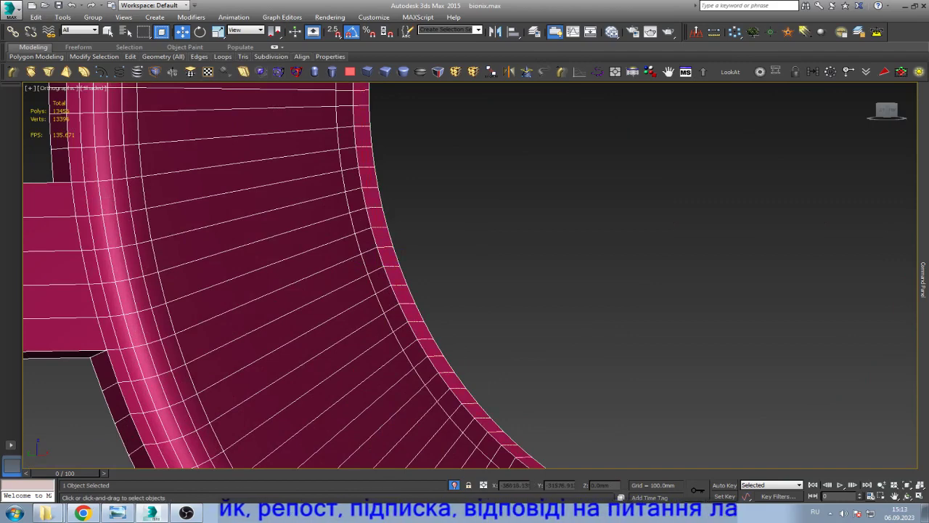
scroll(406, 319, up, 5)
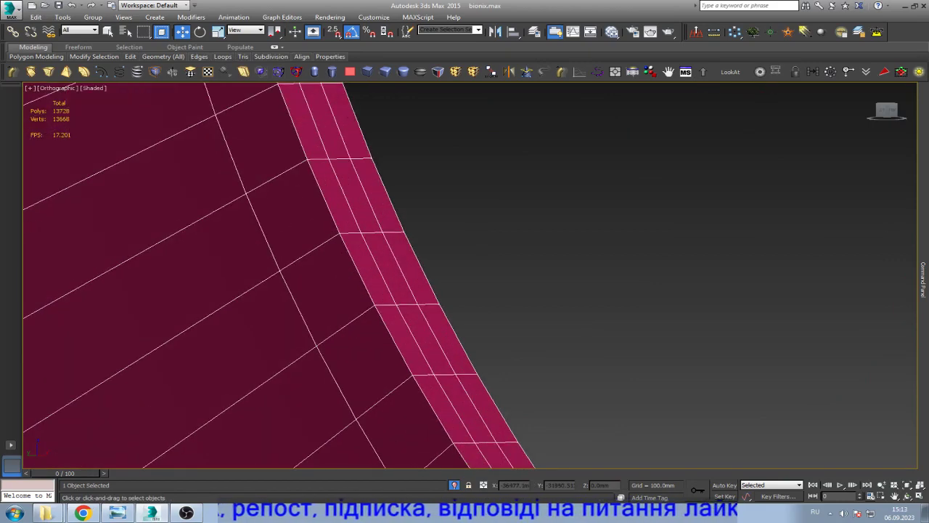
key(ctrl+shift+e)
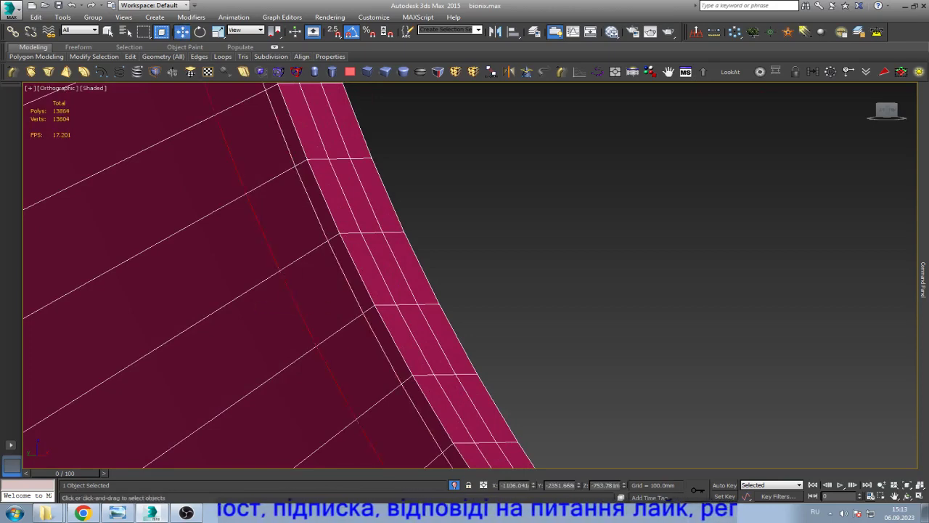
scroll(464, 276, down, 3)
scroll(465, 275, down, 3)
key(ctrl+z)
- Zoom and orbit to inspect the rim where the bars join it
scroll(464, 276, down, 3)
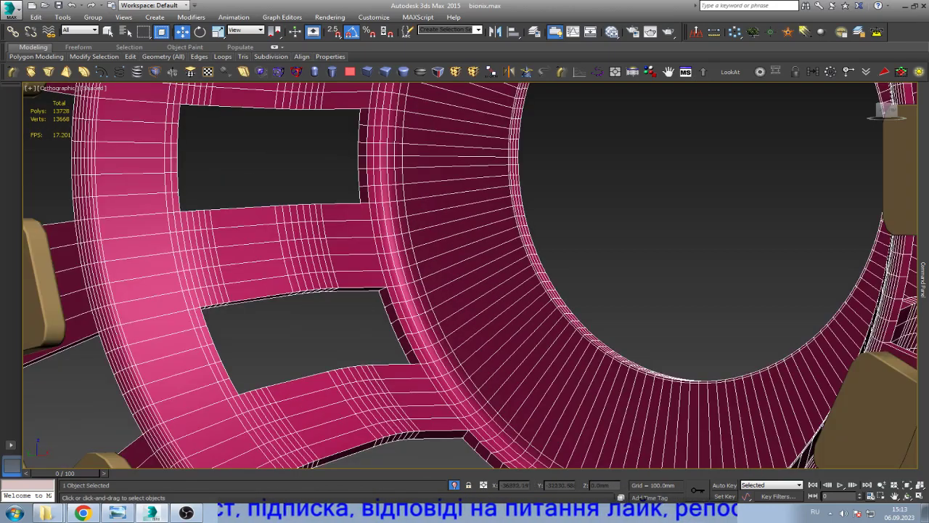
scroll(464, 276, up, 3)
scroll(356, 297, down, 3)
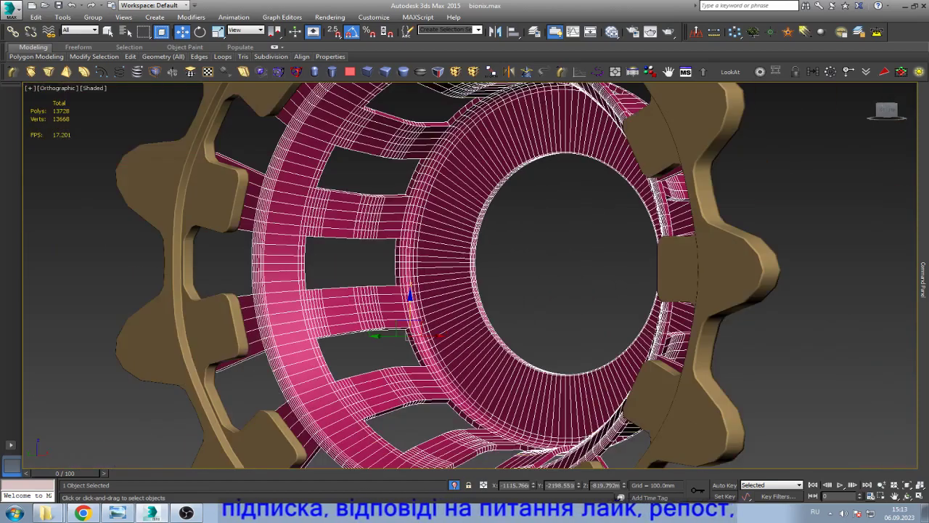
scroll(356, 296, up, 3)
scroll(384, 348, down, 3)
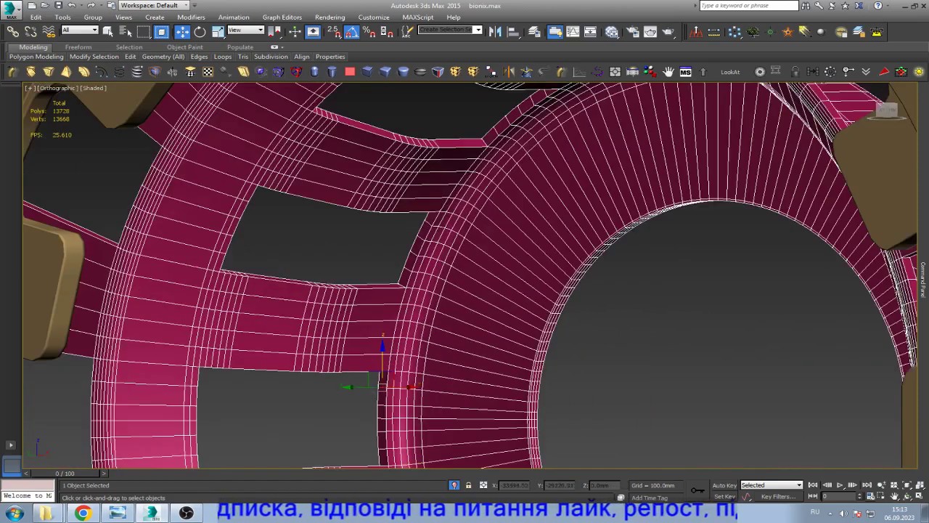
scroll(384, 349, up, 3)
alt+middle_drag(403, 202, 457, 207)
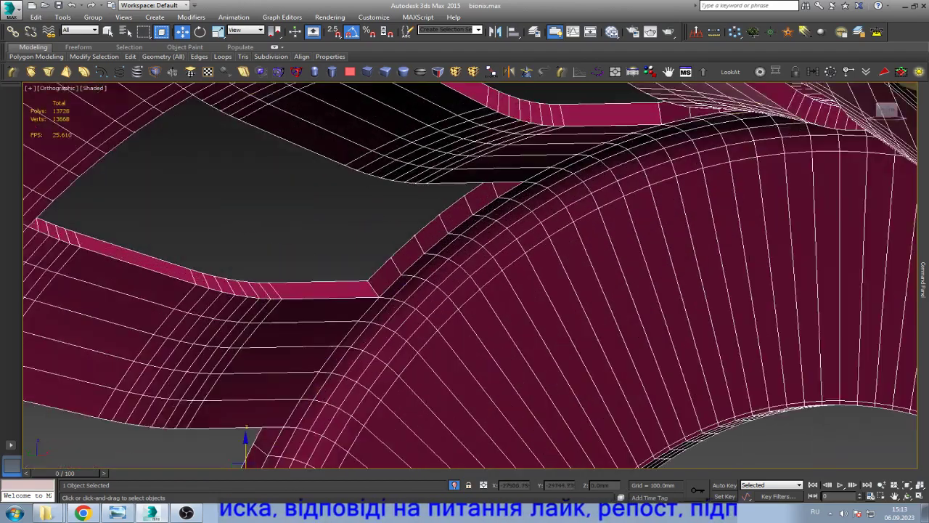
scroll(457, 207, down, 3)
scroll(453, 182, up, 3)
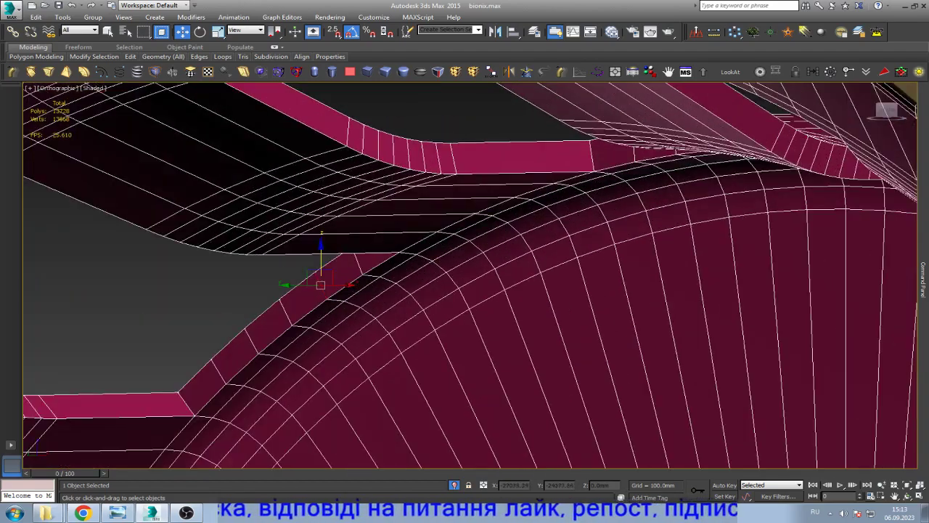
alt+middle_drag(321, 276, 377, 283)
scroll(508, 161, up, 3)
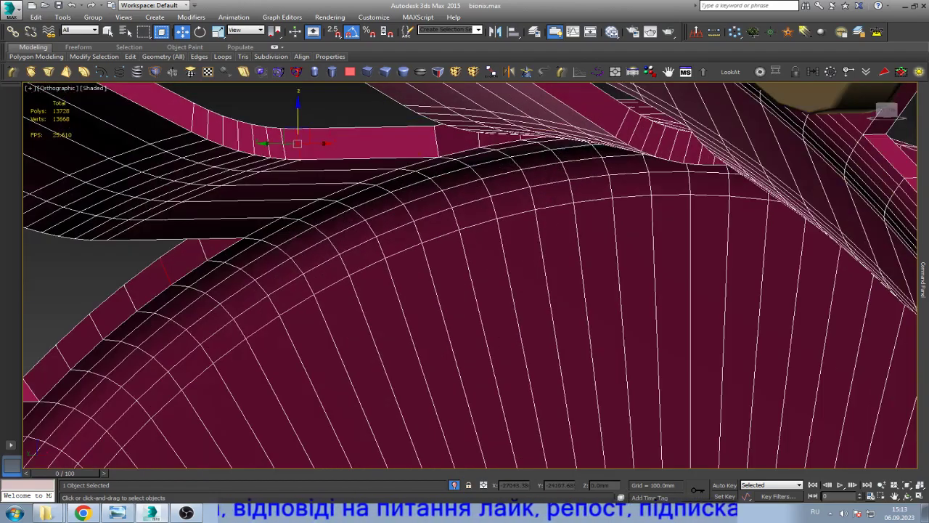
scroll(470, 275, down, 3)
scroll(470, 276, down, 3)
- Orbit and zoom around the ring to inspect its rectangular openings and rim
mouse_move(470, 276)
alt+middle_down()
mouse_move(508, 290)
mouse_move(508, 261)
alt+middle_up()
scroll(566, 174, up, 5)
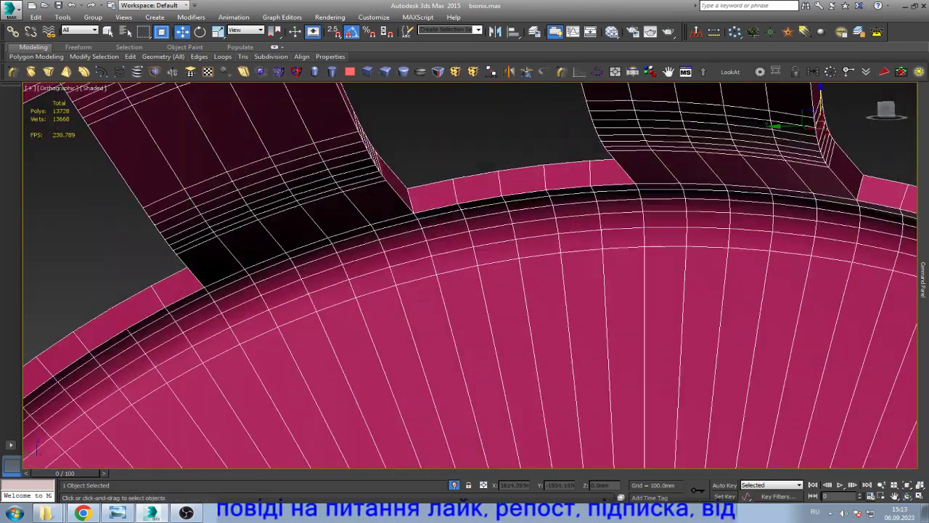
scroll(725, 233, down, 4)
scroll(726, 232, up, 2)
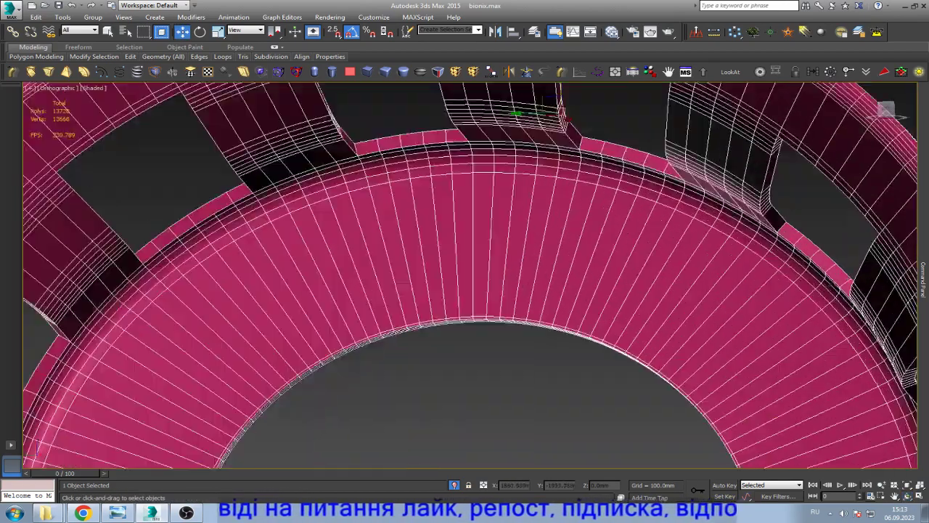
scroll(726, 232, up, 3)
scroll(580, 275, down, 4)
scroll(580, 276, up, 4)
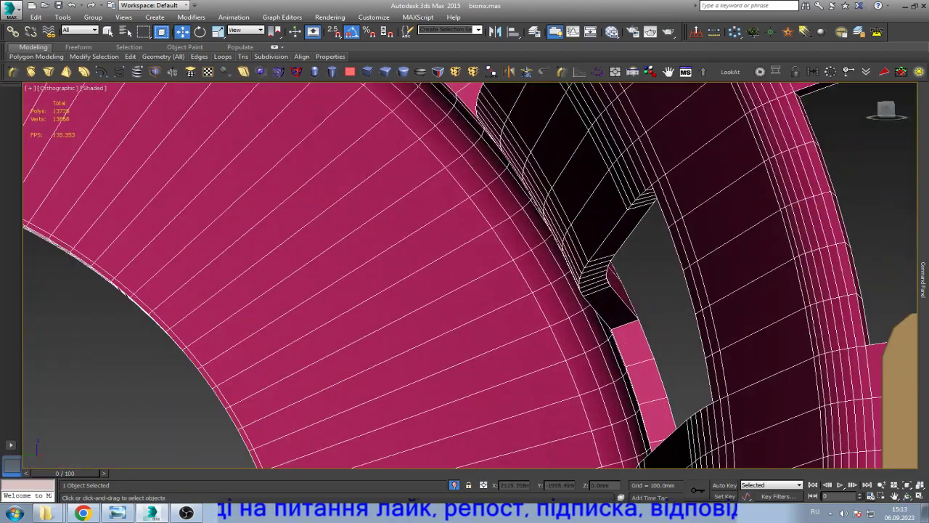
scroll(595, 305, down, 2)
scroll(580, 254, down, 3)
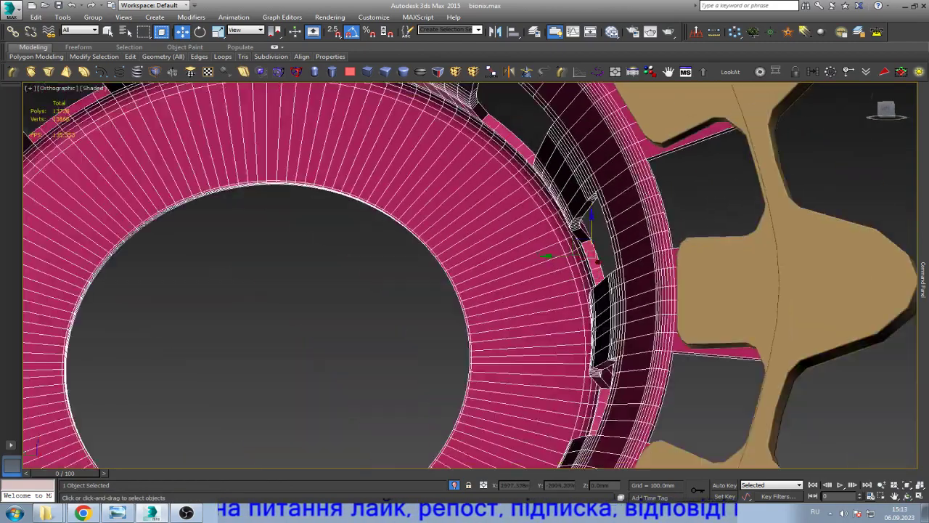
scroll(566, 210, down, 2)
scroll(566, 210, up, 6)
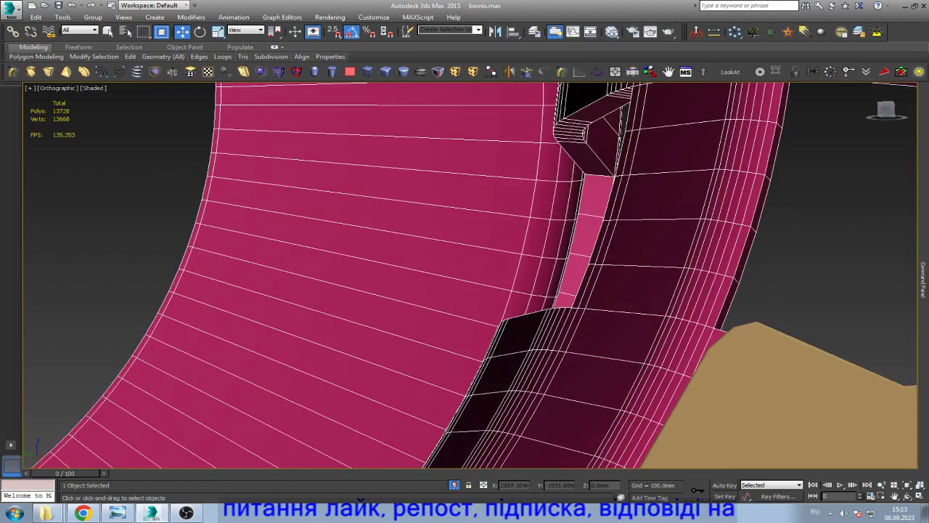
scroll(577, 214, down, 3)
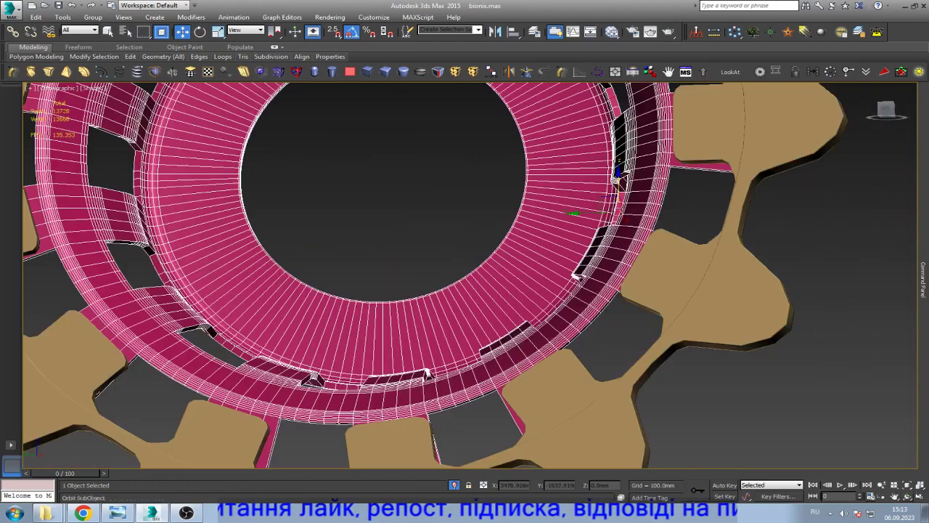
alt+middle_drag(573, 211, 572, 261)
scroll(470, 274, up, 4)
- Zoom in and out and orbit again to check each spoke opening up close
key(w)
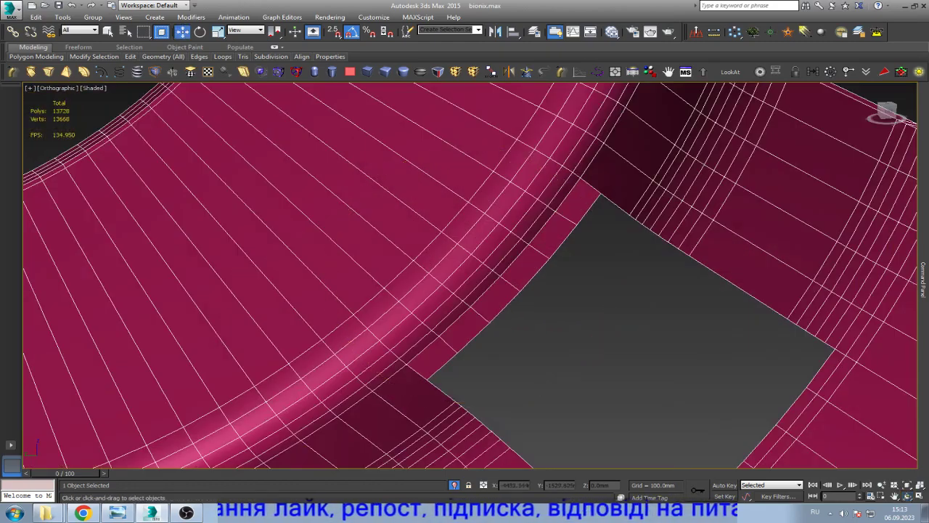
scroll(537, 250, down, 3)
scroll(490, 344, up, 5)
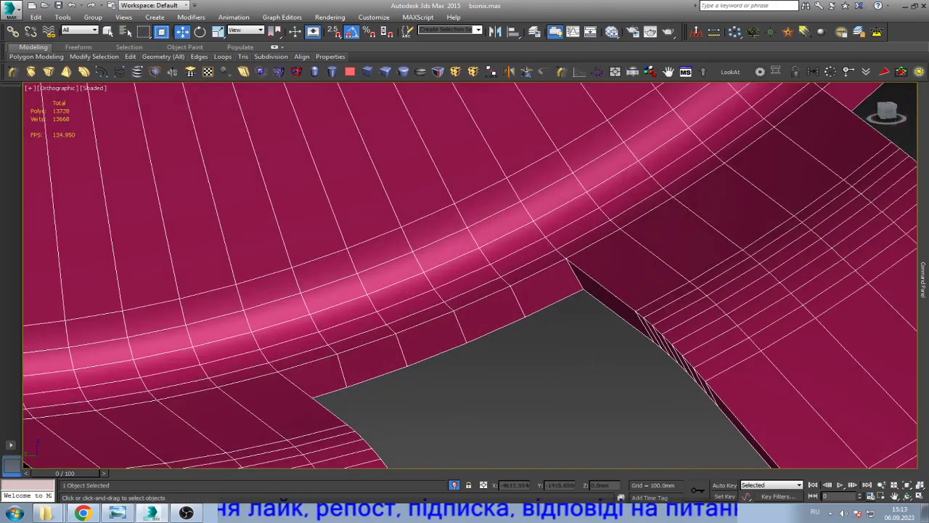
scroll(508, 290, down, 3)
scroll(508, 291, up, 2)
scroll(508, 290, up, 3)
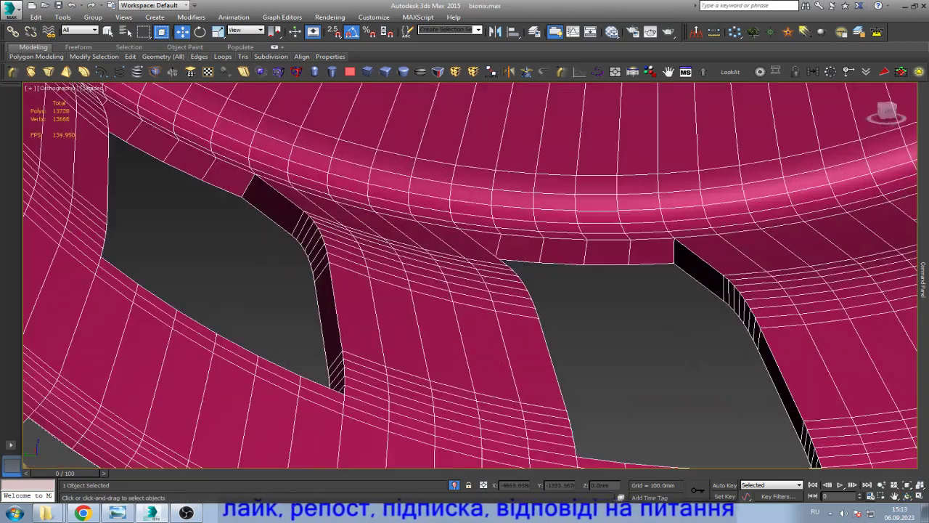
scroll(508, 291, down, 3)
scroll(508, 290, up, 3)
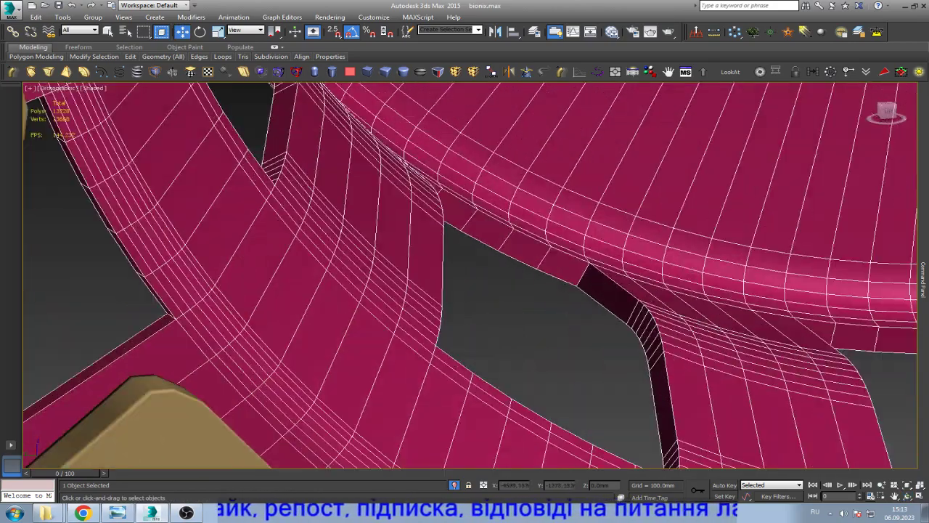
key(ctrl+r)
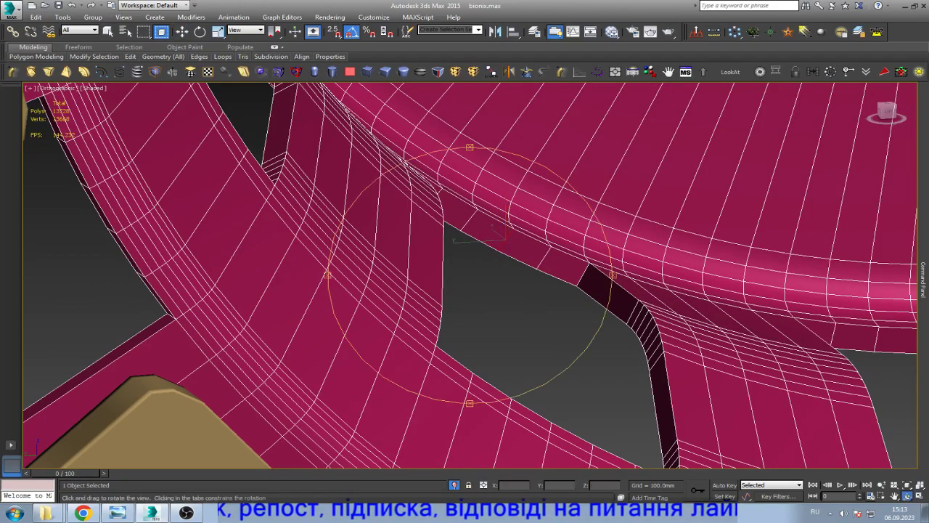
scroll(464, 276, down, 4)
scroll(464, 275, up, 2)
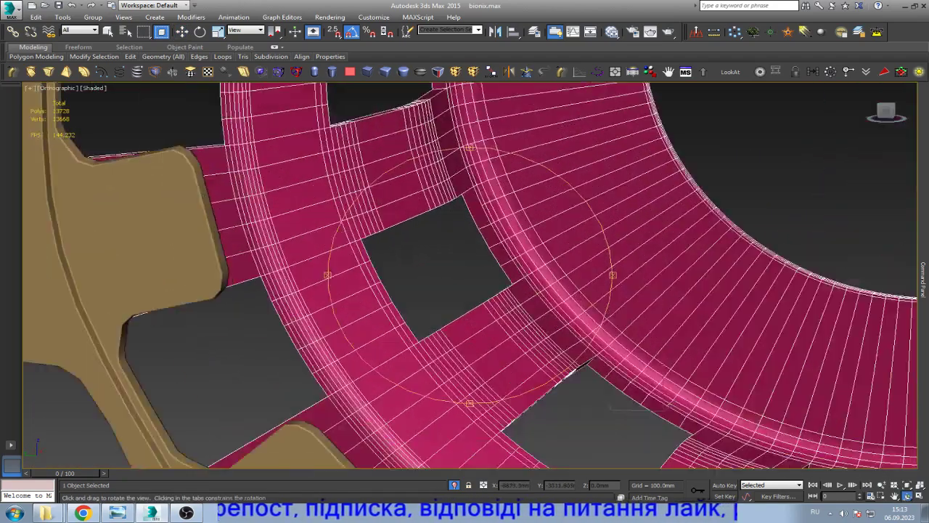
scroll(464, 276, up, 3)
key(w)
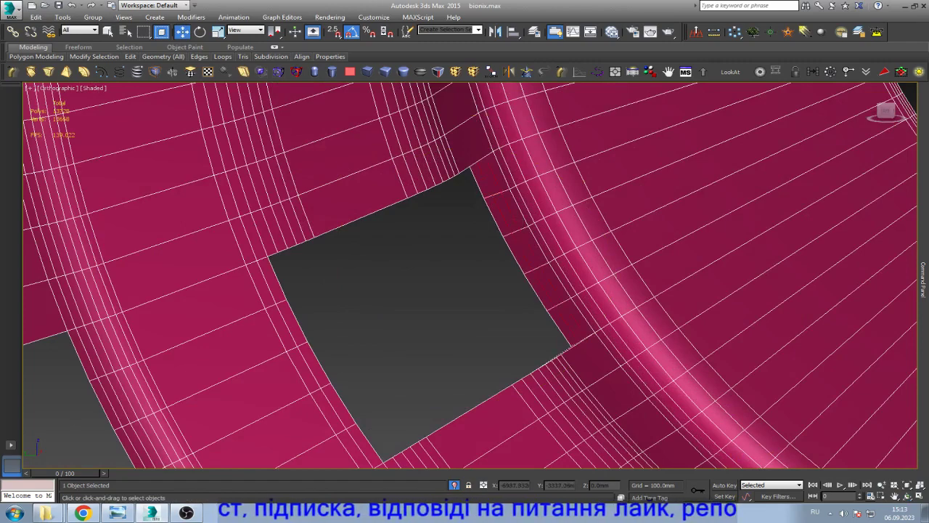
scroll(465, 275, down, 4)
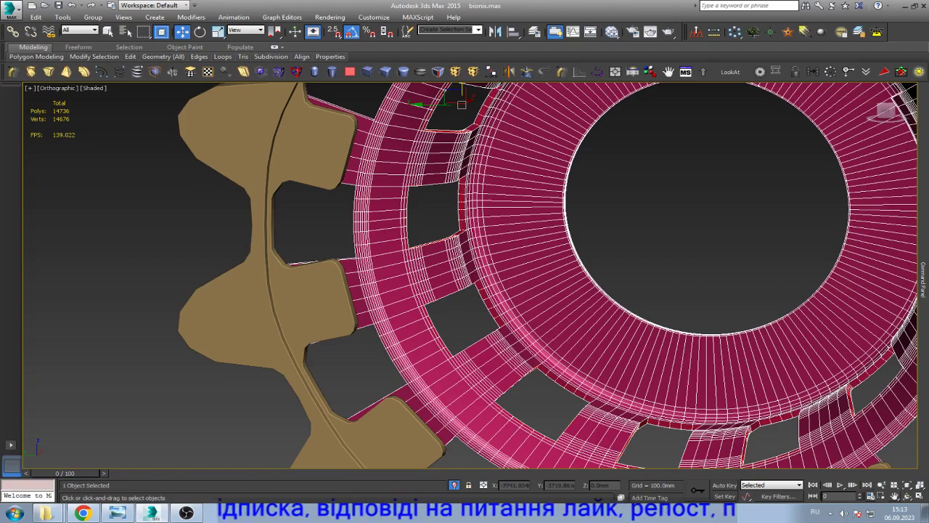
- From a side view, move the strip's vertex to remove the notch beside the rectangular opening
click(907, 496)
drag(436, 276, 653, 276)
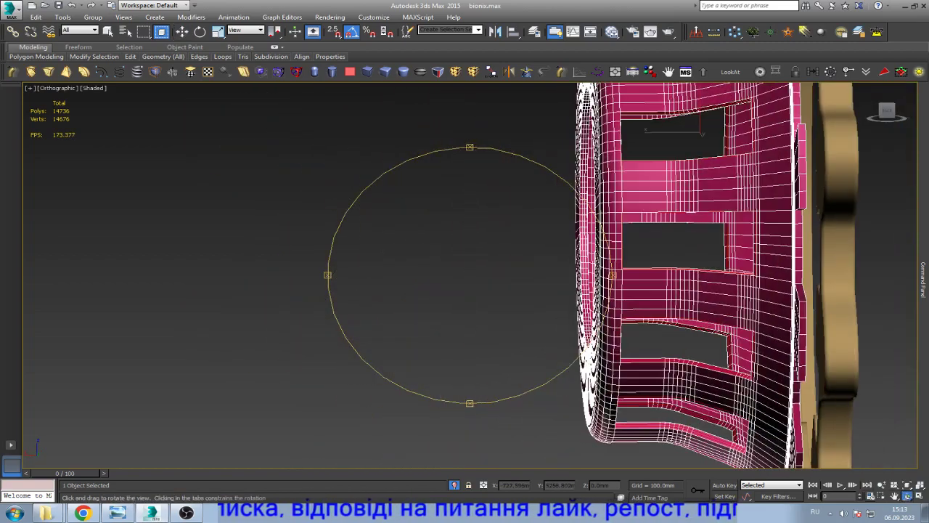
key(w)
scroll(675, 145, up, 5)
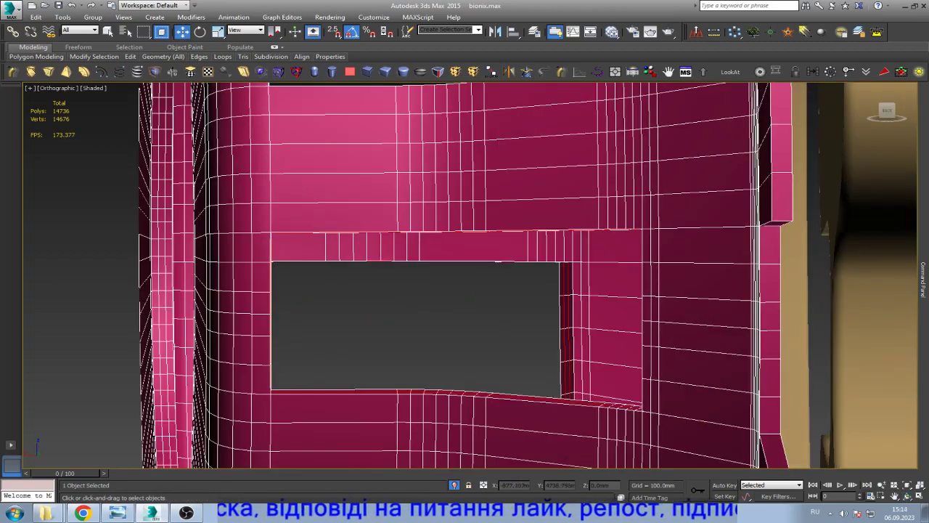
click(781, 222)
click(777, 218)
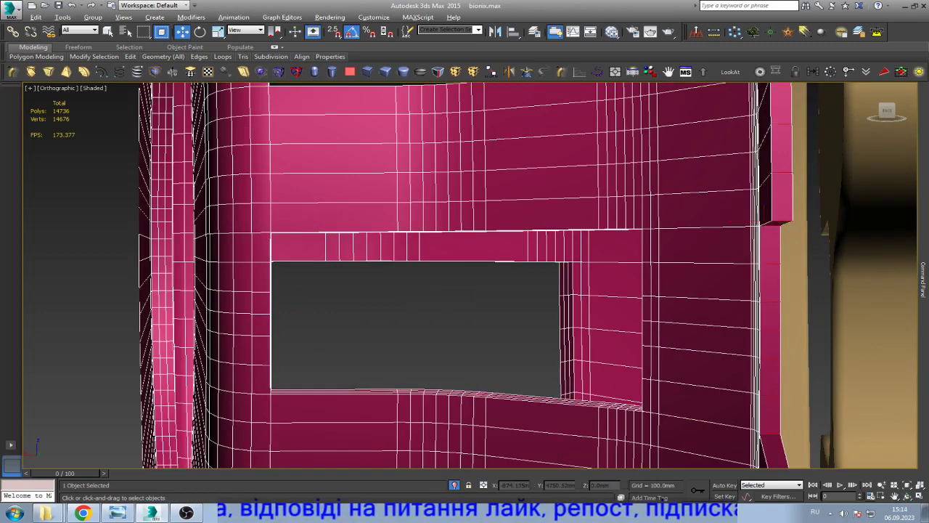
drag(777, 218, 779, 224)
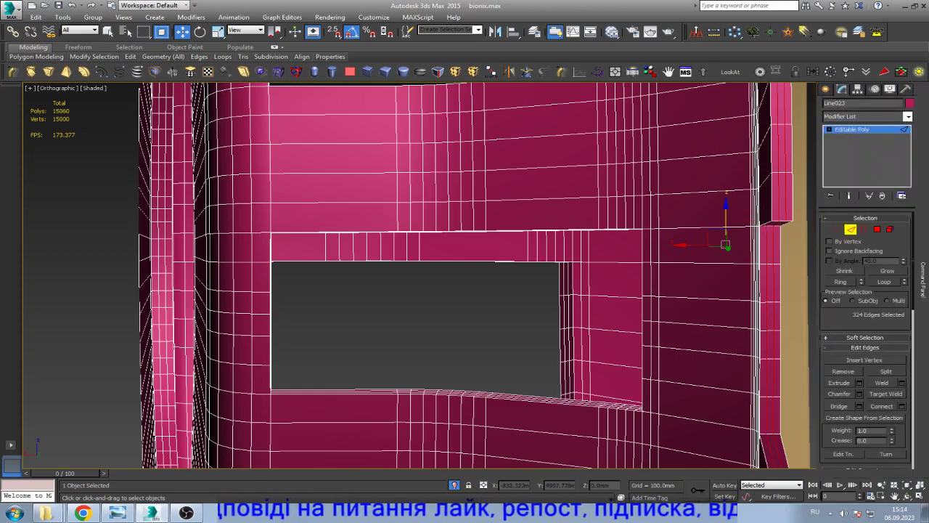
- Leave edge editing, frame the ring, and undo the selected tab's chamfer to make its edges square
key(2)
key(z)
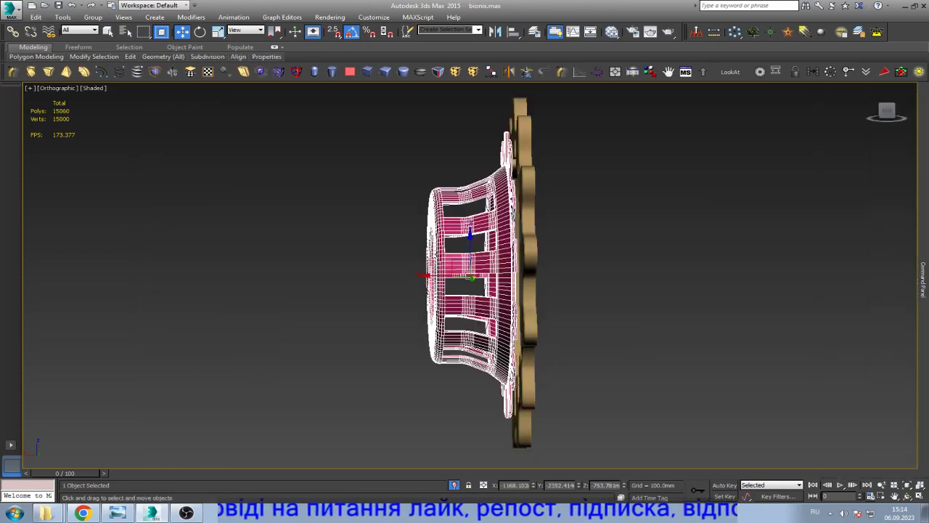
alt+middle_drag(407, 276, 529, 269)
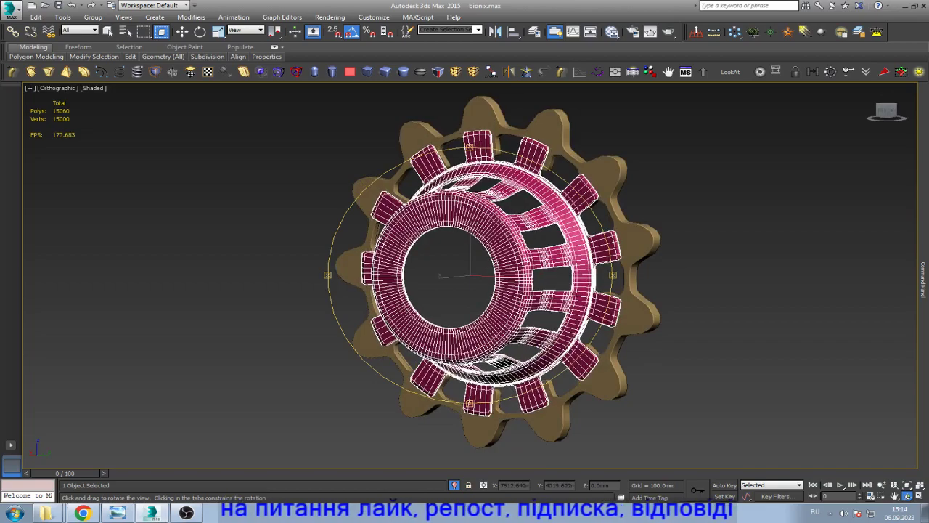
scroll(560, 233, up, 5)
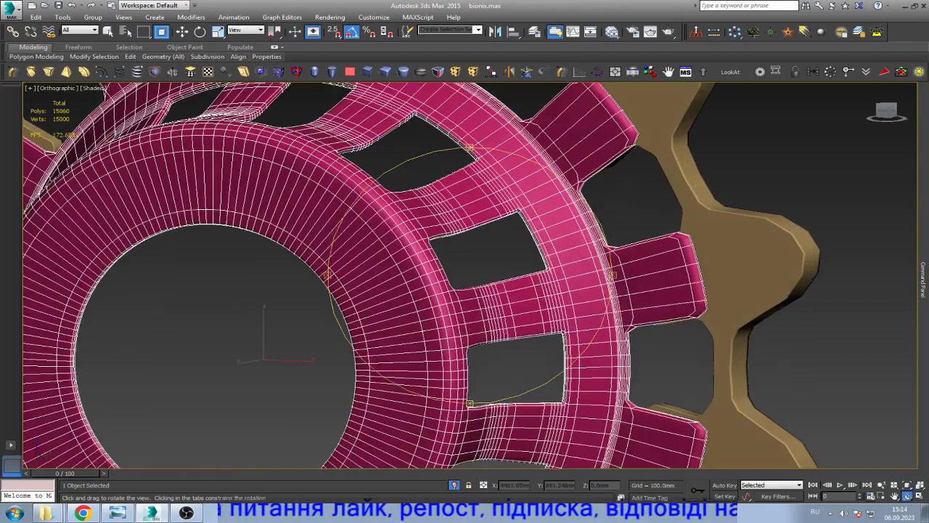
alt+middle_drag(468, 275, 508, 269)
scroll(468, 275, up, 5)
key(w)
key(ctrl+z)
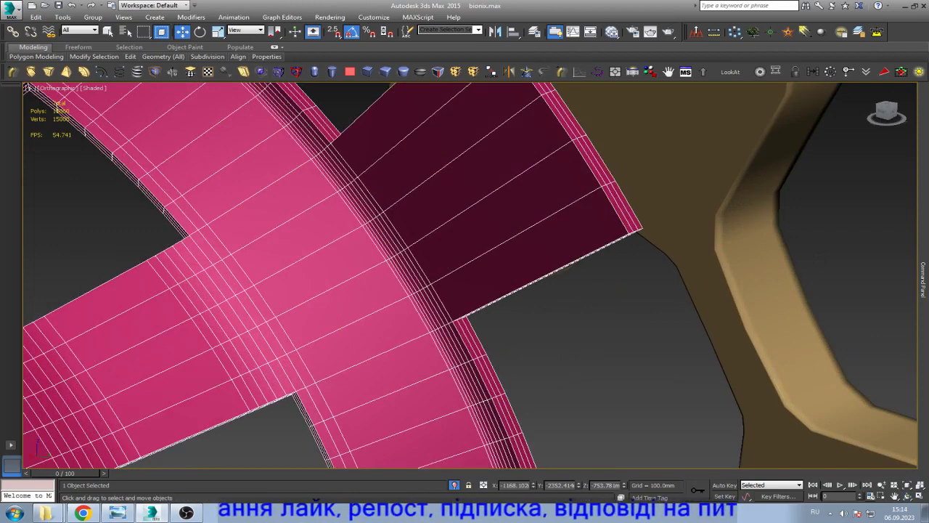
- Check the upper, top and upper-left radial tabs against the gear teeth
scroll(26, 87, down, 3)
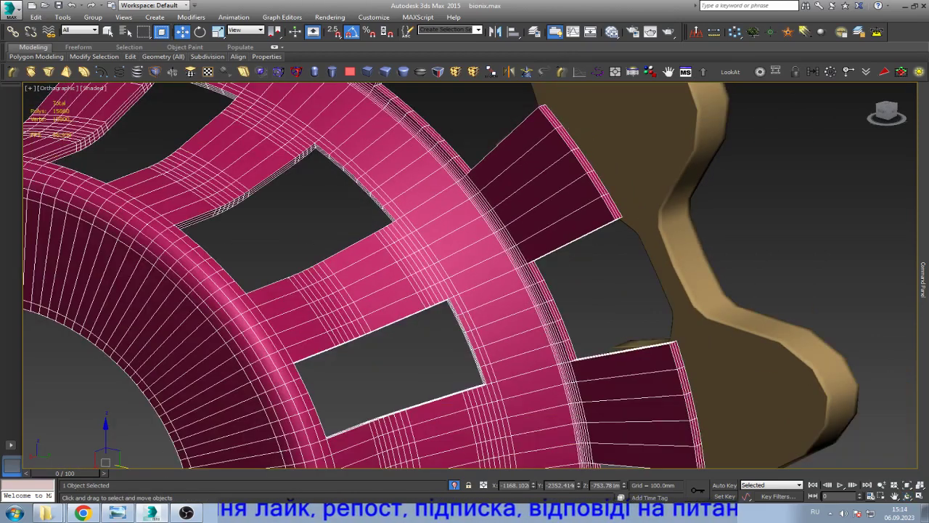
click(558, 219)
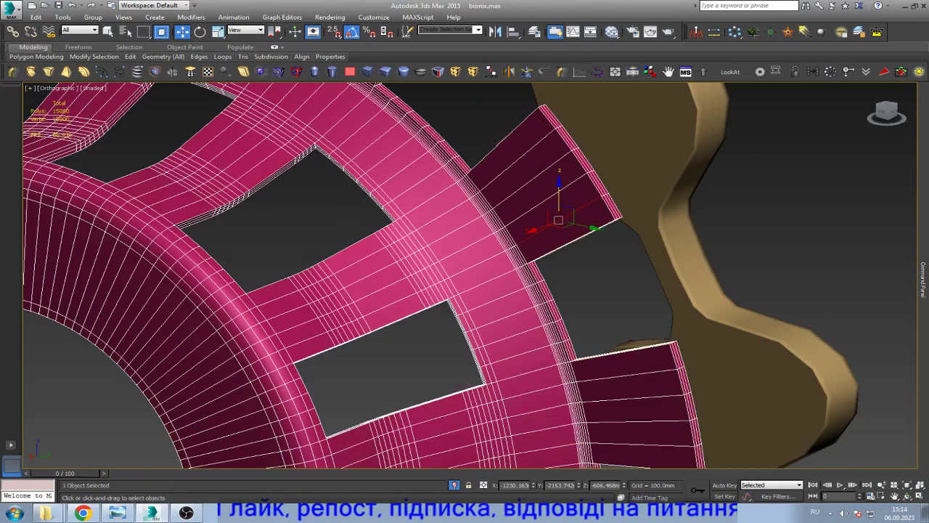
scroll(464, 275, down, 3)
alt+middle_drag(464, 275, 508, 240)
scroll(464, 276, up, 3)
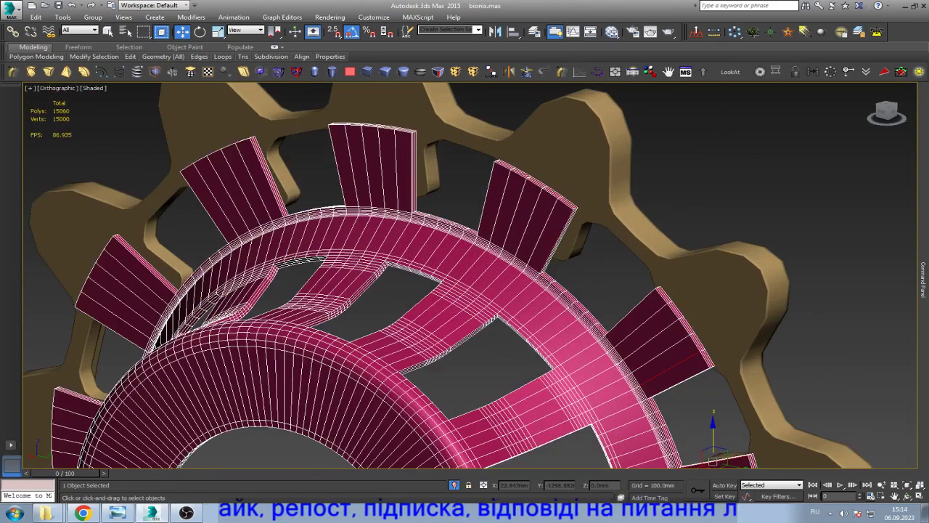
click(411, 163)
click(265, 176)
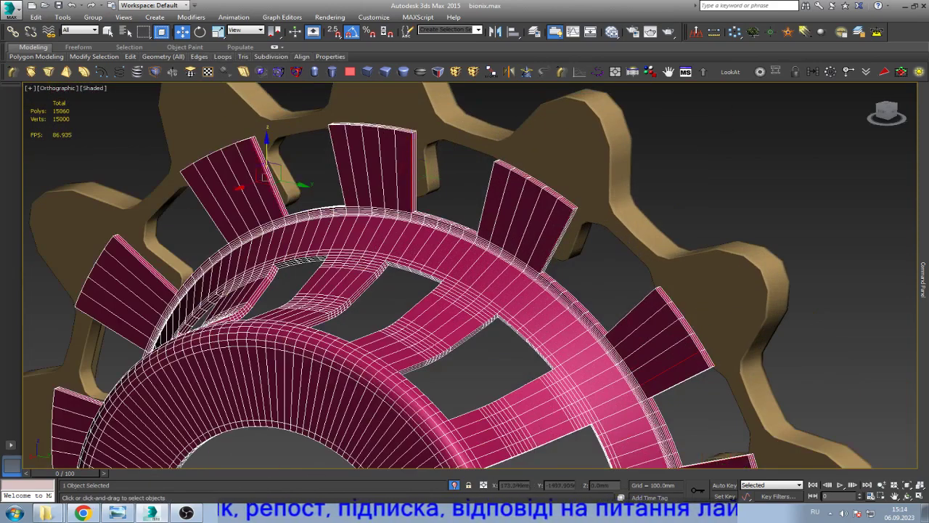
alt+middle_drag(465, 276, 493, 246)
scroll(464, 275, down, 2)
scroll(465, 276, up, 3)
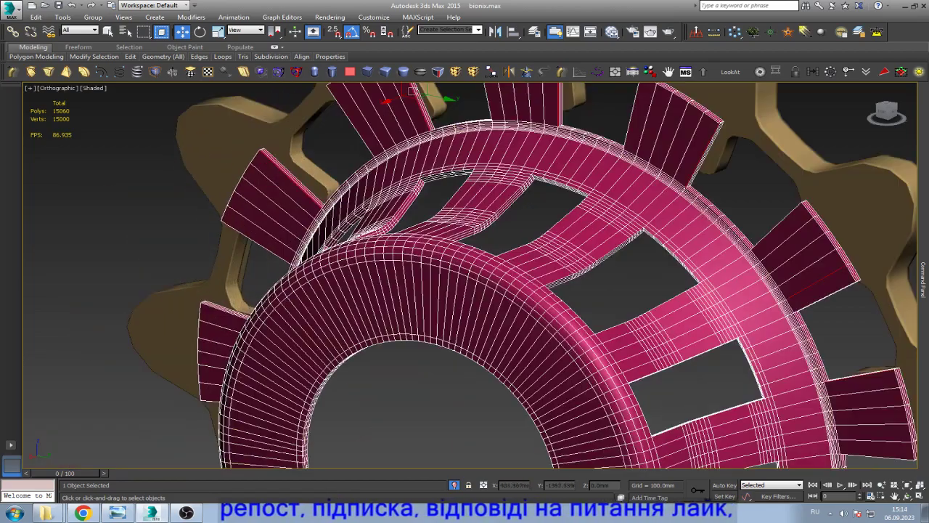
- Arc Rotate around the gear to inspect the lower tabs against the teeth
alt+middle_drag(465, 275, 494, 247)
scroll(465, 275, down, 3)
scroll(465, 276, up, 4)
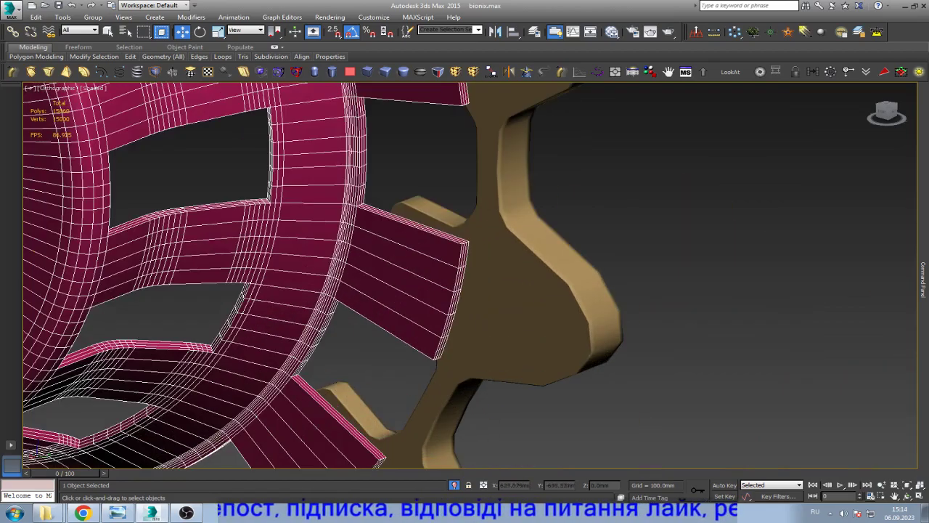
scroll(464, 275, down, 3)
scroll(464, 276, up, 3)
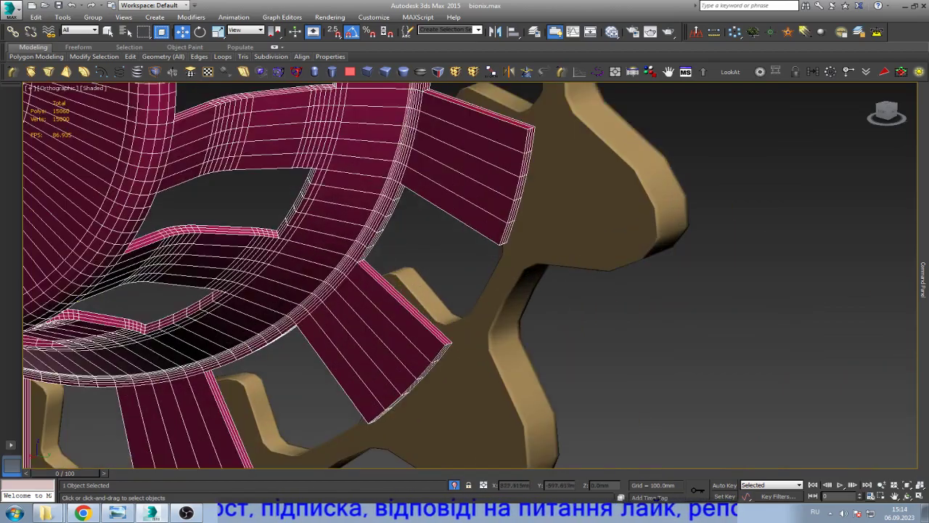
scroll(464, 276, down, 3)
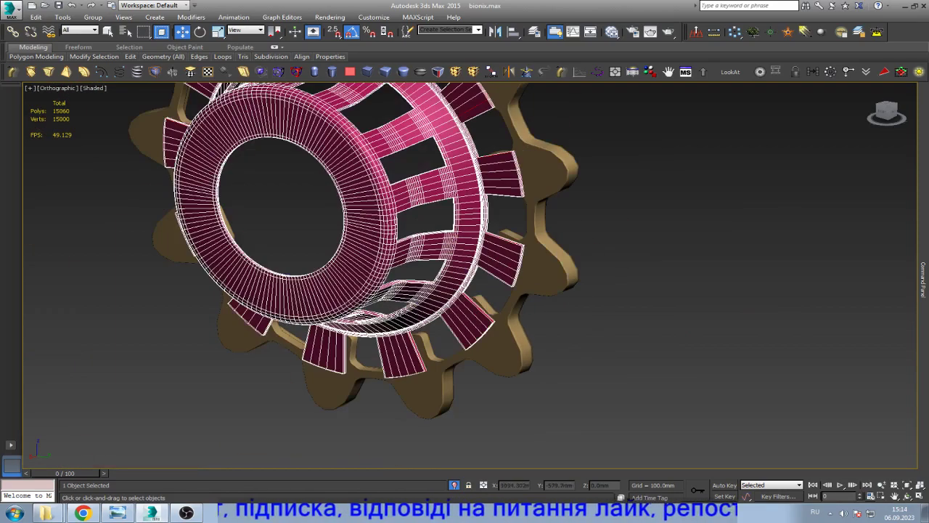
scroll(464, 276, up, 3)
key(ctrl+r)
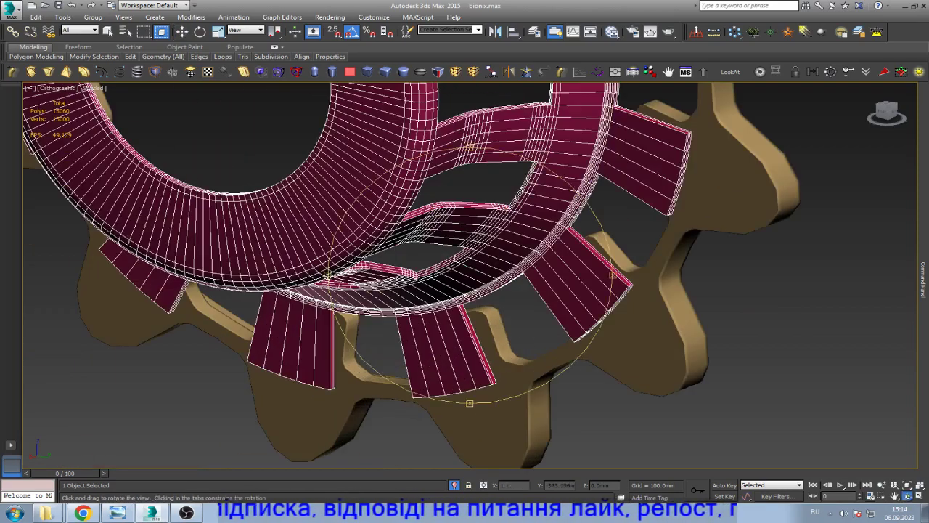
drag(508, 304, 469, 276)
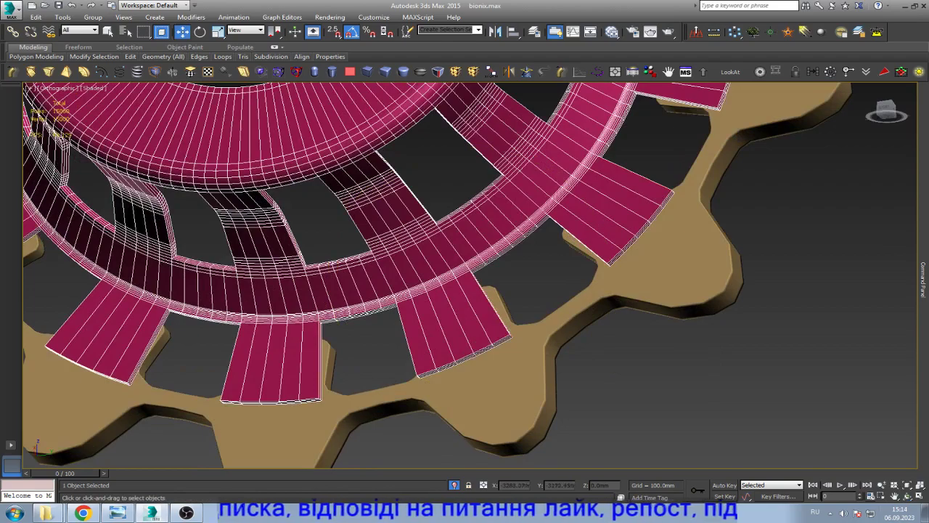
scroll(465, 276, down, 5)
scroll(464, 276, up, 5)
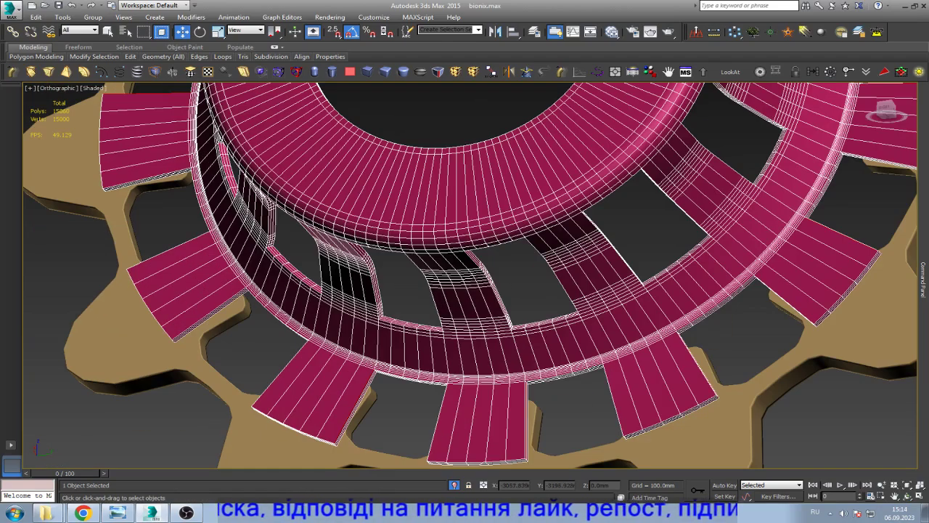
scroll(464, 276, down, 5)
scroll(500, 210, up, 5)
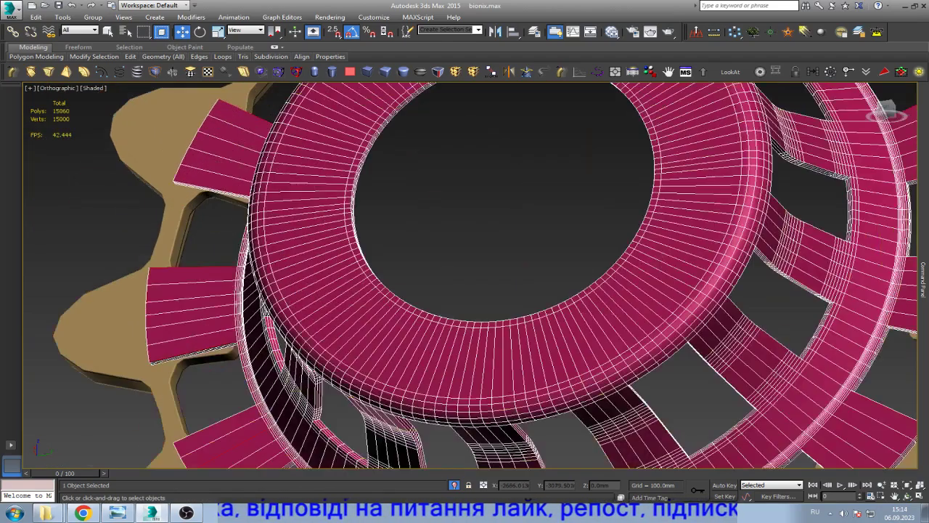
scroll(207, 198, up, 2)
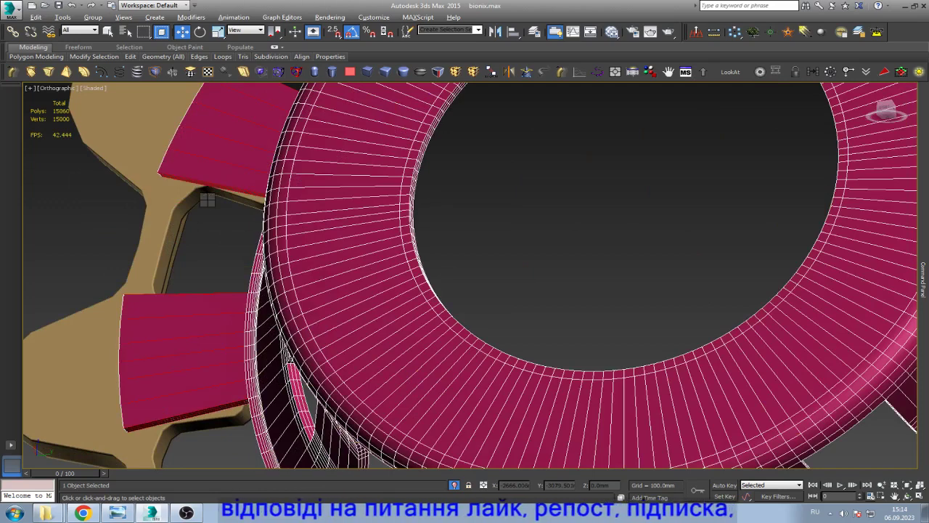
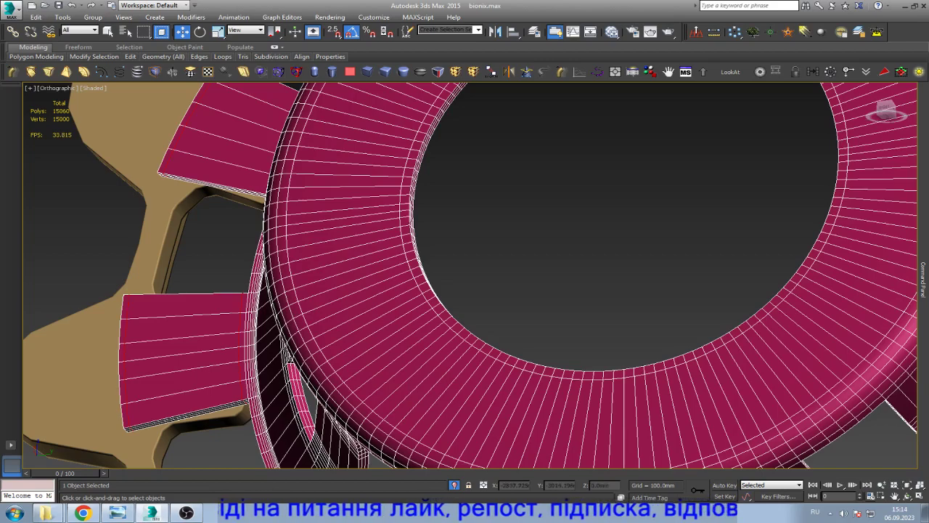
- Zoom and orbit around the gear to view it front-on
key(z)
scroll(588, 204, up, 4)
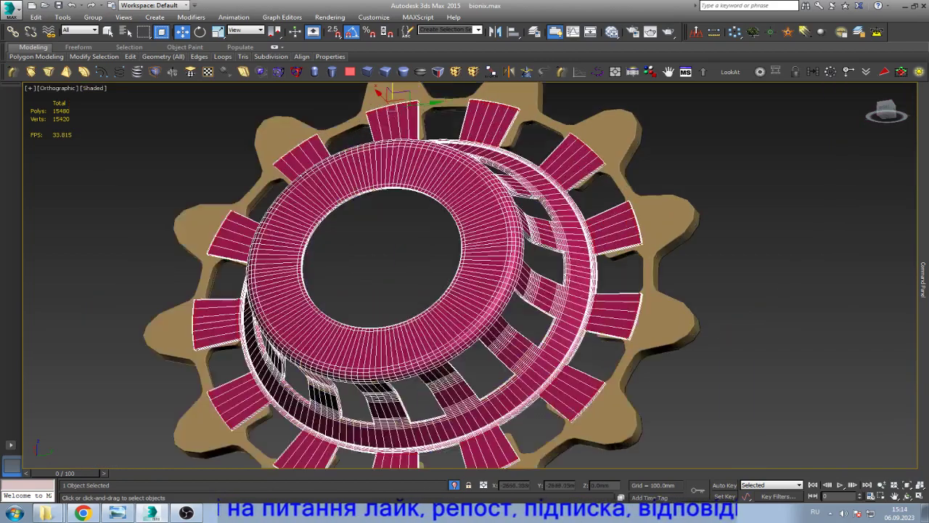
scroll(689, 272, up, 5)
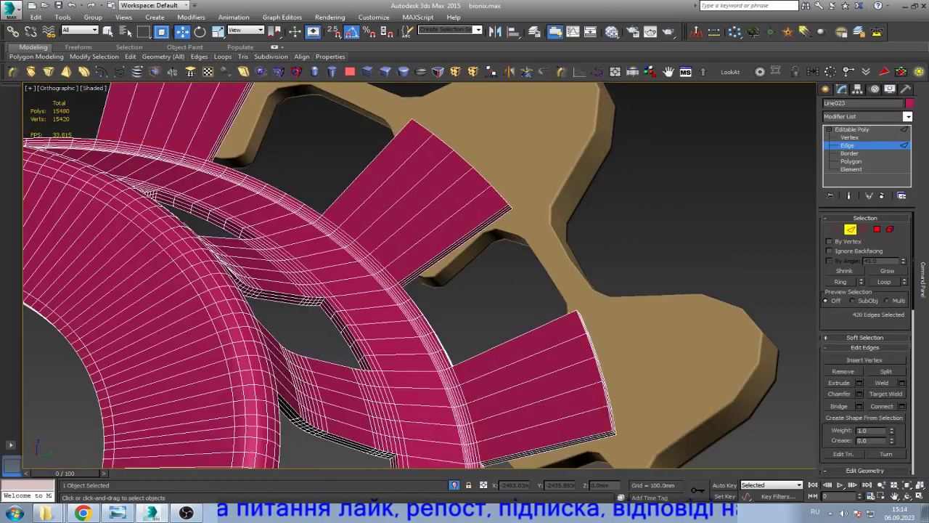
scroll(465, 276, down, 3)
mouse_move(464, 218)
alt+middle_down()
mouse_move(464, 275)
mouse_move(551, 276)
alt+middle_up()
scroll(465, 276, up, 5)
mouse_move(465, 276)
alt+middle_down()
mouse_move(493, 262)
mouse_move(472, 275)
alt+middle_up()
key(w)
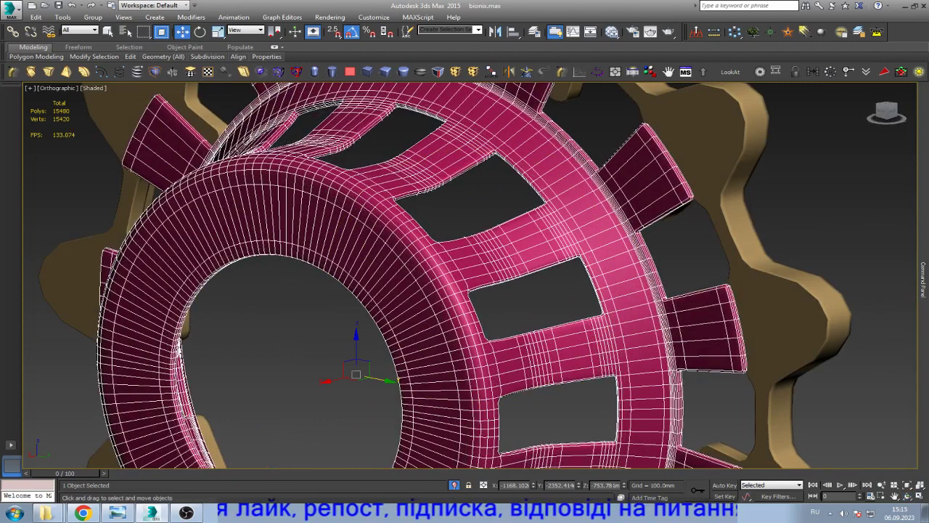
scroll(464, 276, down, 10)
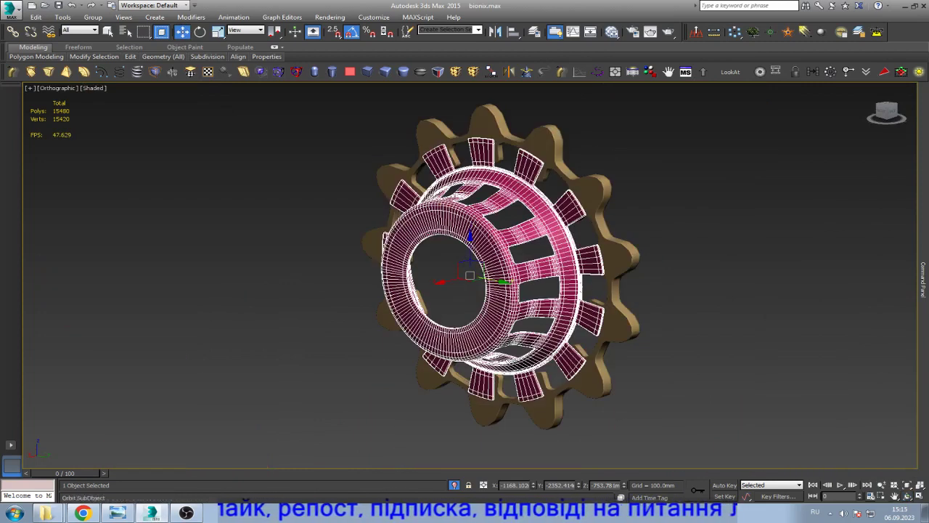
click(907, 495)
drag(471, 218, 472, 305)
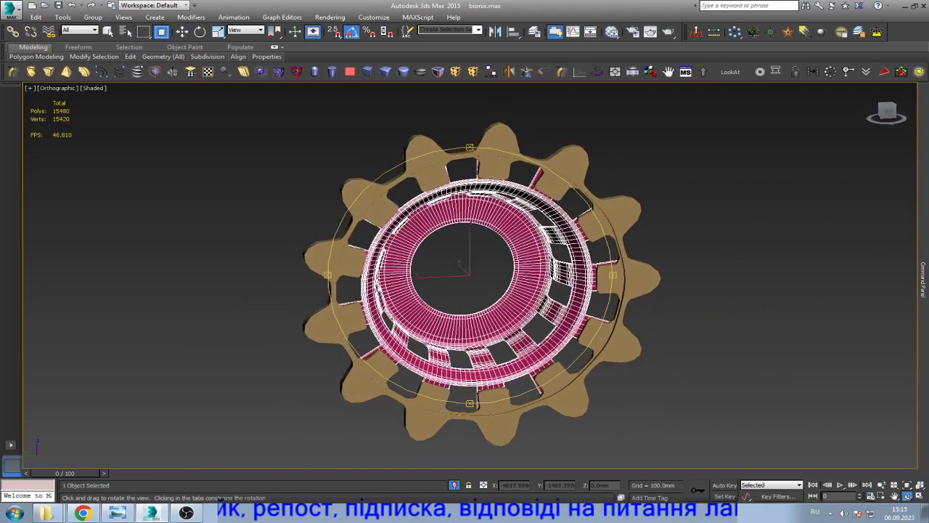
key(w)
scroll(464, 275, up, 3)
scroll(464, 276, up, 4)
scroll(465, 276, up, 3)
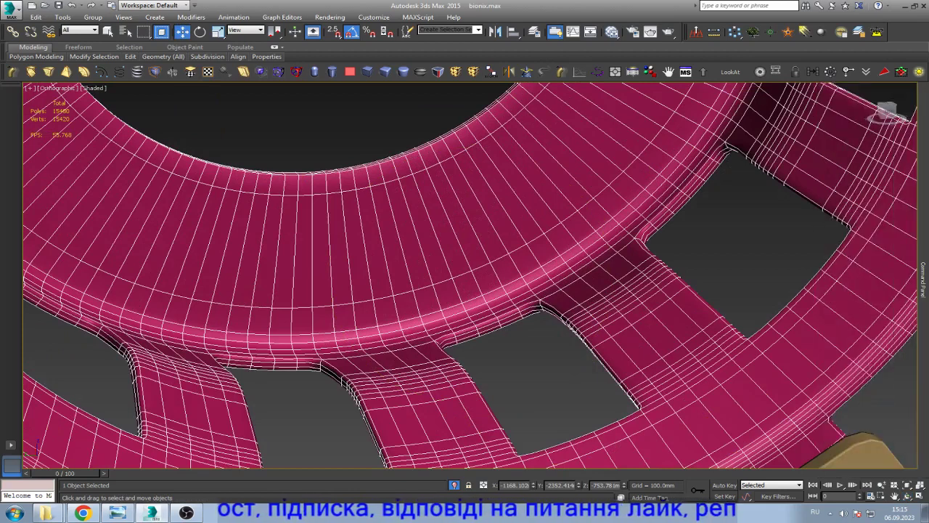
- Frame the hub, orbit to an angled view, and select the pink hub shell
key(z)
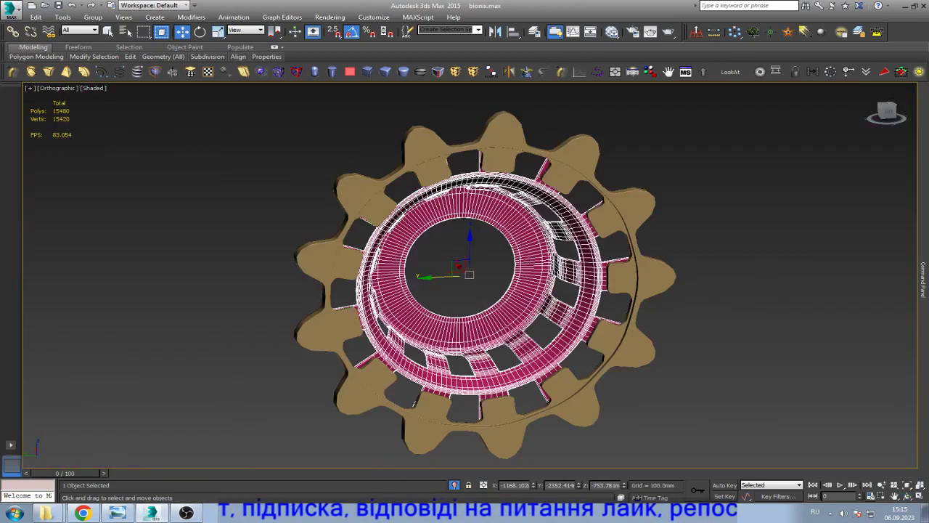
key(ctrl+d)
scroll(488, 281, up, 4)
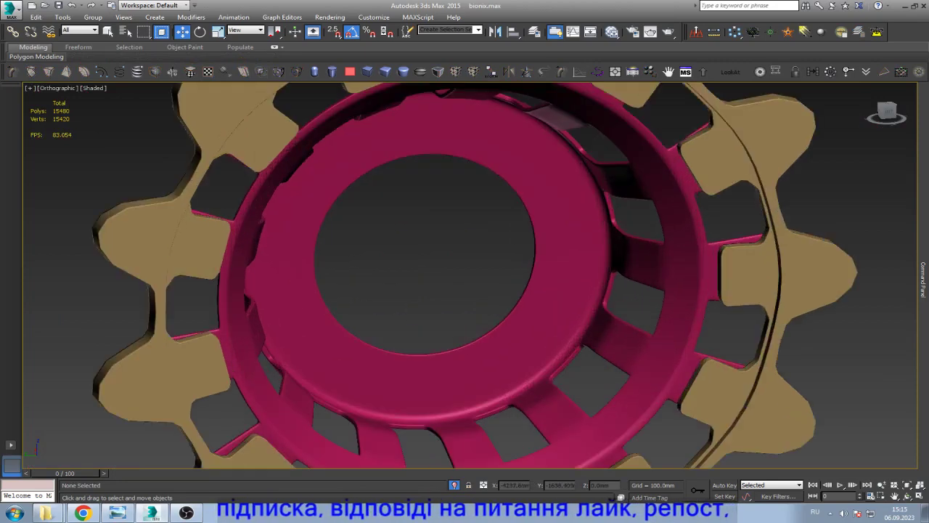
key(ctrl+r)
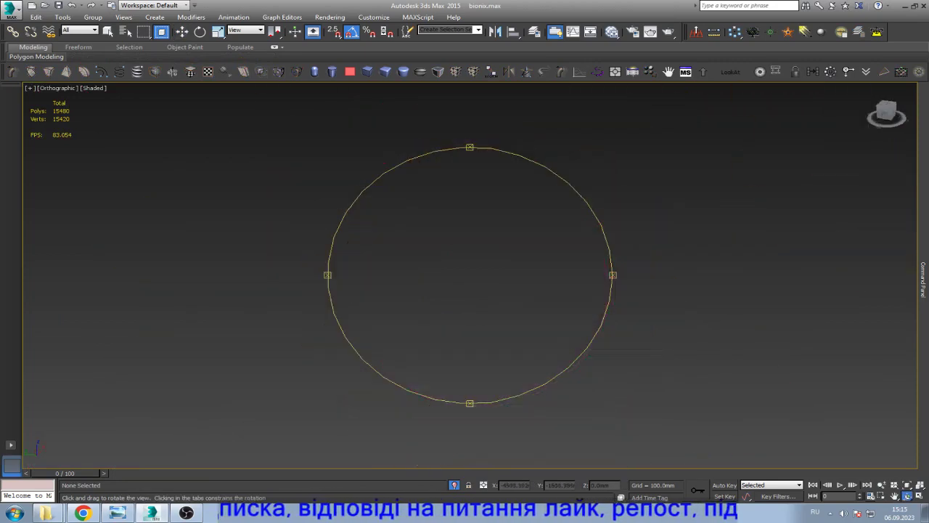
drag(470, 276, 508, 218)
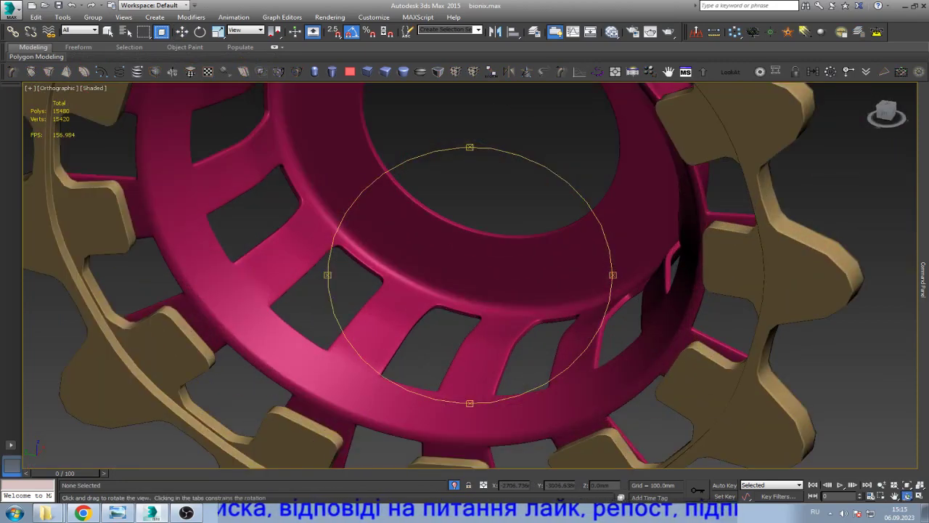
key(Escape)
click(348, 269)
scroll(349, 268, up, 5)
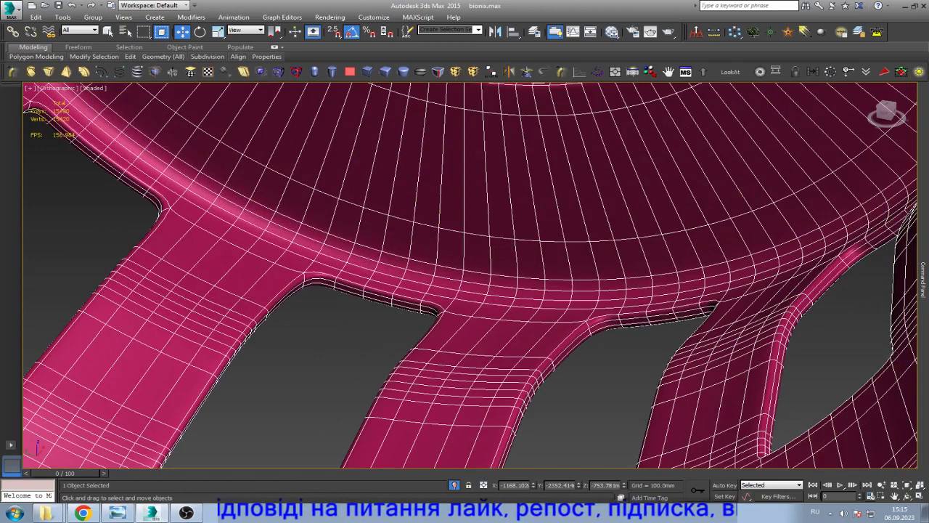
- Add a TurboSmooth modifier to the pink hub shell
click(923, 279)
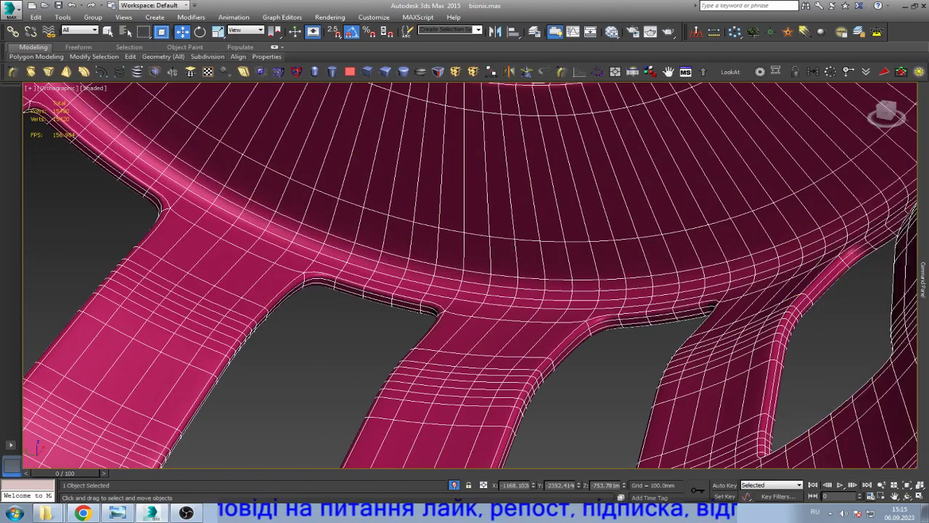
alt+middle_drag(464, 276, 465, 262)
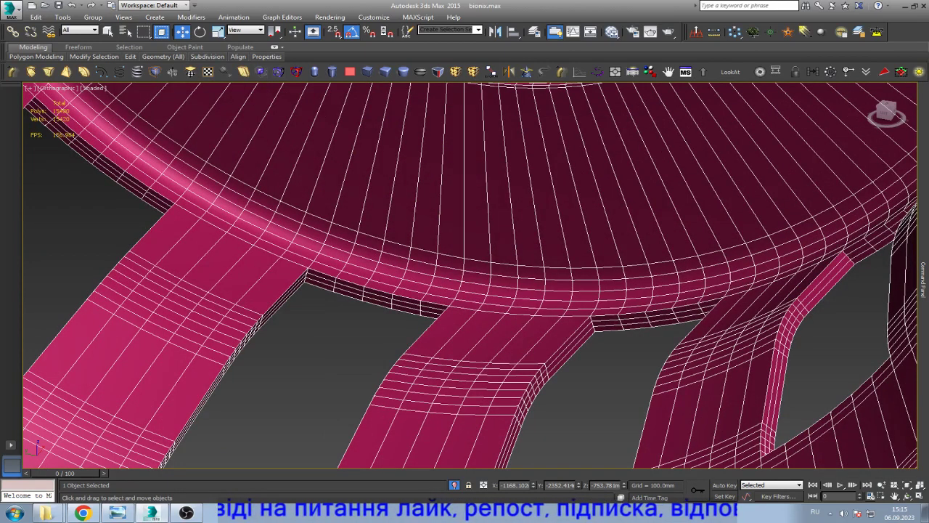
click(922, 279)
click(907, 116)
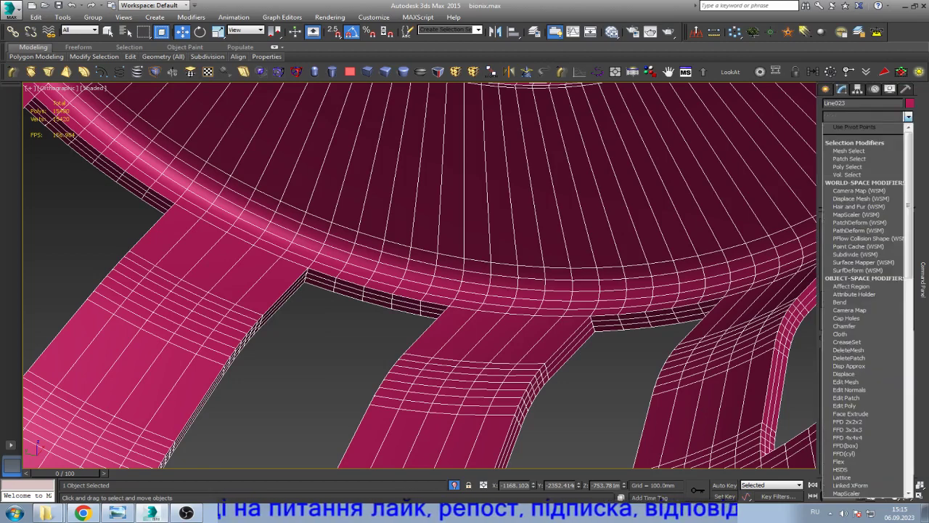
scroll(864, 305, down, 5)
scroll(864, 304, down, 15)
scroll(863, 305, down, 3)
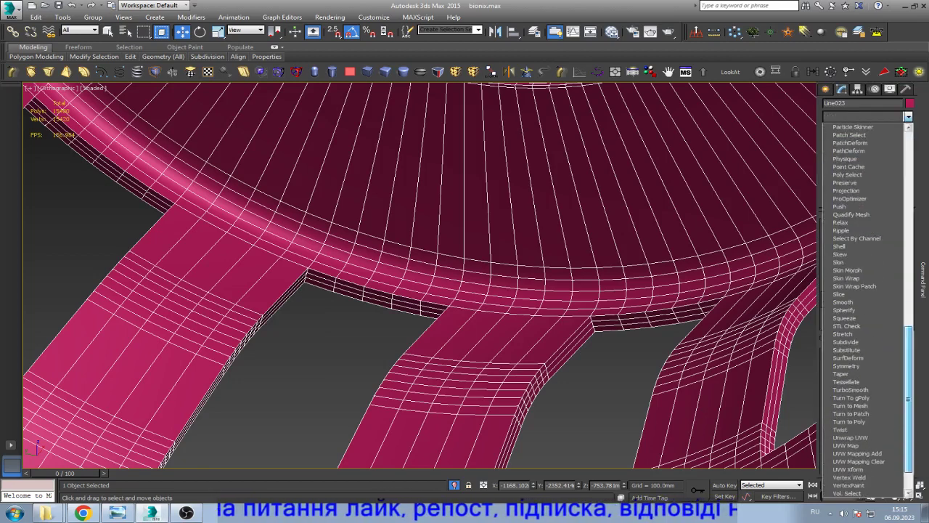
scroll(864, 305, down, 2)
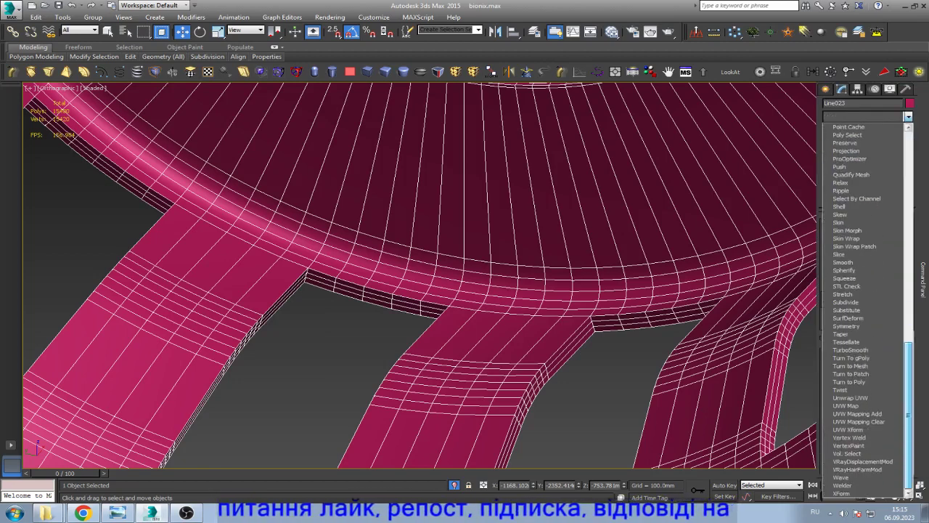
scroll(867, 308, up, 1)
scroll(864, 305, up, 7)
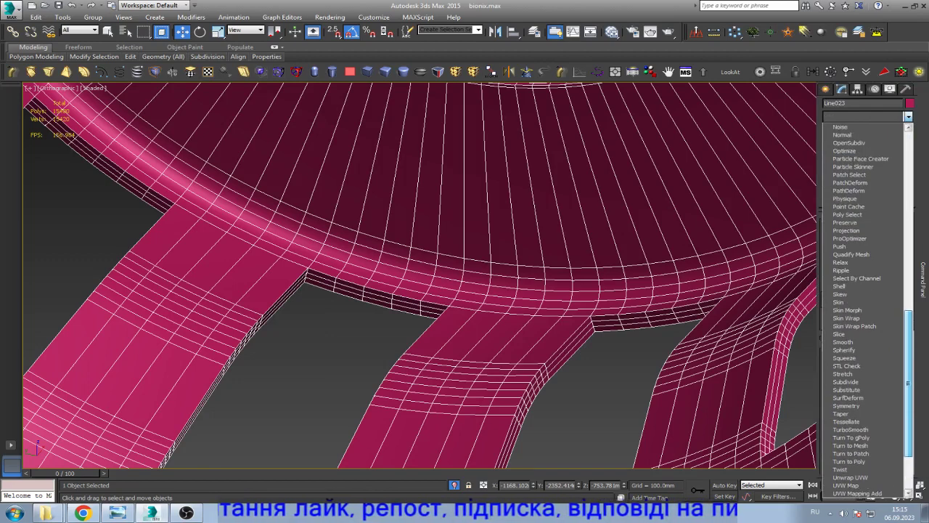
scroll(864, 305, up, 6)
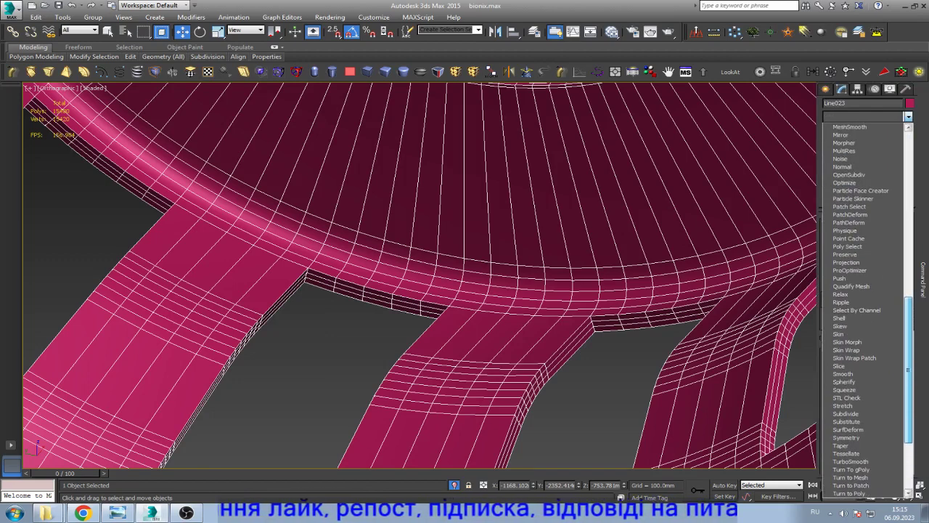
scroll(864, 305, down, 3)
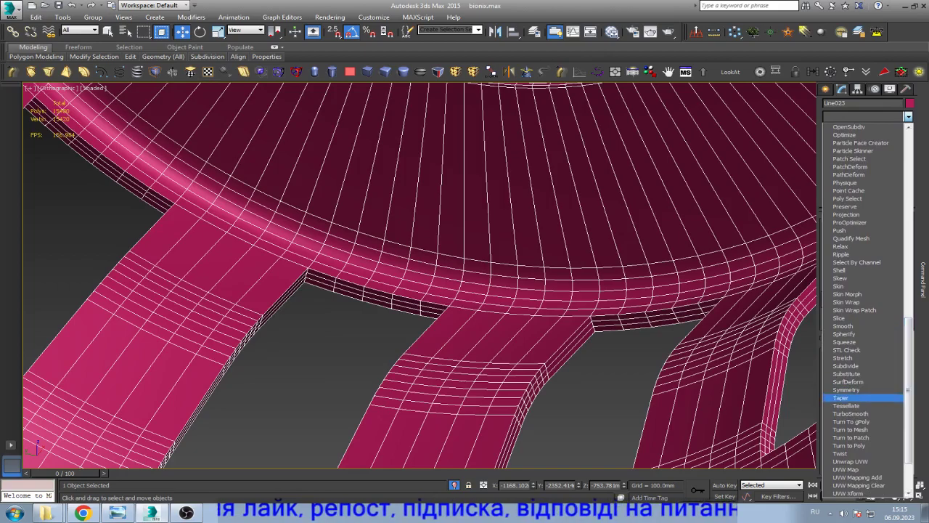
click(851, 413)
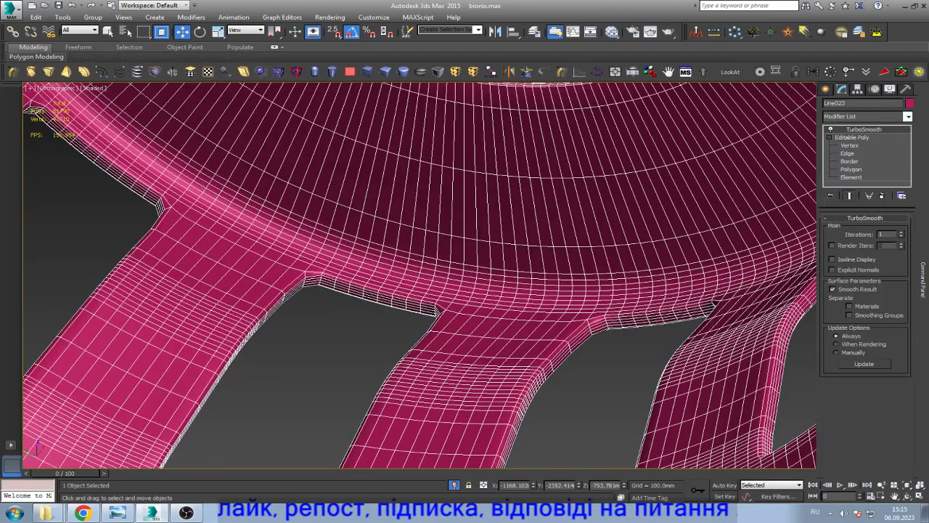
- Test TurboSmooth's Smooth Result and Smoothing Groups options on the hub
key(z)
scroll(470, 276, up, 3)
scroll(470, 276, up, 2)
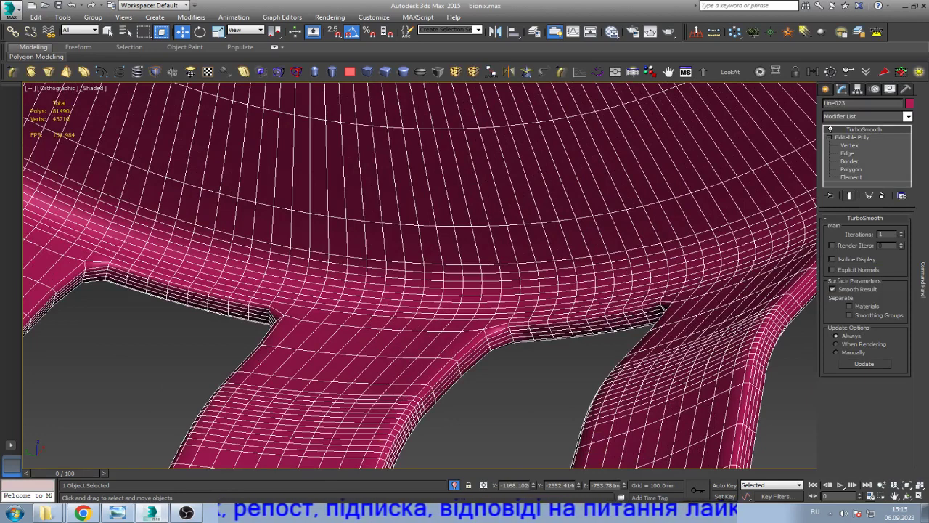
click(832, 289)
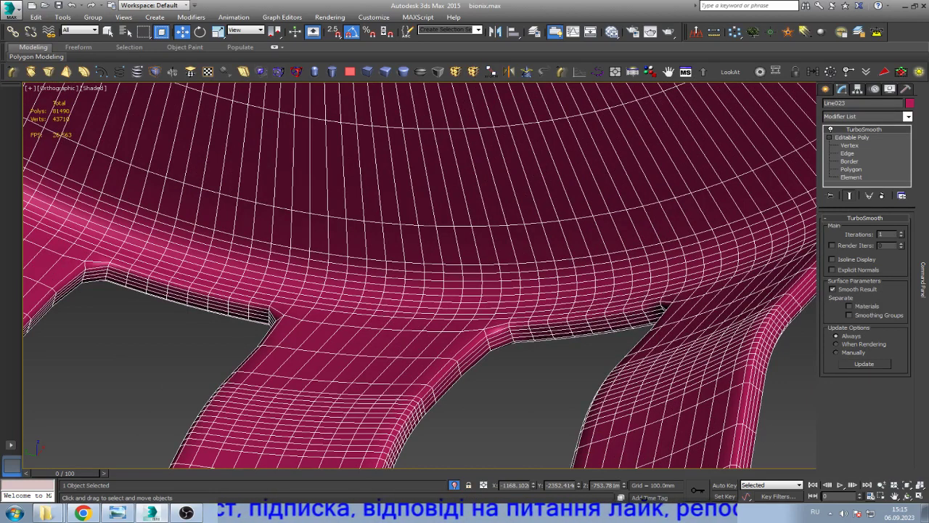
click(849, 315)
click(850, 315)
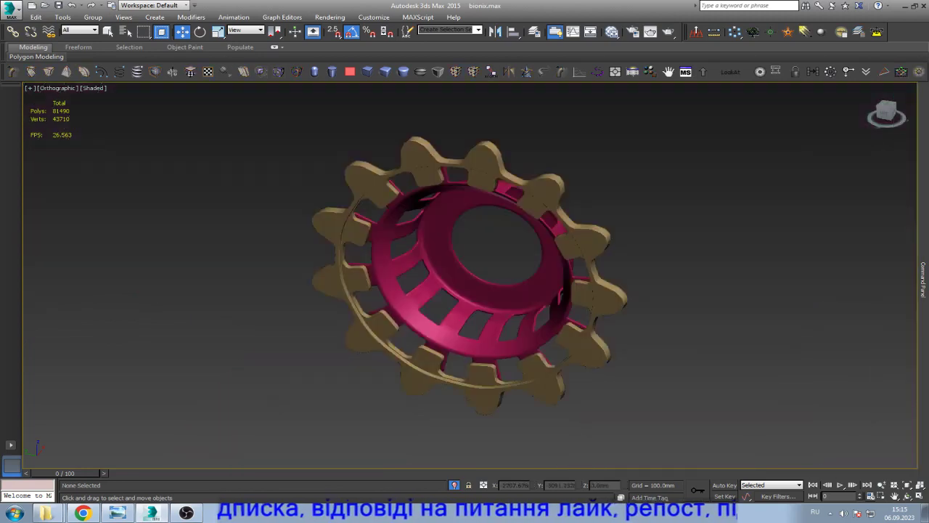
- Reselect the hub with the whole gear in view and open the tank-track reference photo
scroll(465, 327, up, 5)
click(406, 276)
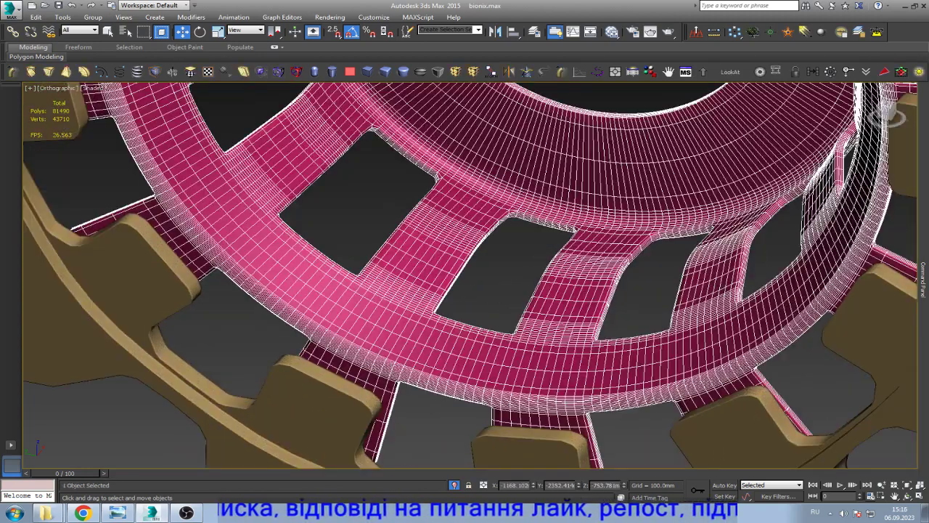
scroll(464, 275, down, 2)
scroll(465, 276, down, 2)
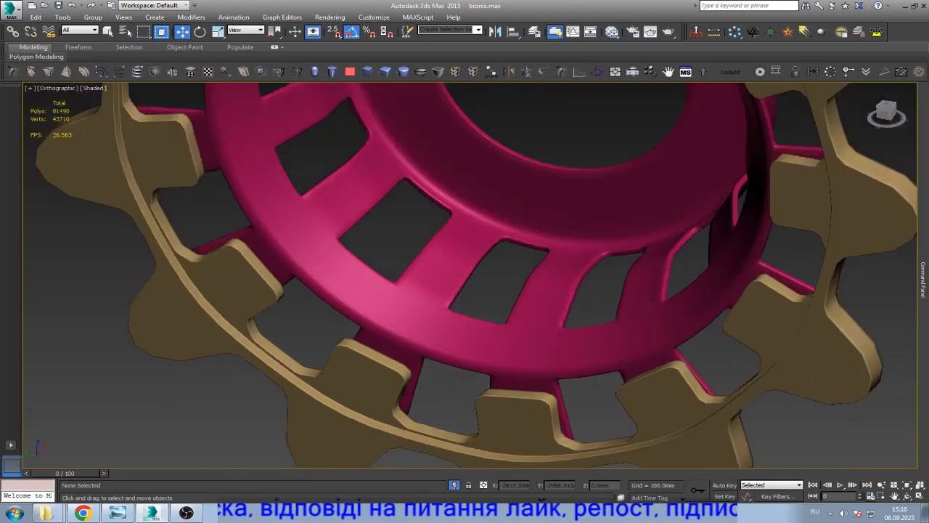
click(525, 91)
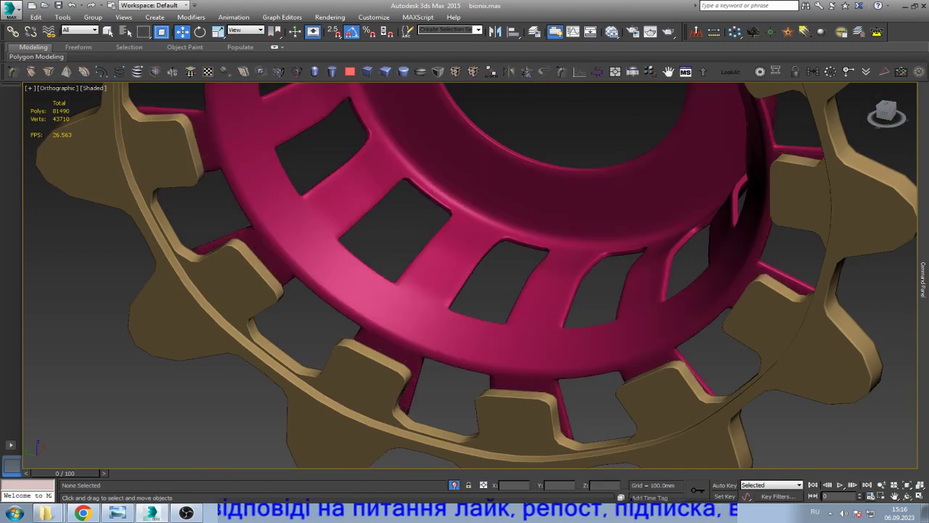
key(z)
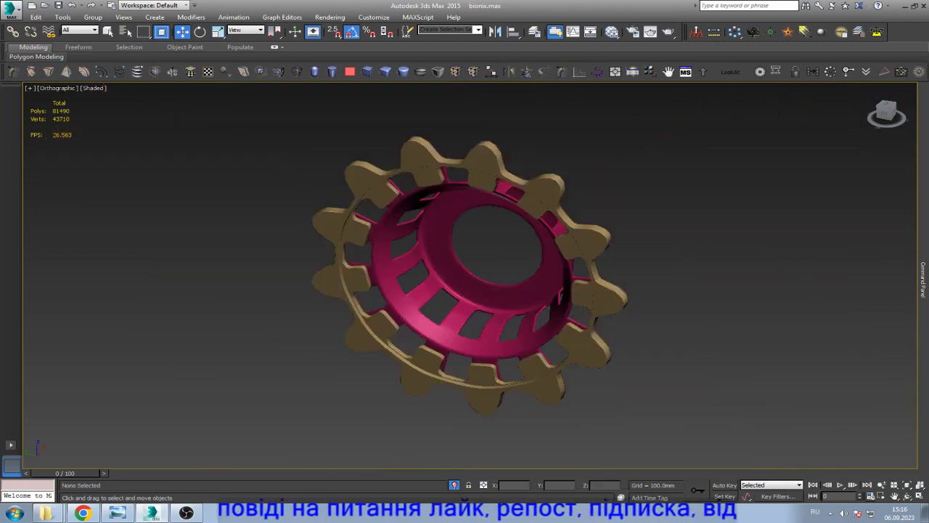
click(464, 327)
click(117, 513)
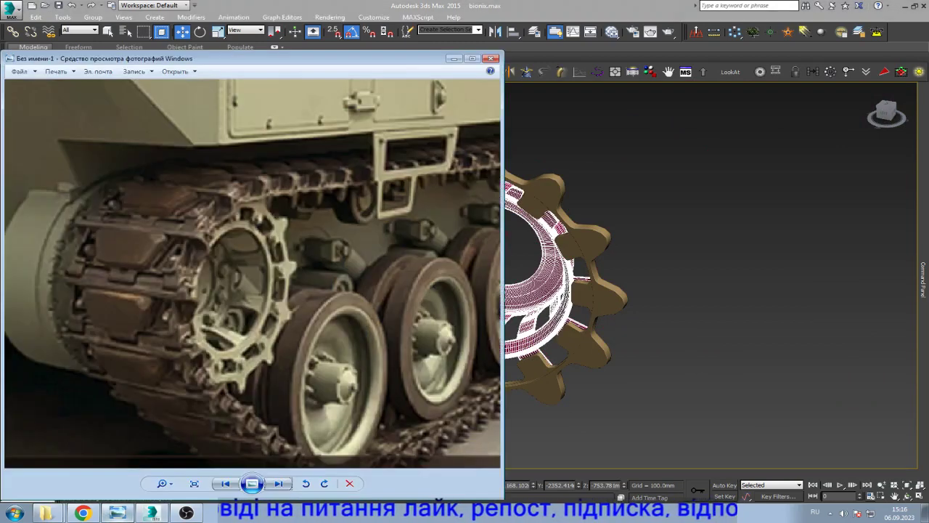
- Flip between the photo and model, then zoom the next reference photo onto the sprocket
key(alt+Tab)
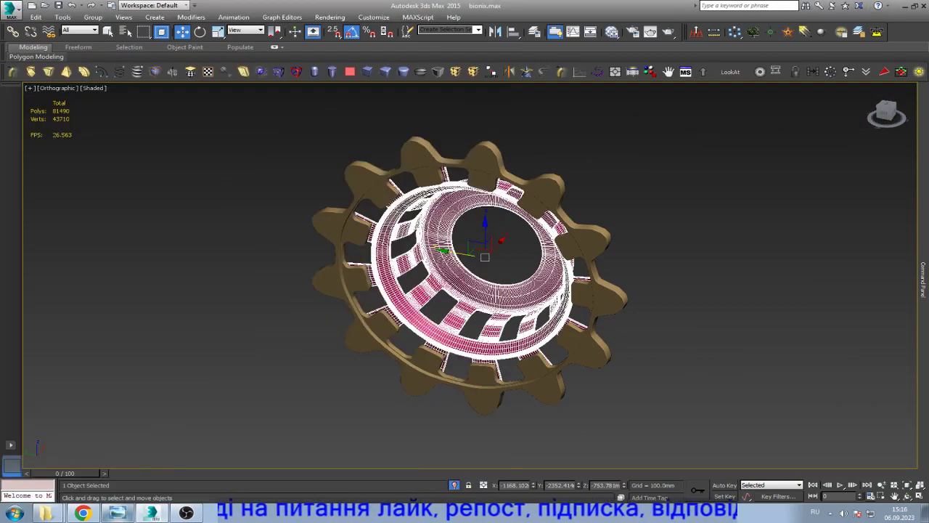
click(117, 512)
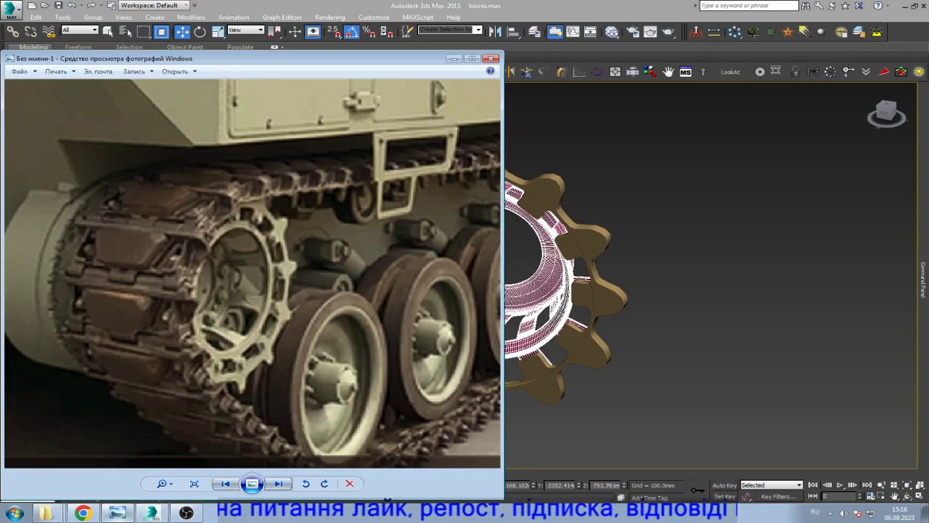
key(alt+Tab)
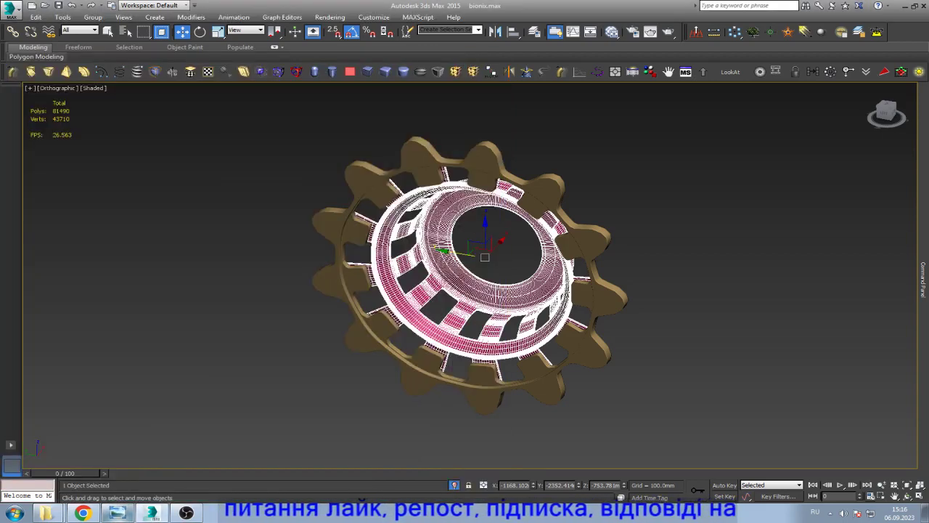
key(alt+Tab)
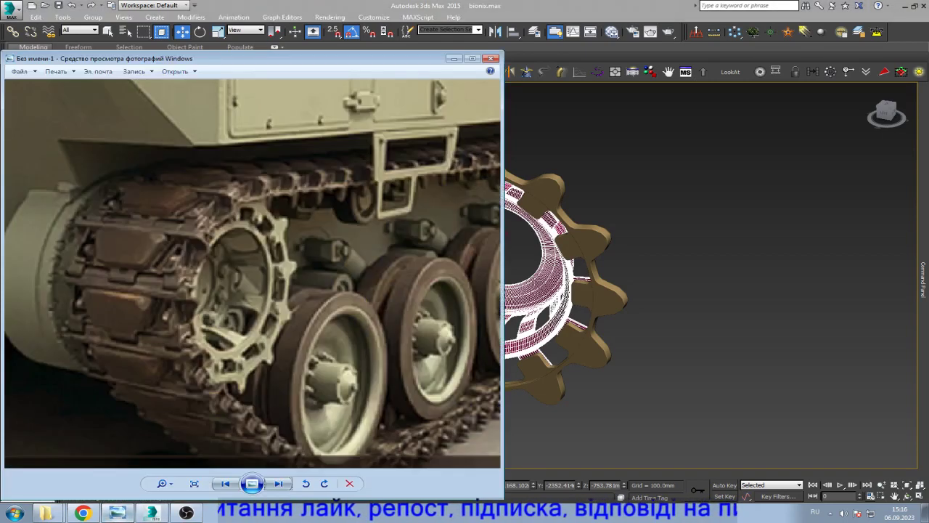
key(Right)
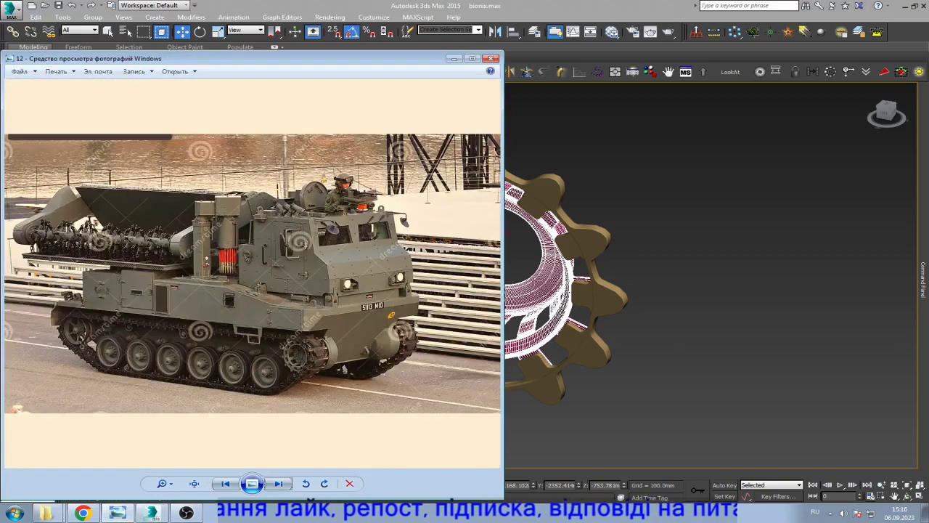
scroll(294, 352, up, 2)
scroll(294, 351, up, 1)
scroll(294, 352, up, 1)
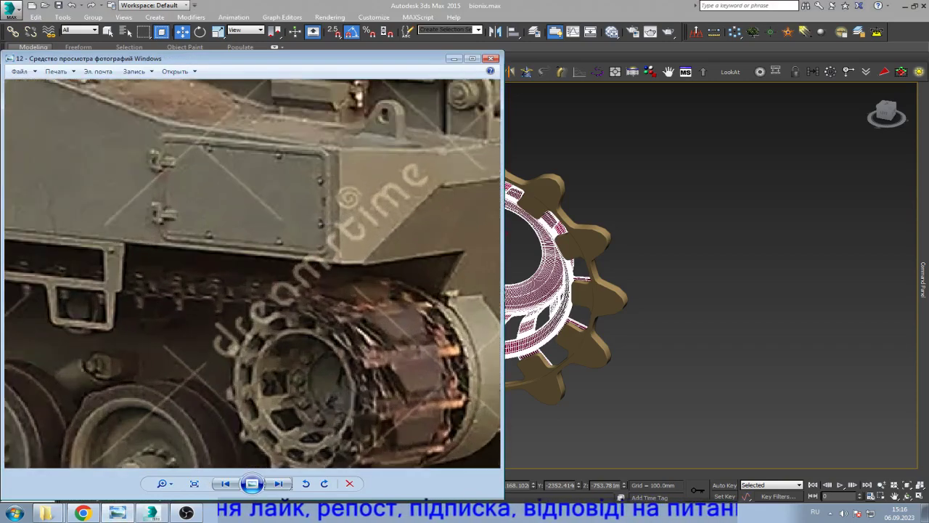
drag(290, 348, 211, 315)
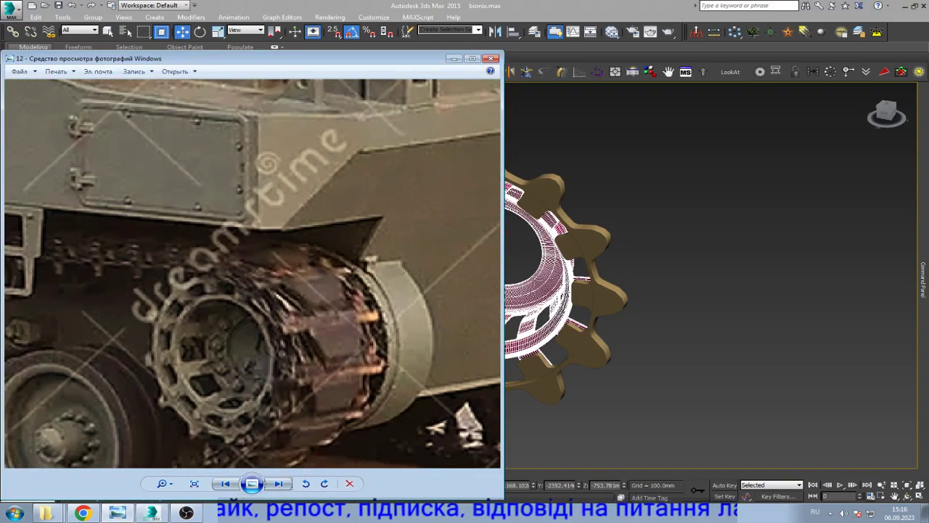
- Select the pink hub and compare it against further reference photos
key(alt+Tab)
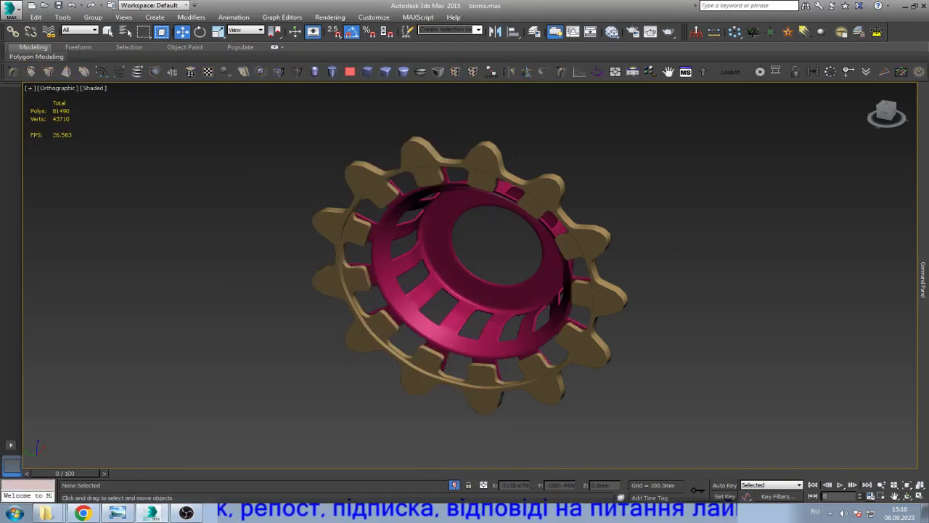
click(464, 319)
scroll(487, 346, up, 4)
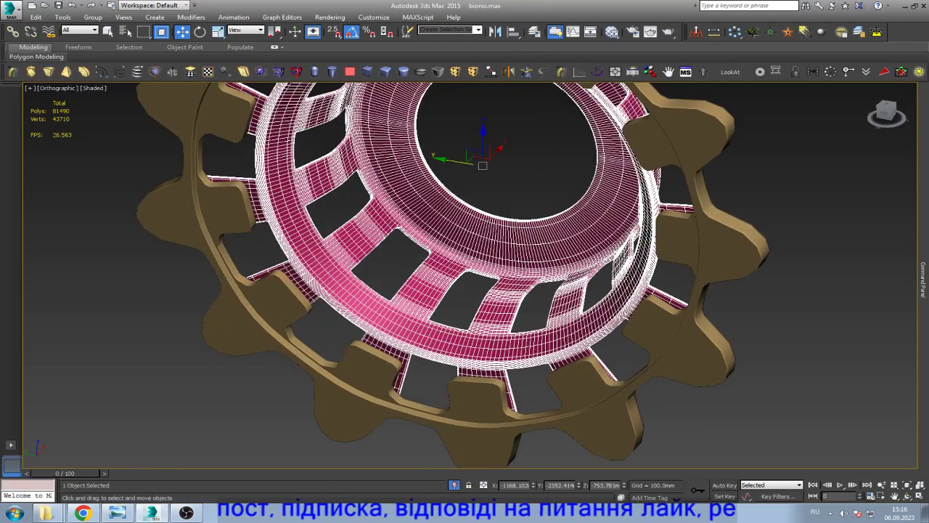
click(117, 512)
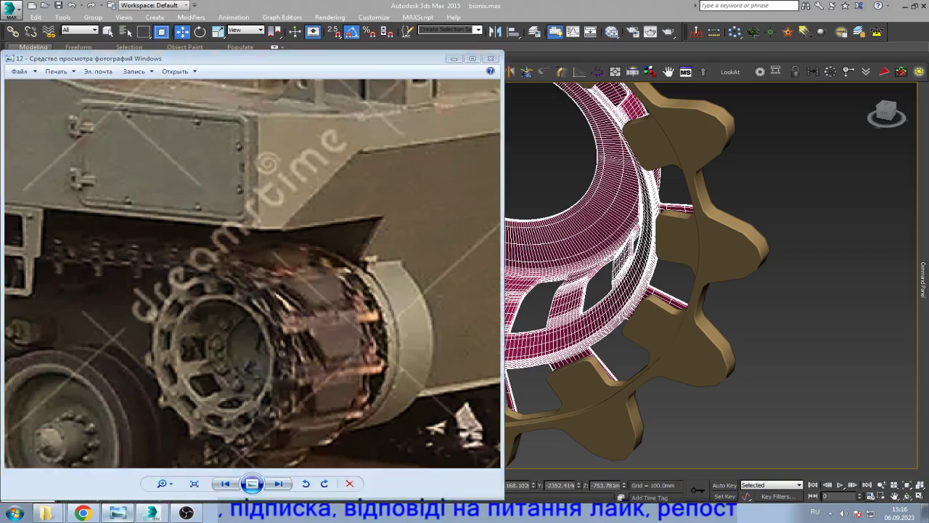
click(117, 513)
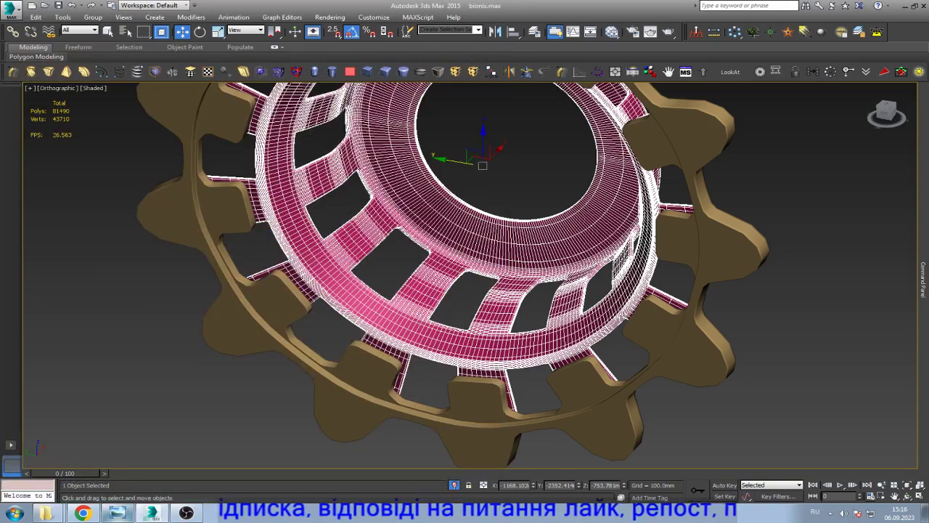
click(117, 512)
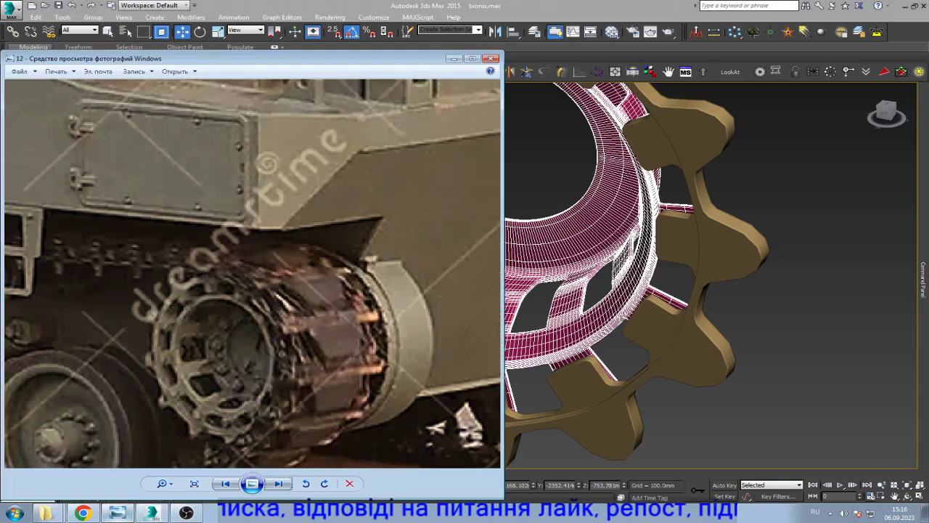
click(117, 513)
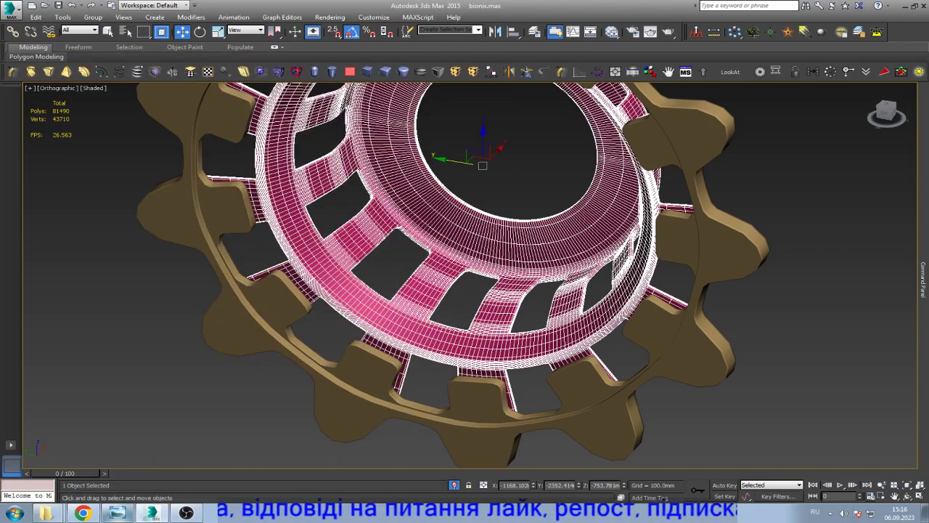
click(117, 512)
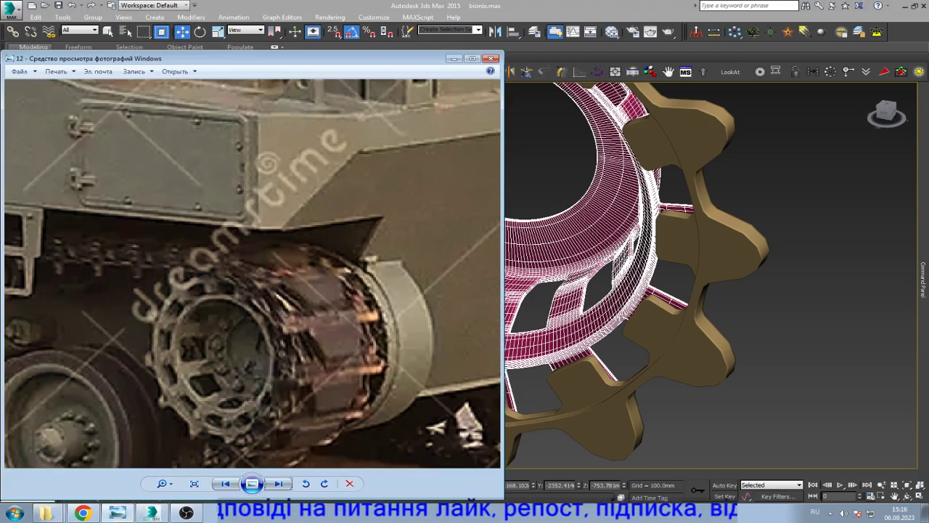
key(Right)
scroll(252, 274, up, 3)
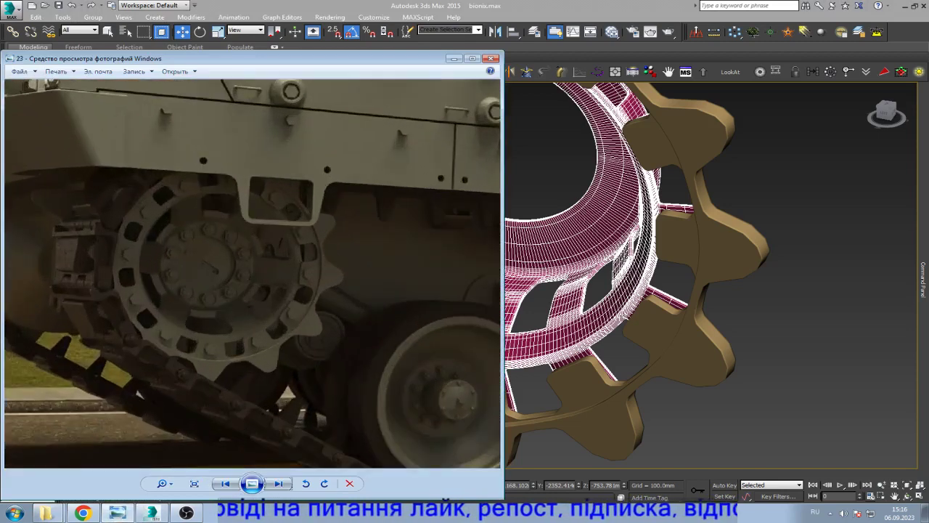
scroll(221, 277, up, 2)
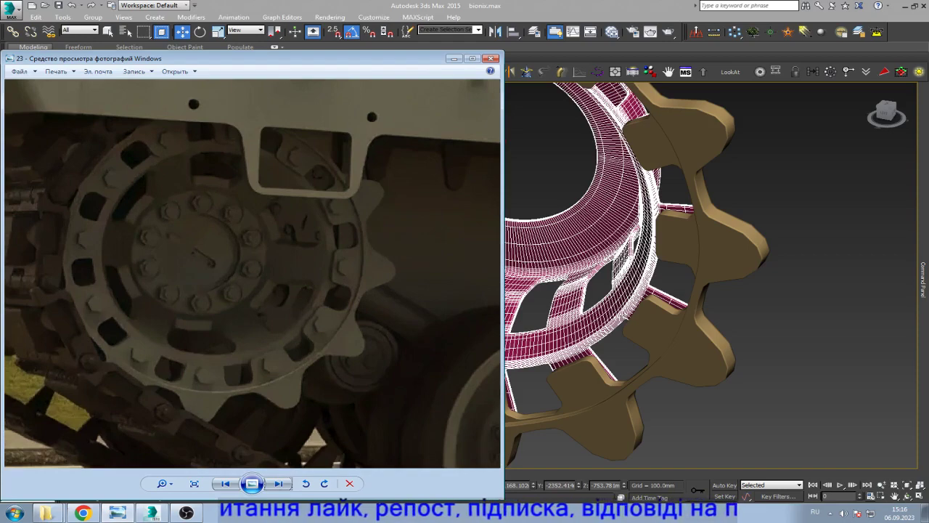
- Delete the TurboSmooth modifier from the hub's modifier stack
key(alt+Tab)
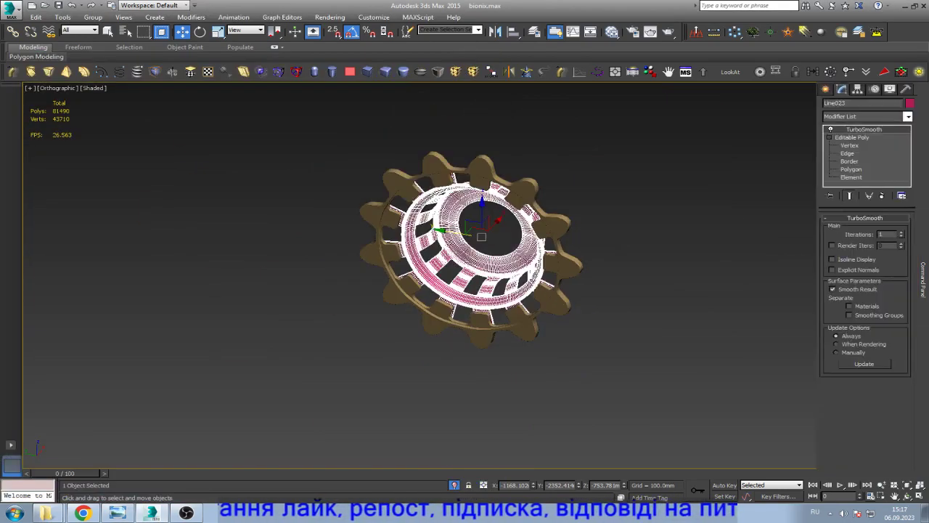
right_click(863, 129)
click(804, 144)
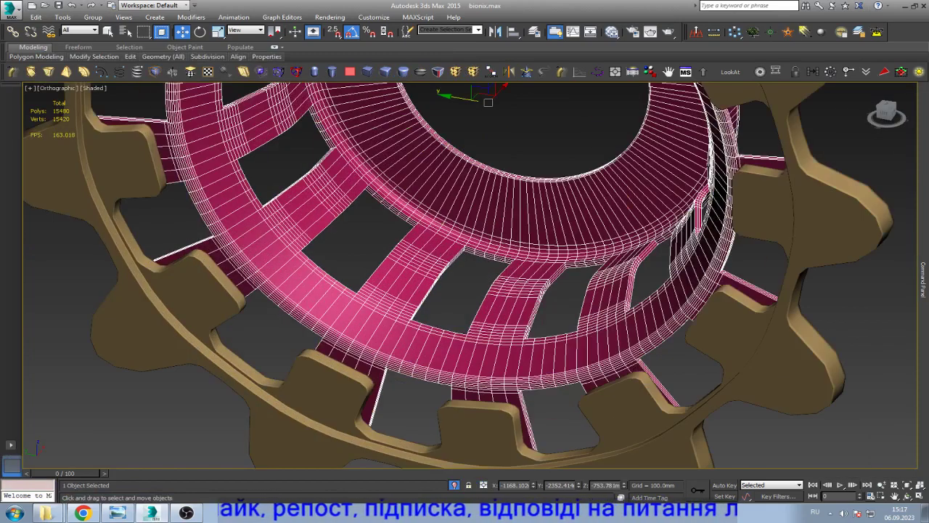
- Inspect a vertical edge loop on the hub from left, front and angled views
key(l)
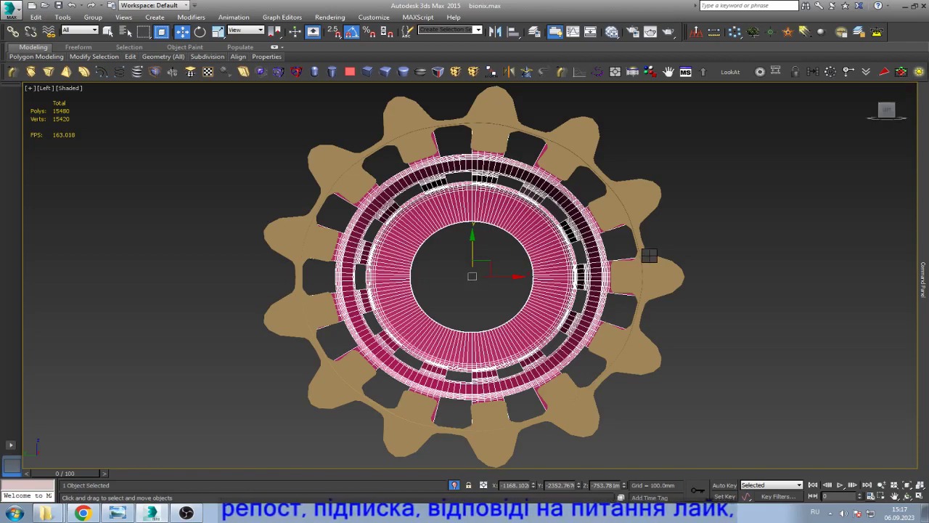
scroll(648, 255, up, 5)
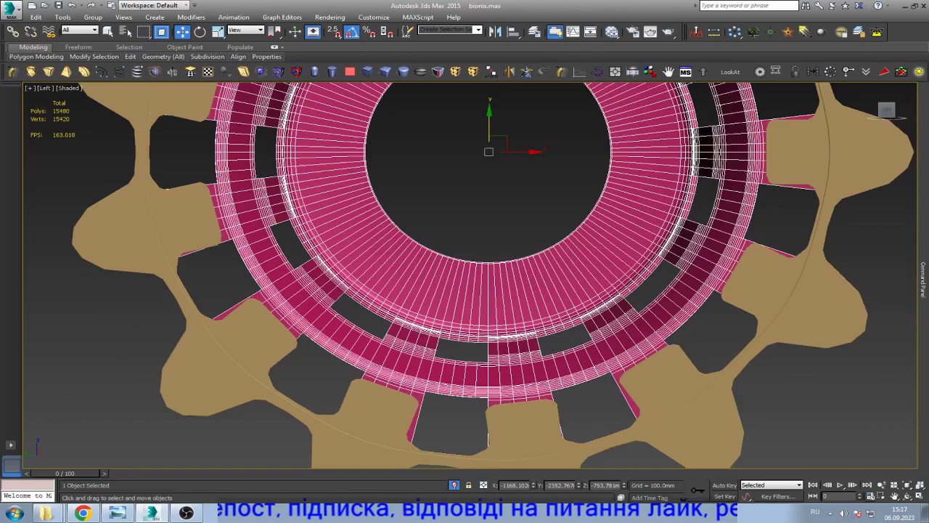
scroll(500, 392, up, 3)
click(518, 320)
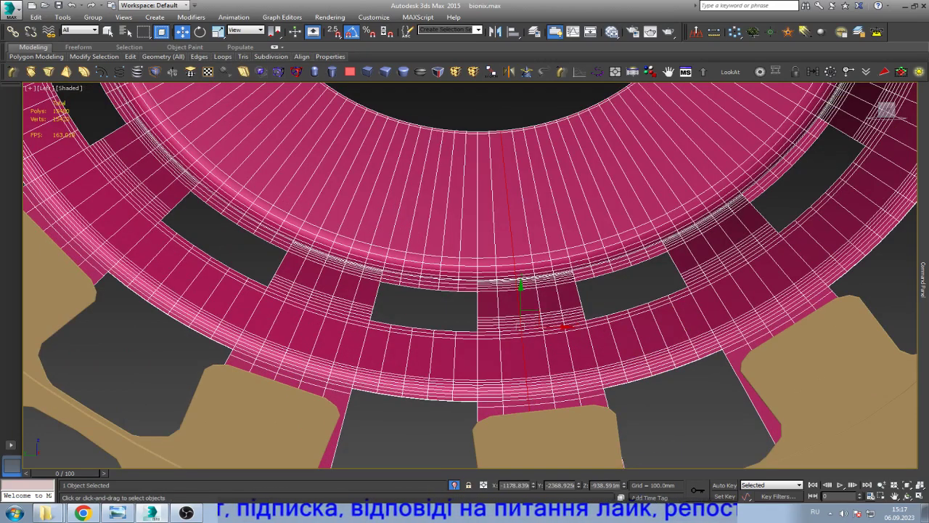
key(f)
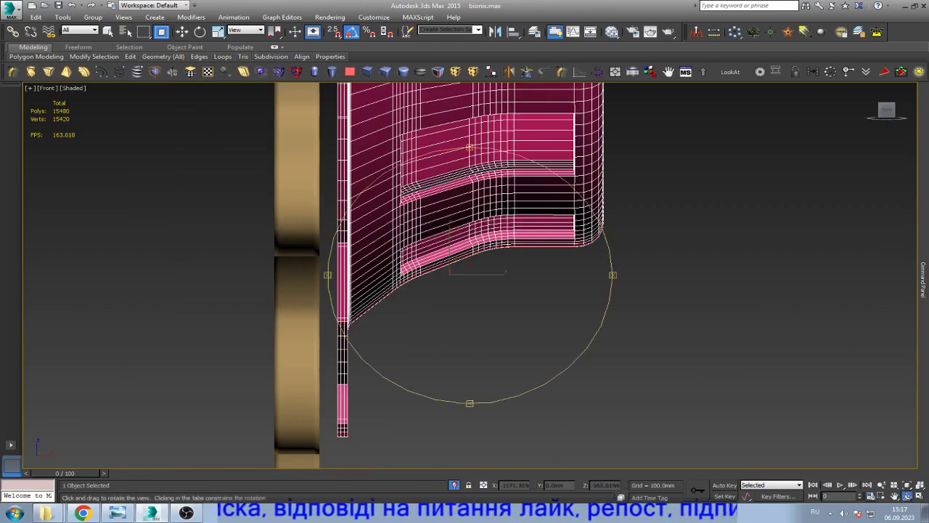
alt+middle_drag(448, 274, 395, 271)
key(w)
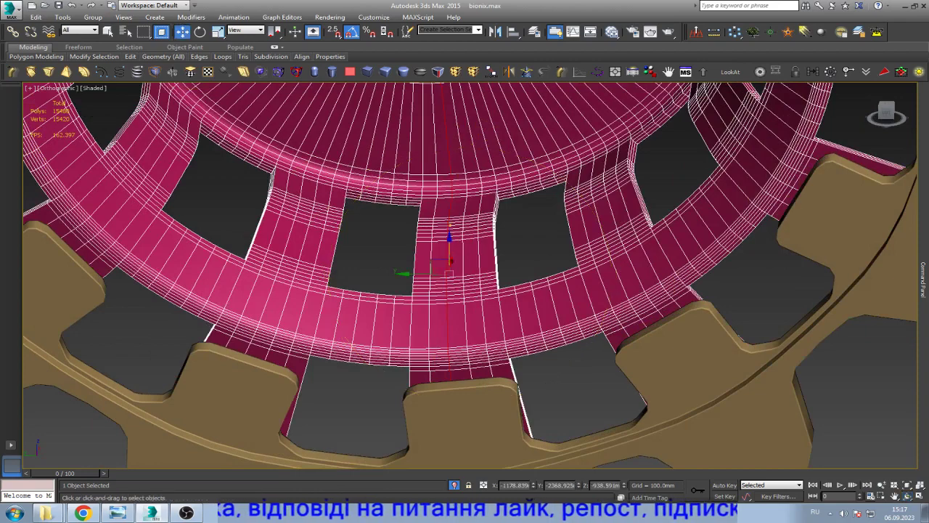
key(l)
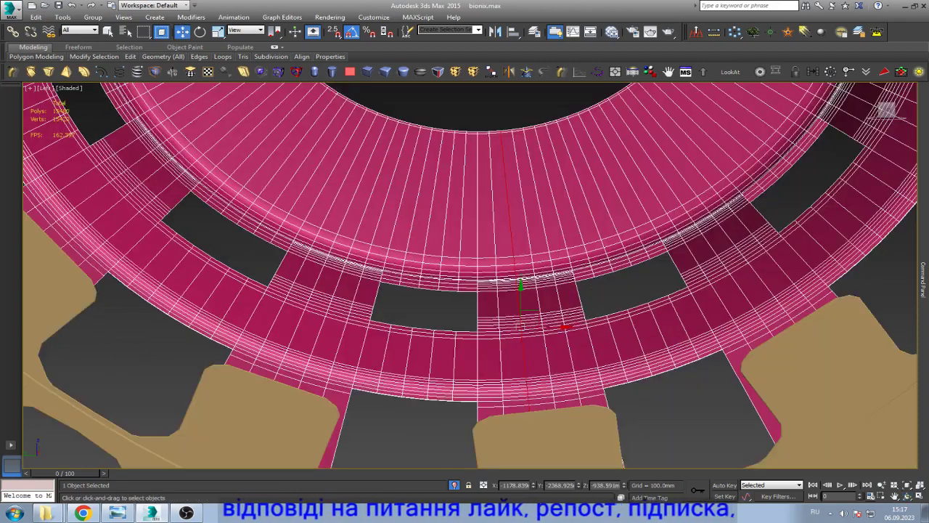
scroll(470, 275, down, 2)
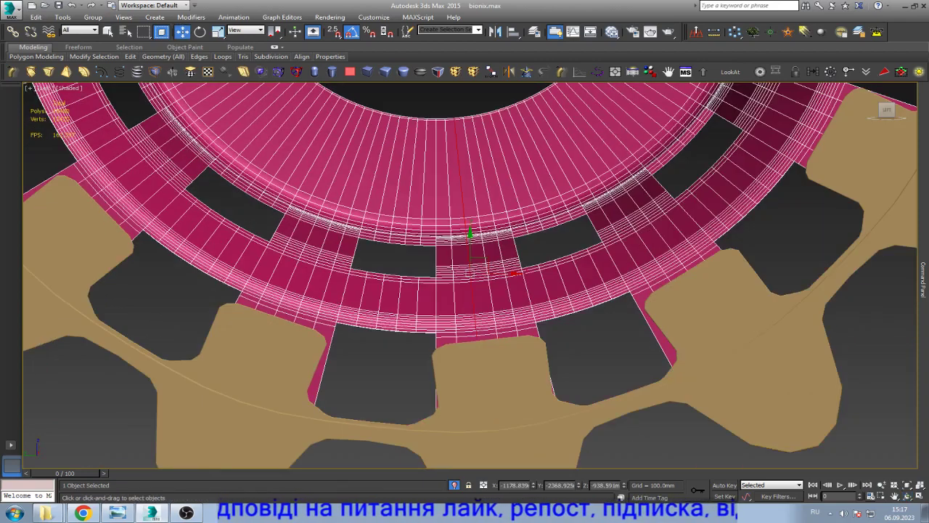
click(923, 280)
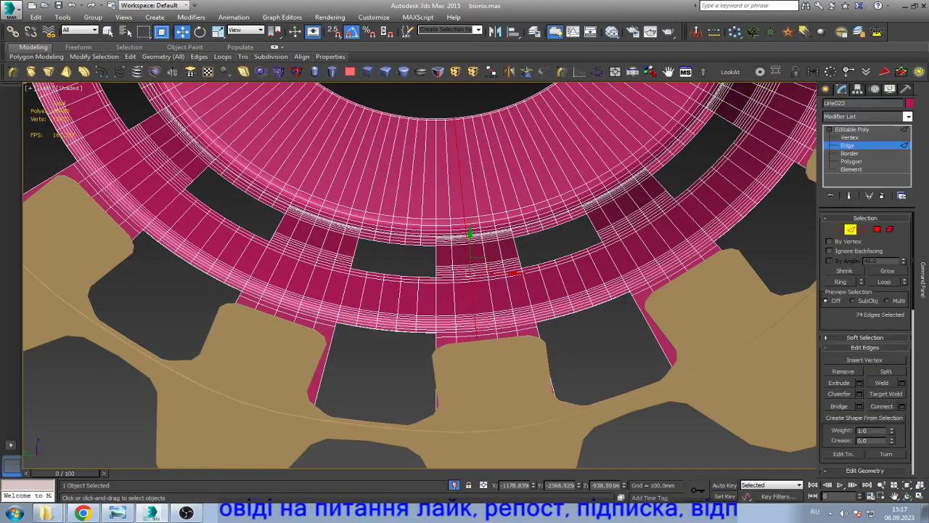
scroll(472, 377, down, 1)
scroll(472, 378, down, 5)
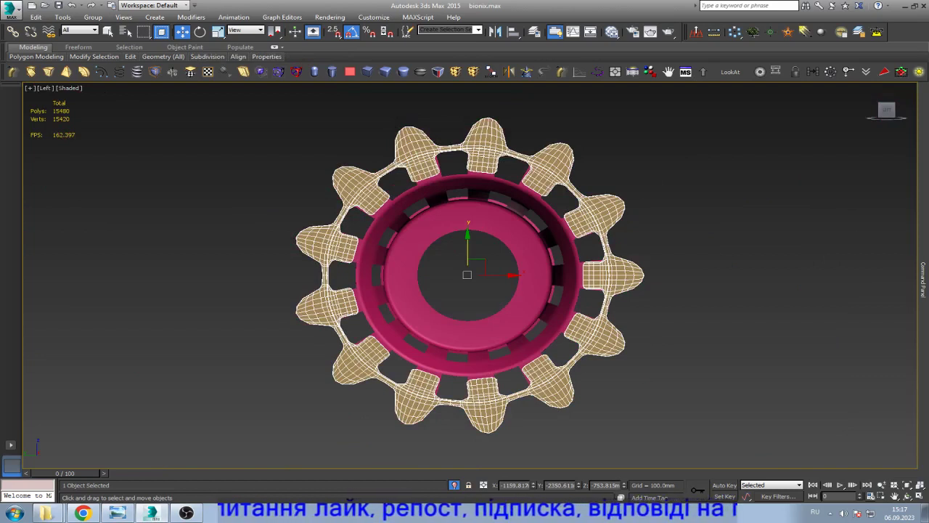
- Deselect everything, reselect the gear ring, and request Unhide All
key(ctrl+d)
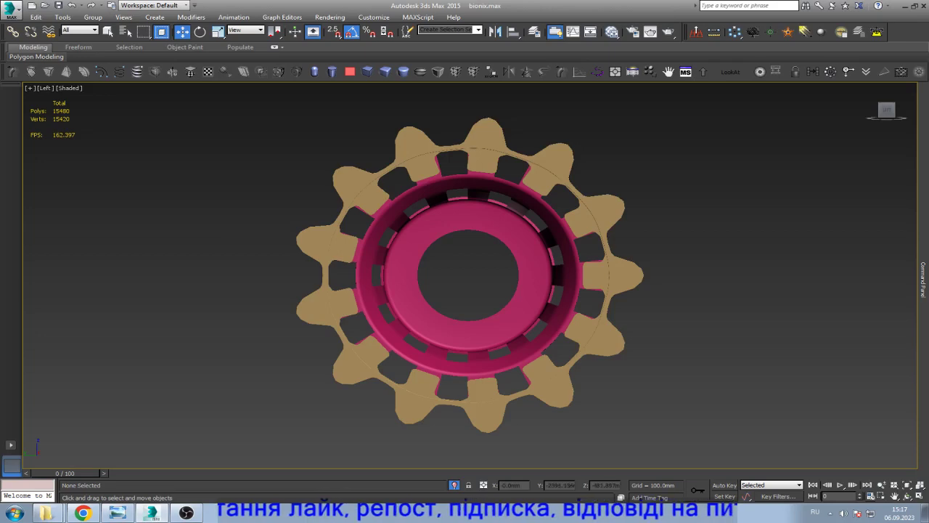
key(ctrl+z)
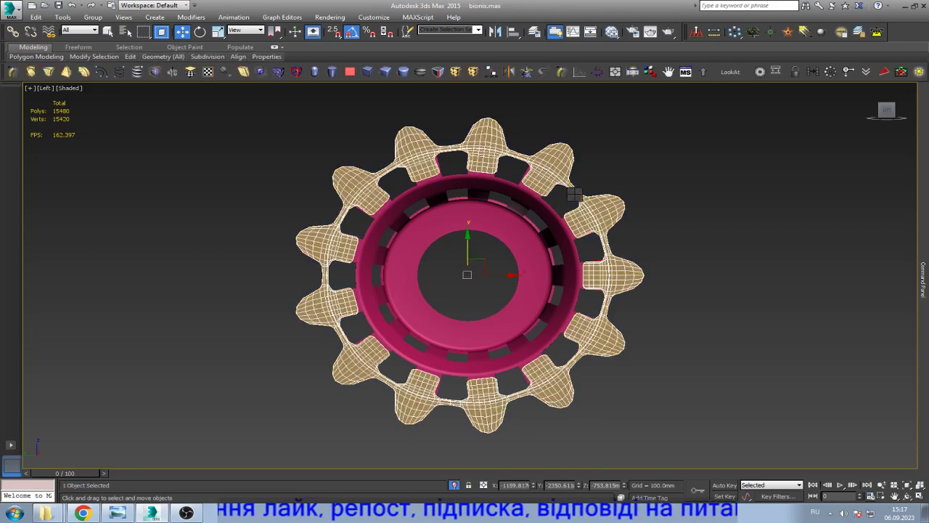
key(alt+u)
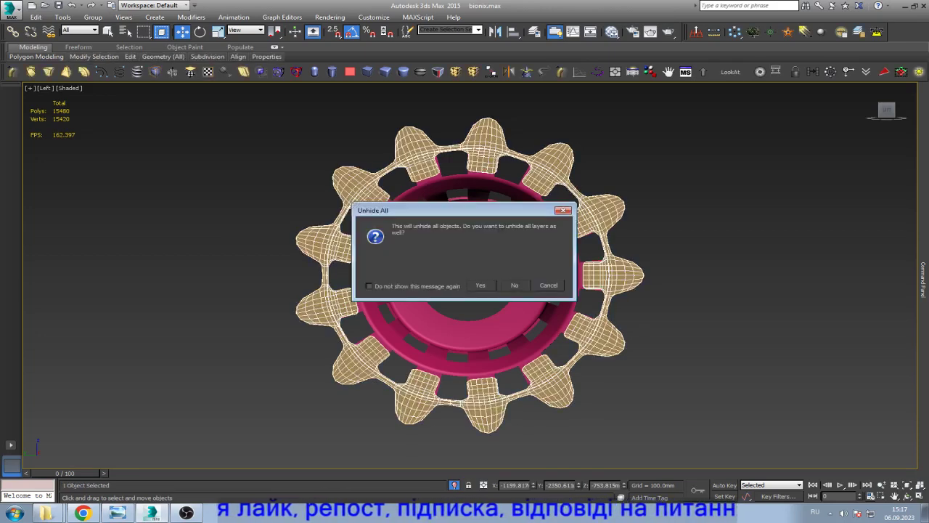
- Unhide objects without unhiding layers, then isolate the gear with the hub added
click(515, 284)
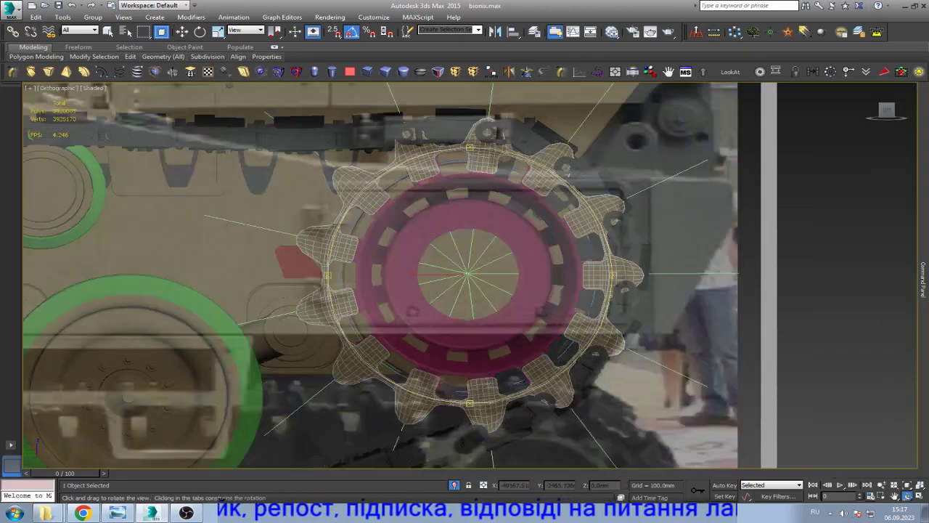
drag(469, 276, 508, 247)
key(alt+q)
key(alt+q)
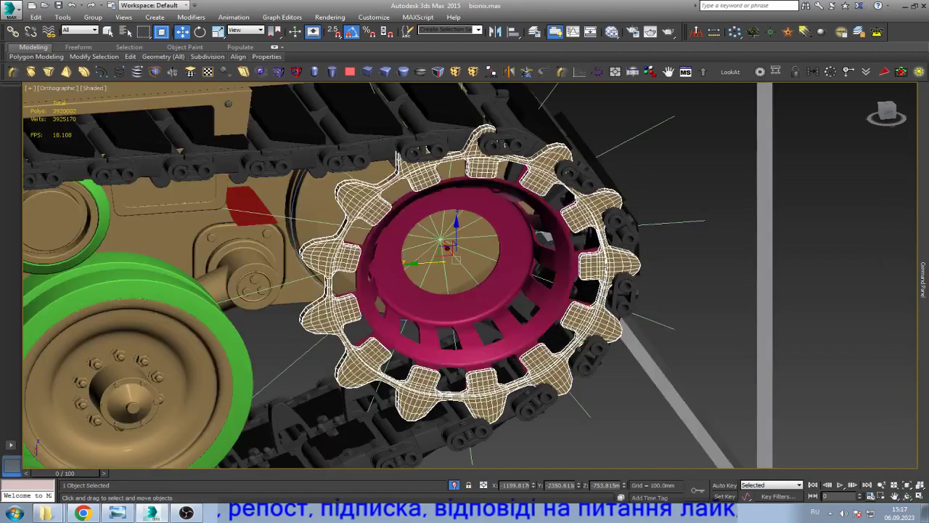
ctrl+click(407, 319)
scroll(441, 243, up, 5)
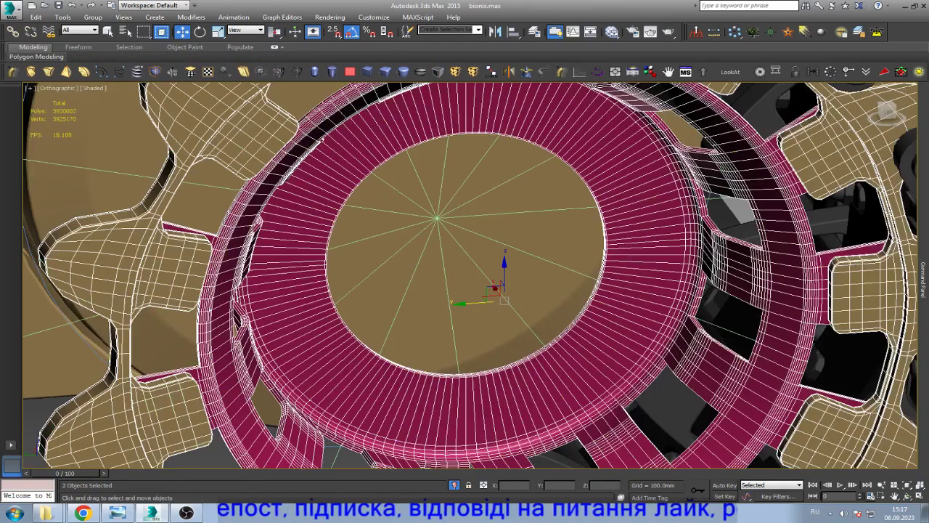
scroll(439, 225, up, 5)
- Switch to wireframe, box-select the spoke lines at the hub centre, then clear the selection
key(F3)
scroll(443, 221, up, 2)
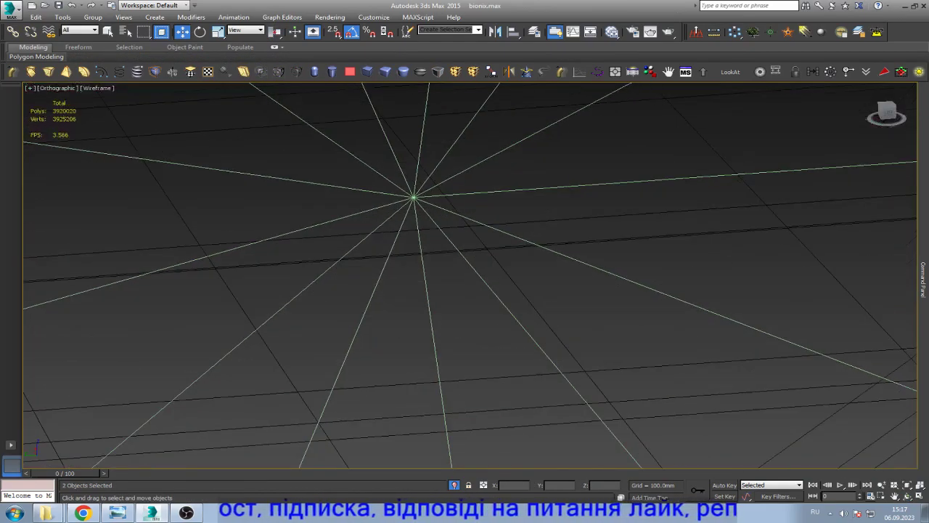
drag(420, 212, 401, 214)
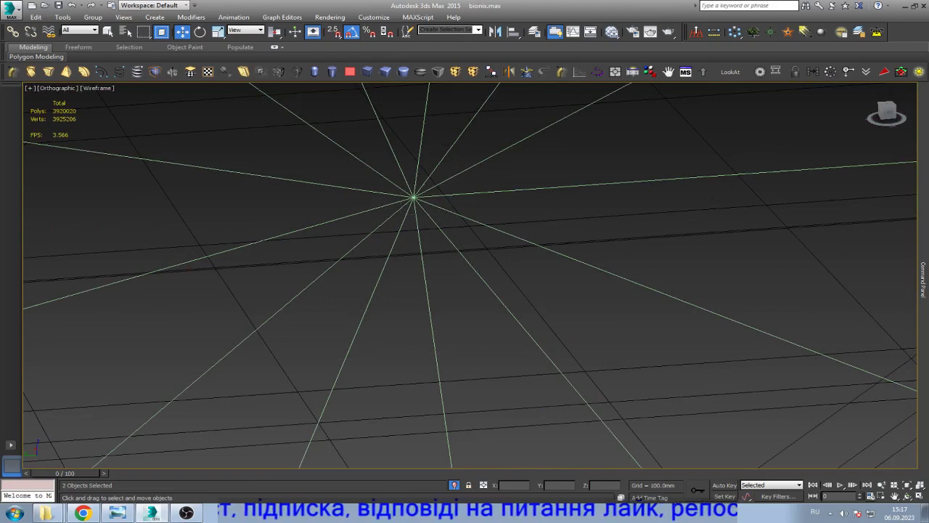
drag(322, 168, 471, 217)
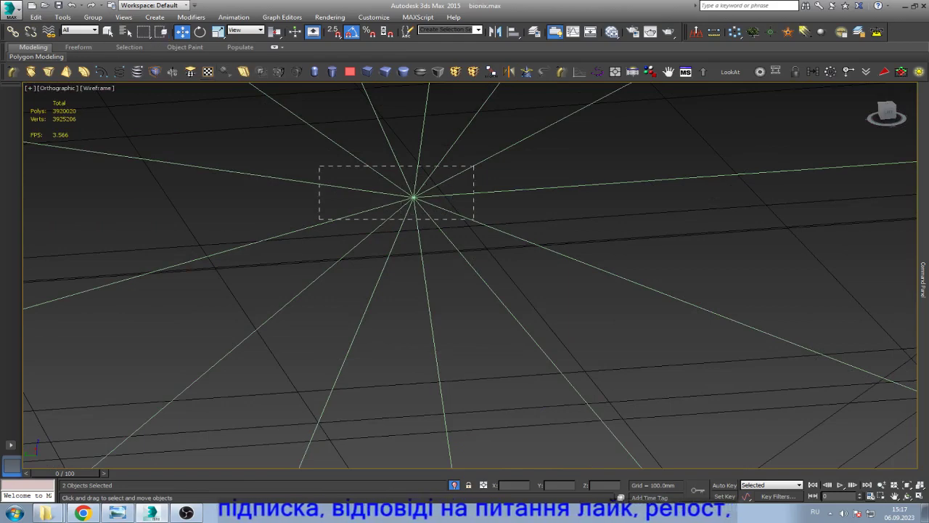
scroll(564, 218, down, 3)
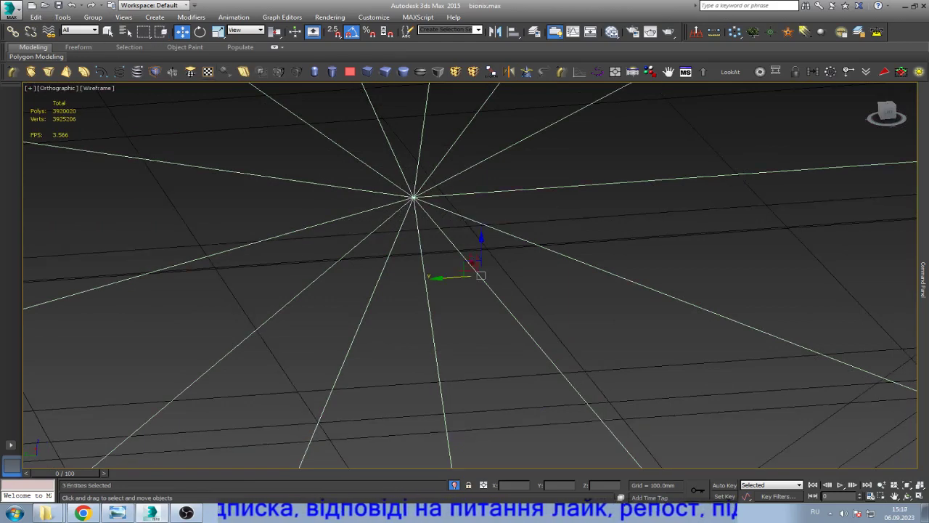
scroll(564, 218, down, 4)
click(564, 218)
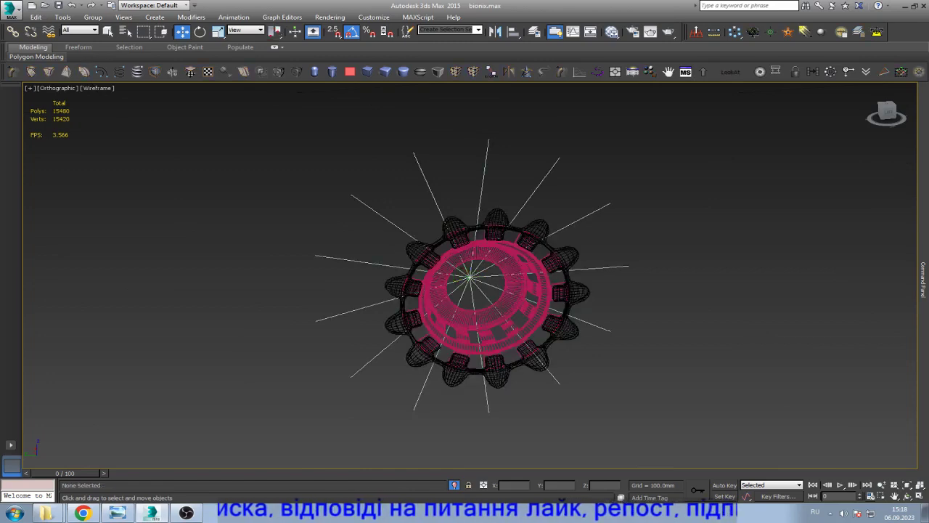
- In the left view, select the gear ring and spoke-line group in turn to inspect them
key(l)
key(z)
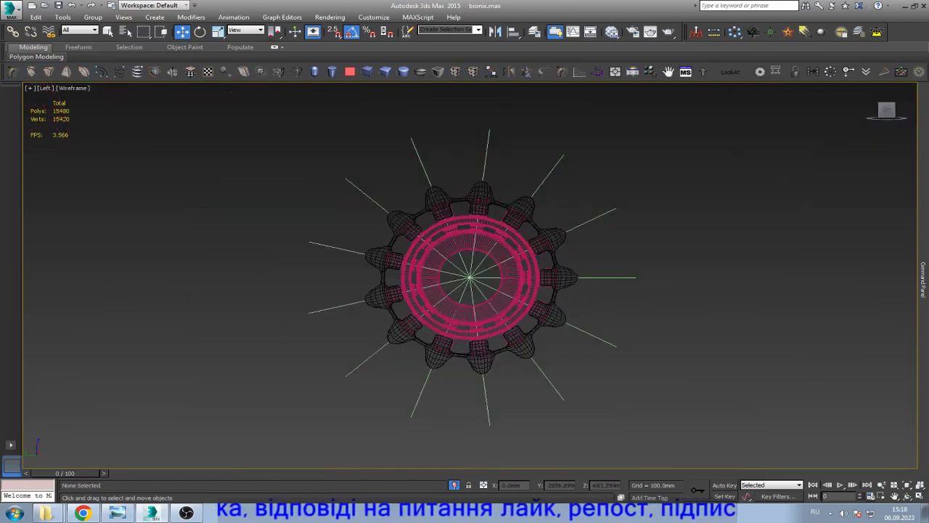
scroll(521, 246, up, 3)
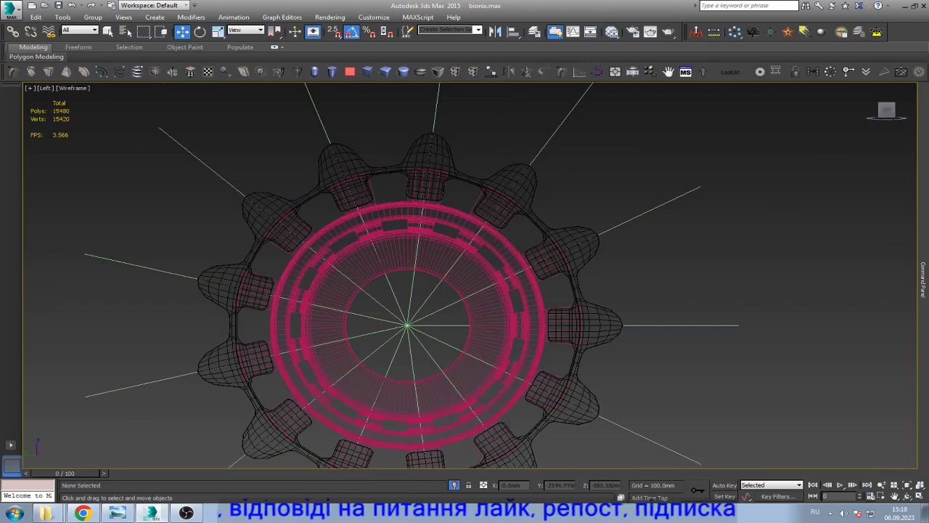
scroll(393, 138, up, 5)
scroll(401, 159, down, 3)
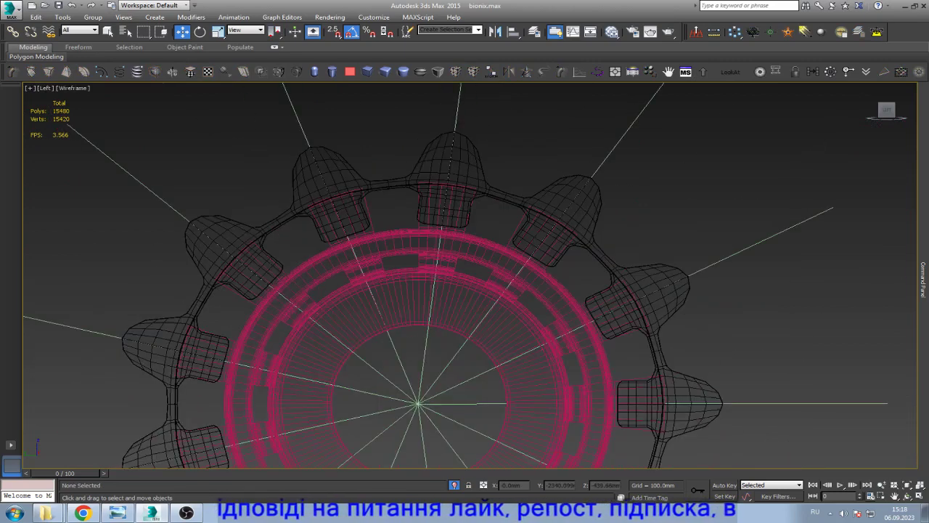
scroll(406, 154, down, 1)
scroll(406, 154, down, 2)
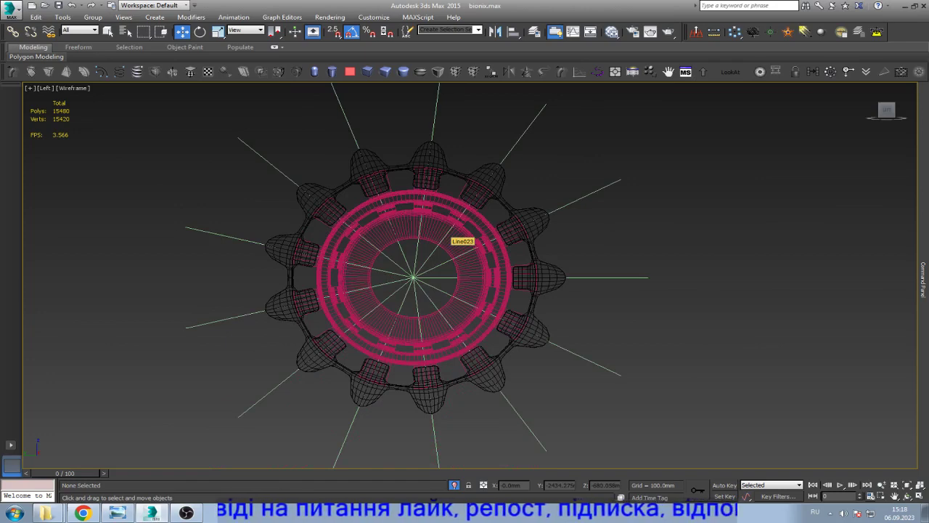
click(453, 236)
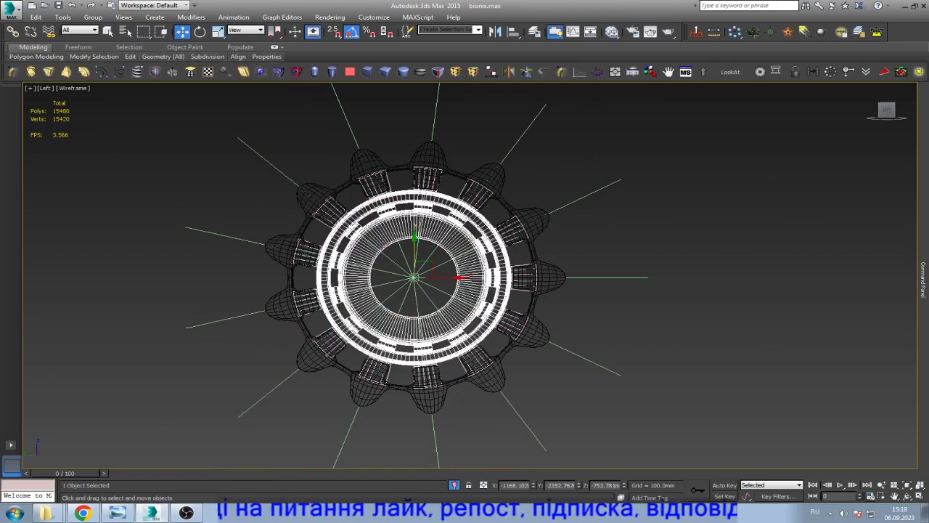
click(535, 156)
scroll(535, 156, down, 1)
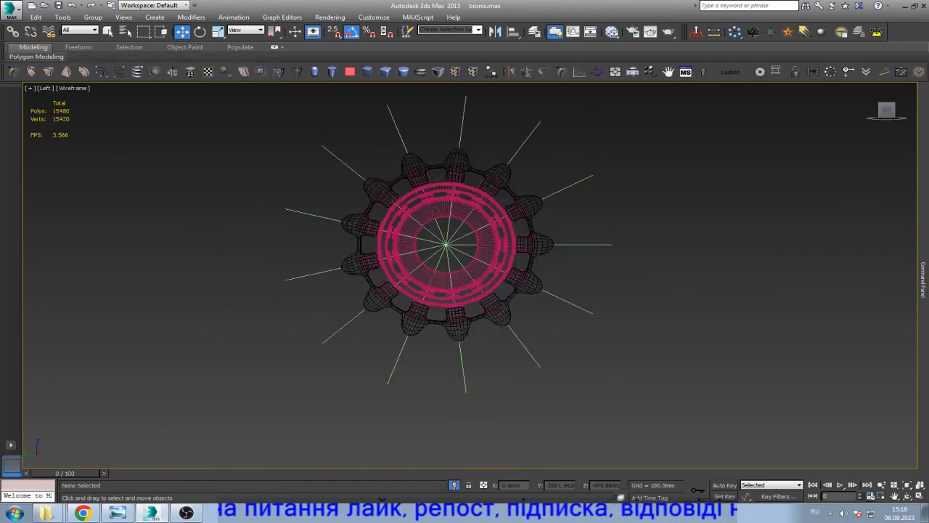
click(460, 127)
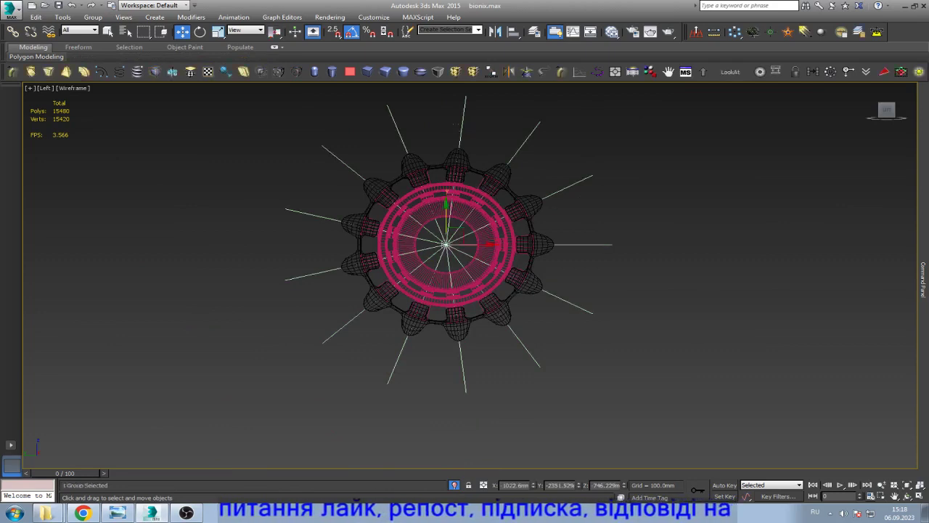
key(ctrl+d)
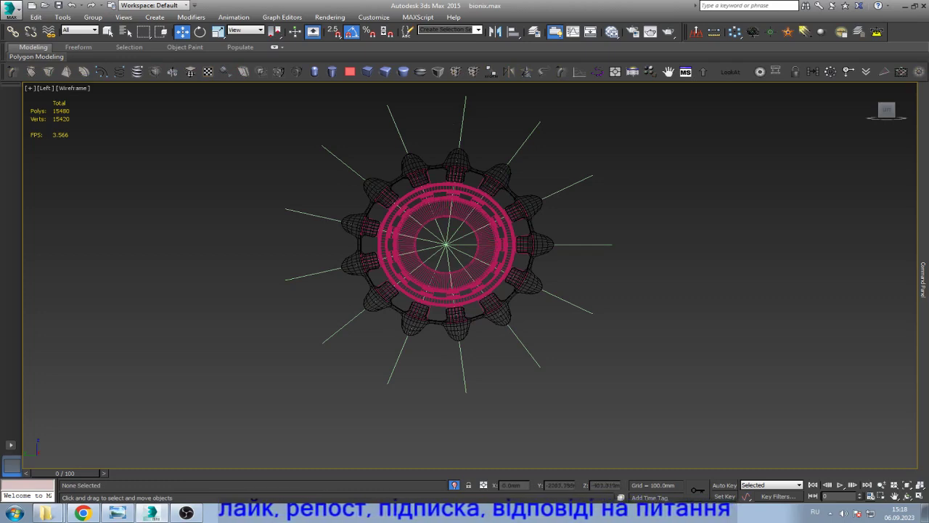
- Frame the lathed hub shell in the front view, then clear the selection
scroll(469, 173, up, 3)
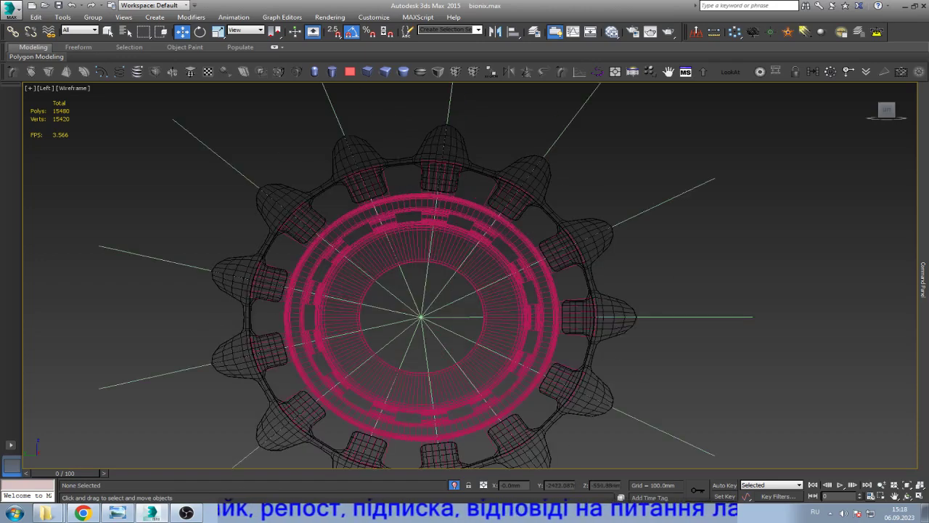
click(465, 210)
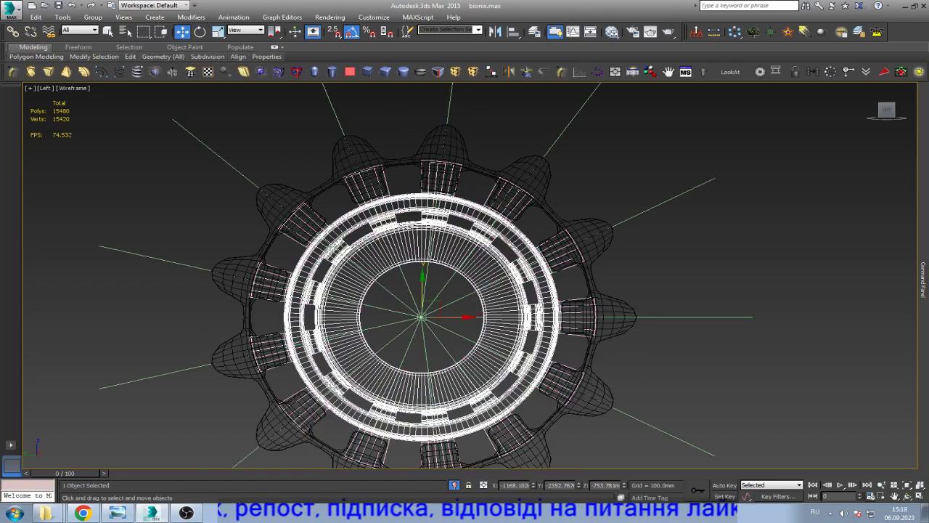
key(f)
key(z)
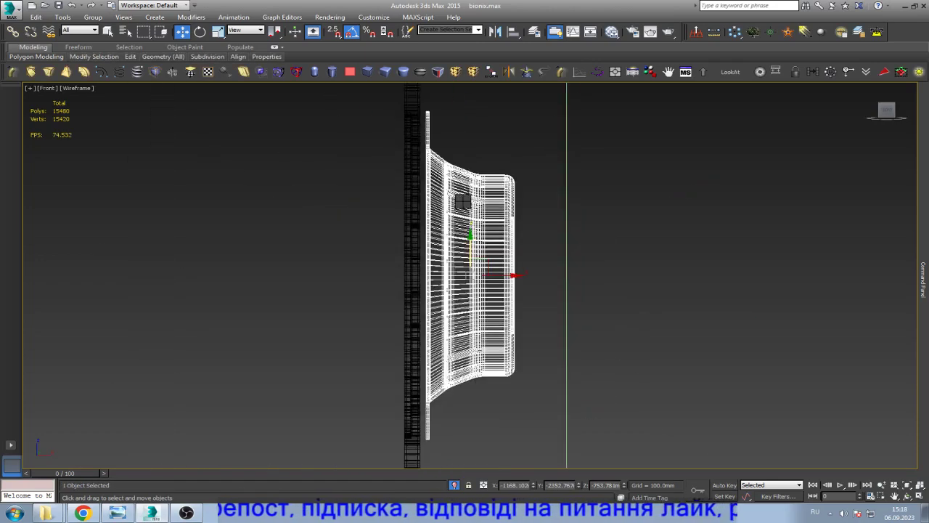
click(552, 283)
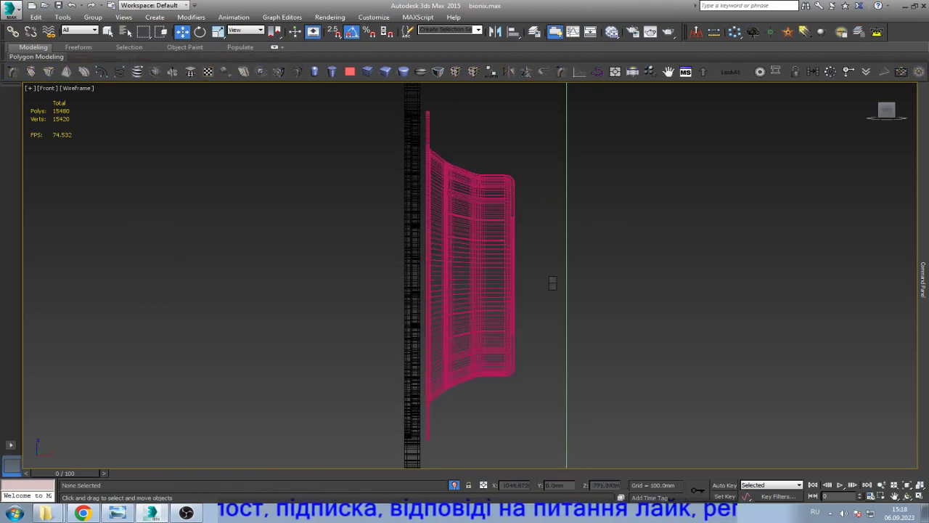
key(Escape)
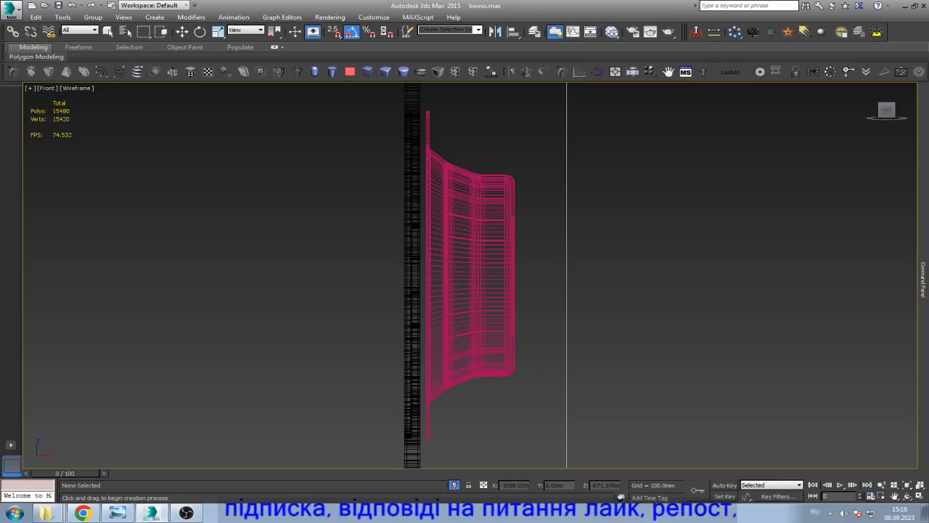
- Draw a five-point line along the hub's vertical edge and sloping side
scroll(514, 222, up, 4)
click(515, 226)
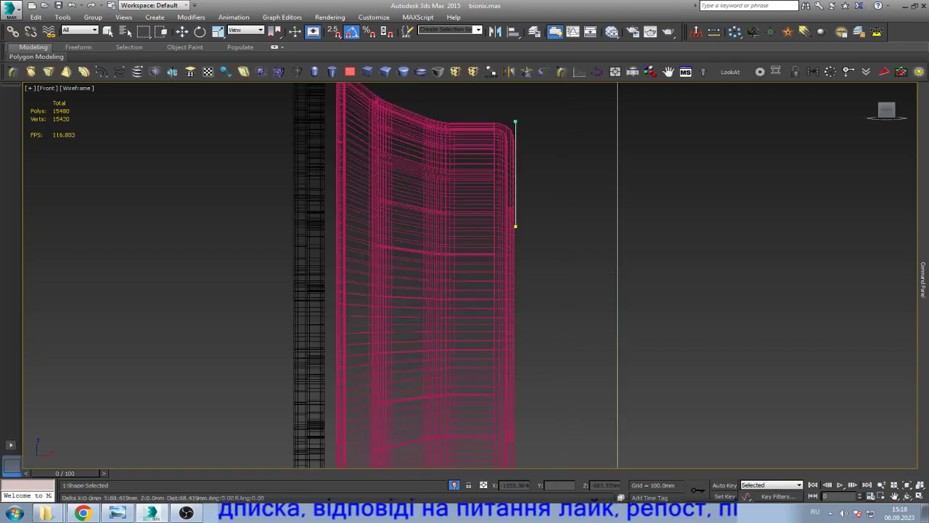
click(515, 121)
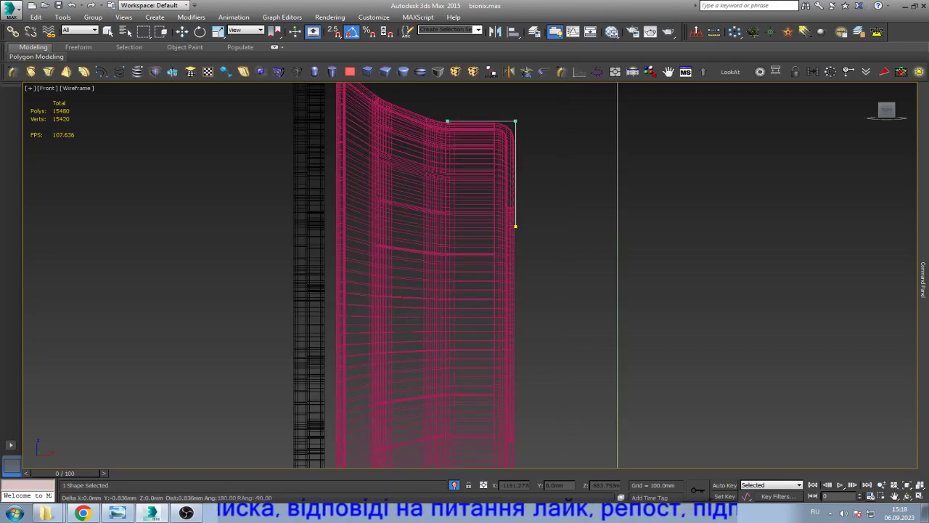
scroll(447, 122, down, 3)
scroll(406, 101, up, 6)
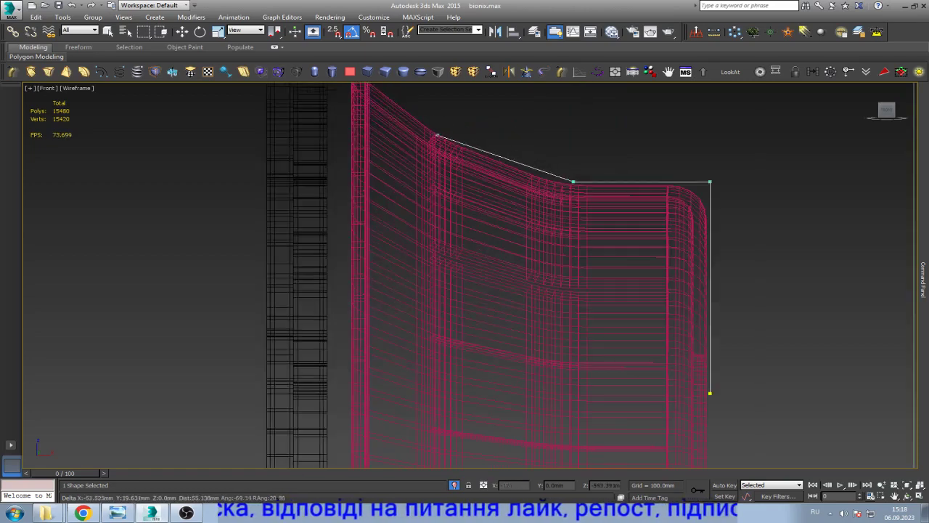
click(436, 135)
scroll(439, 138, down, 2)
scroll(438, 109, up, 4)
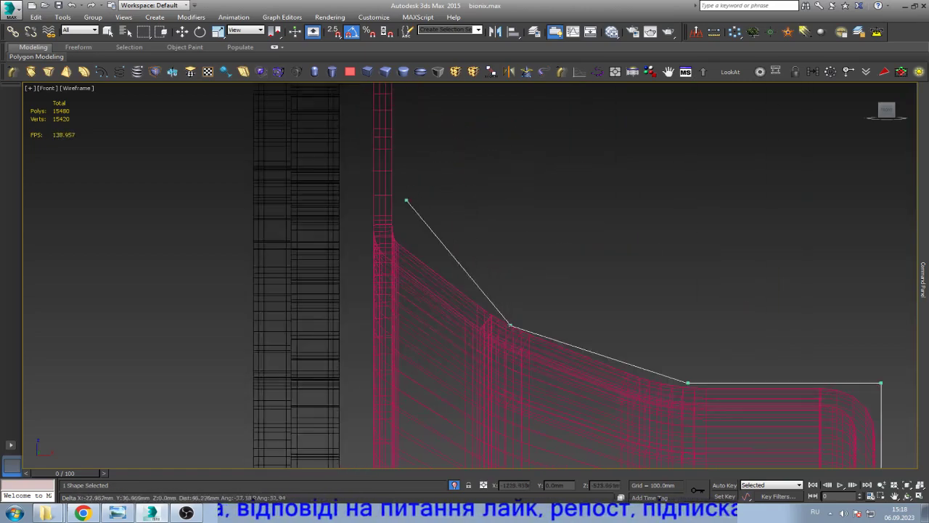
click(395, 238)
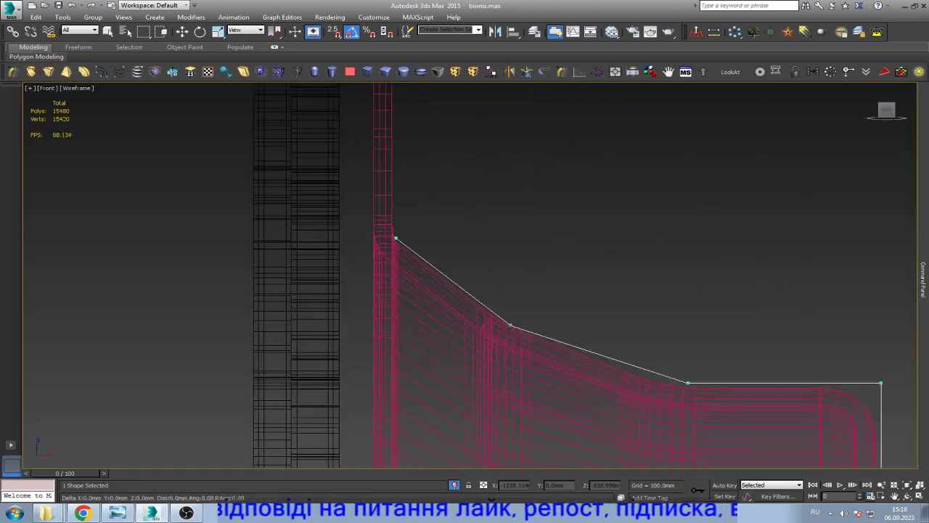
scroll(395, 238, down, 2)
click(395, 135)
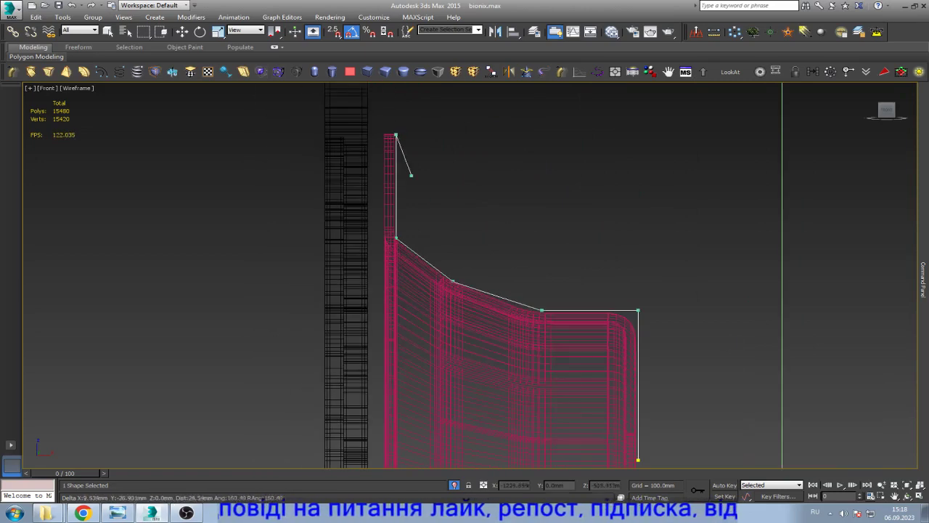
right_click(411, 174)
key(w)
- In Vertex mode, move the vertical edge, top corner and slope vertices onto the shell outline
scroll(647, 290, up, 3)
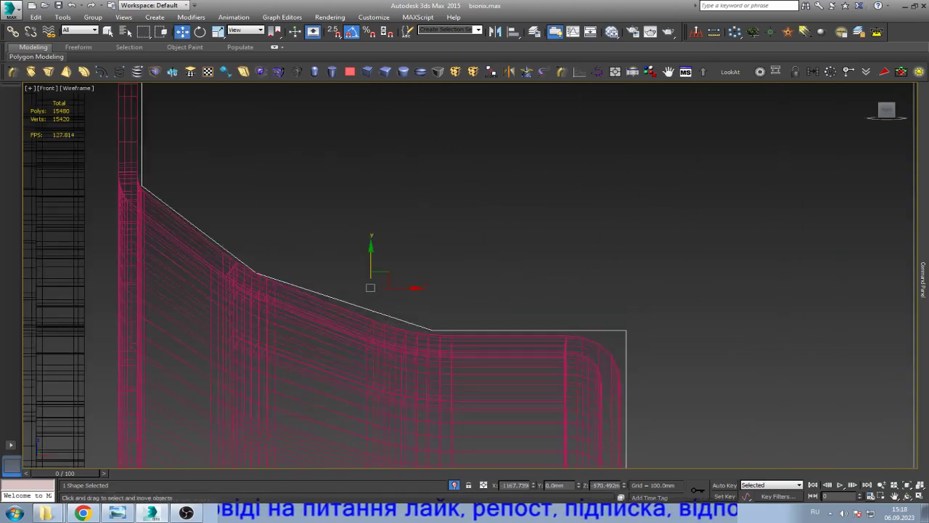
key(1)
click(625, 331)
scroll(637, 261, down, 4)
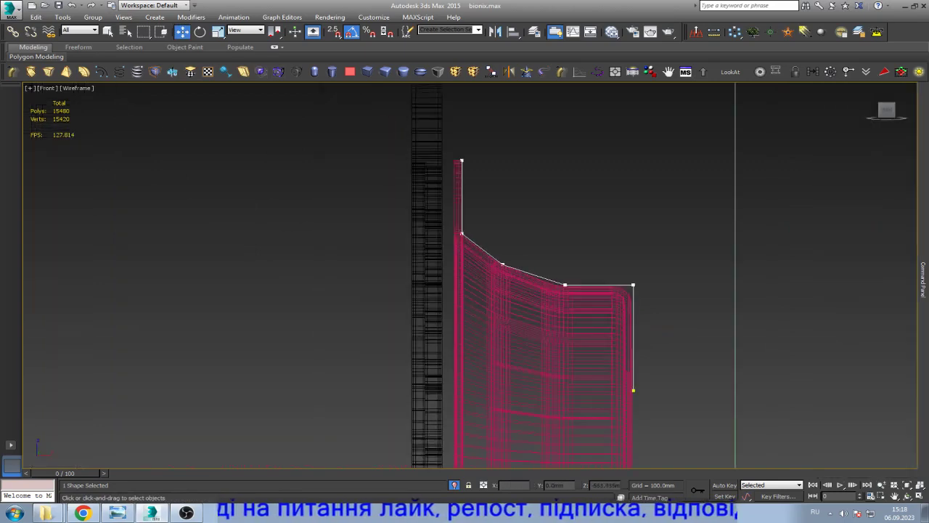
click(633, 390)
scroll(709, 367, up, 4)
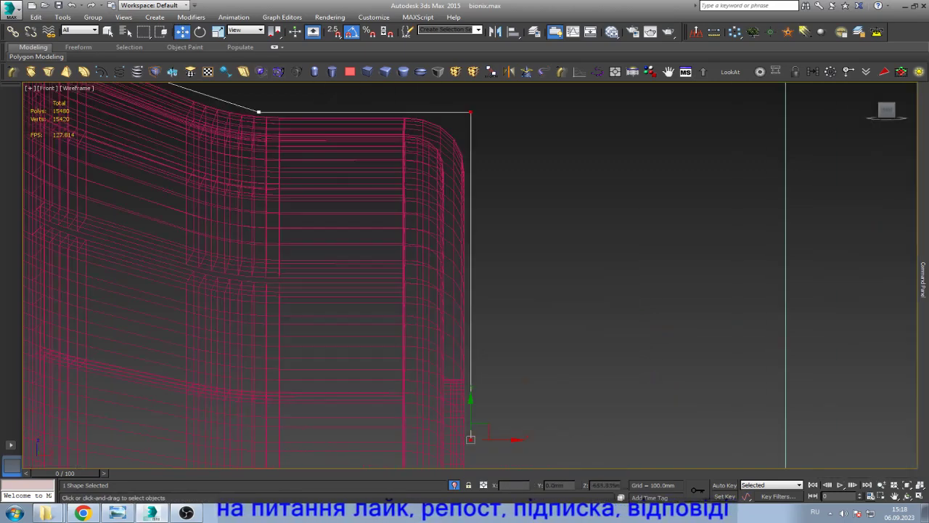
drag(512, 439, 479, 438)
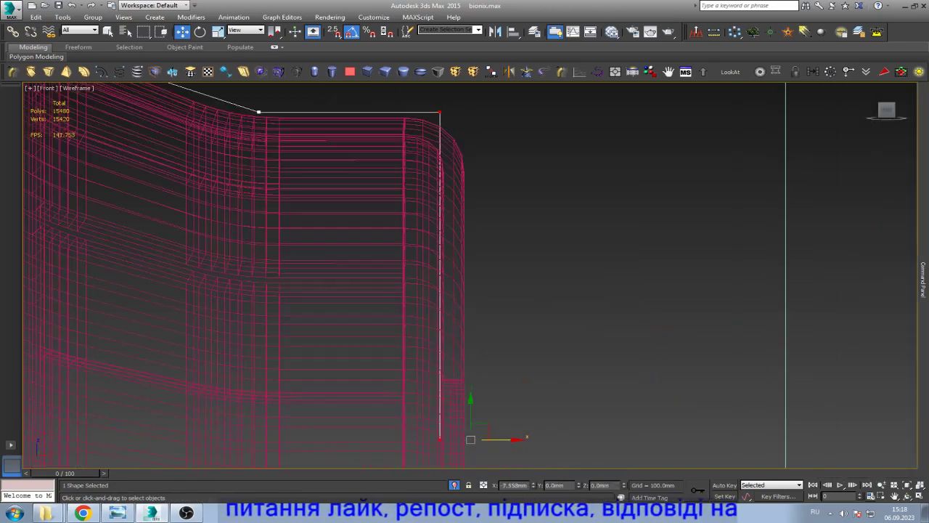
scroll(555, 340, down, 2)
scroll(631, 425, down, 1)
scroll(535, 276, up, 1)
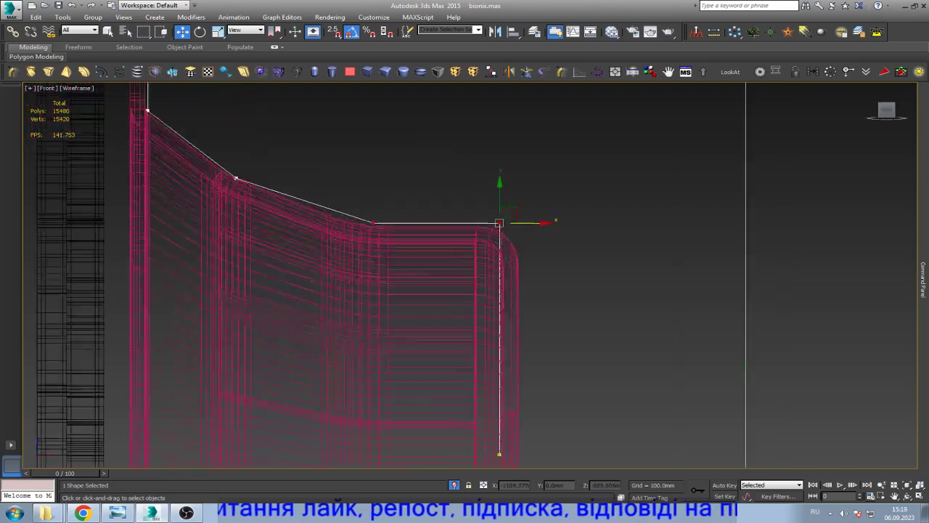
scroll(509, 240, up, 3)
drag(484, 171, 484, 219)
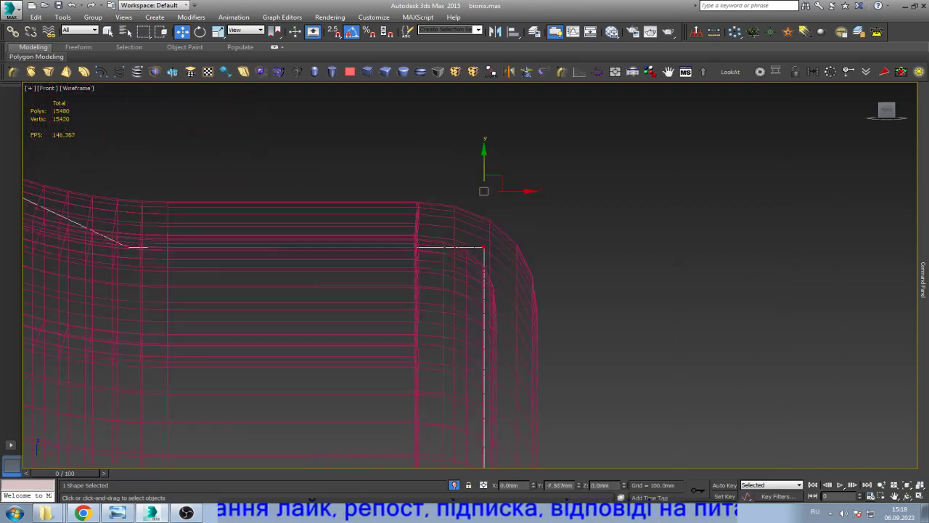
scroll(484, 218, down, 3)
drag(307, 152, 394, 203)
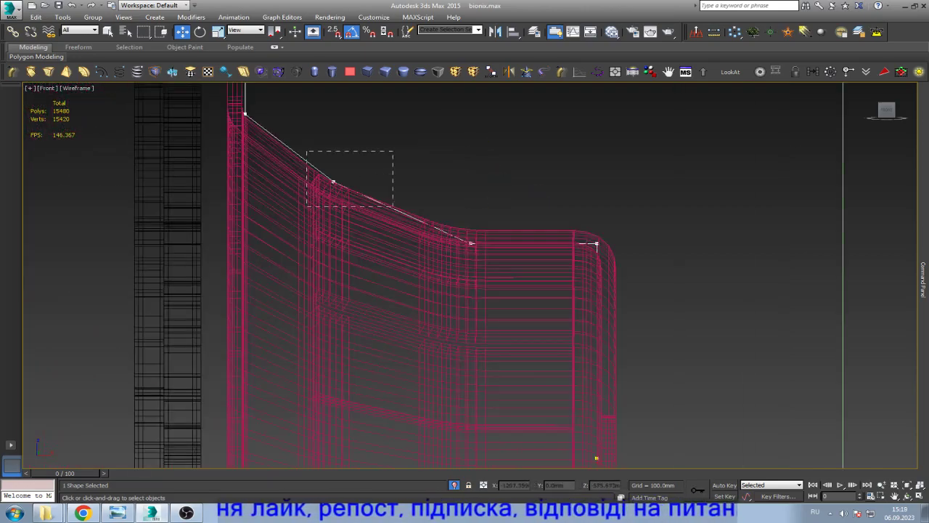
scroll(309, 183, up, 3)
drag(342, 179, 342, 240)
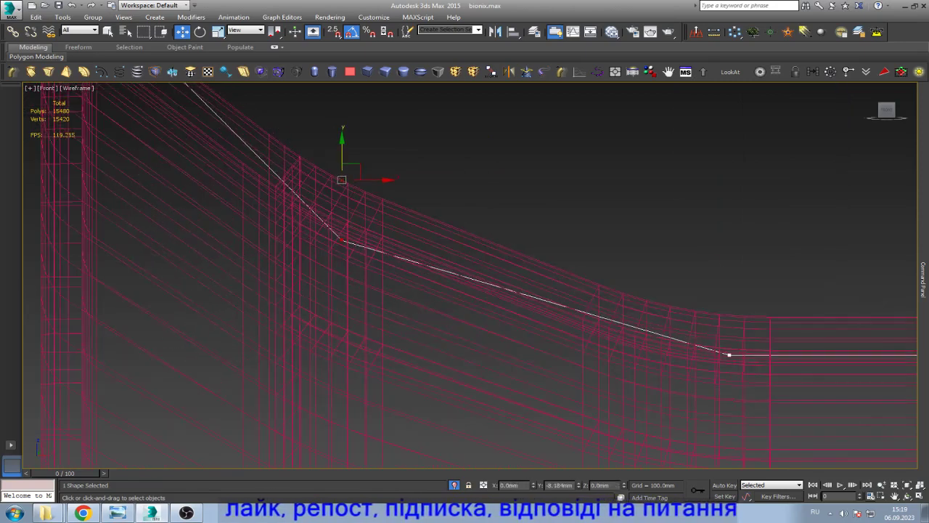
drag(771, 379, 771, 378)
drag(729, 354, 646, 354)
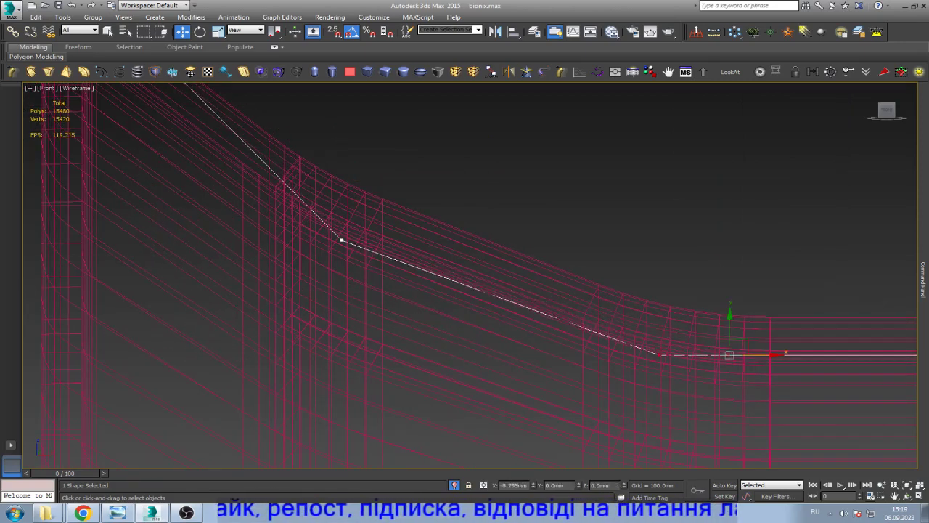
- Lower the top vertex and shift the corner vertex left to bend the profile
scroll(551, 334, down, 3)
click(387, 207)
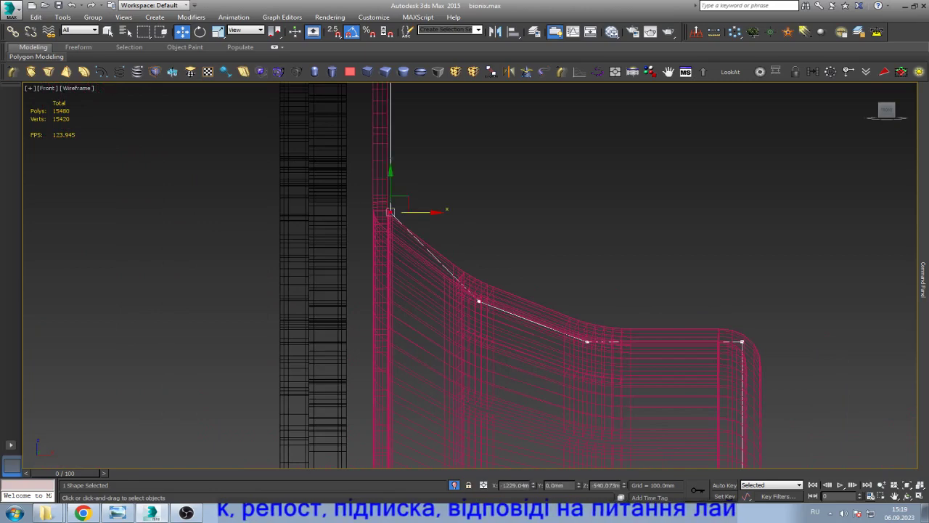
scroll(400, 201, up, 3)
mouse_move(400, 201)
mouse_down()
mouse_move(400, 366)
mouse_move(400, 290)
mouse_up()
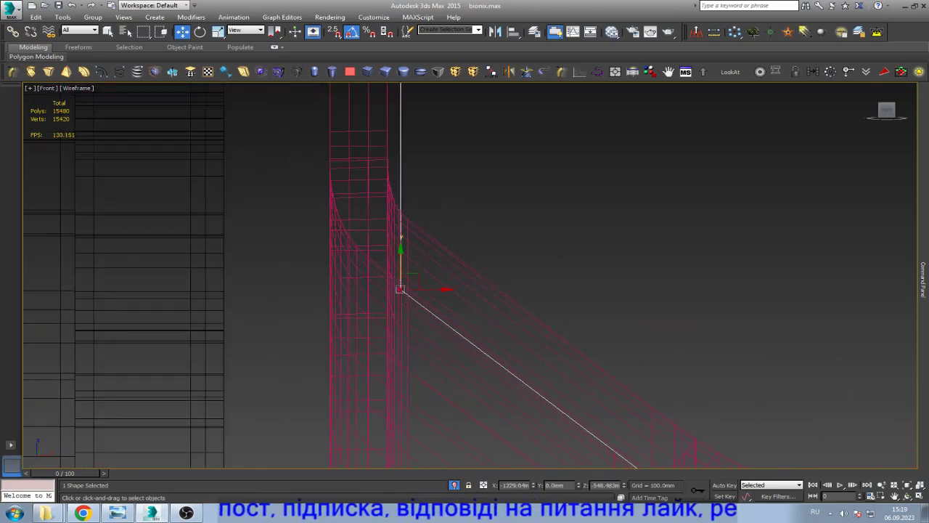
scroll(522, 311, down, 2)
scroll(450, 308, down, 4)
drag(450, 362, 489, 204)
scroll(443, 265, up, 2)
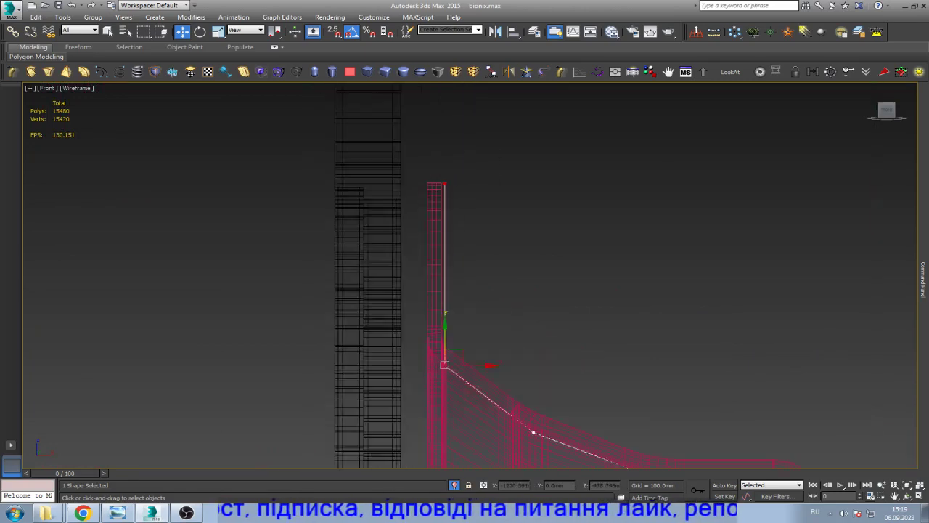
scroll(444, 264, up, 2)
drag(434, 434, 404, 431)
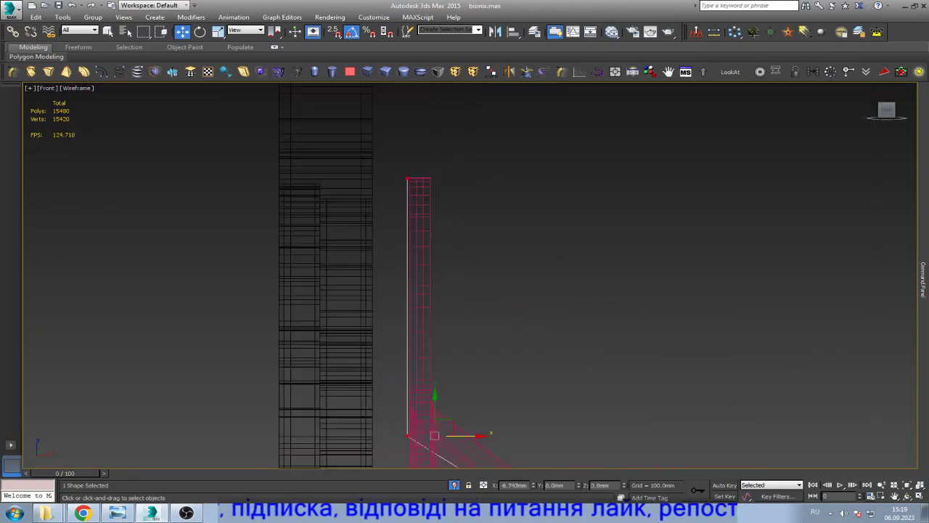
scroll(423, 239, down, 2)
middle_drag(658, 440, 591, 334)
scroll(591, 334, up, 2)
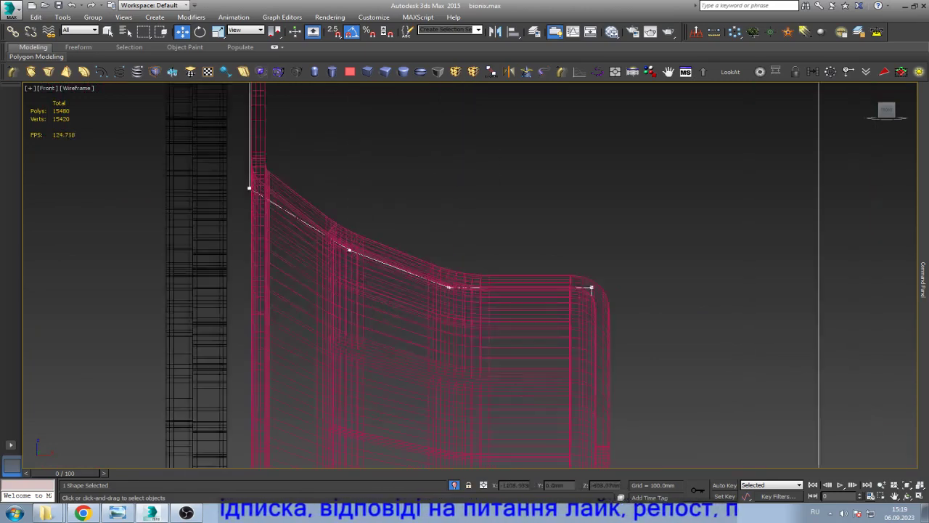
scroll(590, 330, up, 2)
- Fillet four corner vertices of the profile into smooth curves
drag(564, 288, 663, 232)
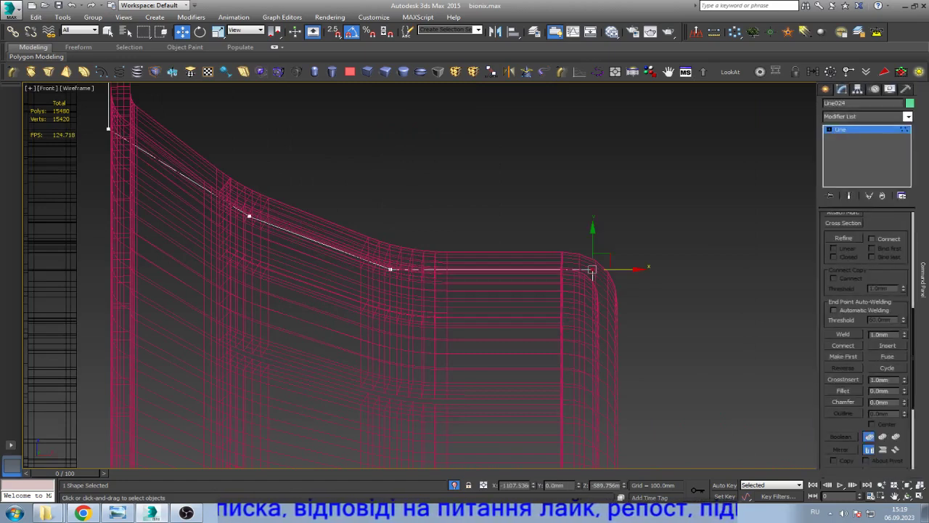
click(842, 391)
drag(592, 270, 592, 247)
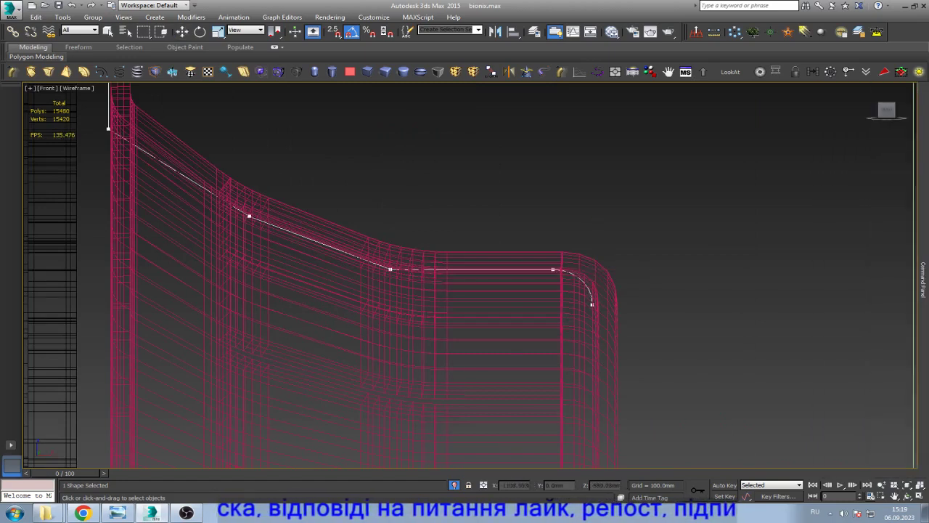
drag(390, 269, 392, 217)
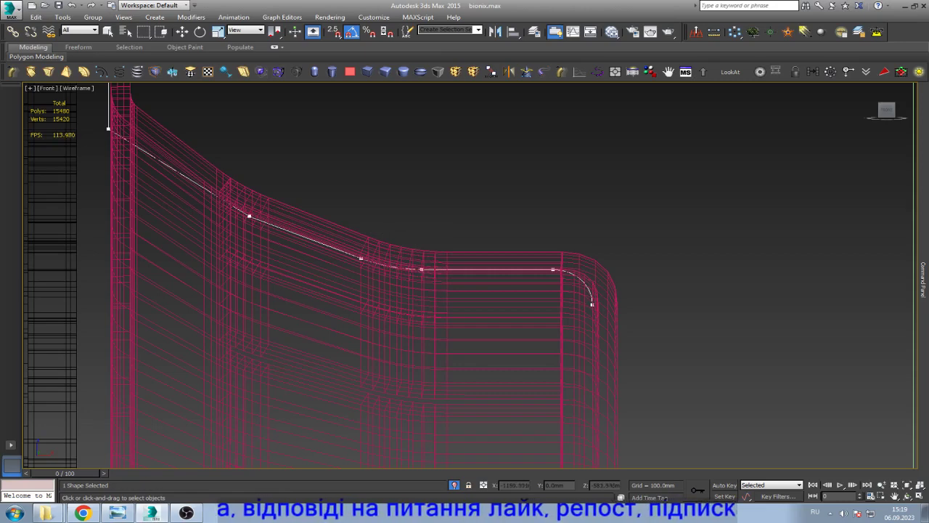
drag(249, 216, 249, 189)
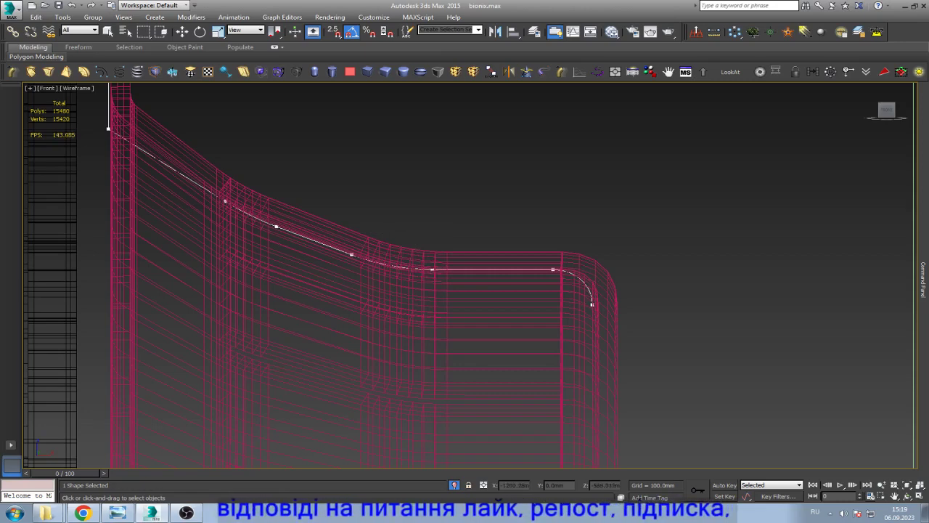
scroll(329, 267, down, 3)
scroll(198, 159, up, 5)
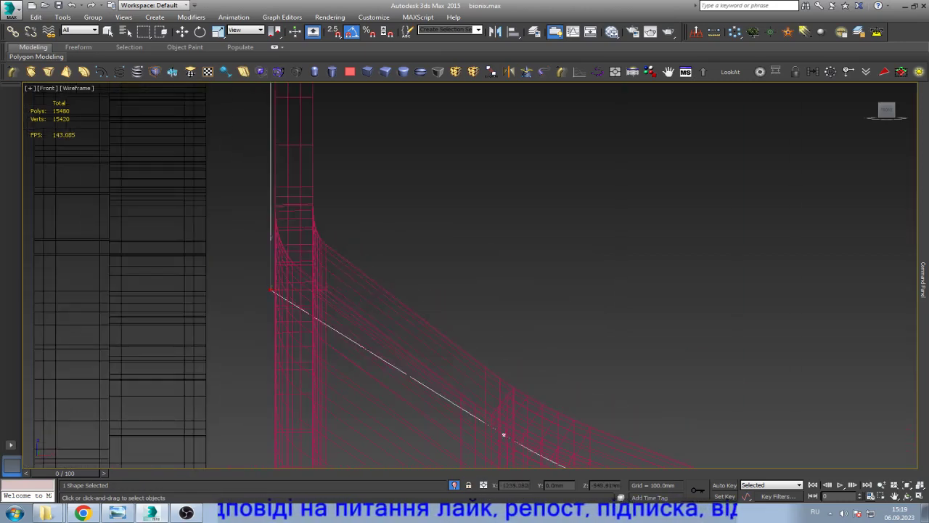
drag(270, 290, 269, 250)
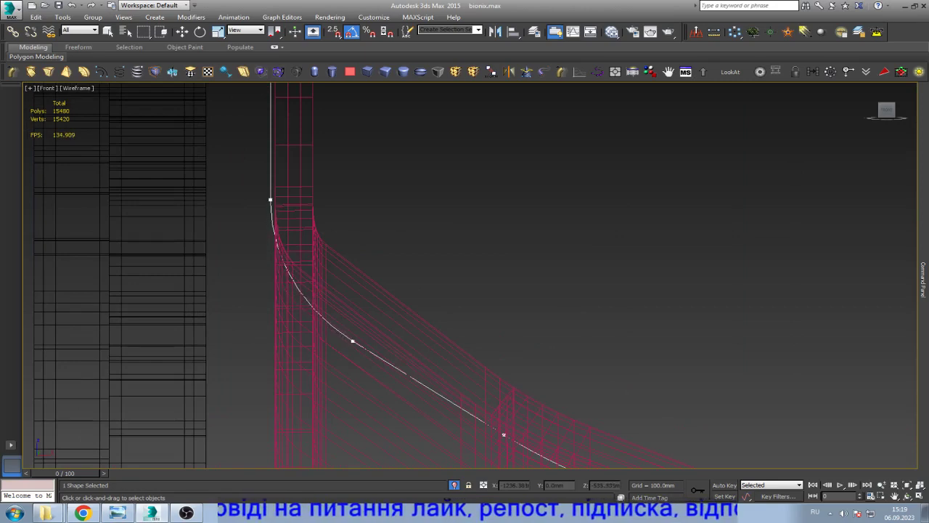
key(w)
scroll(373, 211, down, 5)
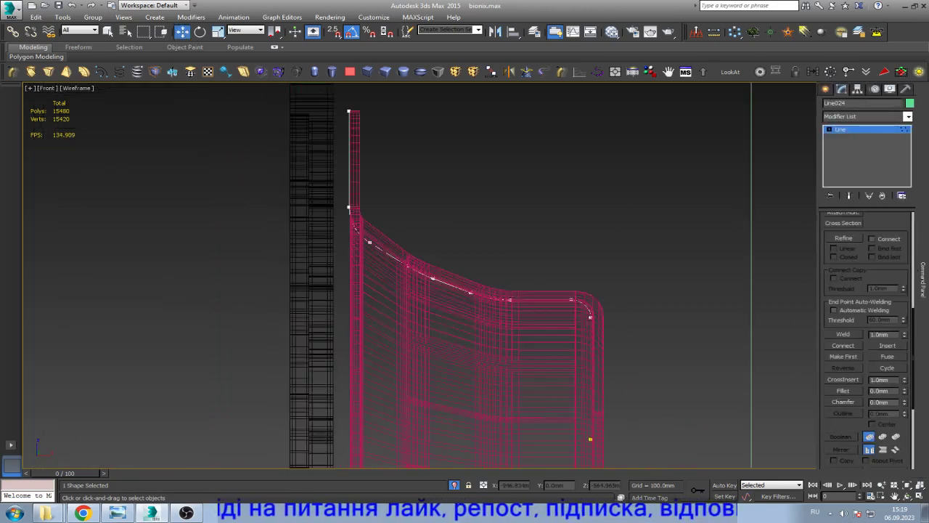
- Delete the old hub mesh and lathe the profile line around X, centred
click(479, 305)
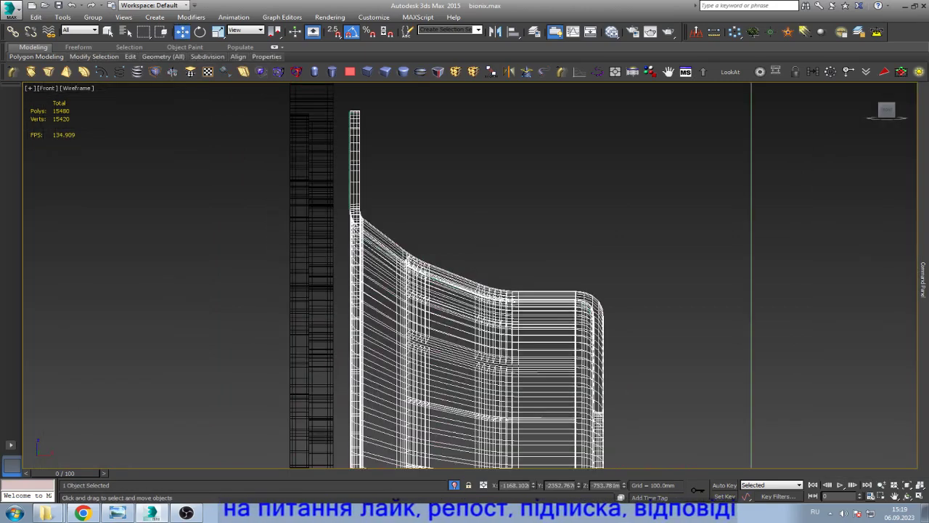
key(Delete)
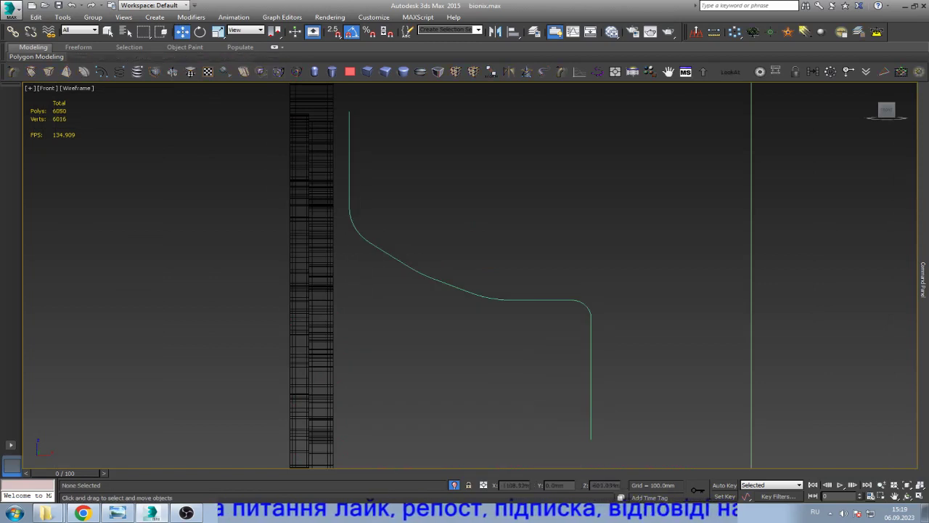
key(ctrl+a)
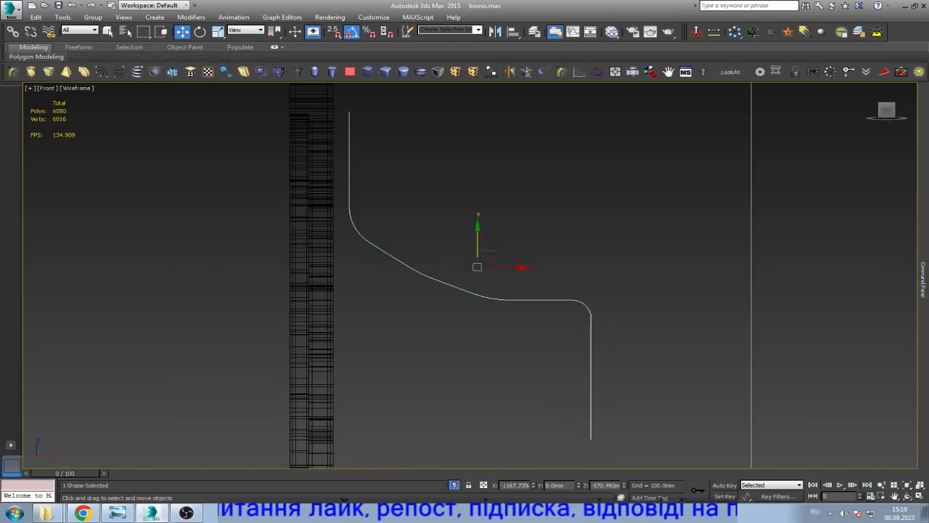
click(225, 72)
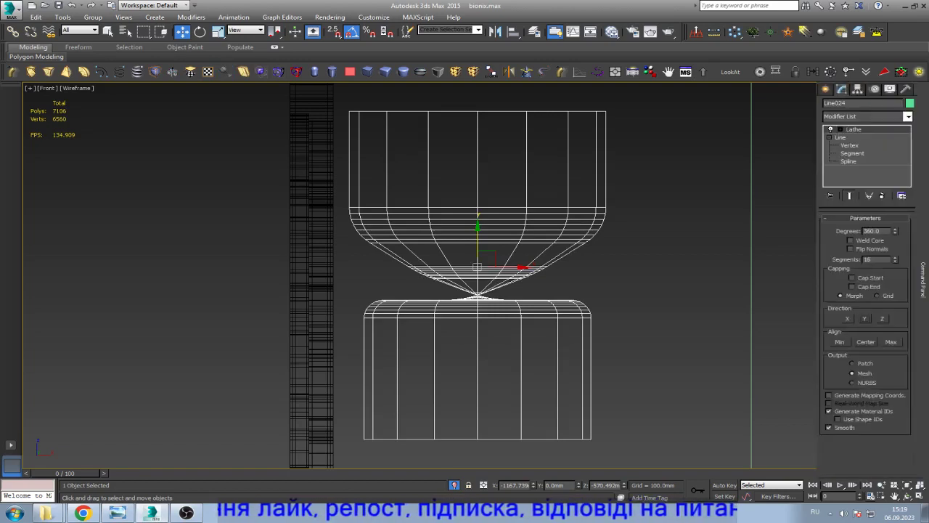
click(847, 318)
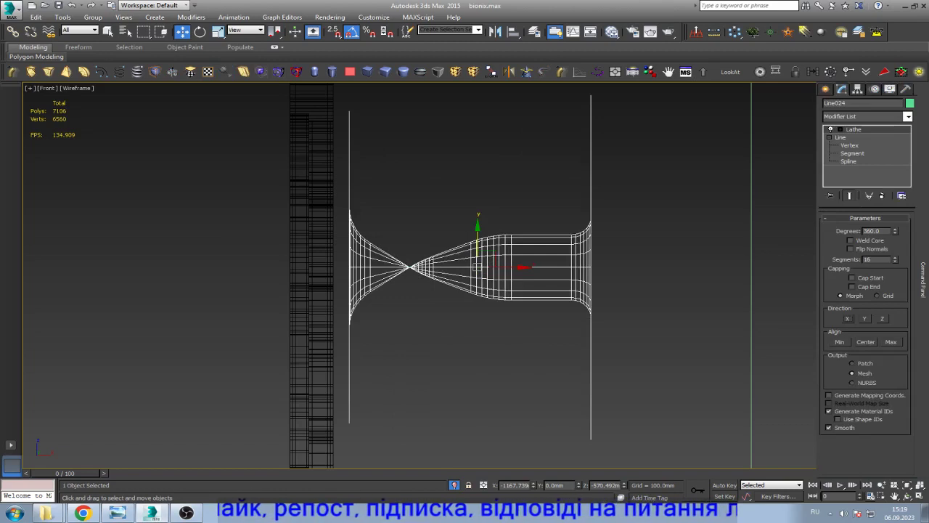
click(865, 341)
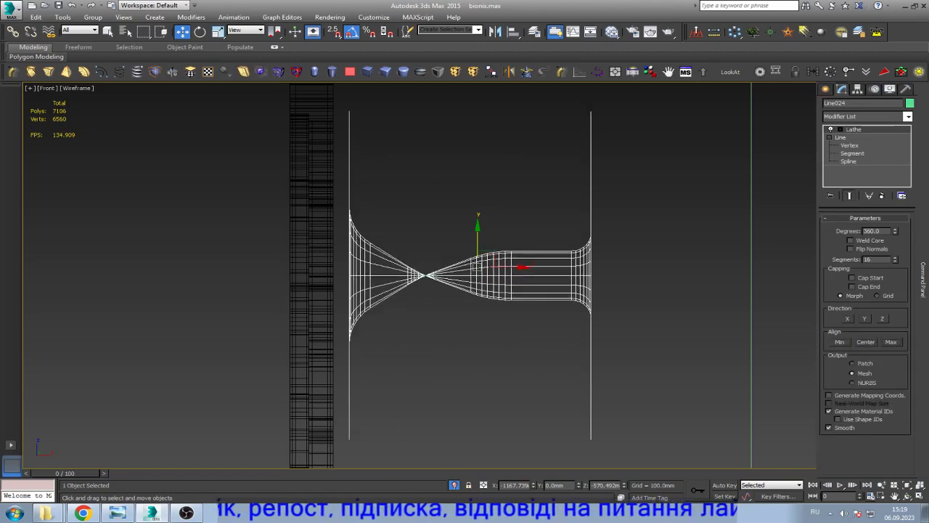
- Align the lathed shell on Y position, then delete the trial Lathe modifier
scroll(460, 238, down, 3)
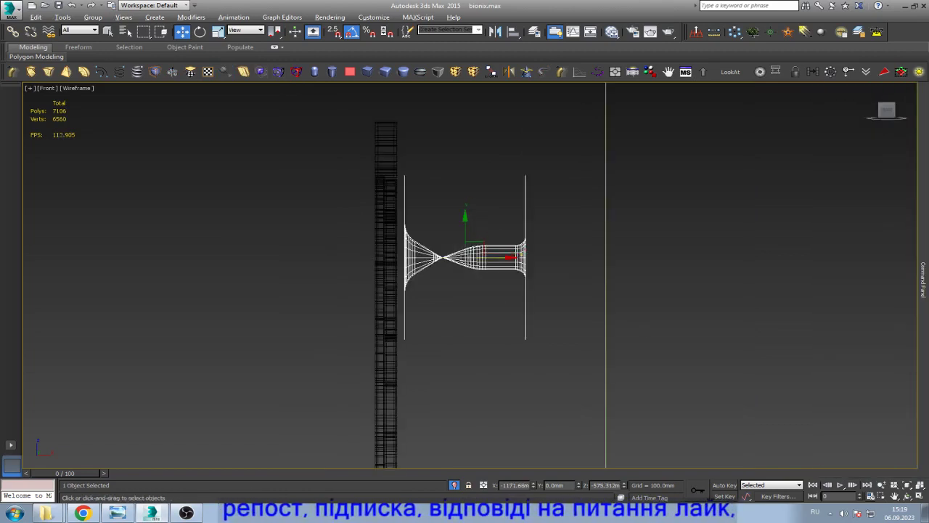
key(alt+a)
click(386, 217)
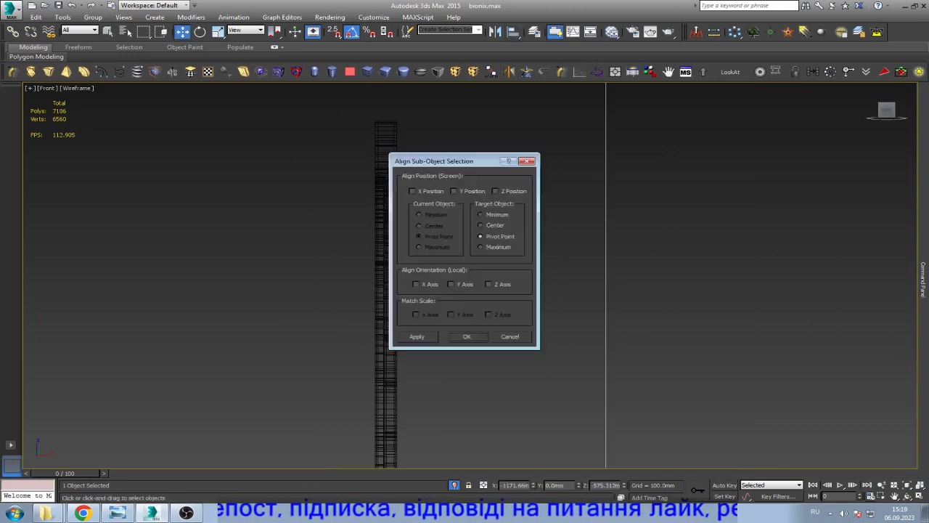
click(453, 191)
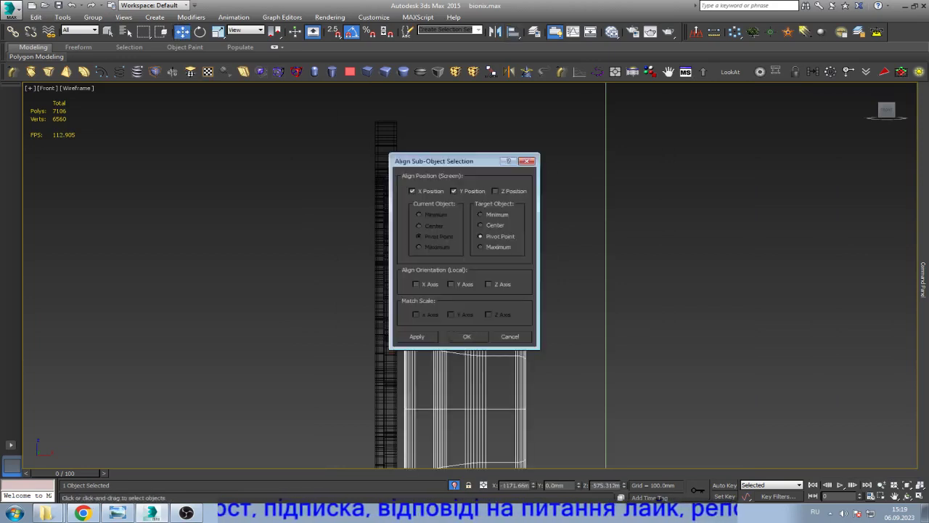
click(467, 336)
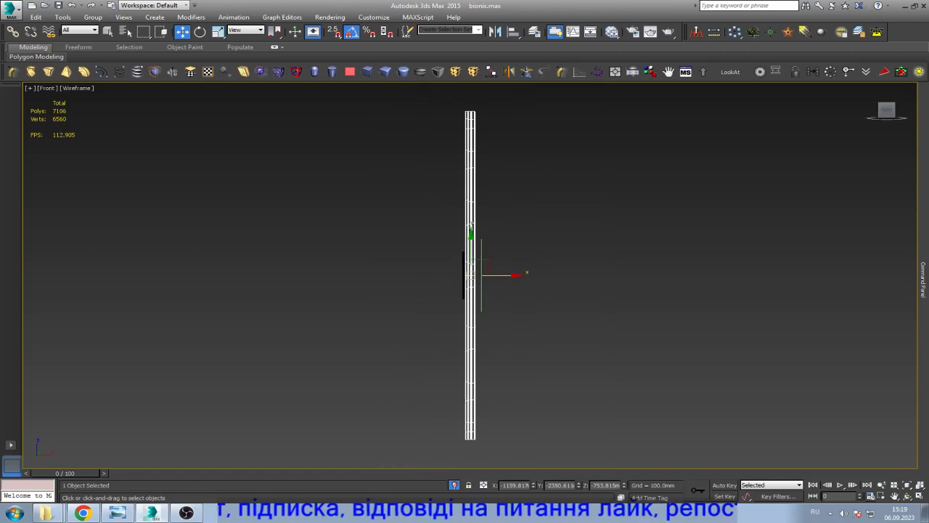
scroll(481, 290, up, 5)
click(923, 278)
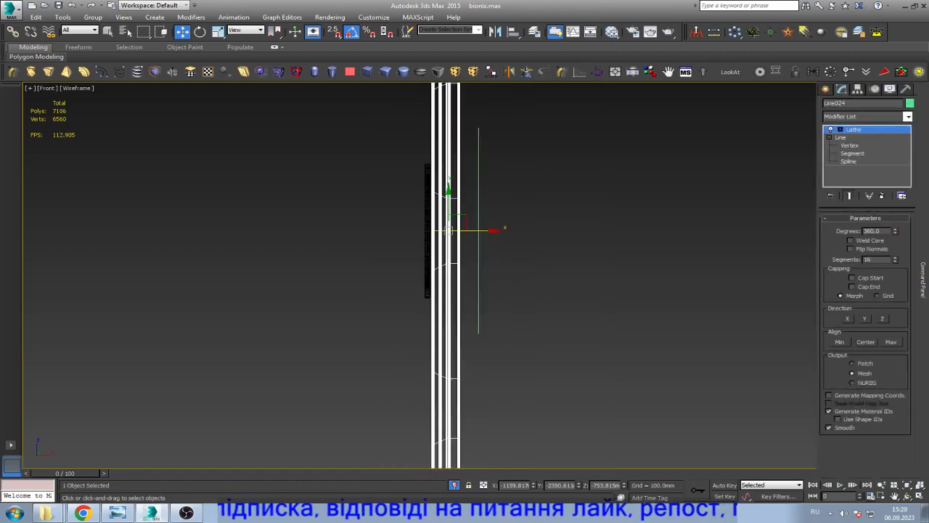
right_click(853, 129)
click(794, 140)
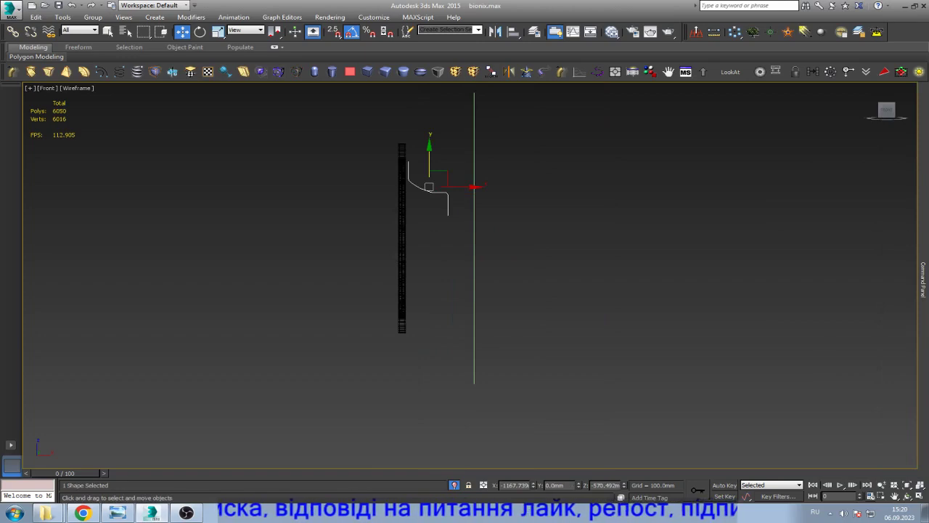
- Switch to Left view and drag the profile line over onto the gear ring
key(l)
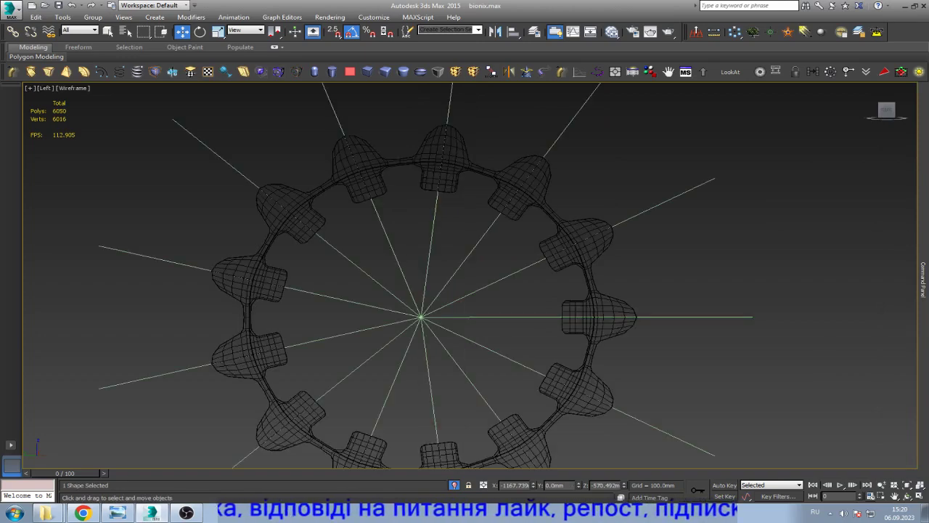
scroll(431, 315, down, 5)
scroll(431, 315, up, 3)
scroll(450, 310, down, 4)
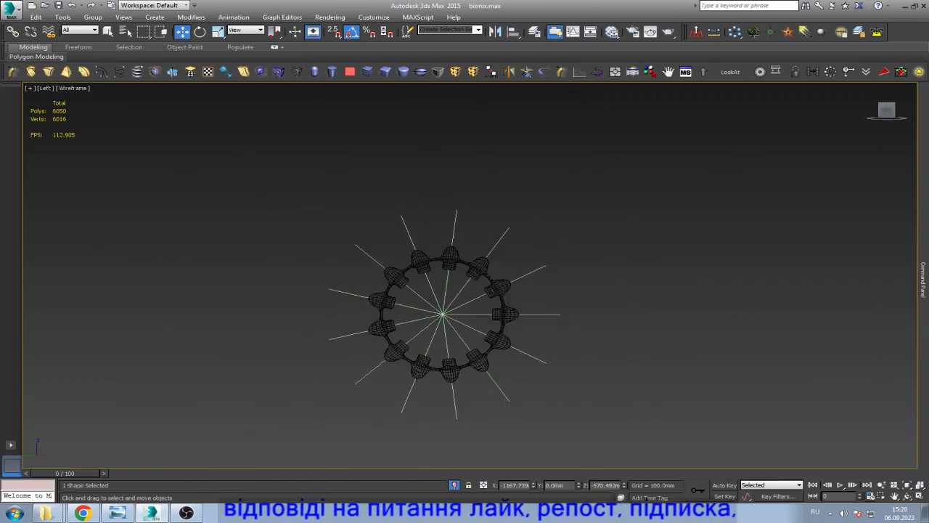
scroll(450, 311, down, 3)
scroll(450, 310, up, 3)
scroll(450, 312, up, 3)
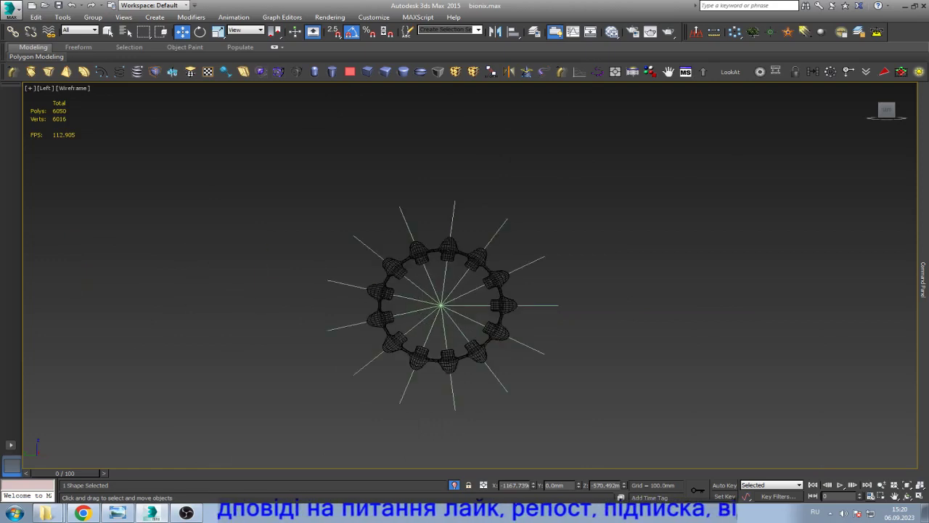
scroll(211, 309, down, 3)
drag(61, 296, 312, 296)
scroll(344, 320, up, 2)
- Align the profile to Cylinder045 on X and Z, then apply Lathe again
key(alt+a)
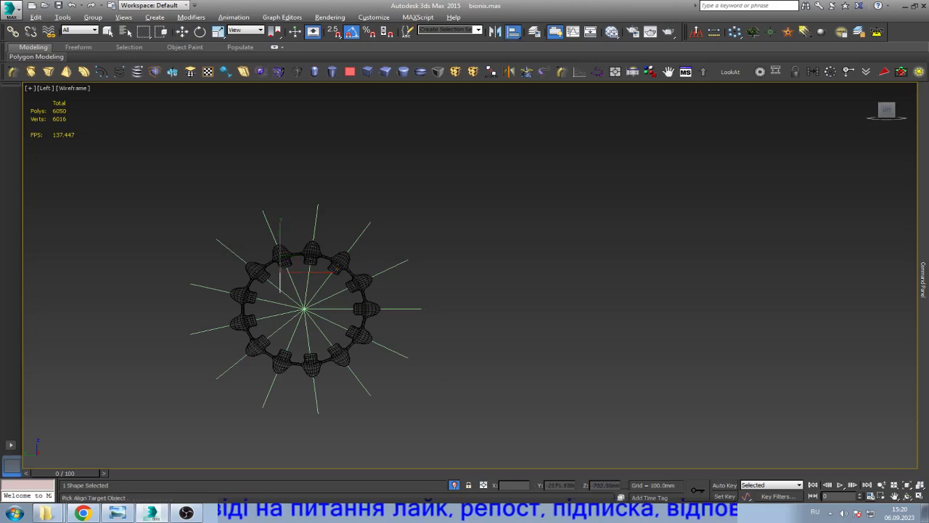
click(279, 272)
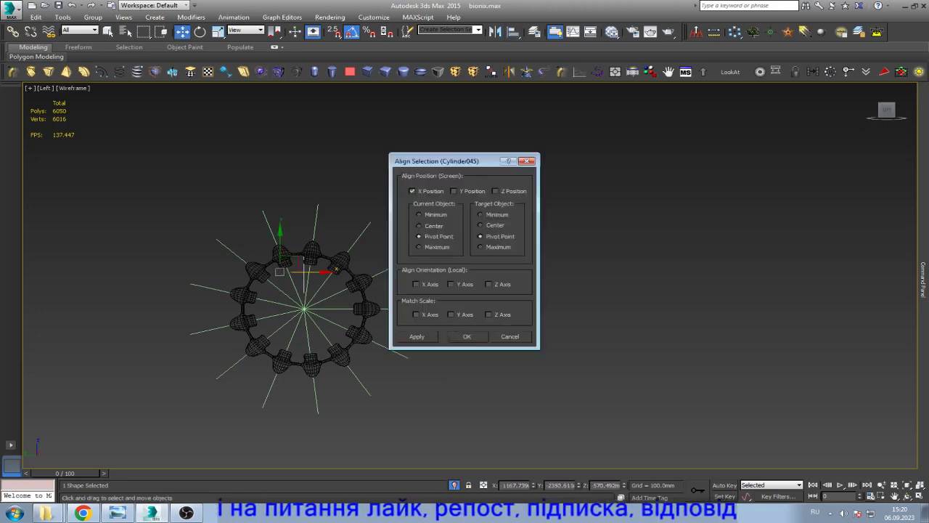
click(453, 191)
click(453, 191)
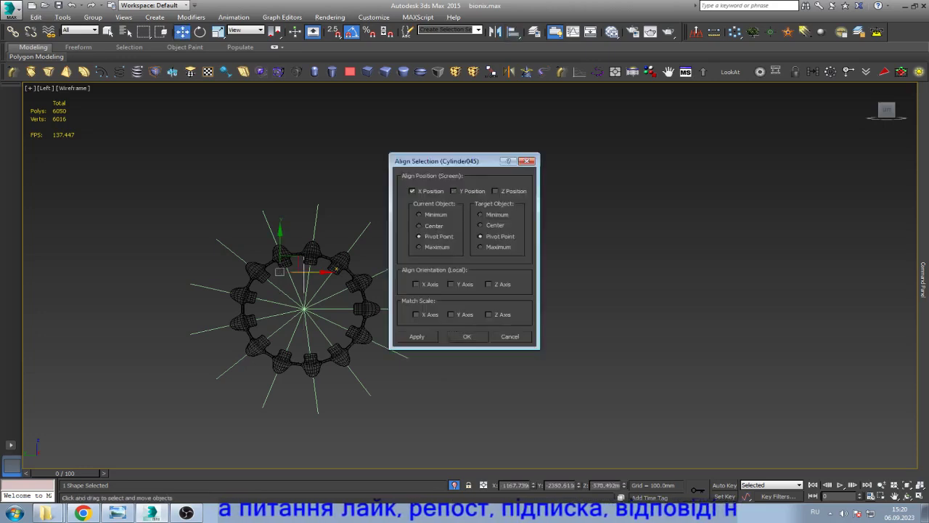
click(495, 190)
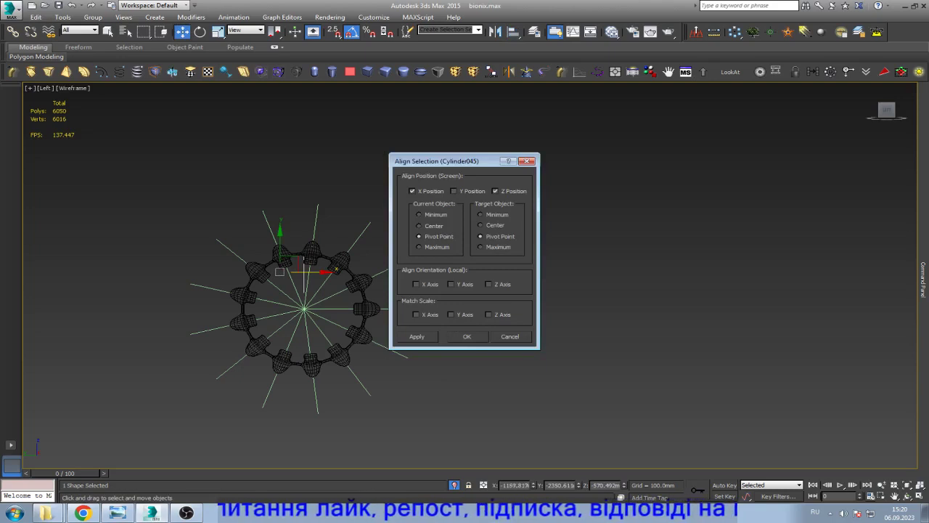
click(467, 336)
scroll(363, 323, up, 2)
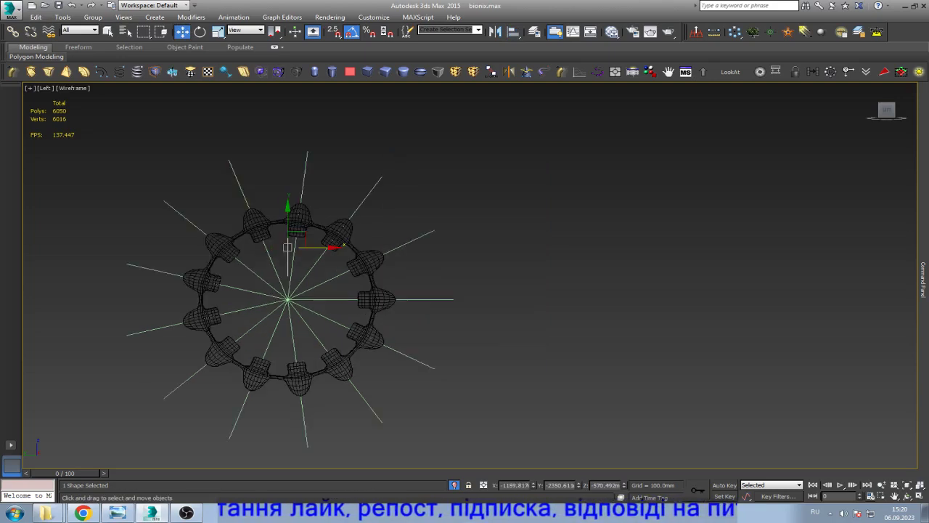
click(225, 71)
click(923, 278)
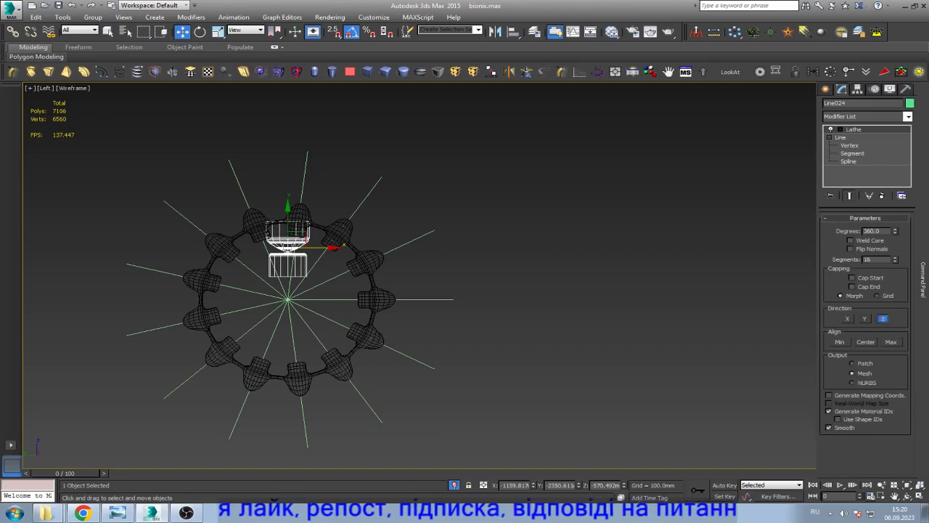
- Set the Lathe direction to Z and centre the shell on the gear ring
click(882, 317)
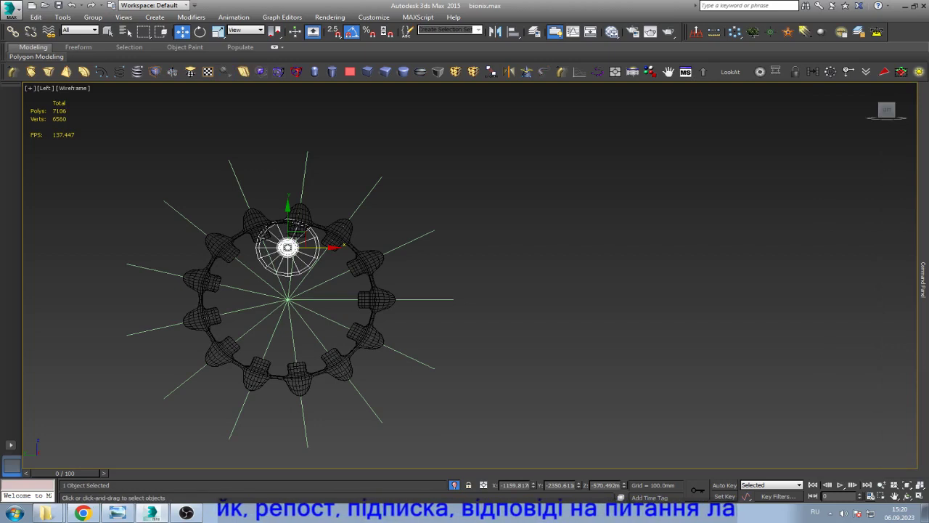
key(alt+a)
click(288, 299)
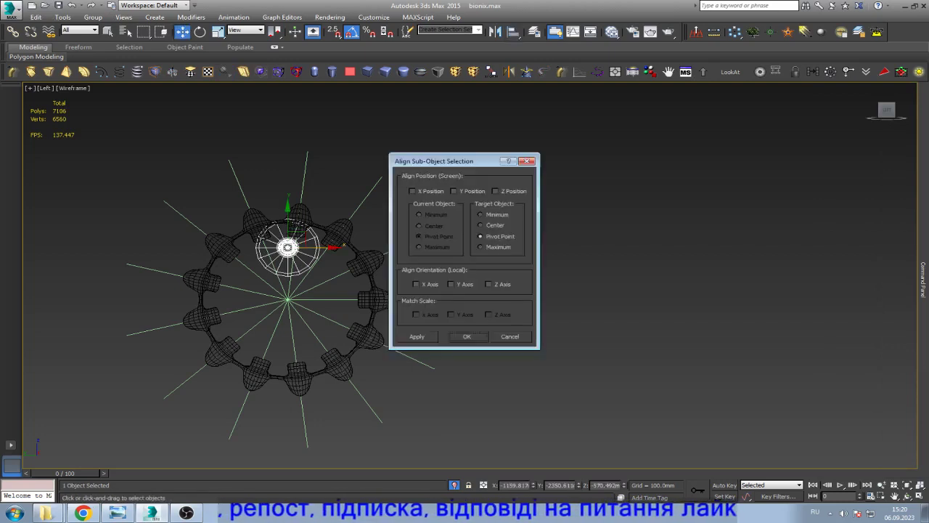
click(454, 191)
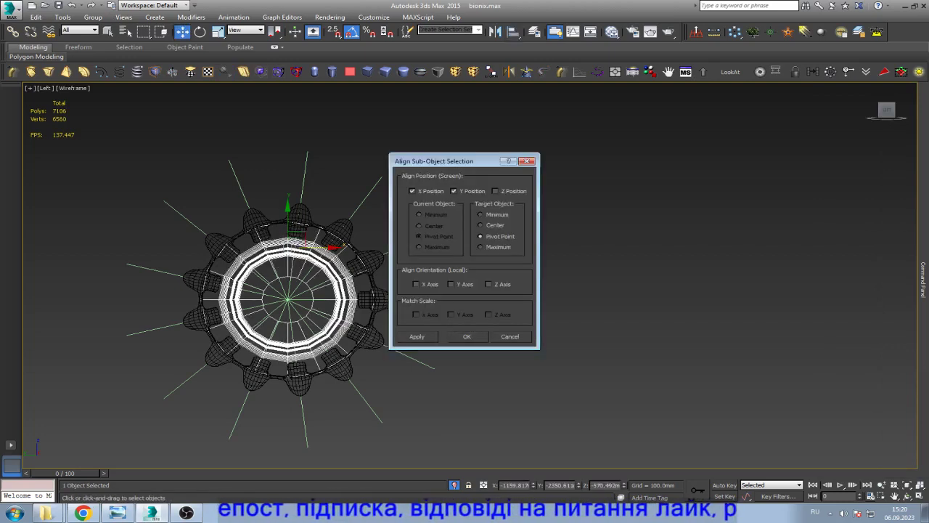
click(467, 336)
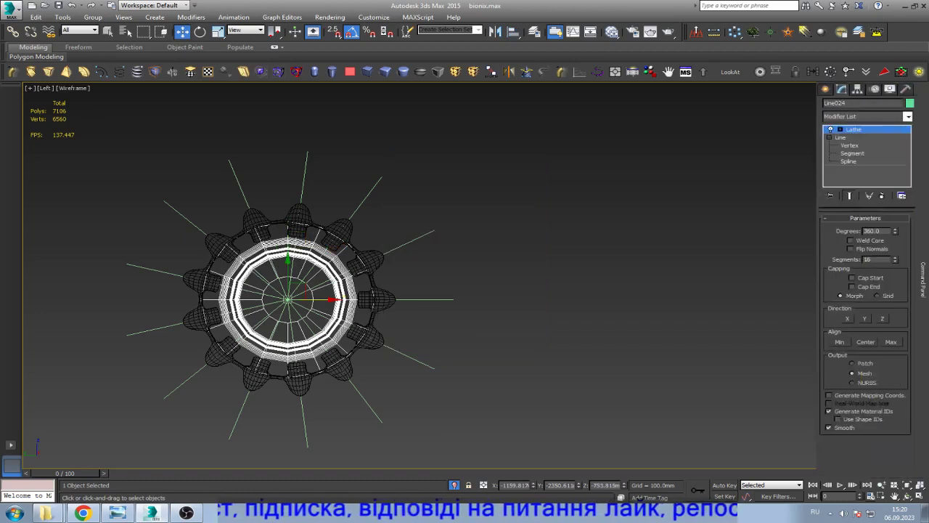
- Raise the Lathe segments step by step through 25, 50 and 80 to 104
click(870, 259)
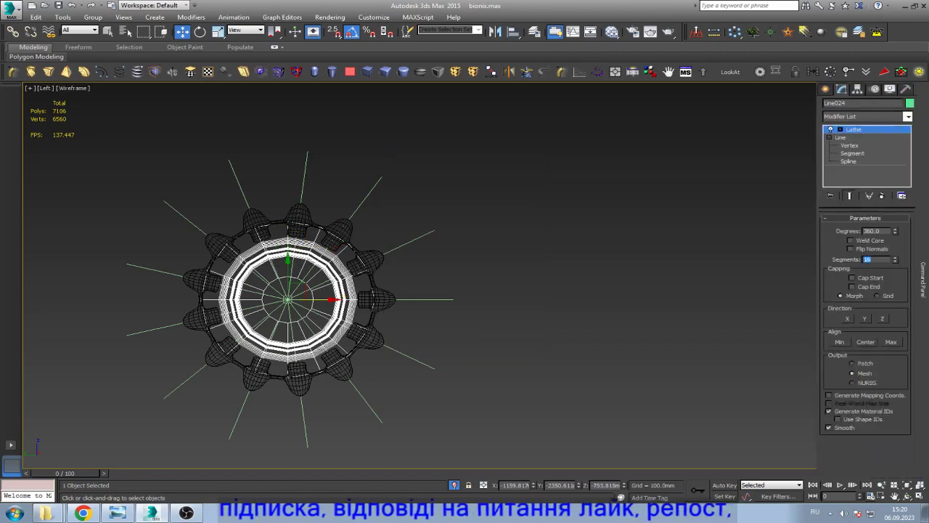
text(25)
key(Return)
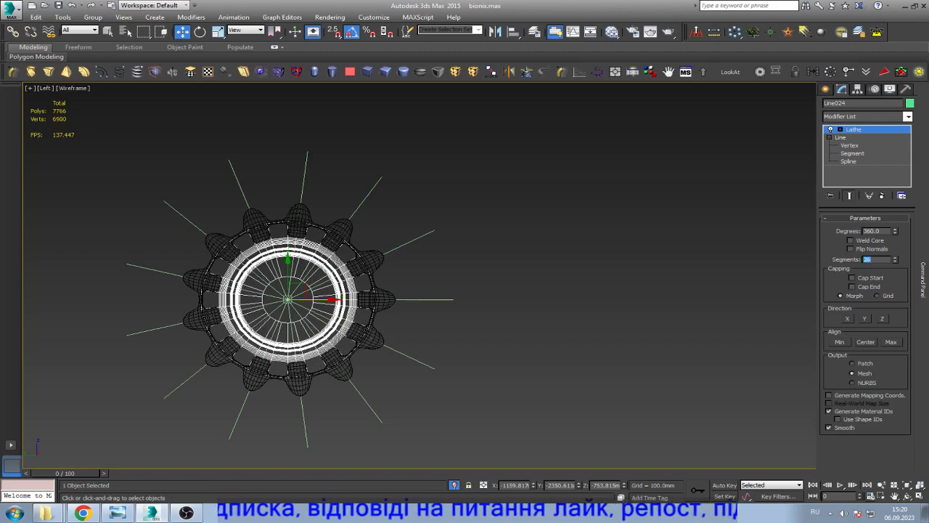
text(50)
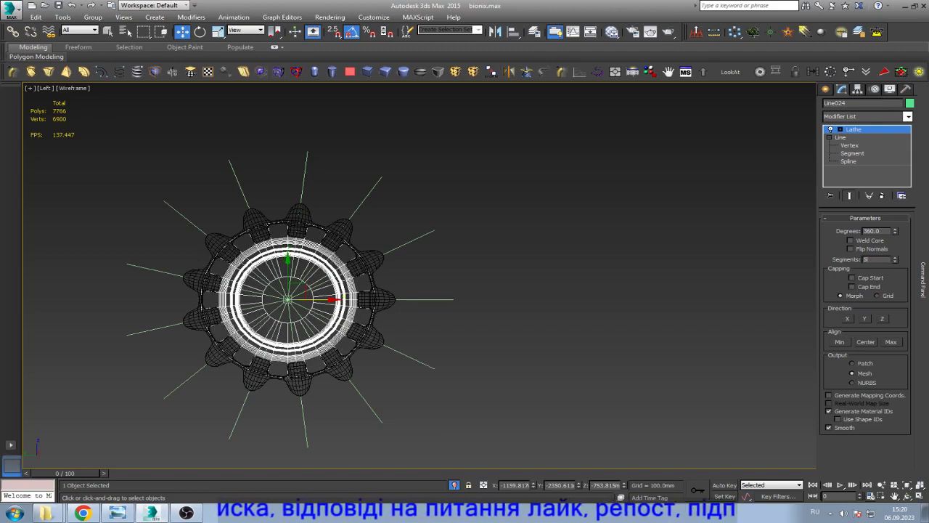
key(Return)
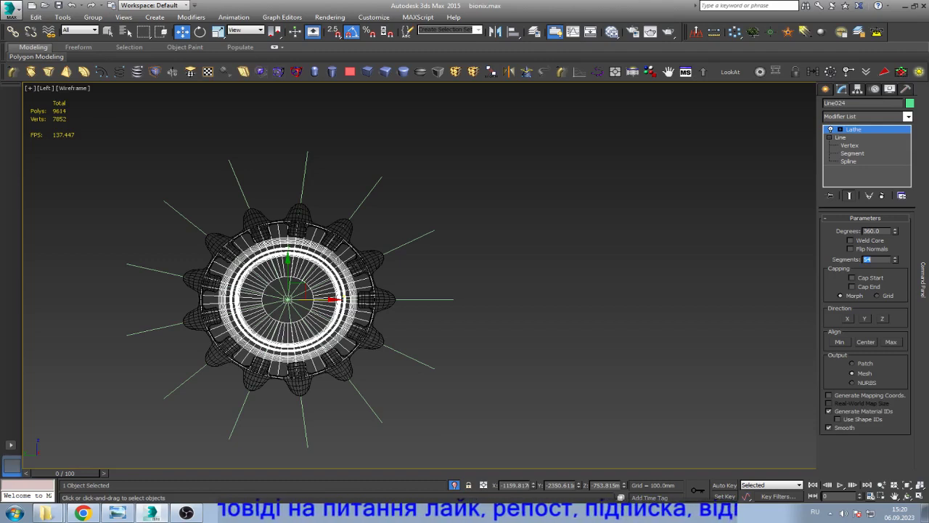
text(80)
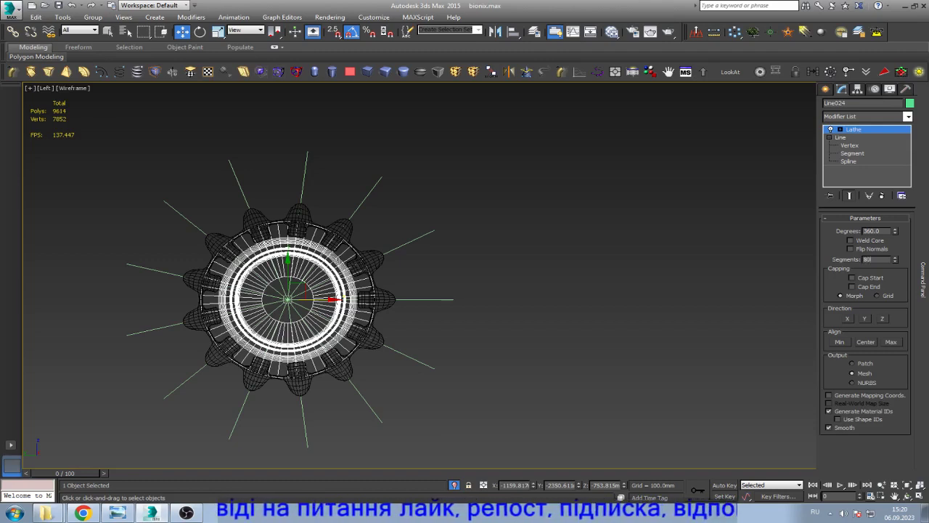
key(Return)
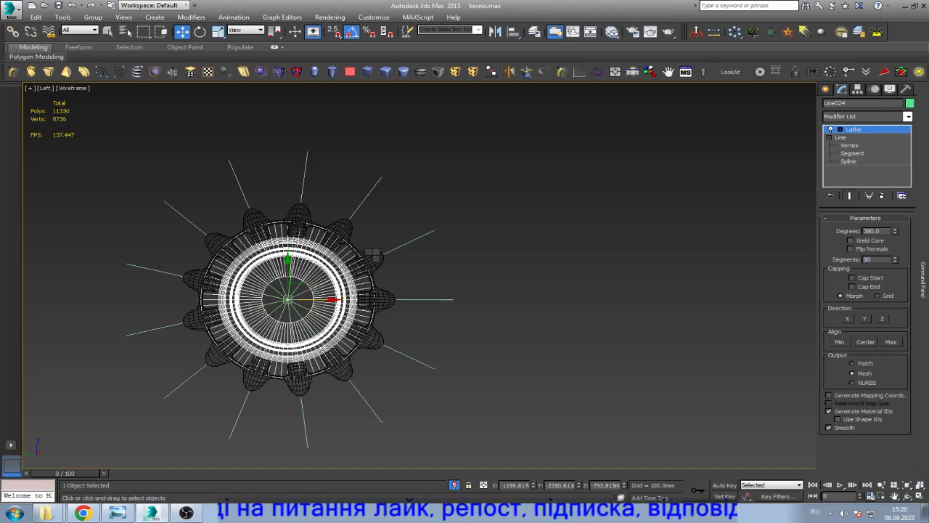
scroll(289, 218, up, 2)
scroll(289, 218, up, 3)
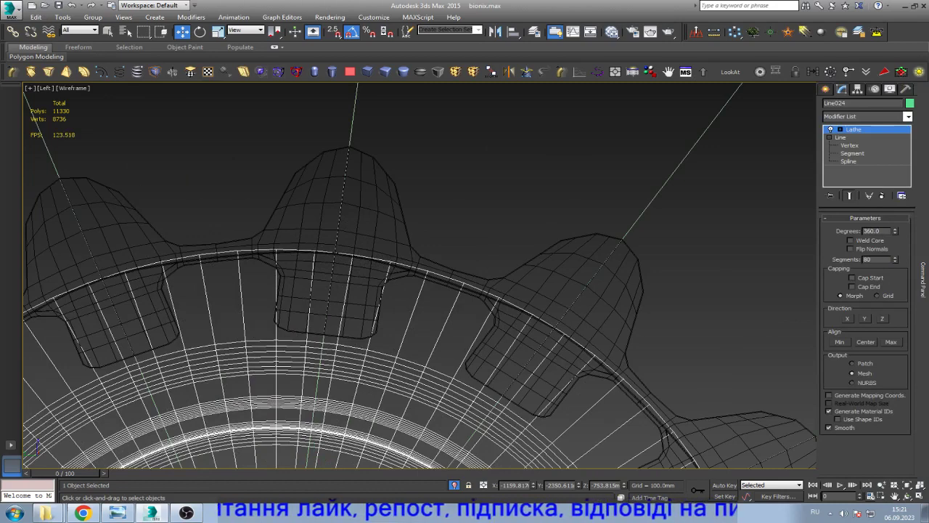
drag(895, 259, 895, 250)
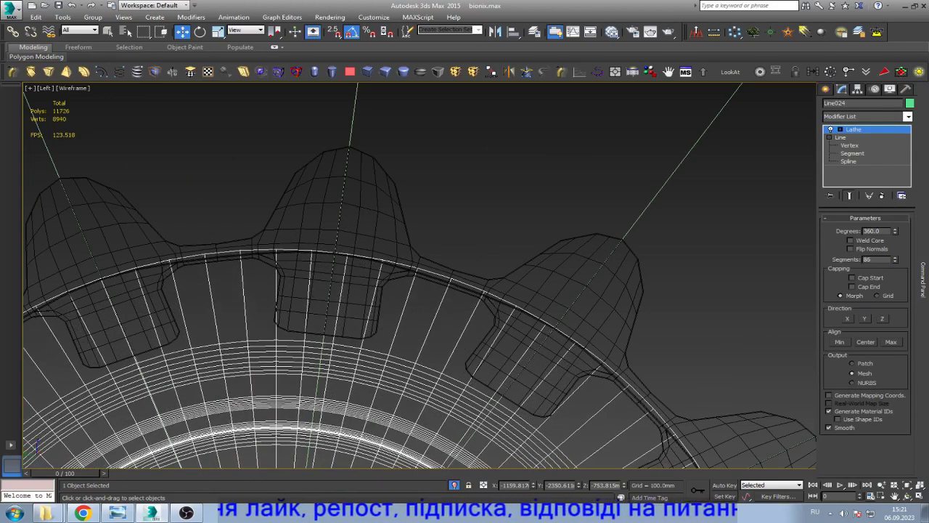
drag(895, 259, 894, 253)
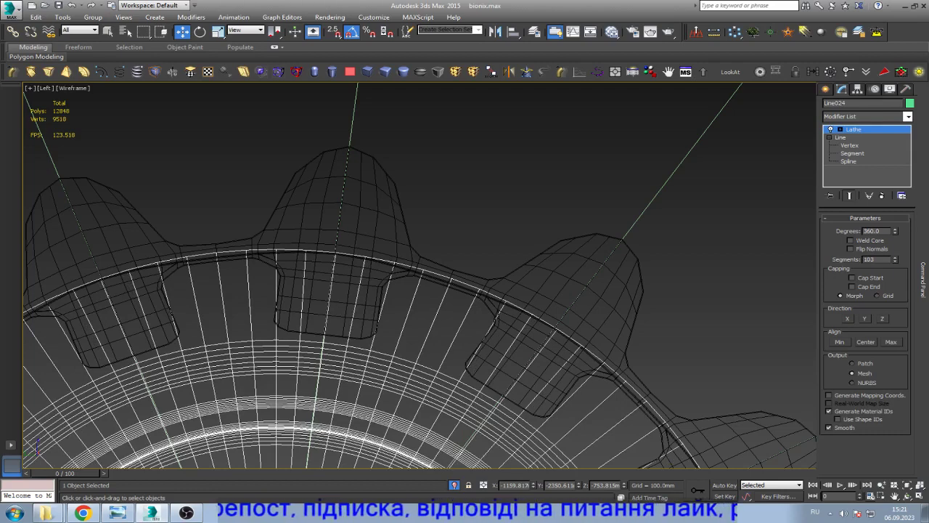
drag(895, 259, 895, 257)
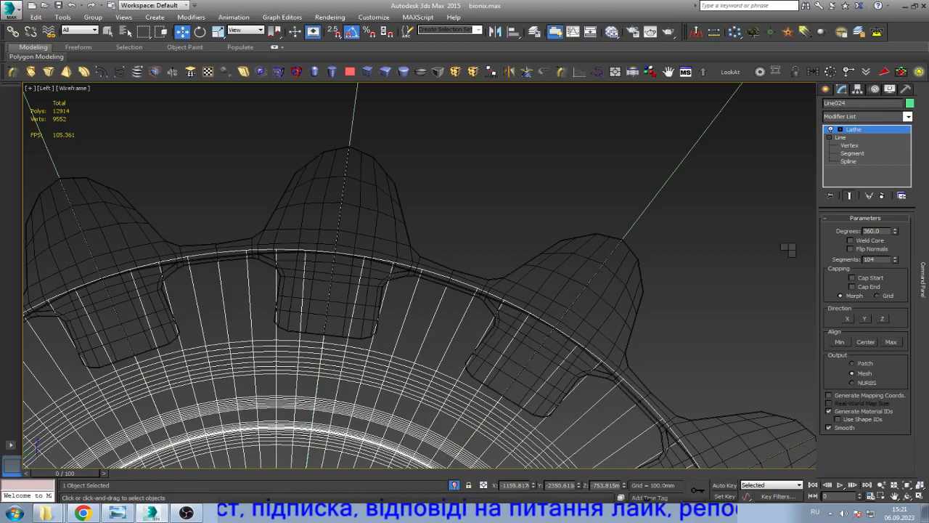
key(z)
scroll(788, 250, up, 5)
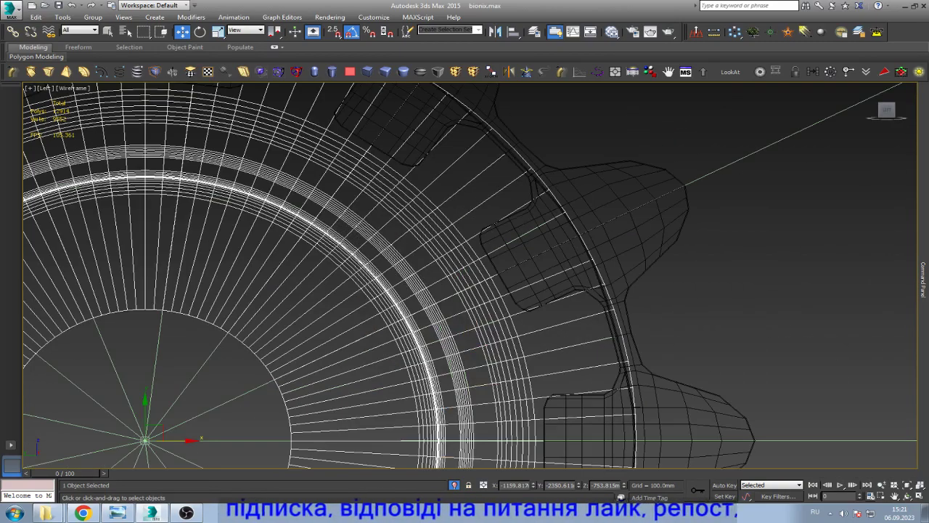
- Orbit around the gear and display it shaded with visible edges
middle_drag(465, 378, 451, 116)
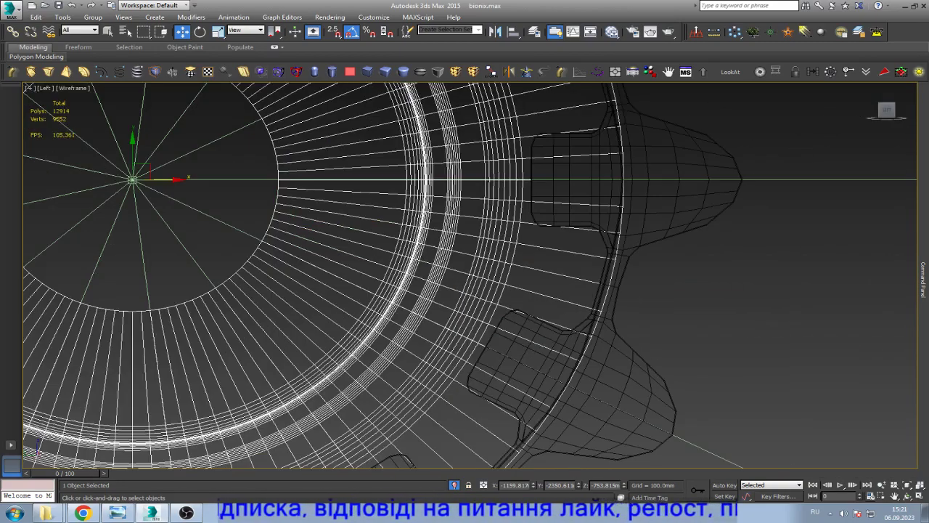
scroll(624, 179, down, 5)
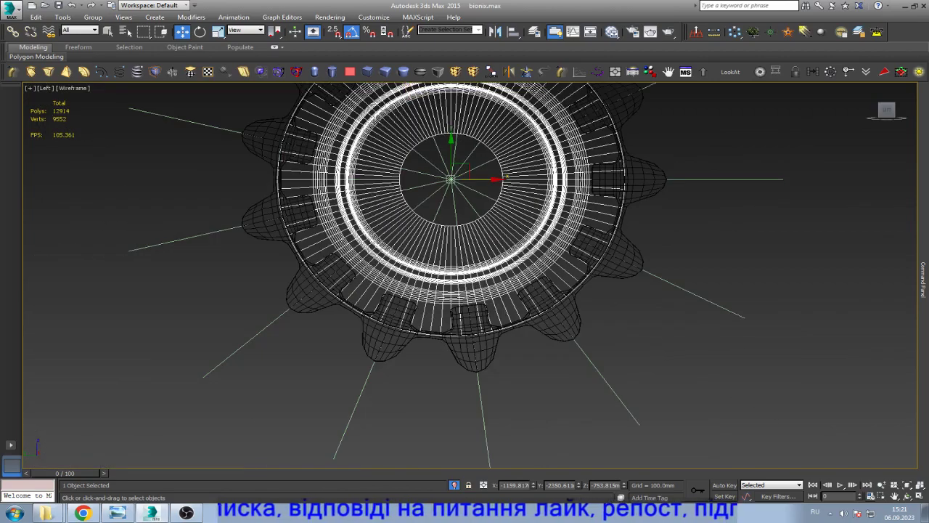
scroll(446, 239, up, 4)
scroll(447, 239, down, 3)
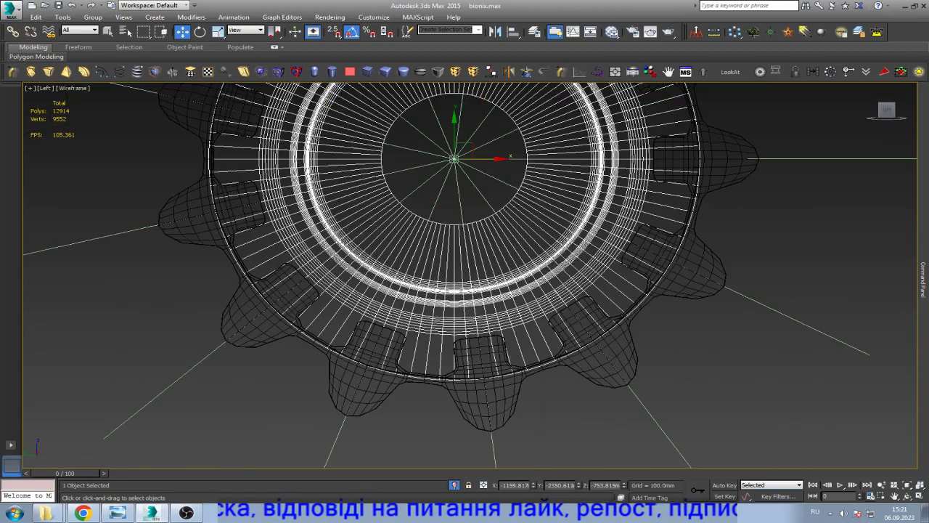
key(ctrl+r)
drag(465, 275, 407, 305)
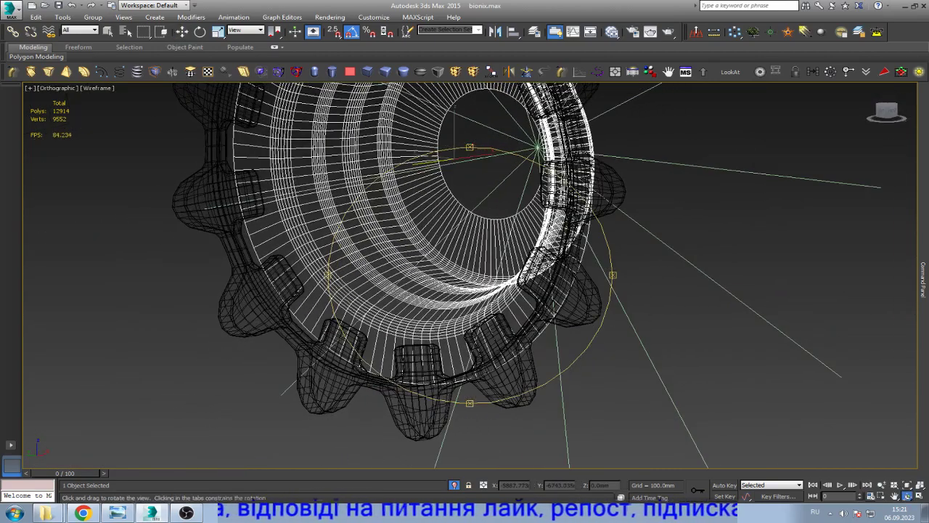
key(F3)
scroll(438, 241, up, 5)
key(w)
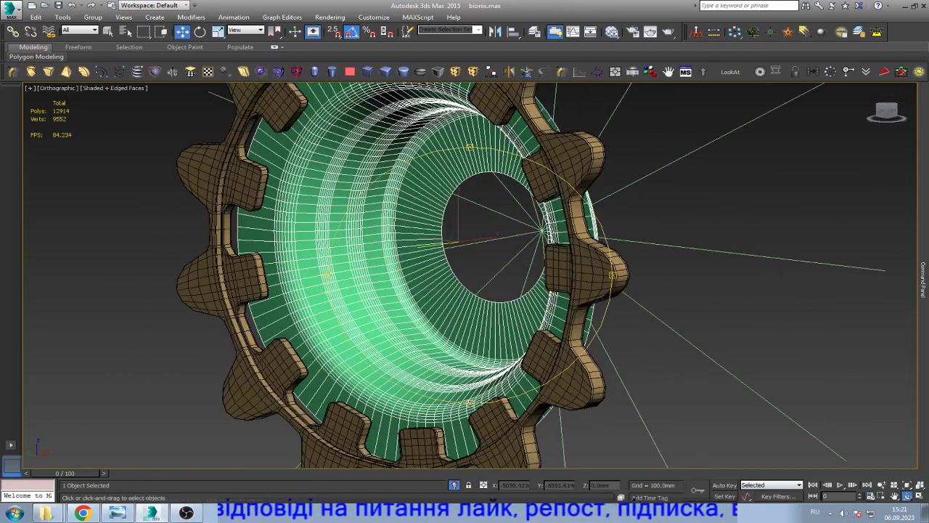
scroll(504, 325, down, 3)
scroll(440, 219, up, 4)
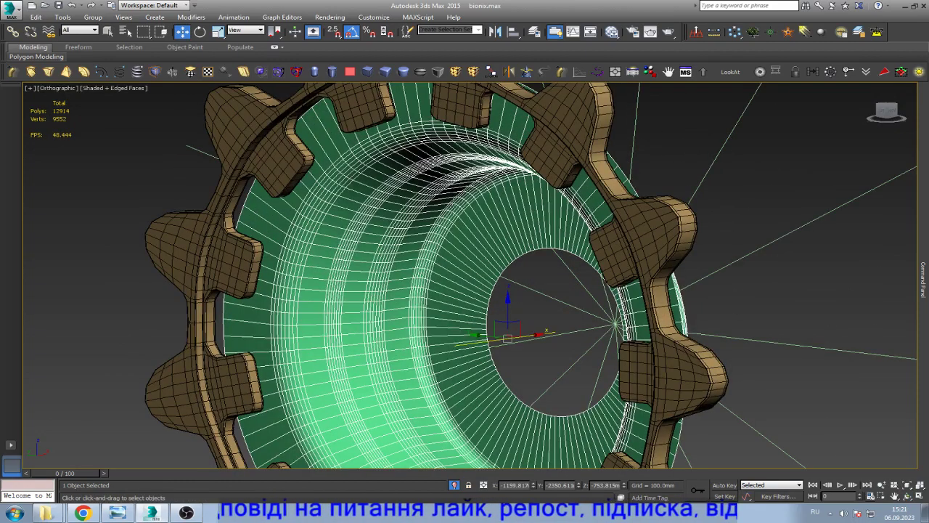
- Add an Edit Poly modifier to the hub shell
click(907, 116)
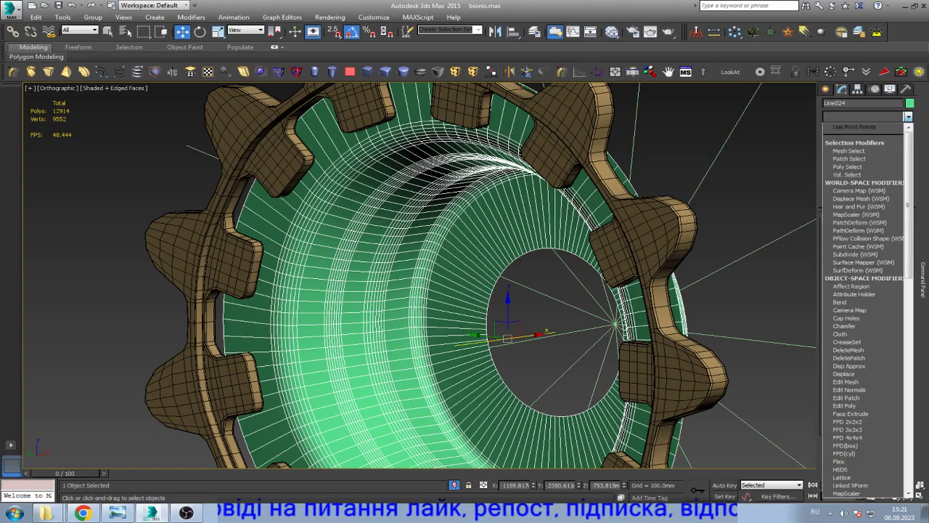
scroll(863, 263, down, 8)
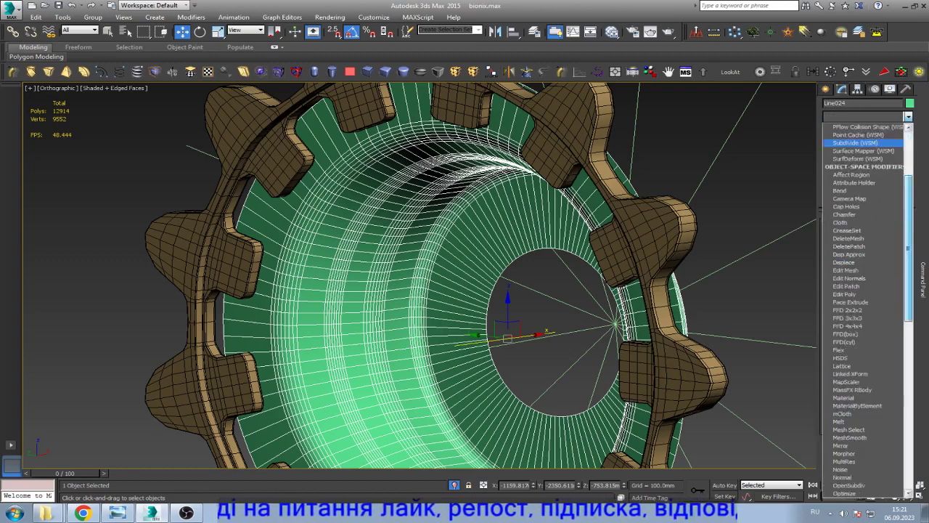
scroll(864, 311, down, 3)
scroll(864, 310, down, 3)
scroll(864, 310, down, 3)
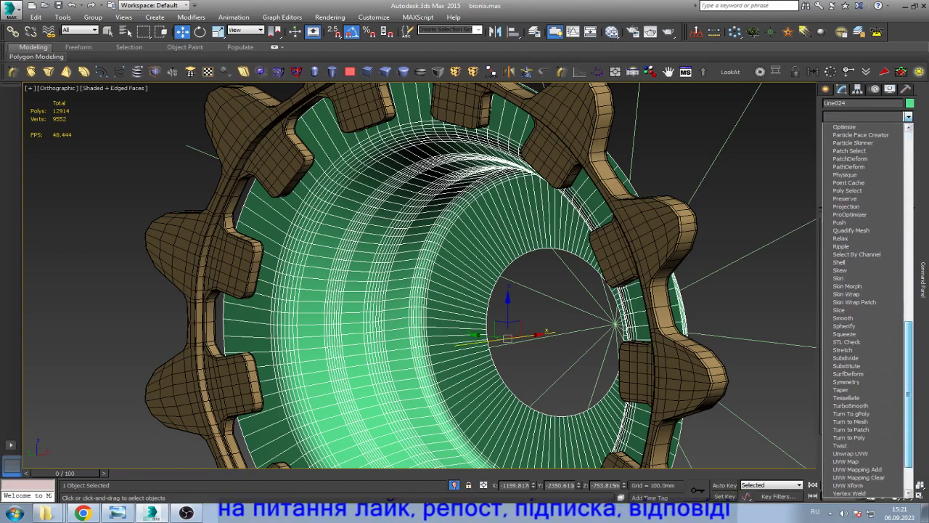
scroll(863, 310, down, 2)
scroll(864, 472, up, 3)
scroll(864, 472, up, 2)
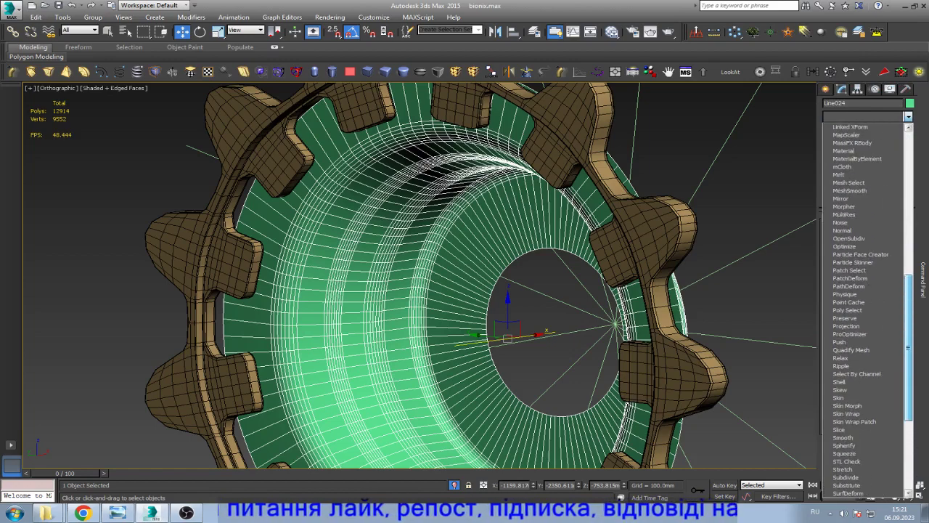
scroll(863, 290, up, 3)
scroll(864, 290, up, 2)
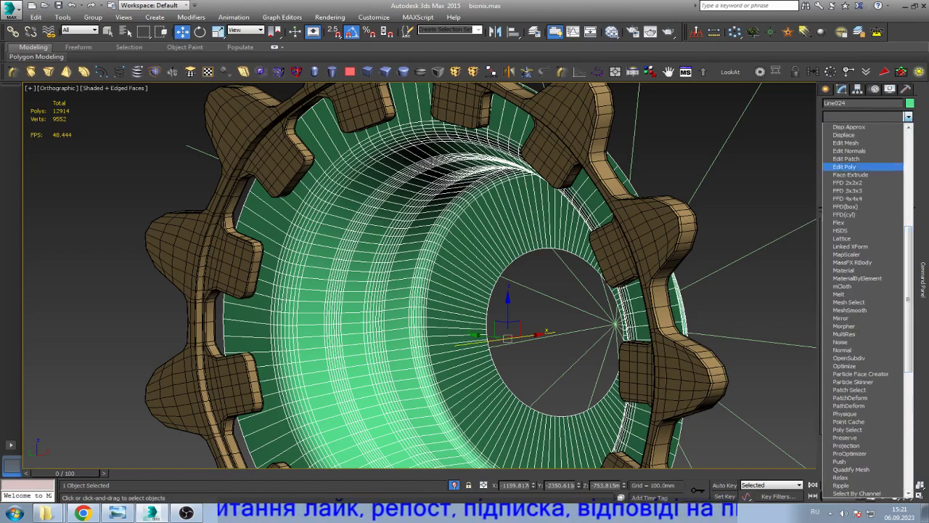
click(856, 167)
- View the gear face-on from the Left and bring up the sprocket reference photo
key(z)
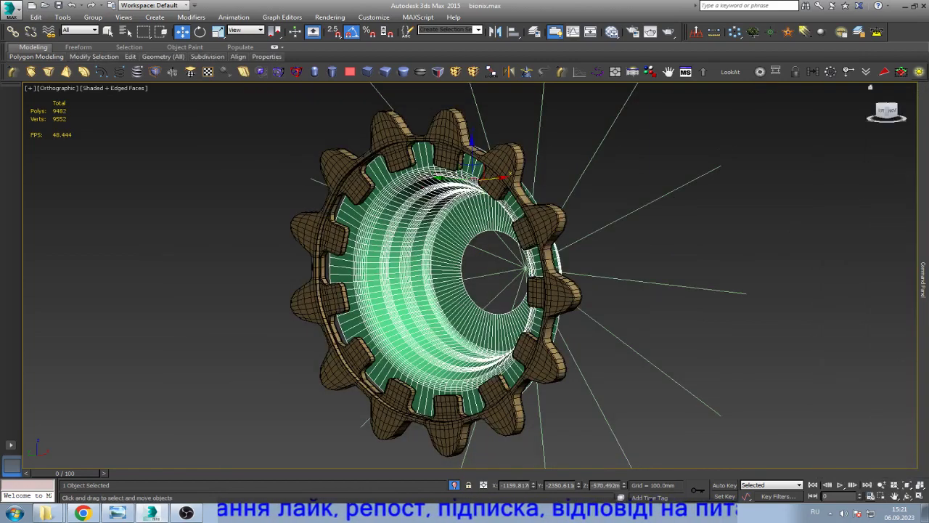
key(e)
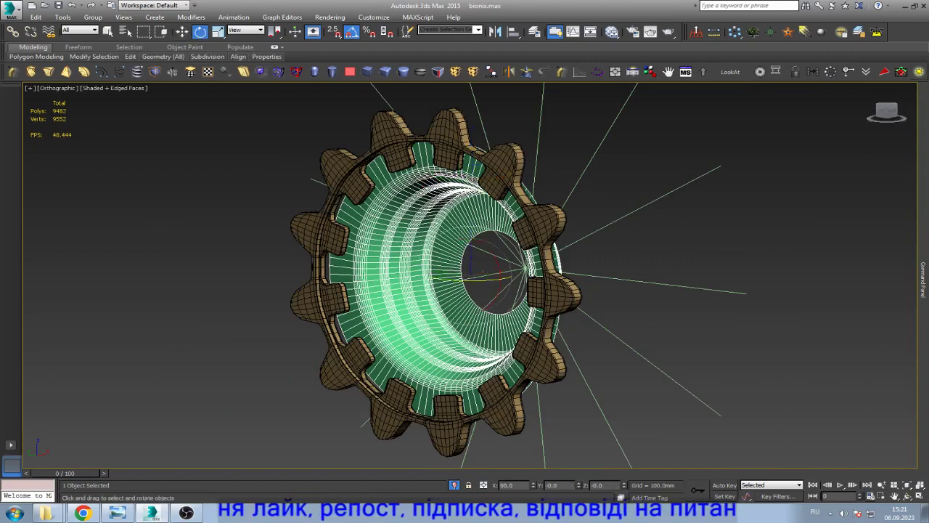
key(l)
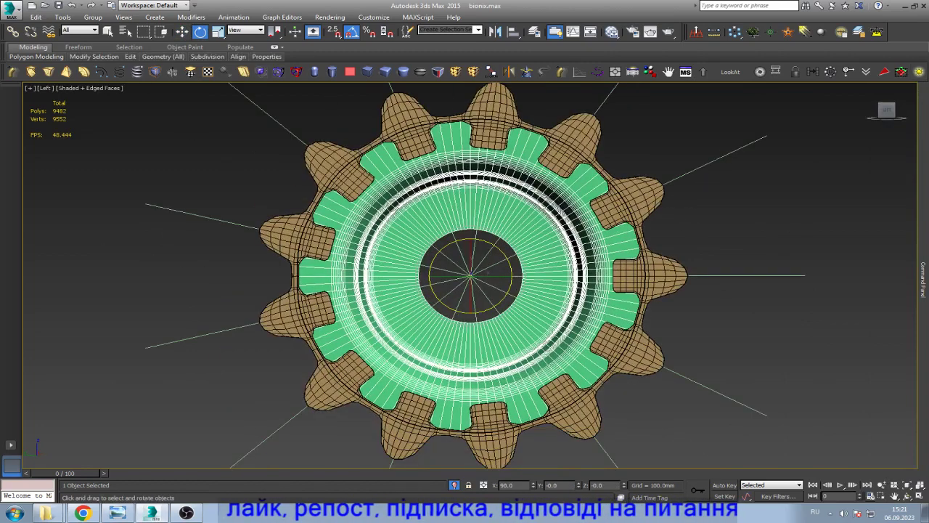
key(w)
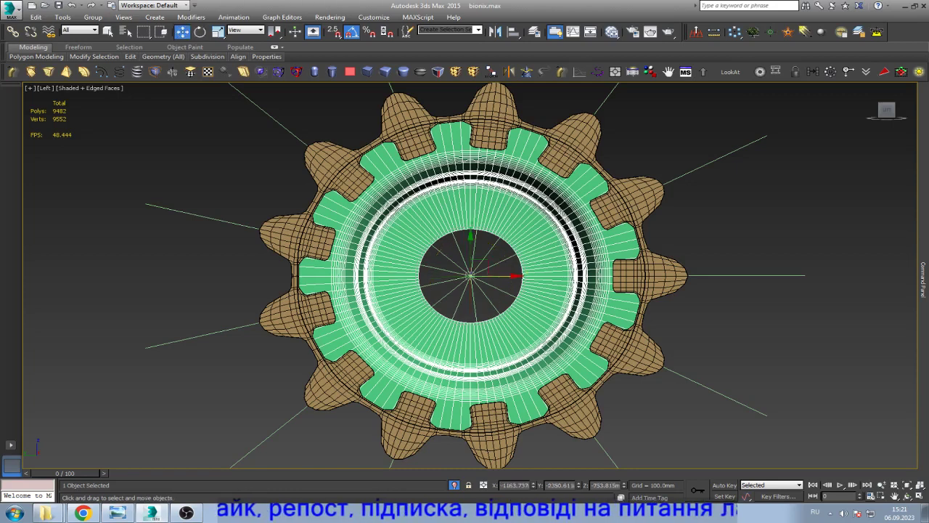
click(116, 512)
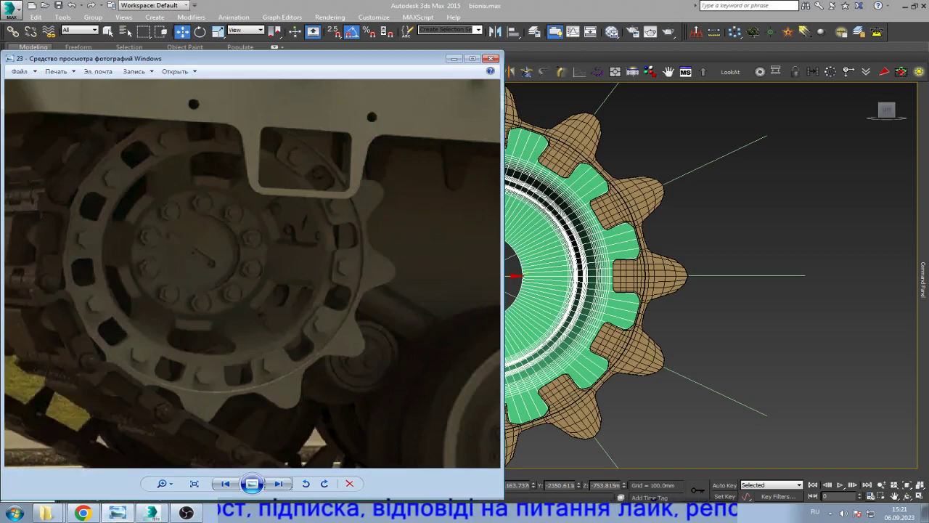
- Close the reference photo and select Line024's Line > Vertex level in the stack
click(454, 58)
click(922, 279)
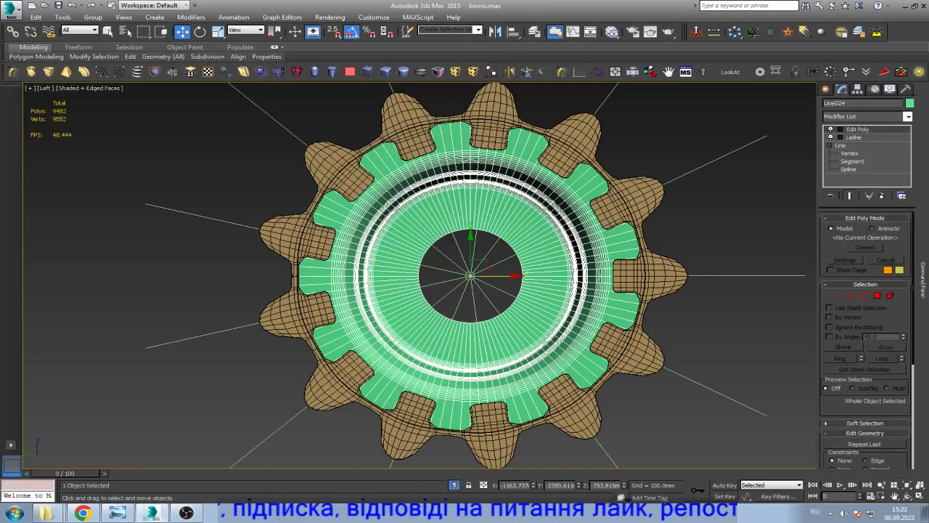
click(849, 153)
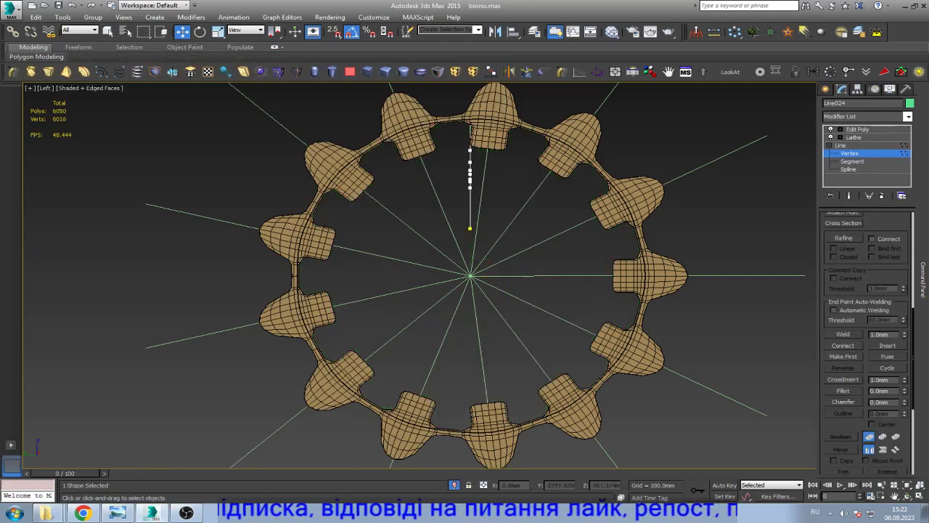
- Lower a vertex on Line024's profile curve to deepen its bend
click(895, 496)
drag(508, 290, 479, 312)
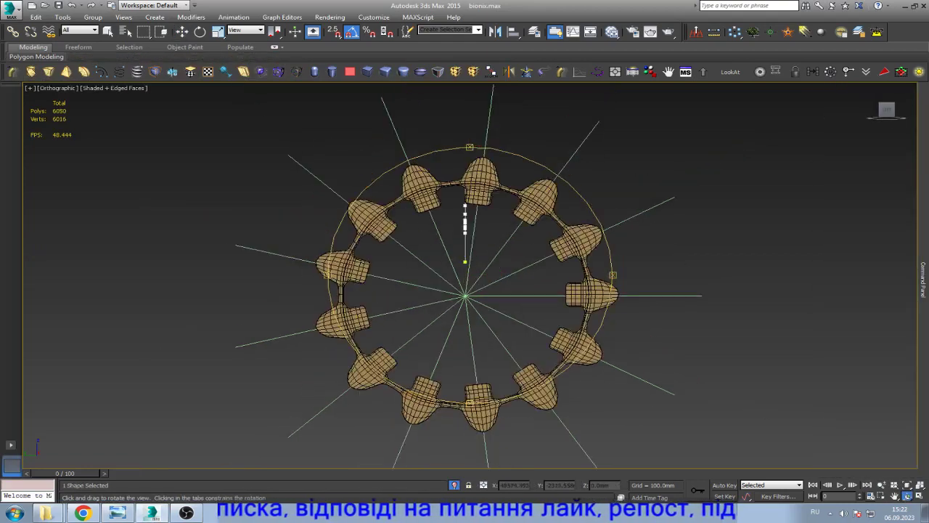
scroll(462, 235, up, 2)
scroll(463, 235, up, 2)
scroll(462, 234, up, 3)
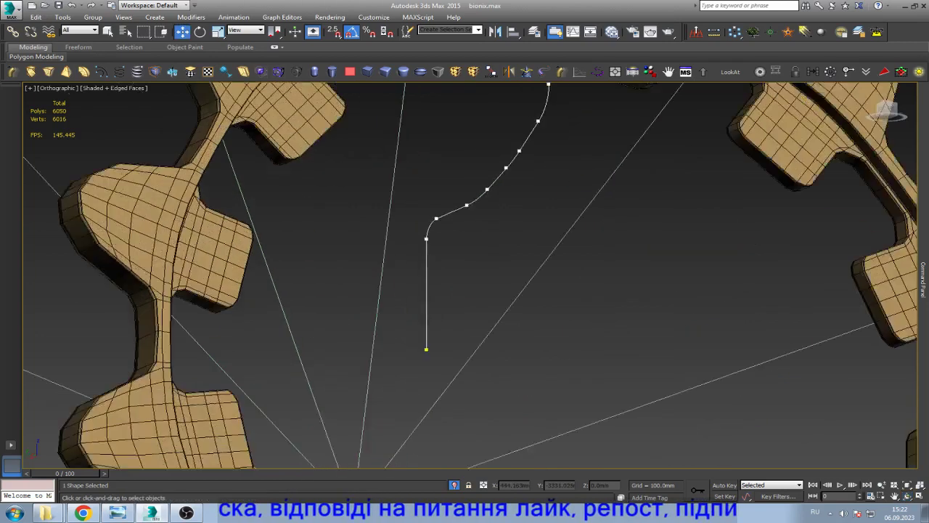
scroll(462, 235, up, 2)
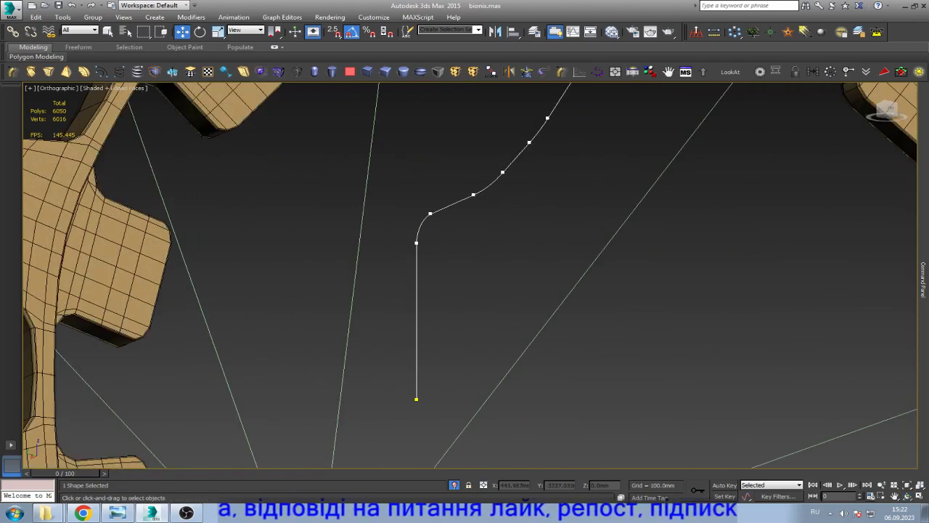
alt+middle_drag(464, 290, 443, 294)
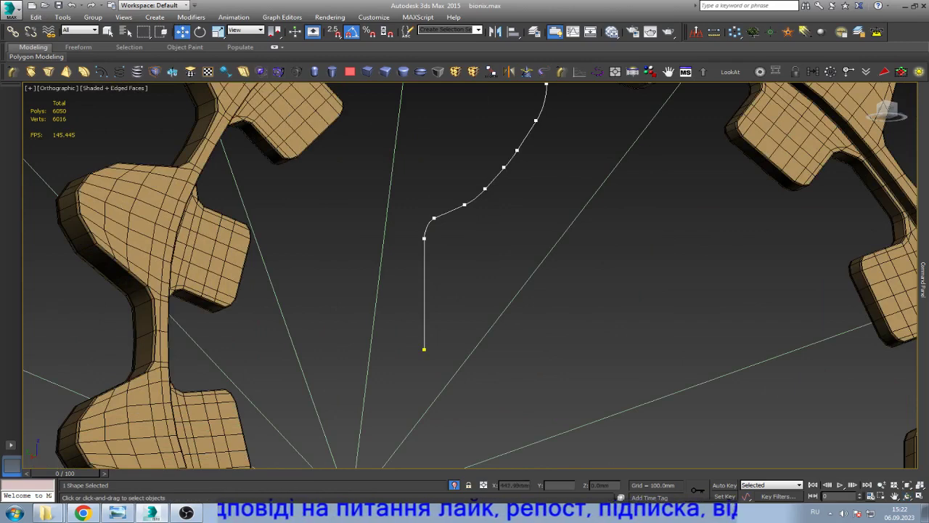
click(424, 238)
drag(424, 238, 424, 263)
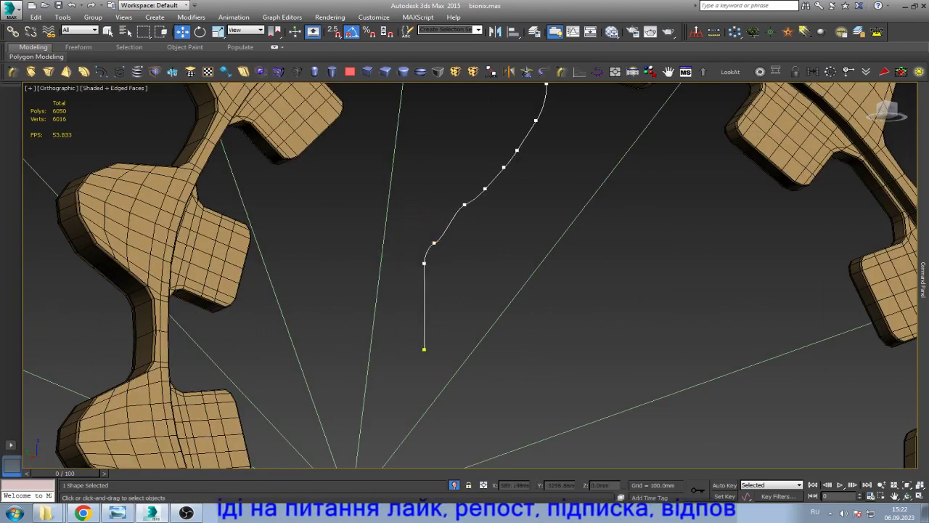
- Rotate and drag a profile vertex's Bezier handles to reshape its tangent
alt+middle_drag(436, 290, 406, 290)
drag(404, 238, 446, 265)
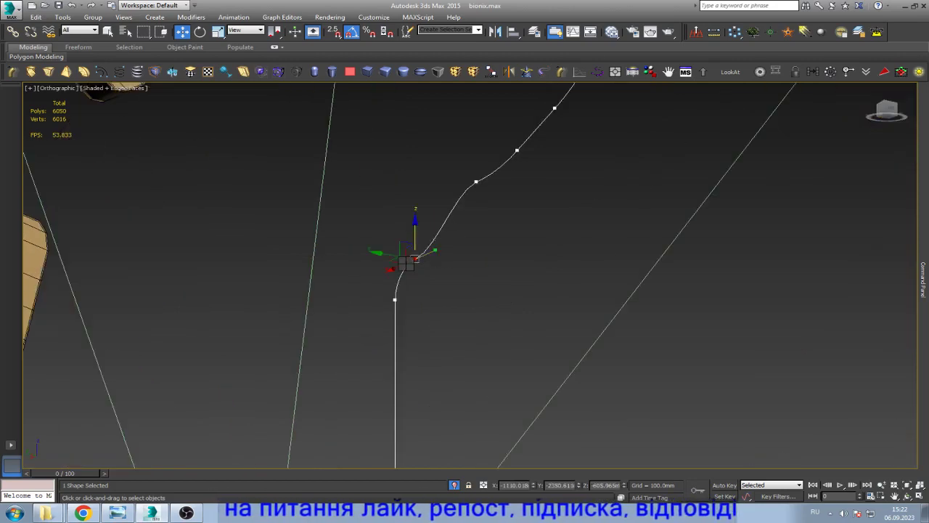
key(e)
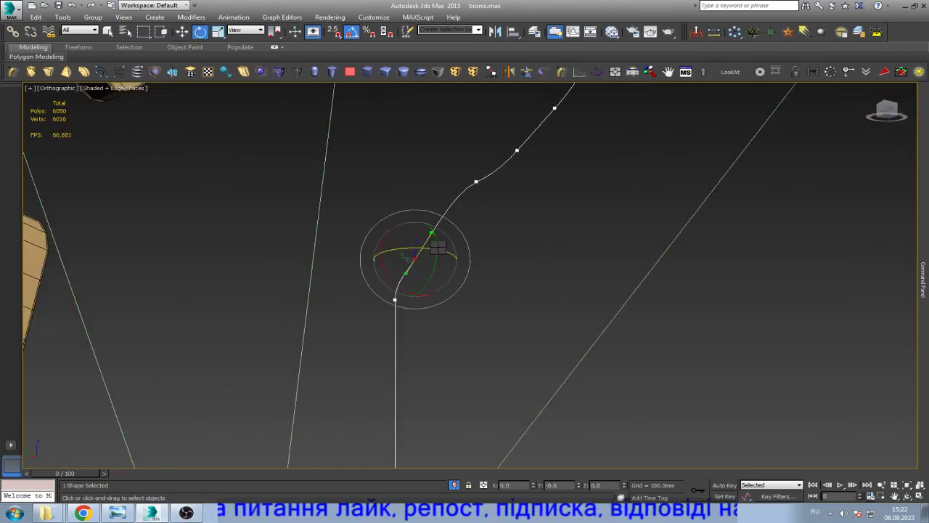
key(w)
click(450, 326)
scroll(423, 292, down, 5)
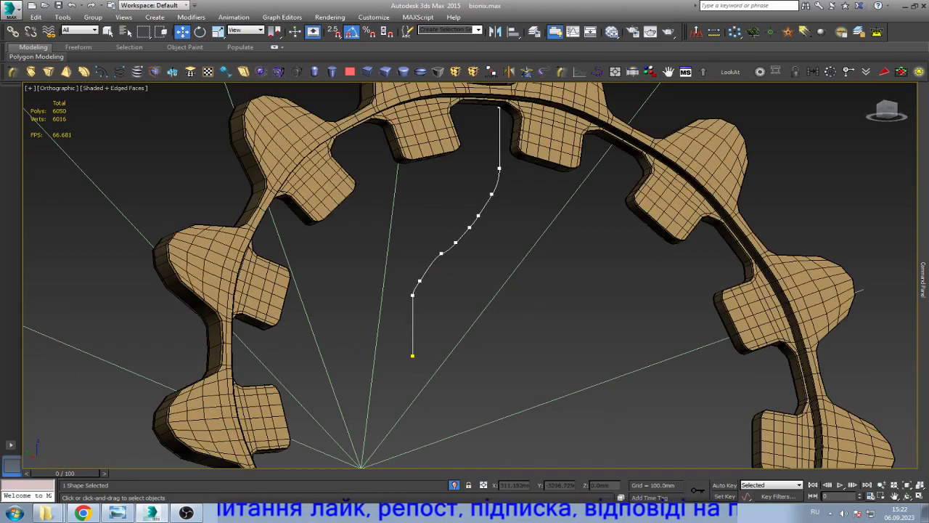
click(906, 496)
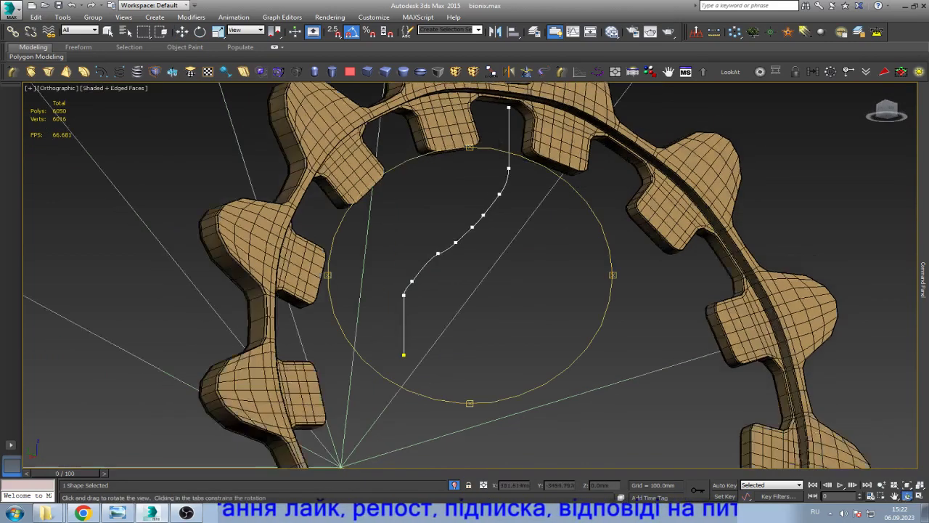
mouse_move(472, 276)
mouse_down()
mouse_move(312, 276)
mouse_move(349, 286)
mouse_up()
key(w)
key(shift+z)
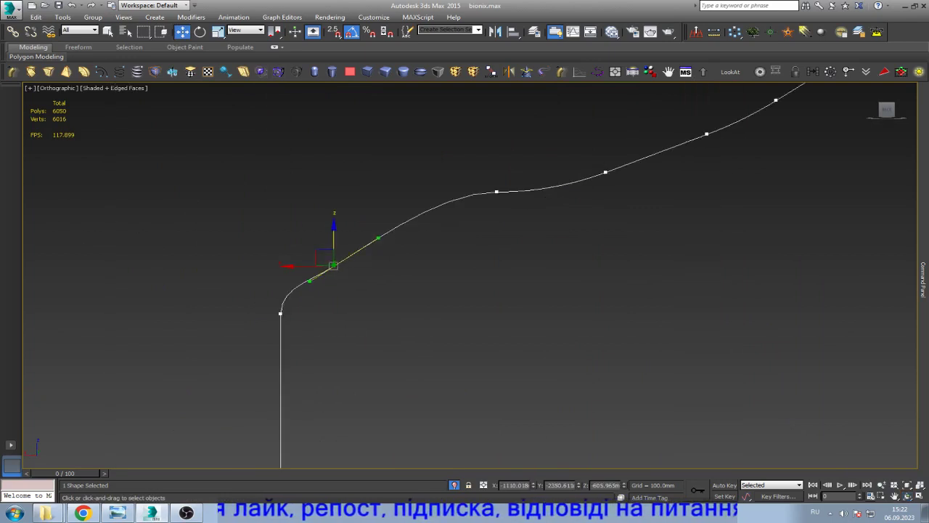
drag(378, 238, 377, 225)
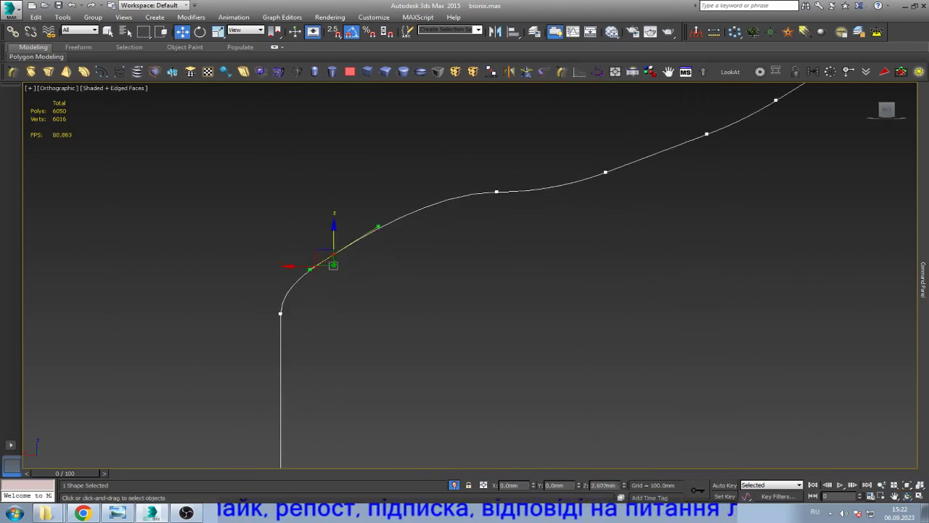
- Box-select the middle vertices of the profile curve
key(shift+z)
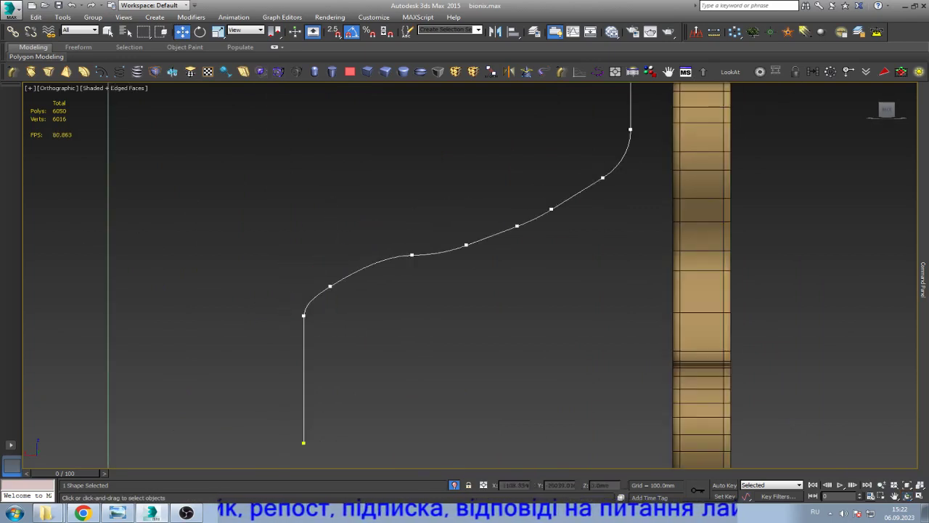
scroll(326, 321, down, 2)
drag(535, 211, 318, 269)
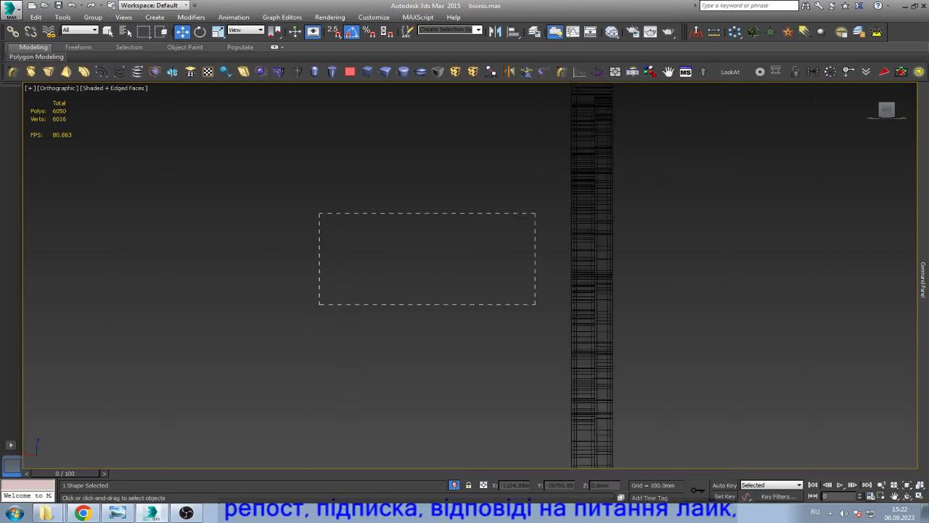
- Delete the middle vertices and convert the remaining corner points to Corner type
key(Delete)
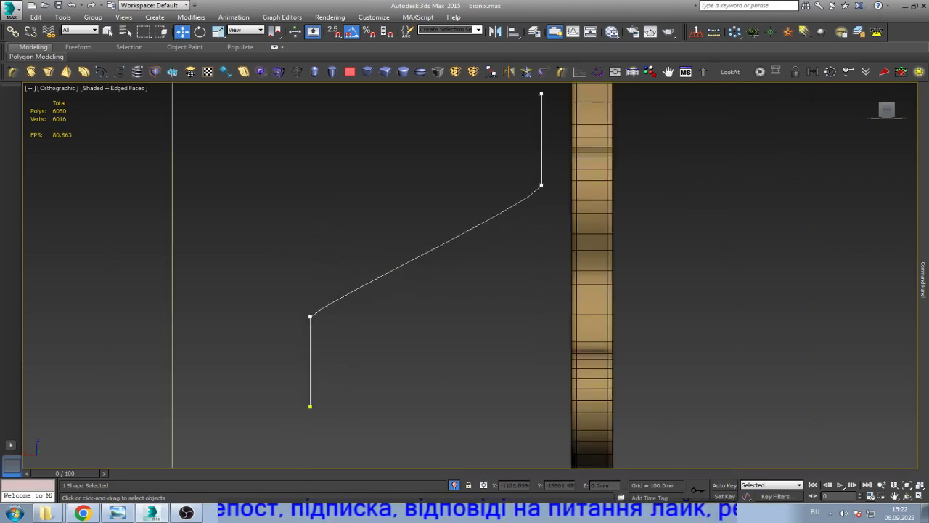
drag(550, 155, 286, 331)
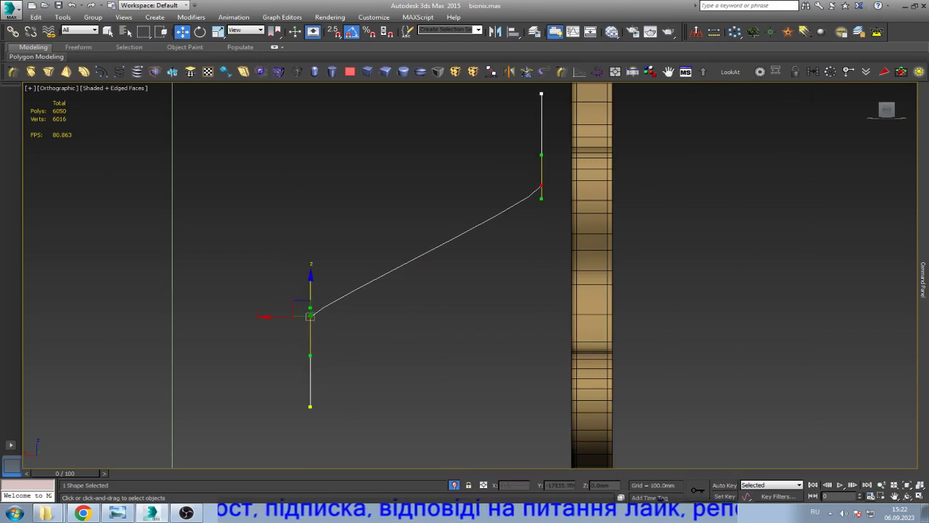
key(ctrl+d)
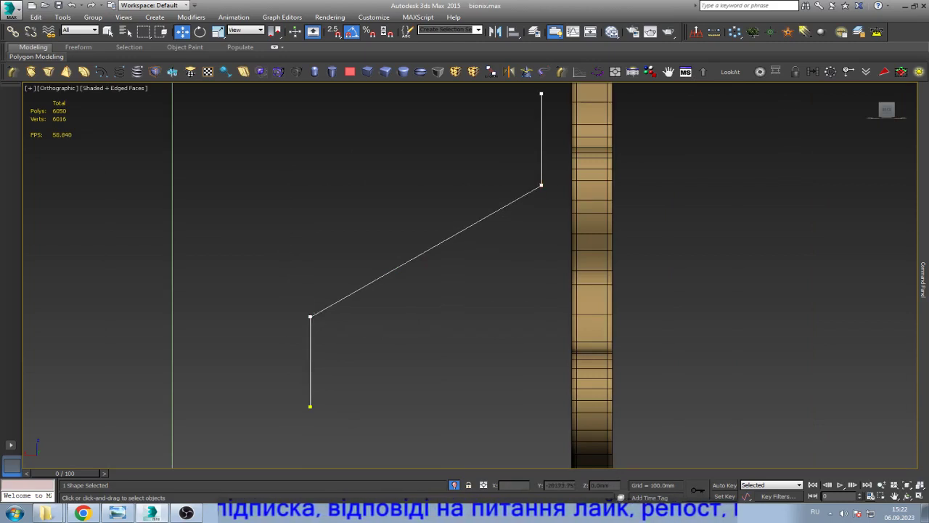
drag(570, 167, 292, 327)
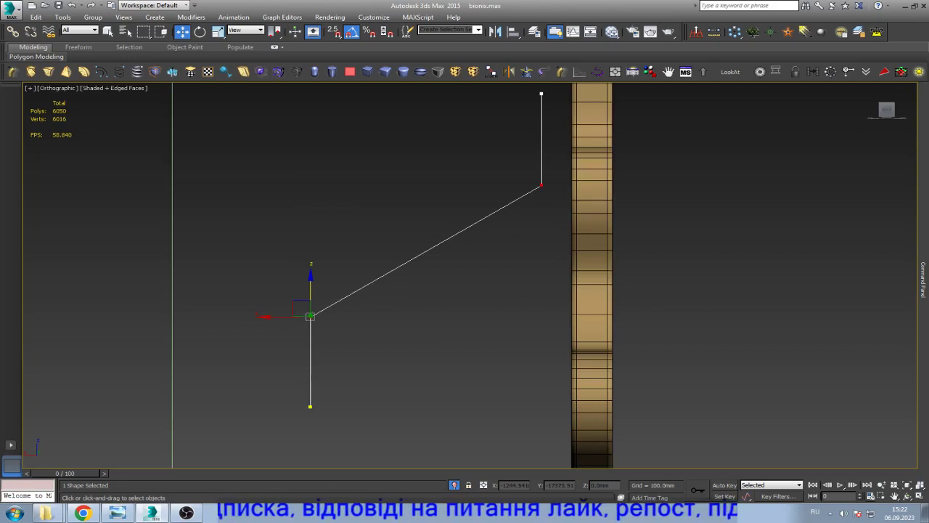
key(ctrl+d)
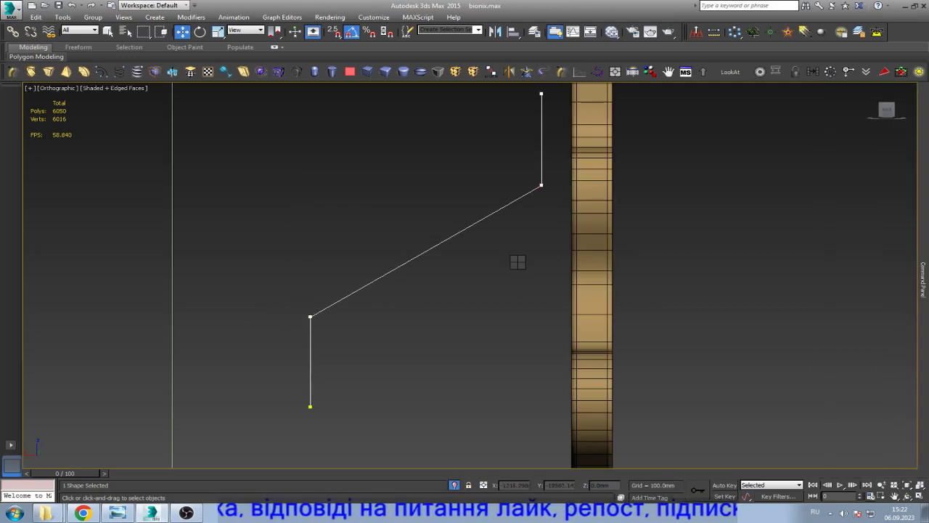
- Refine the diagonal segment with a new vertex and pull it down and right
click(430, 248)
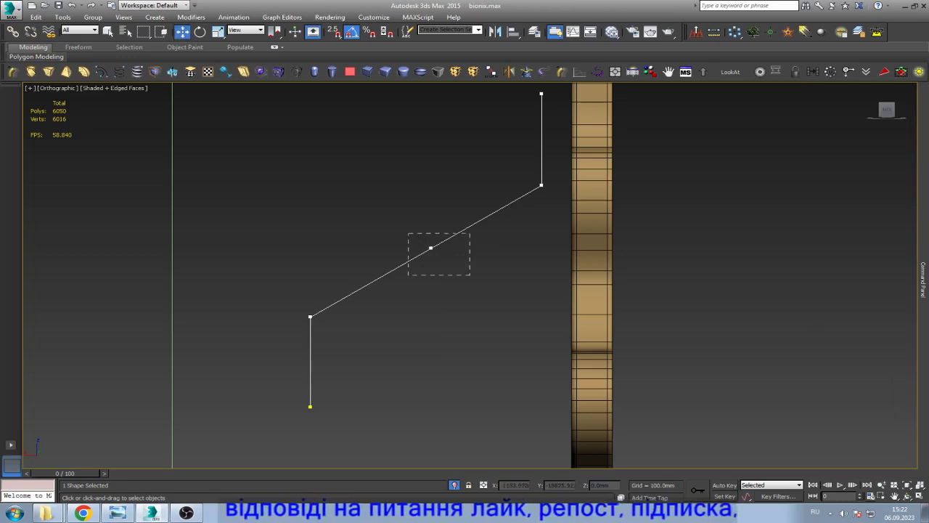
drag(408, 233, 470, 274)
mouse_move(430, 247)
mouse_down()
mouse_move(430, 270)
mouse_move(450, 270)
mouse_up()
drag(524, 335, 280, 215)
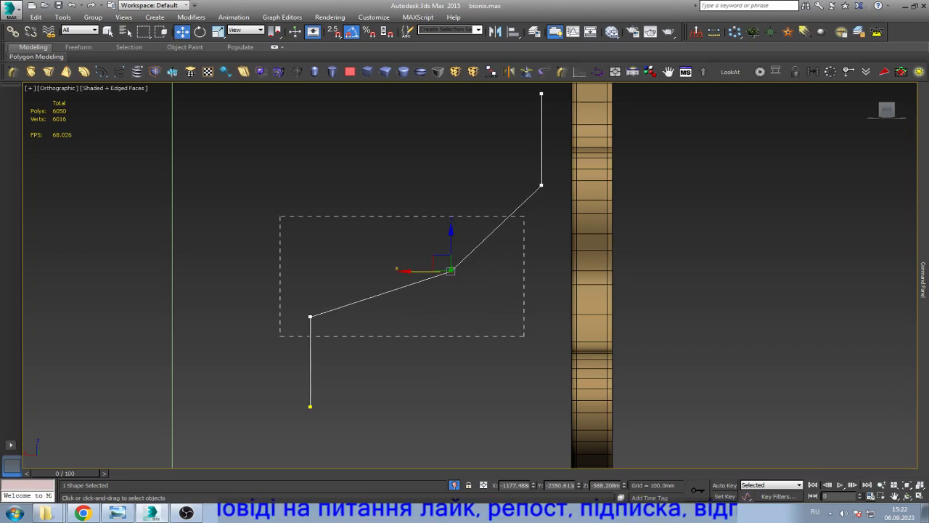
- Fillet the profile's three corners and return to the Edit Poly level of the lathed hub
click(310, 316)
click(842, 390)
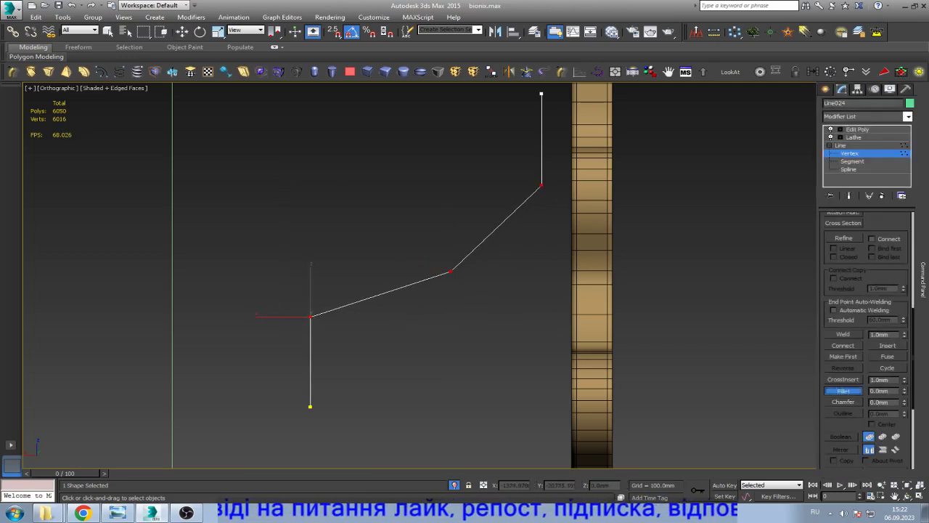
drag(310, 315, 310, 302)
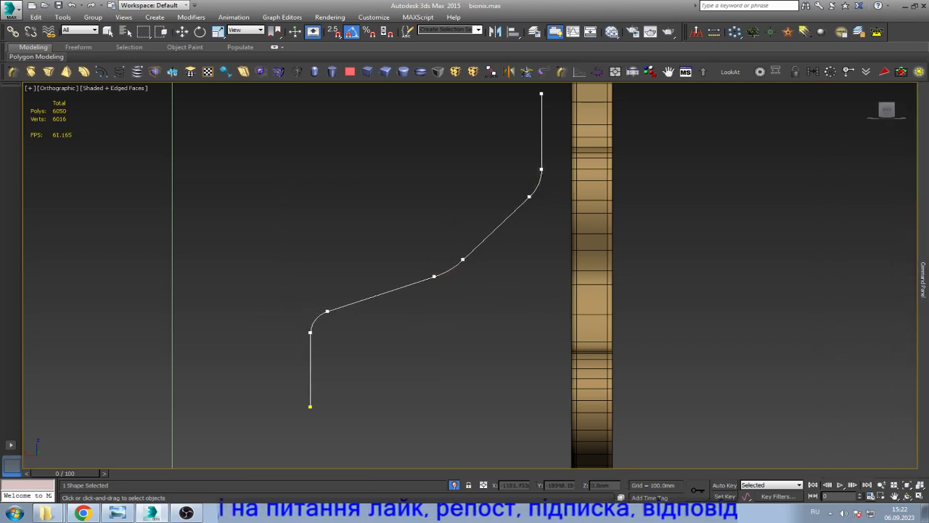
key(w)
click(840, 145)
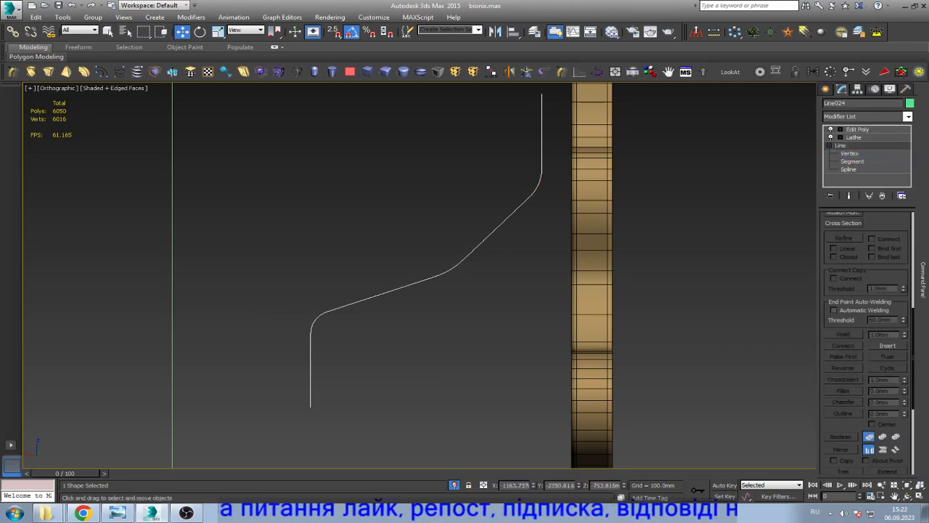
click(853, 138)
click(857, 129)
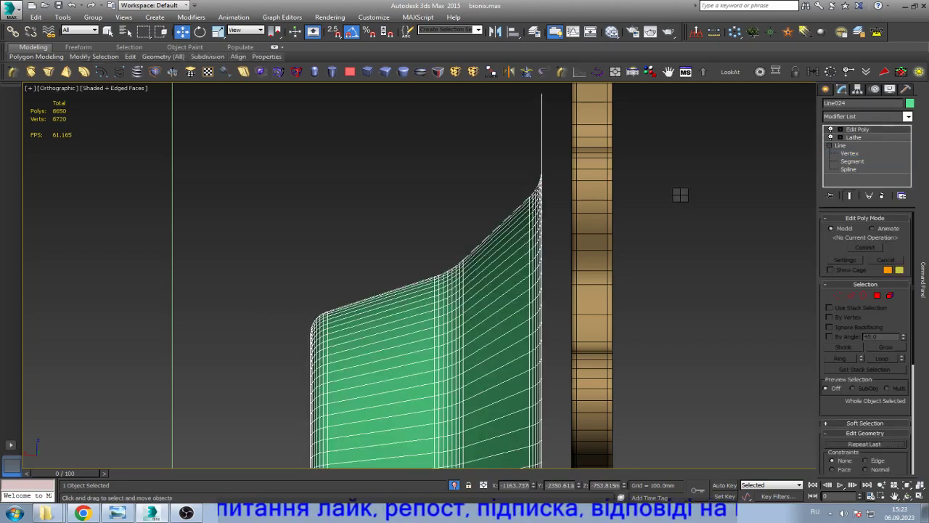
- Orbit around the gear's bore and drop to the hub's Line profile level
click(906, 496)
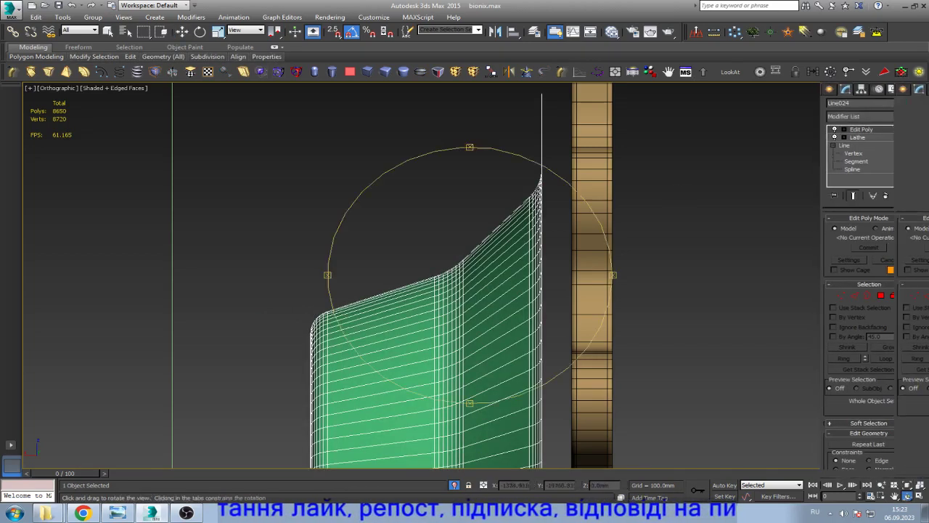
drag(464, 290, 465, 435)
drag(465, 290, 537, 275)
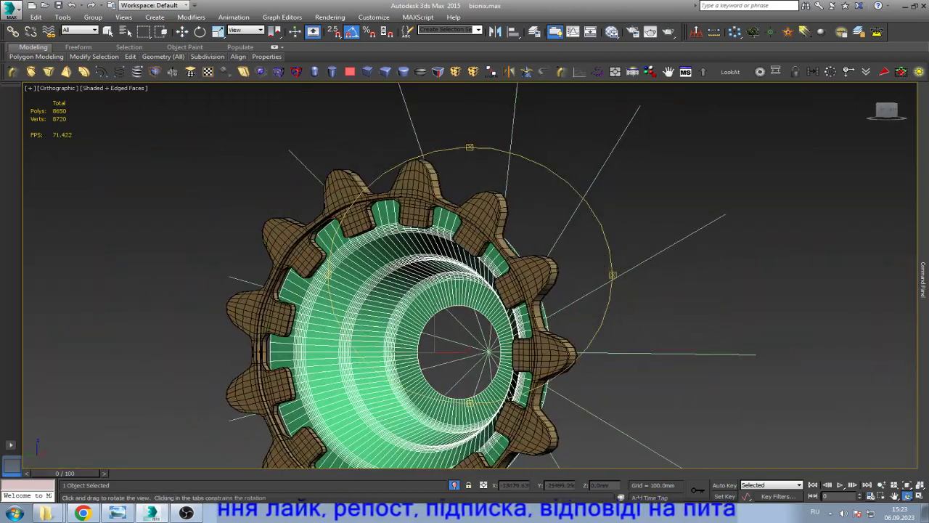
mouse_move(468, 276)
mouse_down()
mouse_move(537, 280)
mouse_move(465, 287)
mouse_move(493, 287)
mouse_up()
key(w)
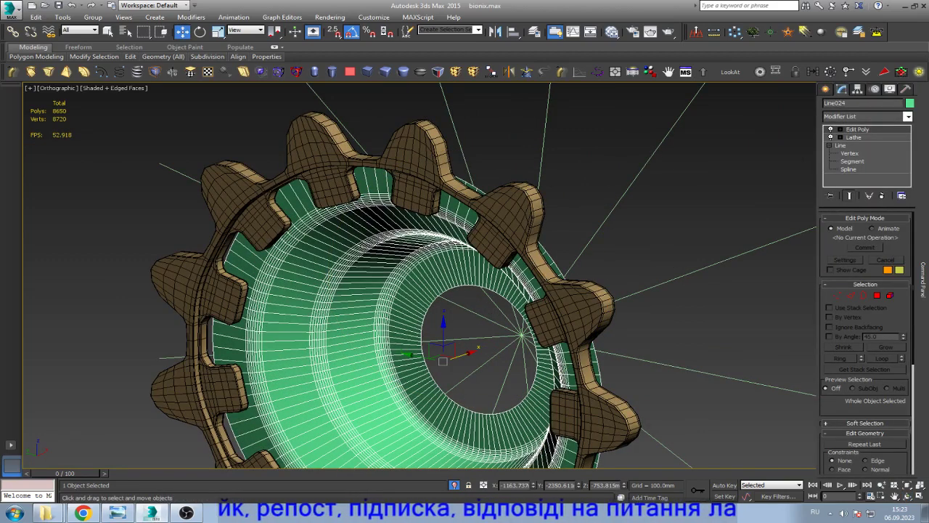
key(ctrl+z)
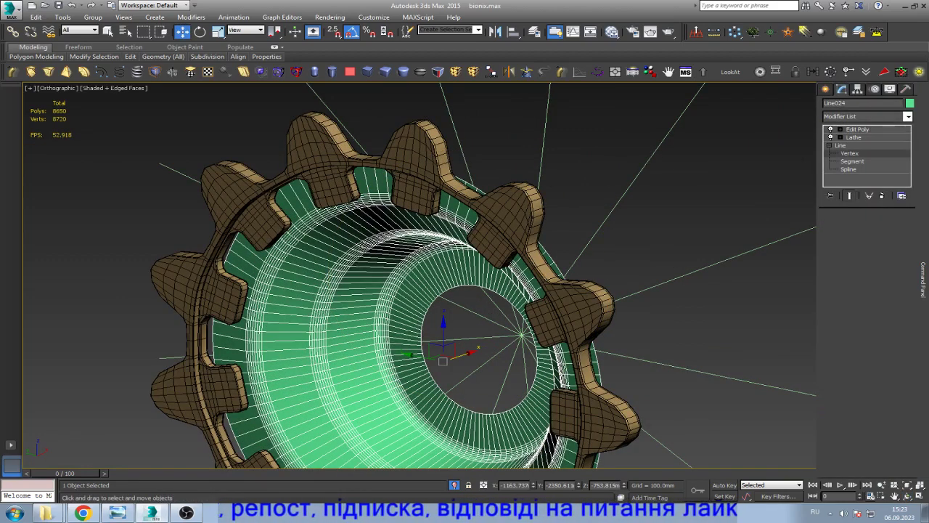
key(ctrl+z)
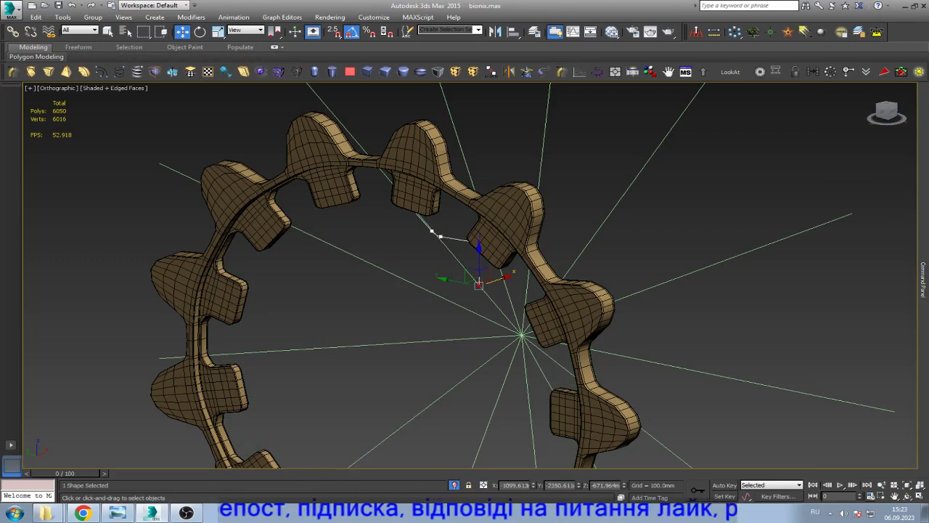
- View the profile in Left view, then restore the full lathed hub shell
key(l)
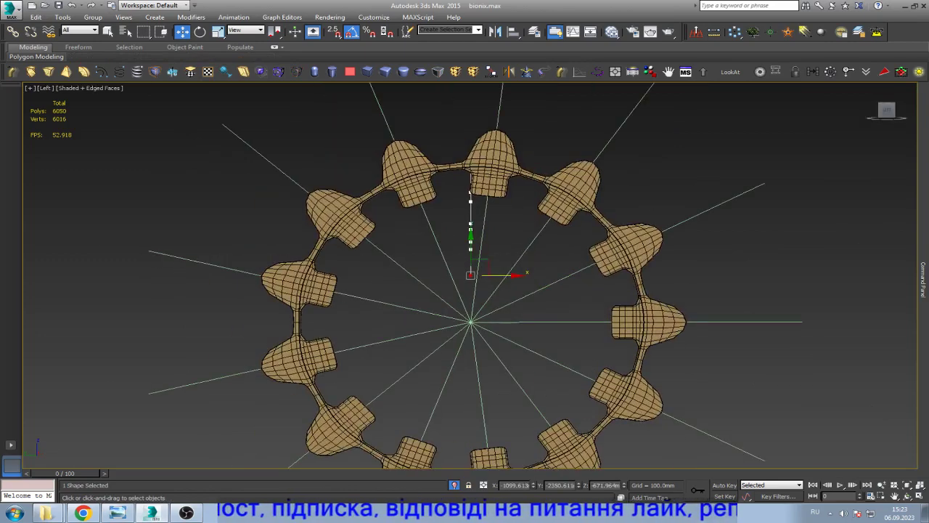
scroll(462, 303, up, 4)
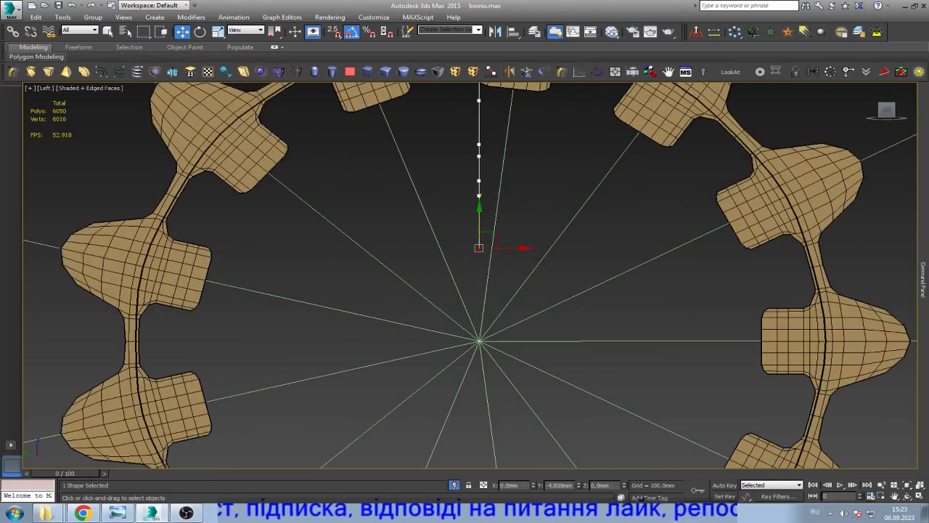
click(922, 279)
click(854, 137)
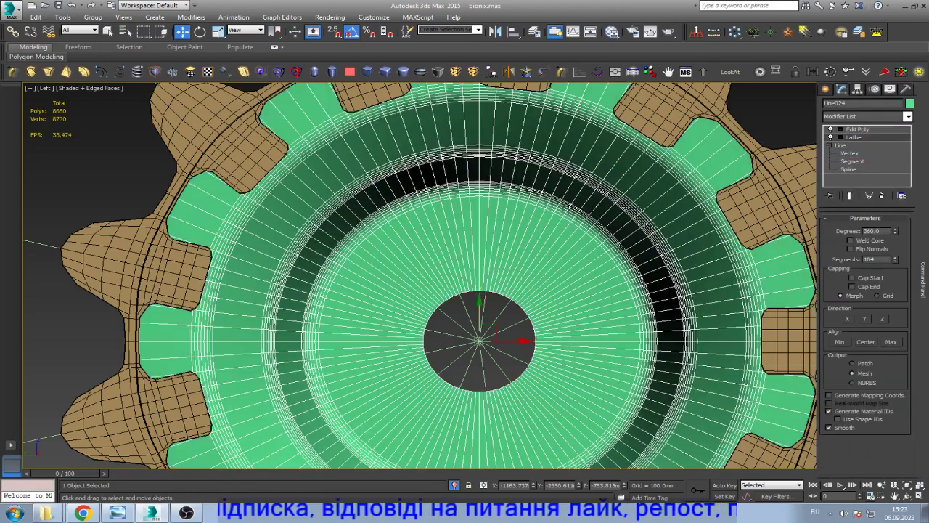
click(857, 129)
key(z)
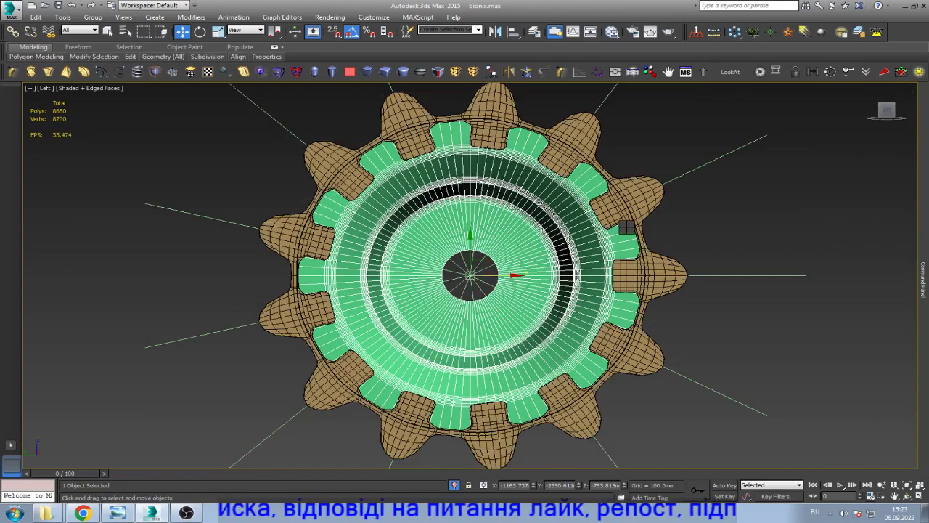
- Scale the centre polygons larger to widen the bore, then bring up the reference photo
scroll(491, 274, up, 3)
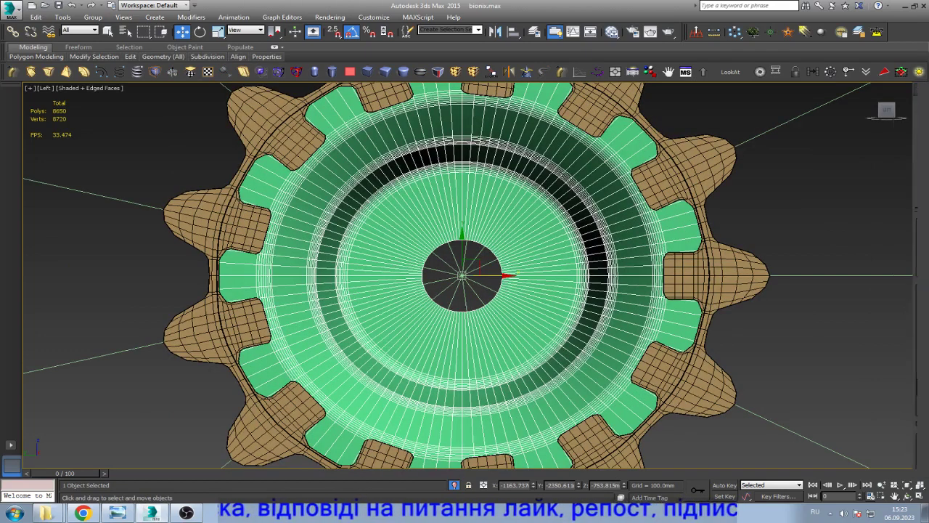
click(922, 280)
click(839, 129)
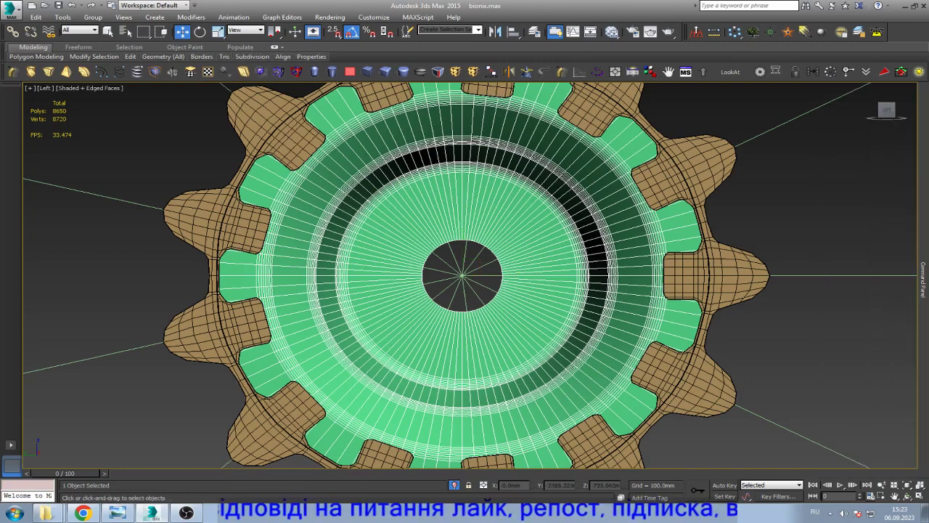
key(r)
mouse_move(470, 268)
mouse_down()
mouse_move(470, 232)
mouse_move(498, 214)
mouse_up()
key(w)
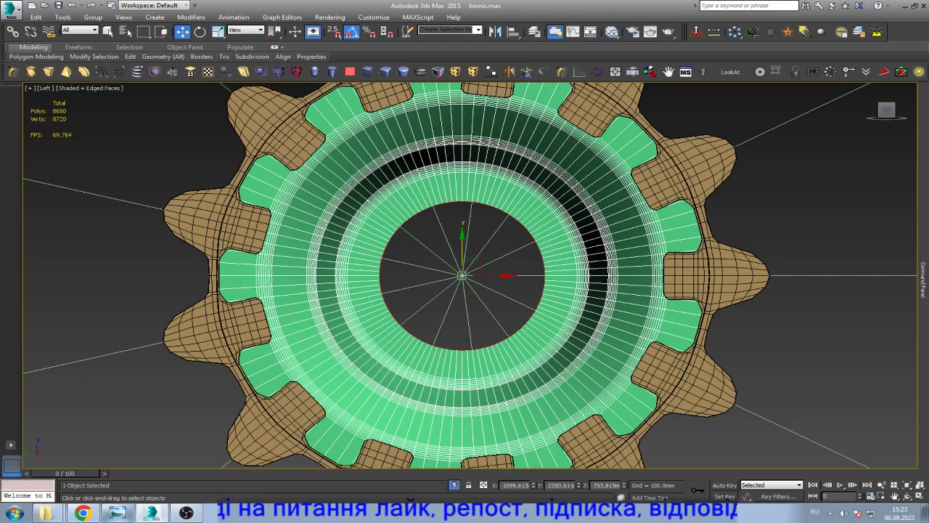
key(alt+Tab)
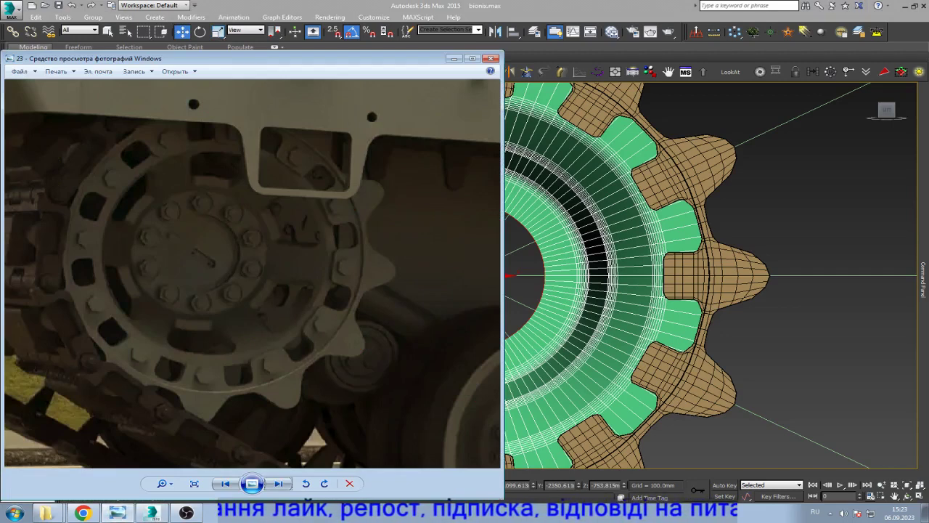
- Minimise the Windows Photo Viewer sprocket photo to return to the 3ds Max gear
click(117, 513)
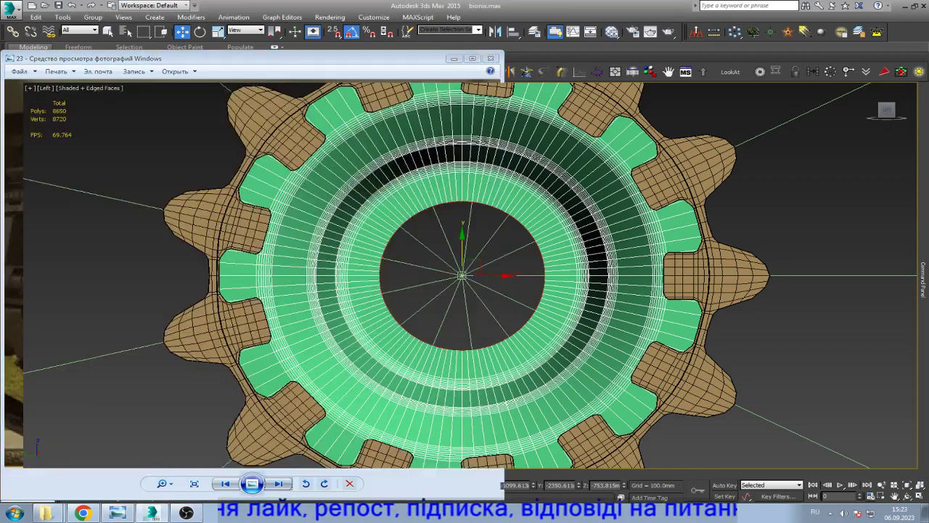
scroll(502, 327, down, 3)
scroll(502, 326, up, 5)
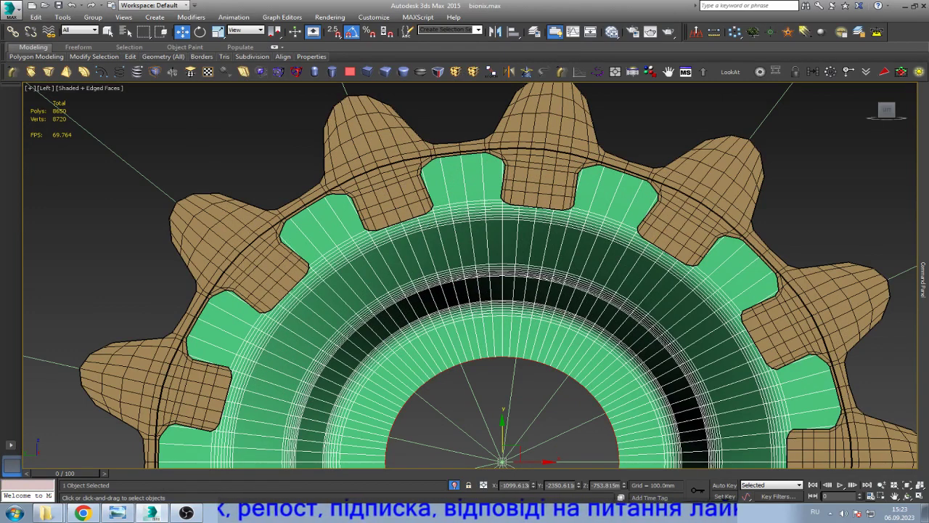
- Select a run of polygon columns along the hub ring in Polygon mode
key(4)
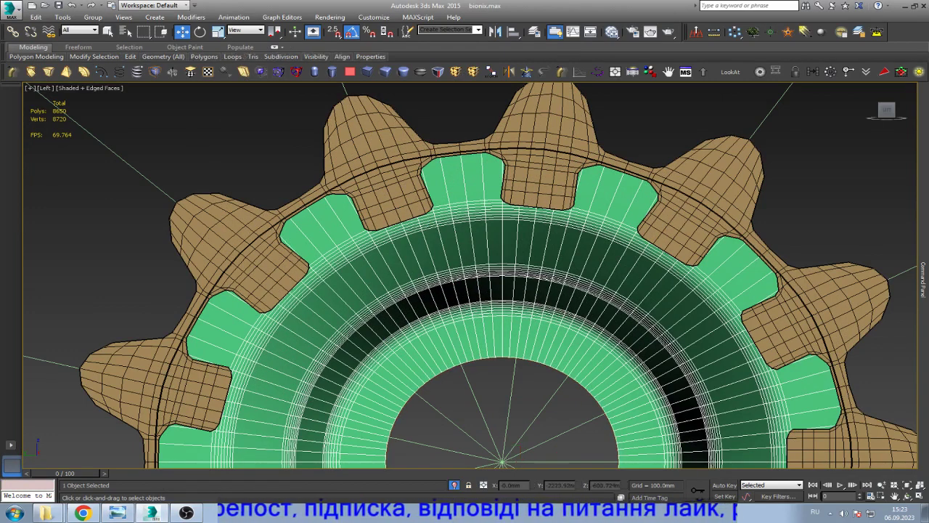
click(340, 267)
ctrl+click(366, 294)
ctrl+click(384, 270)
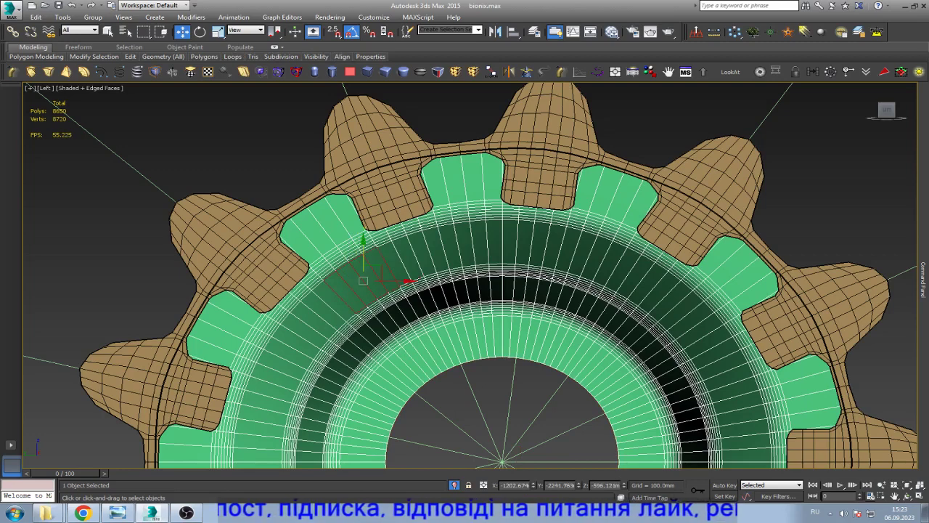
ctrl+click(400, 262)
ctrl+click(410, 258)
ctrl+click(424, 254)
ctrl+click(436, 250)
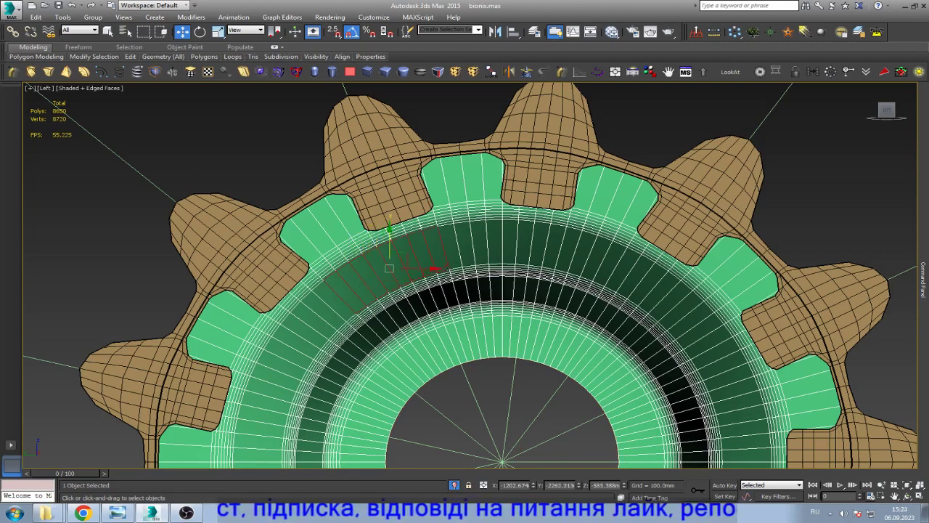
ctrl+click(450, 247)
ctrl+click(465, 244)
ctrl+click(479, 242)
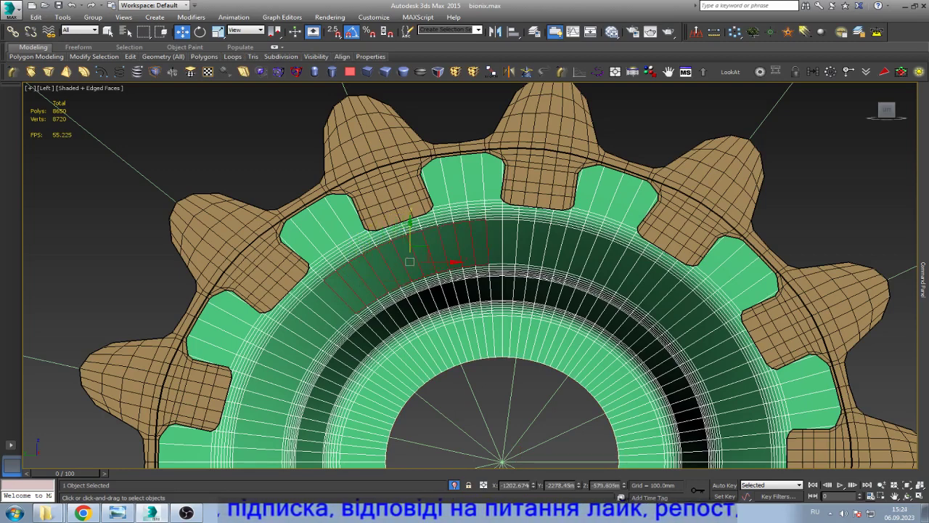
ctrl+click(495, 239)
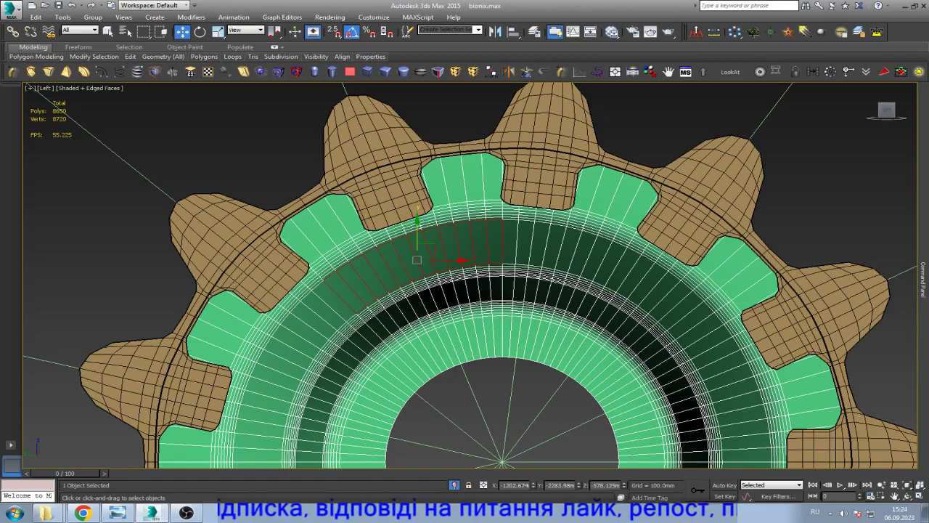
- Add the matching inner-ring strip and delete both strips to open the window
alt+middle_drag(464, 385, 418, 347)
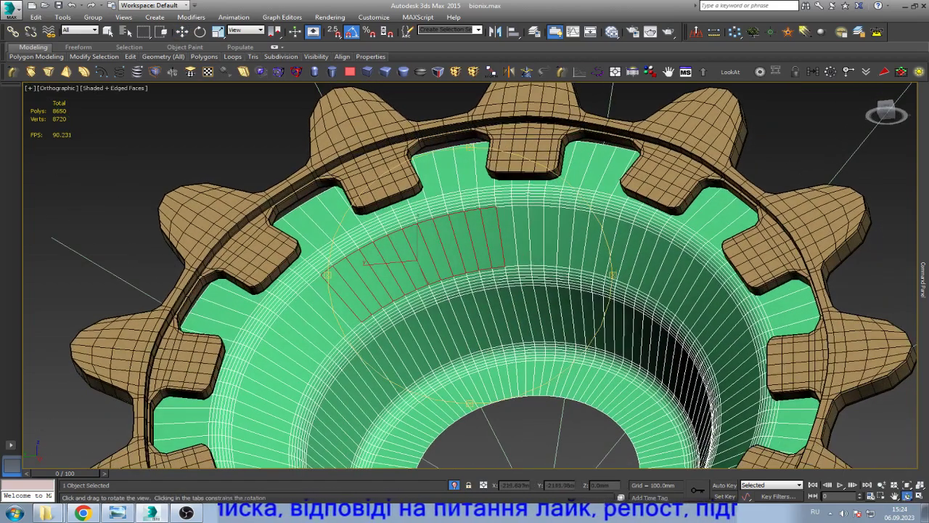
scroll(443, 312, up, 3)
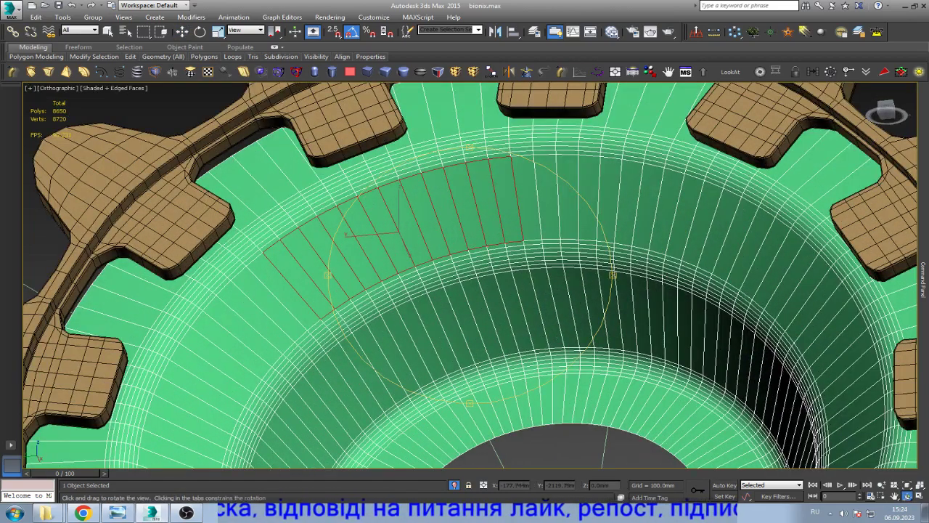
key(w)
scroll(362, 319, up, 2)
mouse_move(408, 183)
shift+mouse_down()
mouse_move(412, 353)
mouse_move(480, 331)
shift+mouse_up()
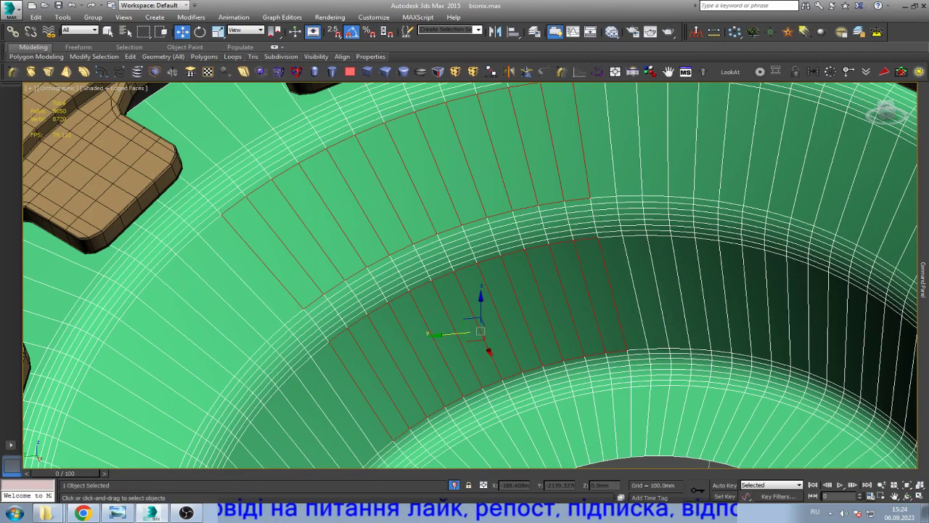
scroll(548, 305, down, 3)
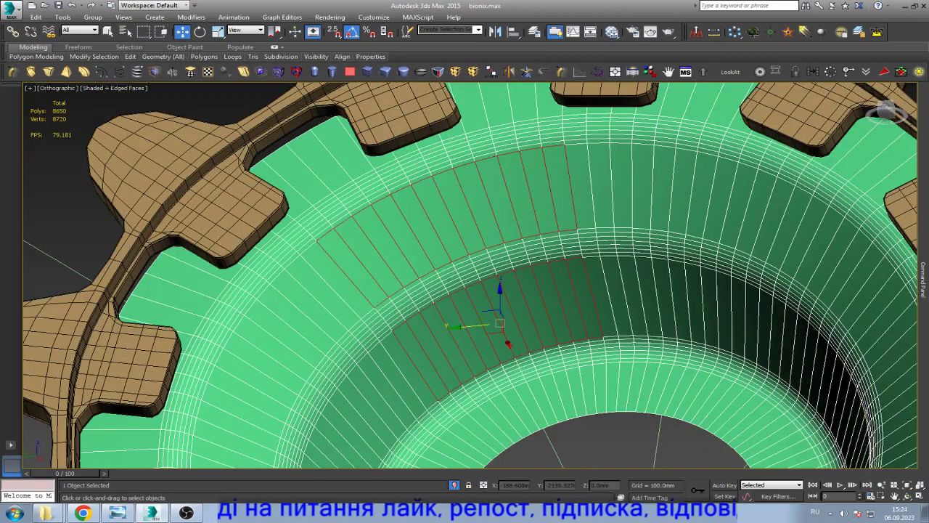
key(Delete)
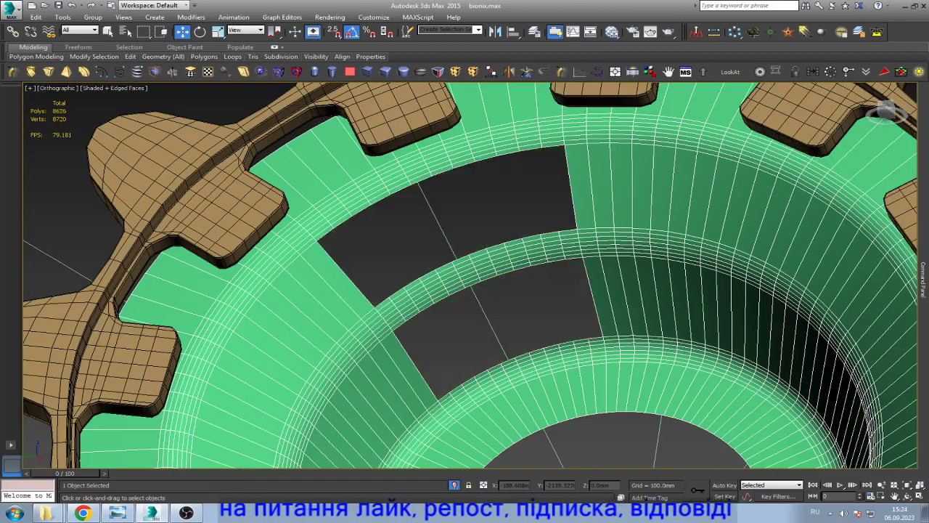
- Delete the strip-end faces and the leftover ring element, then frame the gear
scroll(552, 315, up, 5)
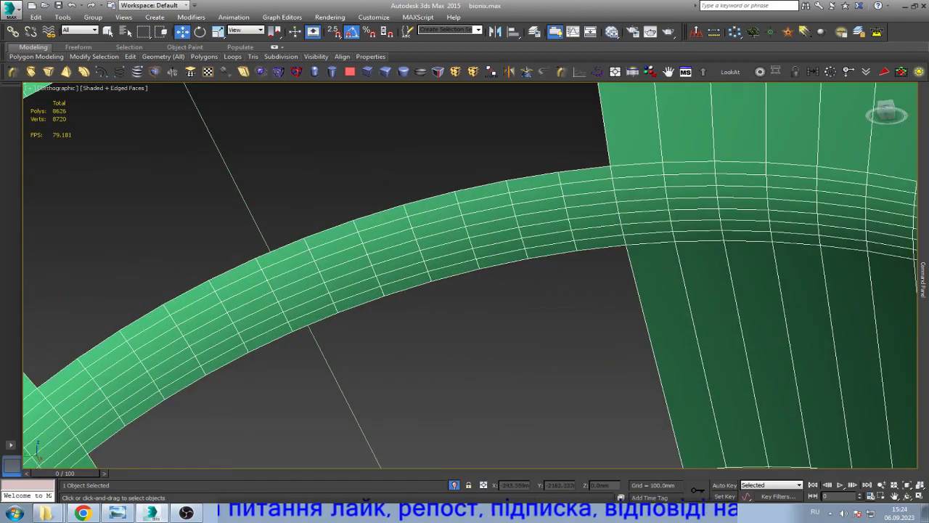
scroll(552, 315, down, 2)
scroll(551, 316, up, 3)
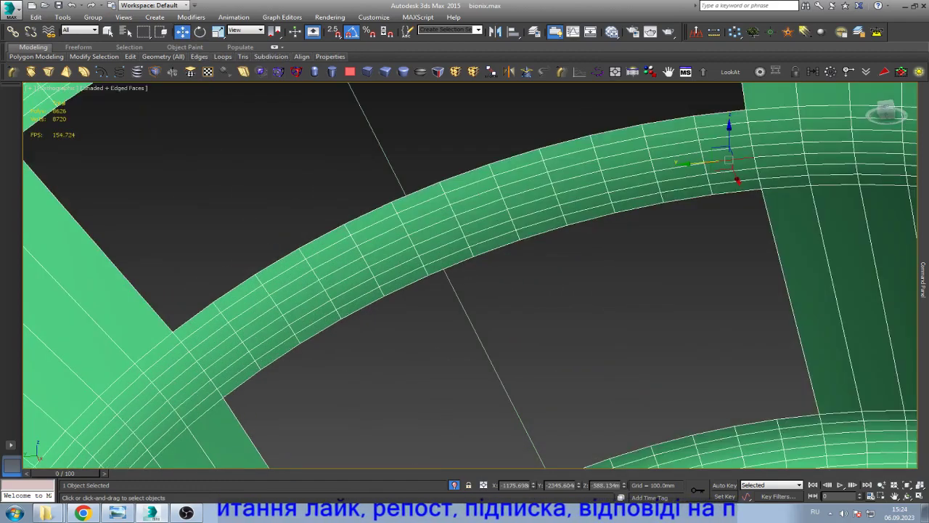
click(230, 366)
key(Delete)
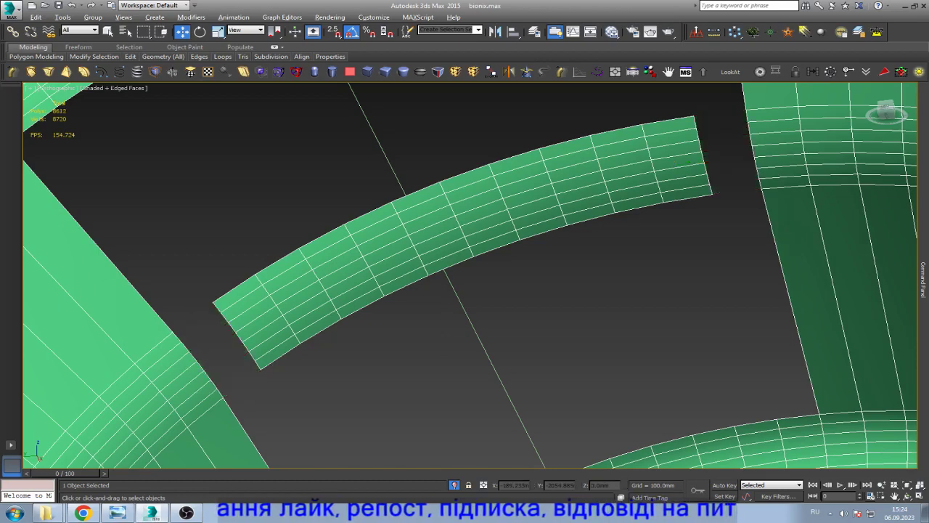
key(5)
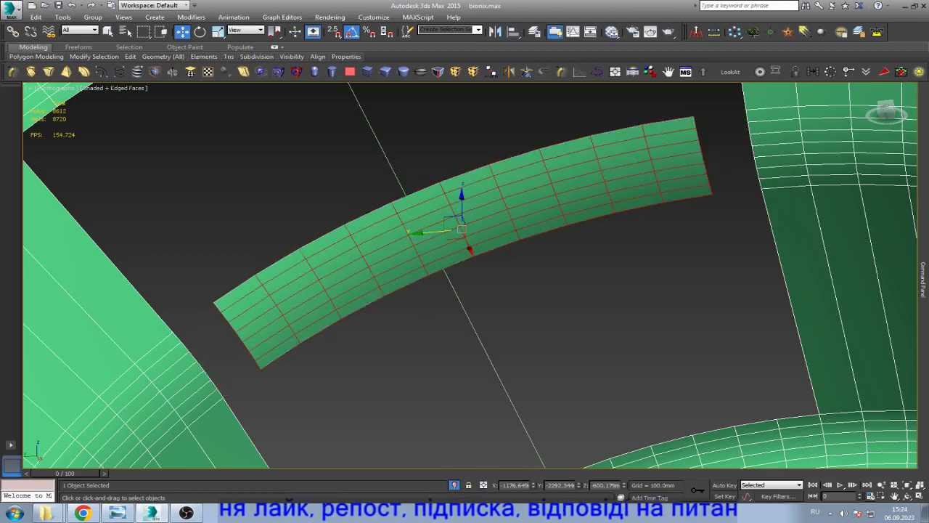
key(Delete)
key(z)
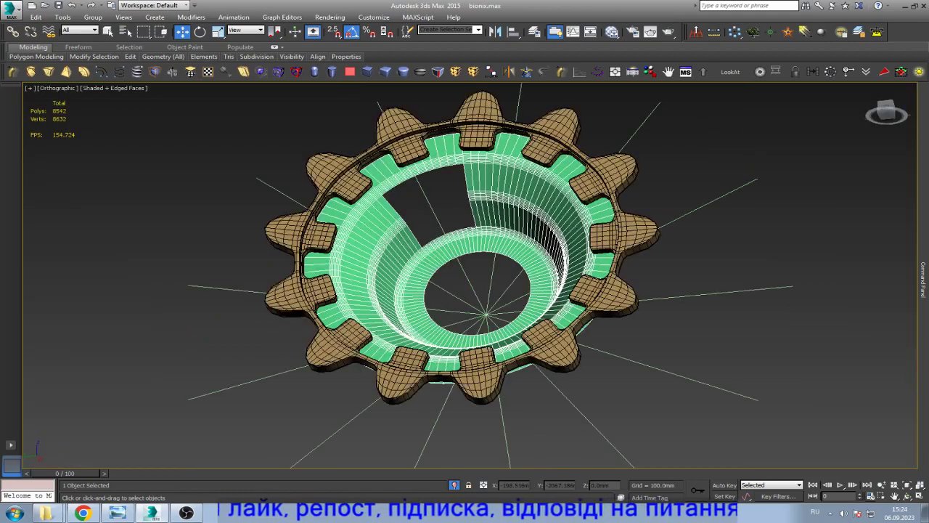
key(6)
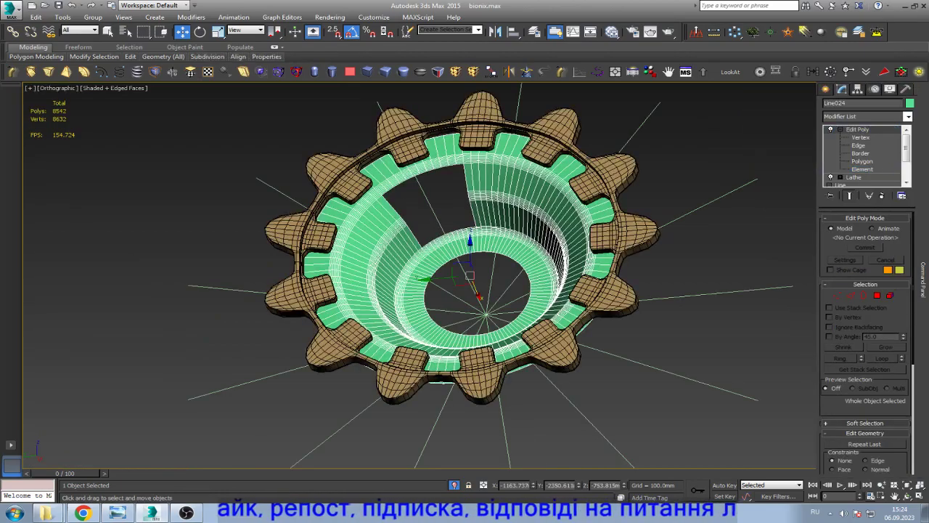
click(907, 496)
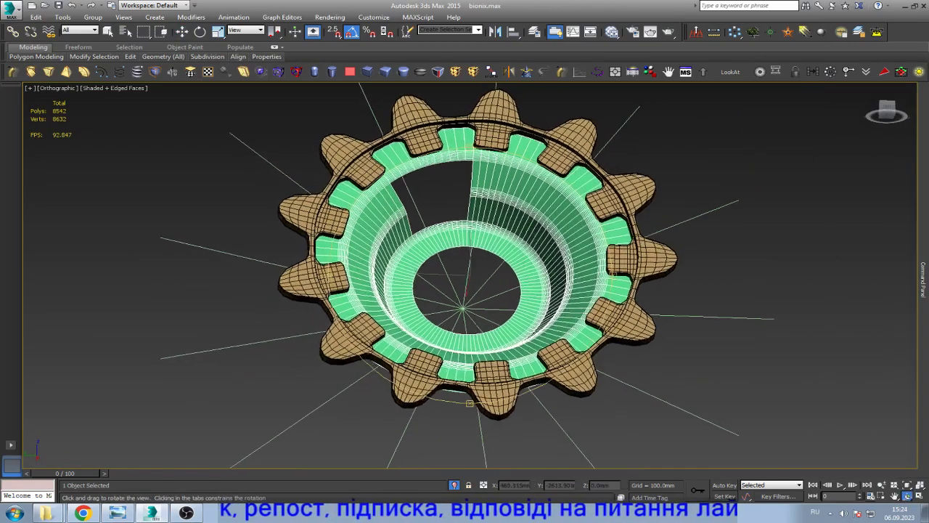
drag(464, 217, 465, 268)
click(117, 513)
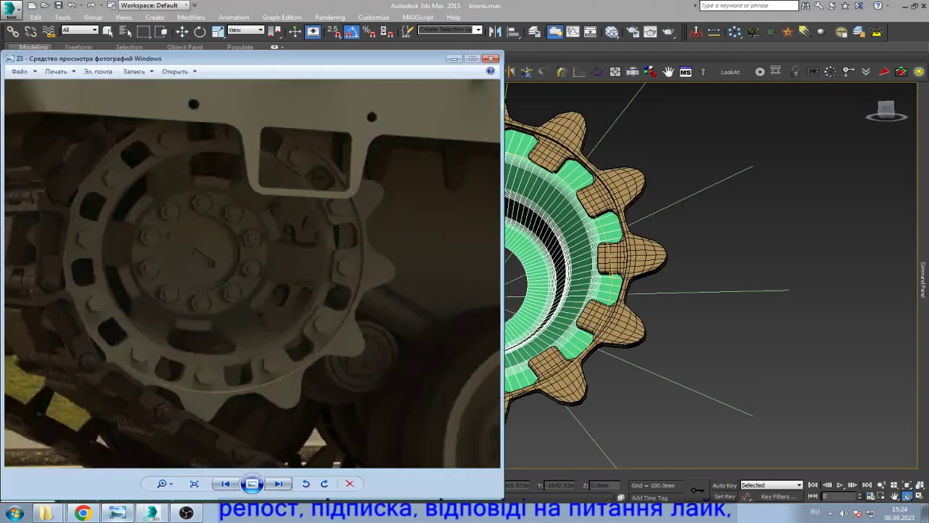
click(117, 512)
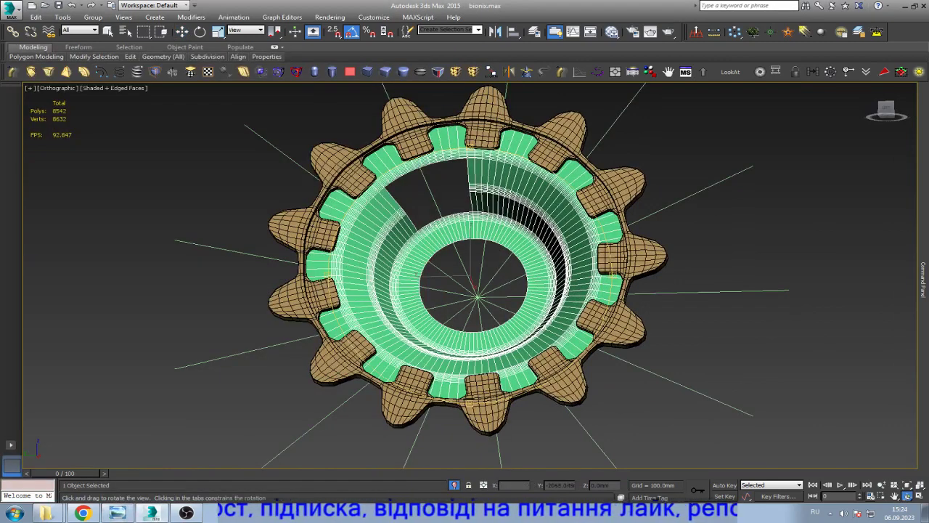
key(w)
scroll(440, 156, up, 2)
scroll(432, 149, up, 2)
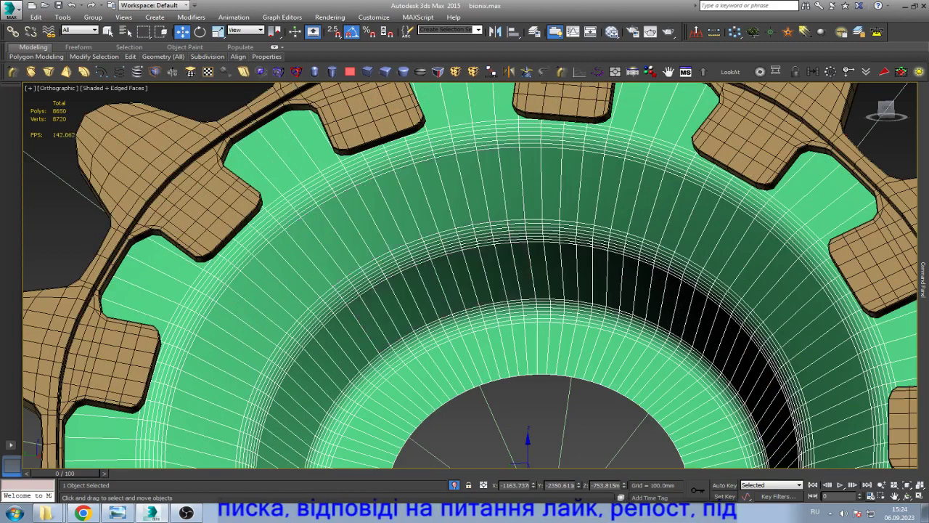
- Trim the polygon selection at both arc ends and delete it to open the window
key(4)
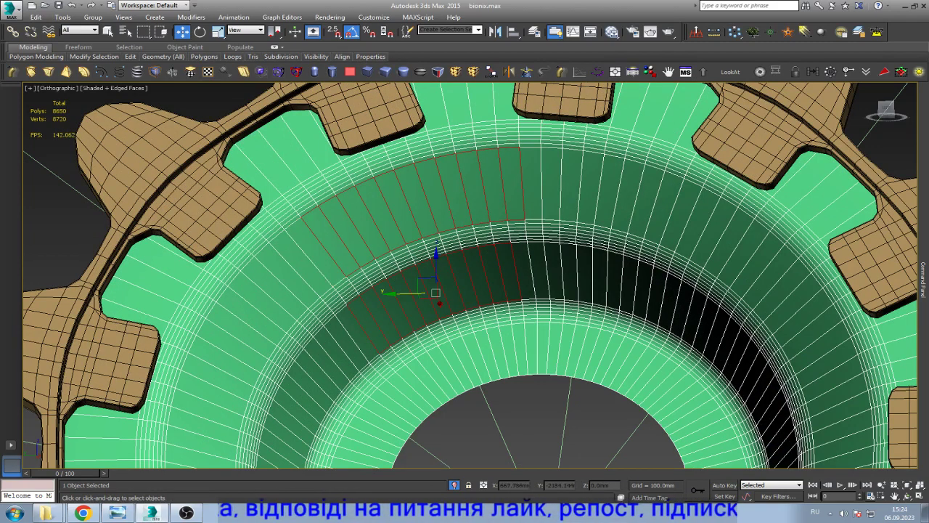
alt+click(512, 185)
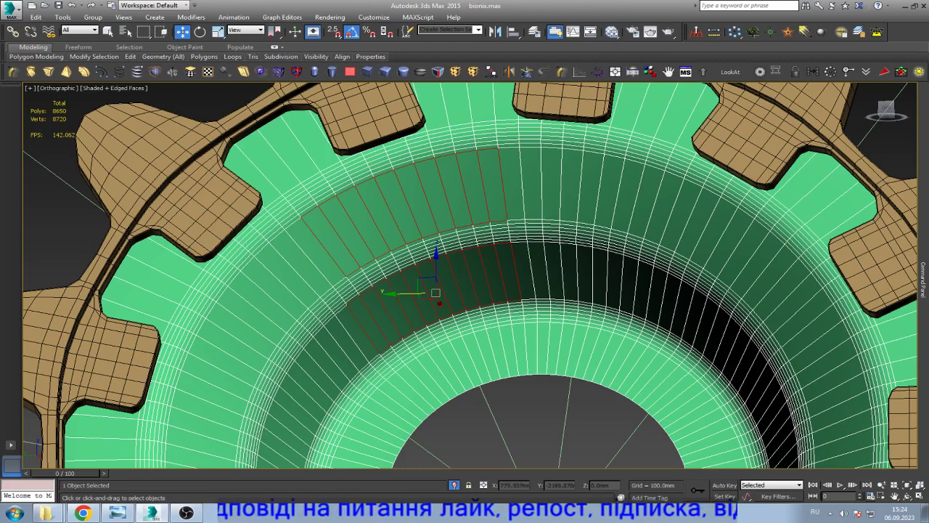
alt+click(366, 323)
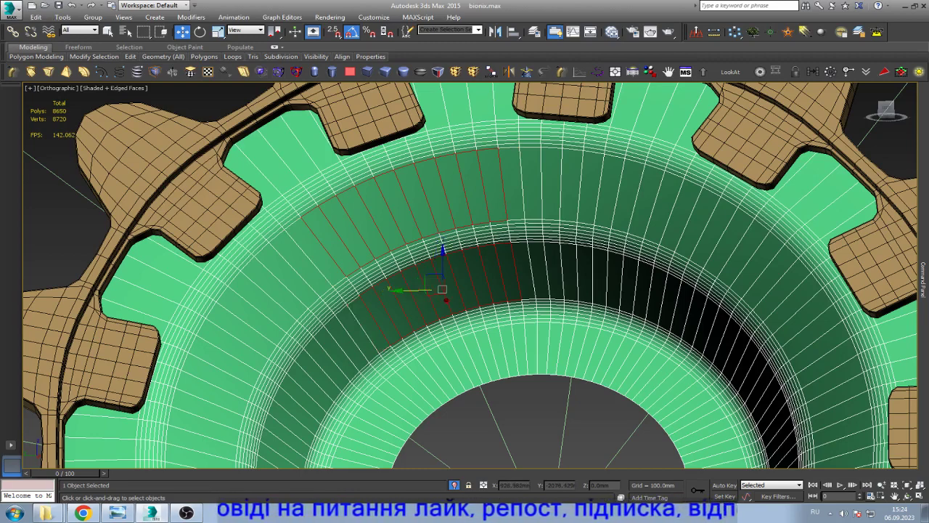
key(Delete)
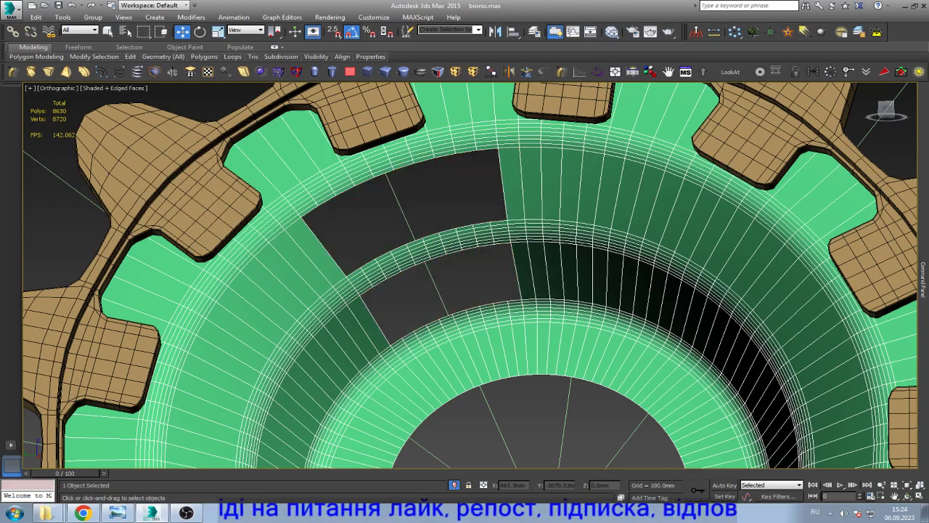
scroll(370, 287, up, 5)
- Delete the faces edging the new hole and the upper arc's end segment
key(2)
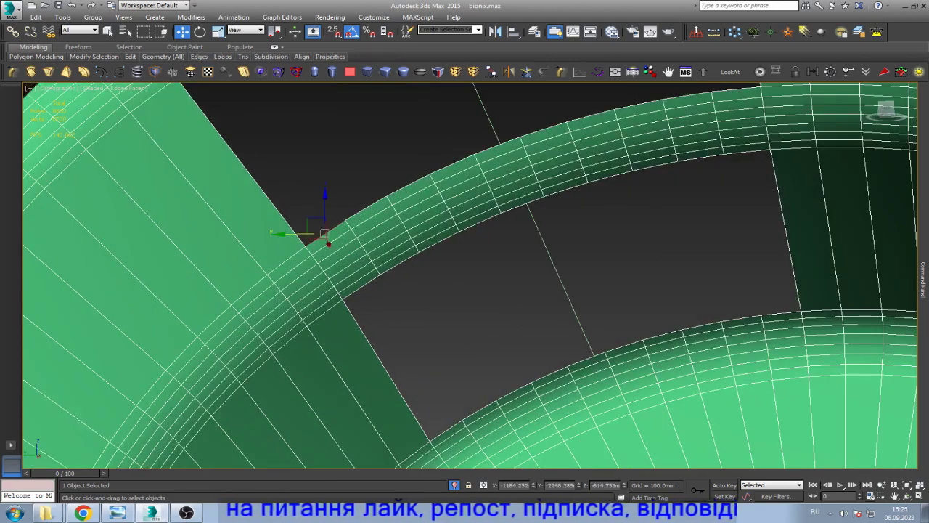
click(341, 251)
key(Delete)
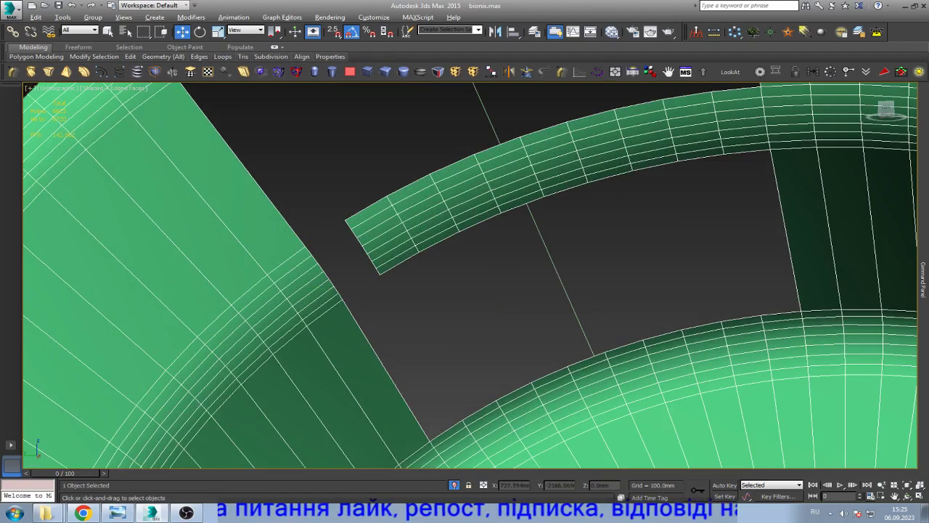
click(739, 110)
key(Delete)
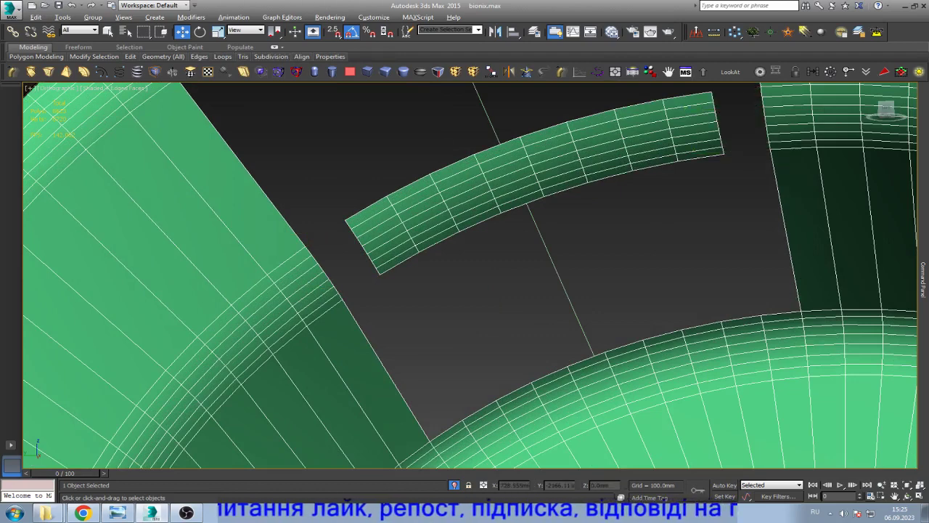
- Delete the leftover curved band element, frame the gear and select the green hub ring
key(5)
click(535, 174)
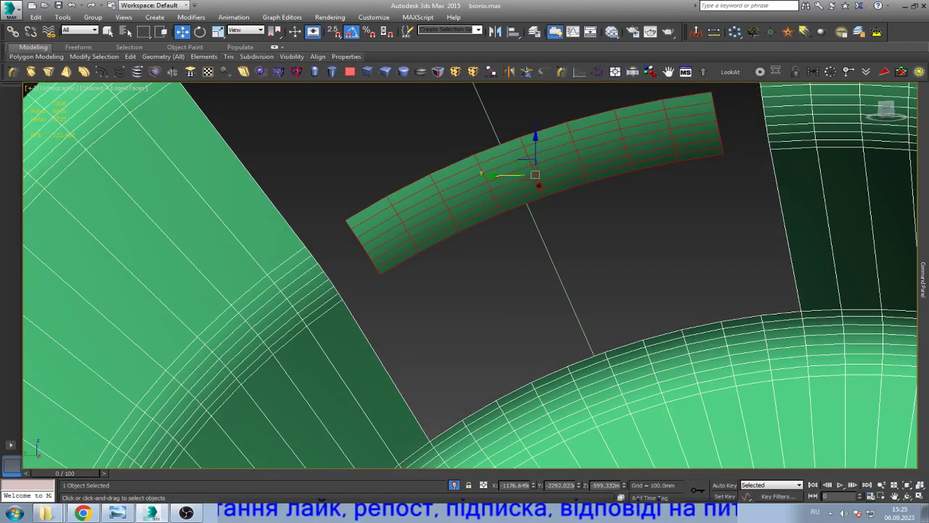
key(Delete)
key(z)
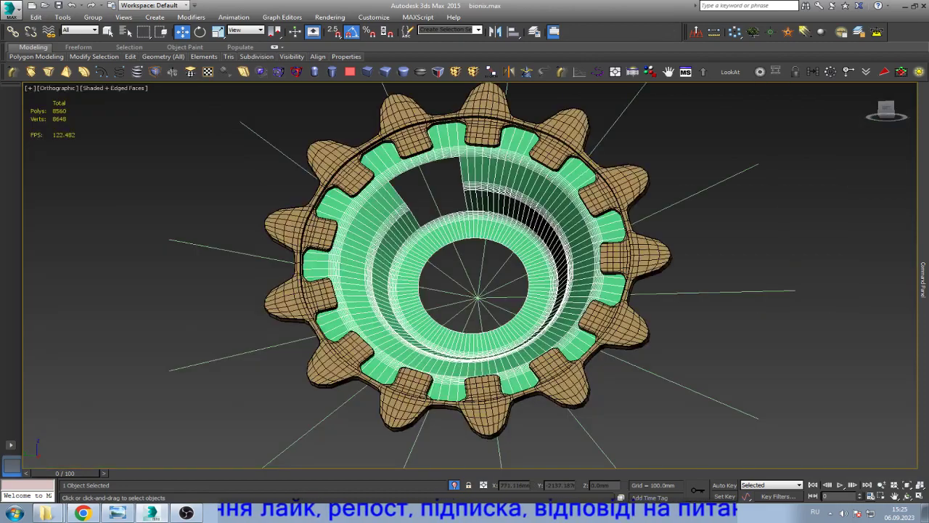
scroll(499, 154, up, 5)
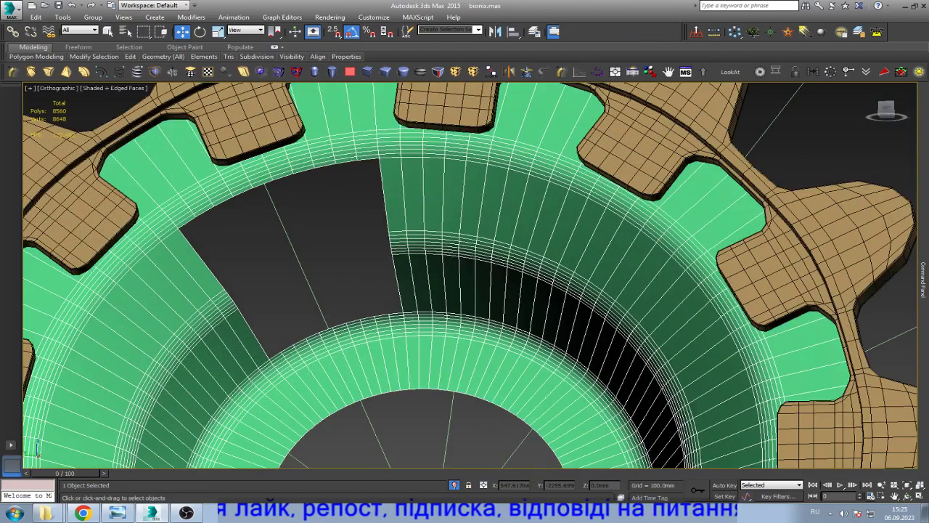
click(436, 348)
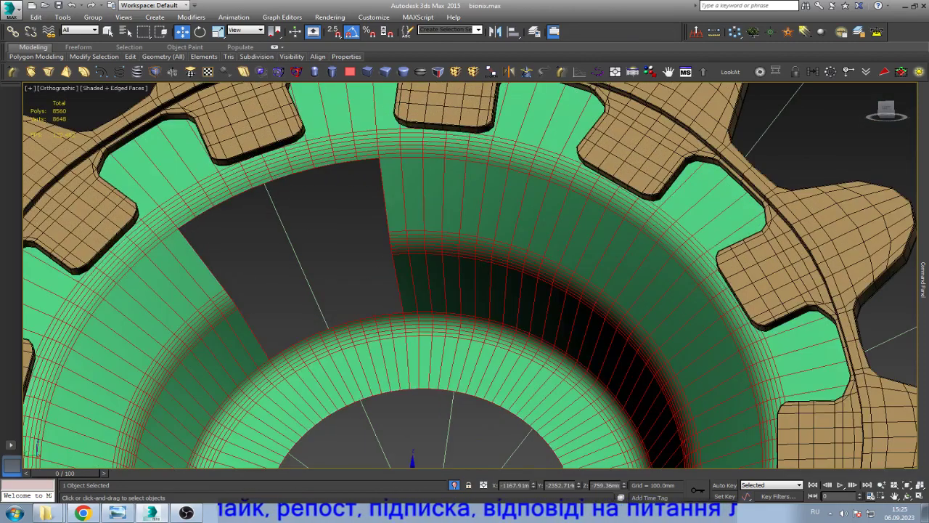
- In Polygon mode, select a row of eleven outer hub polygons beside the spoke
key(4)
click(492, 199)
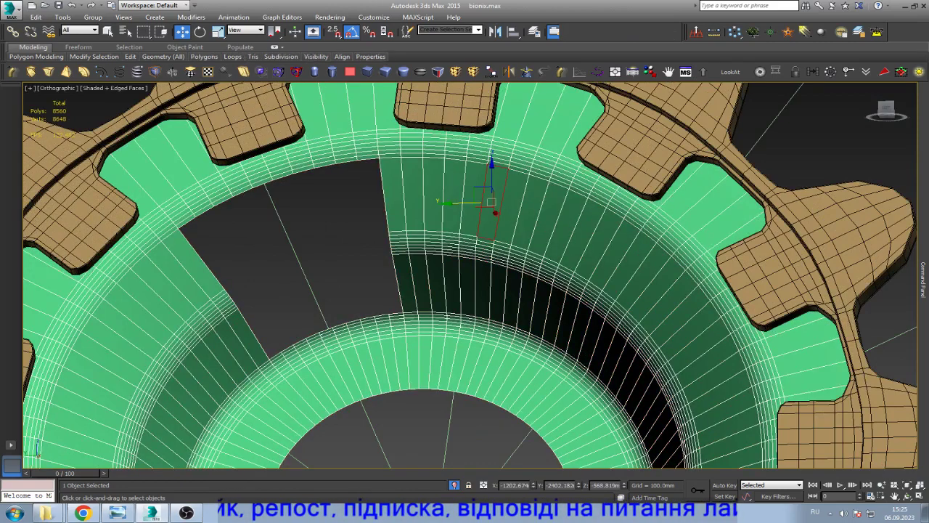
ctrl+click(513, 204)
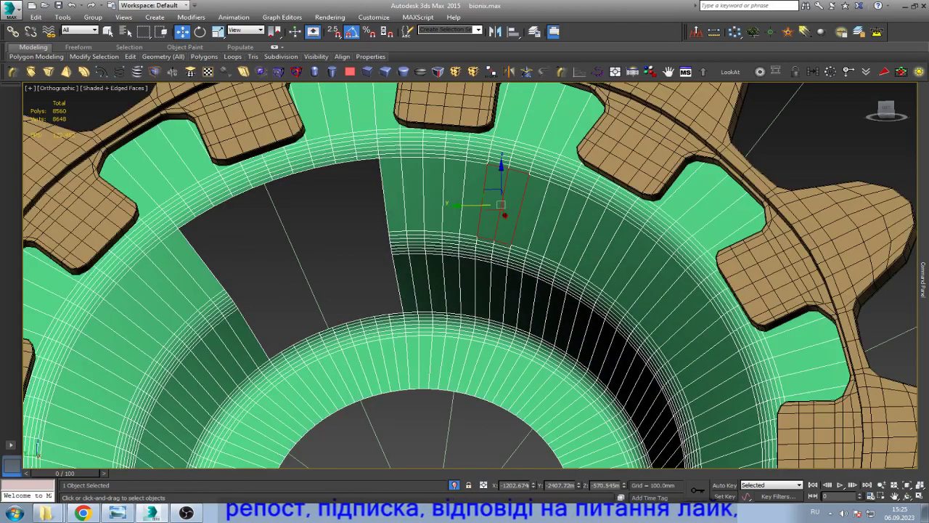
ctrl+click(528, 207)
ctrl+click(546, 212)
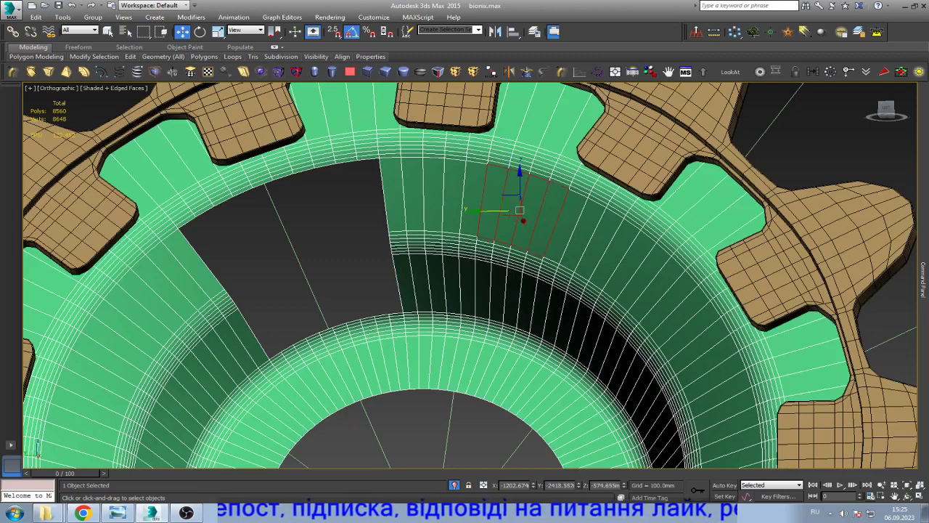
ctrl+click(564, 217)
ctrl+click(584, 229)
ctrl+click(603, 240)
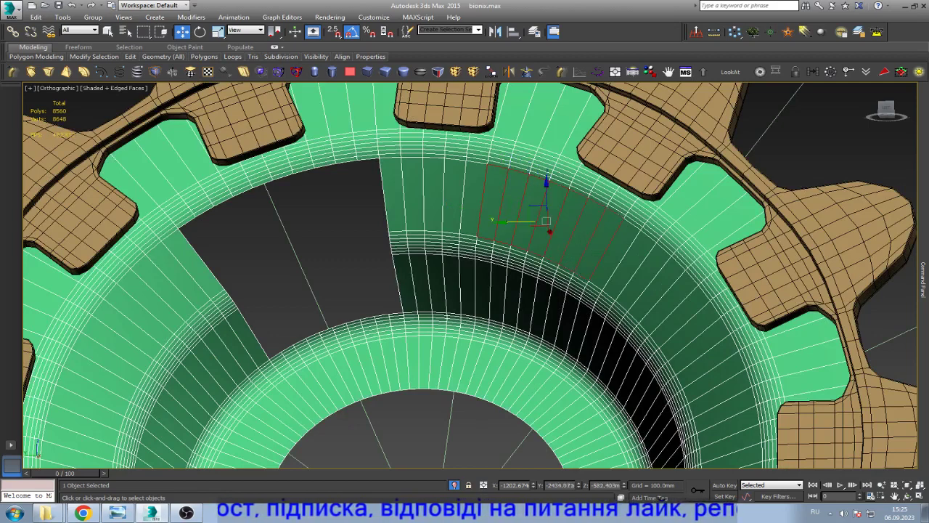
ctrl+click(620, 253)
ctrl+click(636, 266)
ctrl+click(651, 281)
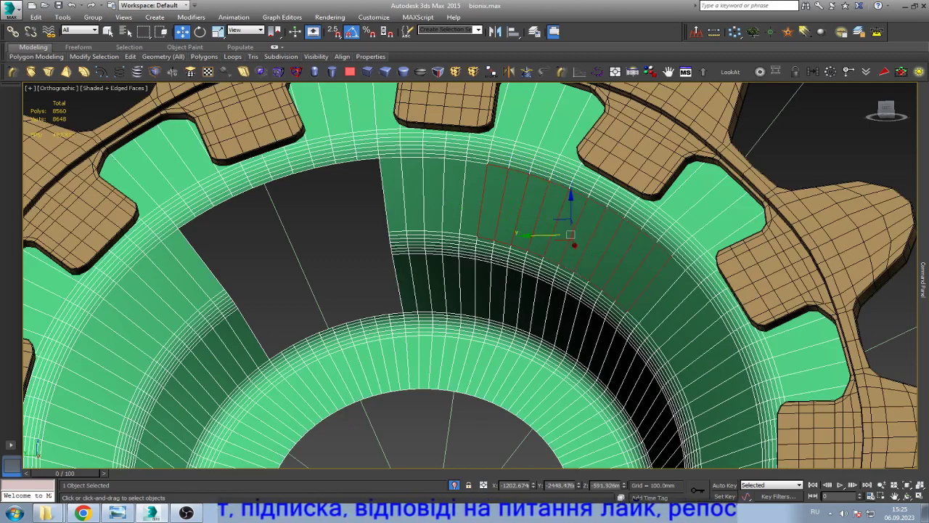
ctrl+click(666, 292)
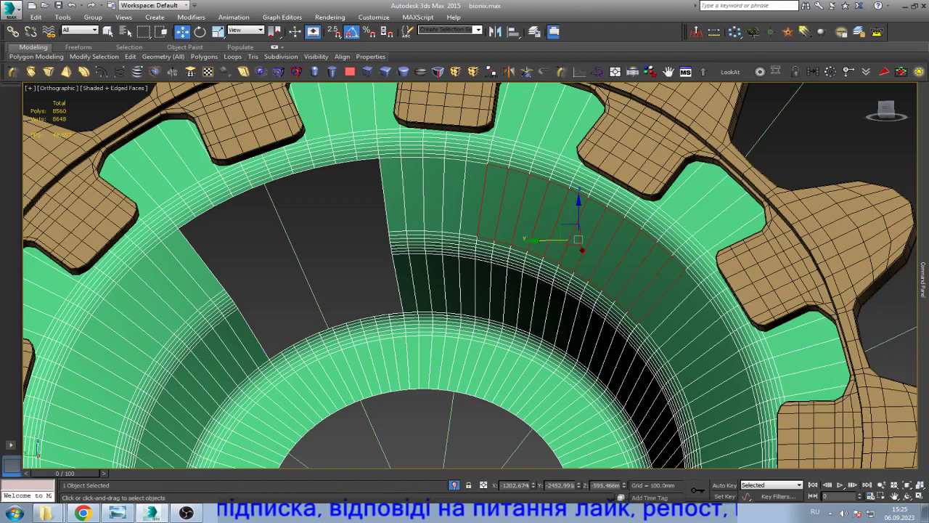
- Orbit to the Left view and zoom in on the selected faces, checking wireframe
alt+middle_drag(578, 240, 523, 247)
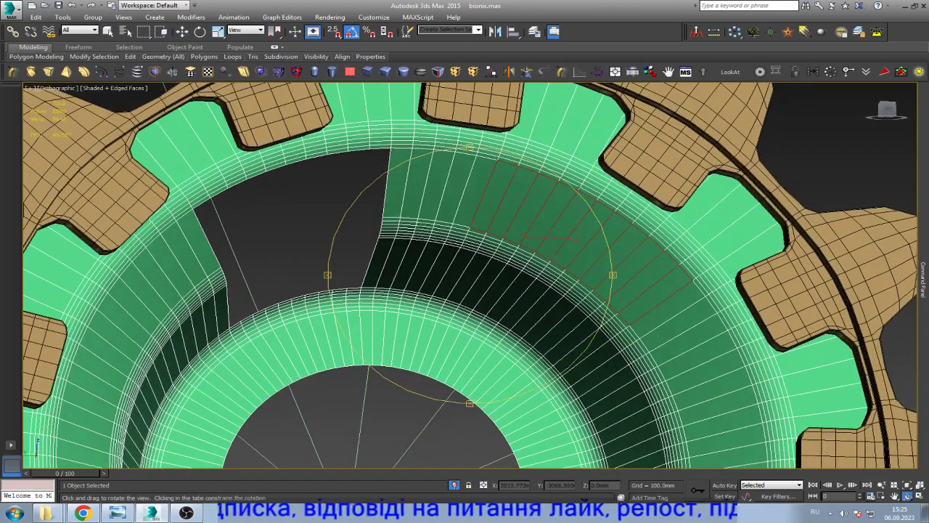
key(l)
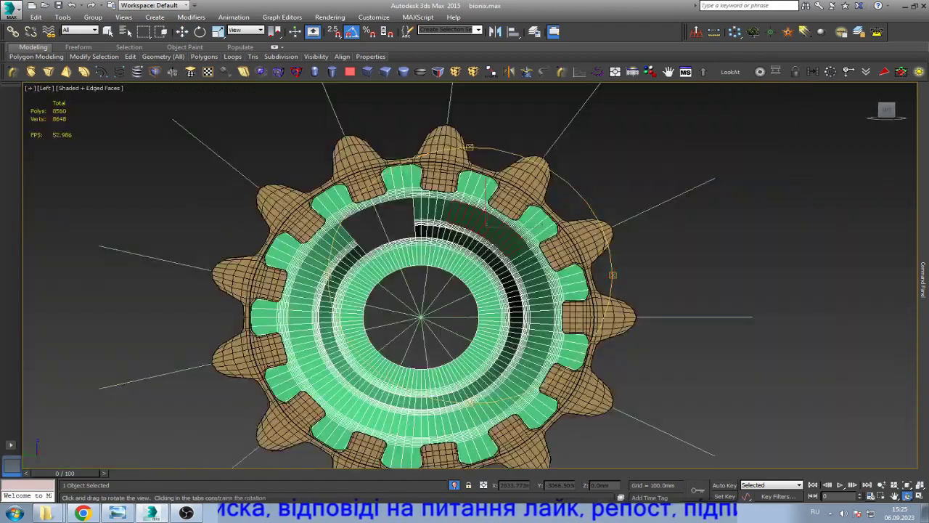
key(z)
scroll(559, 290, down, 2)
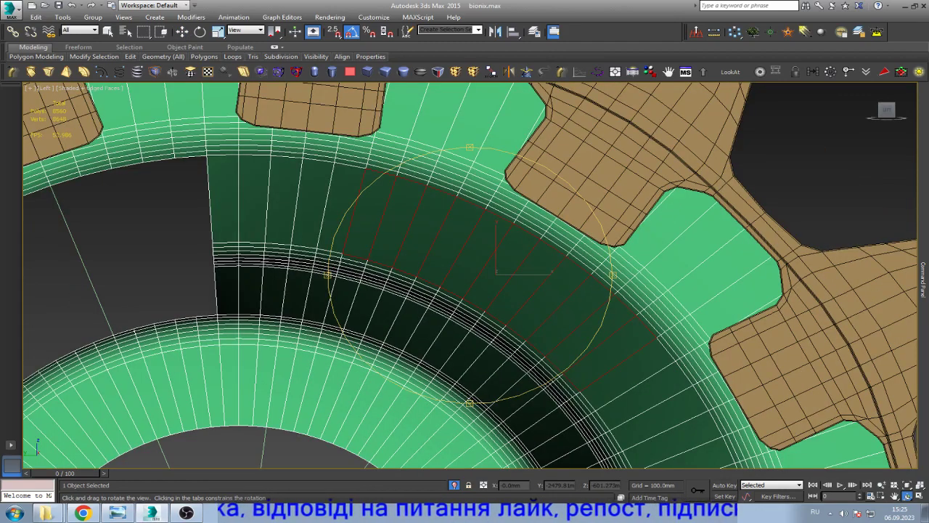
key(w)
key(F3)
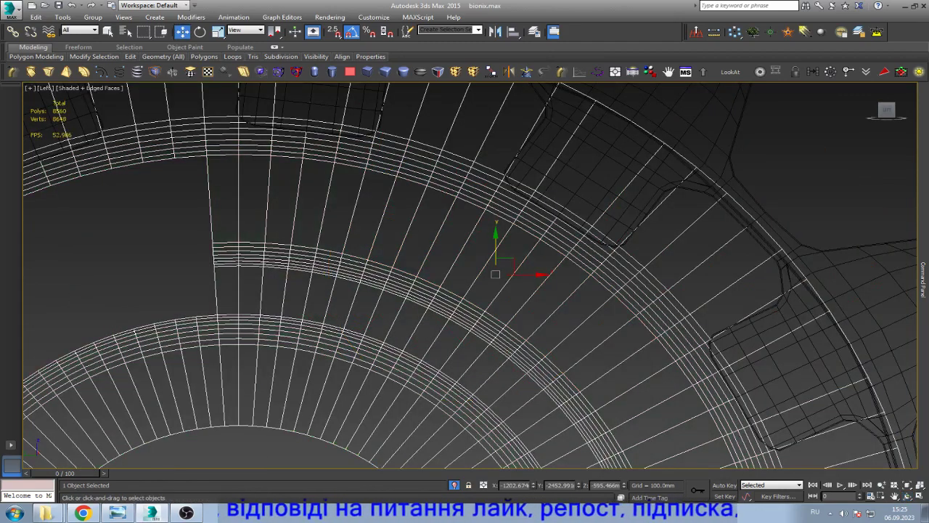
key(F3)
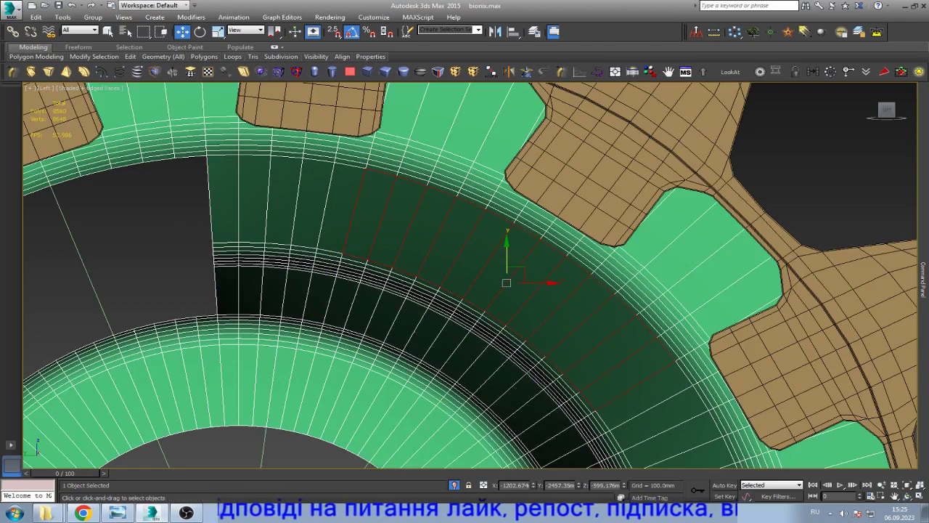
- Select twelve inner ring polygons under the window and delete them
ctrl+click(347, 290)
ctrl+click(372, 309)
ctrl+click(385, 301)
ctrl+click(406, 325)
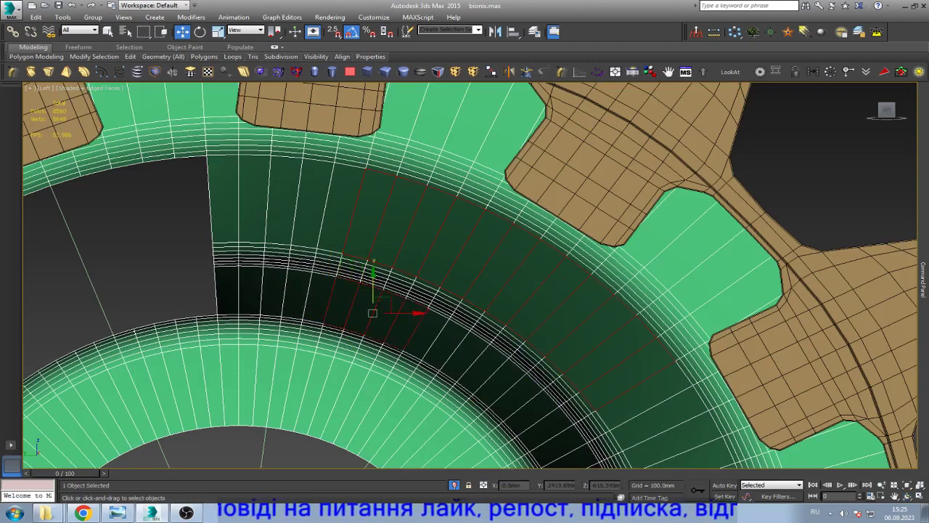
ctrl+click(427, 330)
ctrl+click(446, 343)
ctrl+click(464, 356)
ctrl+click(483, 369)
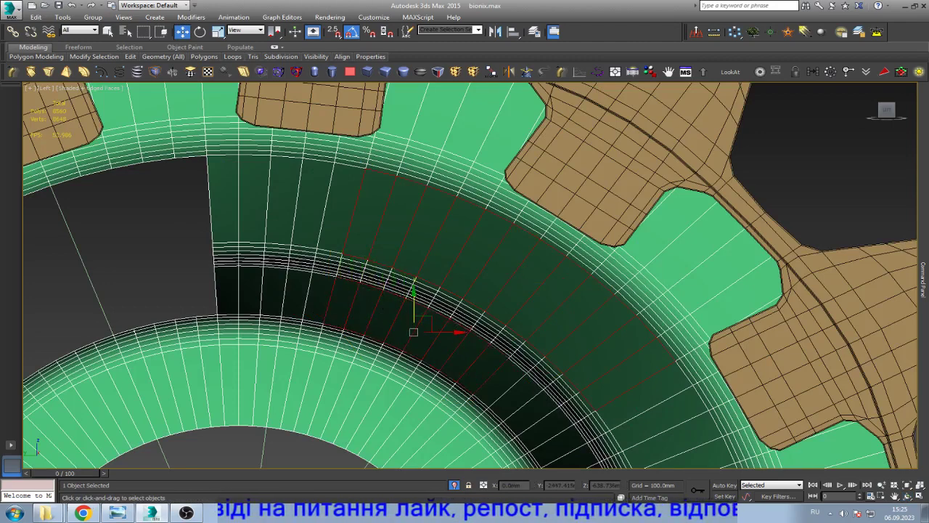
ctrl+click(500, 383)
ctrl+click(516, 398)
ctrl+click(531, 413)
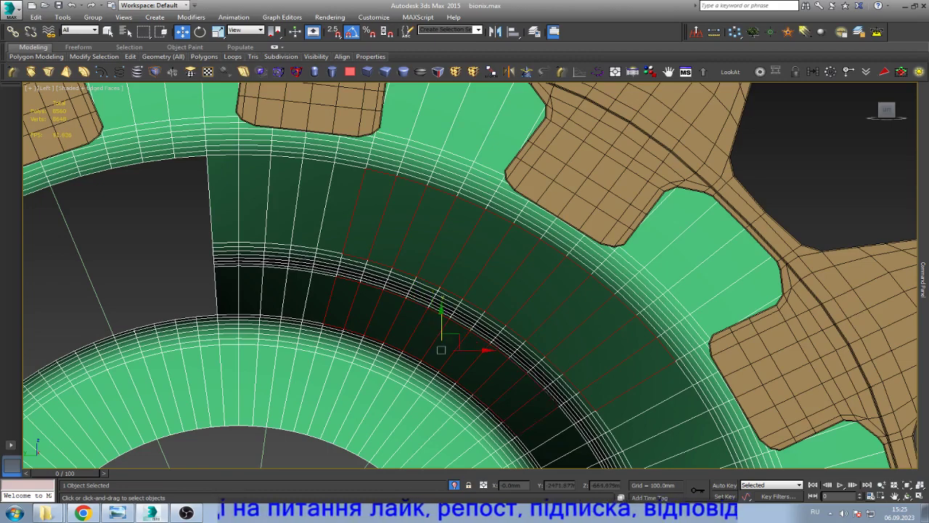
ctrl+click(546, 429)
scroll(450, 349, down, 3)
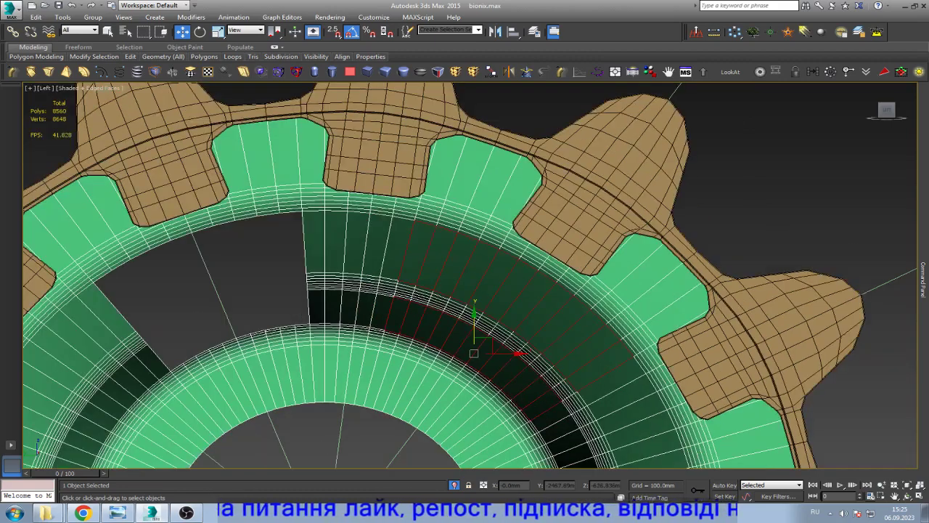
key(Delete)
- Zoom back out and select a leftover polygon at the gap's edge
scroll(465, 290, up, 3)
scroll(465, 290, up, 3)
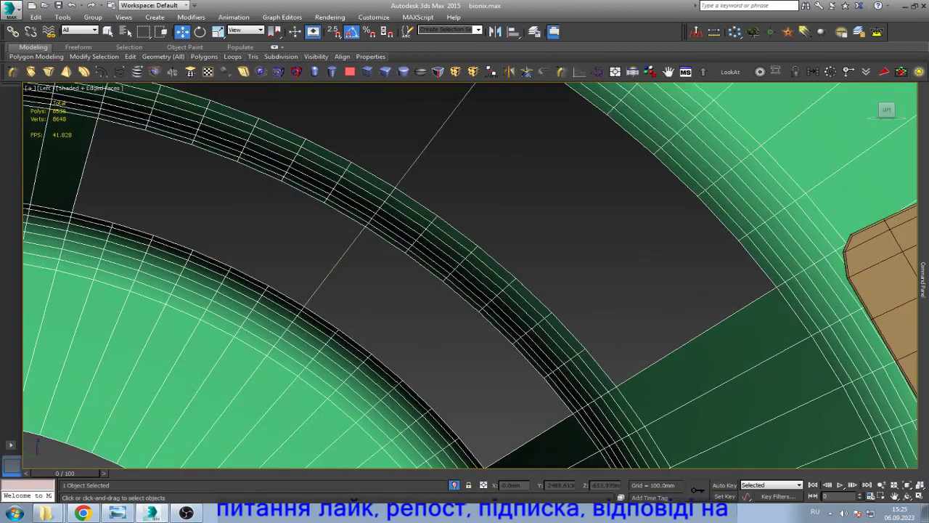
click(580, 379)
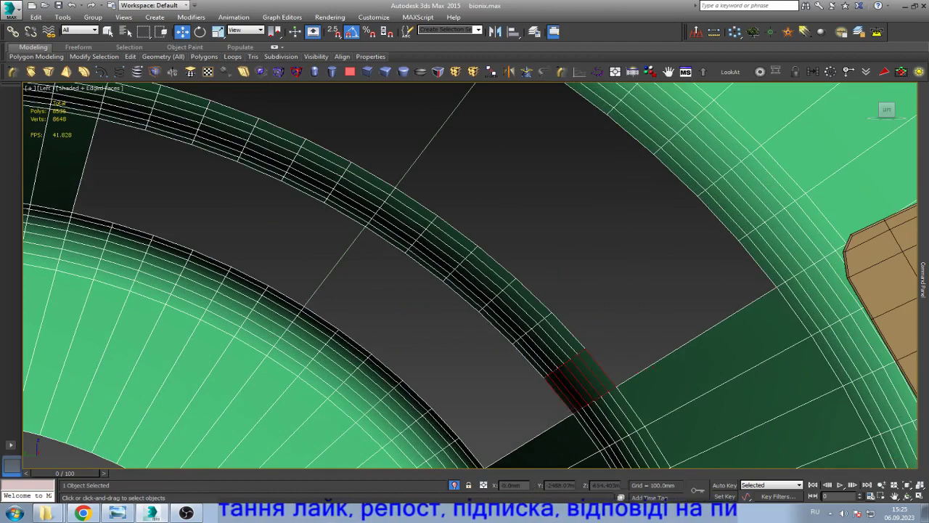
scroll(464, 276, down, 4)
scroll(464, 276, up, 2)
scroll(464, 276, up, 2)
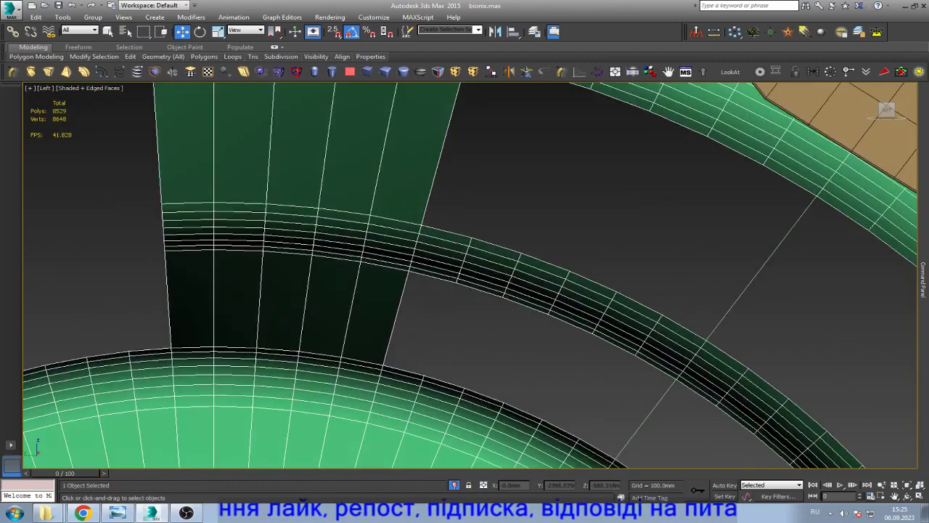
- Delete the ring face beside the spoke, then the leftover arc strip as an element
click(440, 250)
scroll(439, 252, down, 2)
key(Delete)
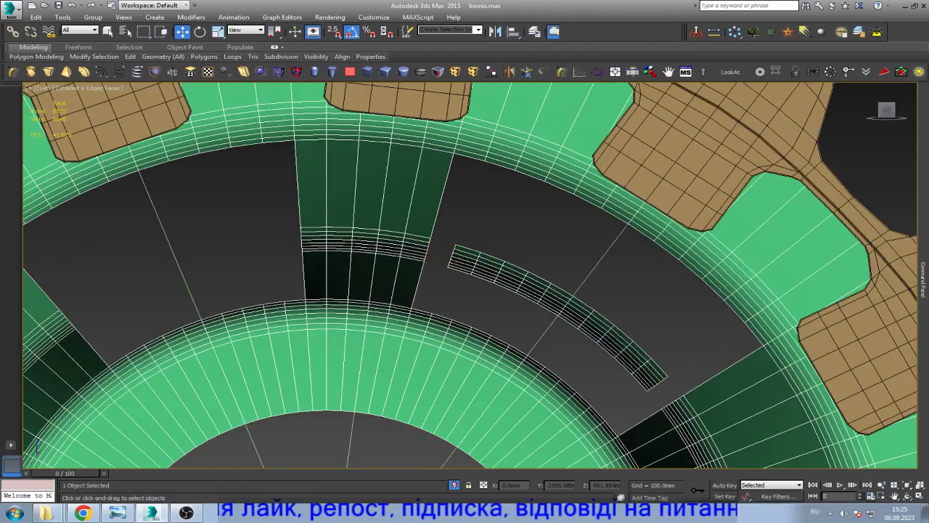
key(4)
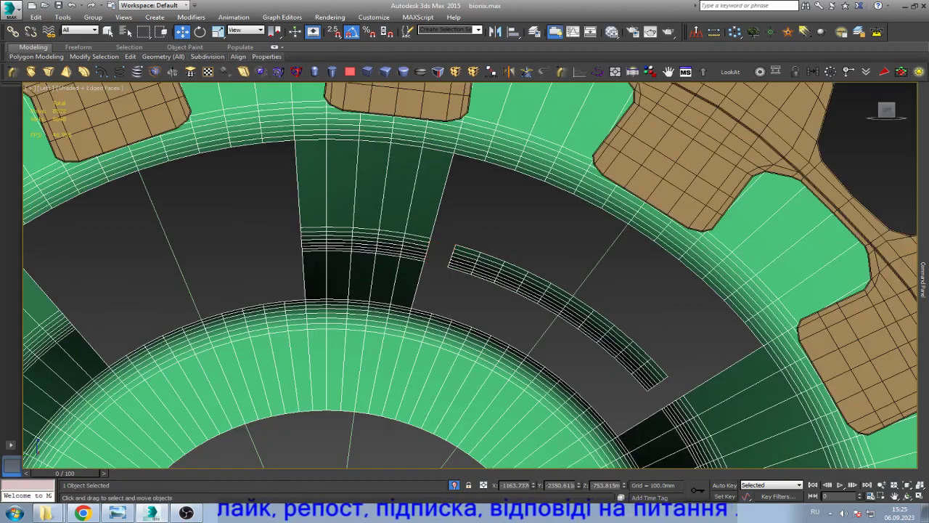
key(5)
click(559, 303)
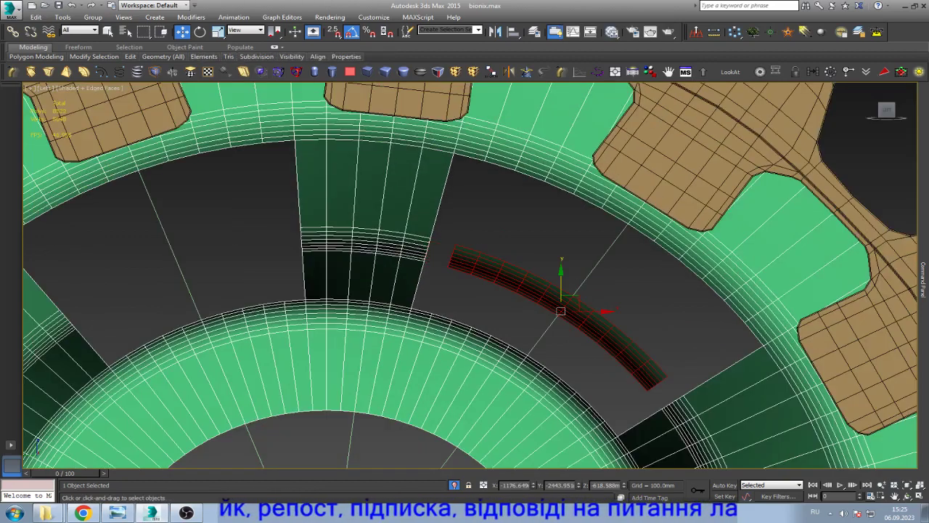
key(Delete)
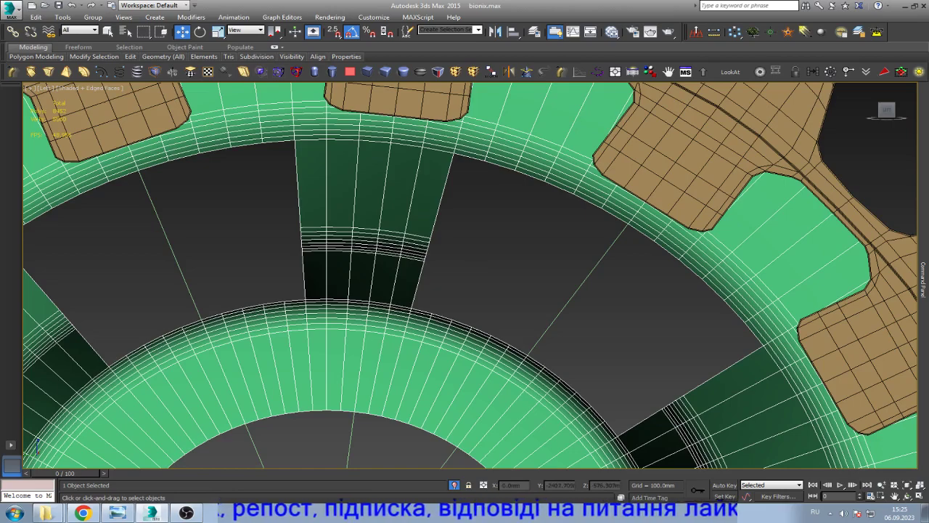
scroll(472, 221, down, 2)
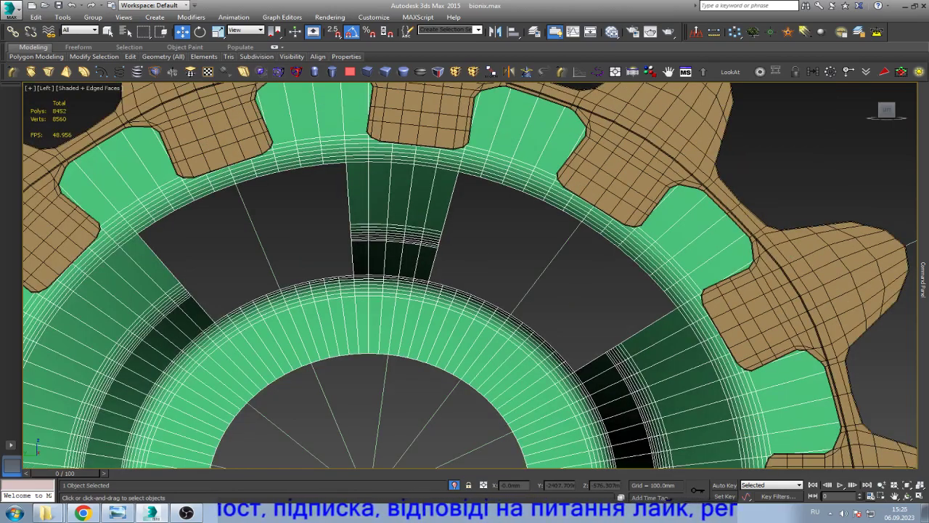
- Undo the last three deletions to restore the hub faces
key(ctrl+z)
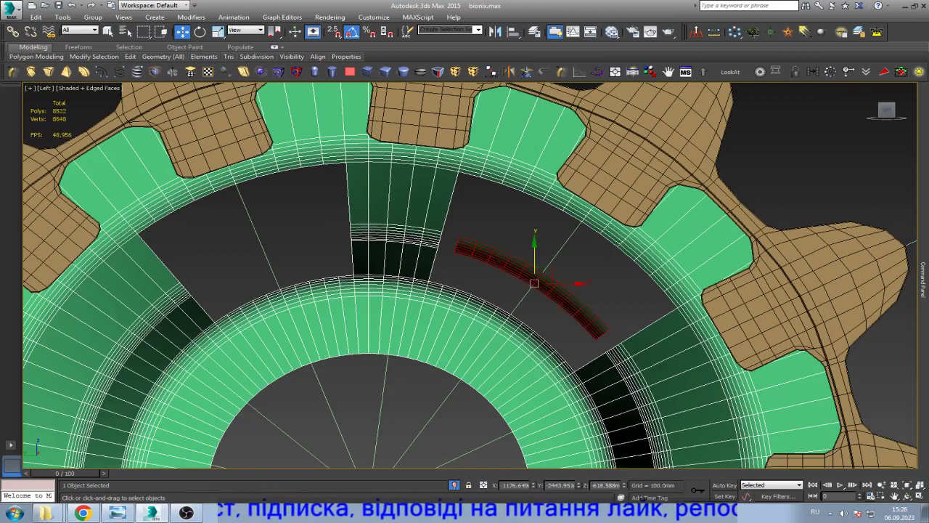
key(ctrl+z)
key(ctrl+z)
key(ctrl+z)
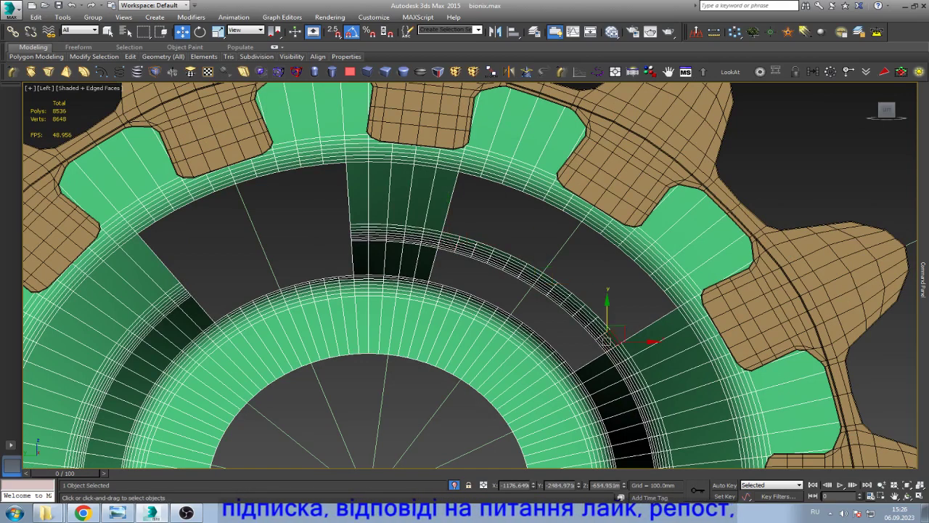
key(ctrl+z)
key(ctrl+z)
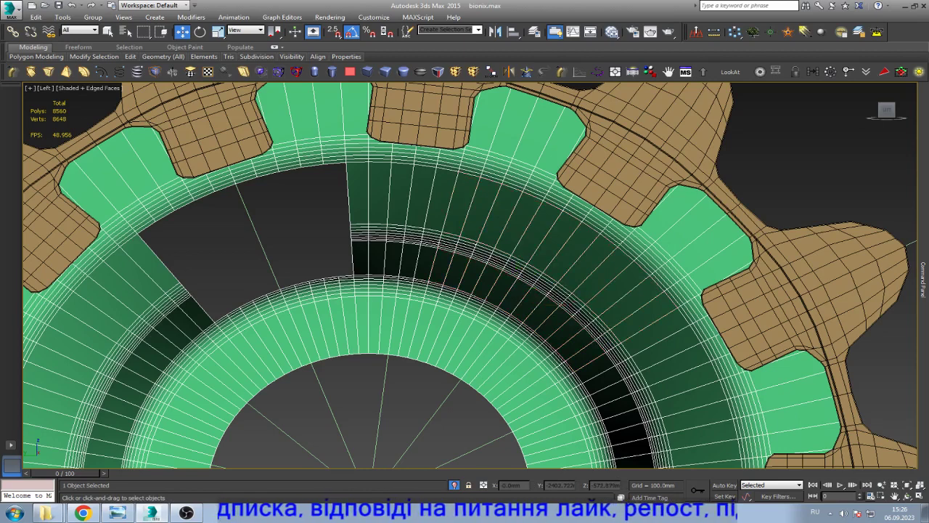
- Select the outer hub band faces from the top spoke toward the next spoke
key(4)
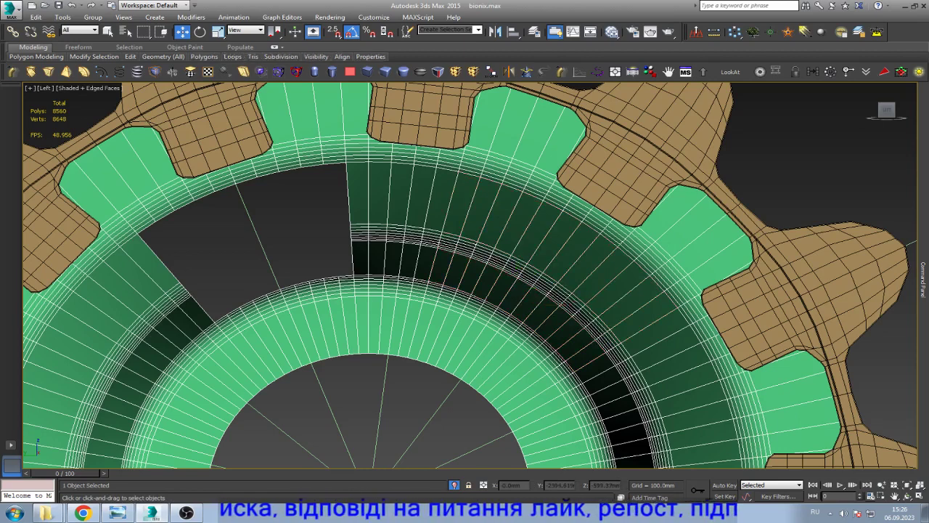
click(461, 204)
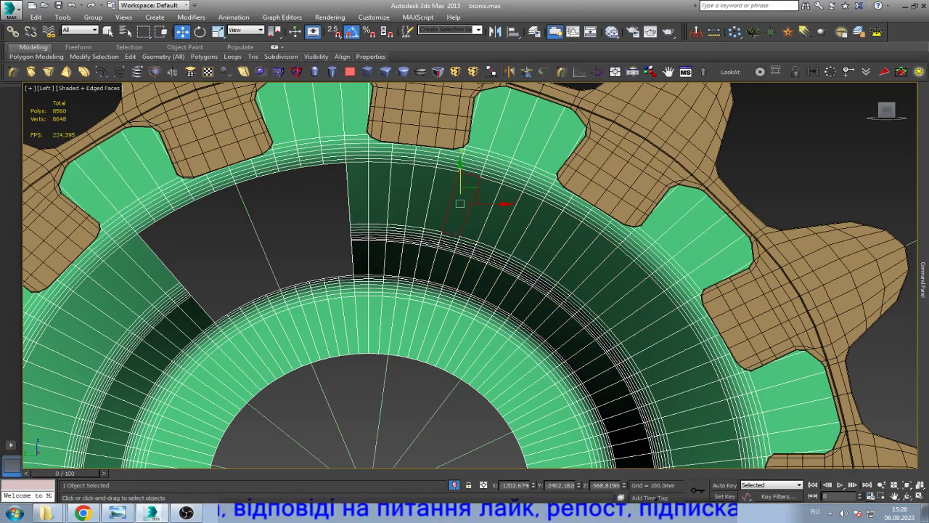
click(479, 211)
click(455, 270)
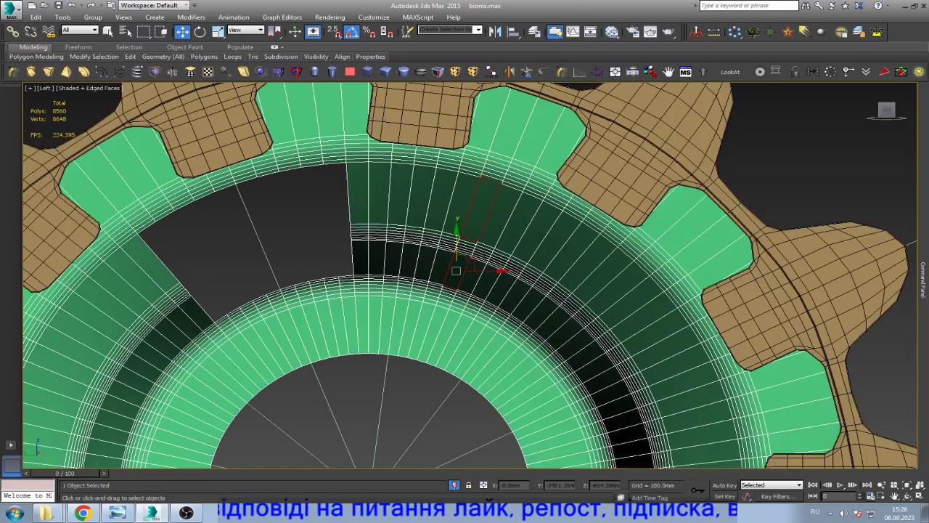
ctrl+click(497, 217)
ctrl+click(519, 222)
ctrl+click(537, 232)
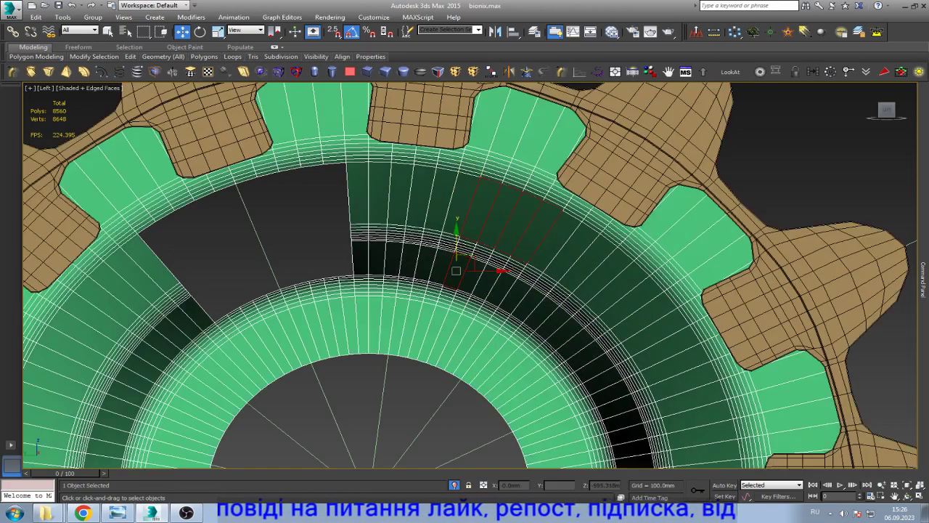
ctrl+click(555, 242)
ctrl+click(572, 252)
ctrl+click(588, 264)
ctrl+click(604, 275)
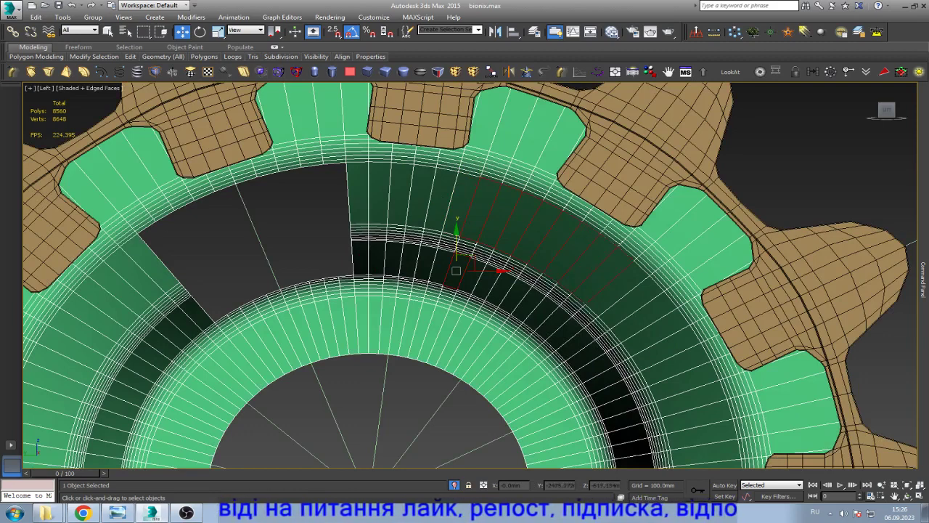
ctrl+click(621, 286)
ctrl+click(638, 298)
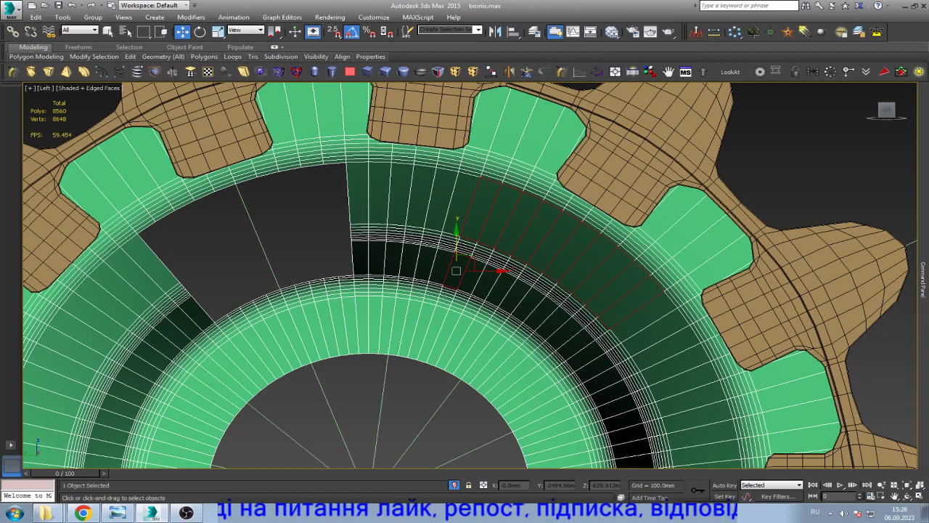
- Add nine inner ring faces and delete the selection to open the window
ctrl+click(575, 344)
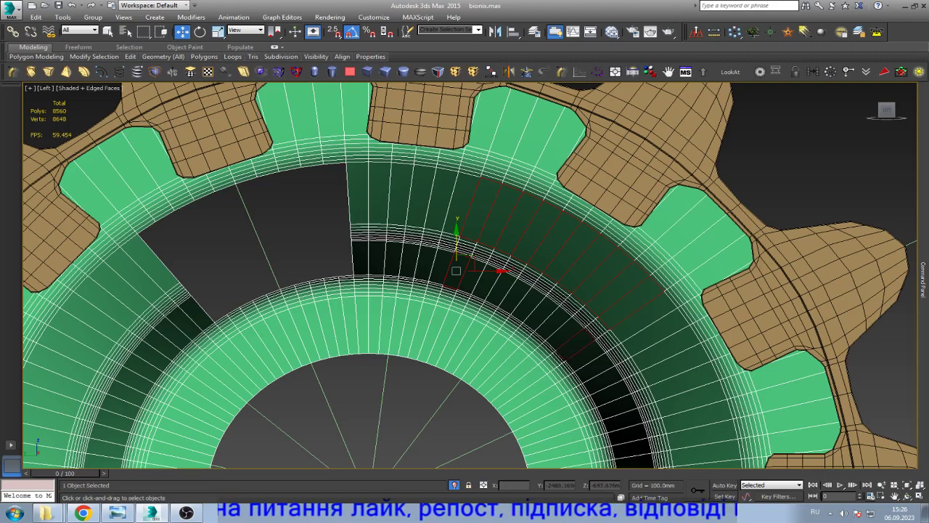
ctrl+click(564, 333)
ctrl+click(555, 323)
ctrl+click(541, 313)
ctrl+click(529, 303)
ctrl+click(515, 294)
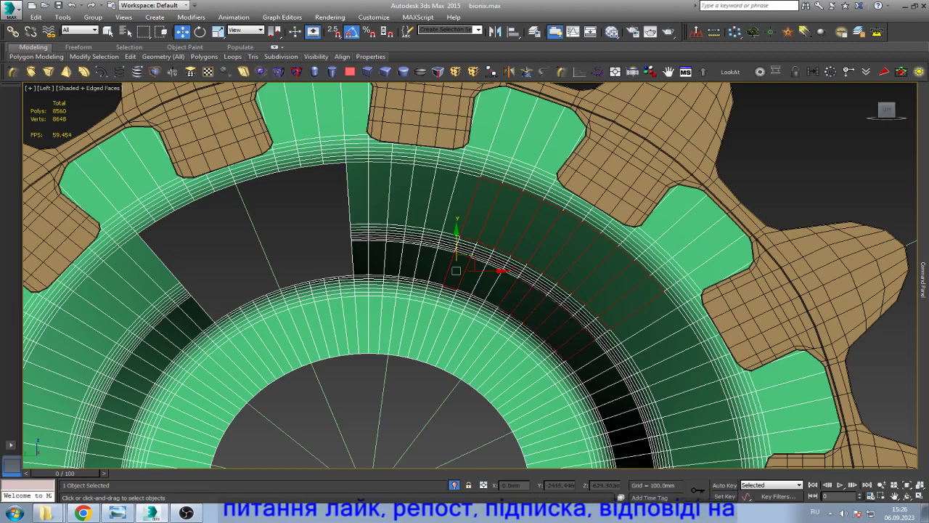
ctrl+click(502, 285)
ctrl+click(489, 276)
ctrl+click(476, 267)
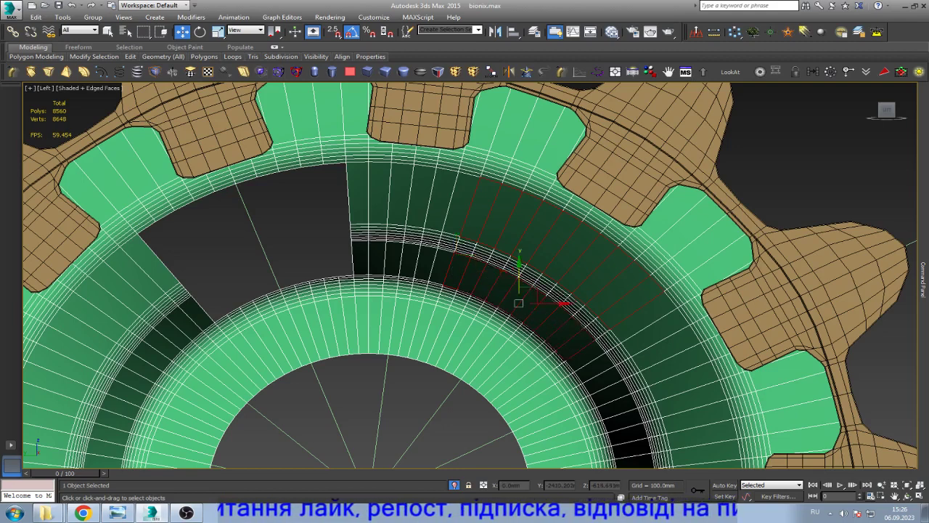
key(Delete)
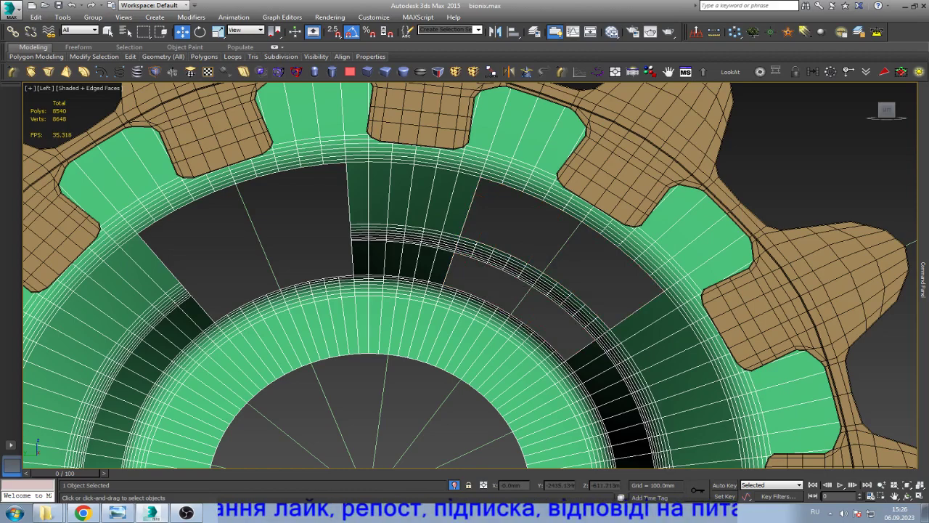
- Delete the new hole's border edges, then the stray arc element
scroll(511, 265, up, 3)
key(2)
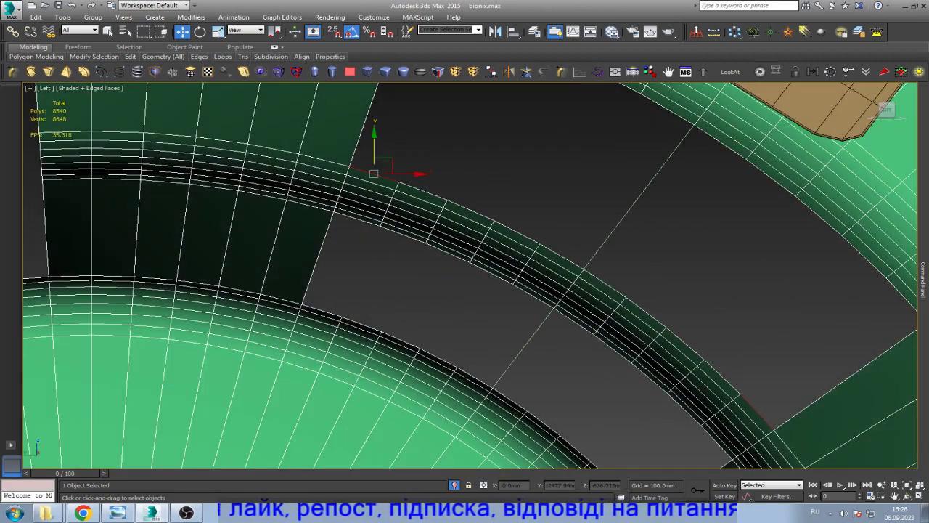
click(366, 210)
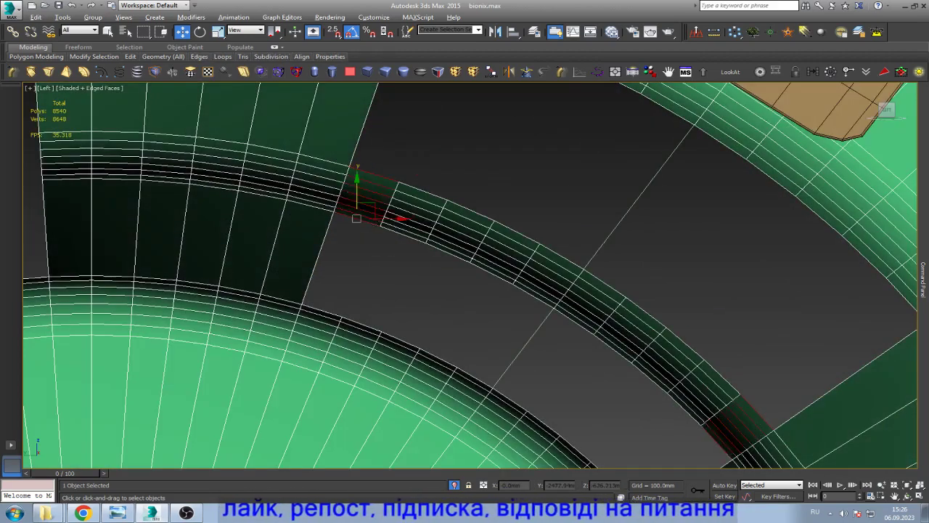
key(Delete)
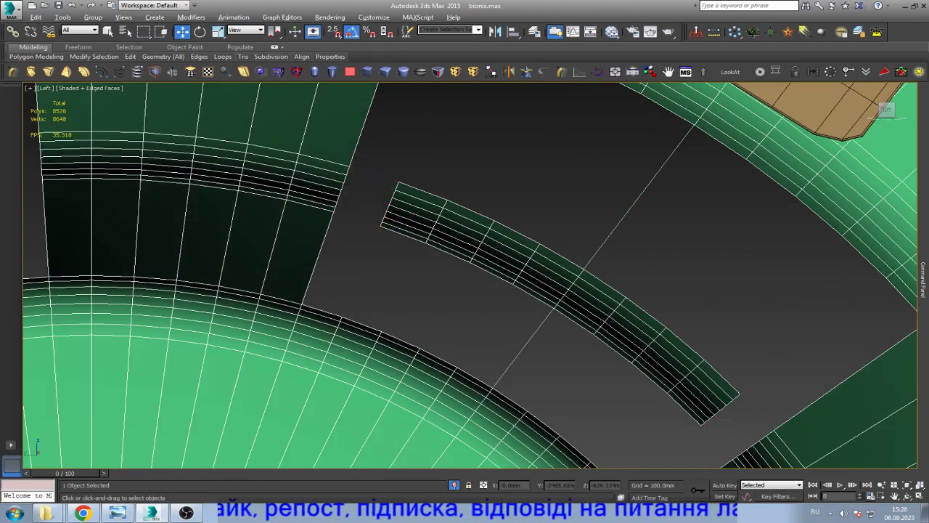
key(5)
click(566, 291)
scroll(584, 250, down, 5)
key(Delete)
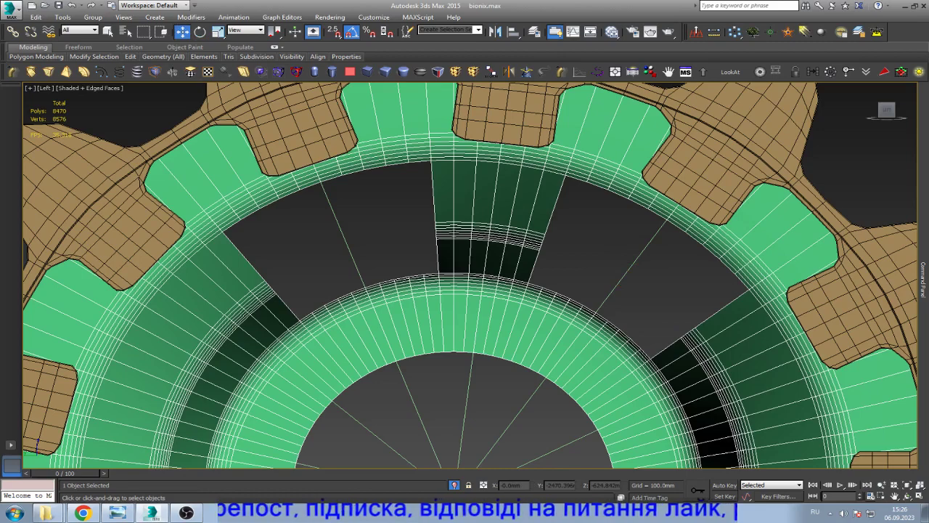
scroll(496, 268, down, 4)
scroll(552, 315, up, 4)
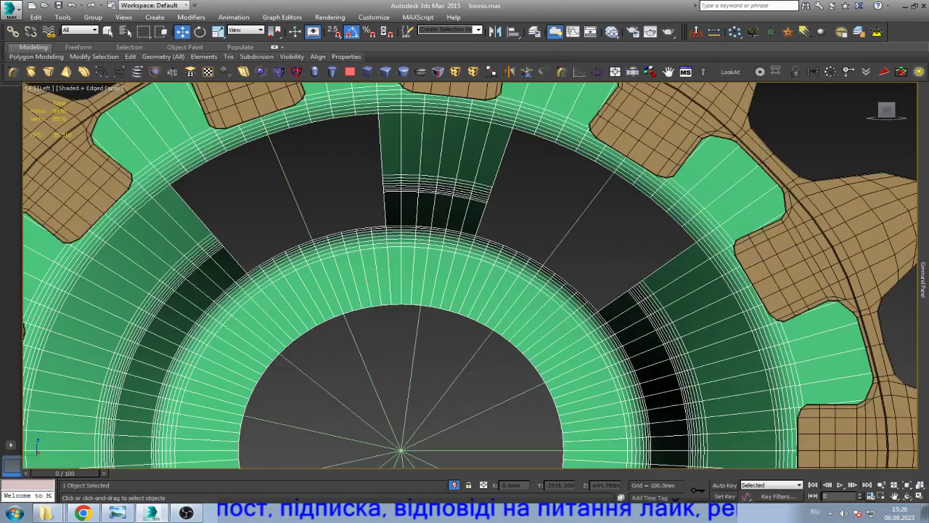
key(4)
click(687, 283)
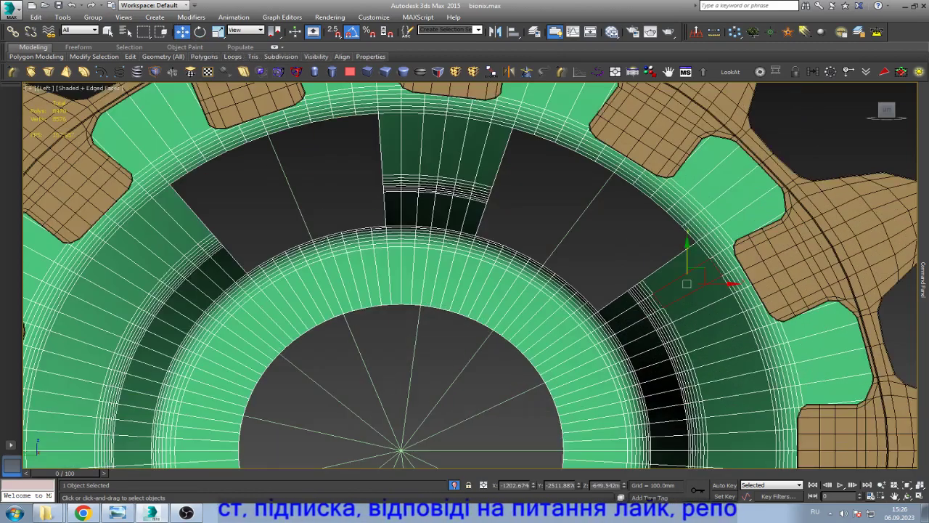
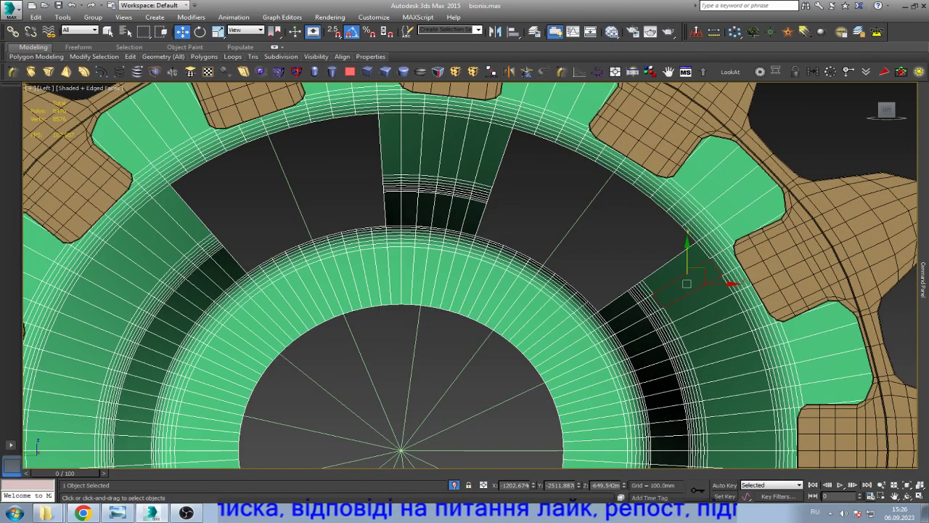
- Select a starting polygon in the dark ring band on the gear's right side
mouse_move(687, 283)
mouse_down()
mouse_move(674, 269)
mouse_move(722, 350)
mouse_up()
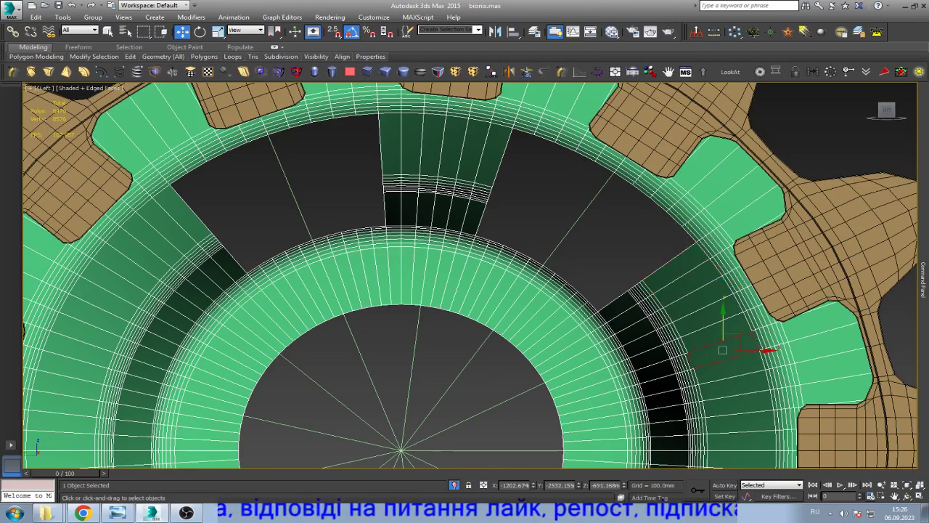
scroll(723, 349, down, 3)
scroll(723, 350, down, 2)
scroll(652, 216, up, 7)
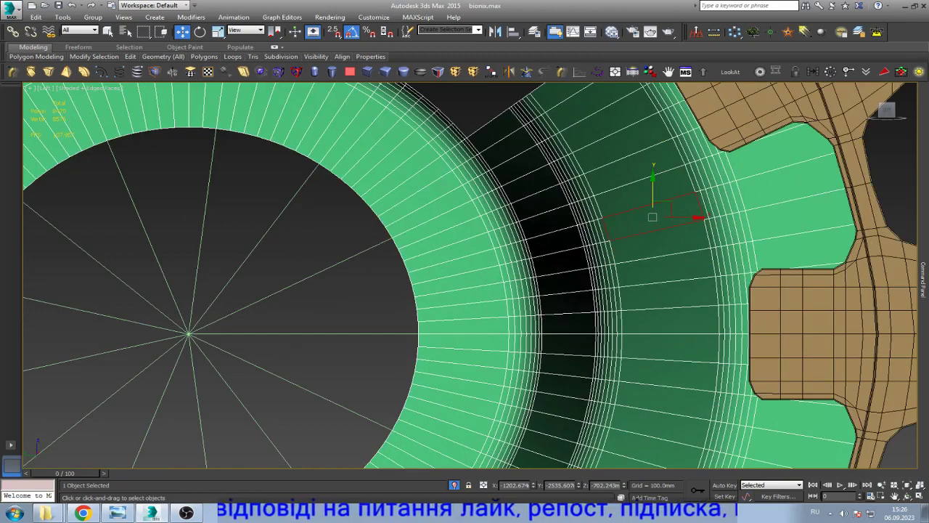
click(557, 229)
scroll(588, 218, down, 3)
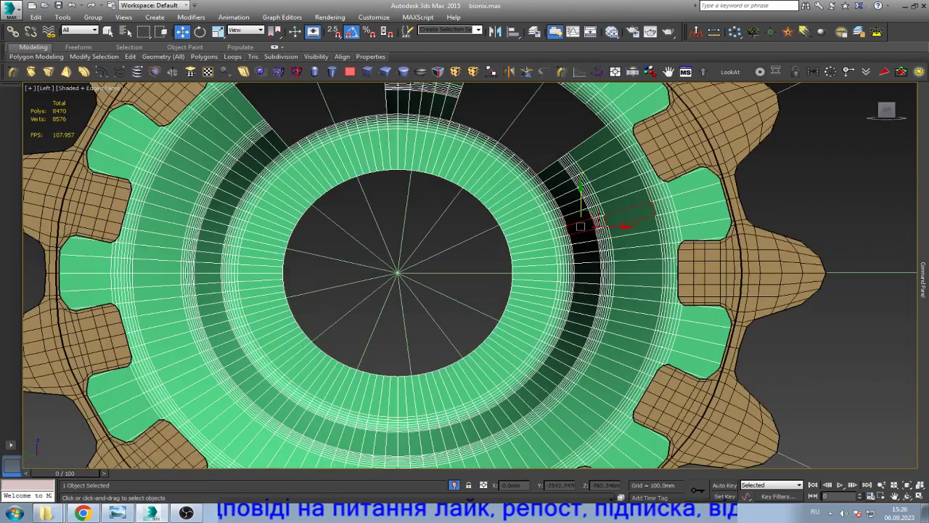
scroll(660, 361, up, 2)
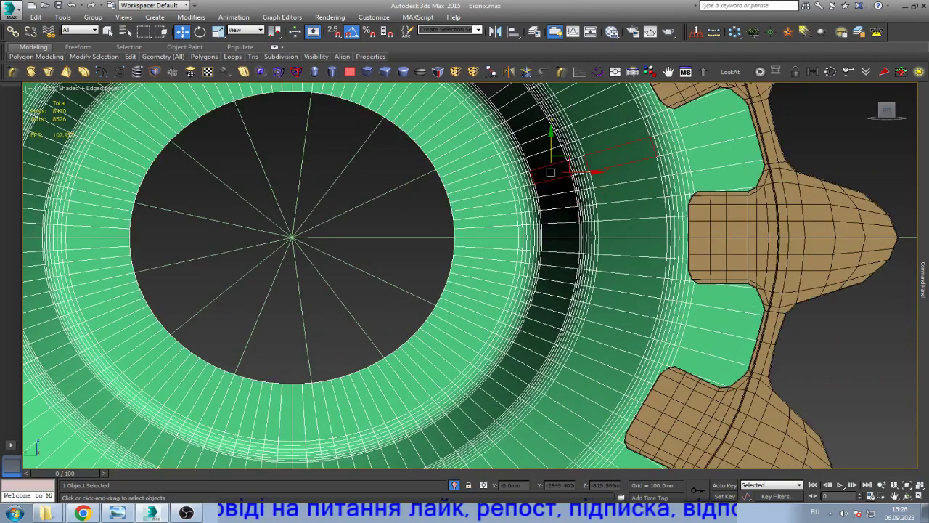
- Delete a column of ten ring polygons running up to the top of the opening
ctrl+click(613, 339)
ctrl+click(621, 320)
ctrl+click(625, 302)
ctrl+click(629, 284)
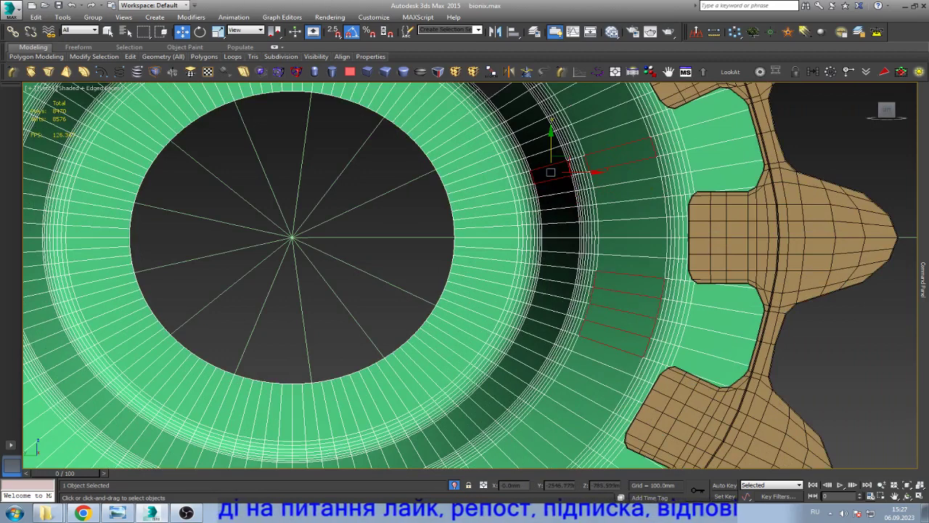
ctrl+click(631, 266)
ctrl+click(631, 248)
ctrl+click(631, 227)
ctrl+click(630, 209)
ctrl+click(629, 190)
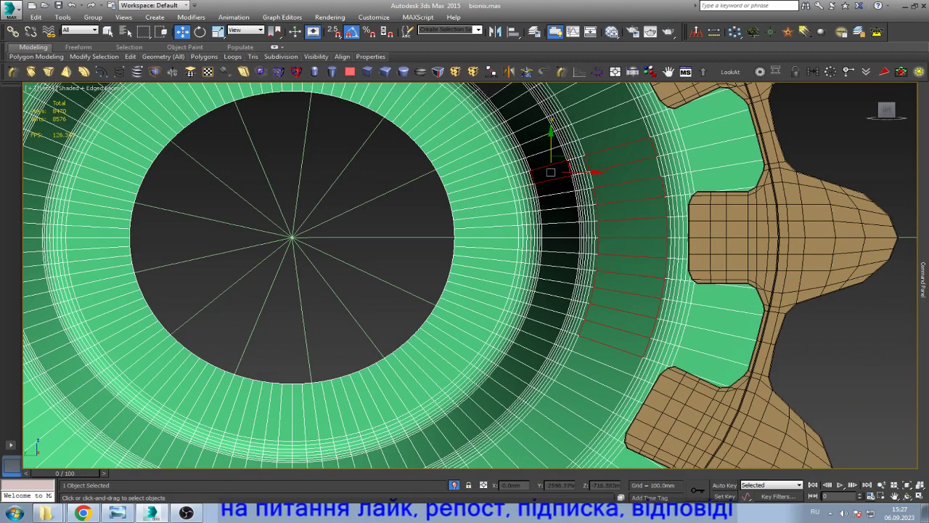
ctrl+click(625, 174)
key(Delete)
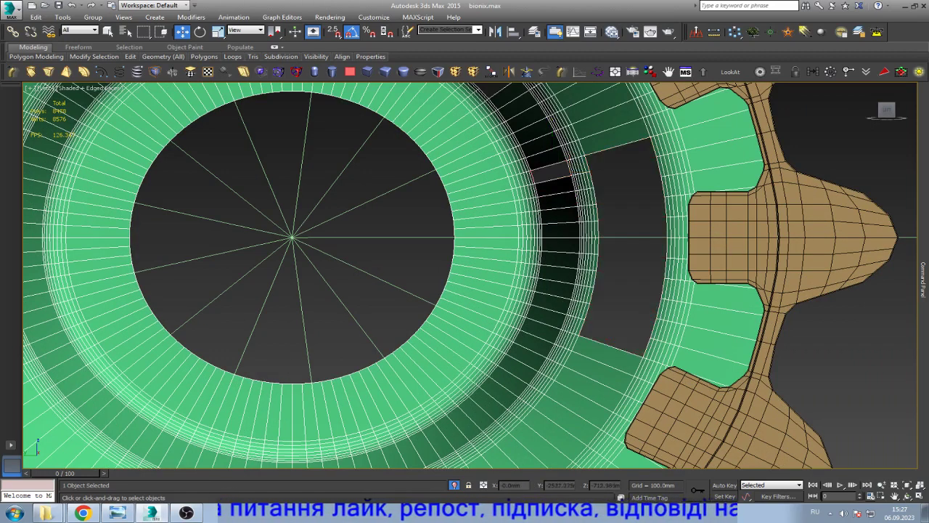
- Delete the column of dark ring polygons beside the new hole
click(561, 318)
ctrl+click(558, 300)
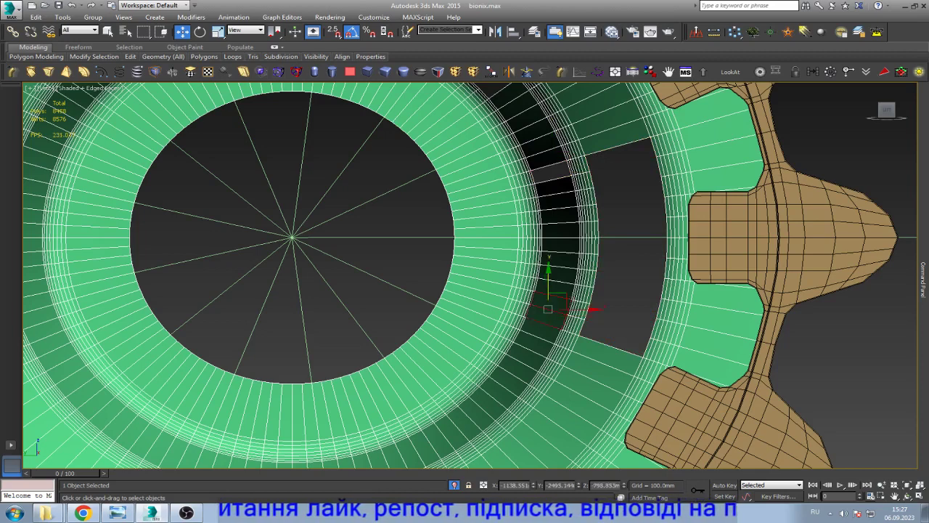
ctrl+click(555, 283)
ctrl+click(553, 268)
ctrl+click(554, 255)
ctrl+click(555, 241)
ctrl+click(555, 227)
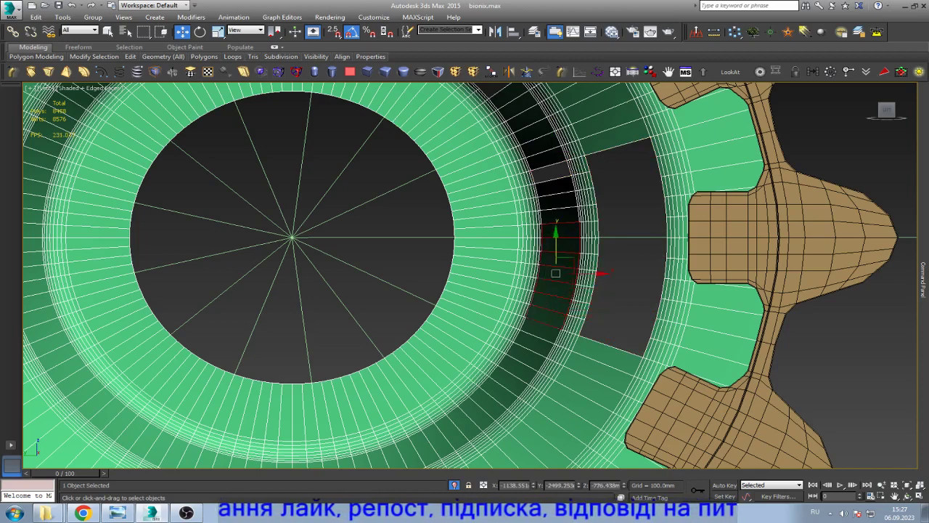
ctrl+click(555, 214)
ctrl+click(555, 200)
ctrl+click(554, 186)
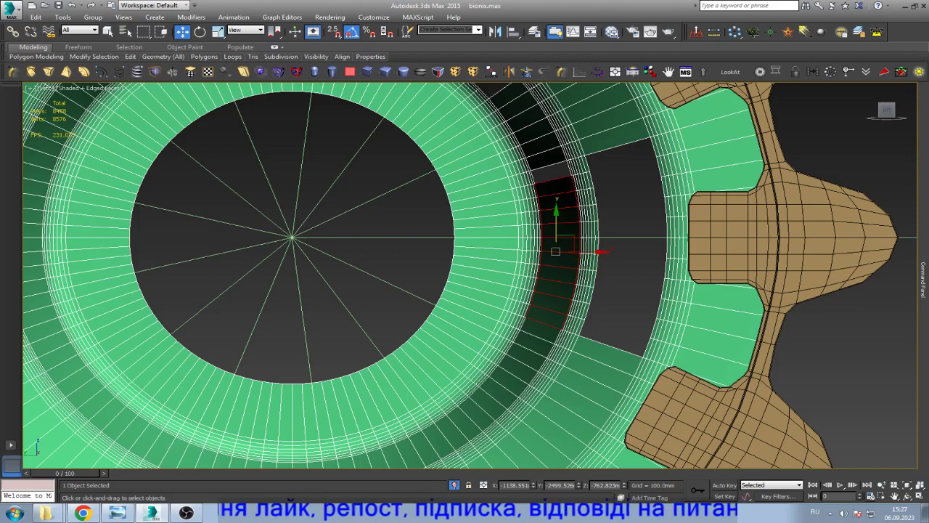
key(Delete)
- Cut the leftover ring piece free at an edge, then delete the thin strip element
scroll(599, 230, up, 3)
scroll(599, 230, up, 2)
key(3)
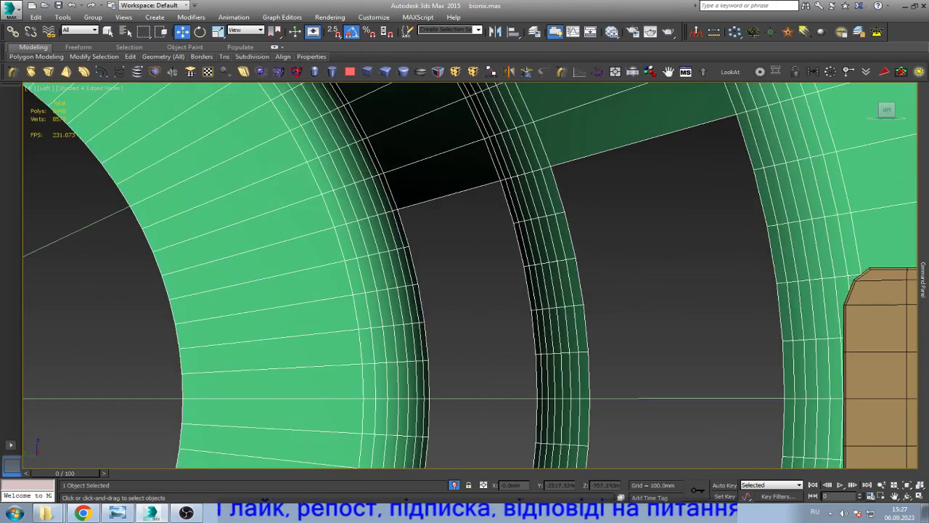
key(2)
scroll(562, 188, down, 5)
scroll(602, 188, up, 5)
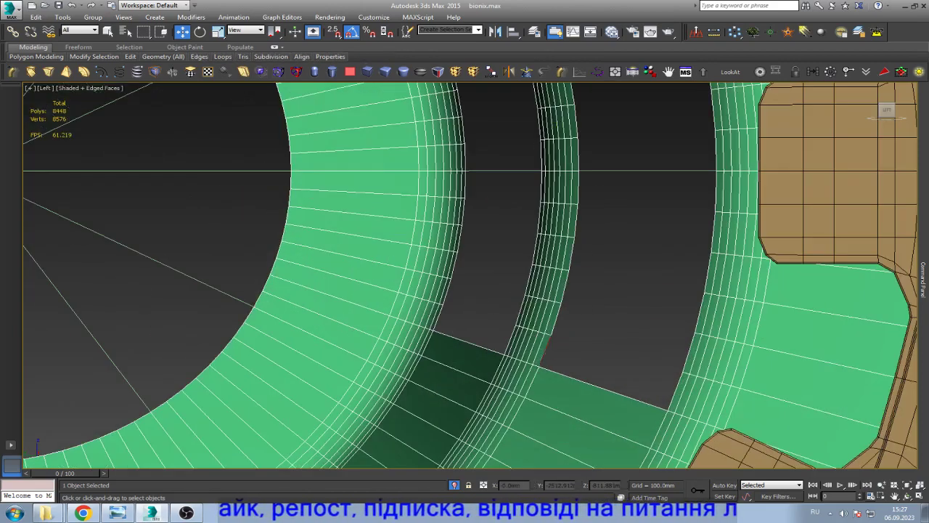
click(546, 334)
key(Delete)
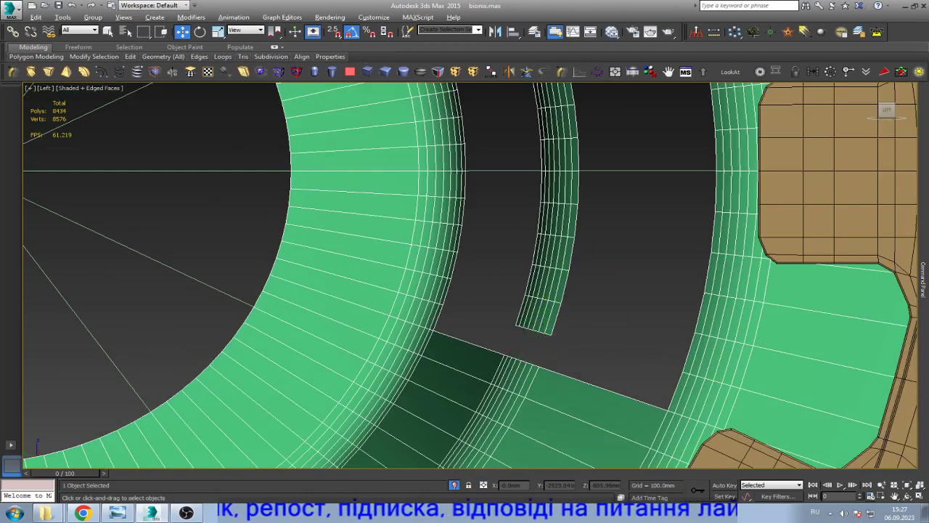
key(5)
click(555, 218)
scroll(555, 218, down, 5)
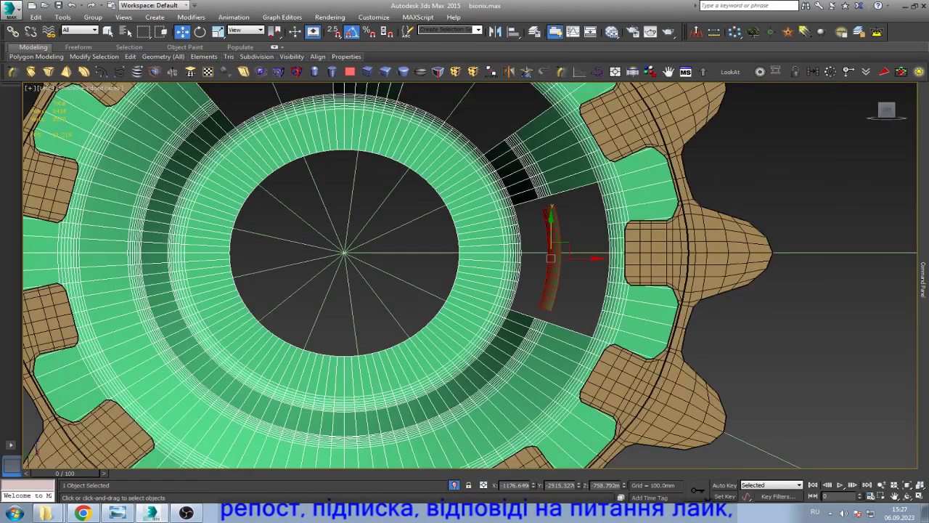
key(Delete)
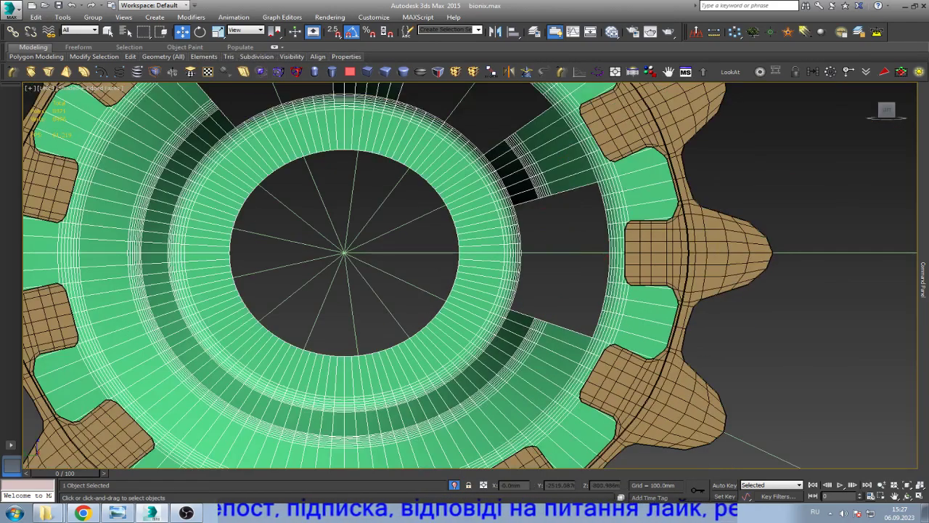
- Undo the deletions to restore the complete inner ring, back in Polygon mode
key(ctrl+z)
key(ctrl+z)
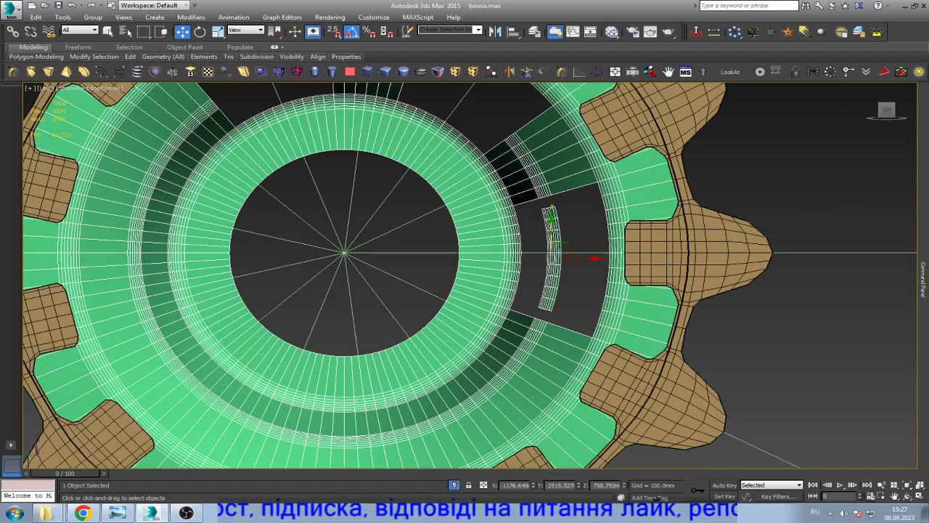
click(537, 218)
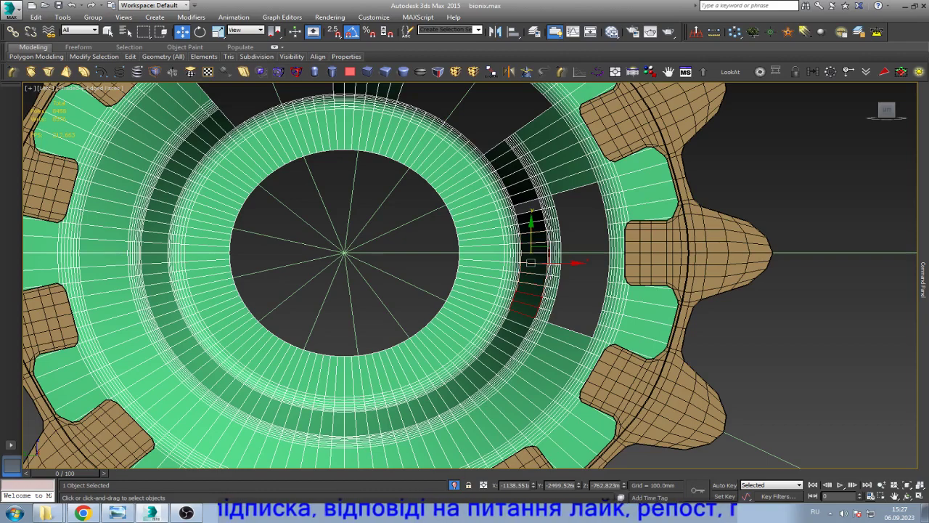
key(ctrl+z)
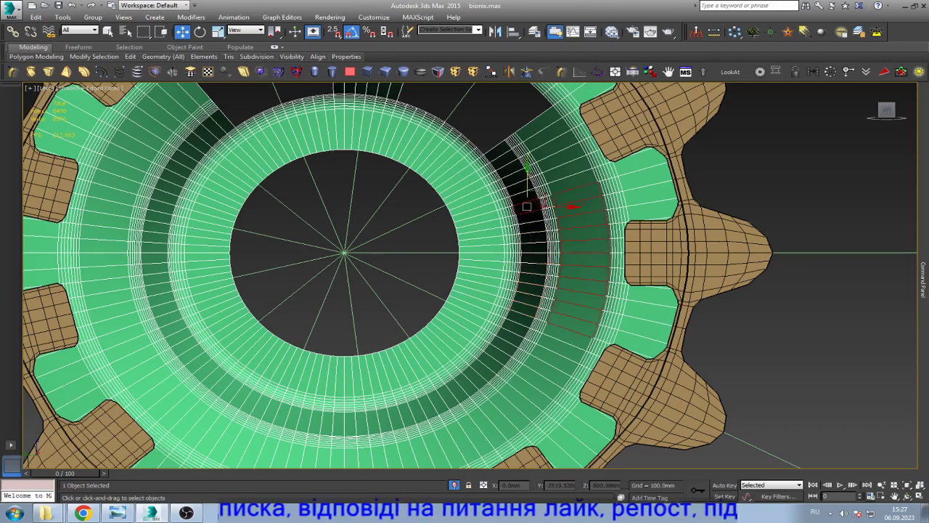
key(ctrl+z)
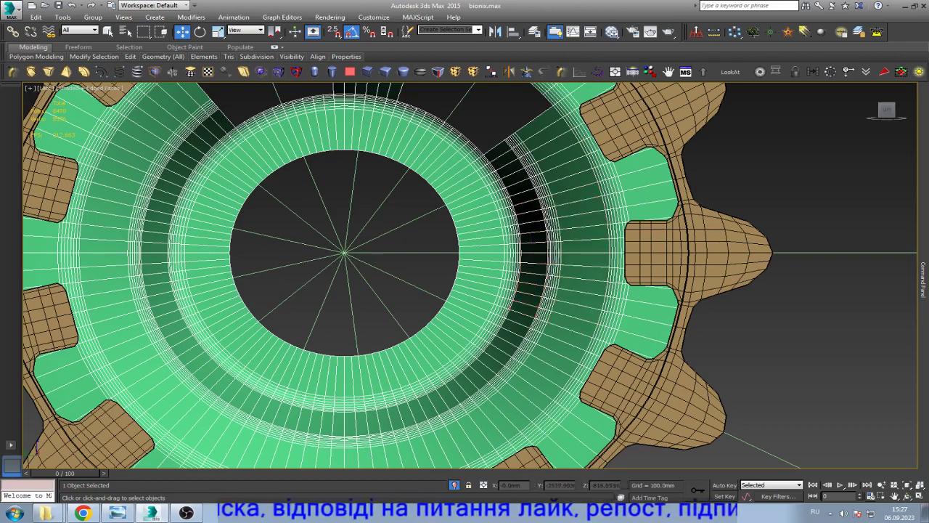
key(ctrl+z)
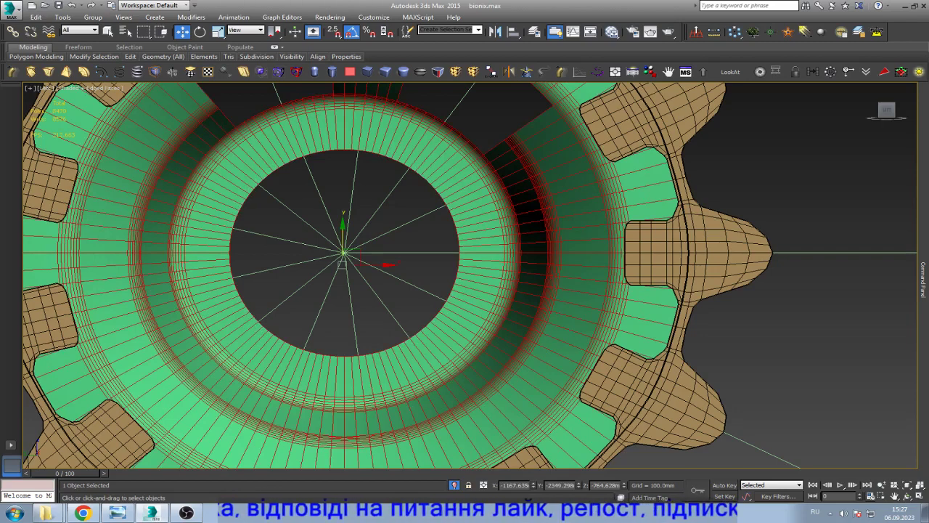
key(4)
- Delete a vertical column of eight outer-ring polygons to open a hole
click(578, 305)
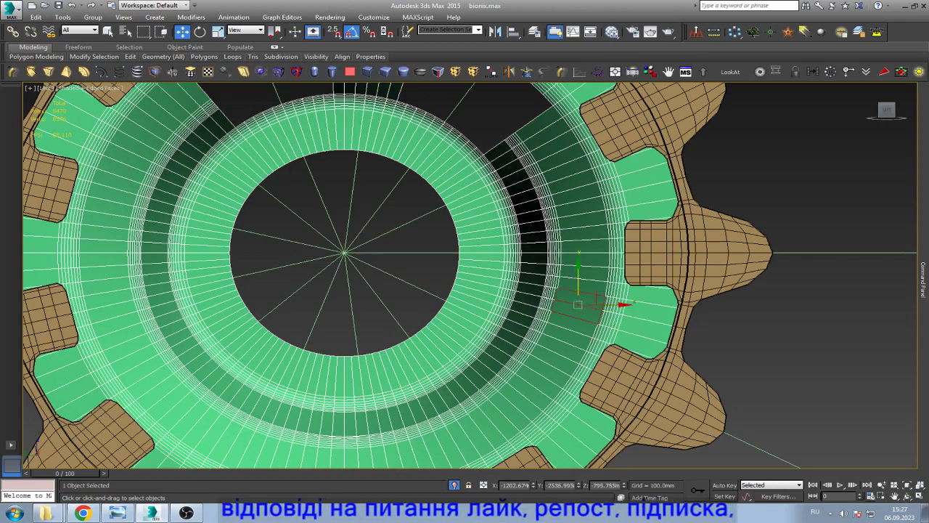
ctrl+click(584, 281)
ctrl+click(584, 257)
ctrl+click(584, 243)
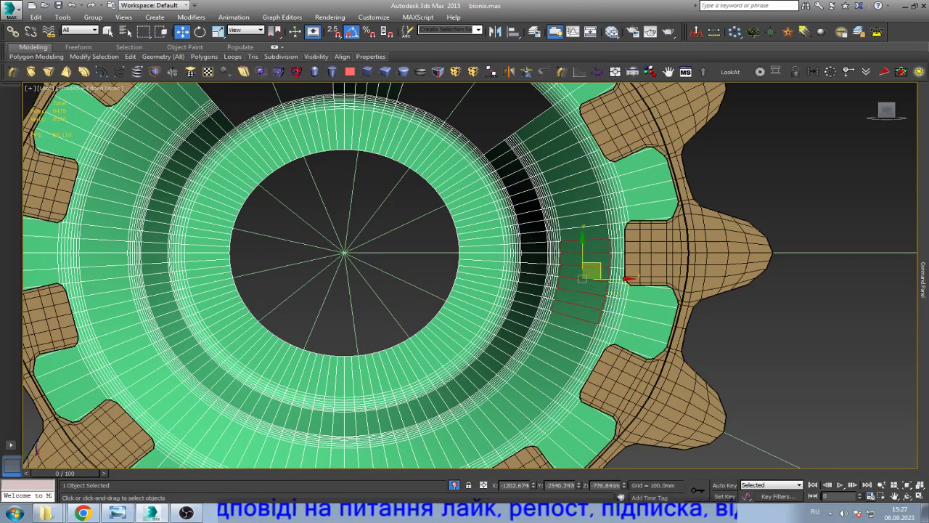
ctrl+click(583, 233)
ctrl+click(582, 219)
ctrl+click(581, 206)
ctrl+click(581, 194)
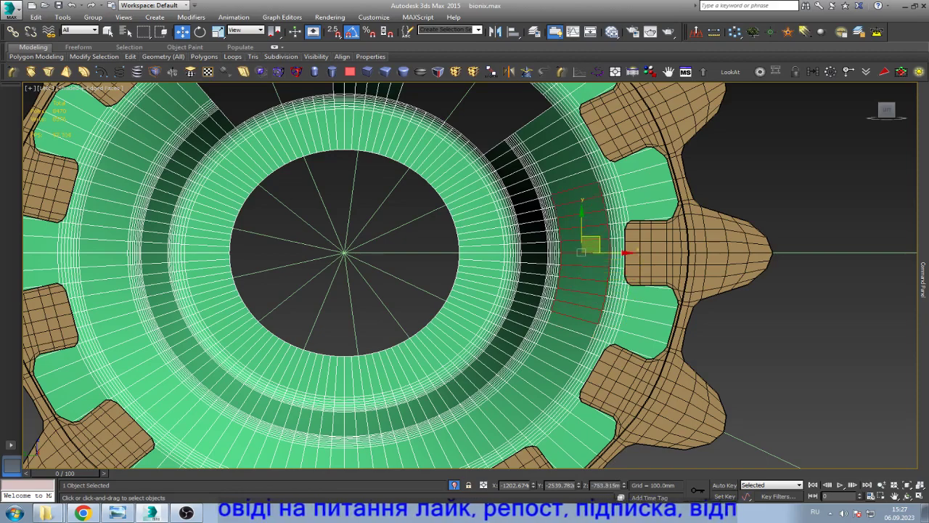
key(Delete)
- Drag-select the dark-band polygons along the hole and delete them
click(533, 201)
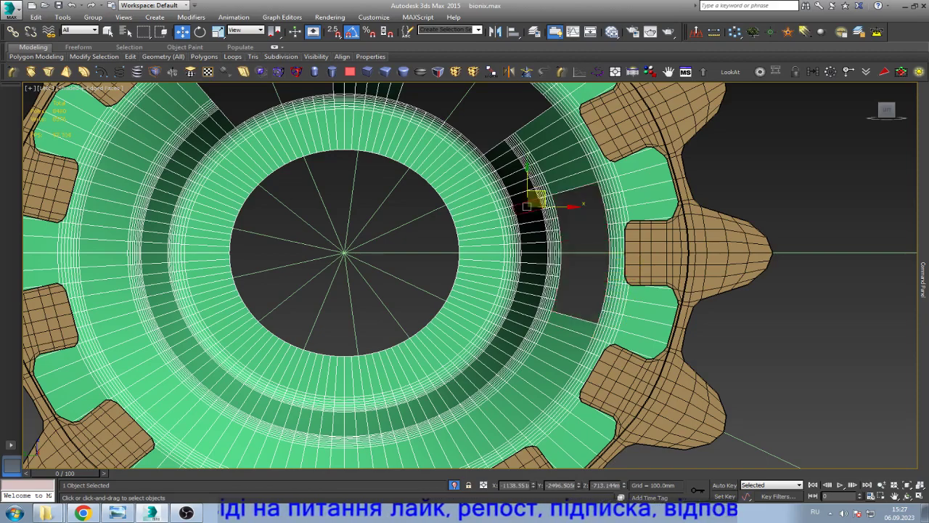
scroll(538, 271, up, 2)
ctrl+drag(532, 316, 532, 174)
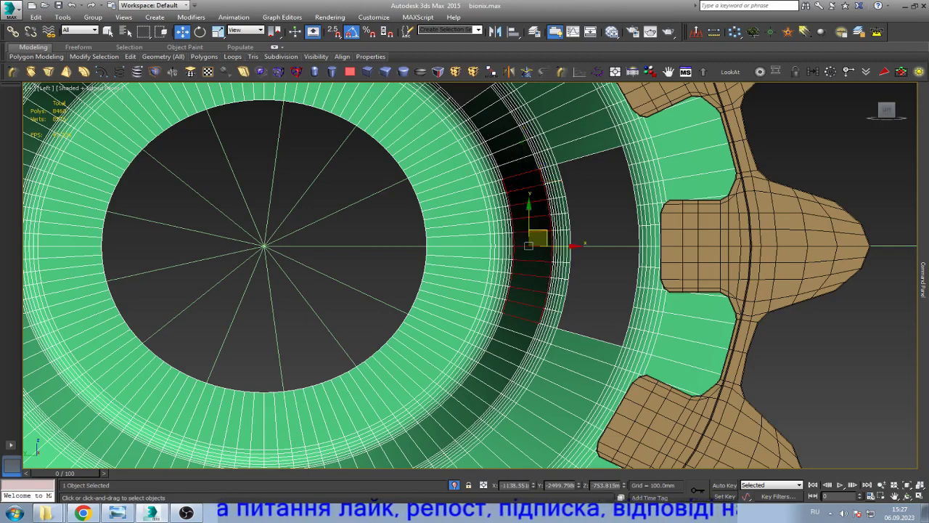
key(Delete)
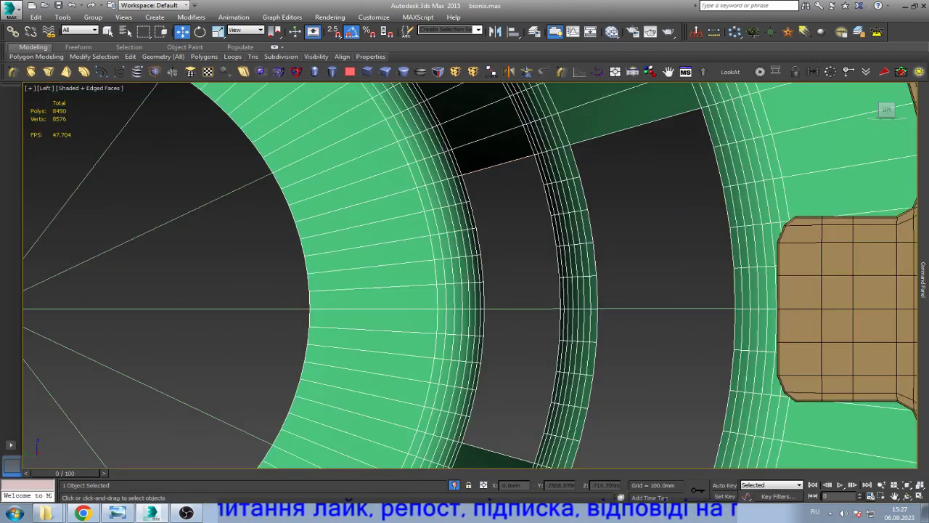
- Delete the lower end of the thin strip, then delete the leftover strip element
scroll(537, 182, up, 4)
scroll(537, 182, down, 3)
scroll(537, 183, up, 2)
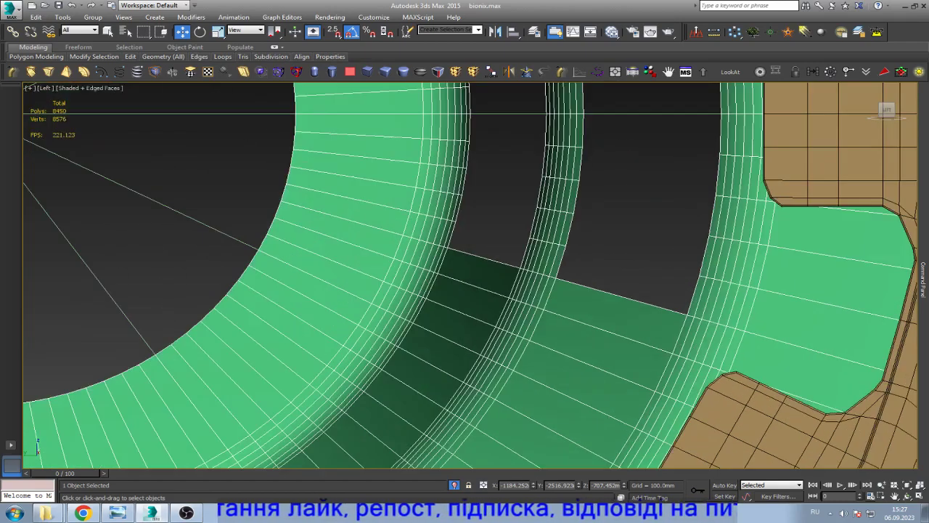
scroll(537, 182, up, 1)
key(Delete)
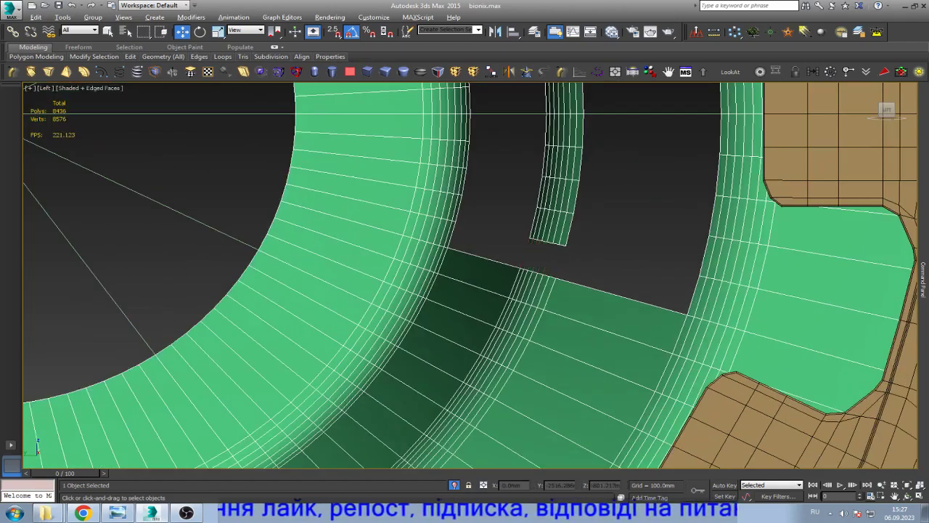
key(5)
click(559, 217)
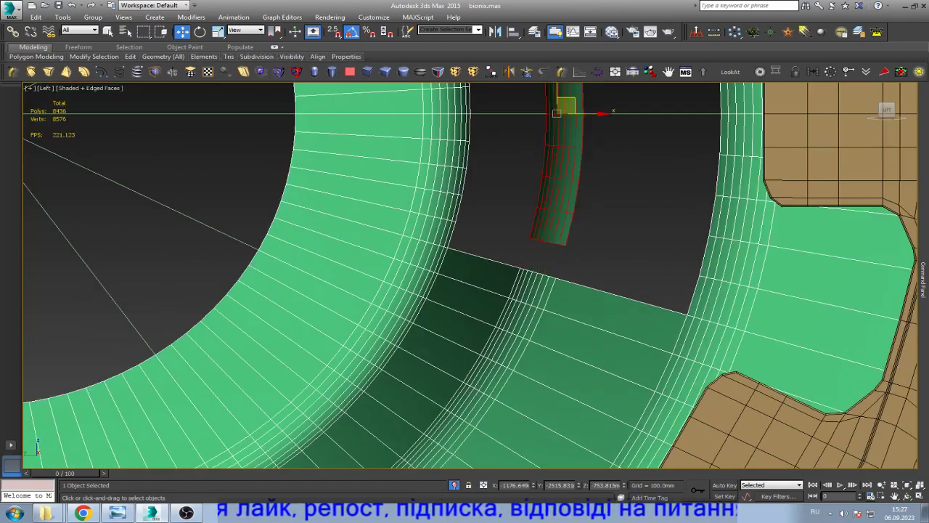
scroll(568, 247, down, 3)
key(Delete)
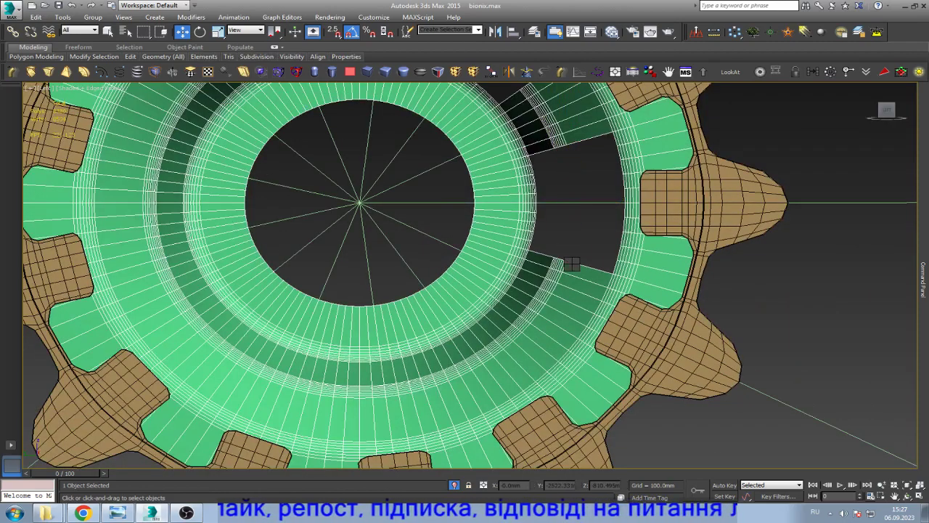
- Delete a column of polygons across the ring on the left side to open a hole
scroll(571, 265, down, 3)
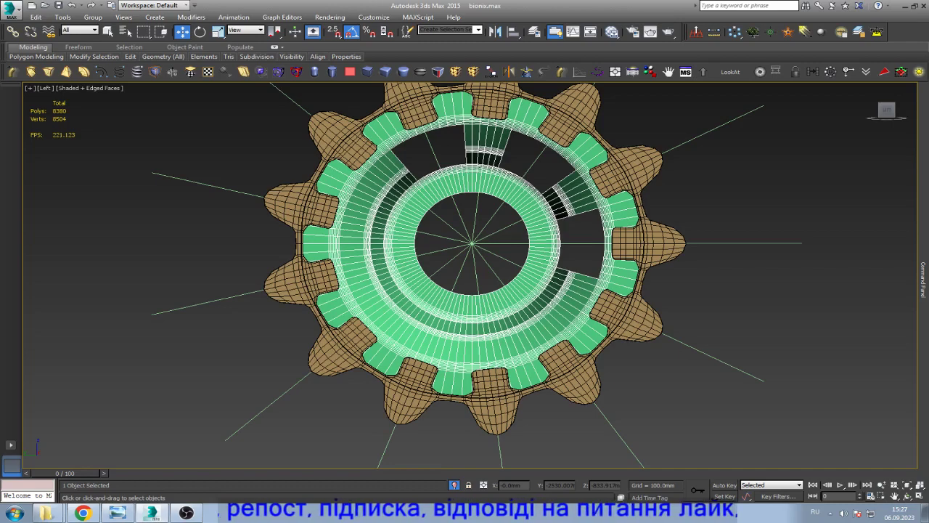
scroll(370, 158, up, 5)
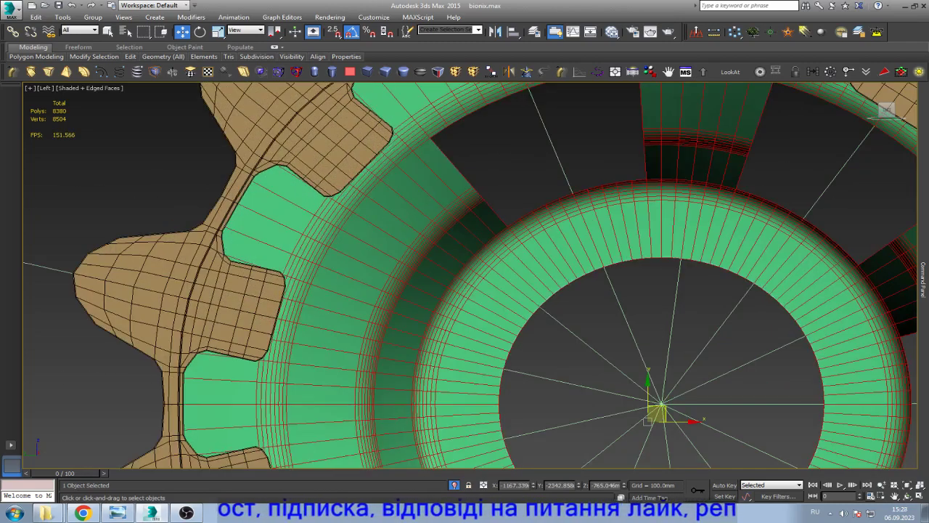
key(4)
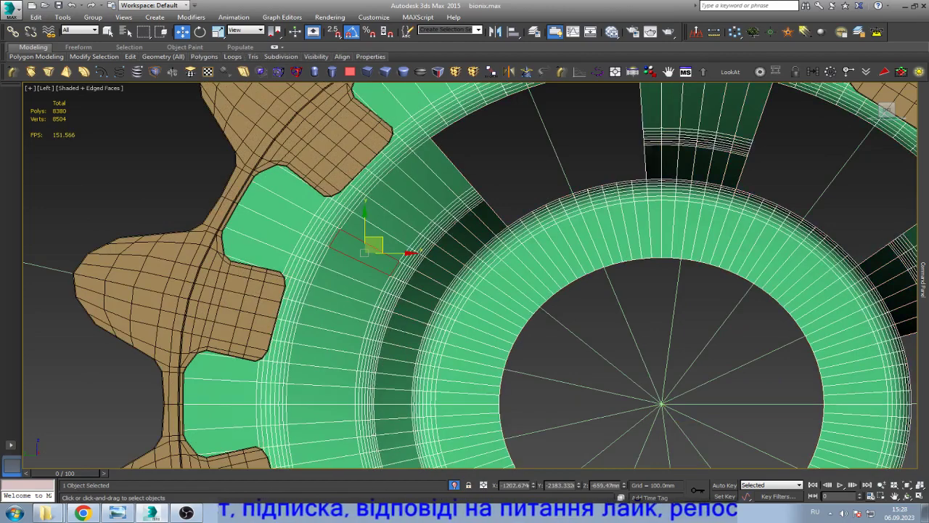
click(429, 282)
scroll(435, 276, down, 3)
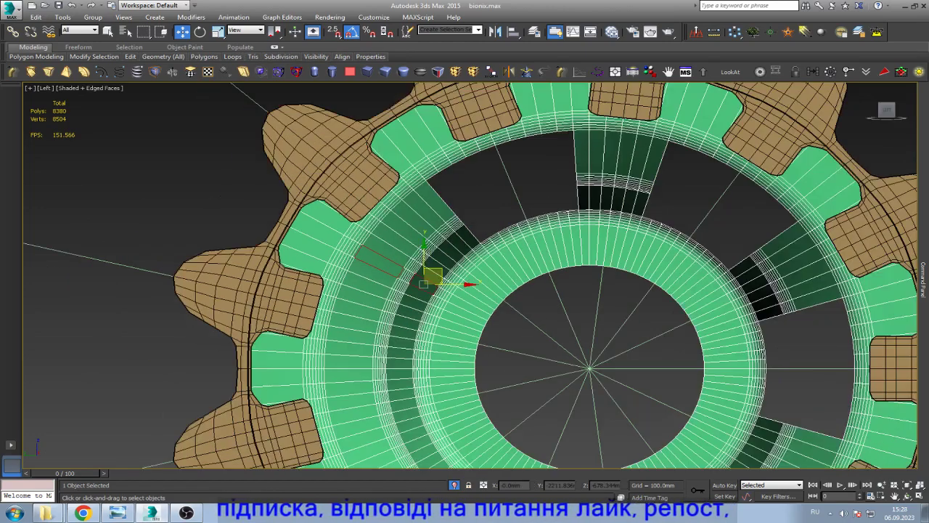
scroll(355, 378, up, 3)
click(356, 376)
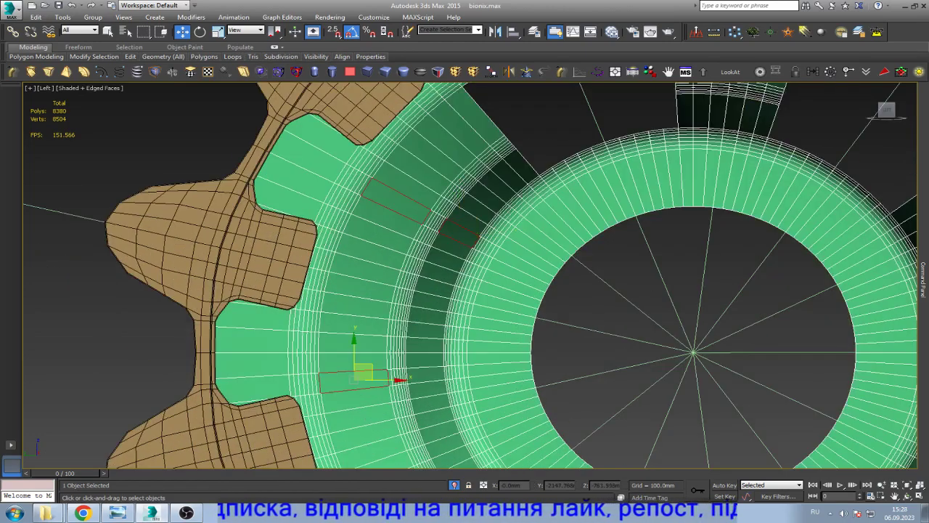
ctrl+click(355, 341)
ctrl+click(356, 321)
ctrl+click(356, 289)
ctrl+click(363, 261)
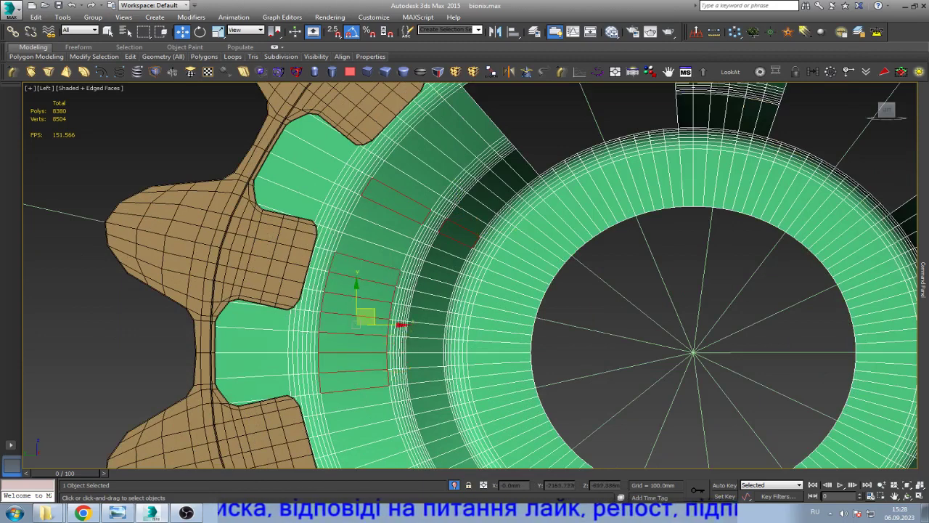
ctrl+click(370, 246)
ctrl+click(378, 229)
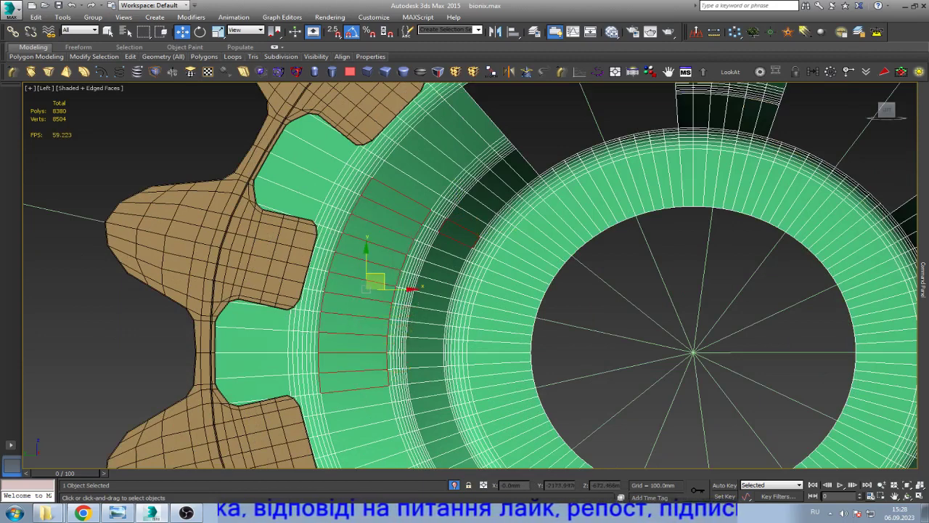
key(Delete)
- Widen the opening by deleting the adjacent column of ten polygons
click(426, 376)
ctrl+click(426, 363)
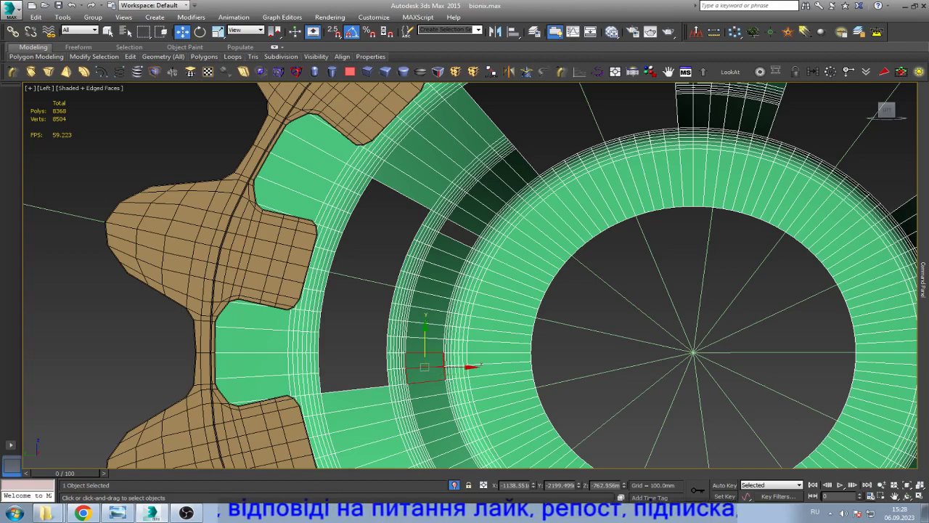
ctrl+click(426, 352)
ctrl+click(426, 340)
ctrl+click(426, 329)
ctrl+click(432, 298)
ctrl+click(434, 286)
ctrl+click(437, 272)
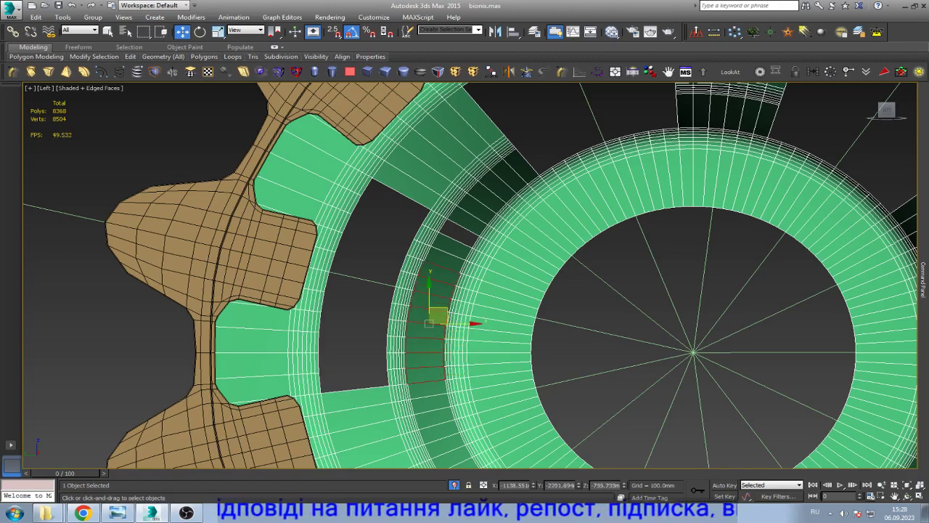
ctrl+click(443, 259)
ctrl+click(450, 246)
key(Delete)
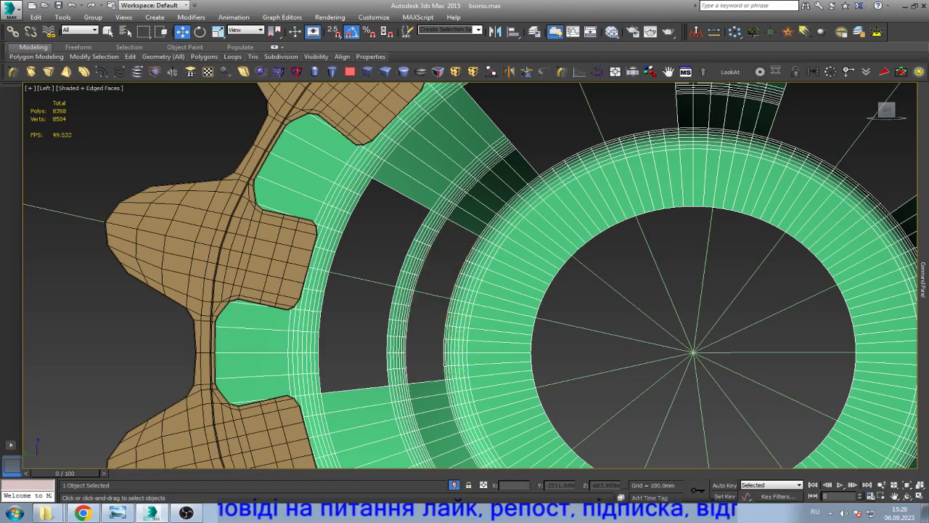
- Cut the thin curved strip free at its edges and delete it as an element
scroll(414, 377, up, 5)
key(2)
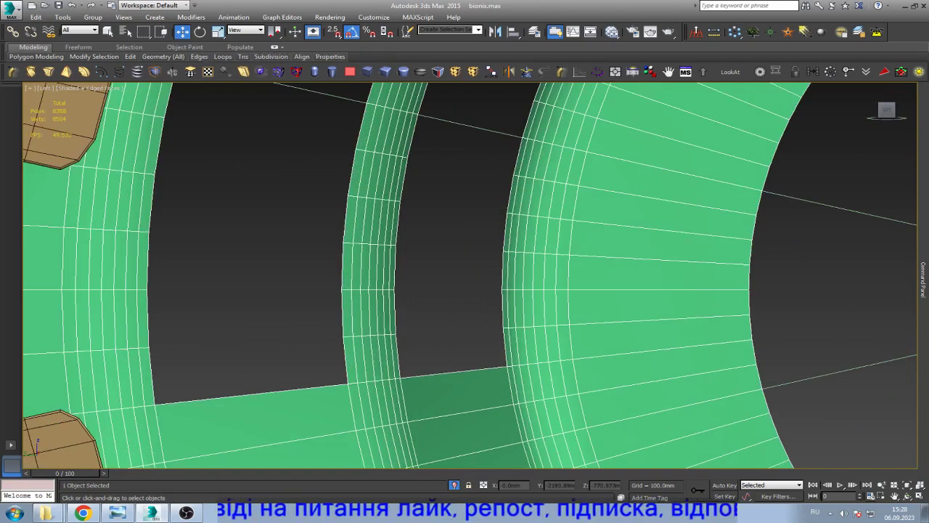
scroll(407, 406, down, 4)
scroll(407, 406, up, 2)
click(385, 433)
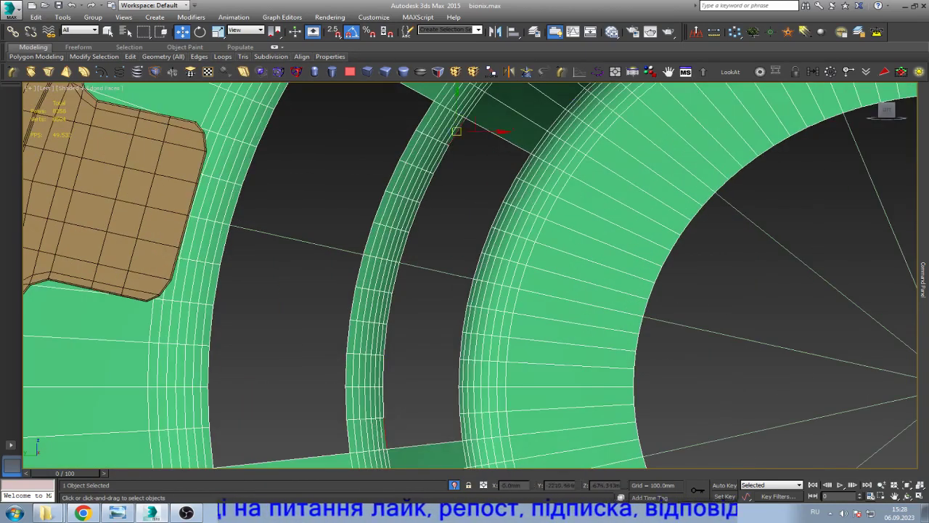
key(Delete)
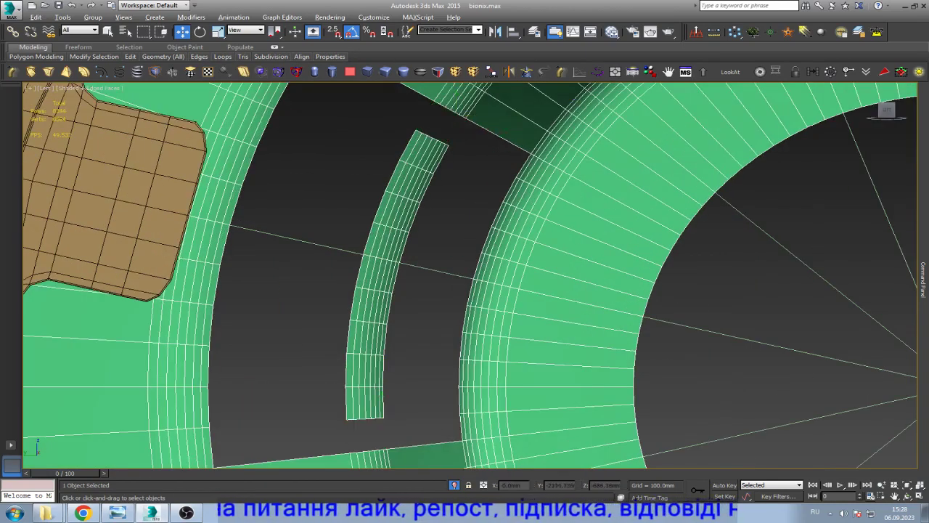
key(5)
click(388, 276)
key(Delete)
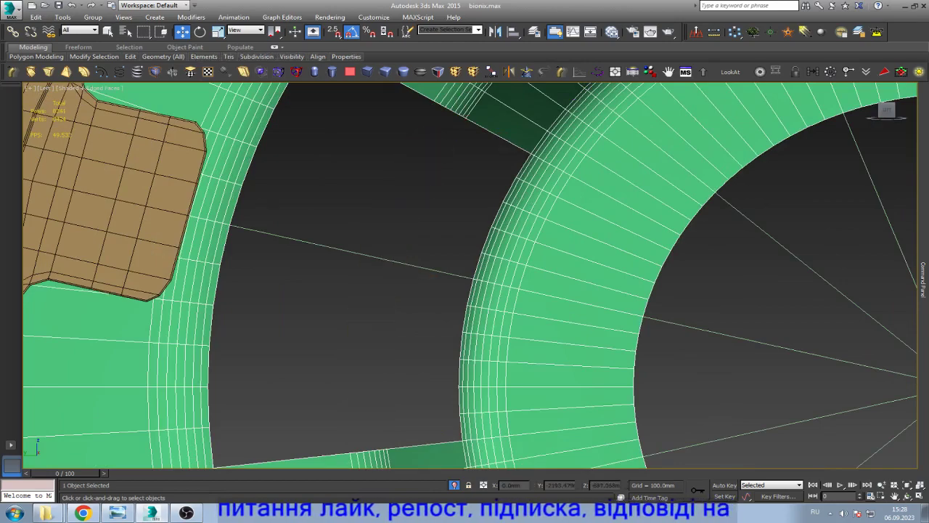
scroll(327, 189, down, 2)
scroll(326, 188, down, 2)
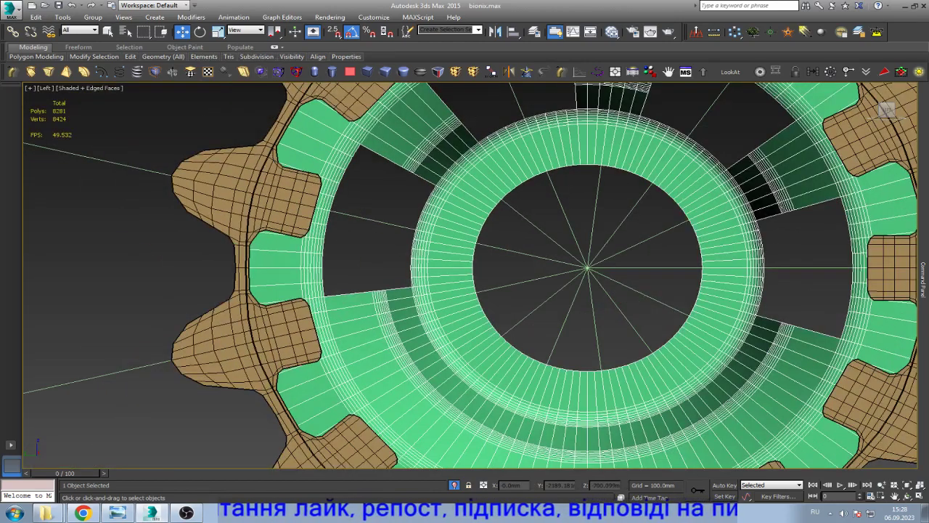
- Undo the strip deletion and earlier steps to restore the ring faces in the gap
key(ctrl+z)
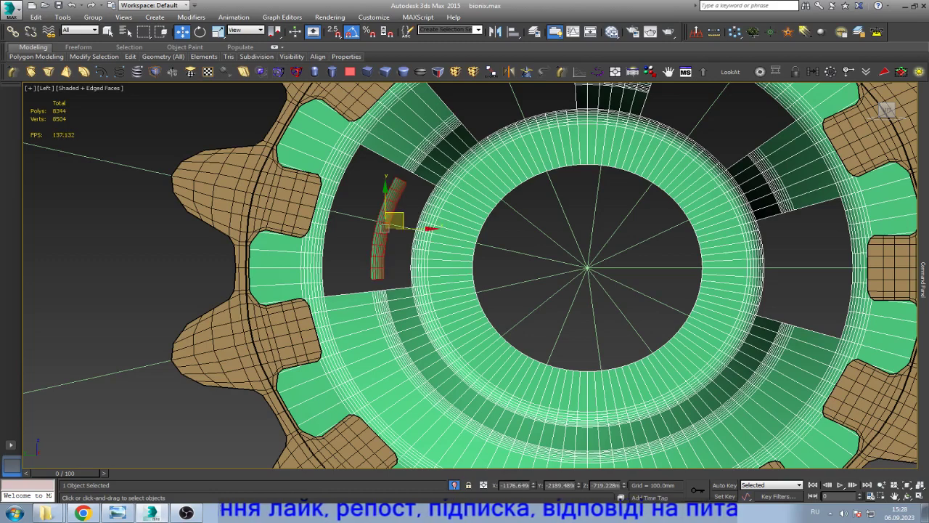
key(ctrl+z)
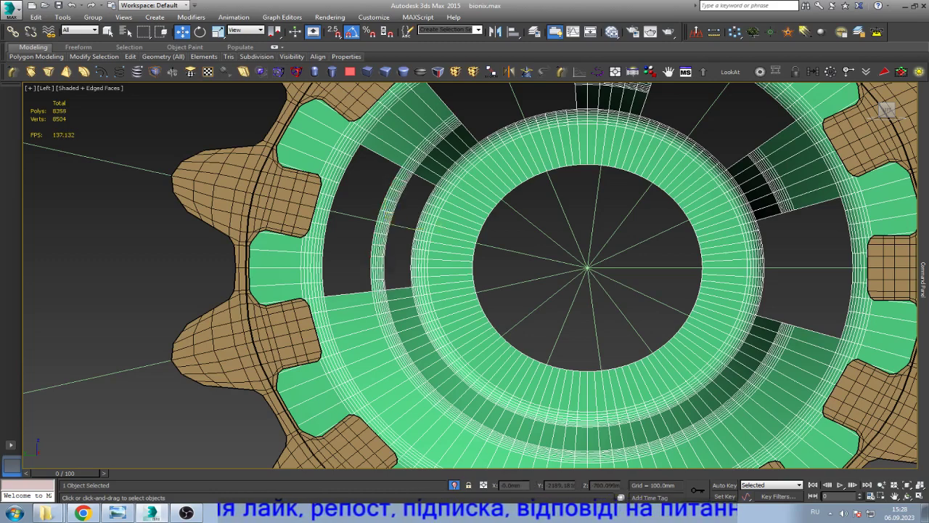
click(413, 192)
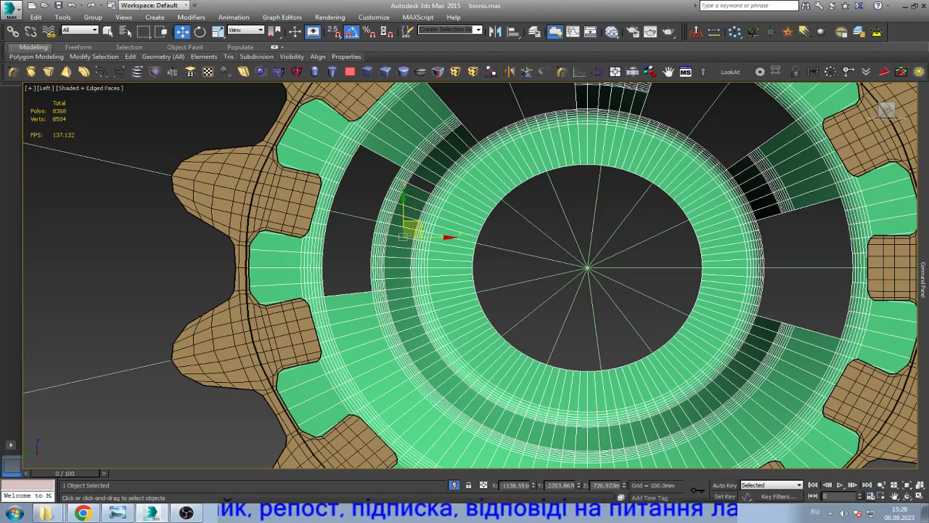
key(ctrl+z)
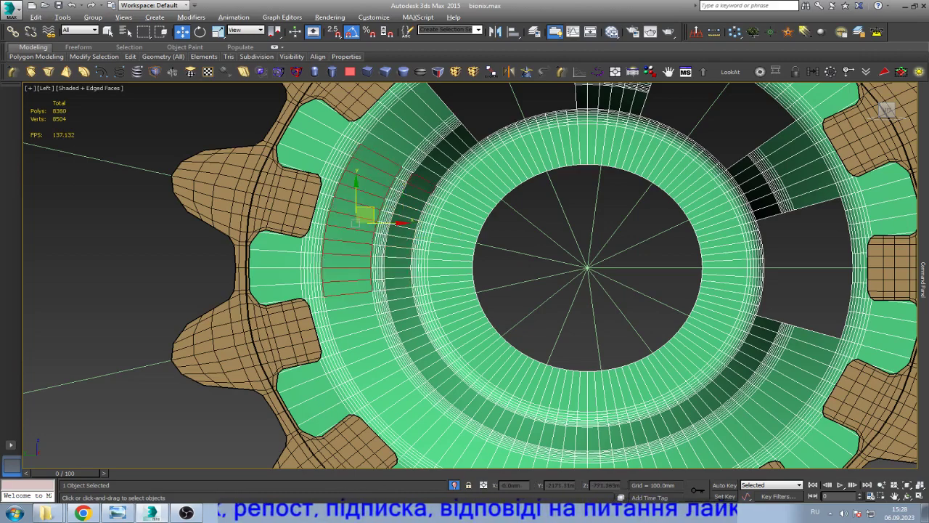
key(ctrl+z)
key(ctrl+z)
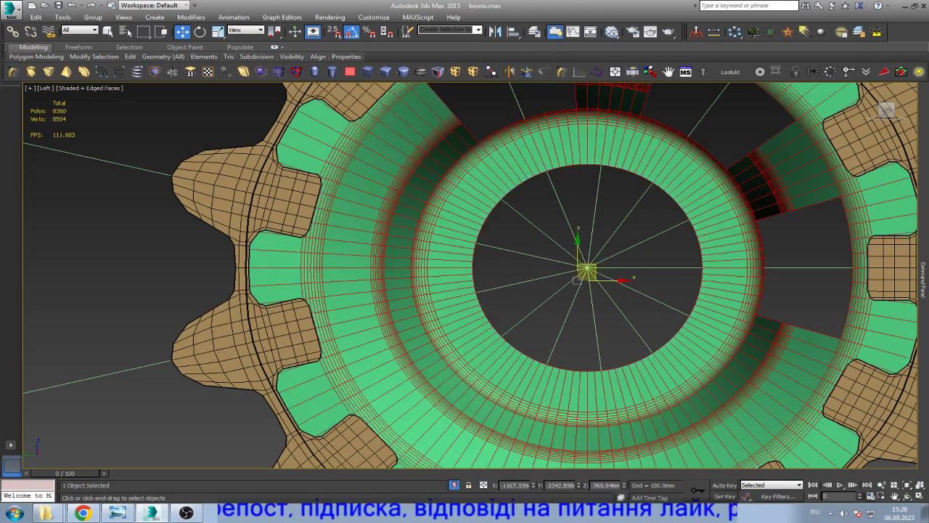
- In Polygon mode, delete a strip of ring polygons to open a hole
key(4)
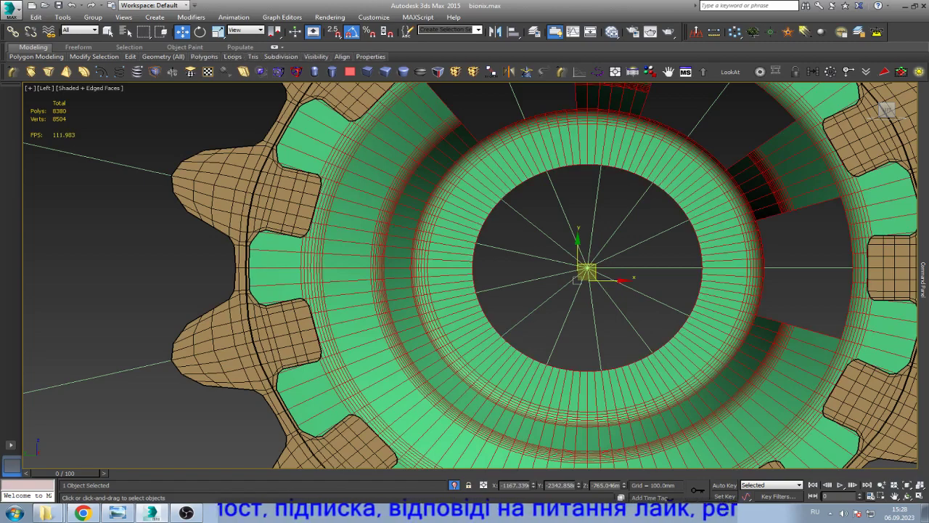
key(ctrl+z)
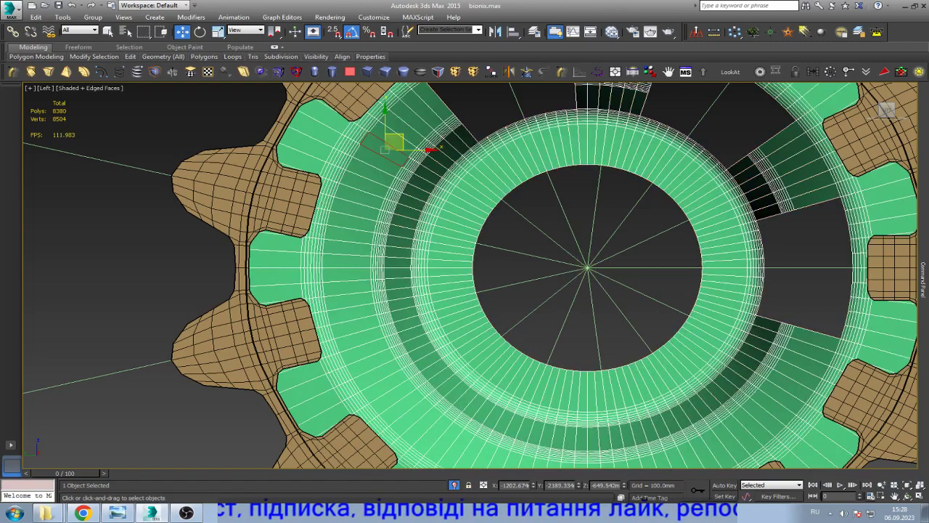
key(ctrl+z)
key(ctrl+z)
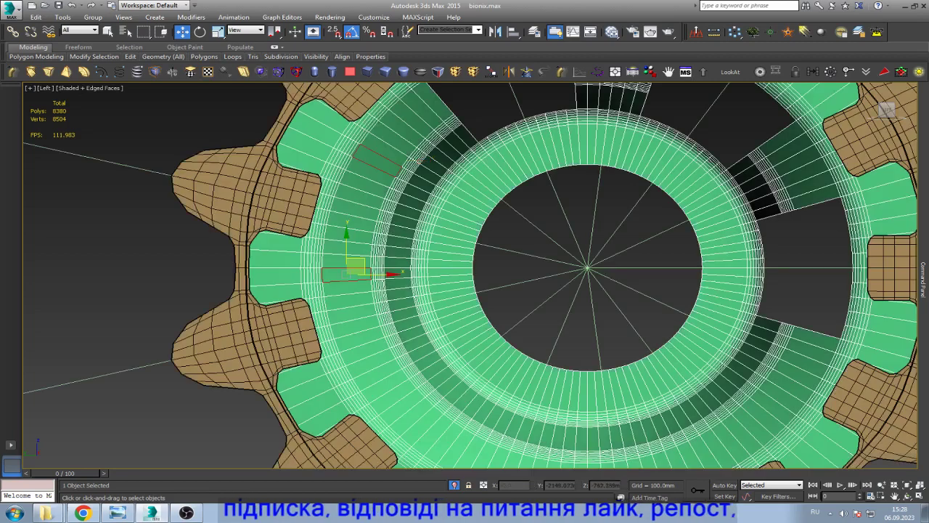
key(ctrl+z)
key(ctrl+z)
key(ctrl+z)
key(ctrl+z)
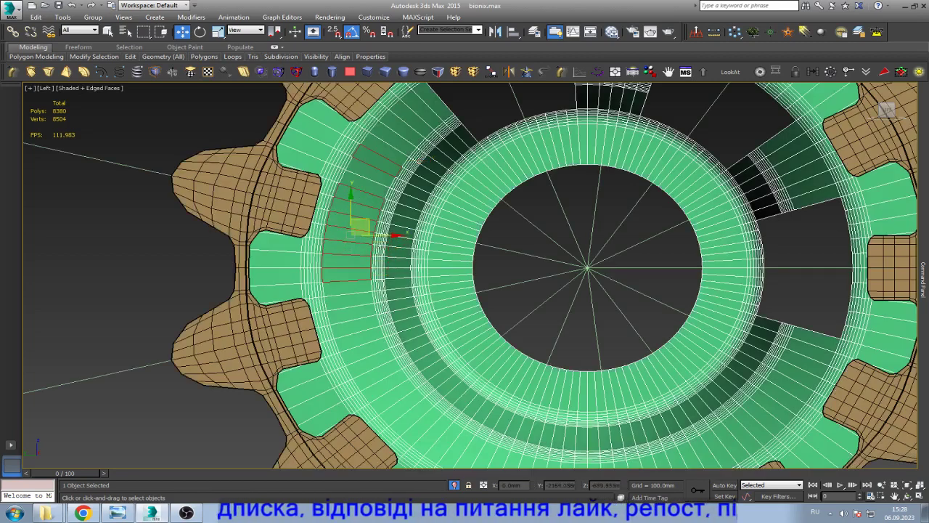
key(ctrl+z)
- Delete the strip of polygons beside the new hole to widen the opening
key(ctrl+z)
key(Delete)
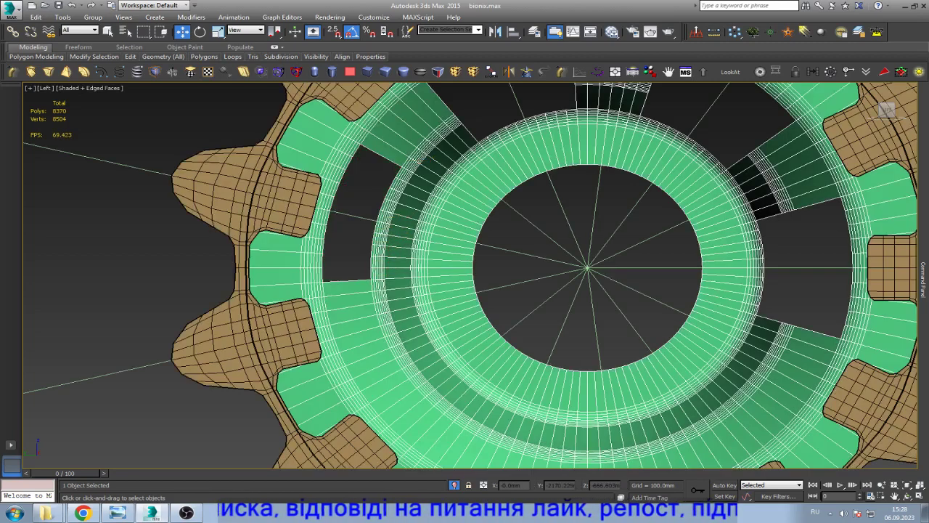
click(422, 180)
key(ctrl+z)
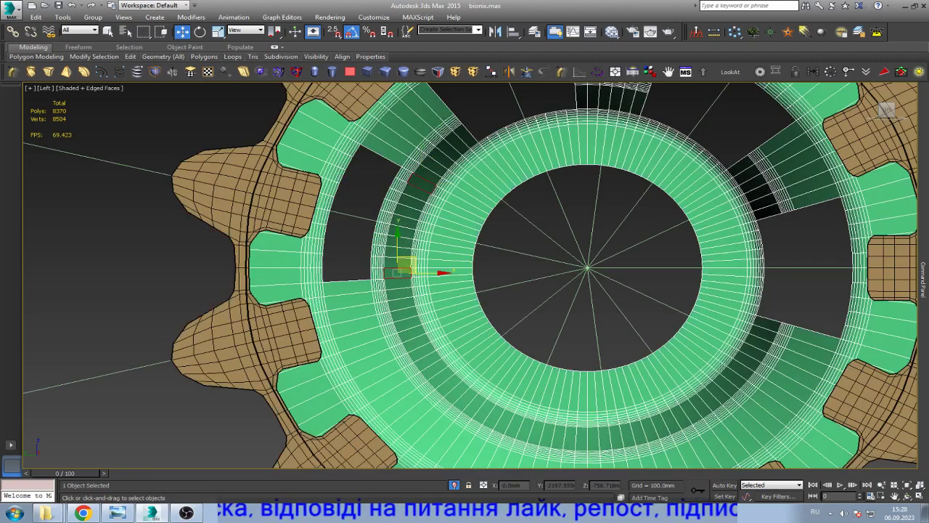
key(ctrl+z)
key(ctrl+z)
key(ctrl+z)
key(ctrl+z)
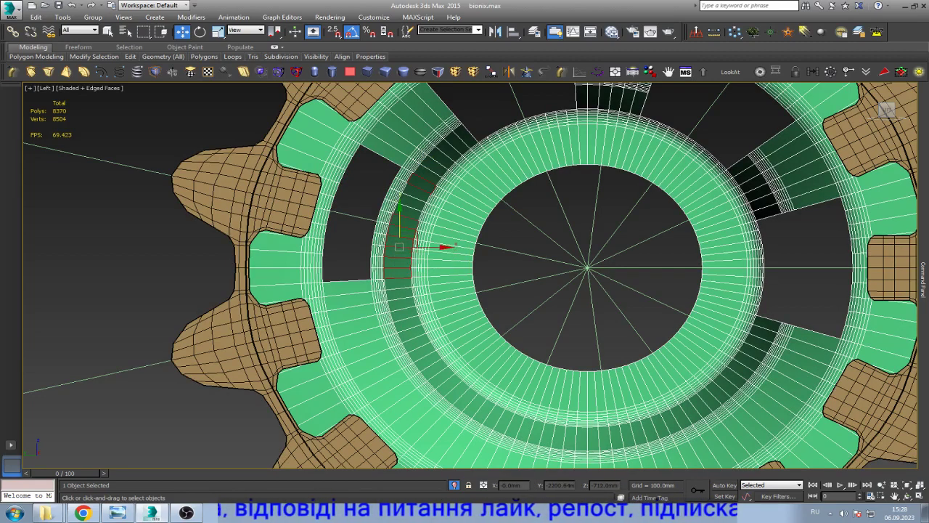
key(ctrl+z)
key(ctrl+z)
key(ctrl+z)
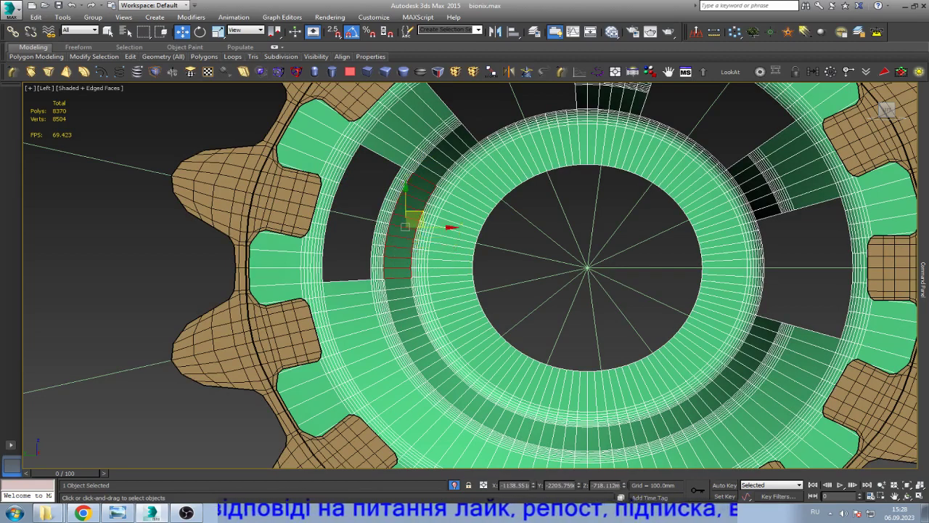
key(Delete)
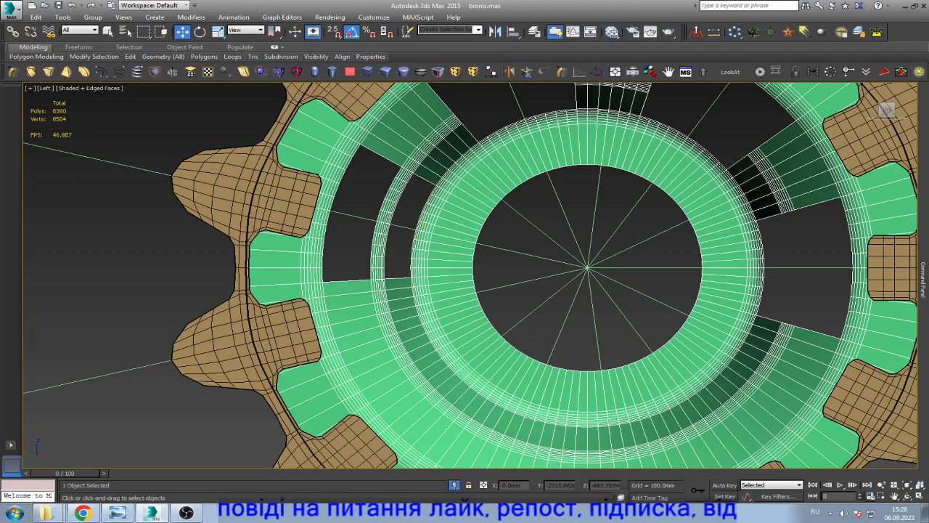
- Drag-select the middle arc's vertices in Vertex mode and delete them
scroll(408, 184, up, 6)
key(1)
drag(363, 169, 399, 189)
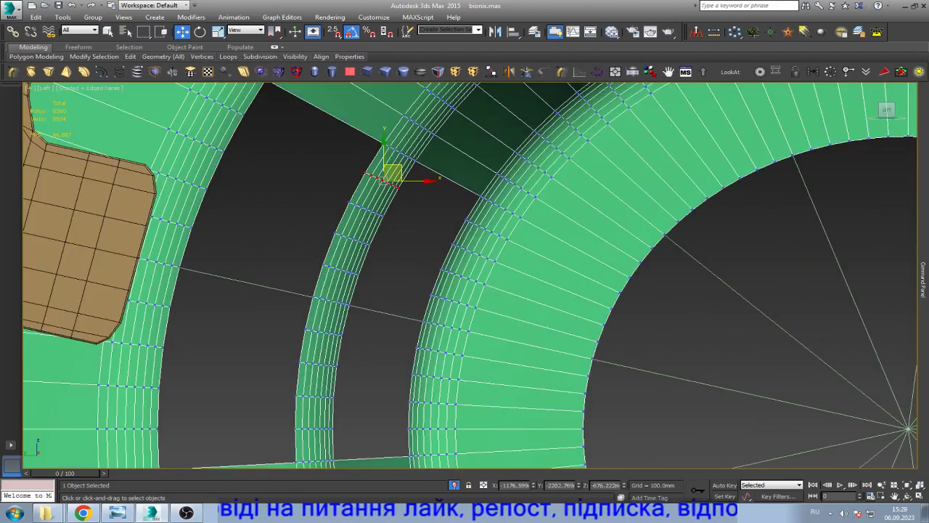
scroll(312, 297, down, 5)
scroll(312, 298, up, 4)
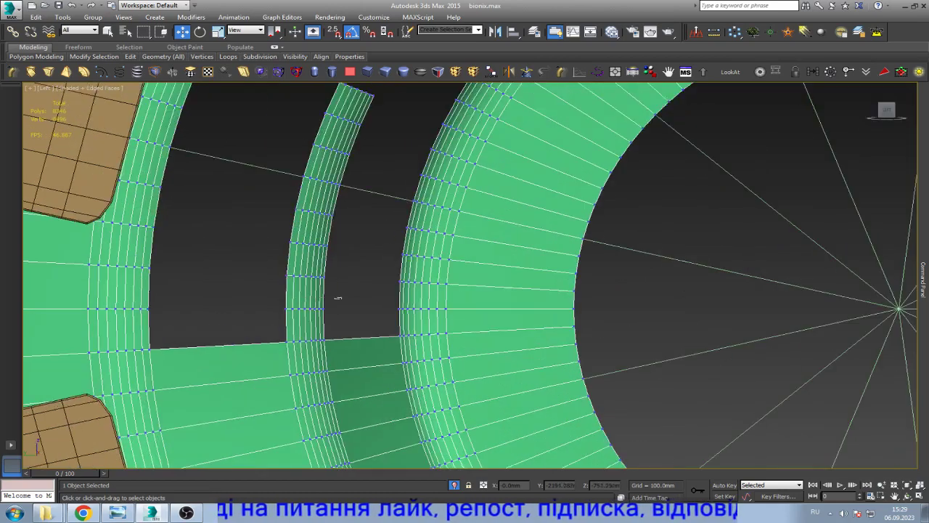
key(Delete)
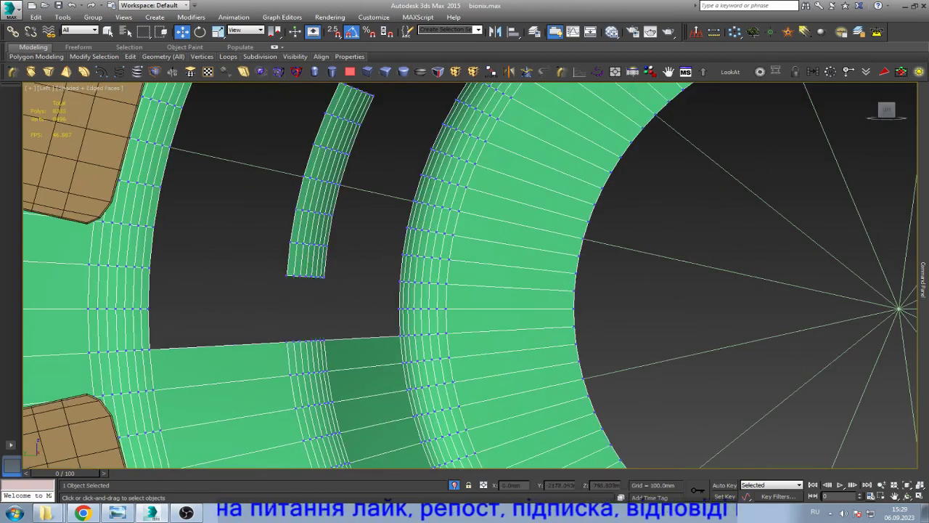
- Delete the small leftover arc piece as an element
key(5)
click(327, 180)
key(Delete)
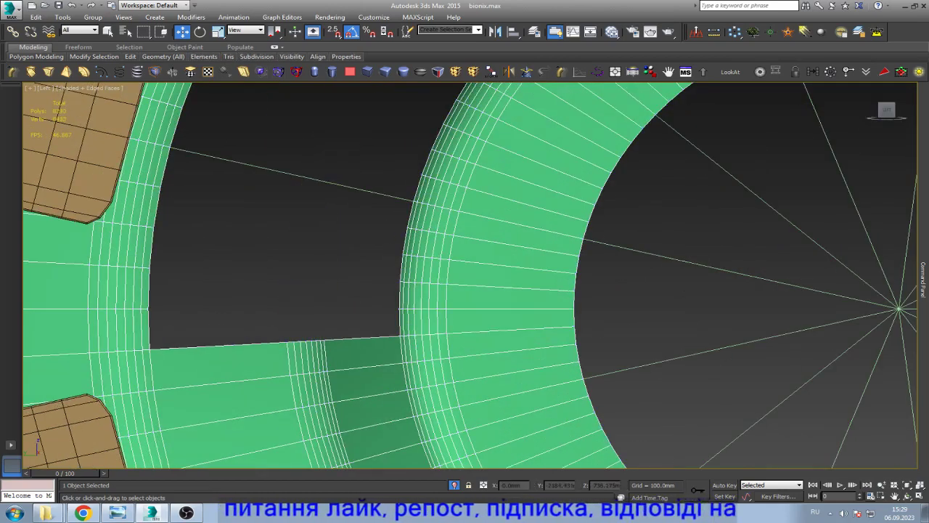
scroll(290, 254, down, 4)
scroll(269, 268, down, 2)
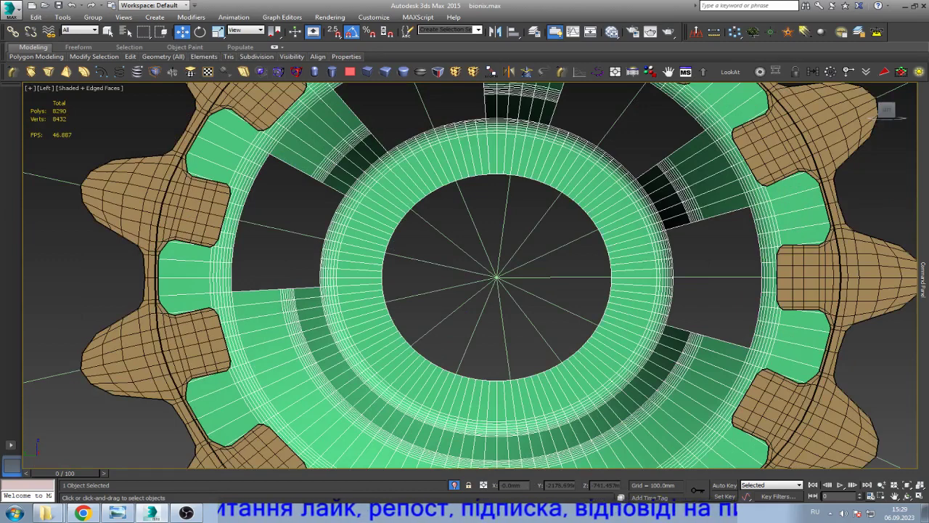
- In Polygon mode, select a strip of ring-band polygons and delete them to open a hole
scroll(277, 265, down, 2)
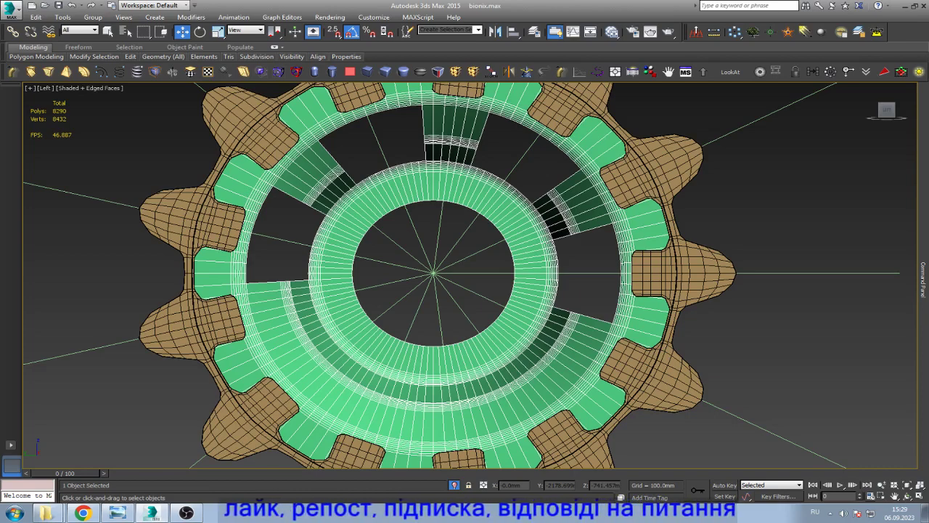
scroll(585, 373, up, 4)
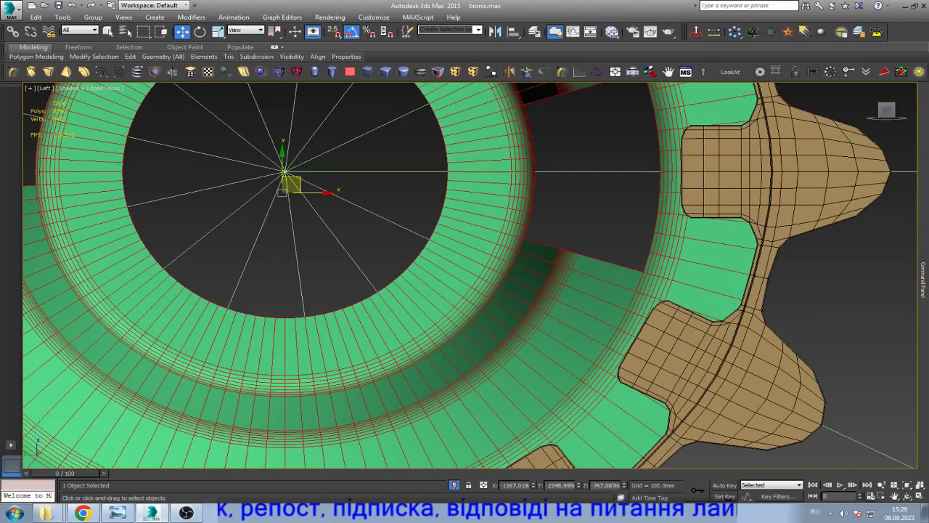
key(4)
scroll(559, 312, down, 3)
scroll(559, 312, up, 3)
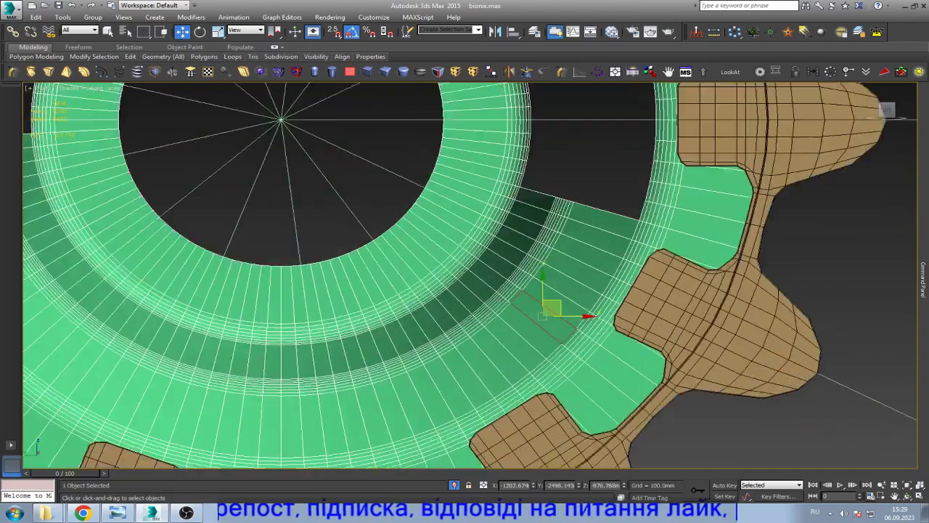
scroll(537, 298, up, 2)
scroll(464, 276, down, 2)
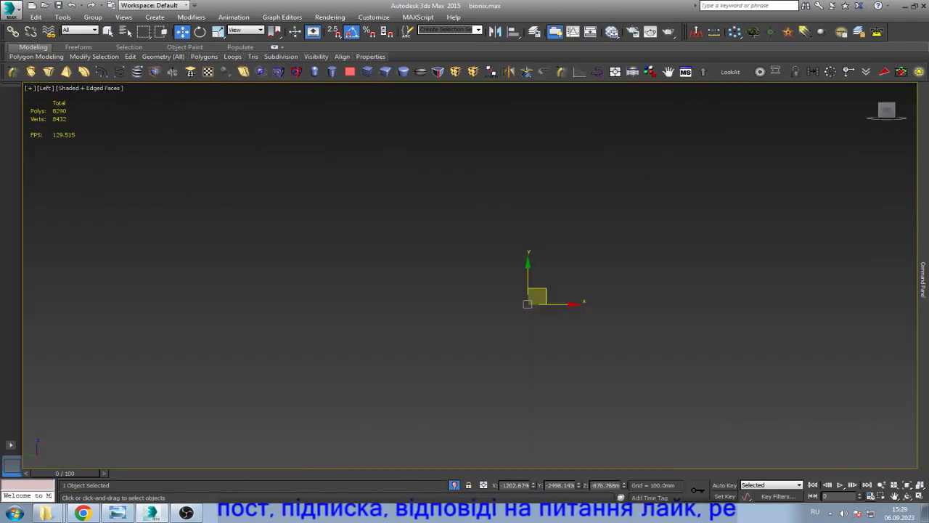
scroll(517, 259, down, 1)
scroll(370, 436, up, 2)
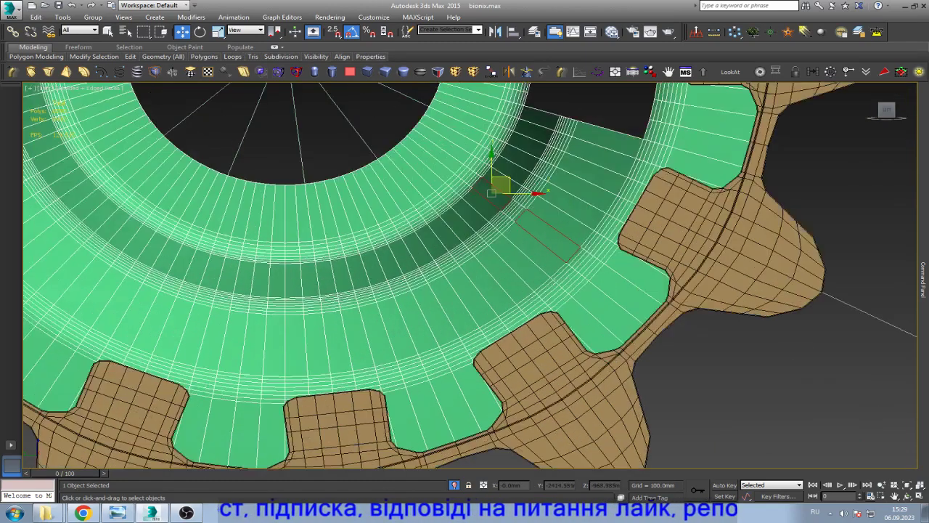
scroll(402, 378, up, 3)
click(398, 303)
click(362, 218)
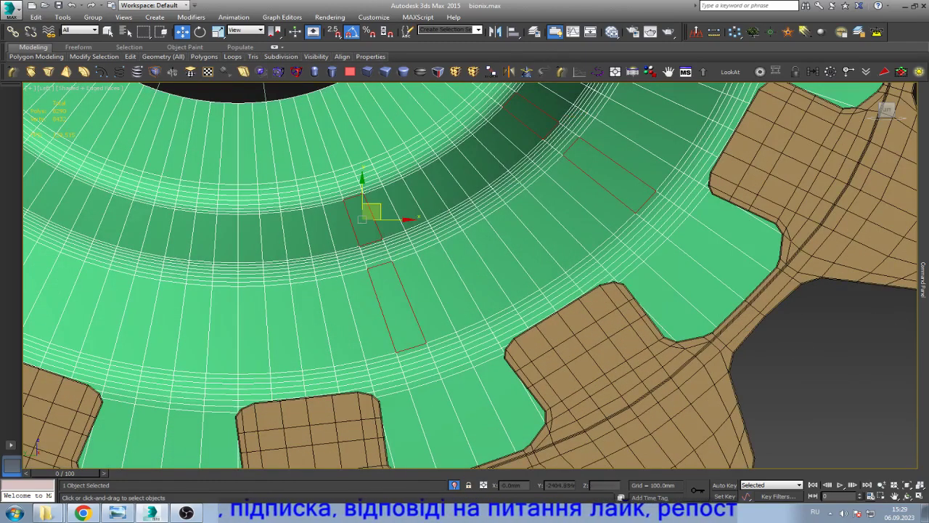
ctrl+click(392, 210)
ctrl+click(407, 207)
ctrl+click(425, 190)
ctrl+click(444, 180)
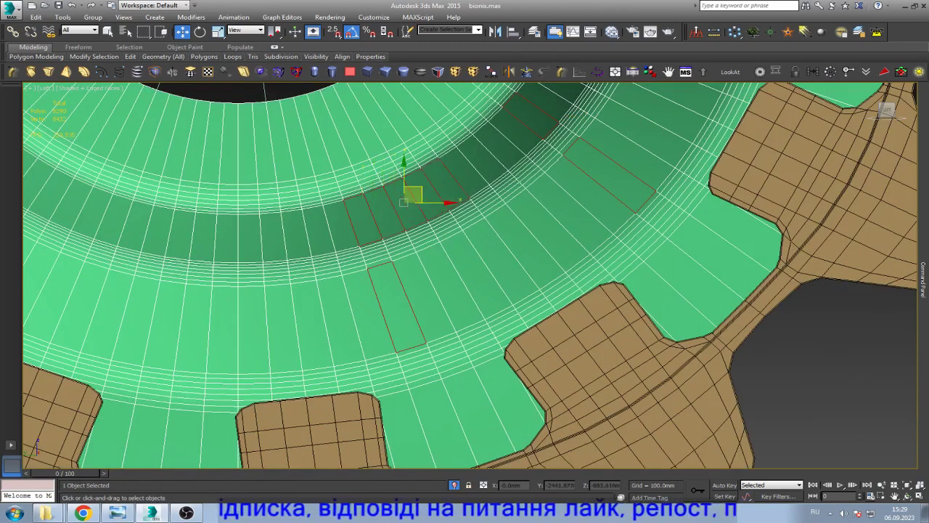
ctrl+click(465, 168)
ctrl+click(485, 156)
shift+click(399, 301)
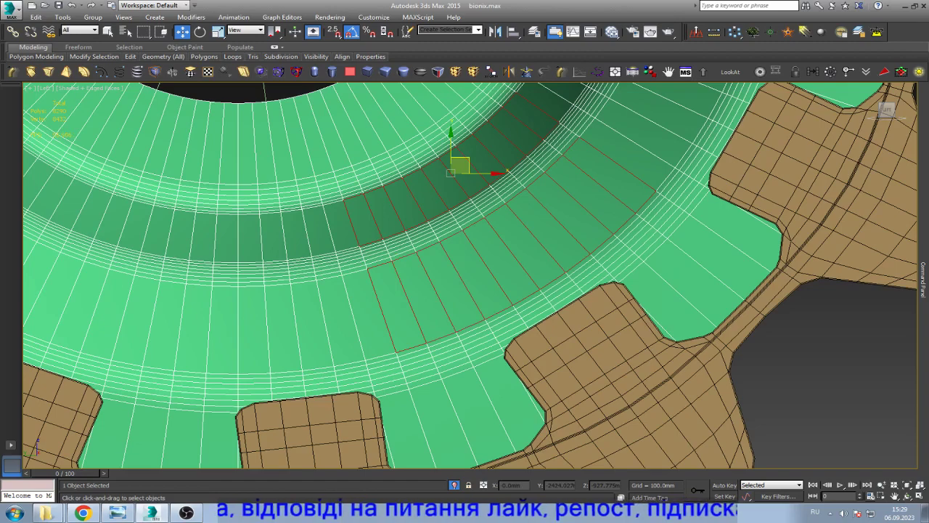
key(Delete)
- Delete two more narrow strips of band polygons
scroll(464, 218, up, 5)
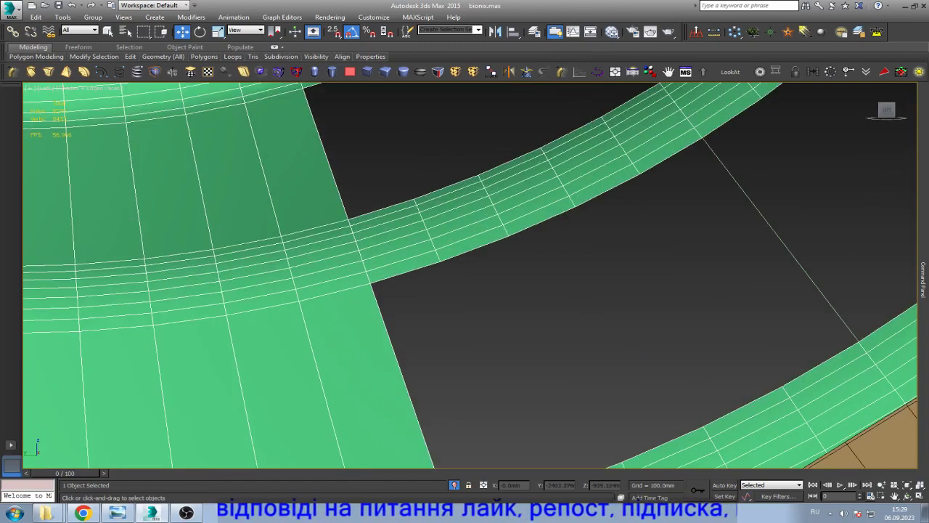
click(425, 214)
key(Delete)
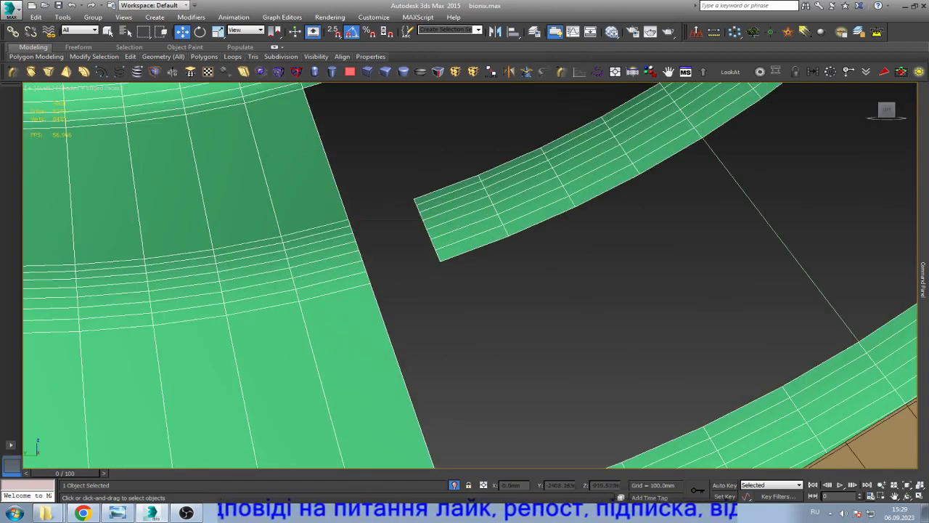
scroll(464, 275, down, 5)
scroll(581, 204, up, 5)
click(577, 193)
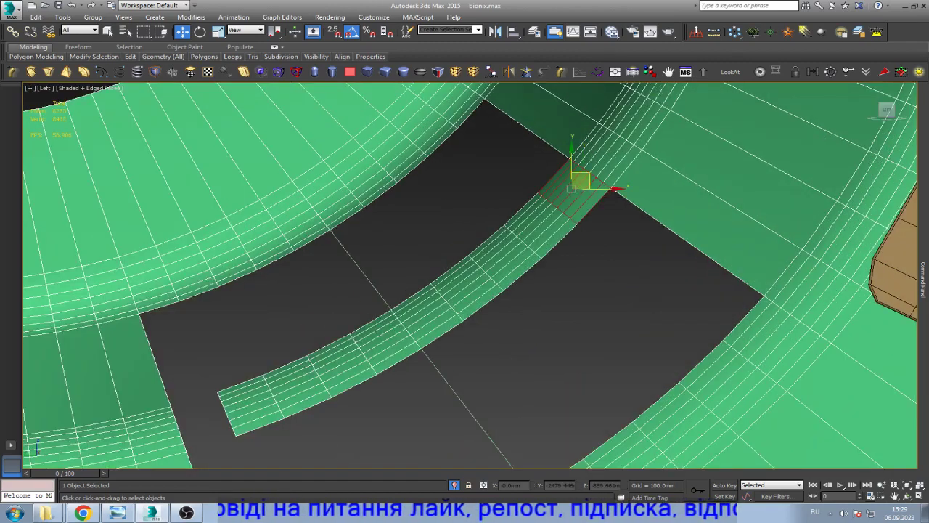
key(Delete)
- In Element mode, delete the detached curved strip
key(5)
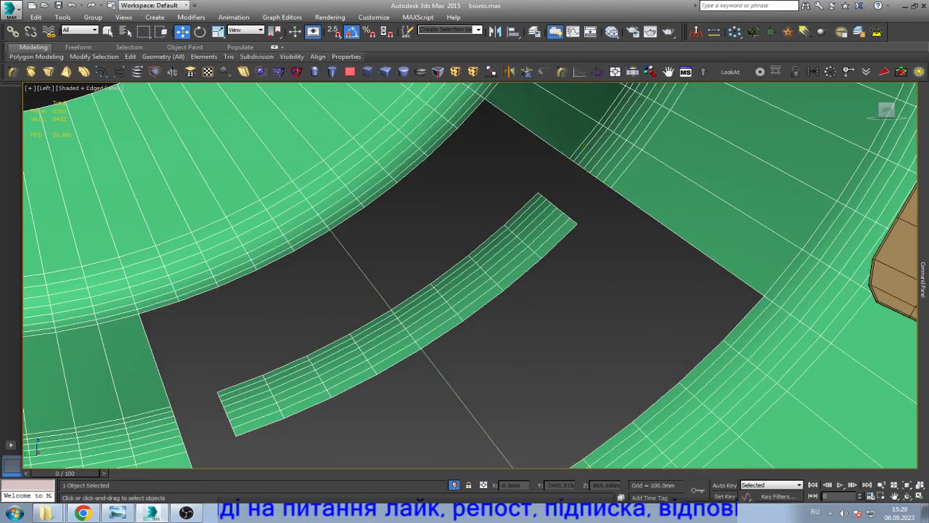
click(406, 312)
key(Delete)
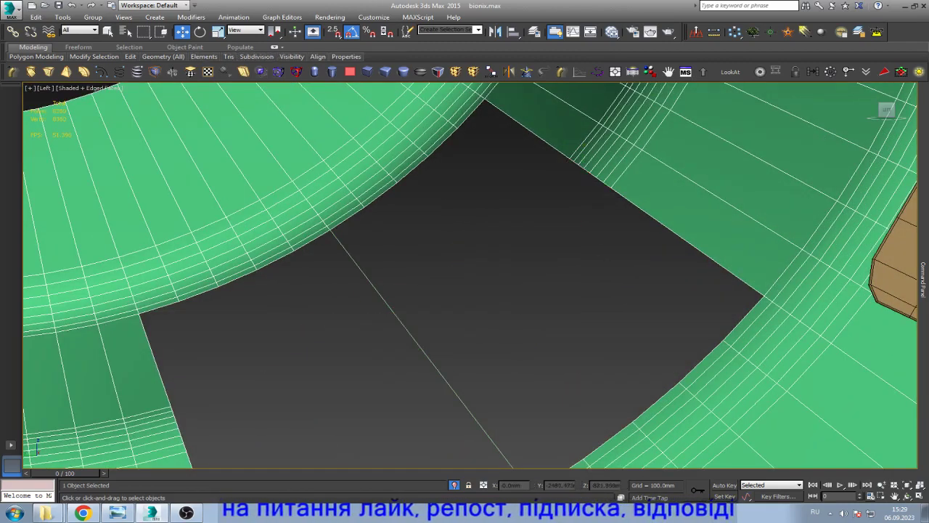
scroll(633, 290, down, 5)
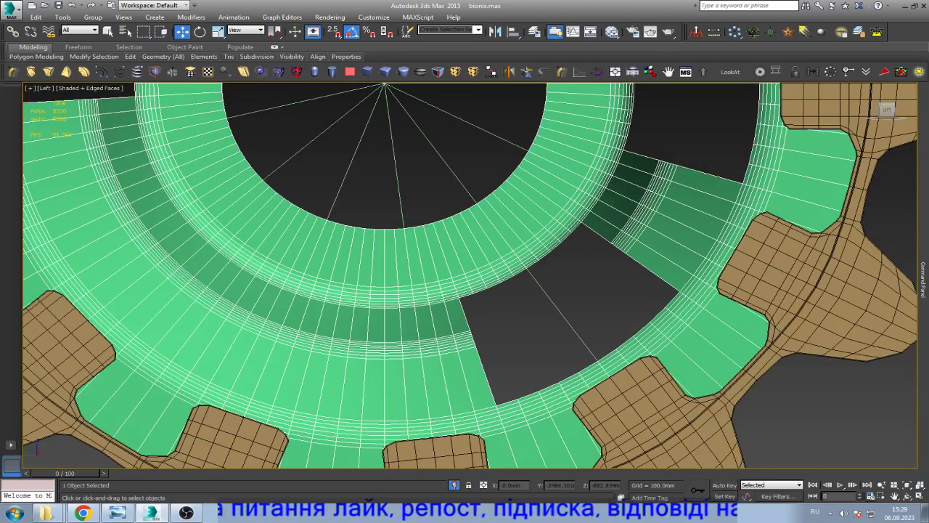
- Select the inner and outer band polygons across another gap and delete them
key(ctrl+a)
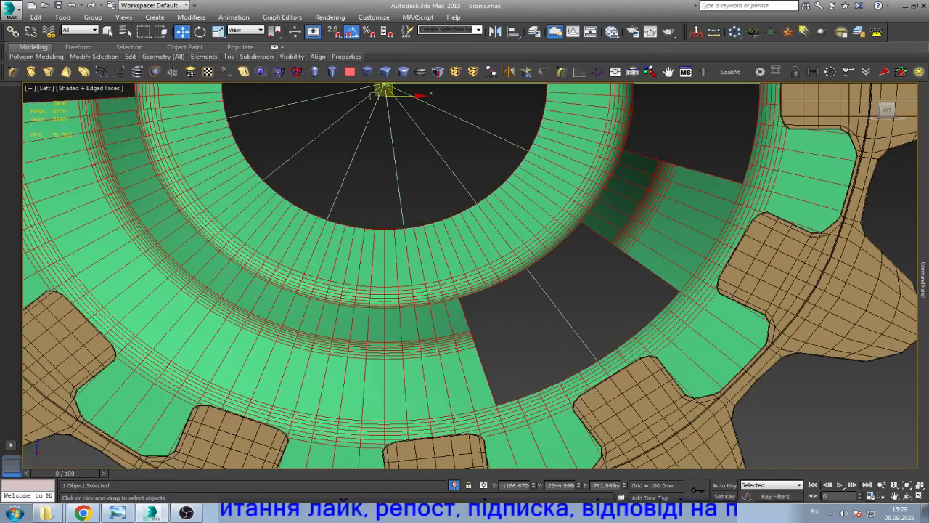
key(4)
click(353, 384)
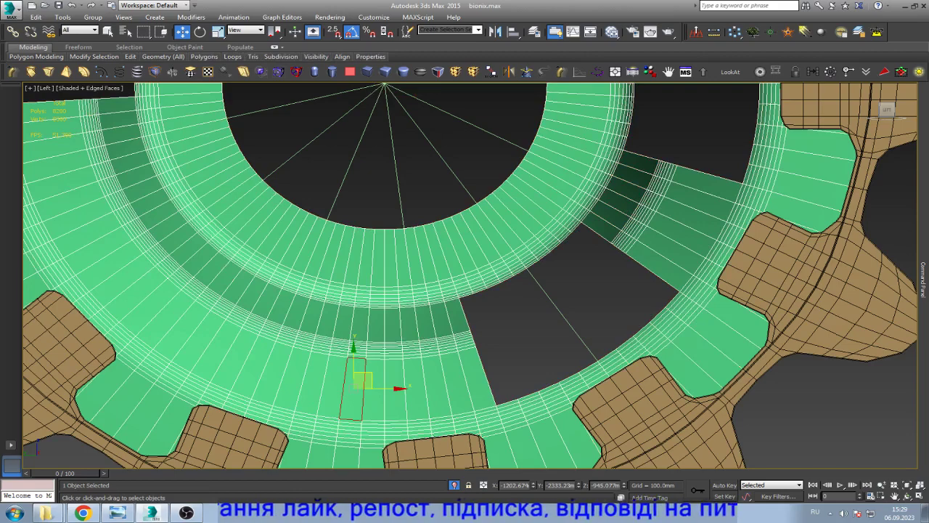
ctrl+click(363, 323)
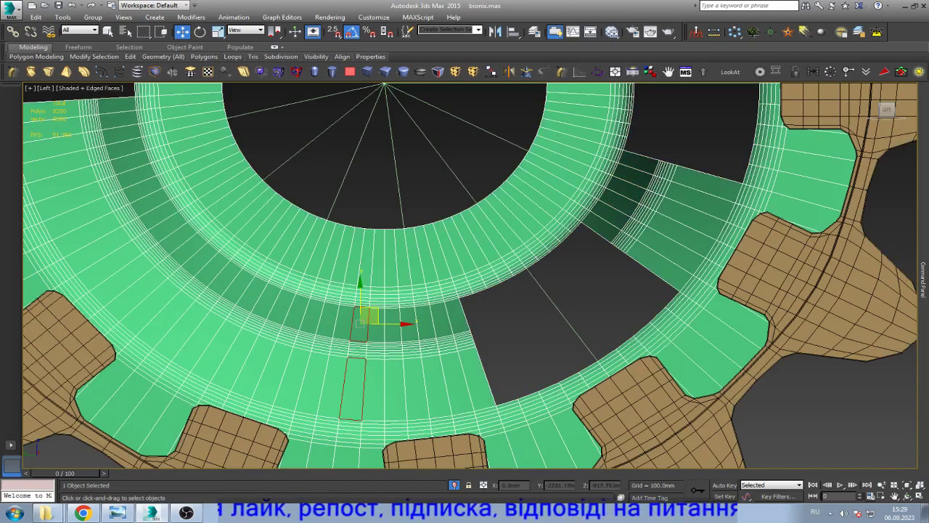
ctrl+click(182, 330)
ctrl+click(224, 278)
ctrl+click(238, 286)
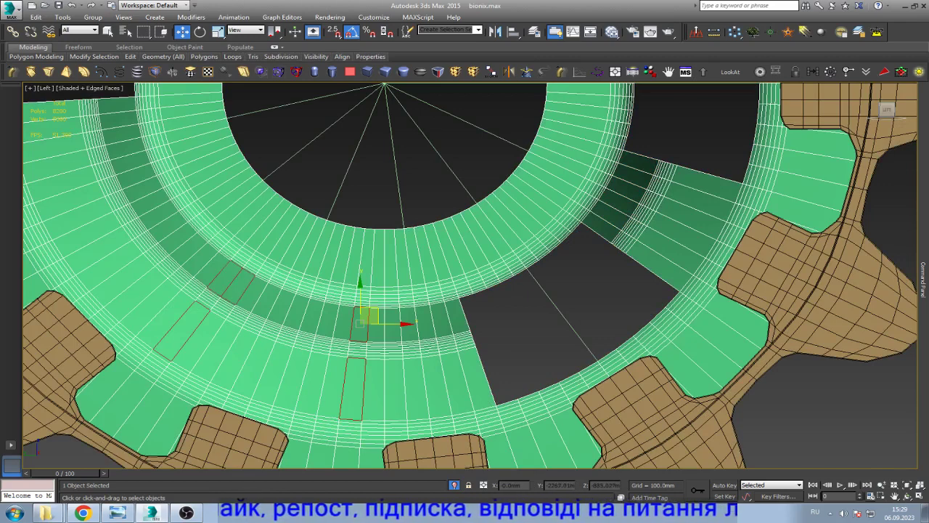
ctrl+click(252, 294)
ctrl+click(274, 302)
ctrl+click(288, 307)
ctrl+click(302, 311)
ctrl+click(315, 315)
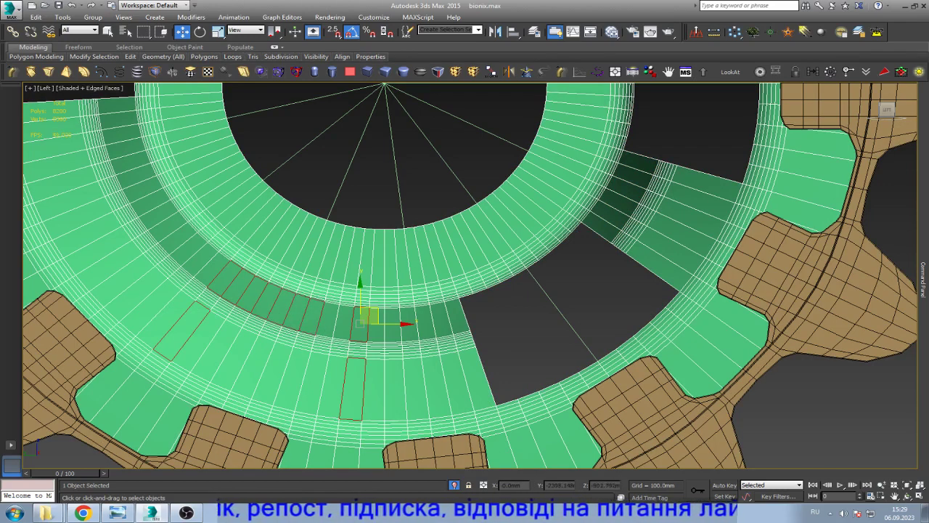
ctrl+click(329, 319)
ctrl+click(343, 321)
ctrl+click(331, 382)
ctrl+click(312, 380)
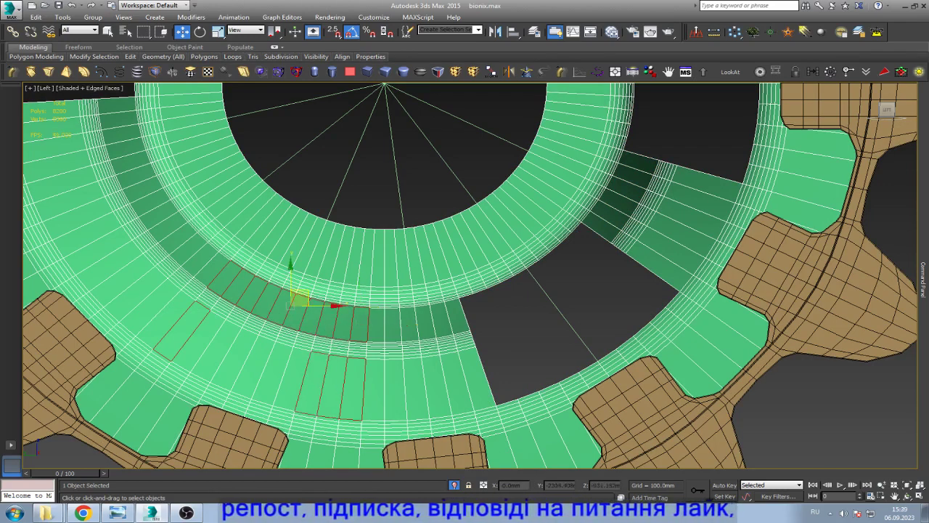
ctrl+click(293, 379)
ctrl+click(274, 375)
ctrl+click(256, 372)
ctrl+click(236, 367)
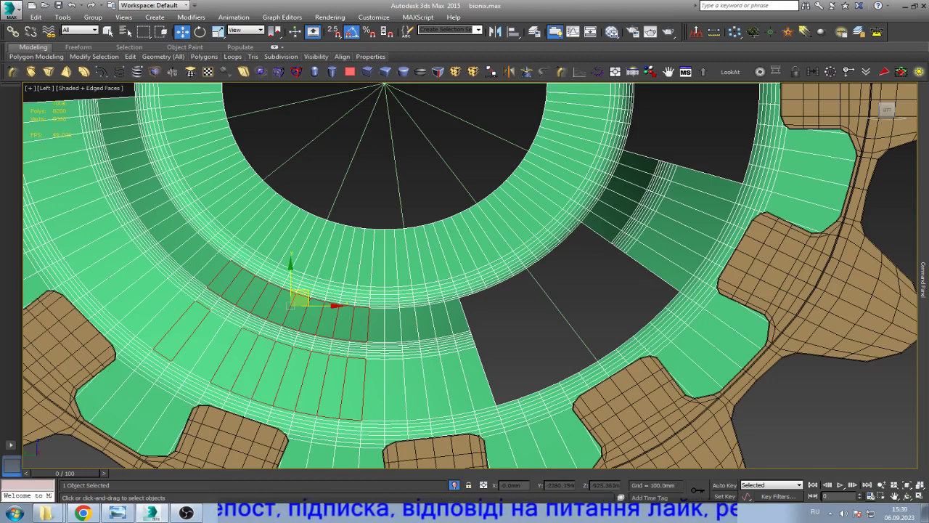
ctrl+click(217, 361)
ctrl+click(182, 366)
key(Delete)
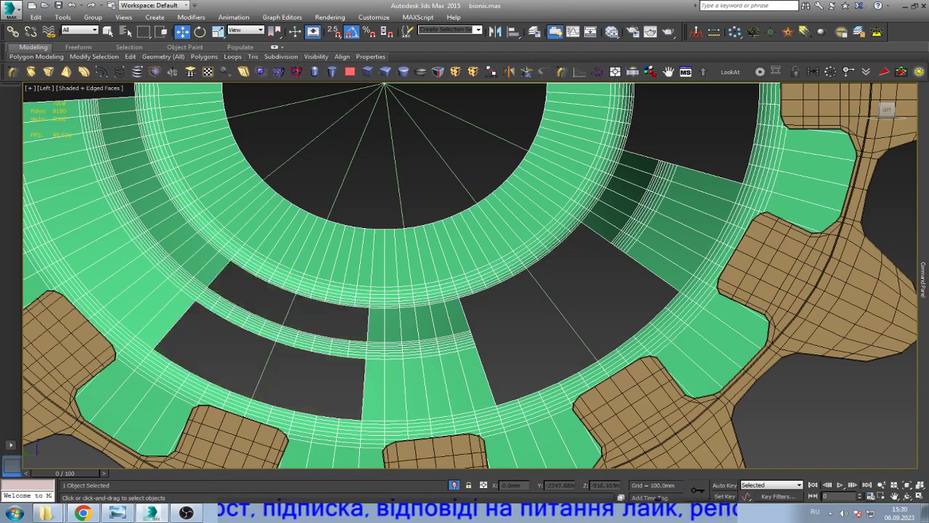
- Box-select and delete the leftover strip in two passes, left part then right part
scroll(316, 336, up, 3)
key(1)
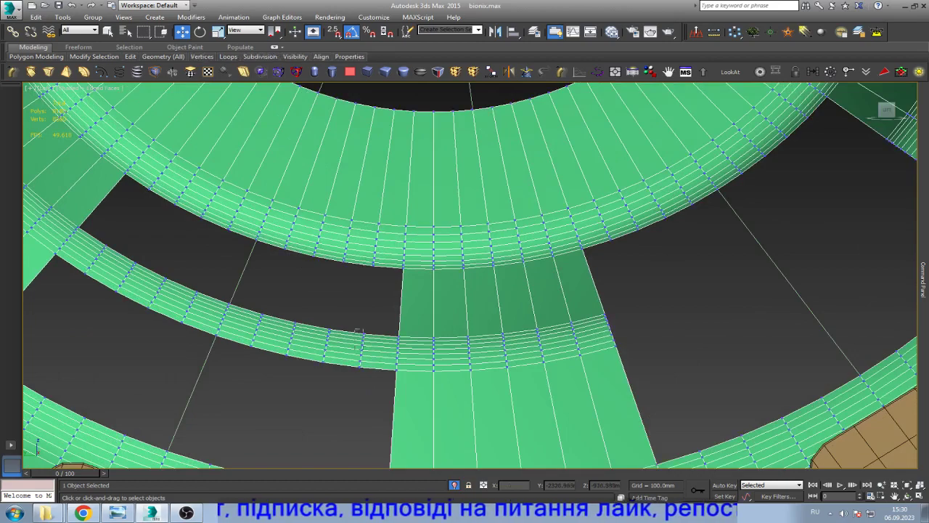
scroll(392, 217, down, 5)
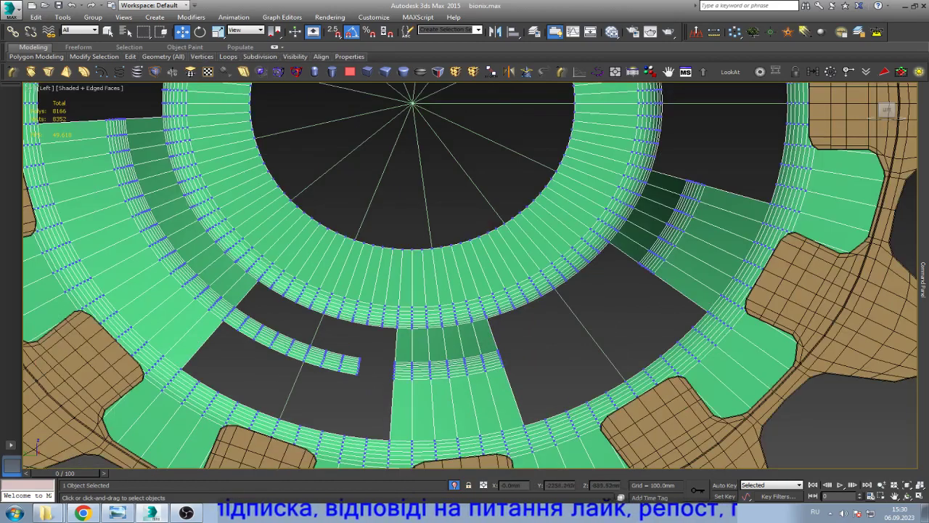
scroll(464, 275, up, 5)
scroll(257, 341, down, 5)
scroll(257, 341, up, 5)
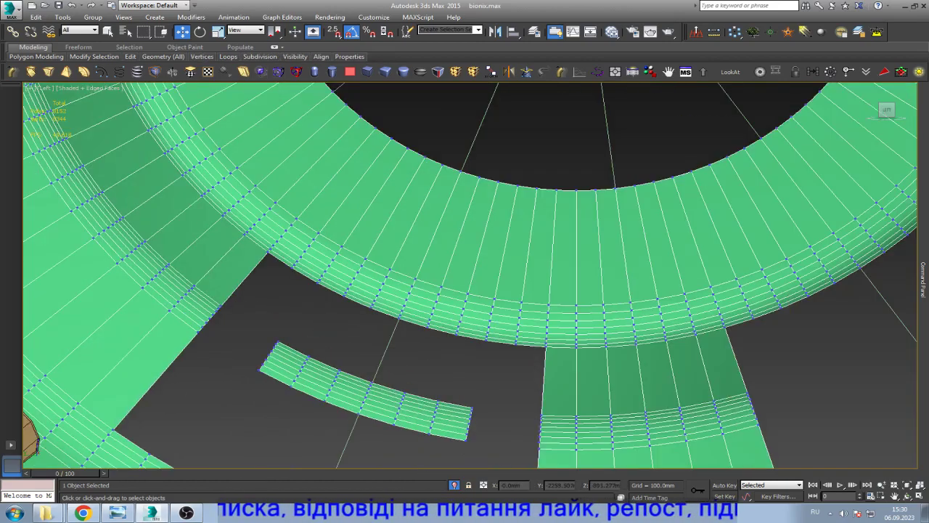
drag(254, 334, 371, 421)
key(Delete)
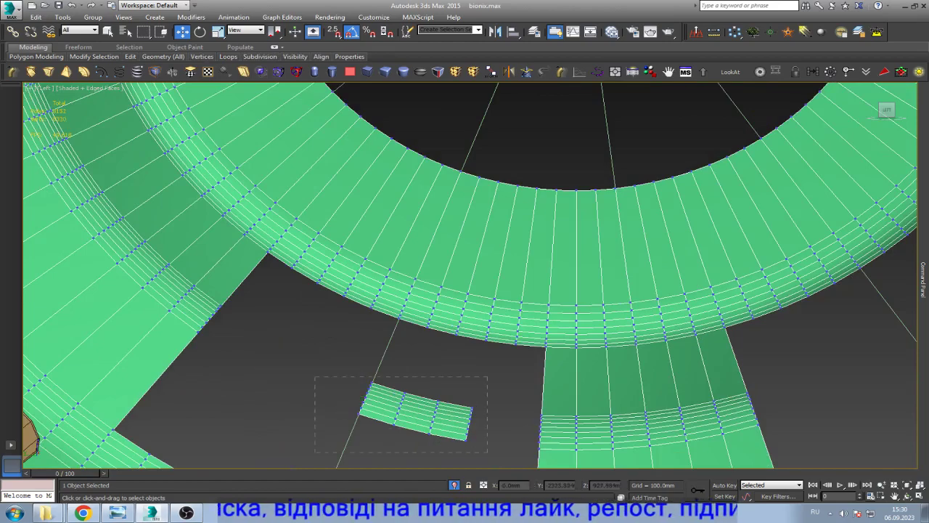
drag(310, 373, 450, 417)
key(Delete)
scroll(450, 404, down, 5)
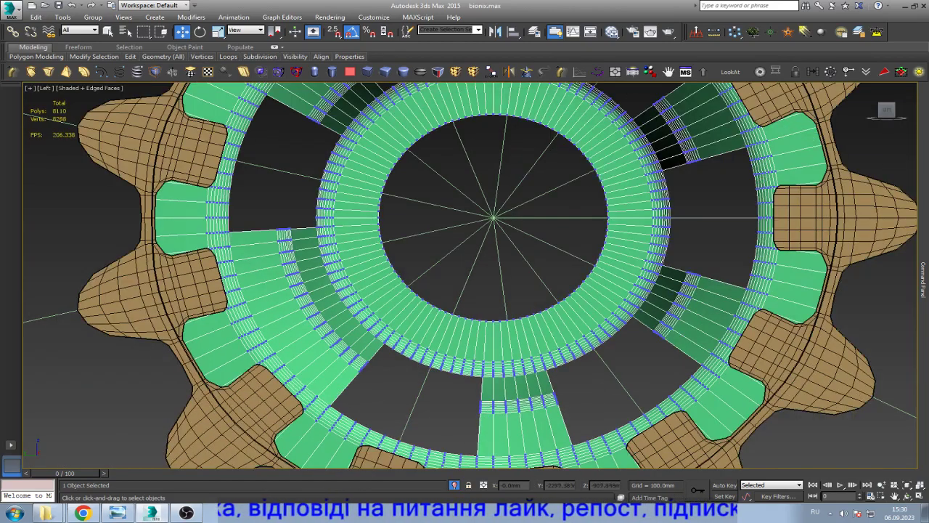
- Zoom in and out around the gear in the Left viewport
scroll(382, 381, up, 2)
scroll(381, 383, down, 3)
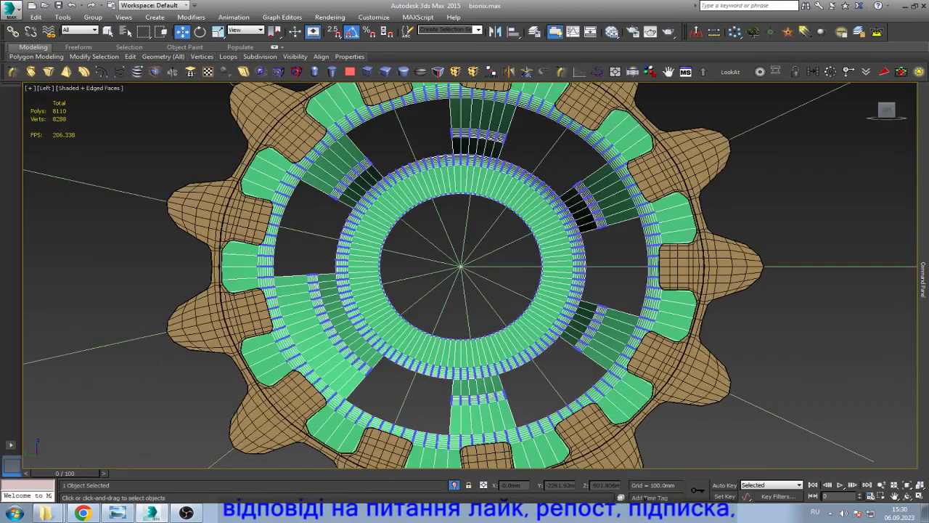
scroll(384, 381, up, 3)
scroll(384, 381, down, 2)
scroll(383, 381, down, 3)
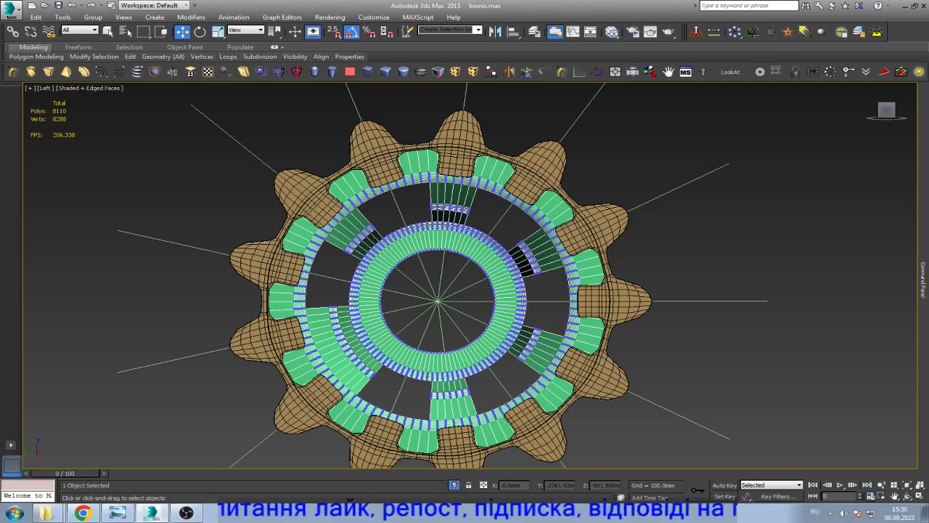
scroll(384, 377, up, 3)
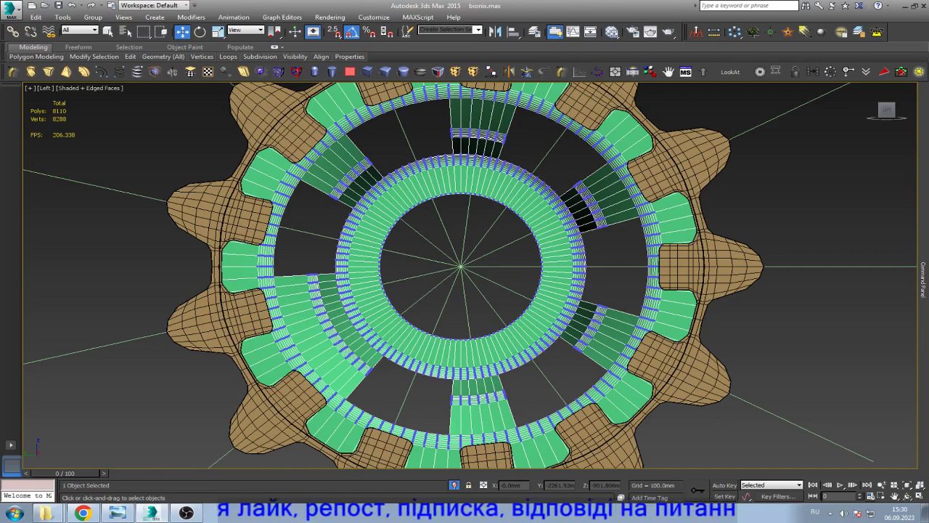
scroll(334, 368, up, 3)
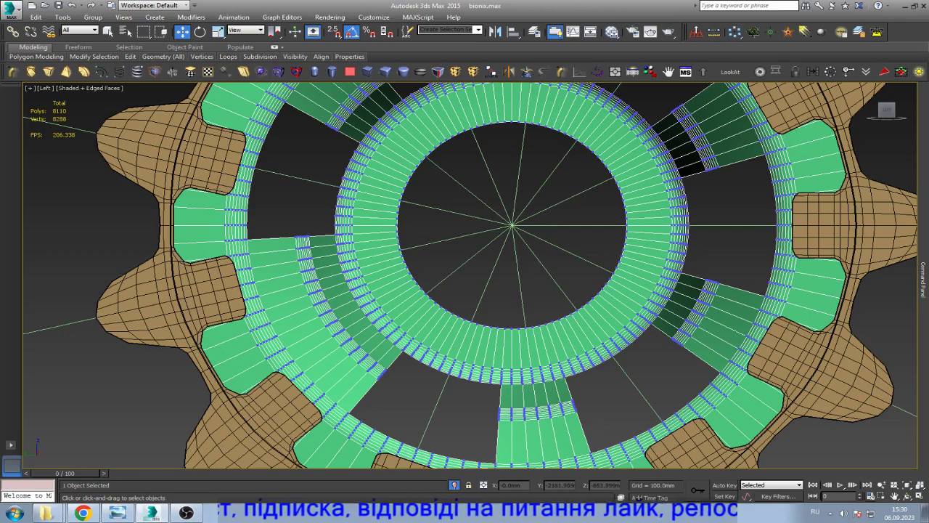
scroll(298, 337, down, 2)
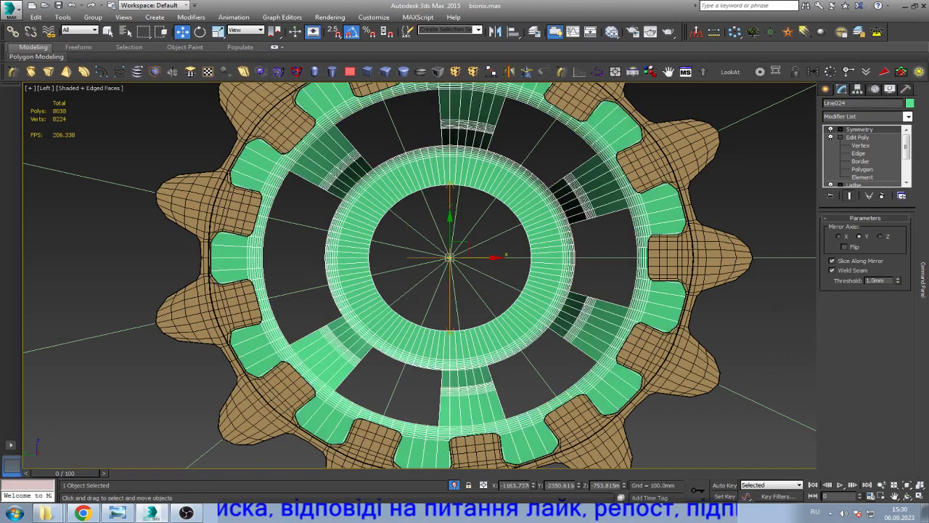
- Switch the Symmetry mirror axis to Z, then delete the Symmetry modifier from the stack
click(880, 236)
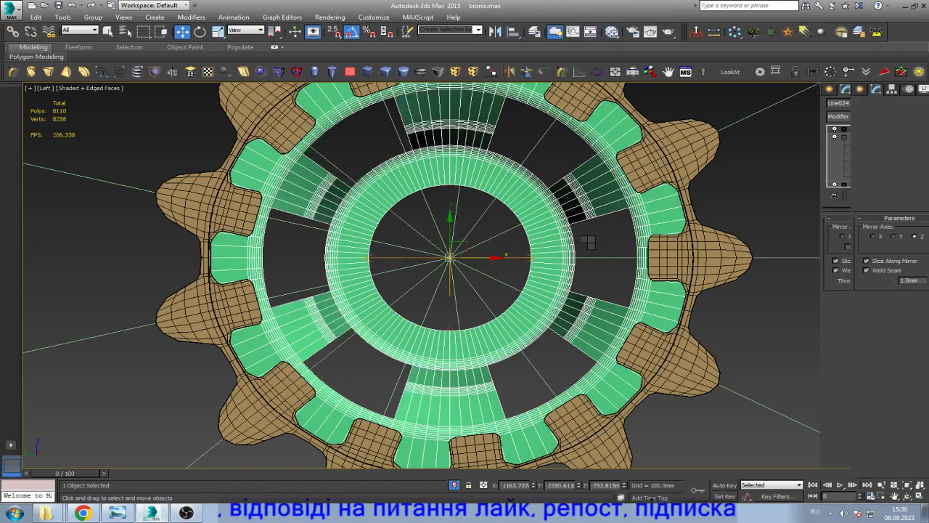
scroll(508, 271, down, 3)
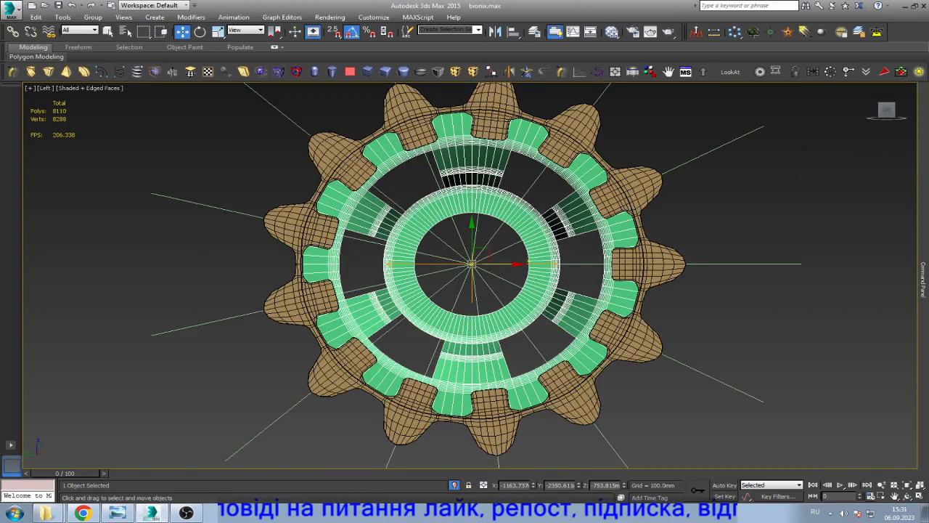
right_click(860, 129)
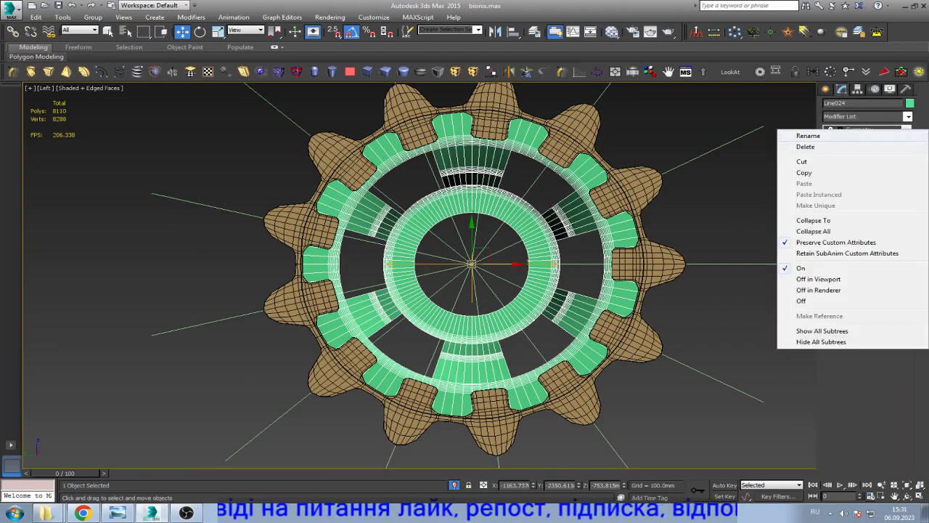
click(842, 150)
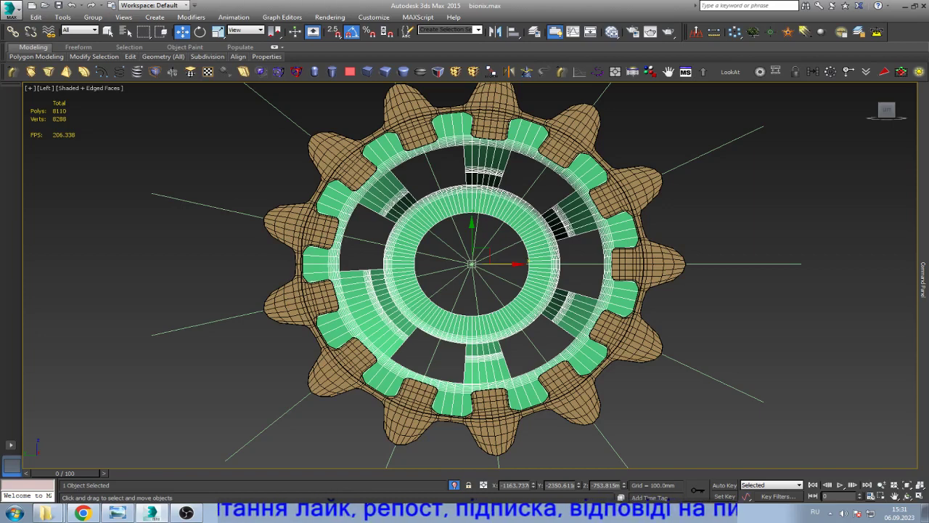
scroll(501, 193, up, 2)
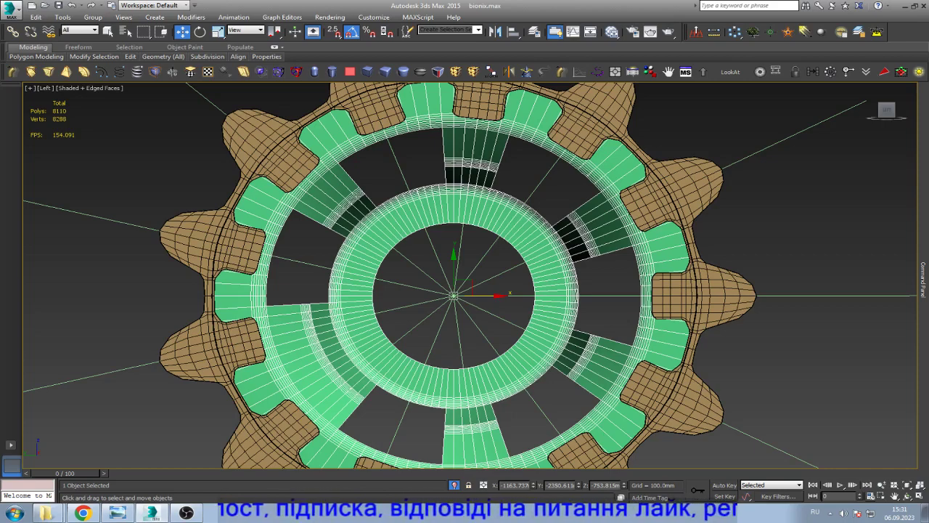
- Zoom in and out of the Left viewport to inspect the gear's spoke openings
scroll(307, 336, up, 2)
scroll(307, 336, up, 2)
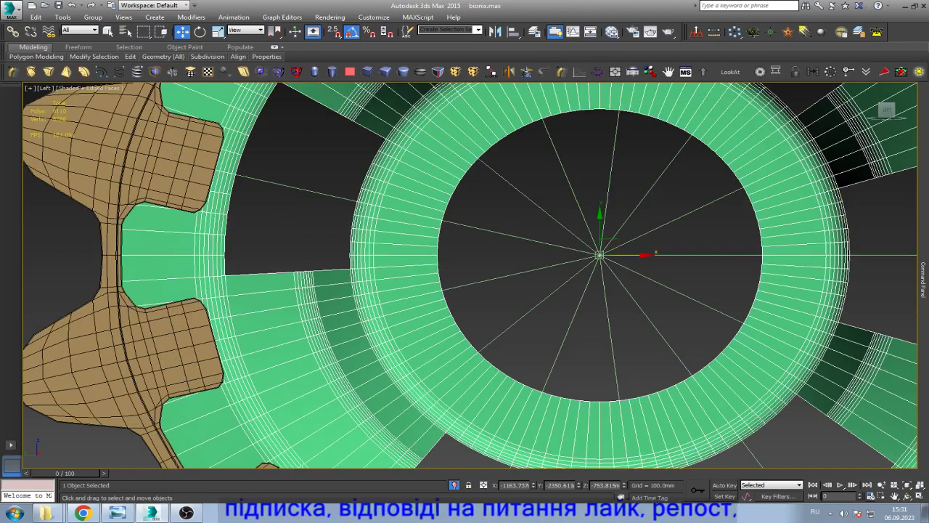
scroll(297, 373, down, 3)
scroll(297, 373, down, 1)
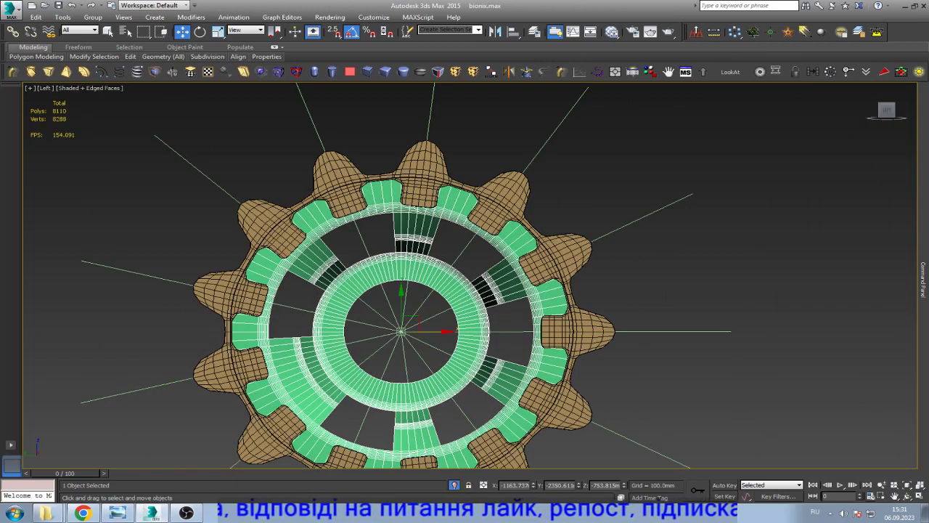
scroll(308, 394, up, 2)
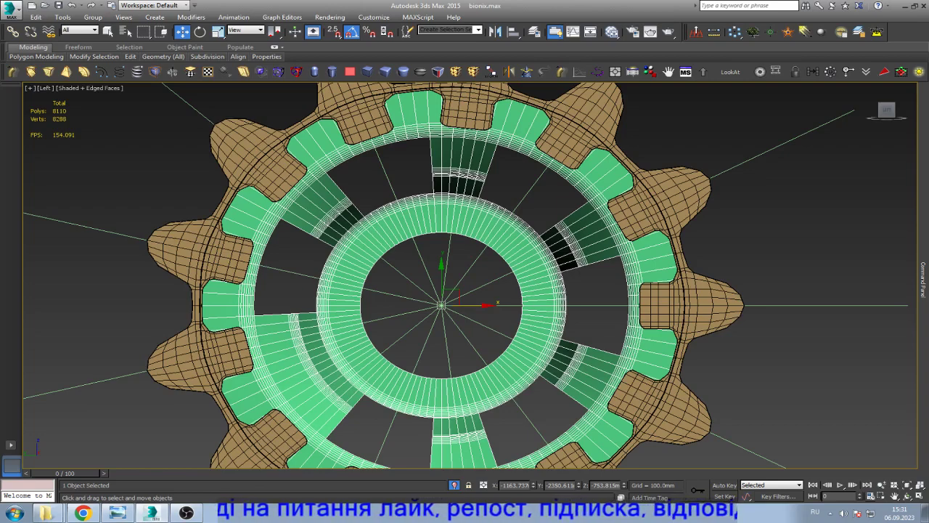
scroll(384, 414, up, 3)
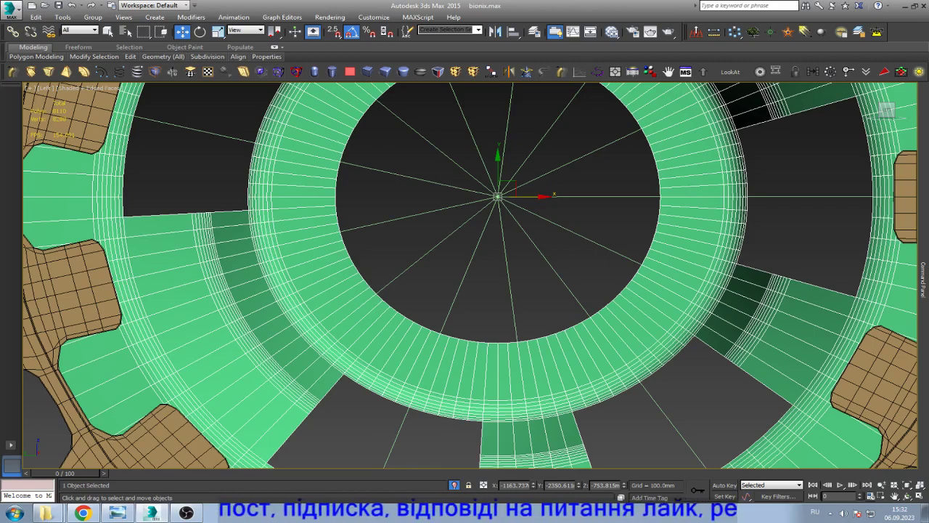
scroll(344, 254, down, 4)
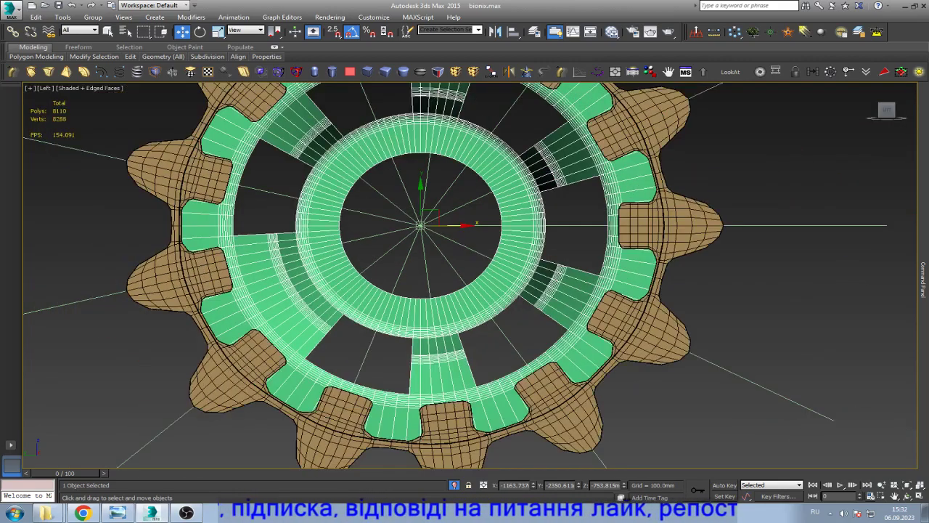
scroll(341, 254, down, 4)
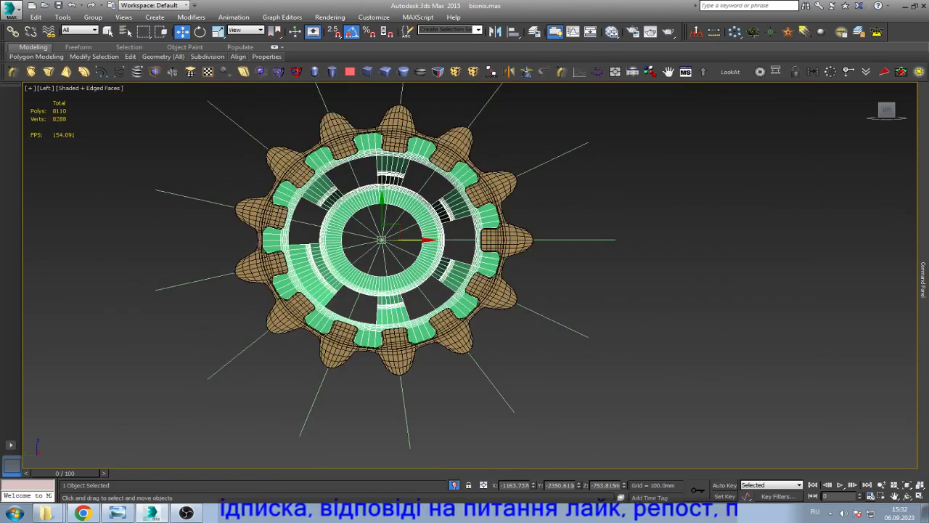
scroll(343, 254, up, 4)
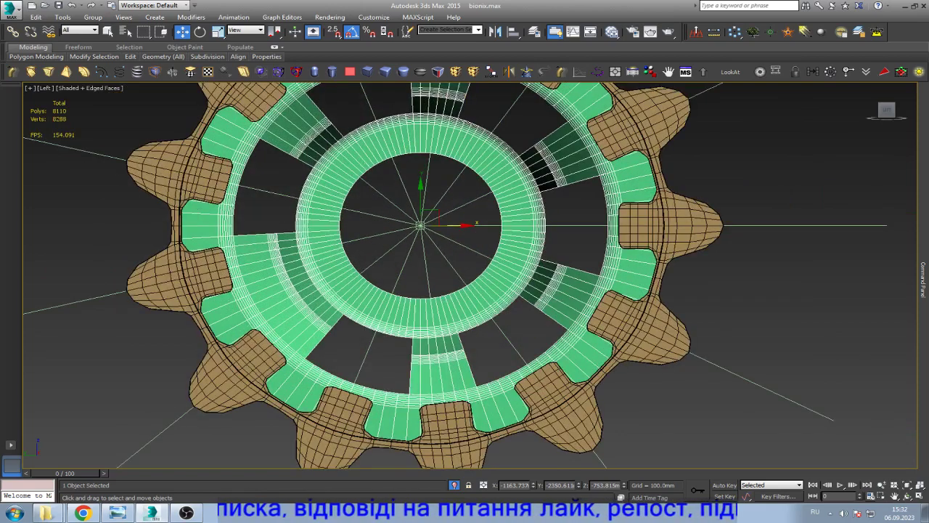
scroll(356, 261, down, 2)
scroll(368, 294, down, 2)
scroll(396, 190, up, 4)
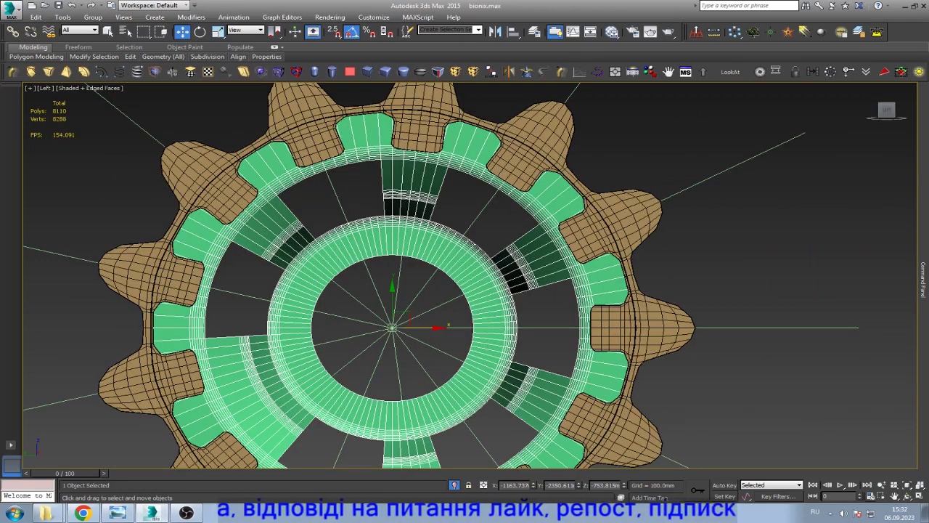
scroll(363, 218, down, 2)
scroll(293, 321, up, 5)
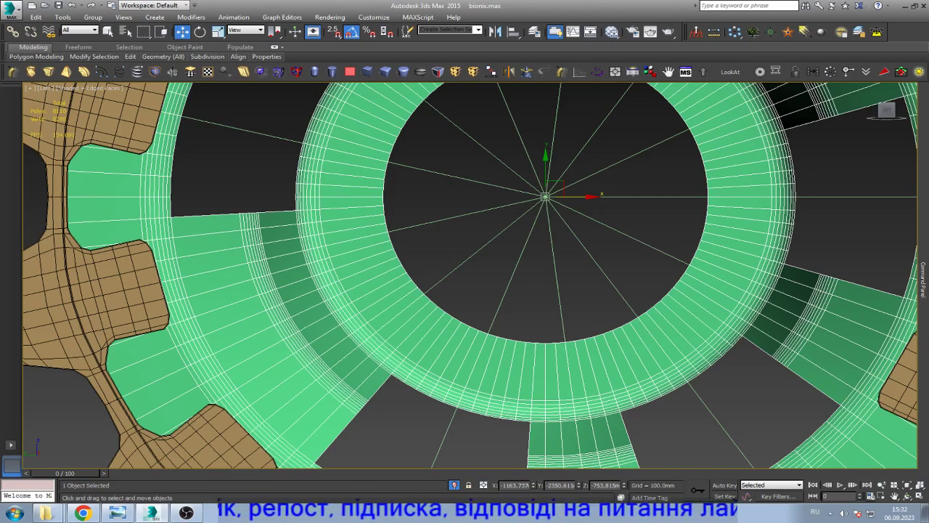
- Delete the Edit Poly modifier and set the Lathe segments to 116
right_click(856, 129)
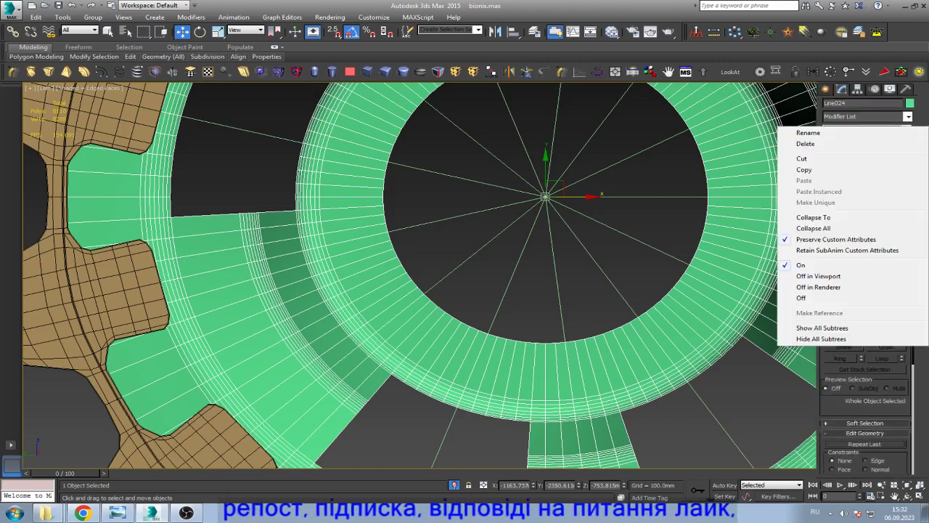
click(797, 144)
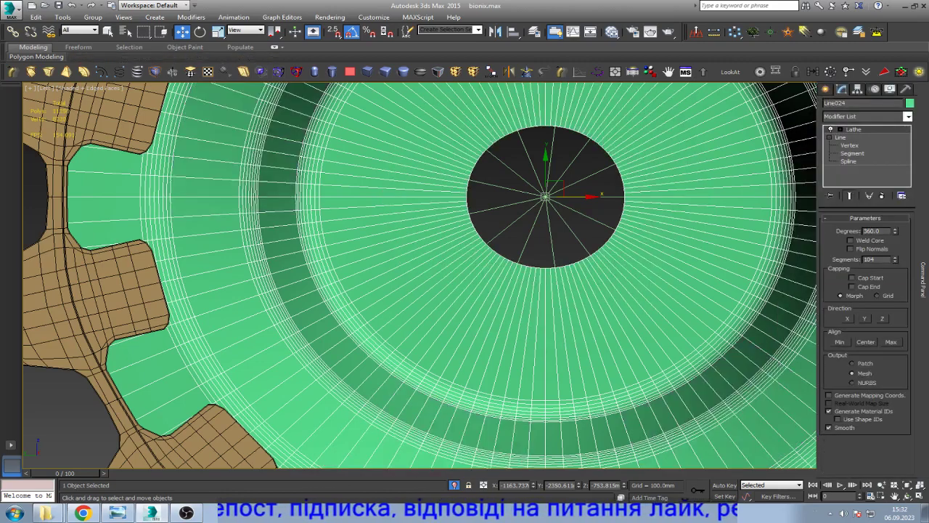
double_click(869, 259)
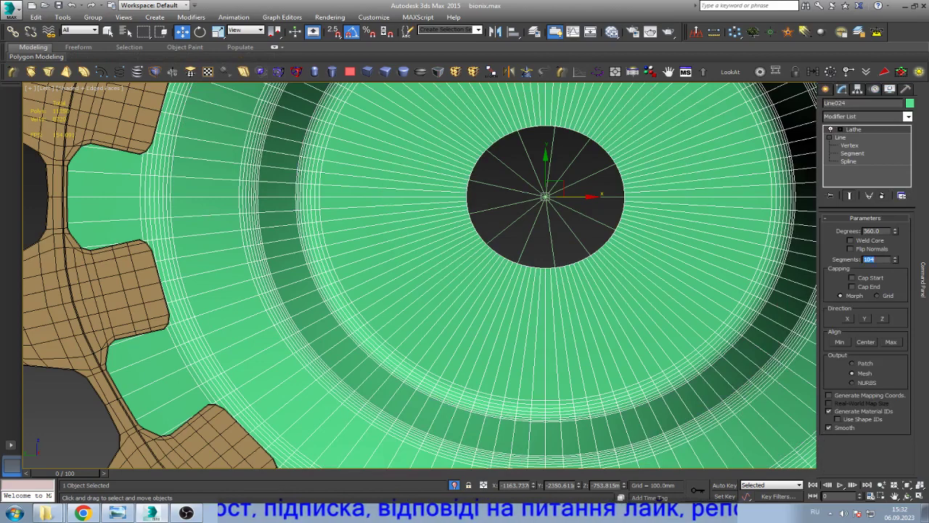
text(116)
key(Return)
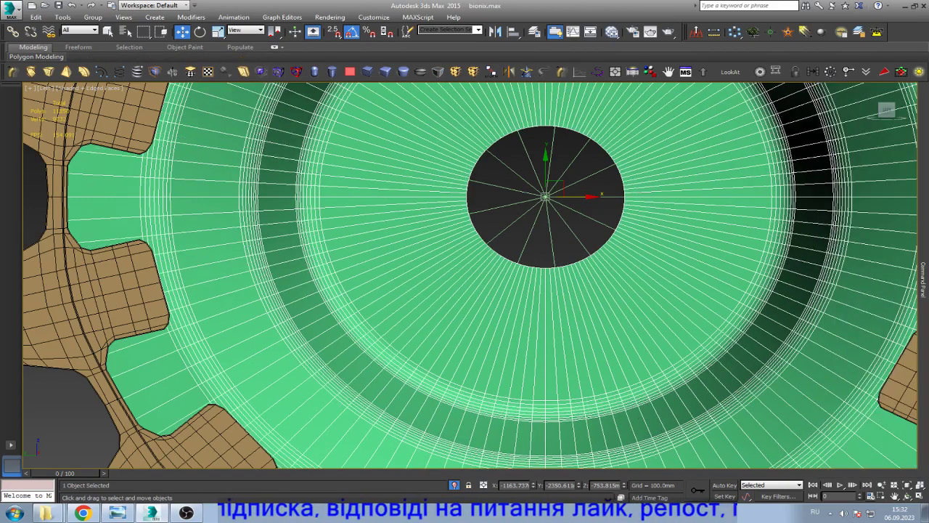
- Frame the gear, save the scene, and switch to OBS Studio
key(z)
key(ctrl+s)
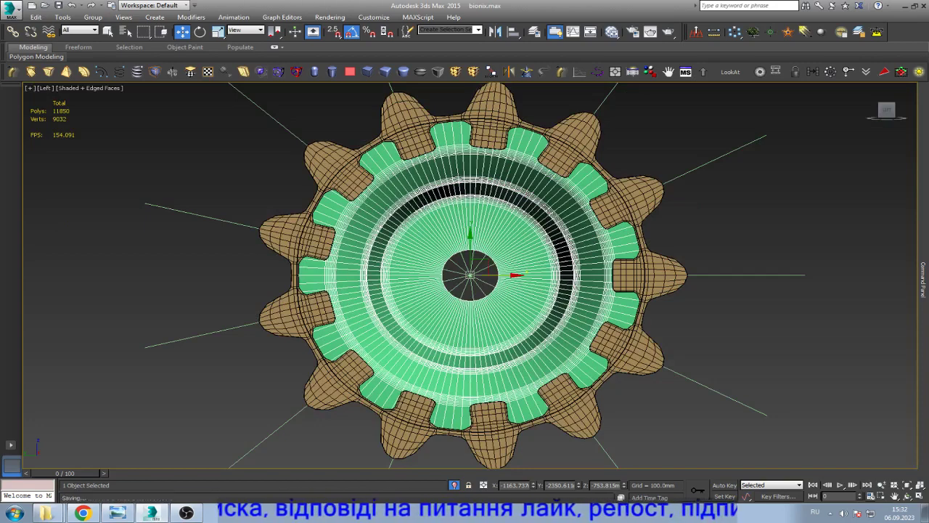
click(186, 512)
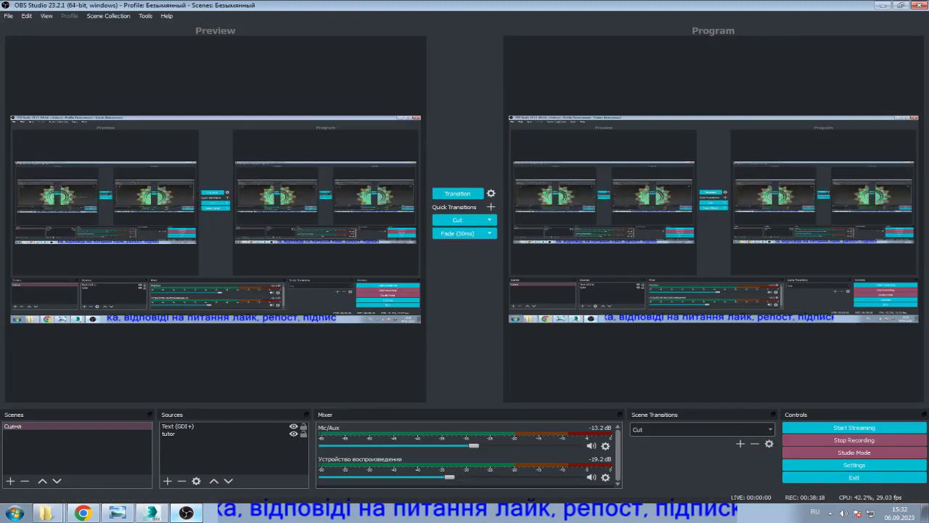